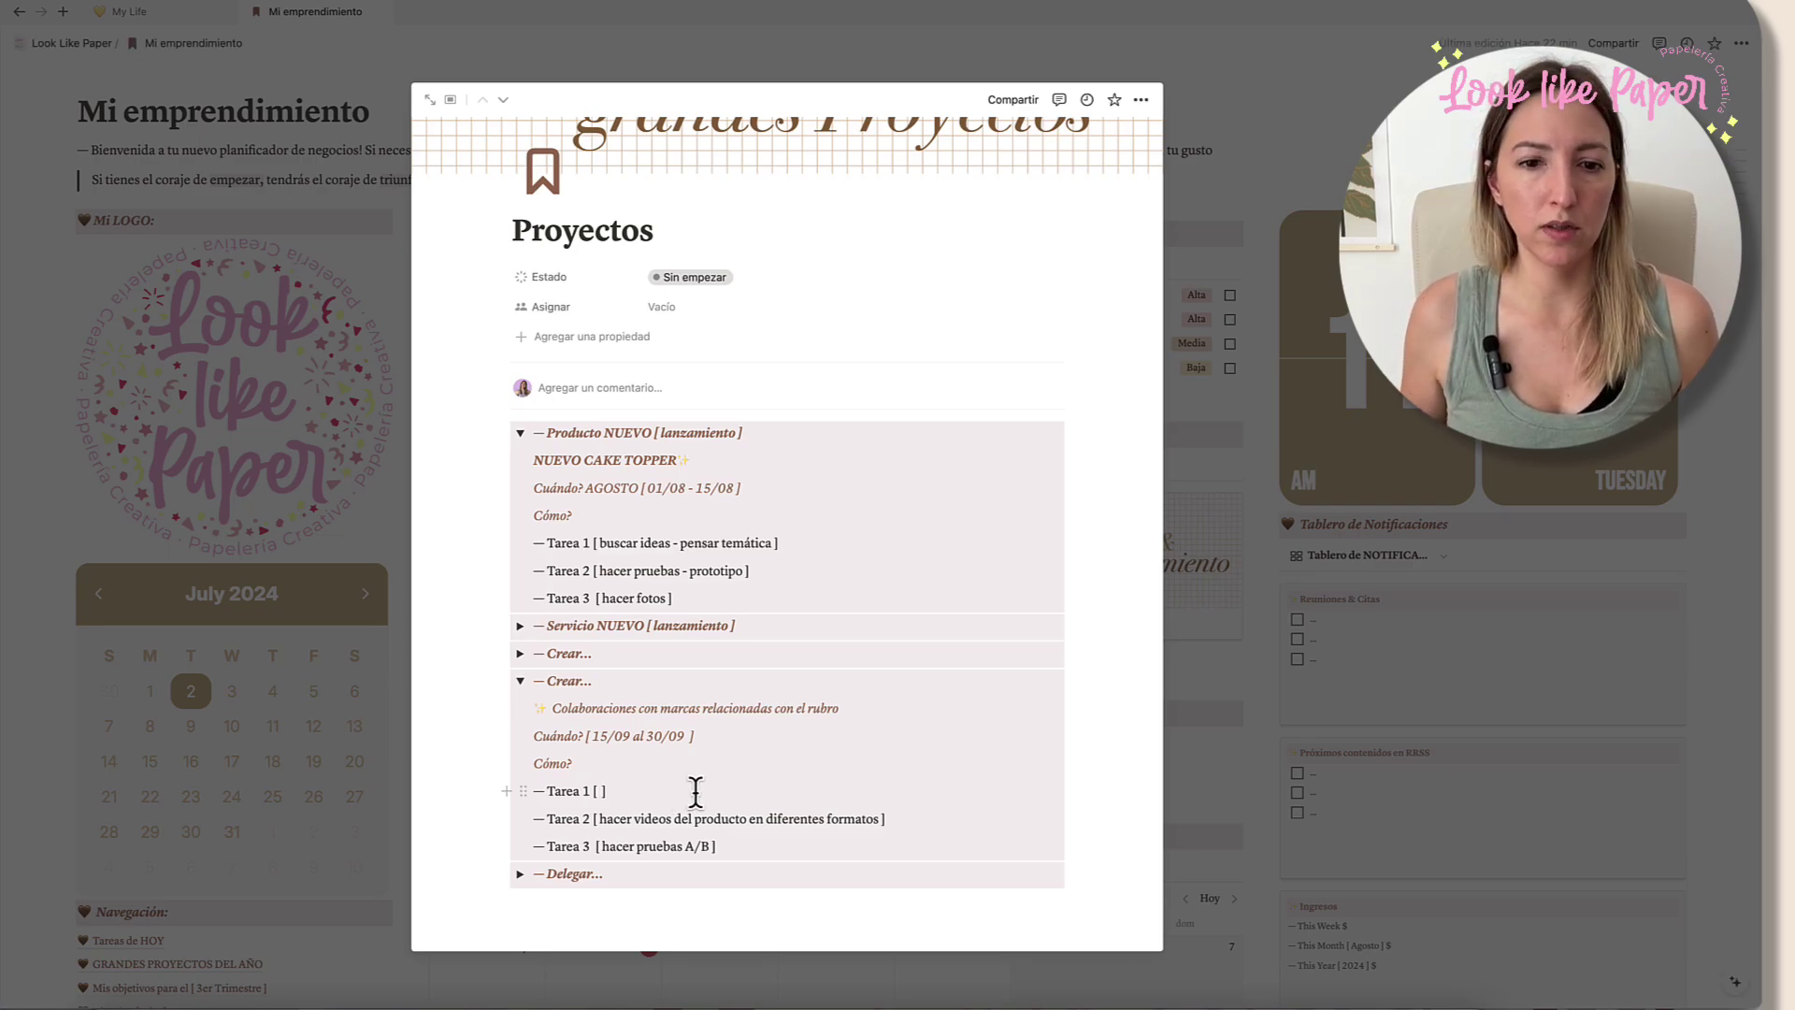
Step: Fill in Tarea 1 of the collaborations project with "hacer un listado de marcas con las que me gustaría hacer colaboraciones"
type("hacer un")
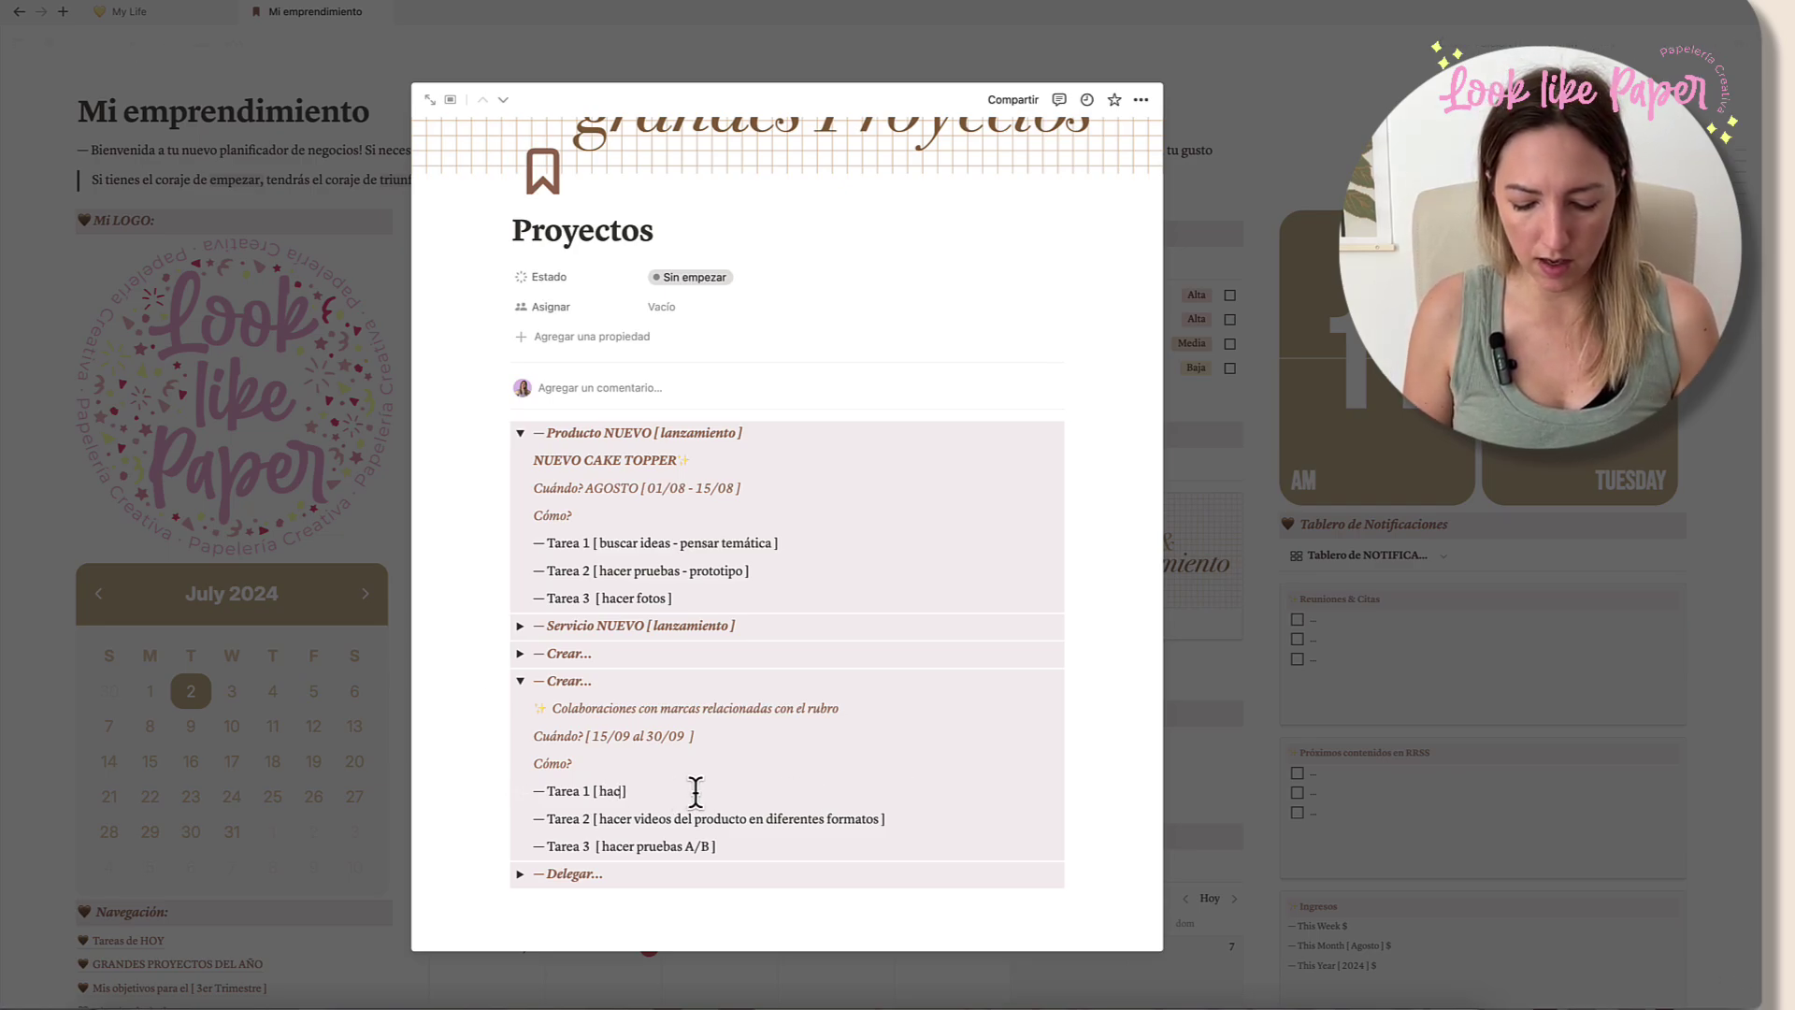
type(" listado de marca")
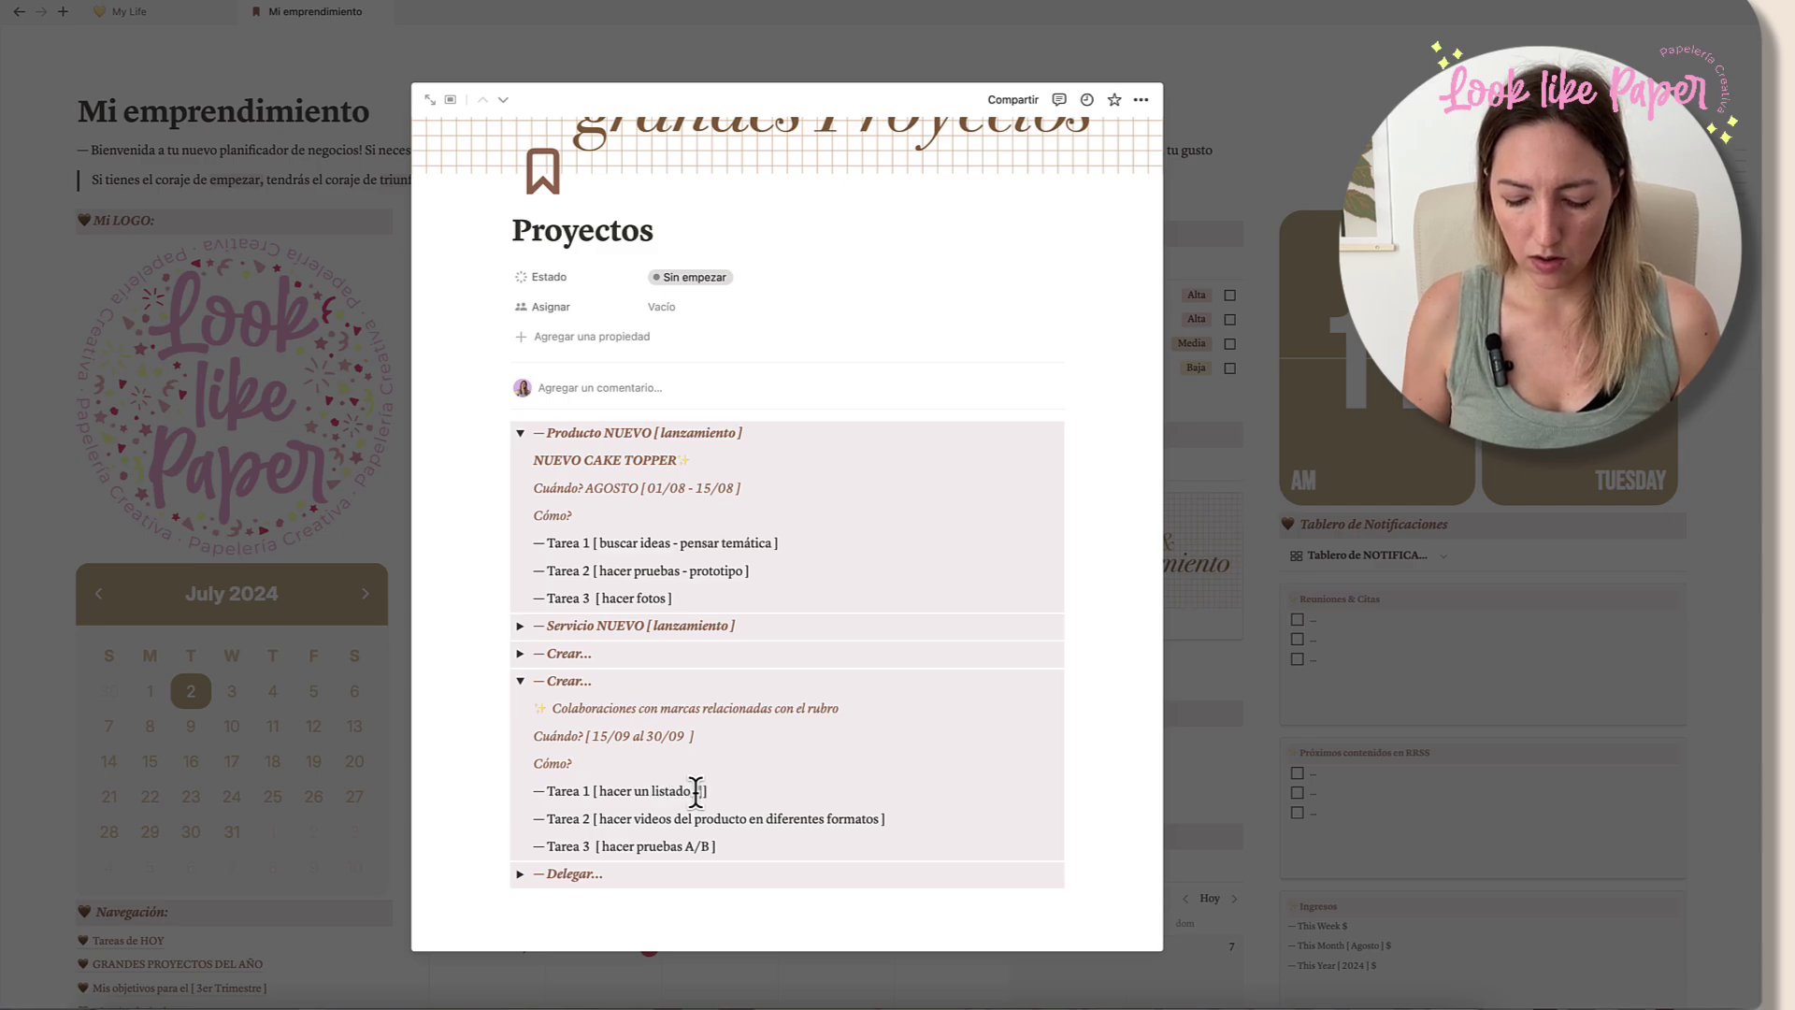
type("s con las que me")
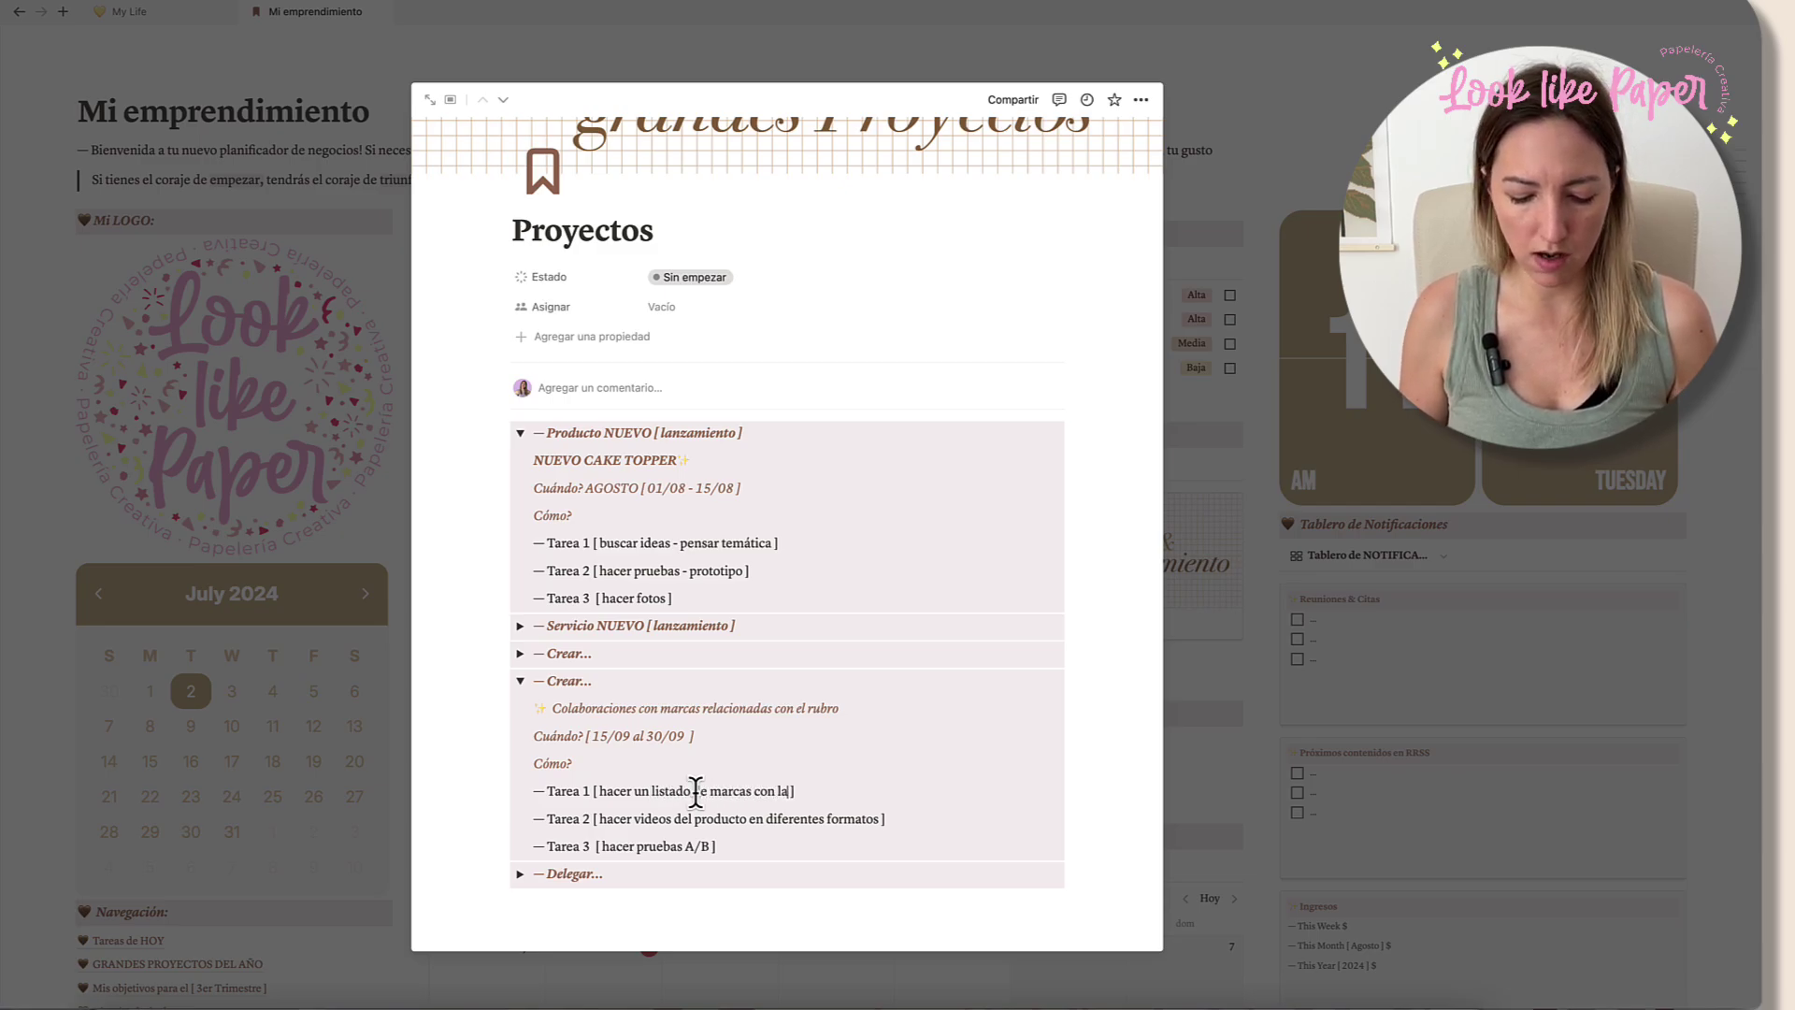
type(" gustaría hacer c")
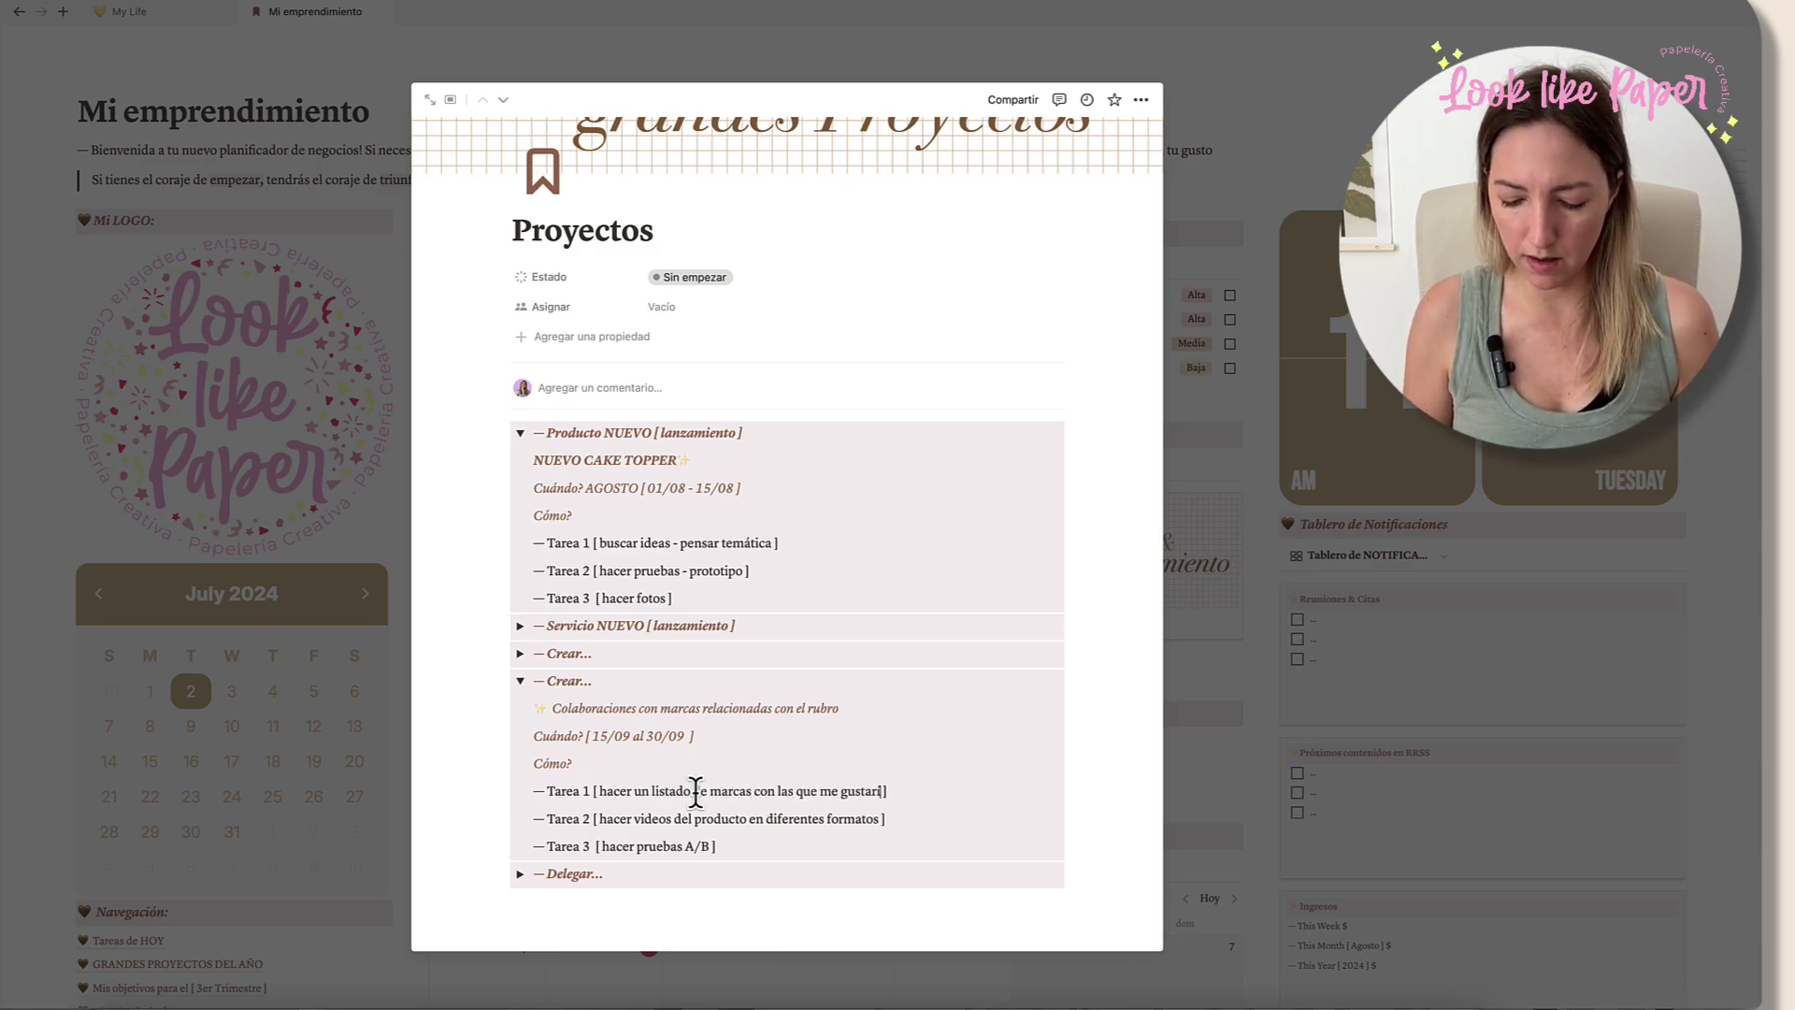
type("olaboraciones")
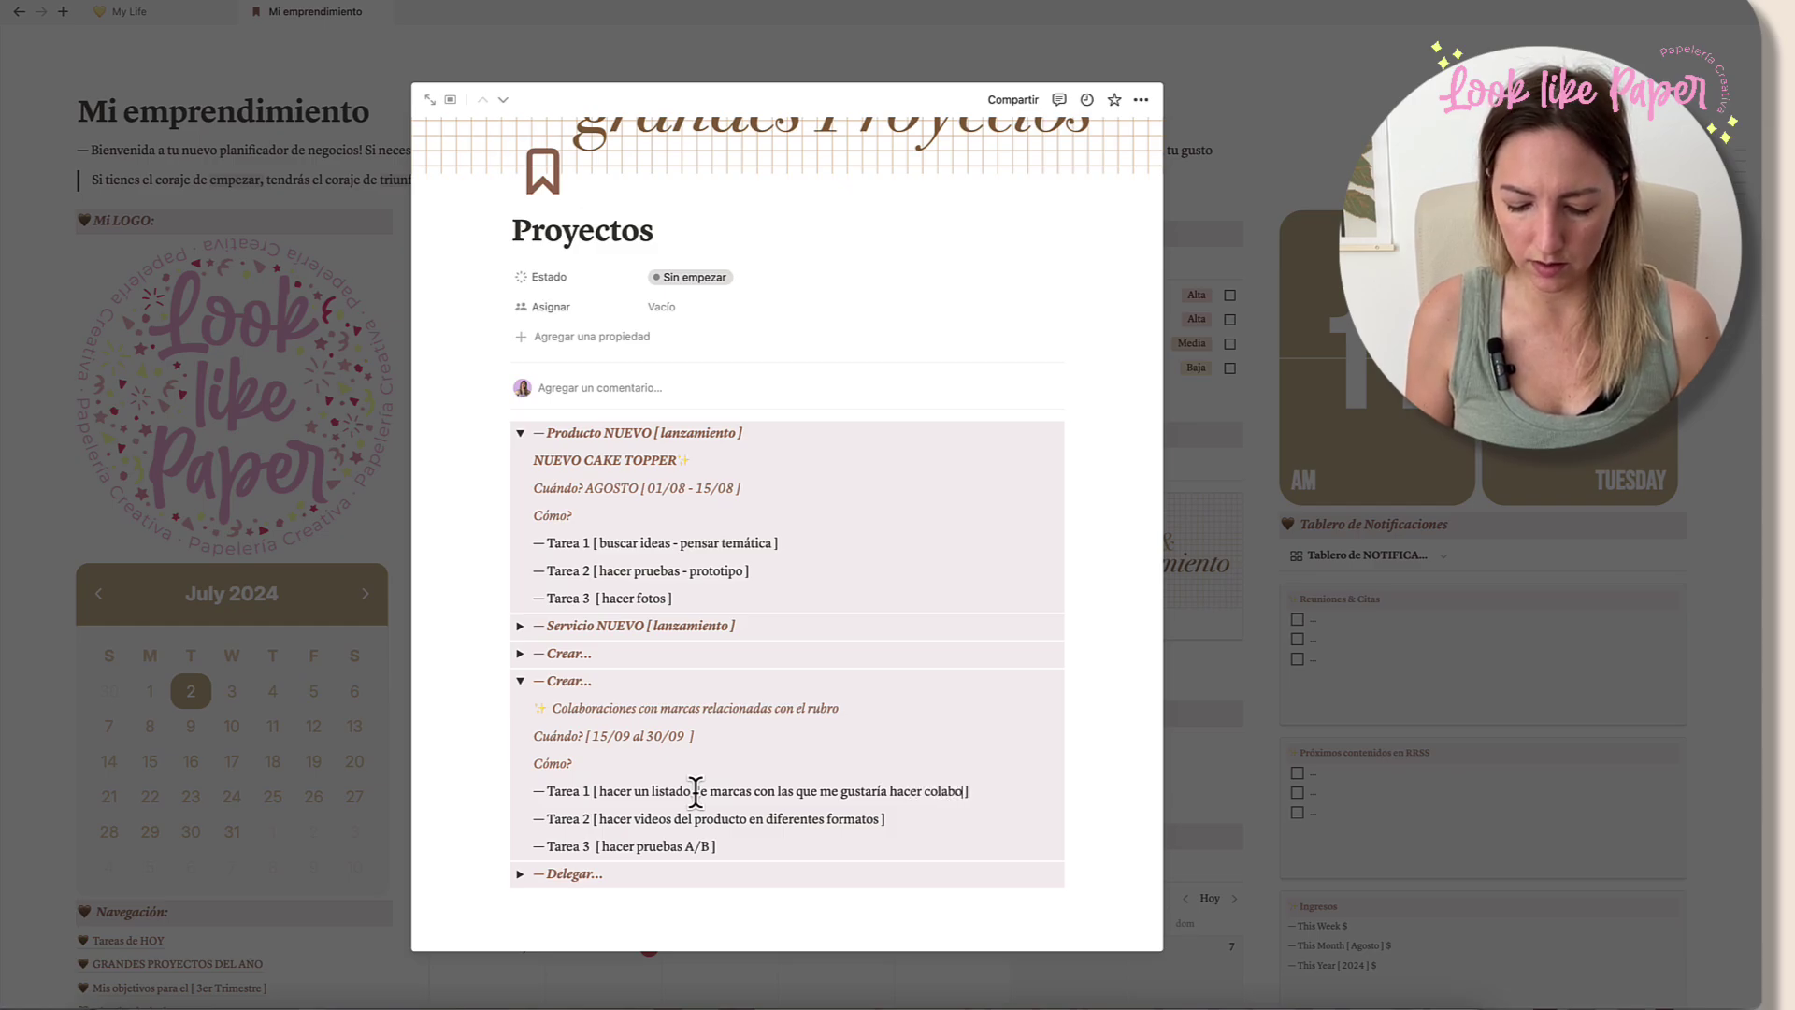
Step: Replace the bracketed text of Tarea 2 in the collaborations project with "armar diferentes tipos de propuestas"
left_click_drag(881, 819, 599, 819)
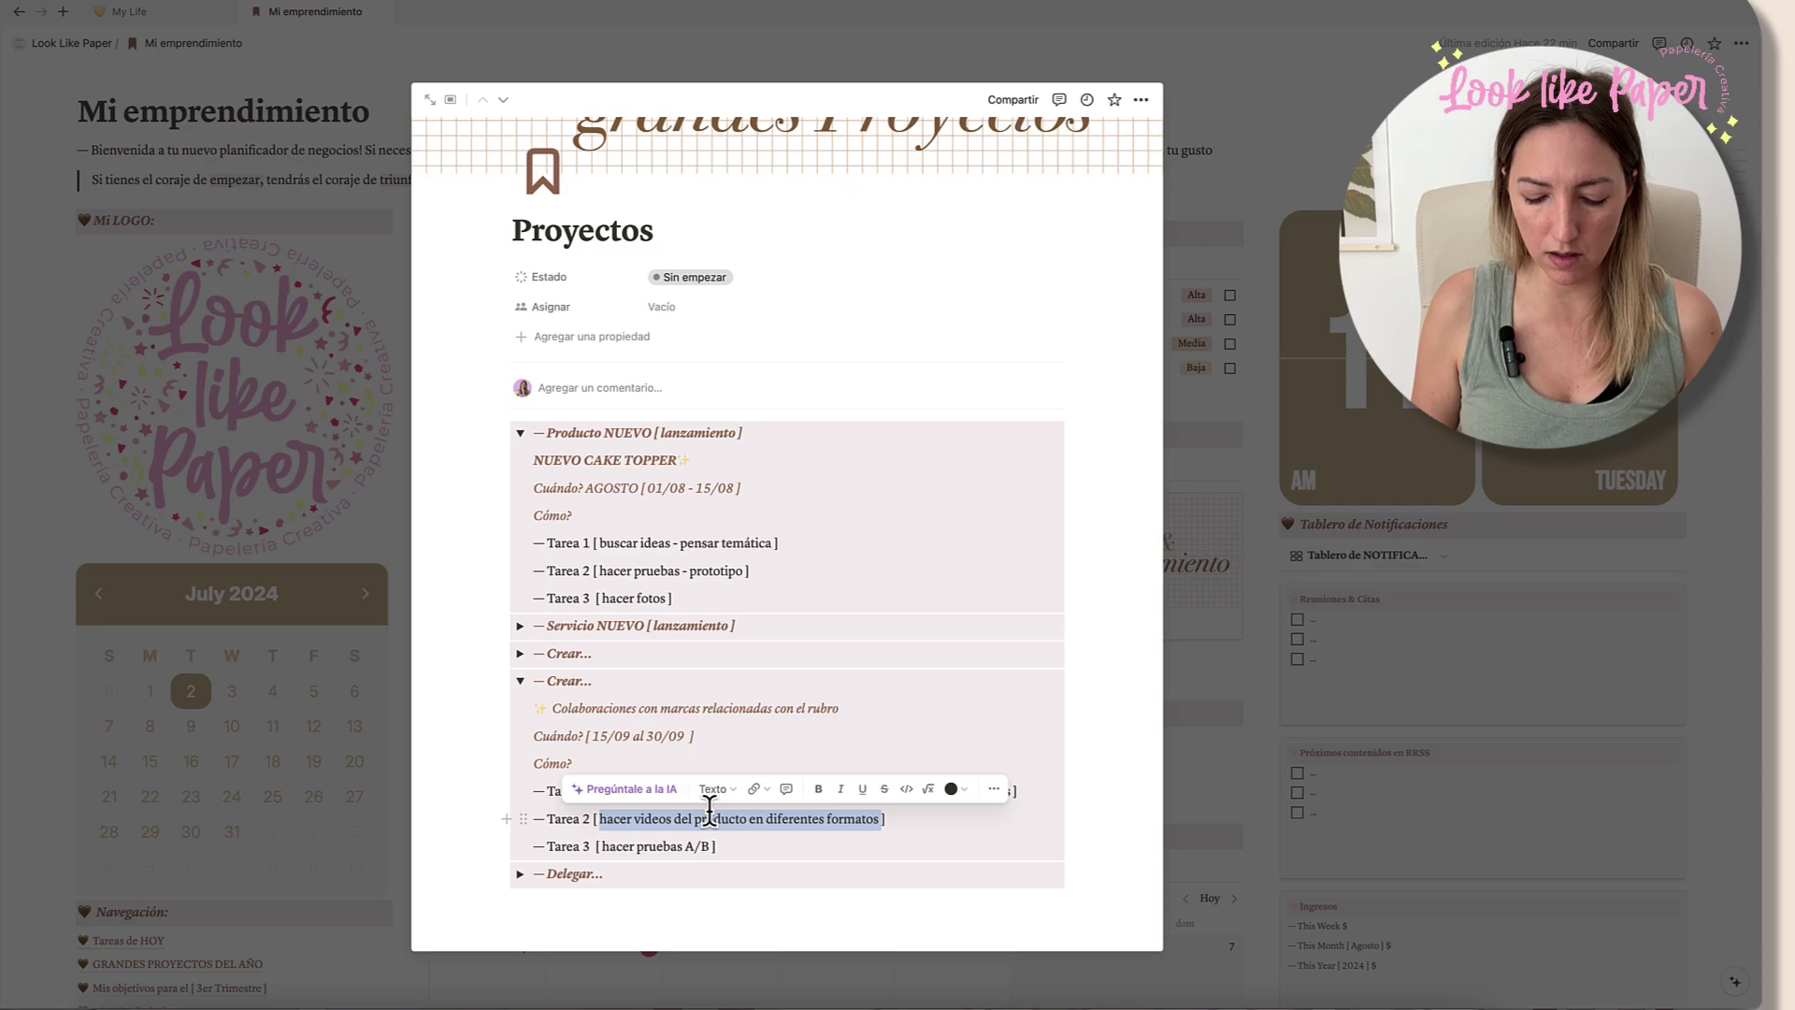
type("armar diferen")
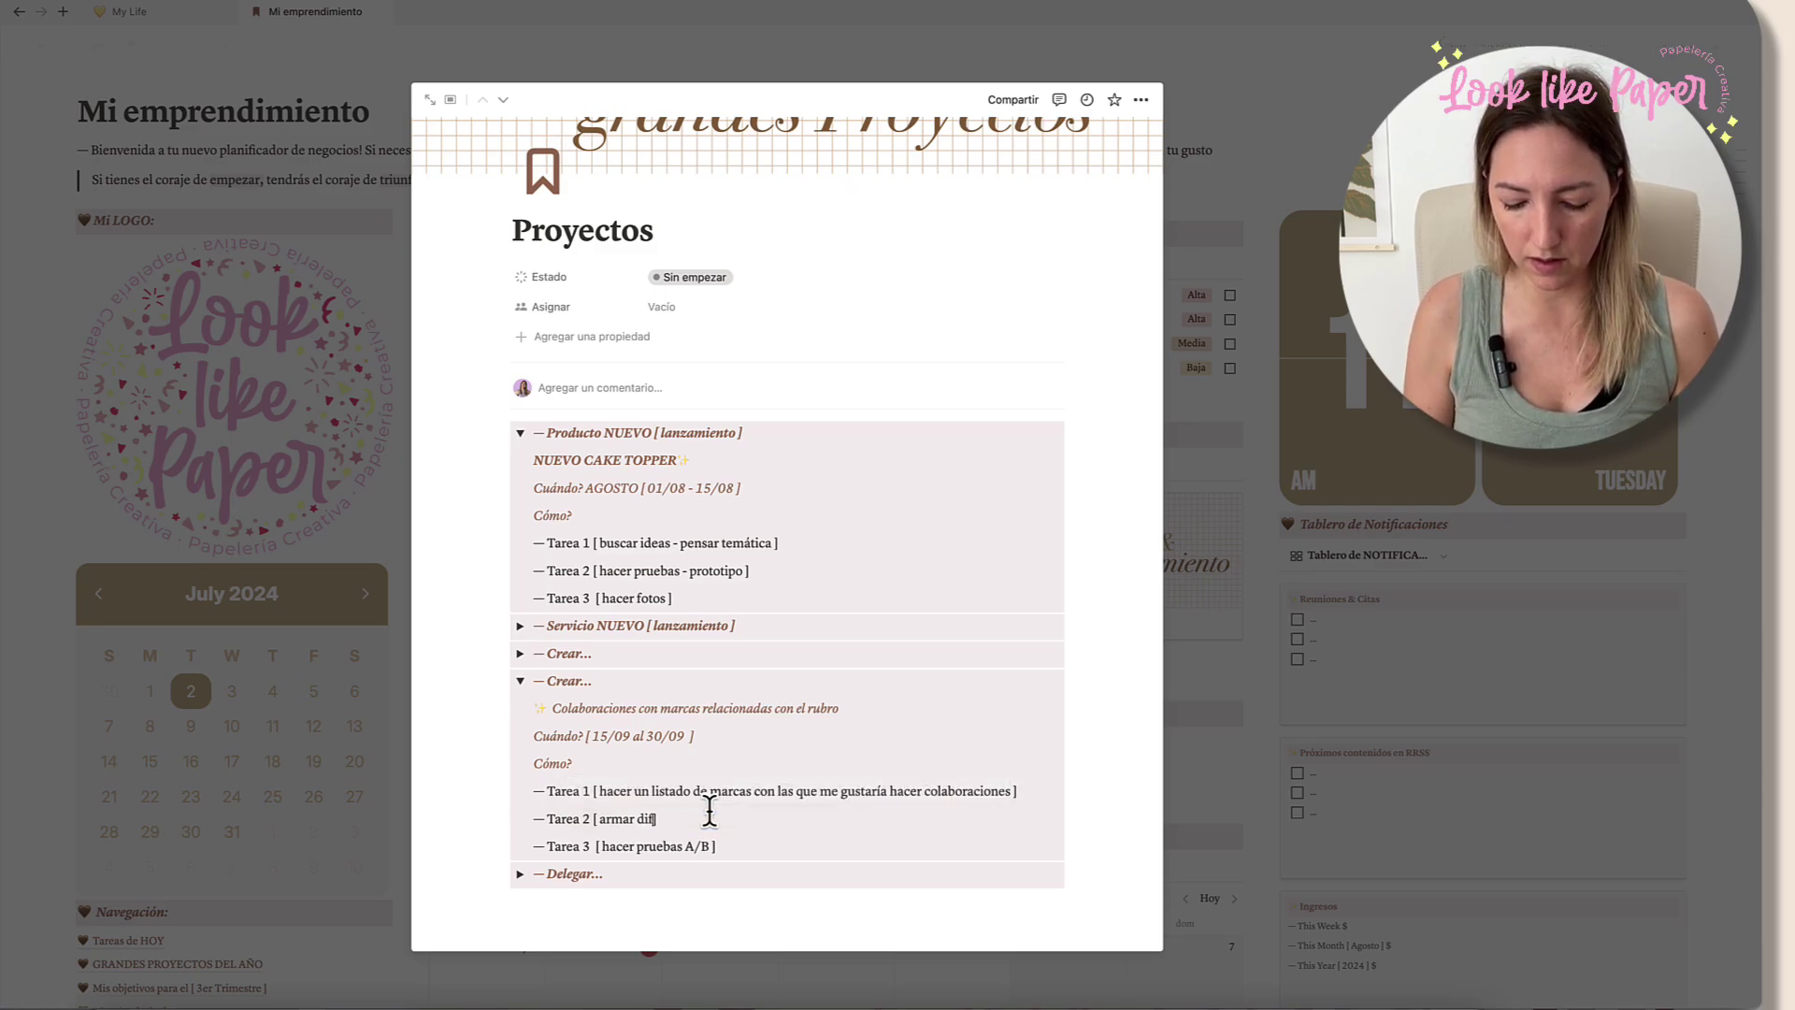
type("tes tipos de pr")
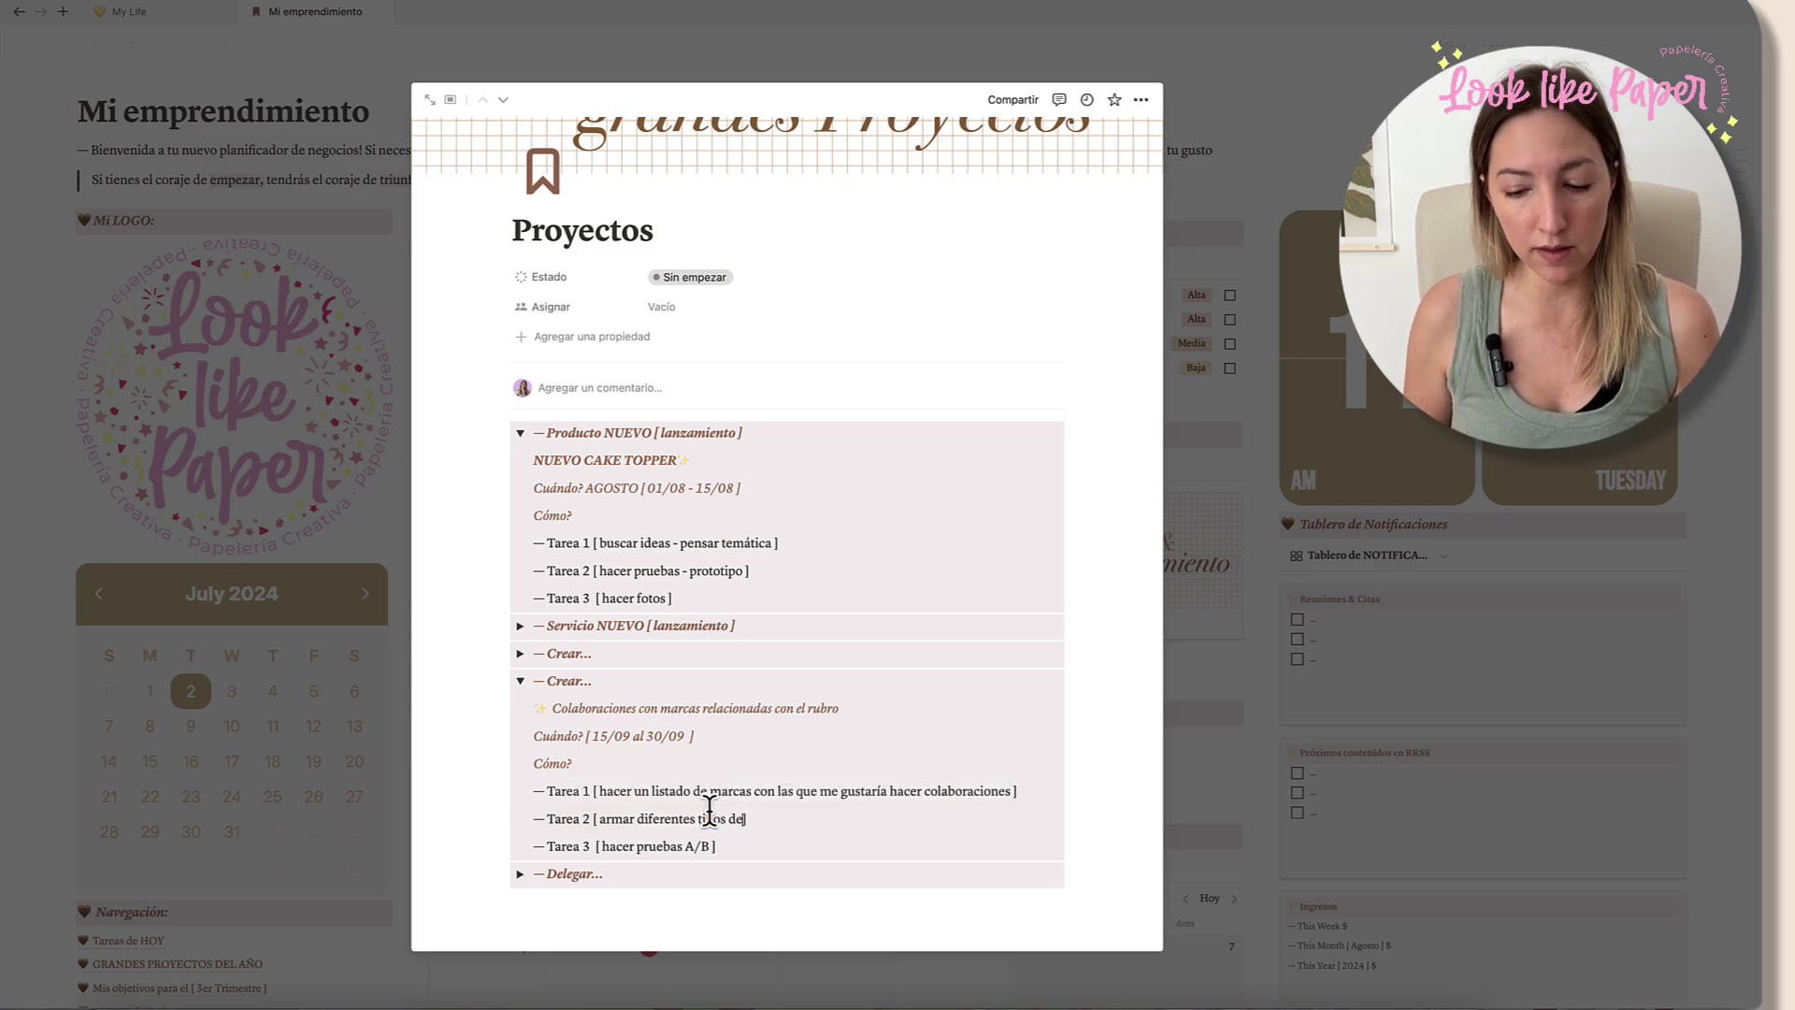
type("opuestas")
Step: Replace the bracketed text of Tarea 3 in the collaborations project with "enviar propuestas por mail a las marcas"
left_click_drag(710, 846, 599, 846)
key("BackSpace")
type("en")
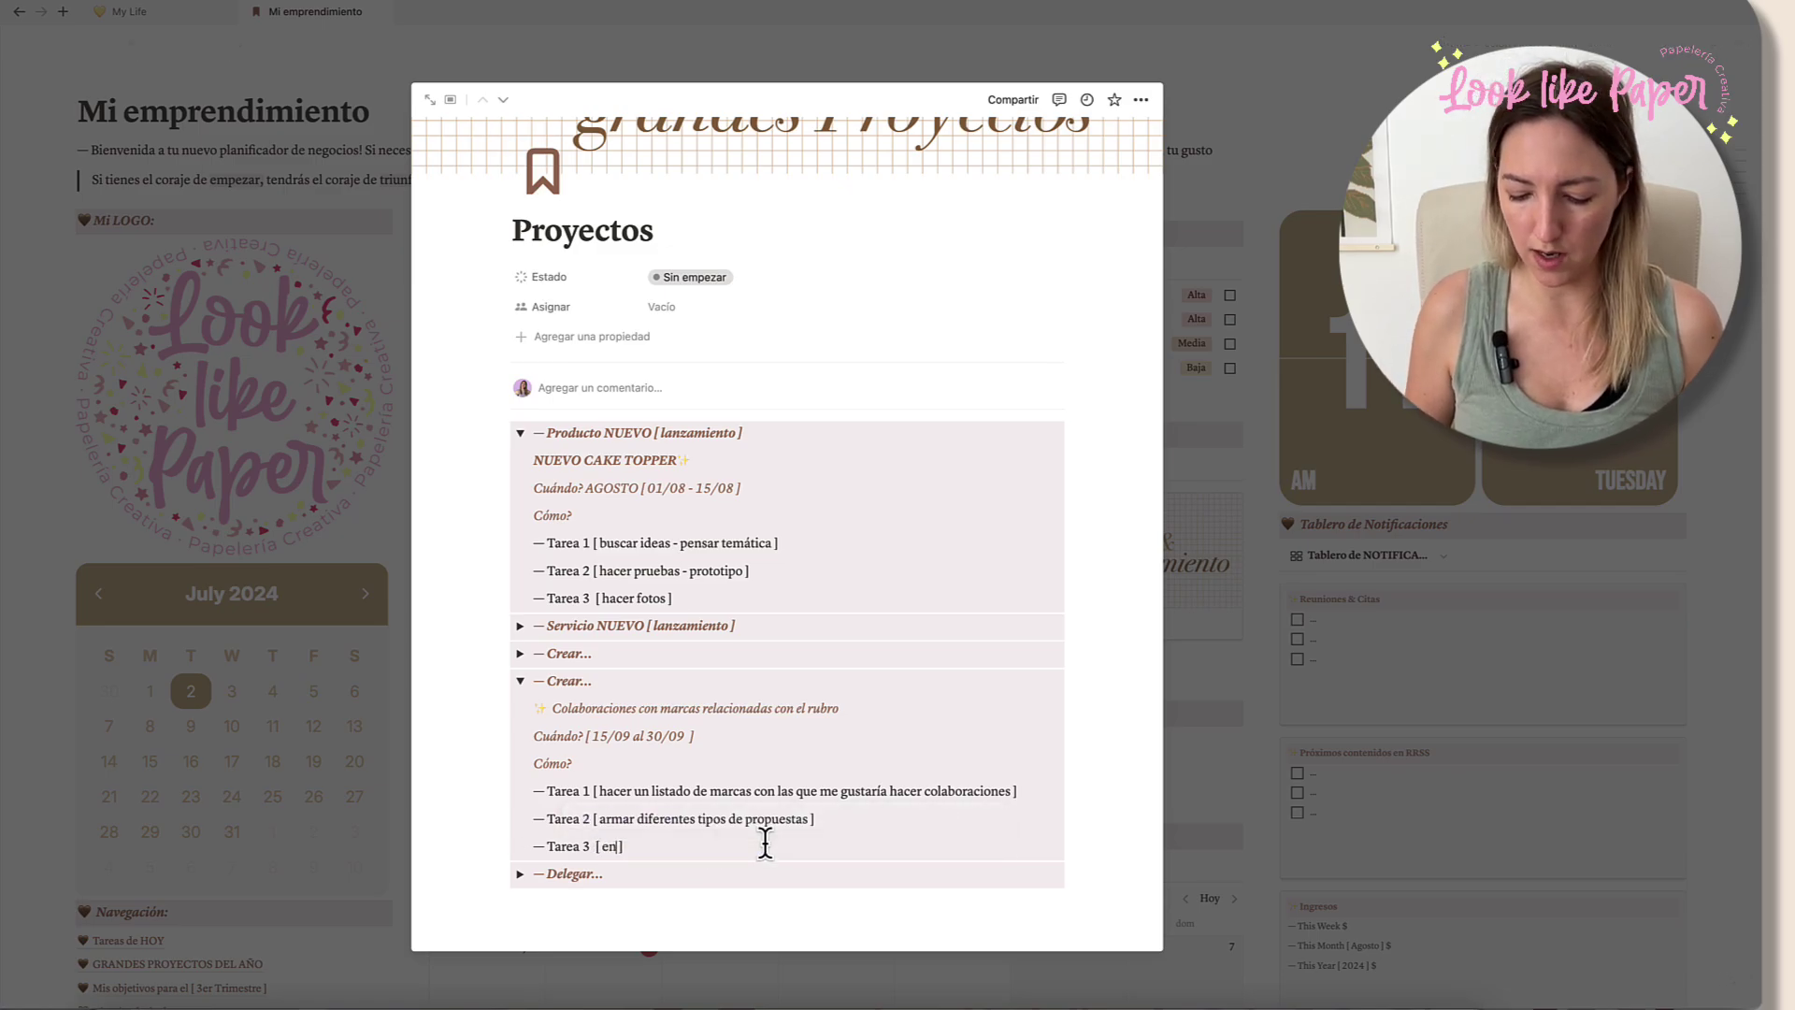
type("viar propuestas por mail a las marcas")
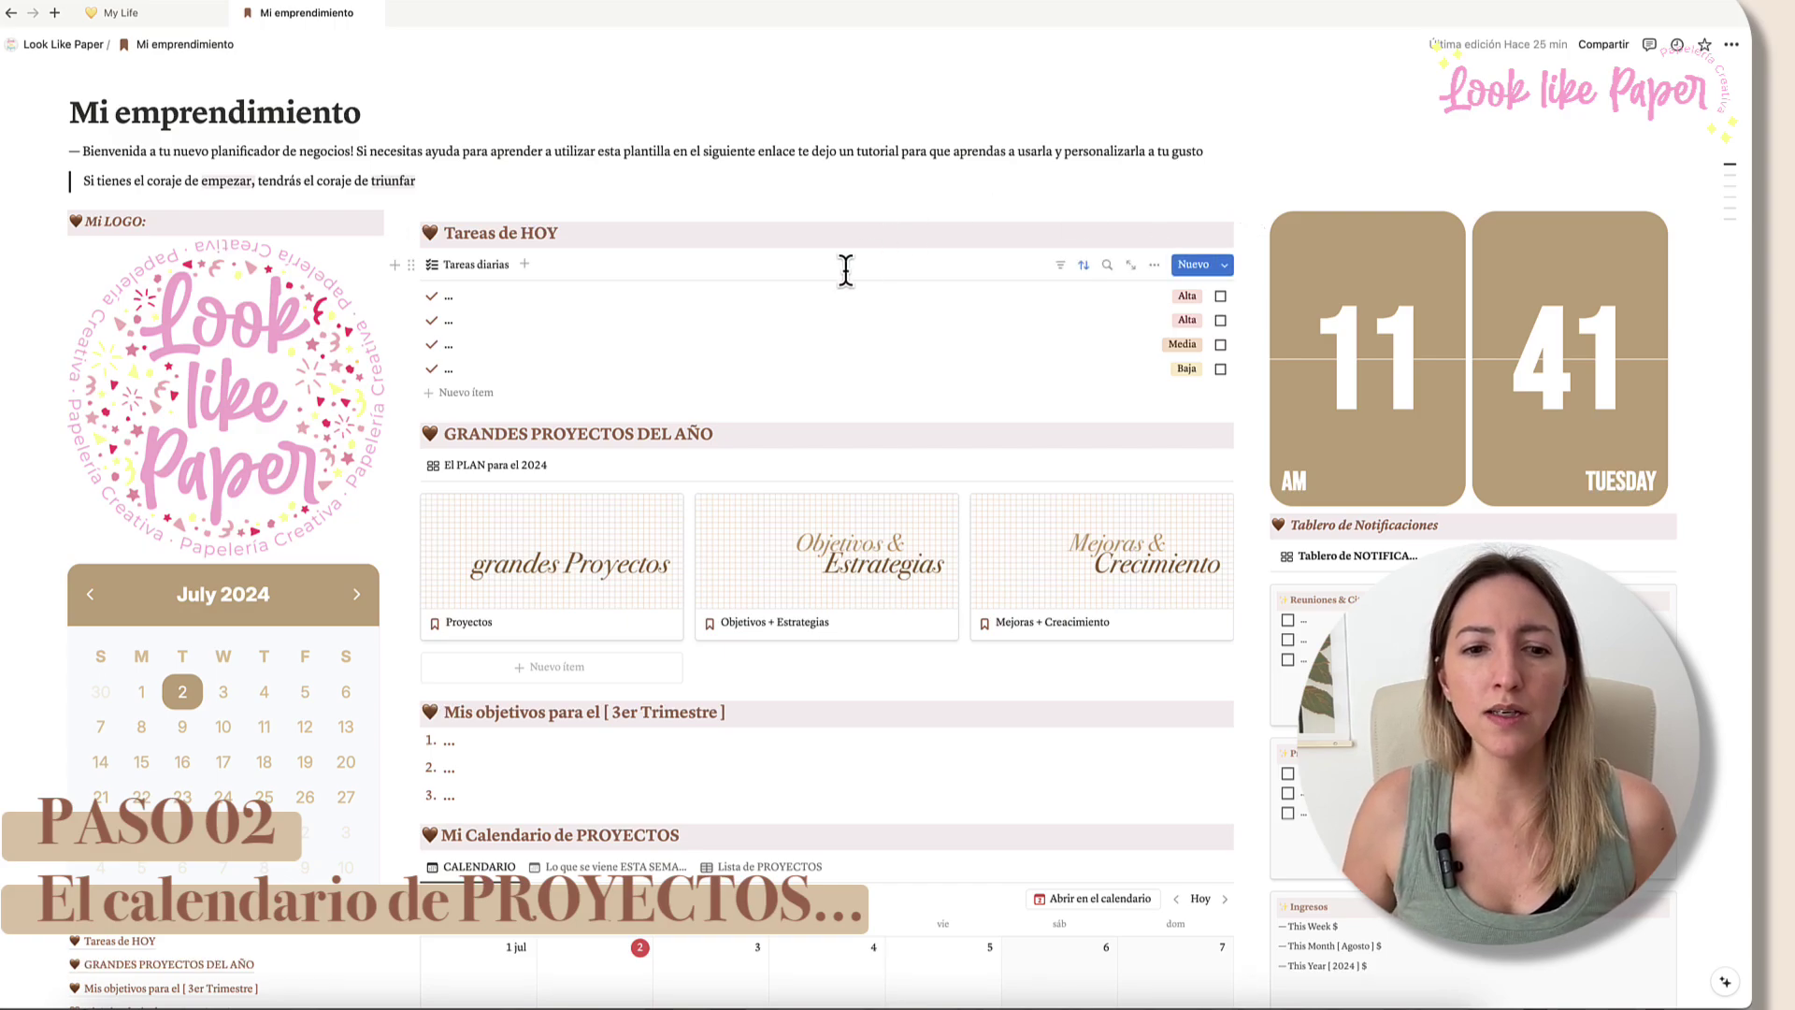
Step: Show Mi Calendario de PROYECTOS as Lista de PROYECTOS and open the first project's page
scroll(845, 280, "down", 10)
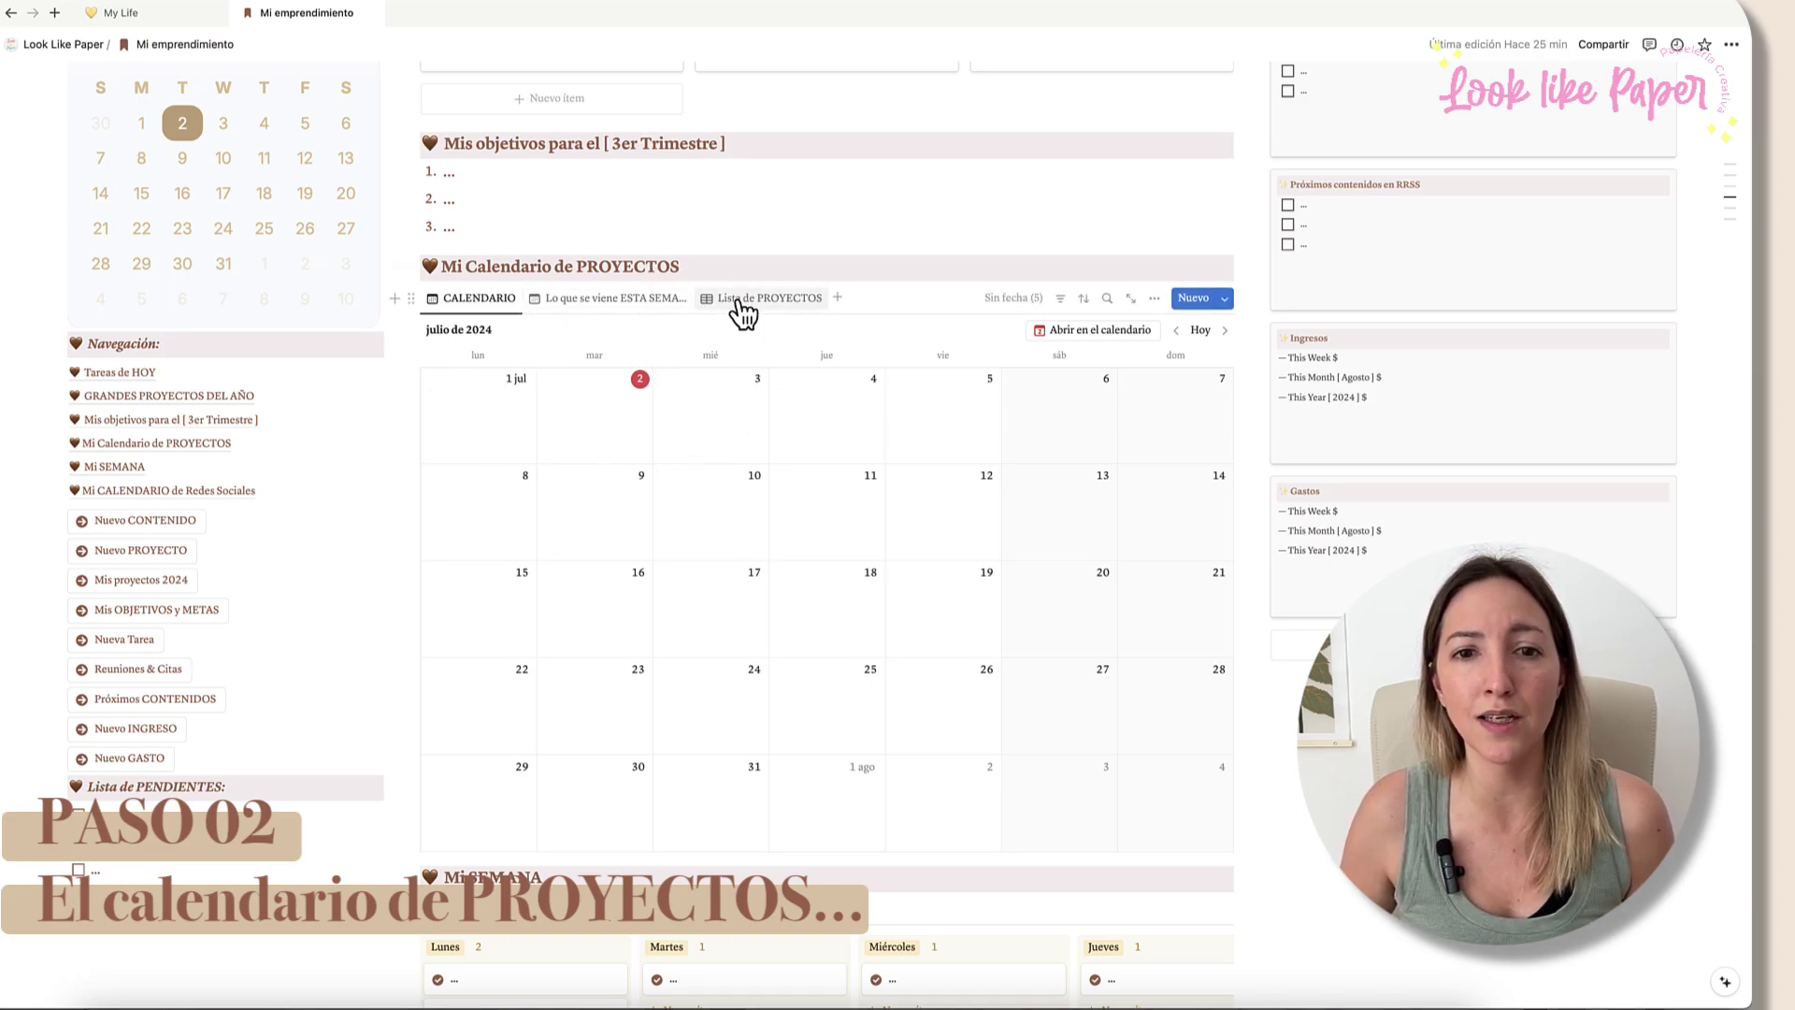
left_click(770, 304)
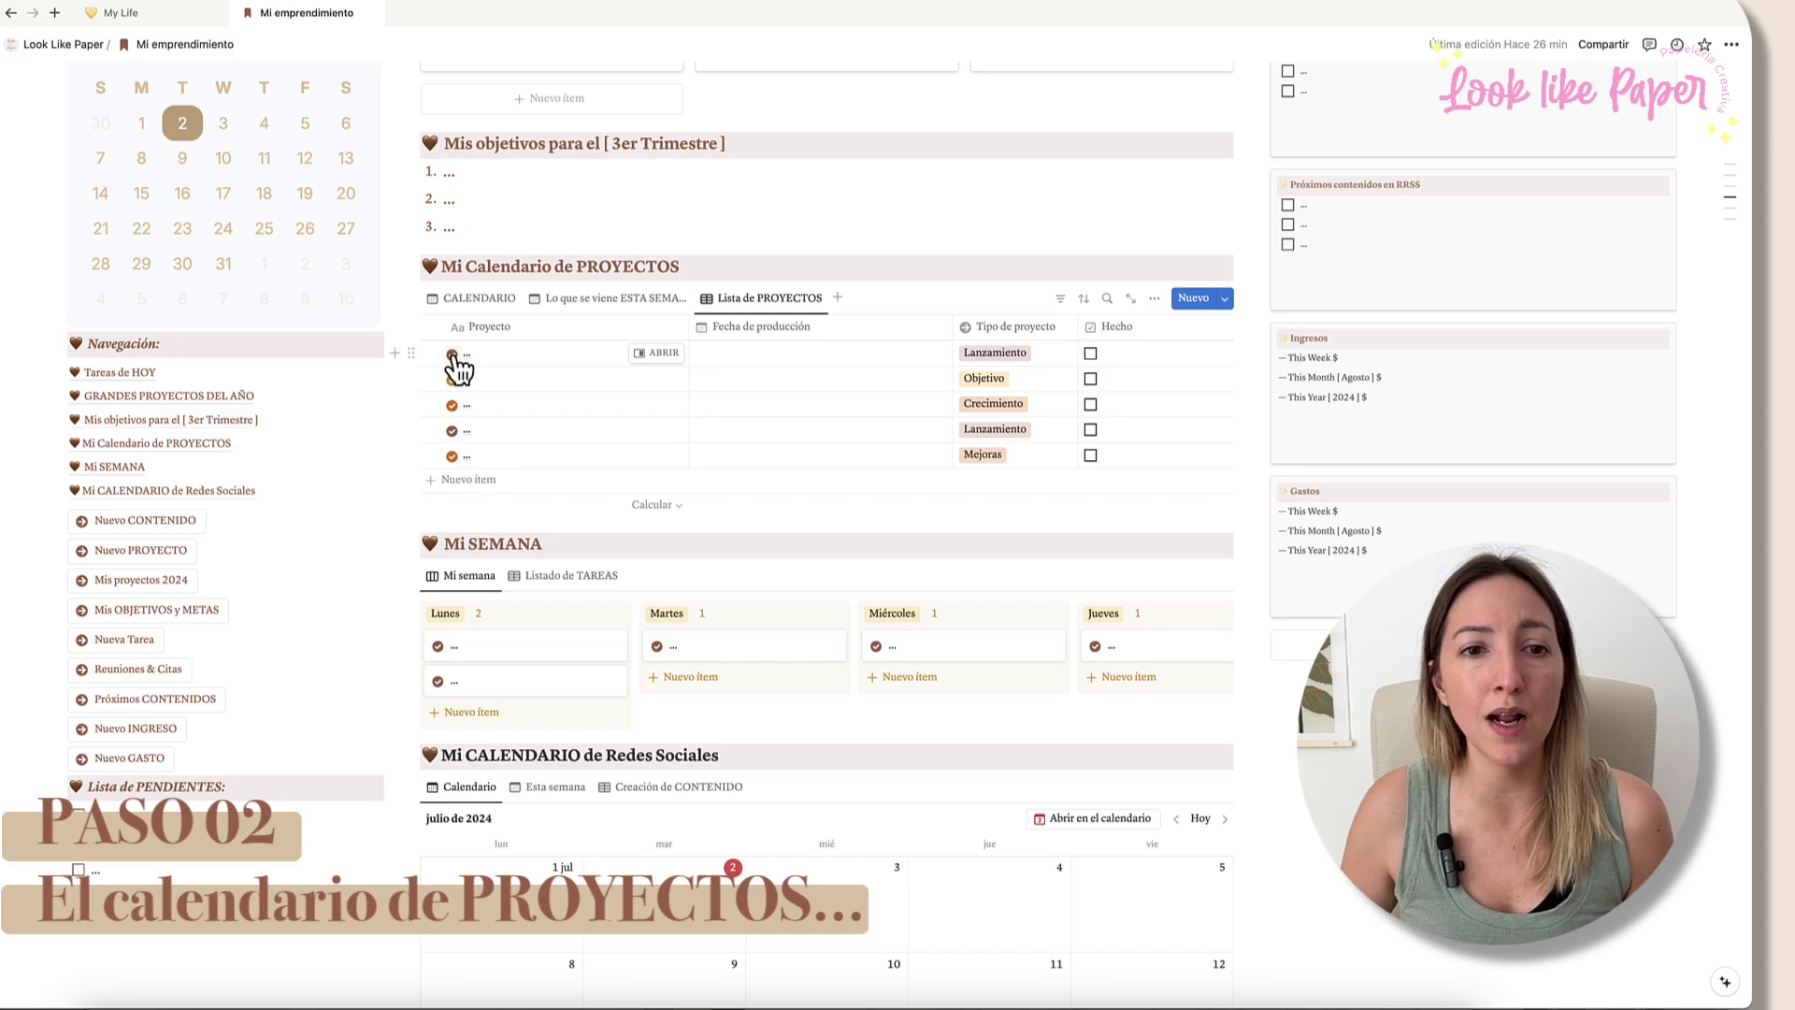
left_click(659, 356)
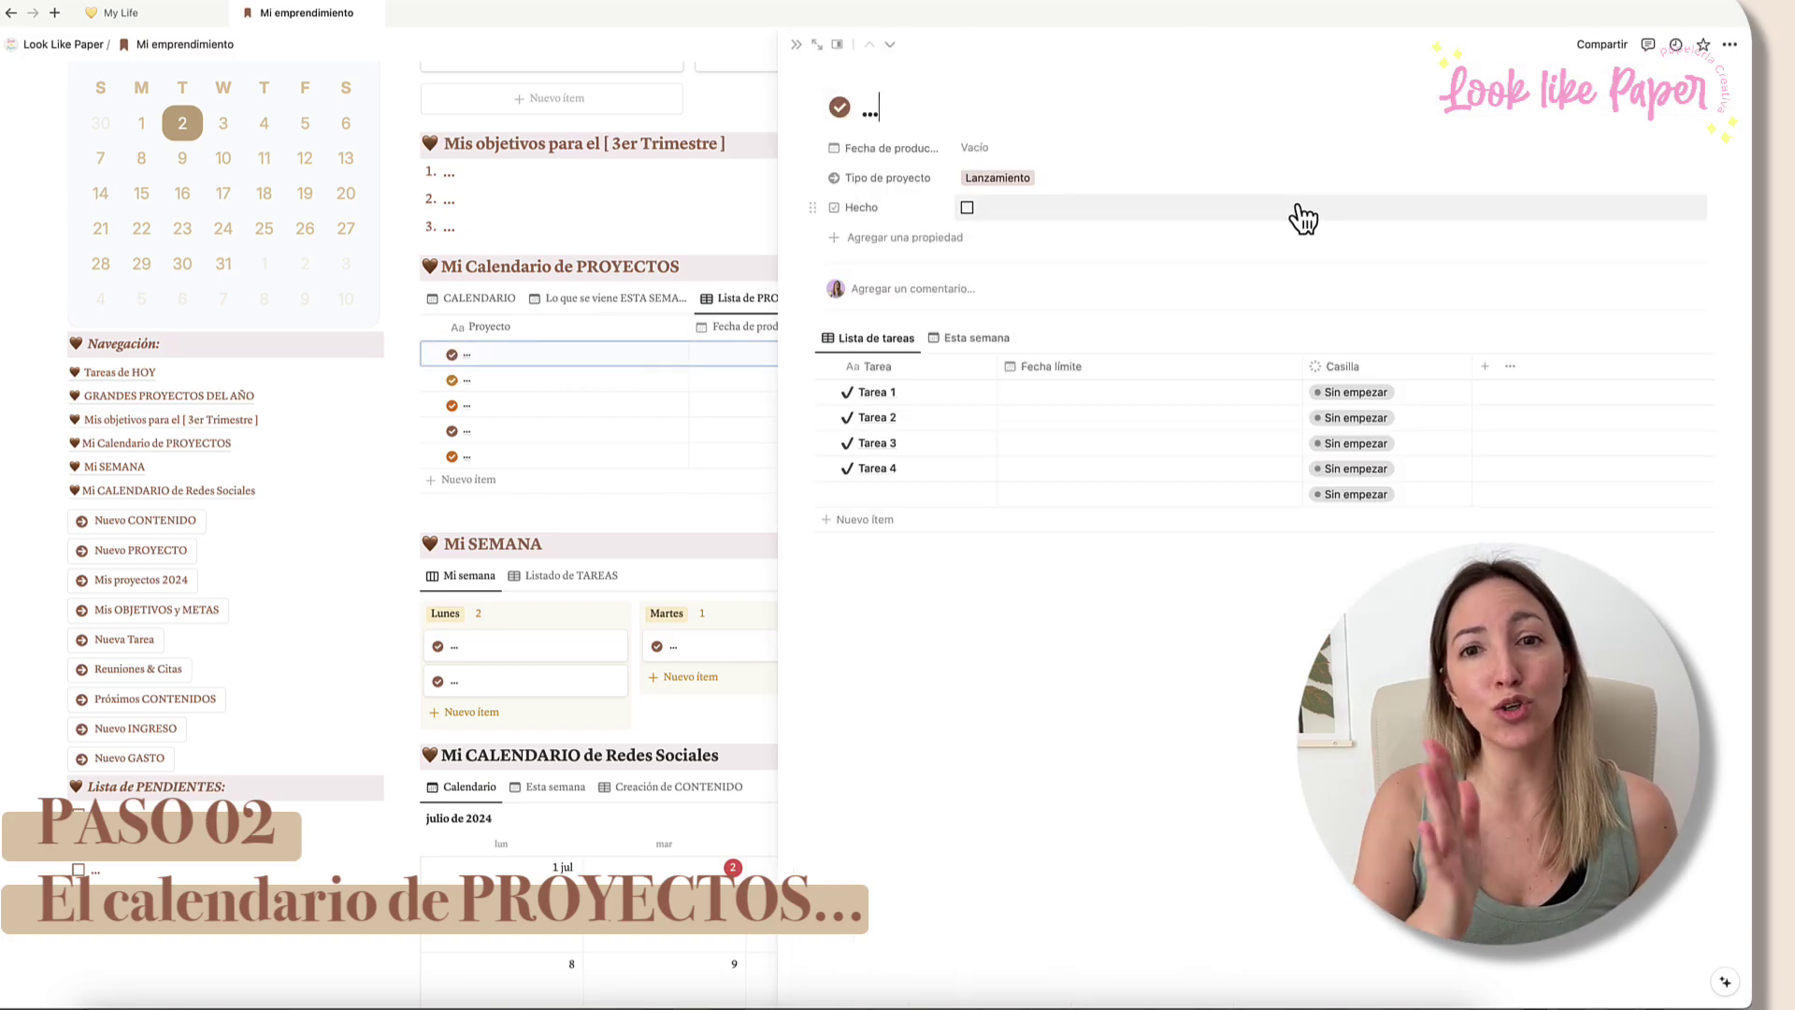
Step: Add "NUEVO PRODUCTO" before the dots in the open project's title
left_click(864, 110)
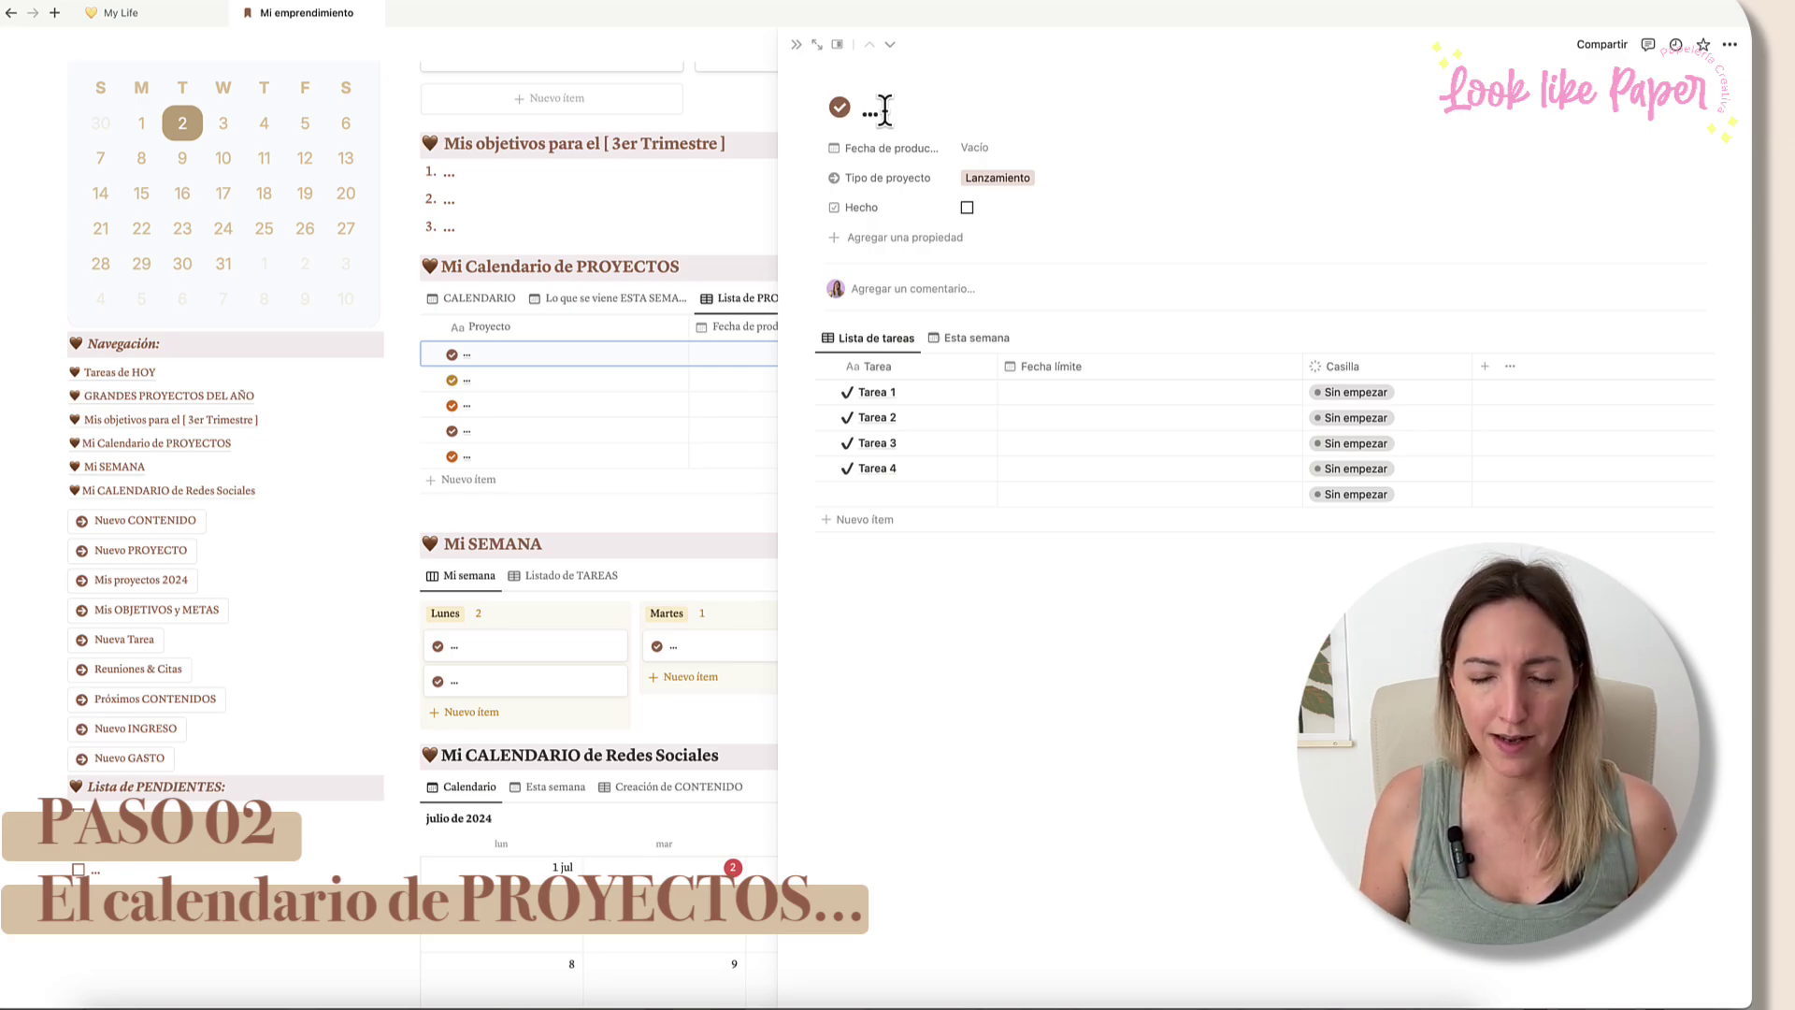
type("NUEVO ")
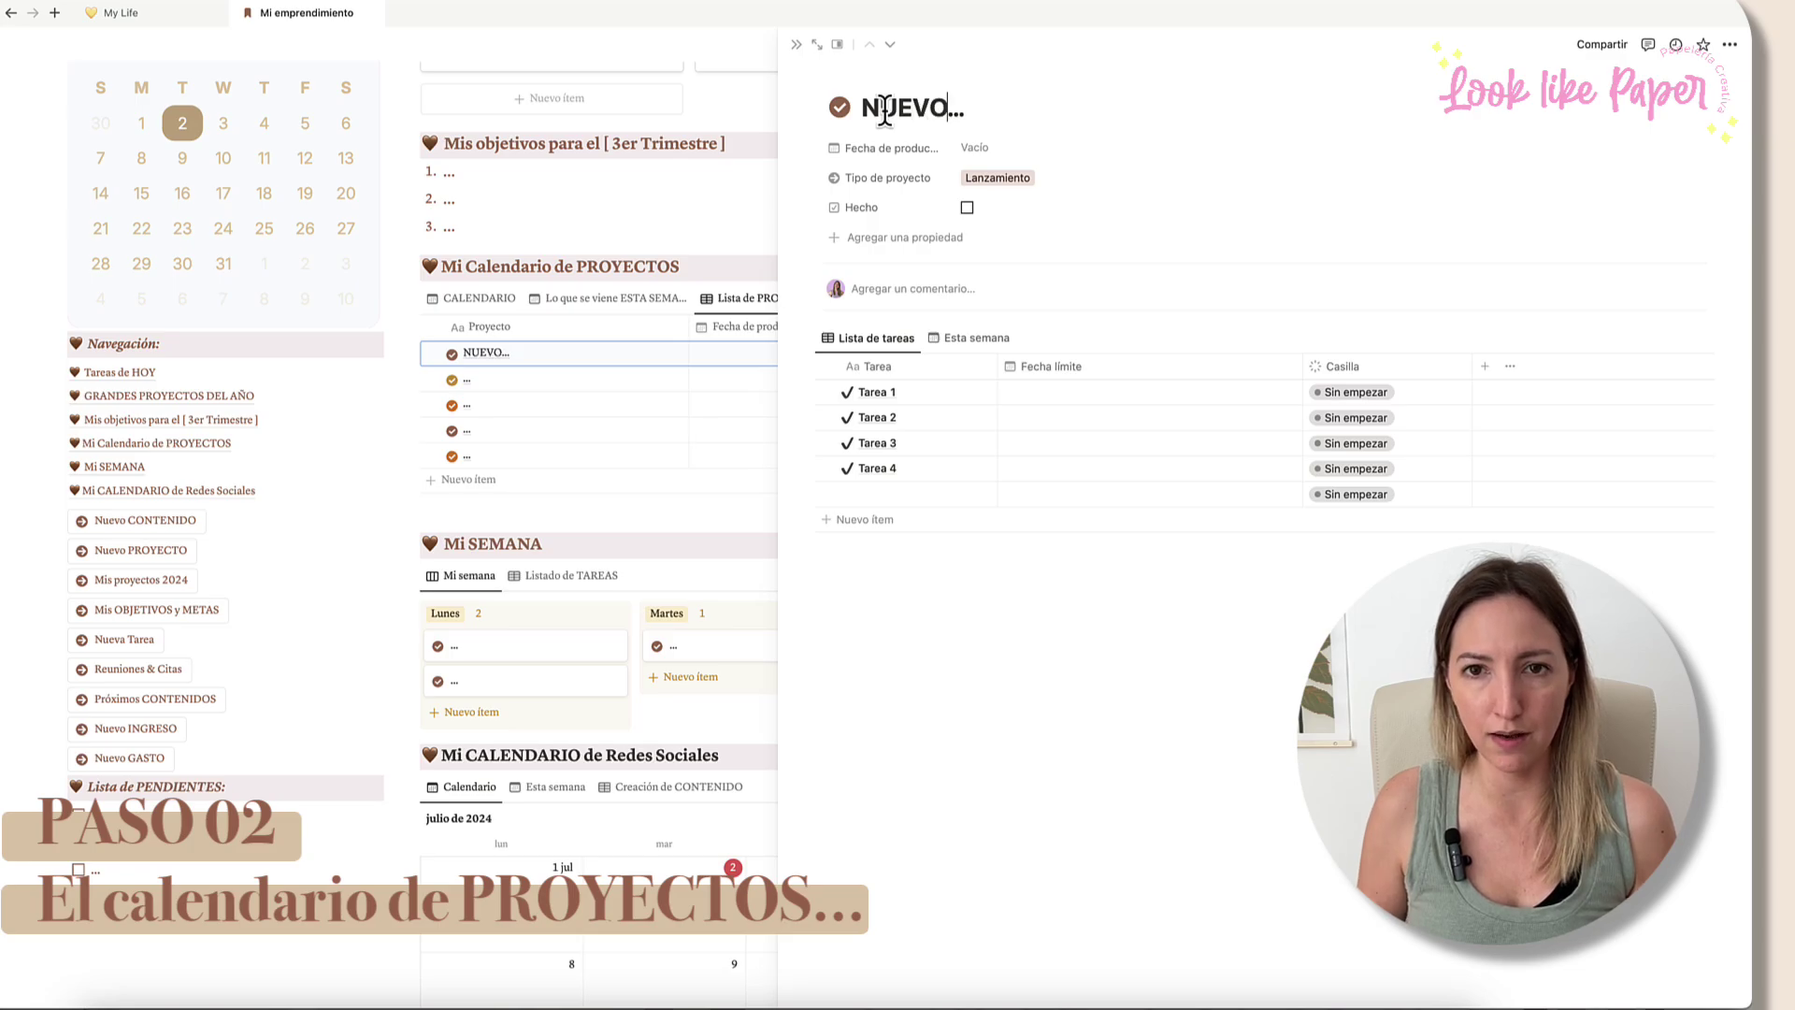
type("PRODUCTI")
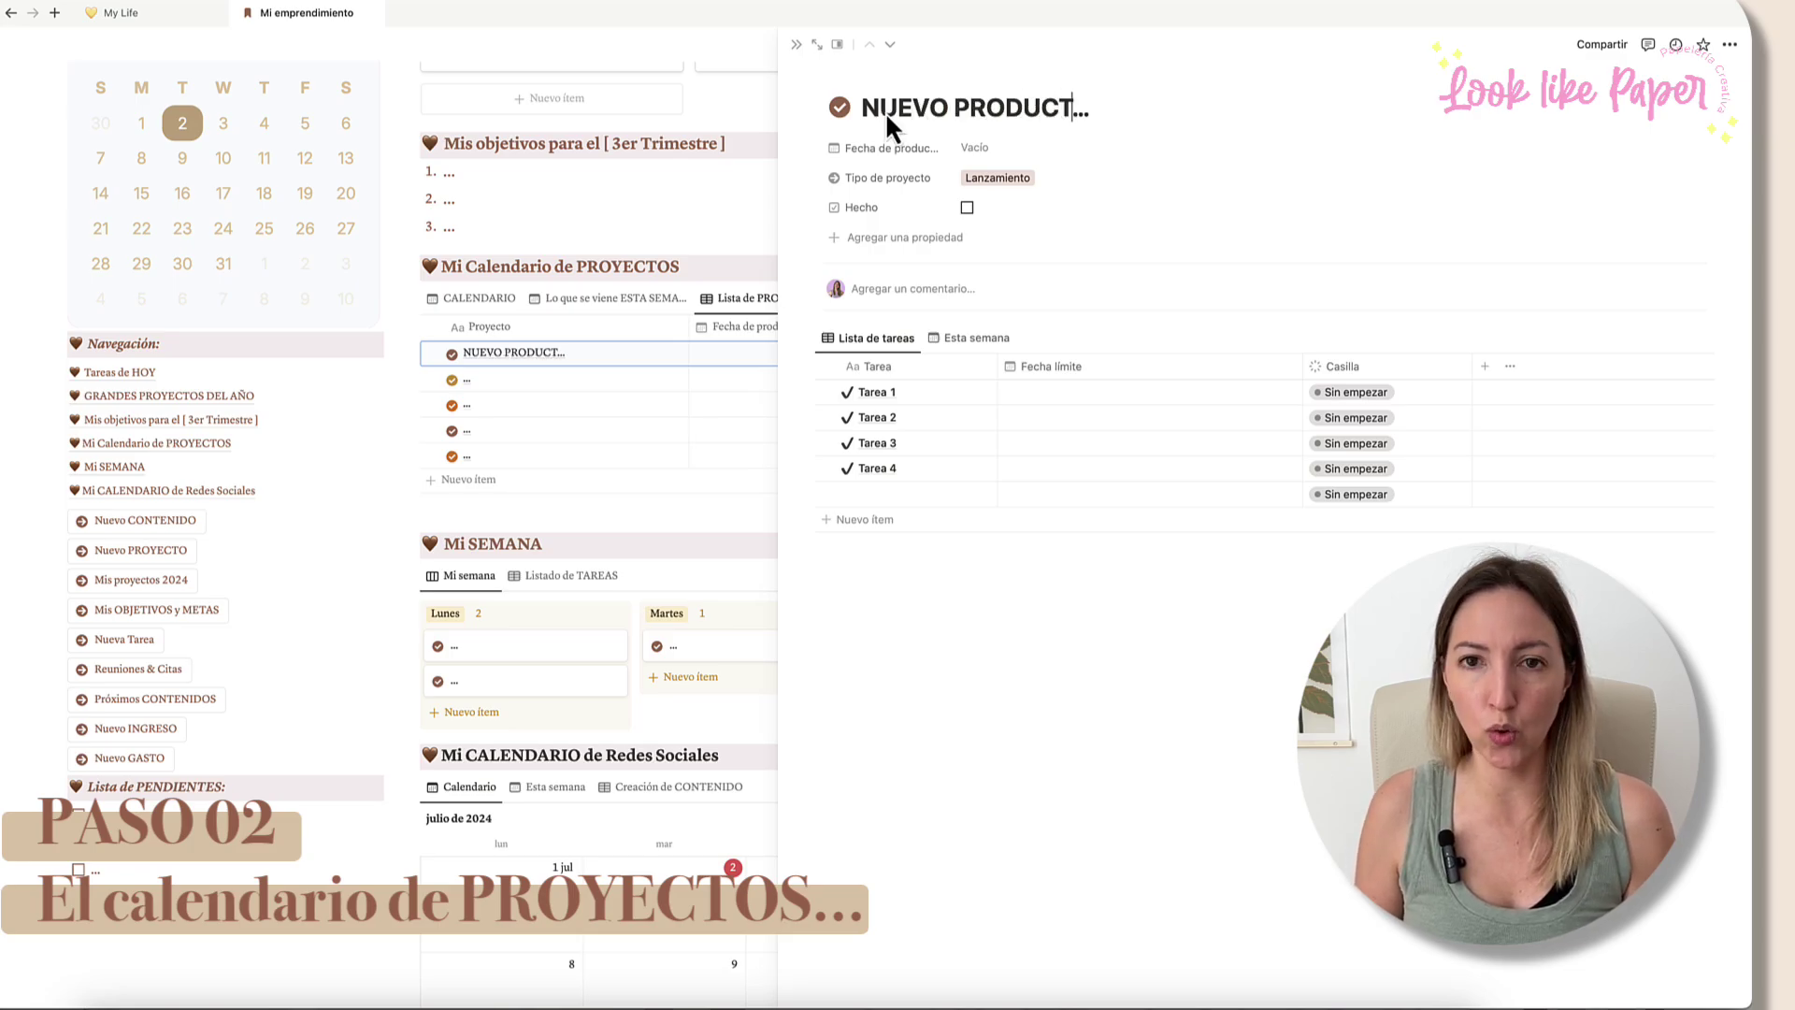
key("BackSpace")
type("O")
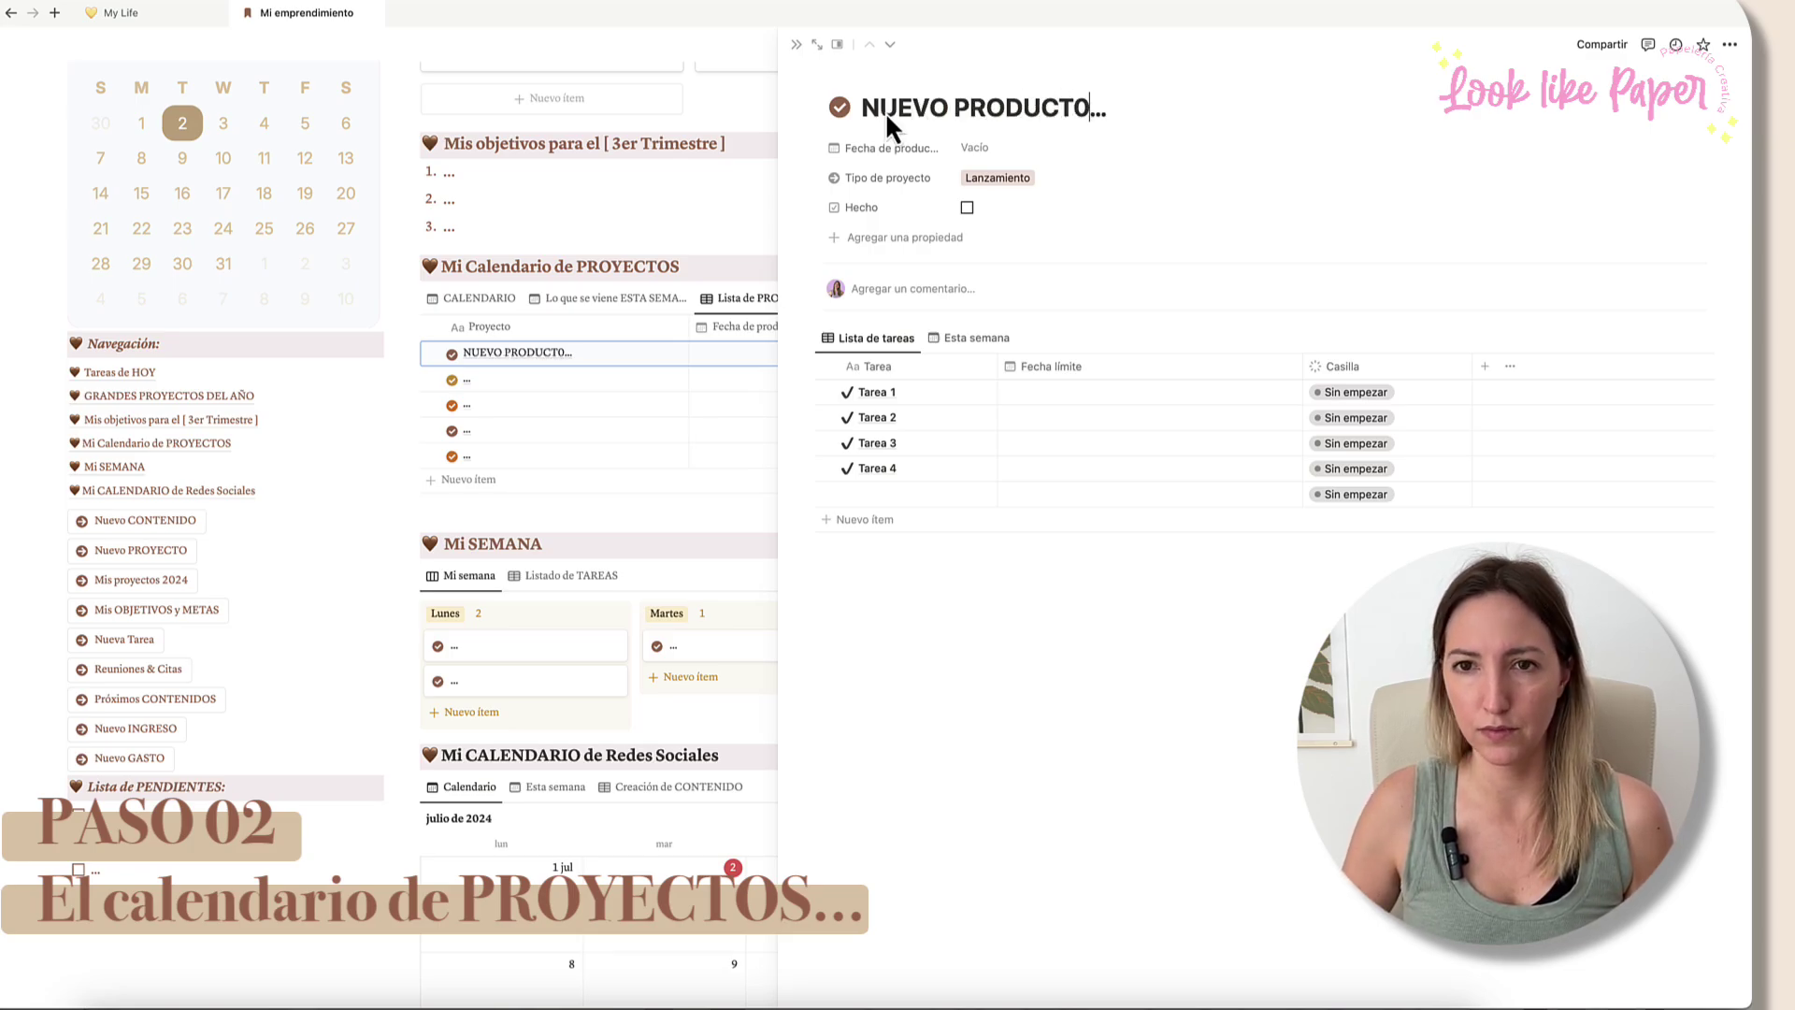
Step: Set the project's production date range to 1–15 August 2024 and choose Lanzamiento as its project type
left_click(985, 148)
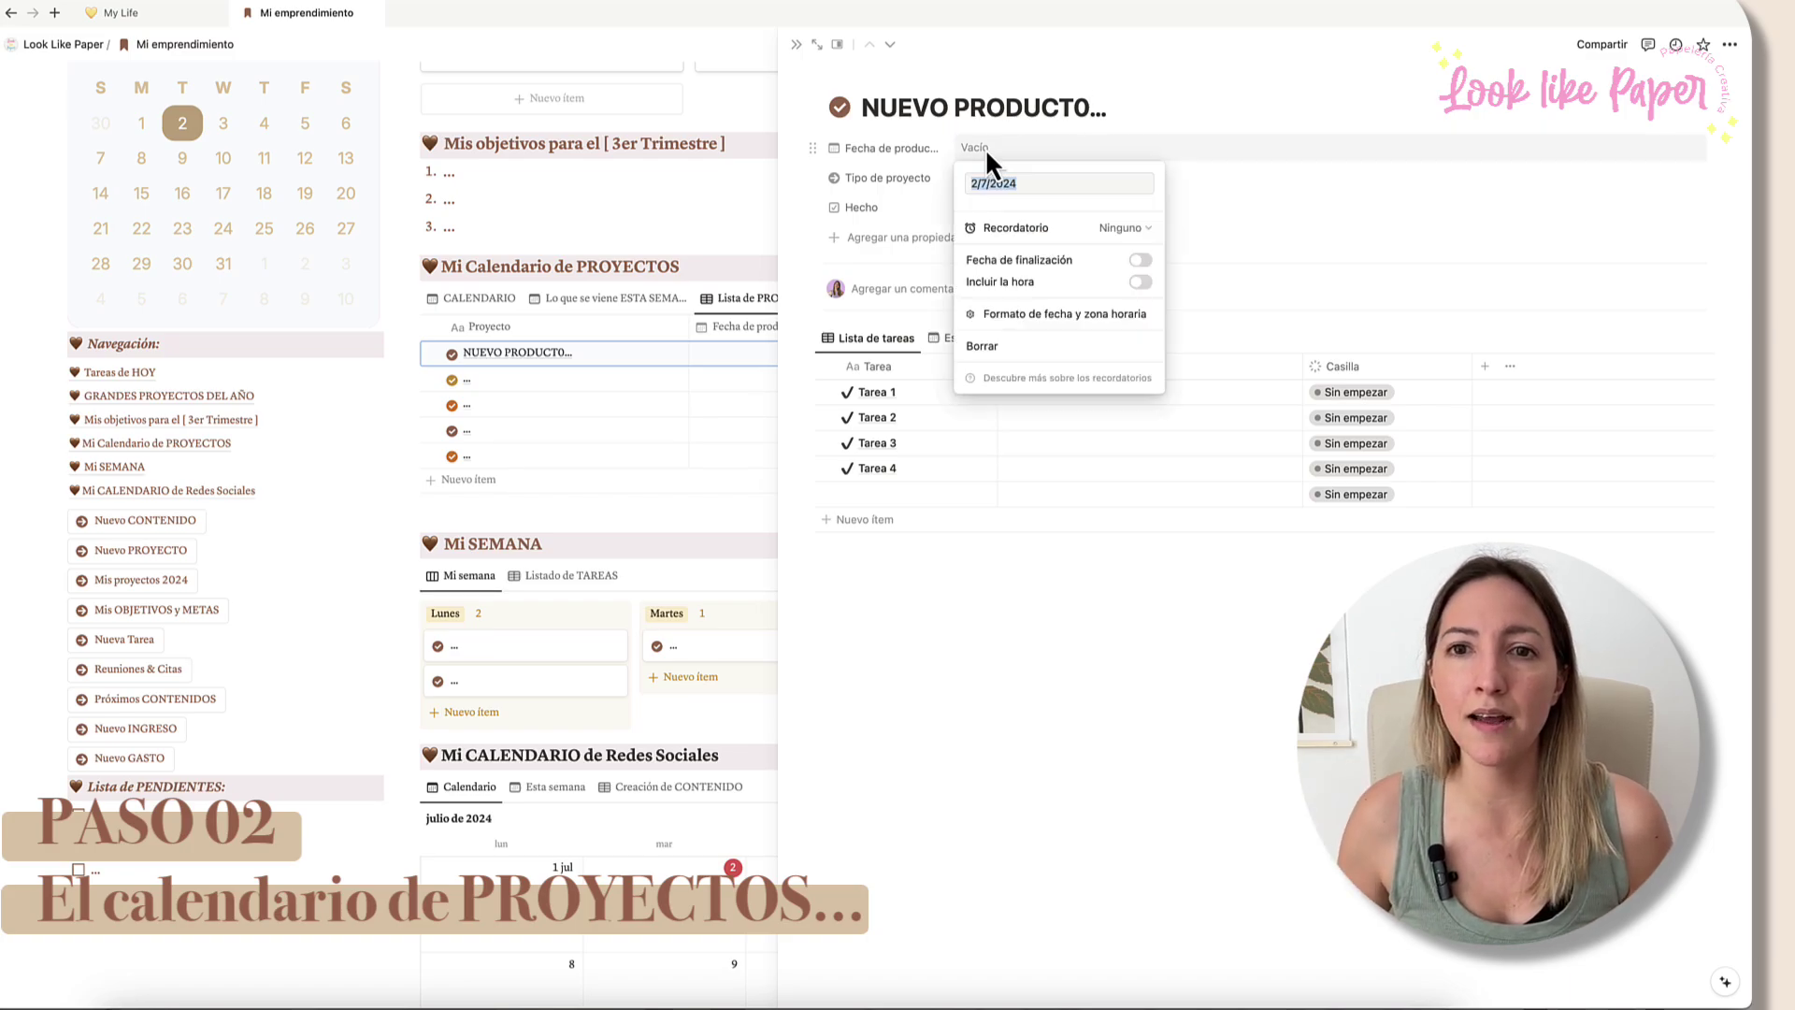
left_click(1135, 213)
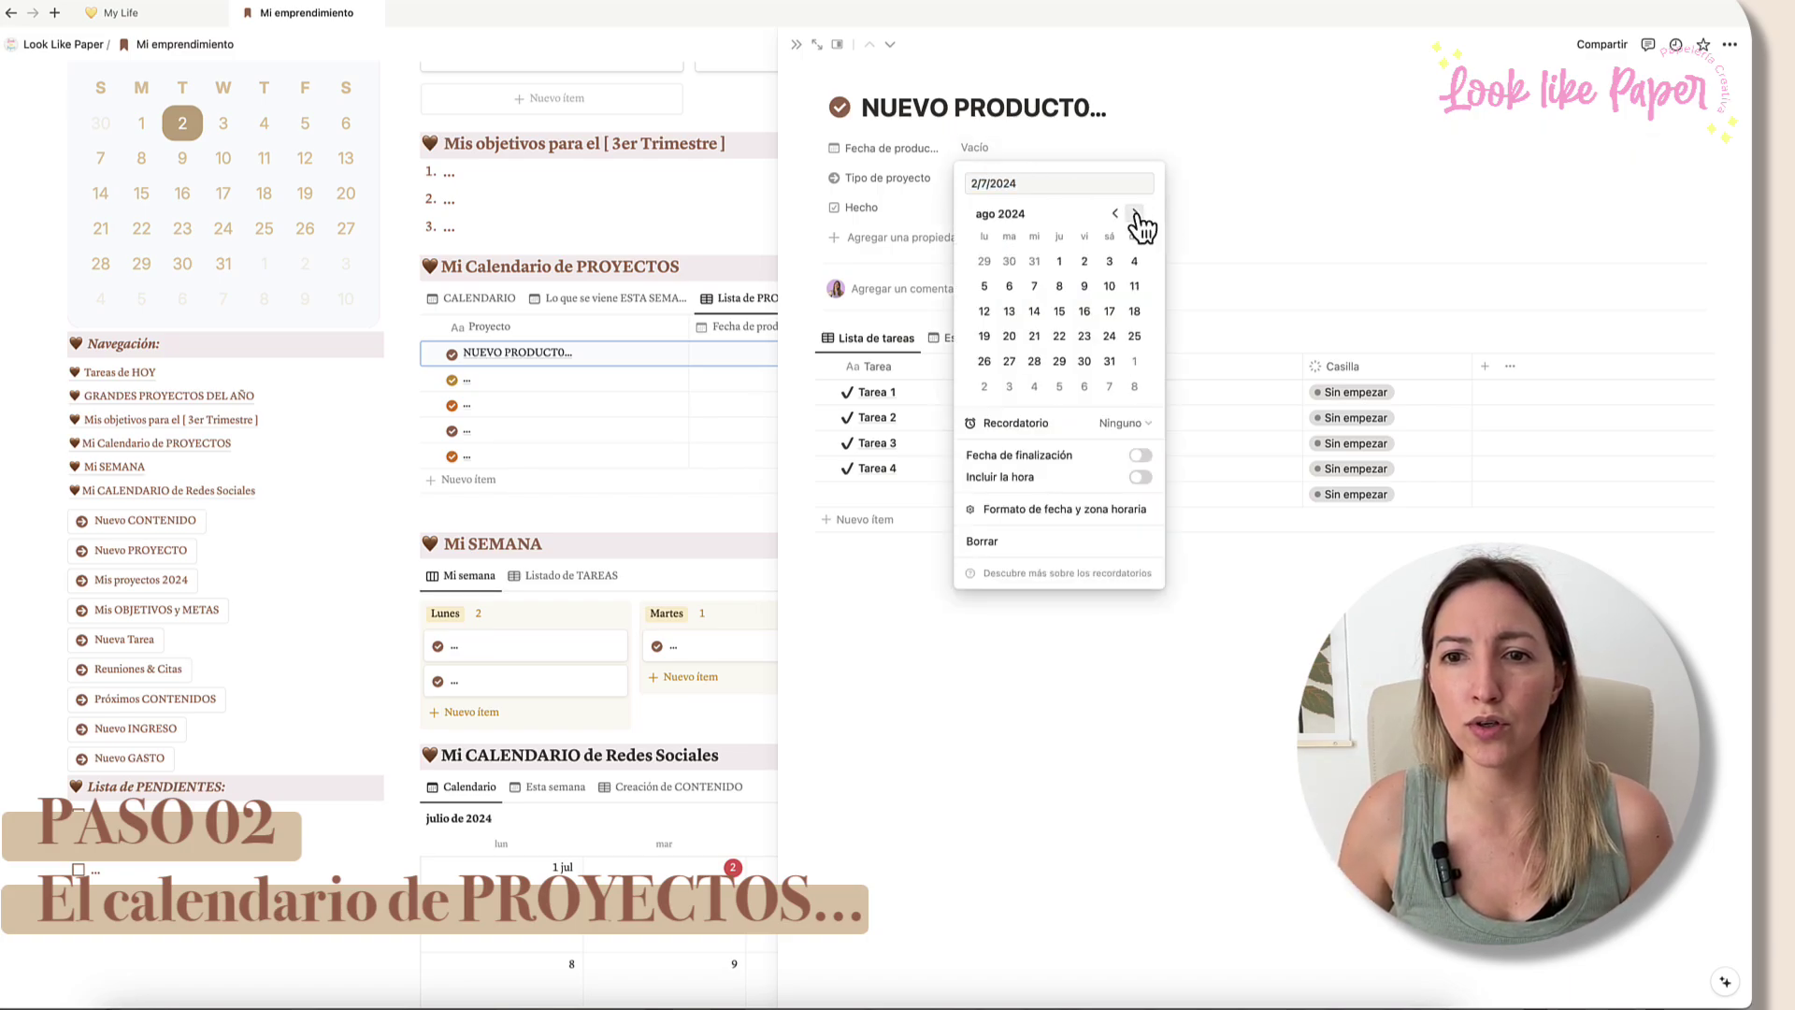
left_click(1060, 262)
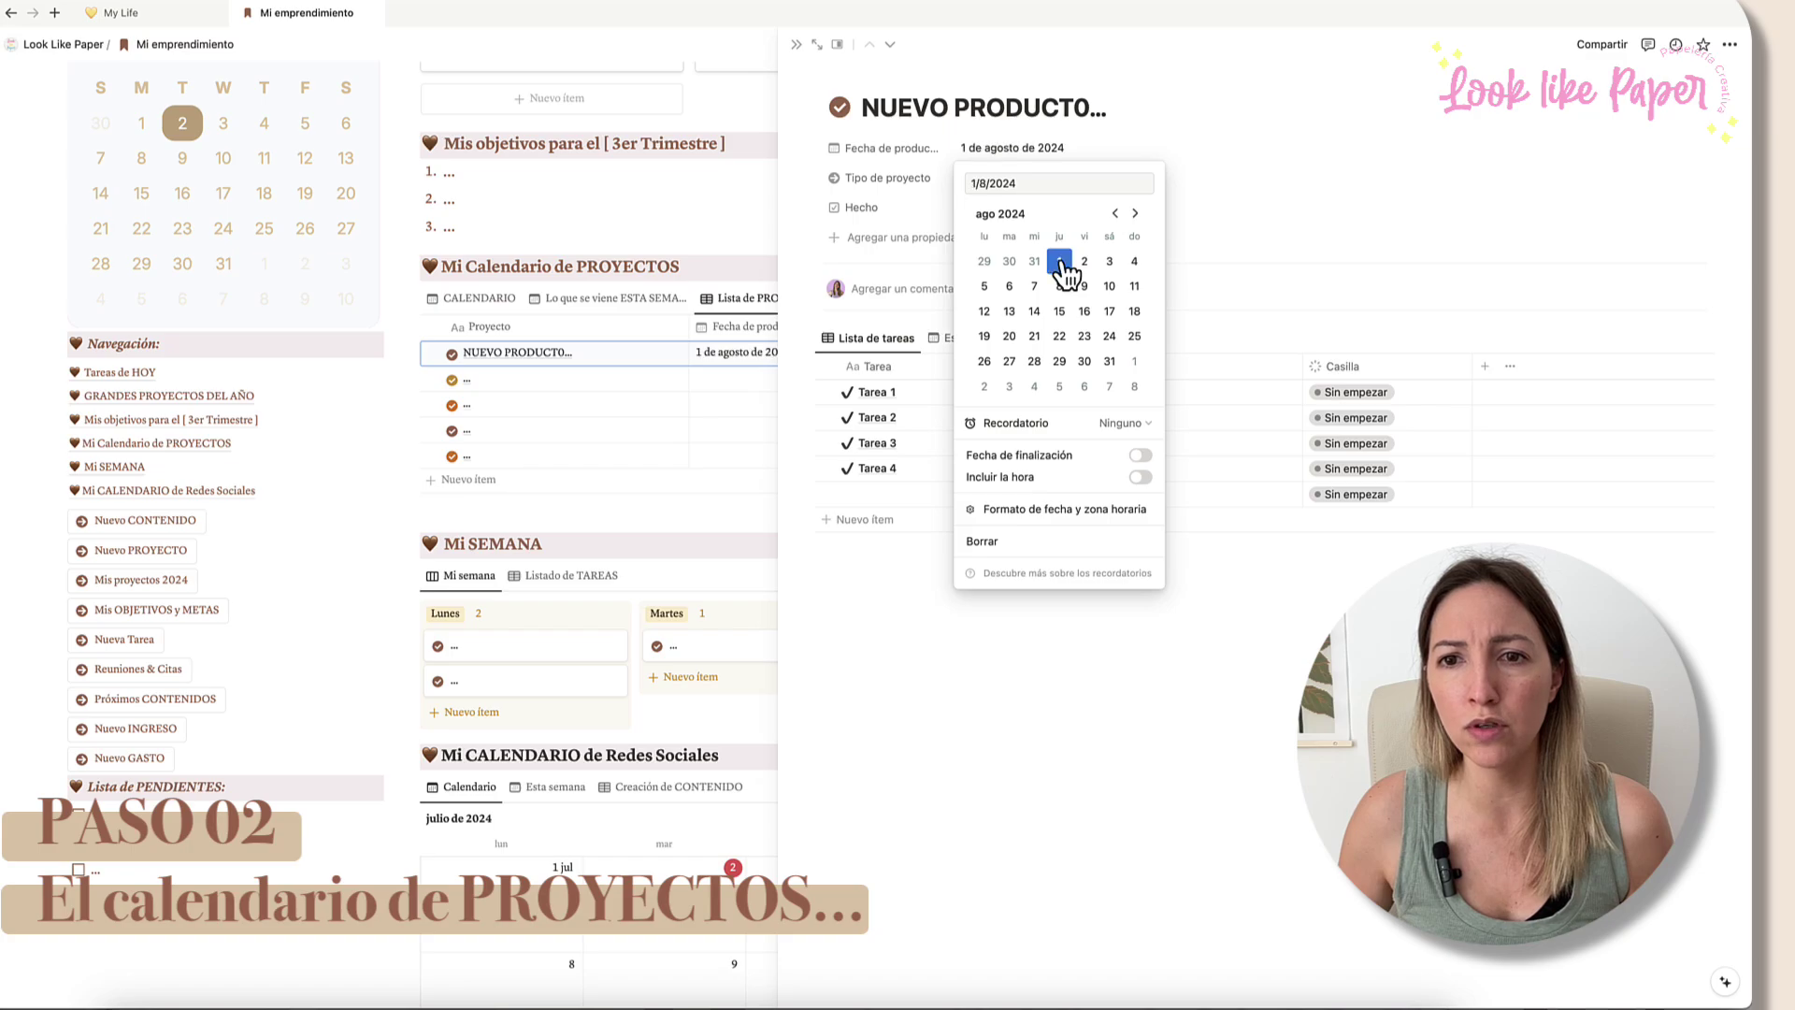
left_click(1140, 455)
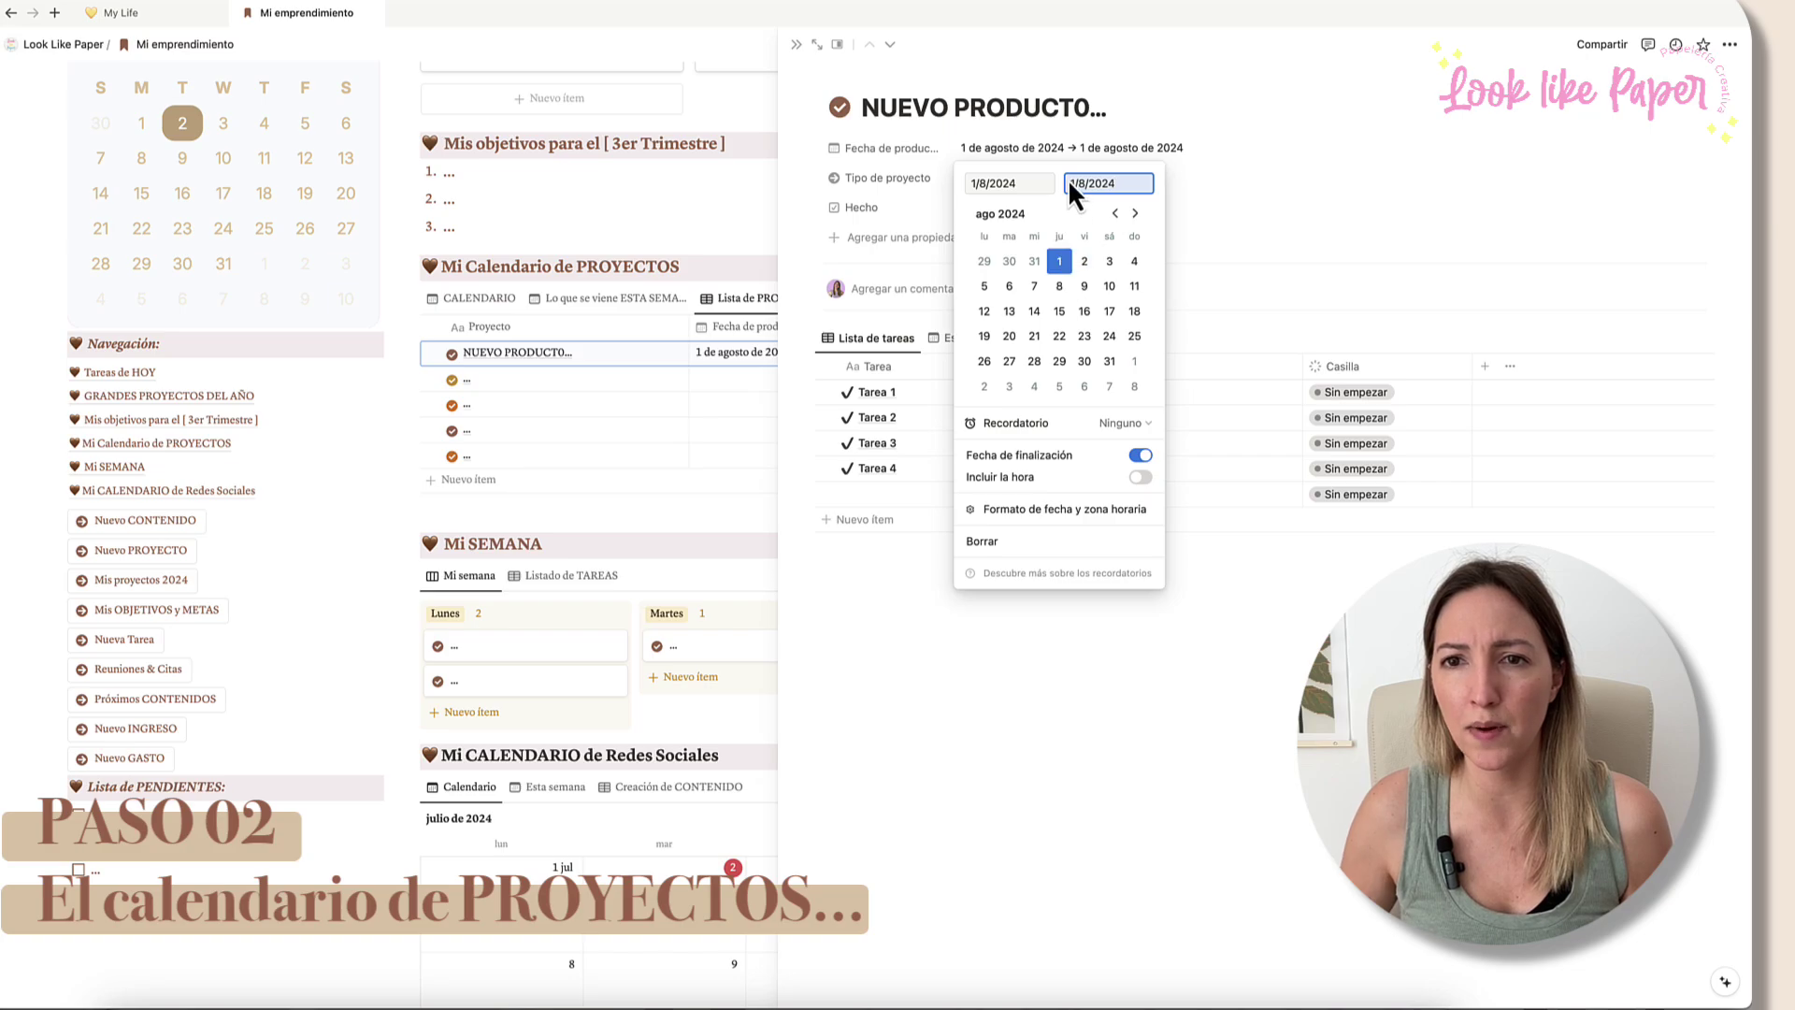
left_click(1060, 313)
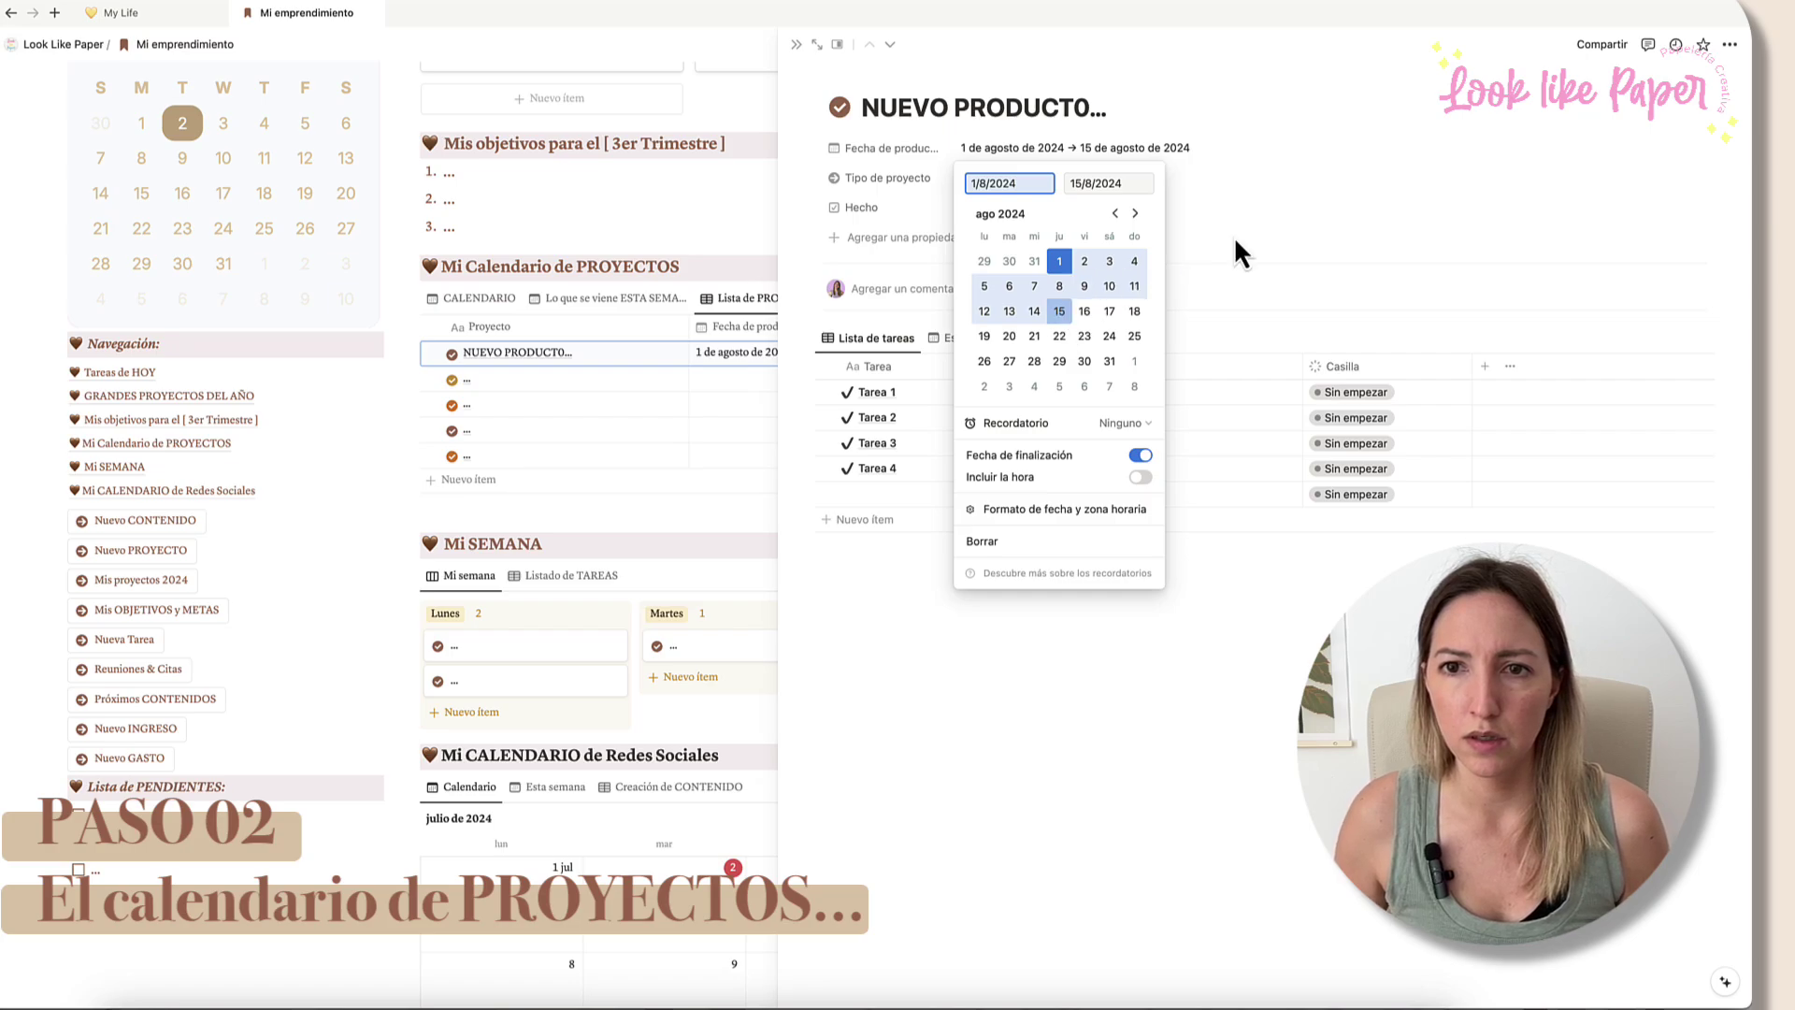
left_click(1276, 226)
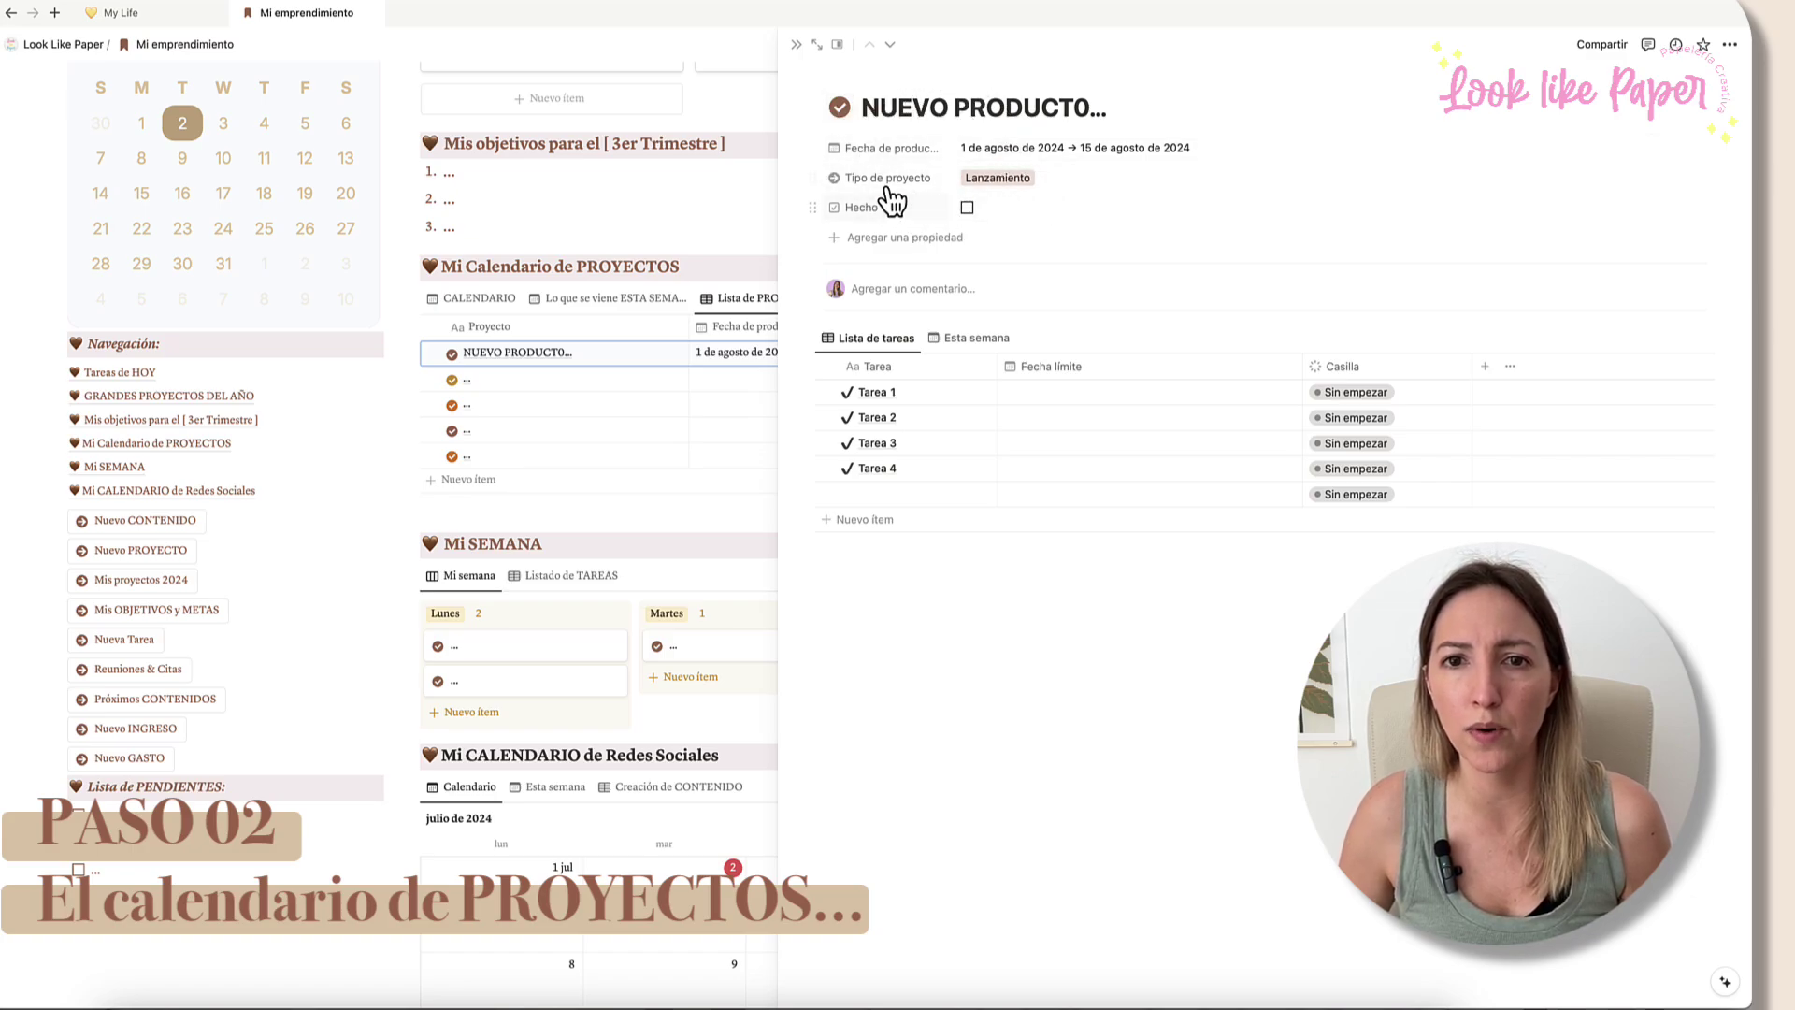
left_click(1000, 178)
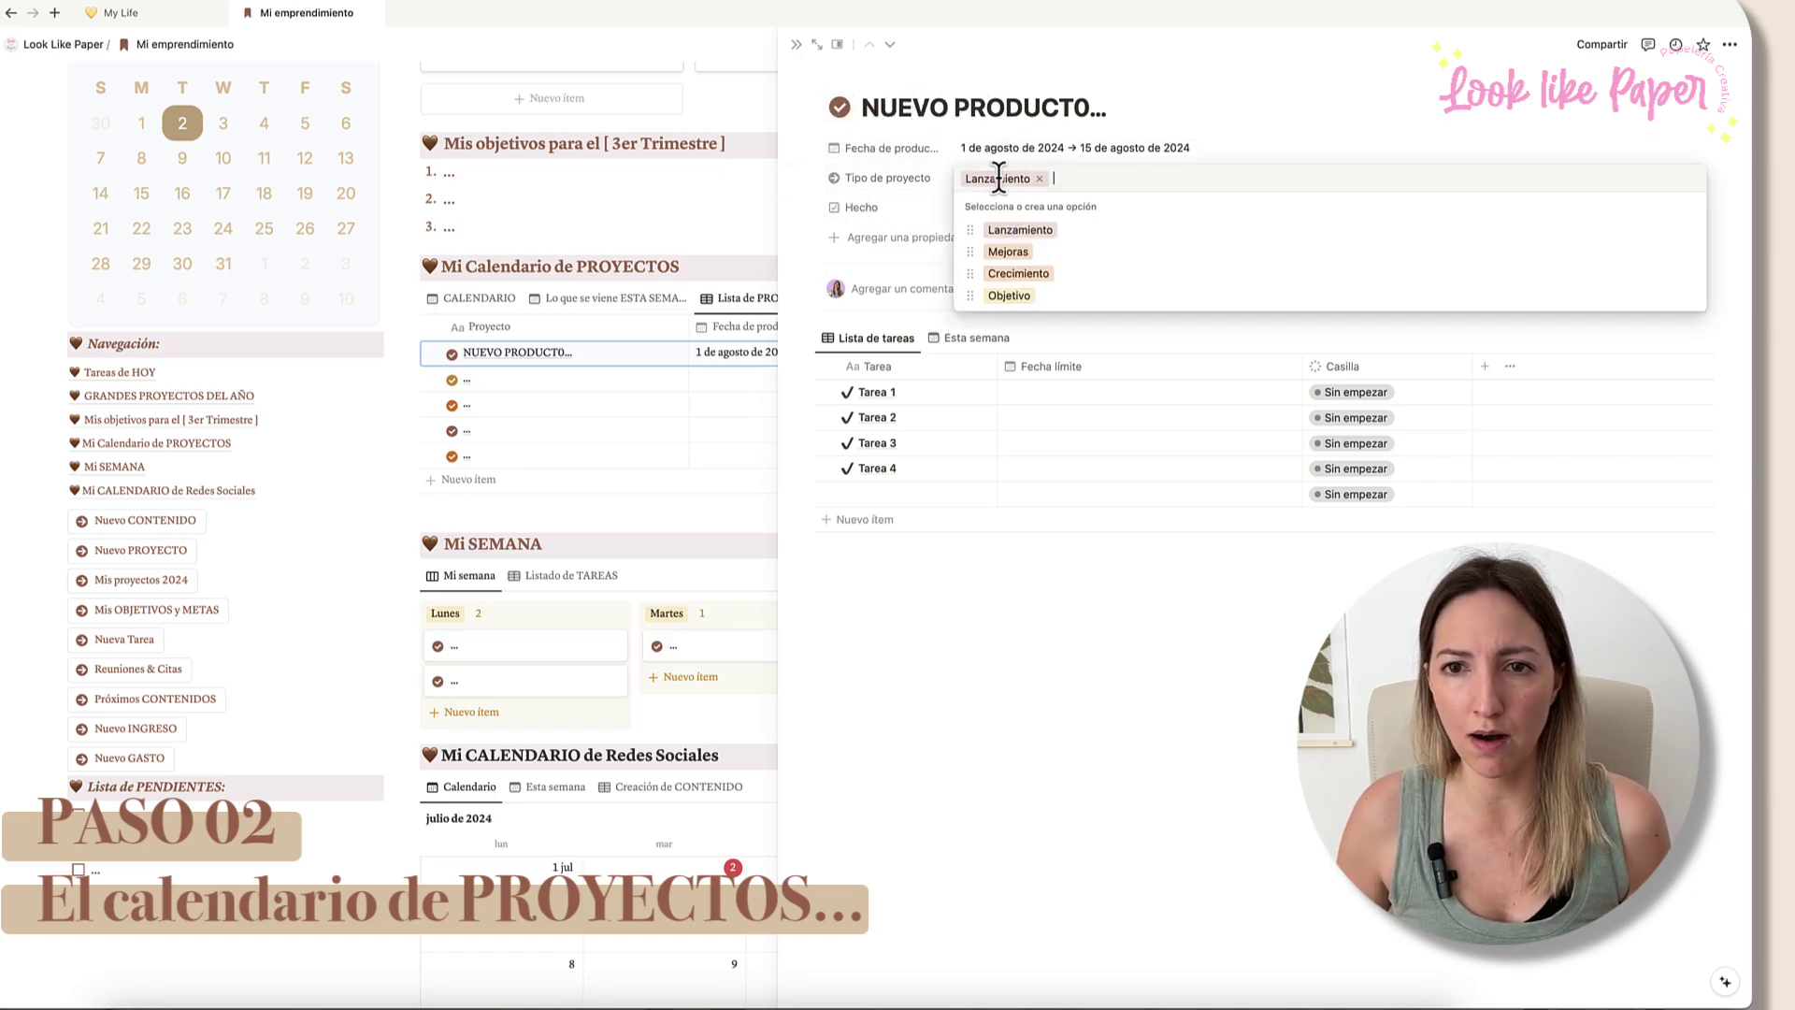
left_click(1009, 233)
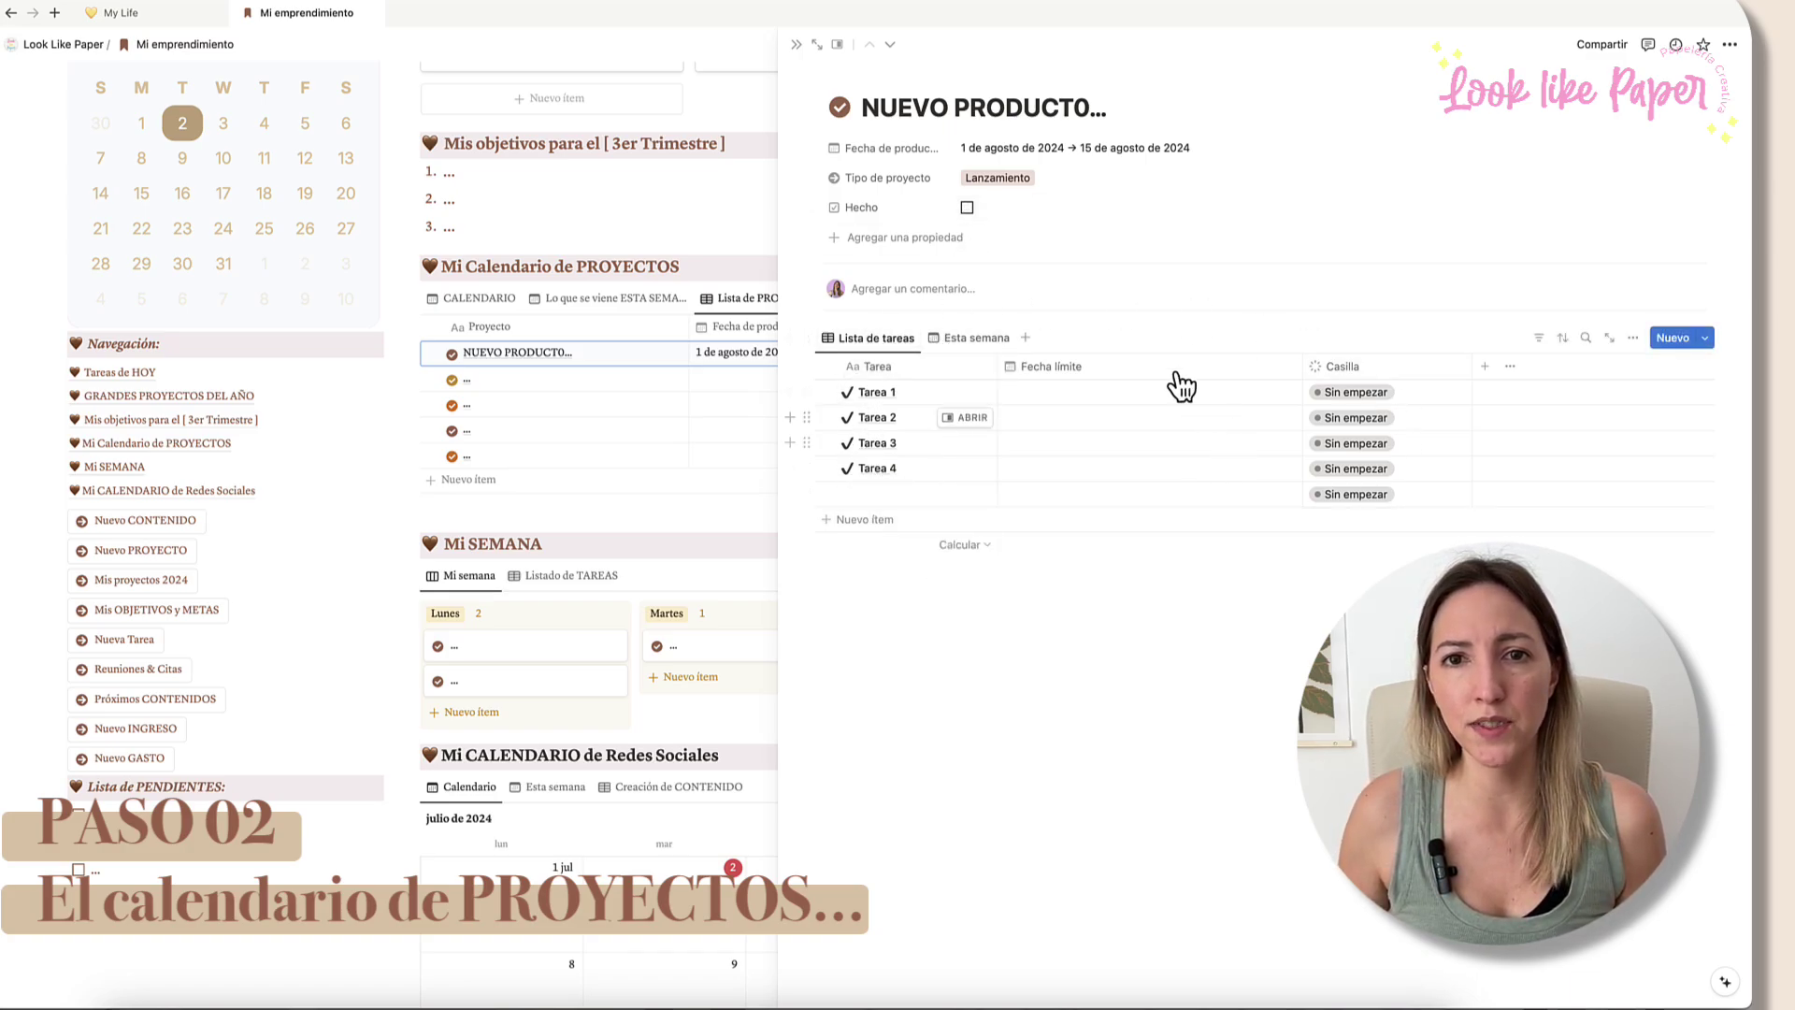
Step: Extend the four task names with "| buscar ideas", "| hacer pruebas", "| hacer fotos" and "| planificar lanzamiento", respectively
left_click(895, 393)
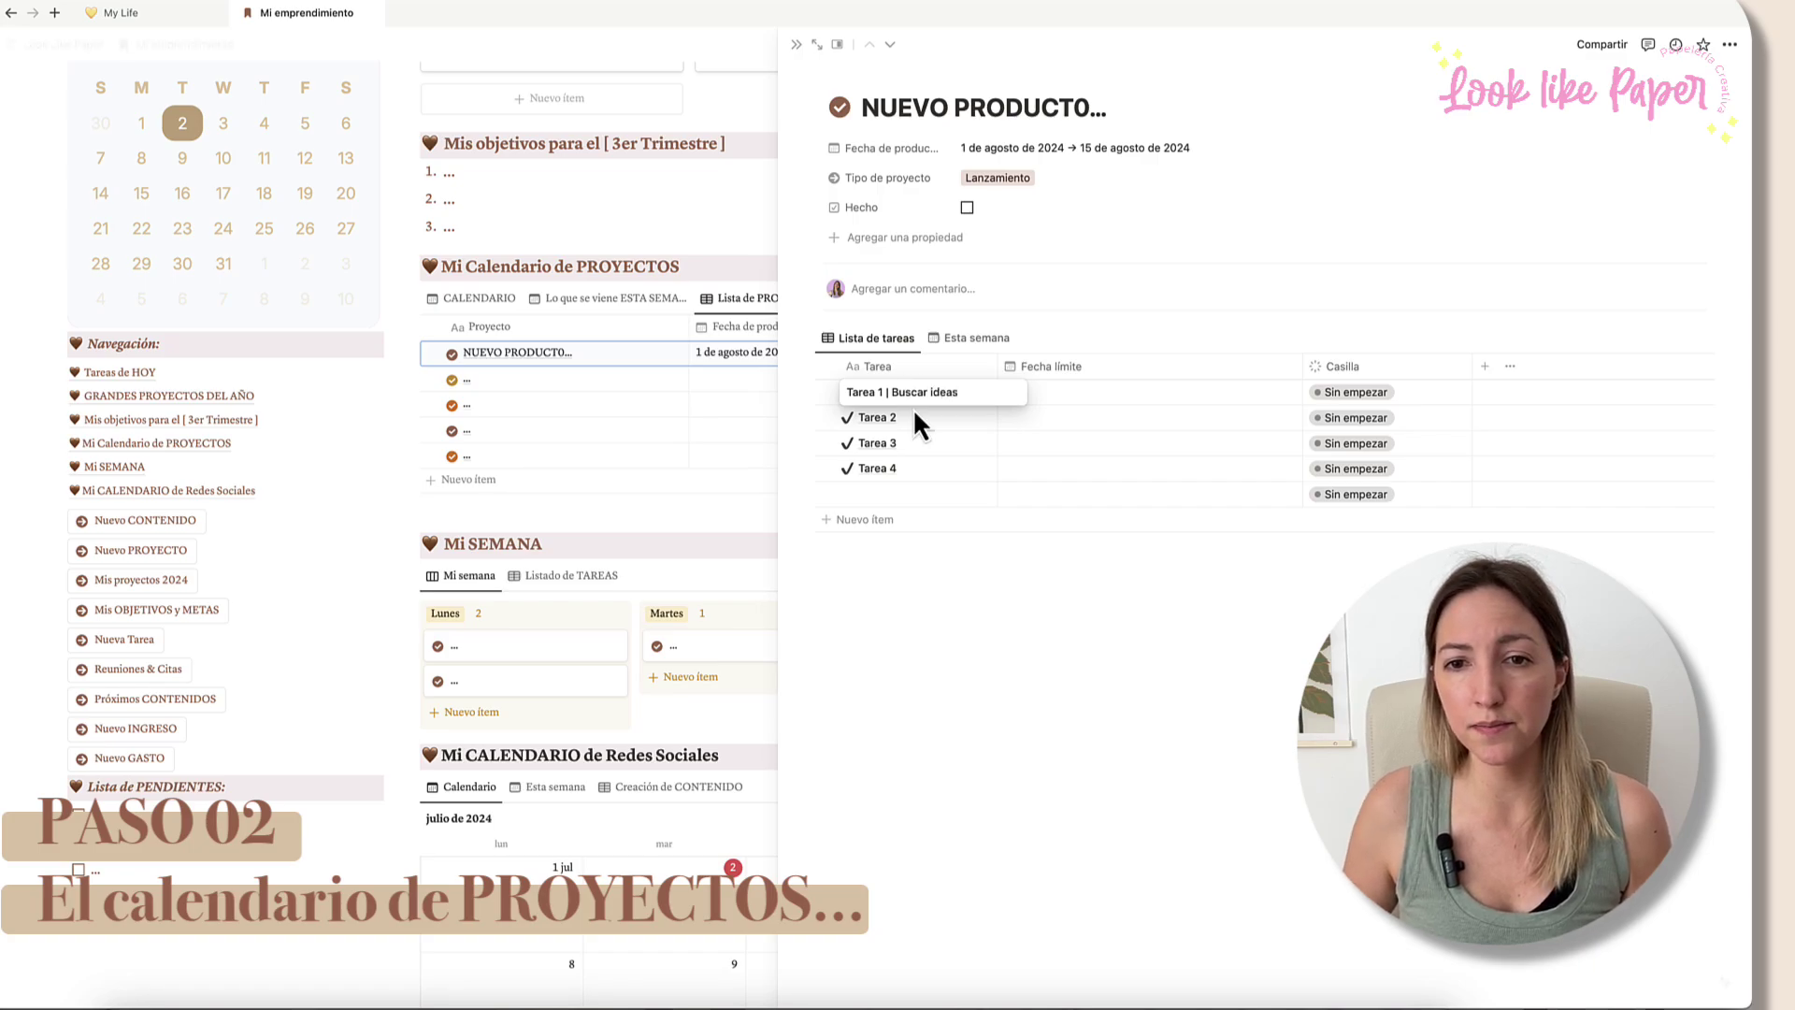
left_click(911, 418)
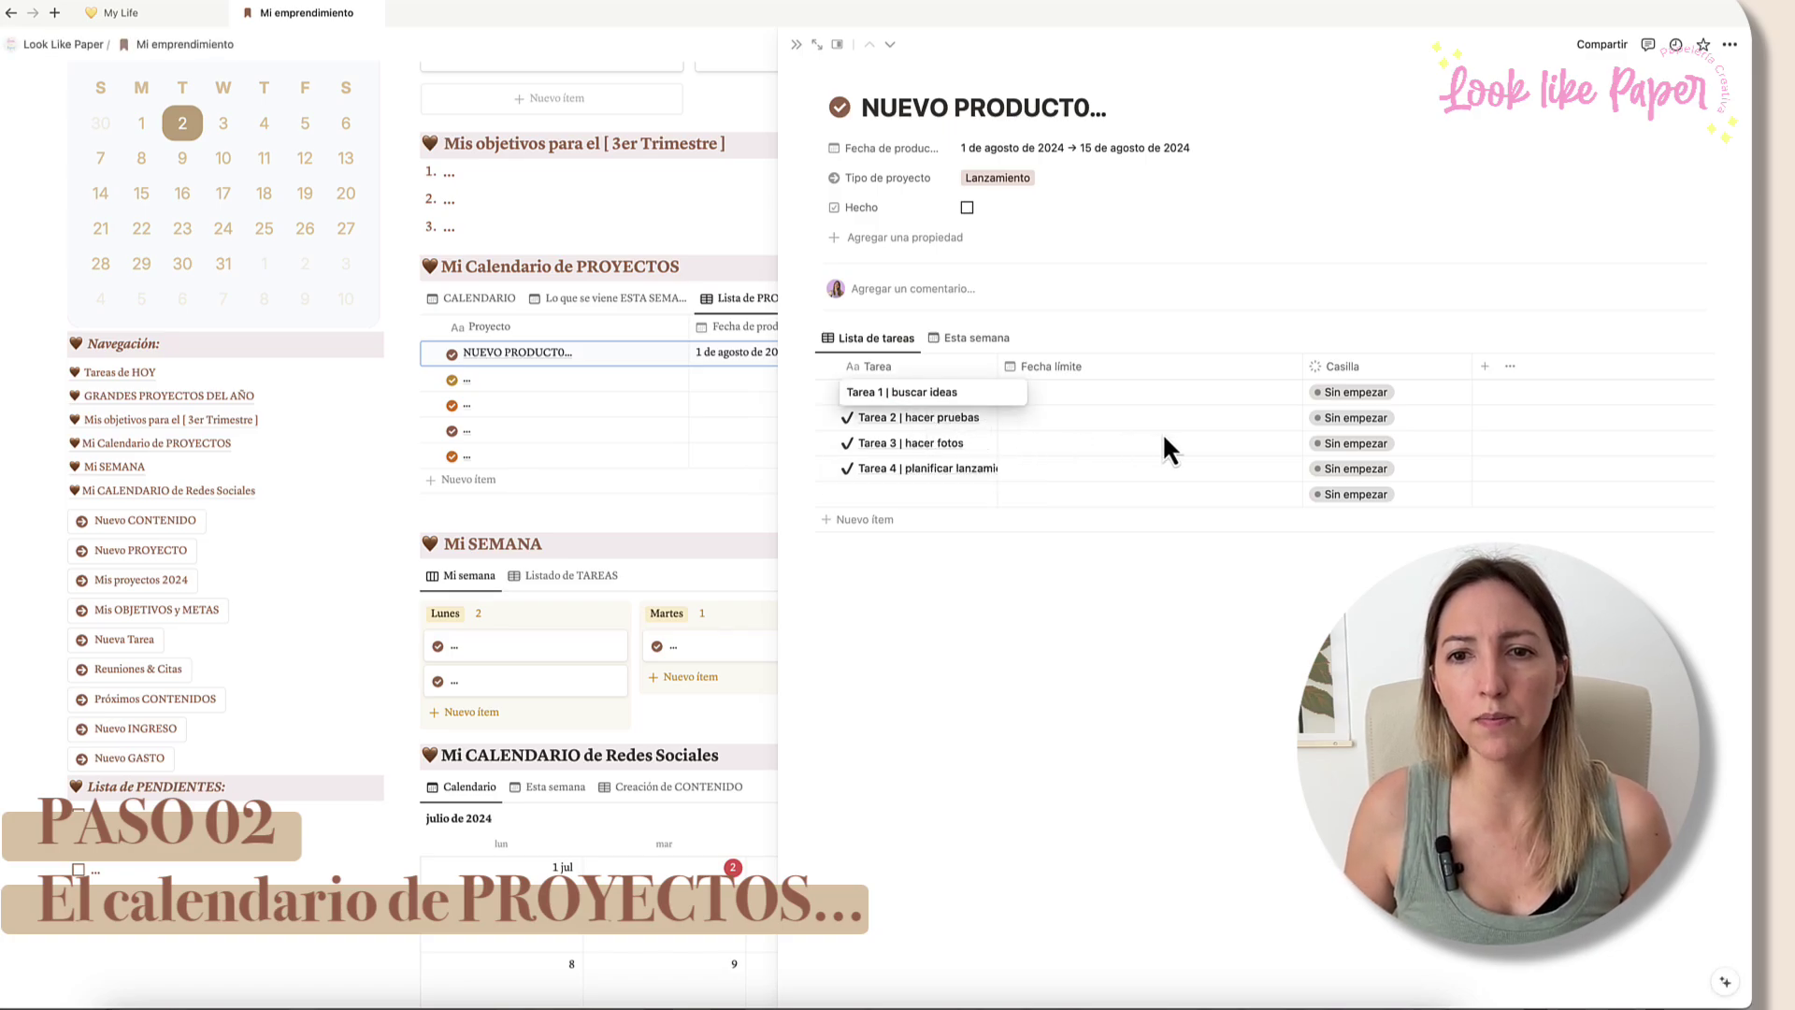
key("Escape")
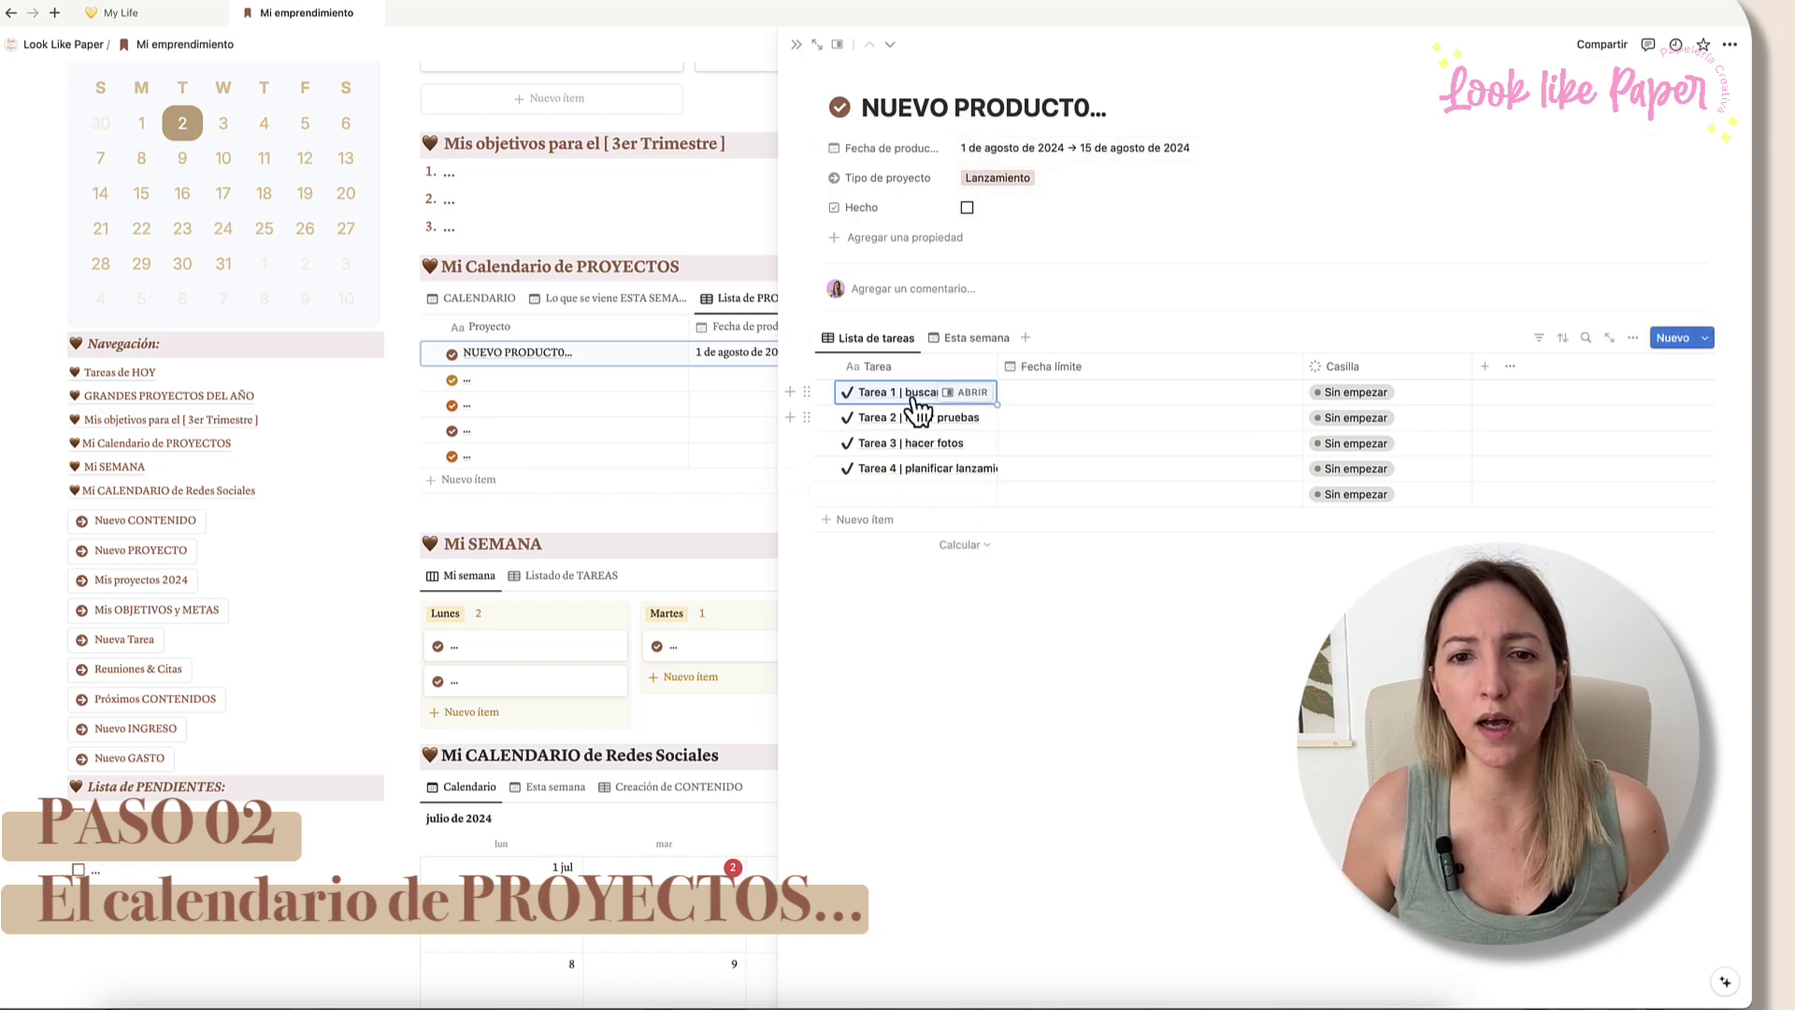
Step: Set the Fecha límite of Tarea 1 (buscar ideas) to 2 August 2024
left_click(1069, 396)
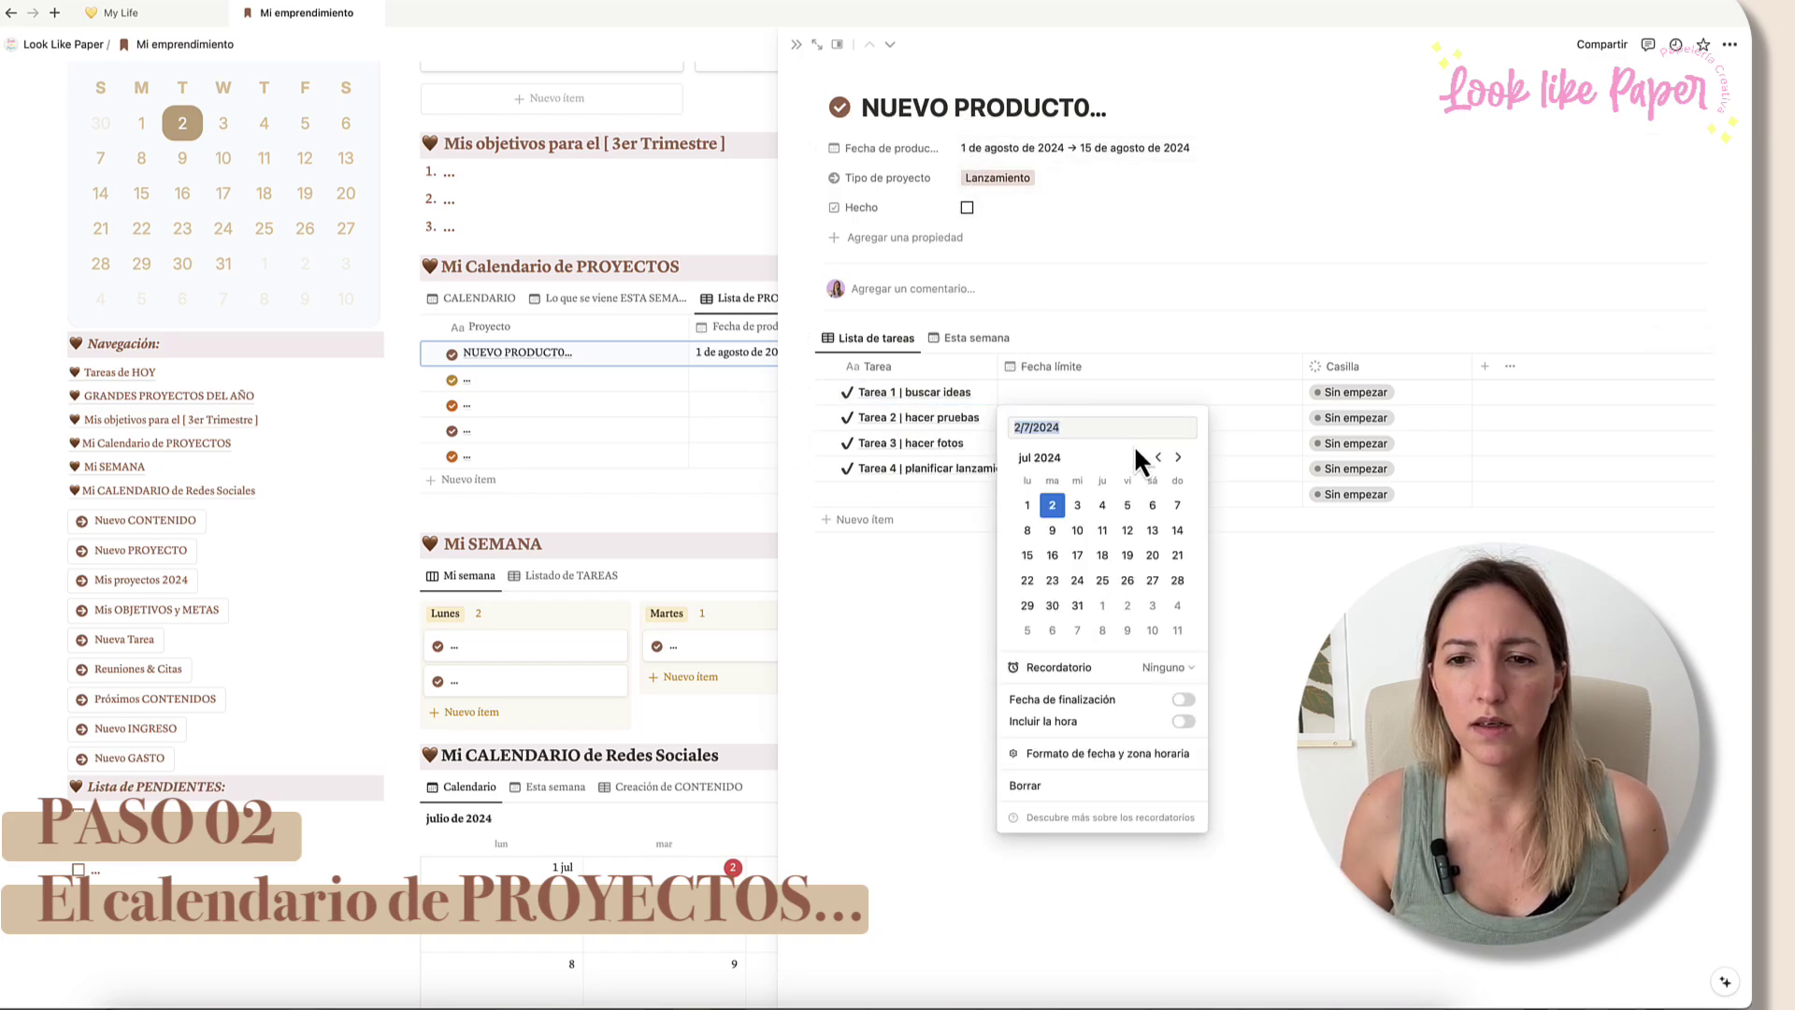
left_click(1178, 458)
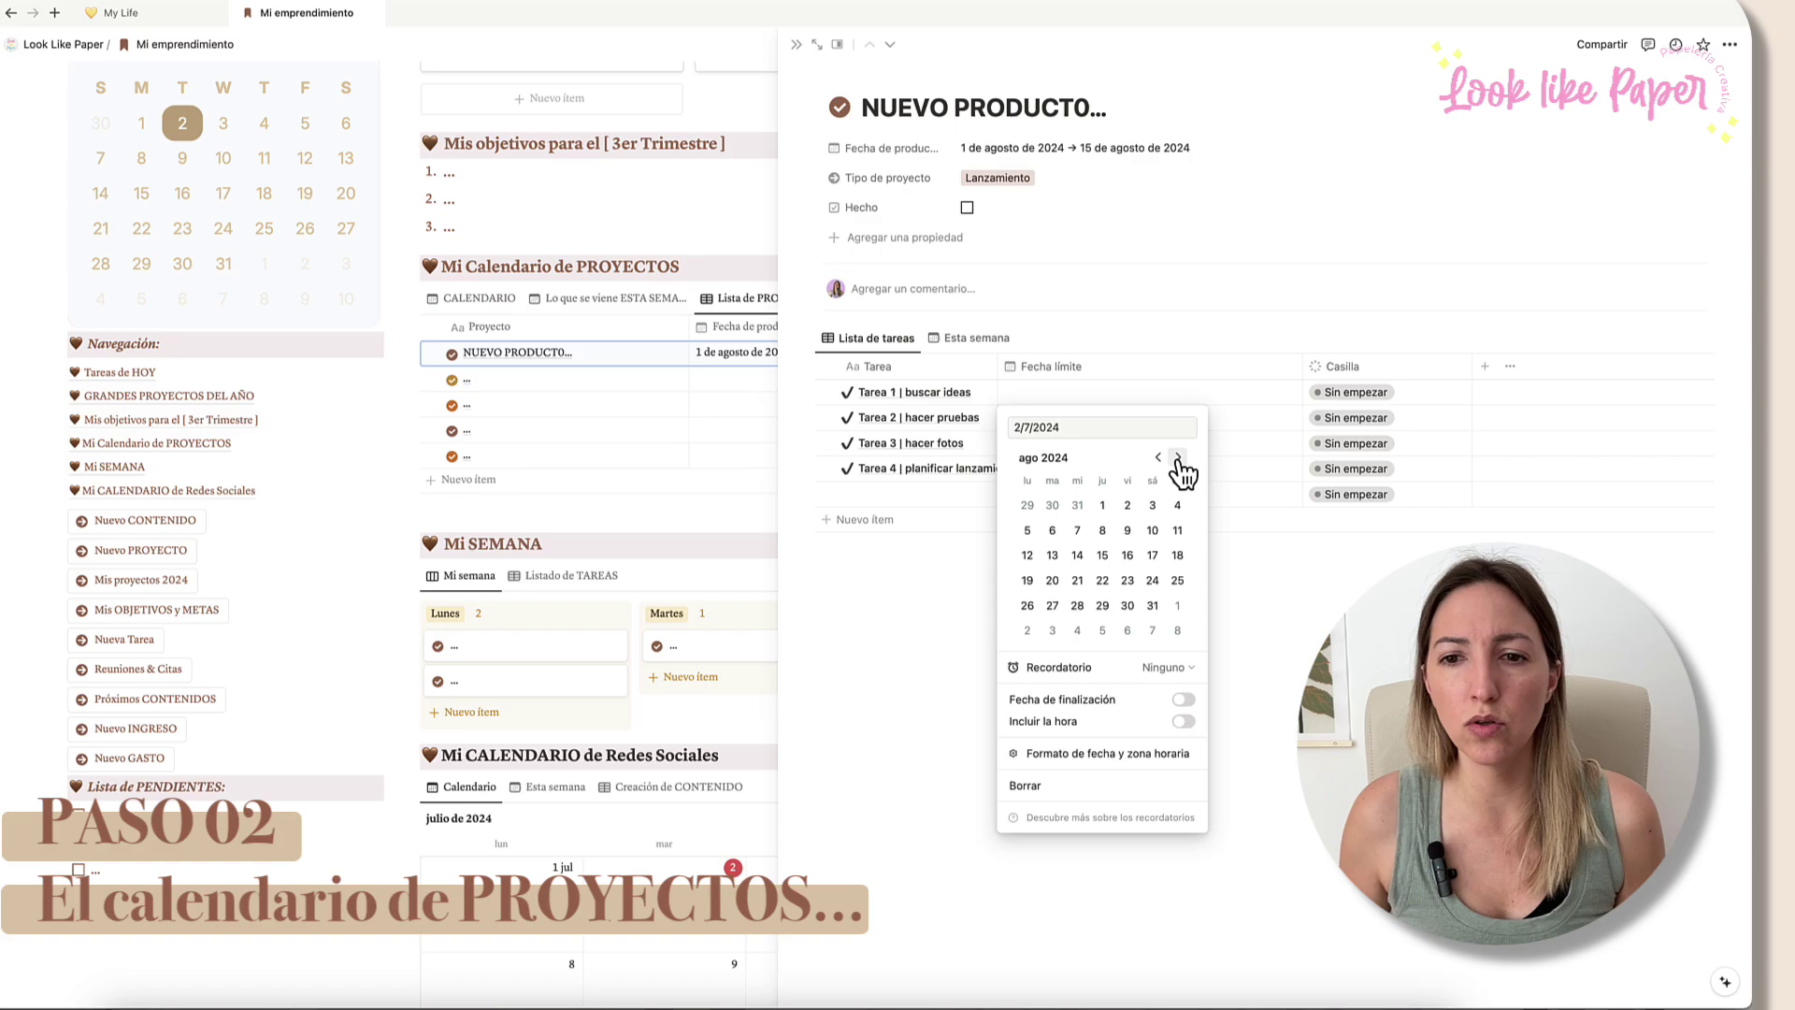
left_click(1128, 506)
left_click(1129, 378)
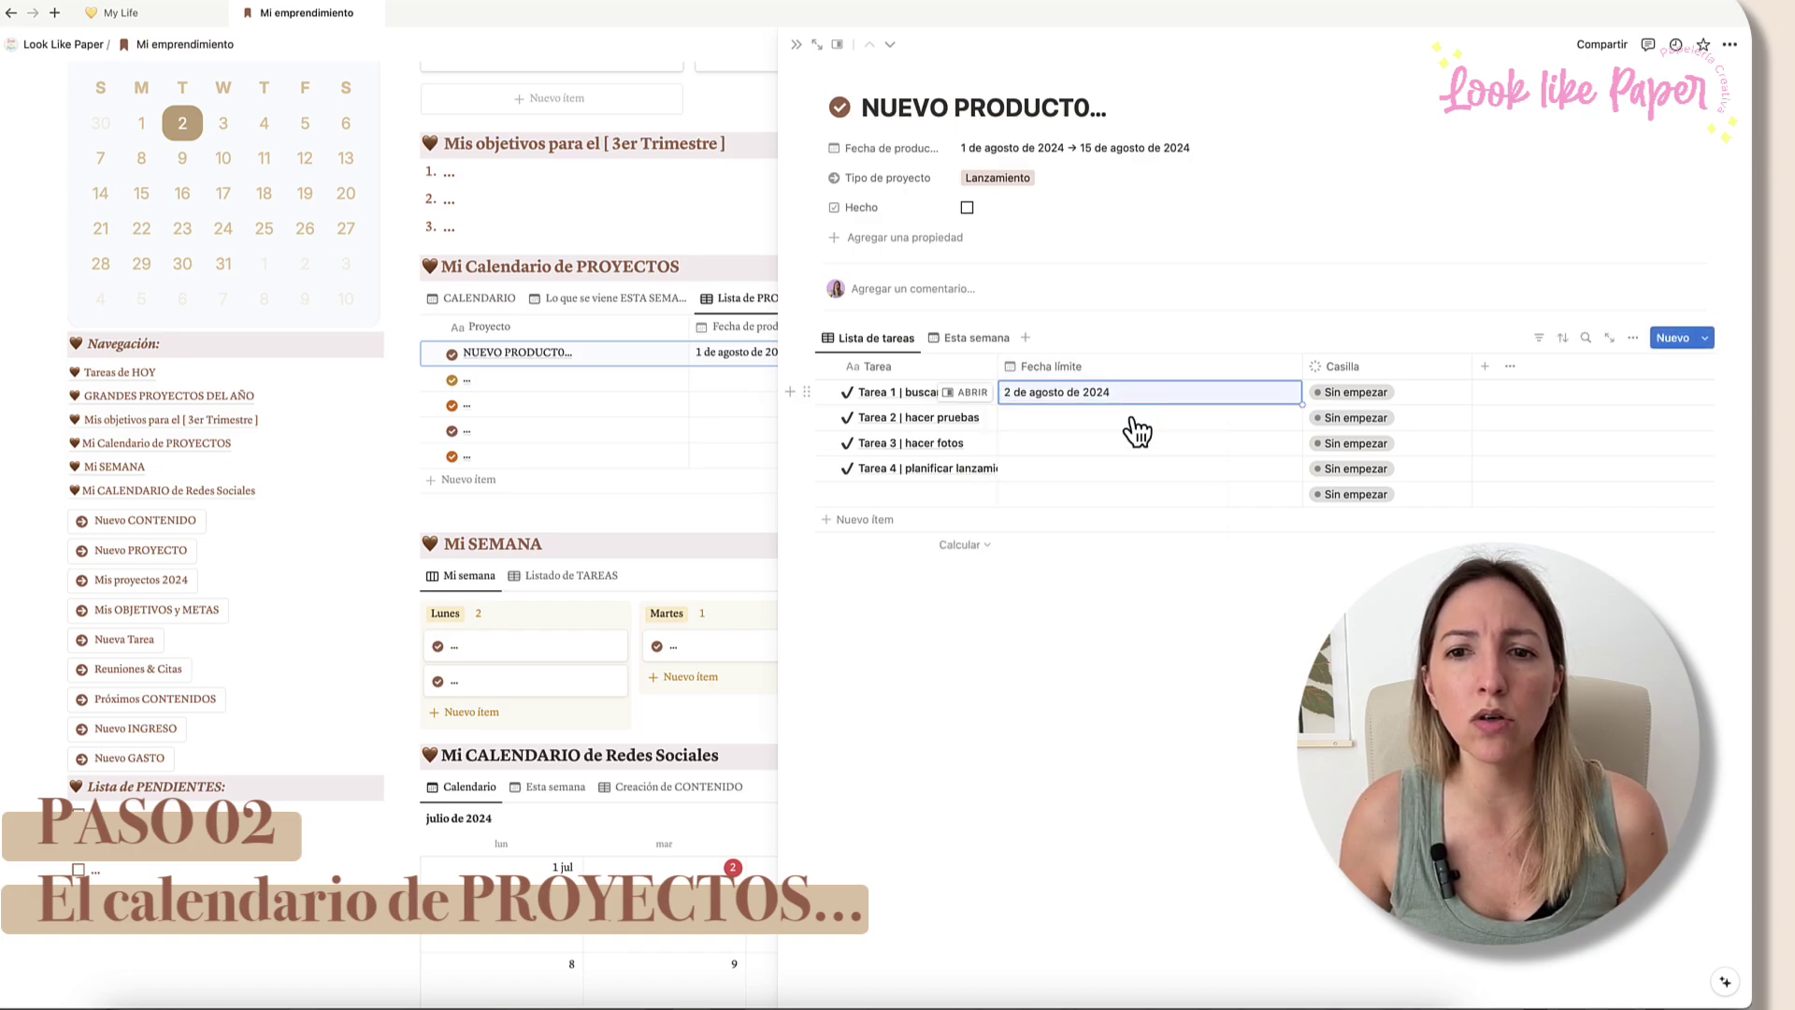
Step: Set the Fecha límite of Tarea 2 (hacer pruebas) to 12 July 2024
left_click(1103, 426)
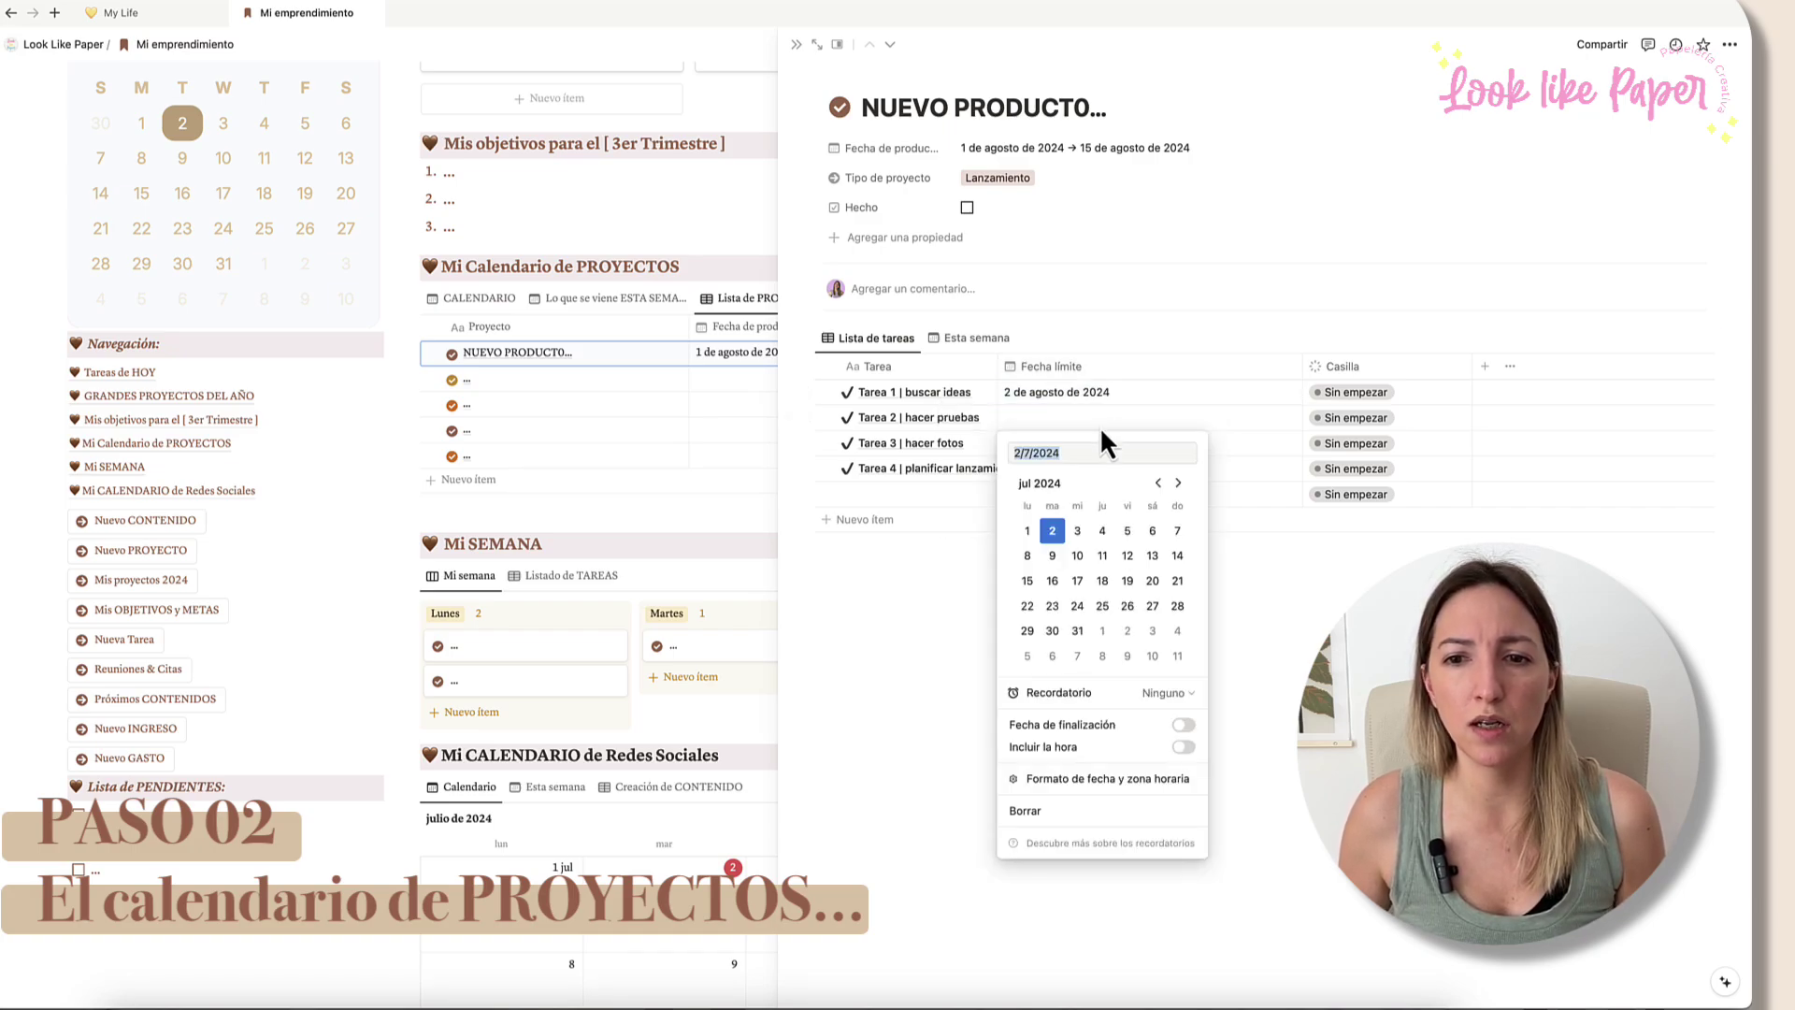
left_click(1128, 557)
left_click(1152, 381)
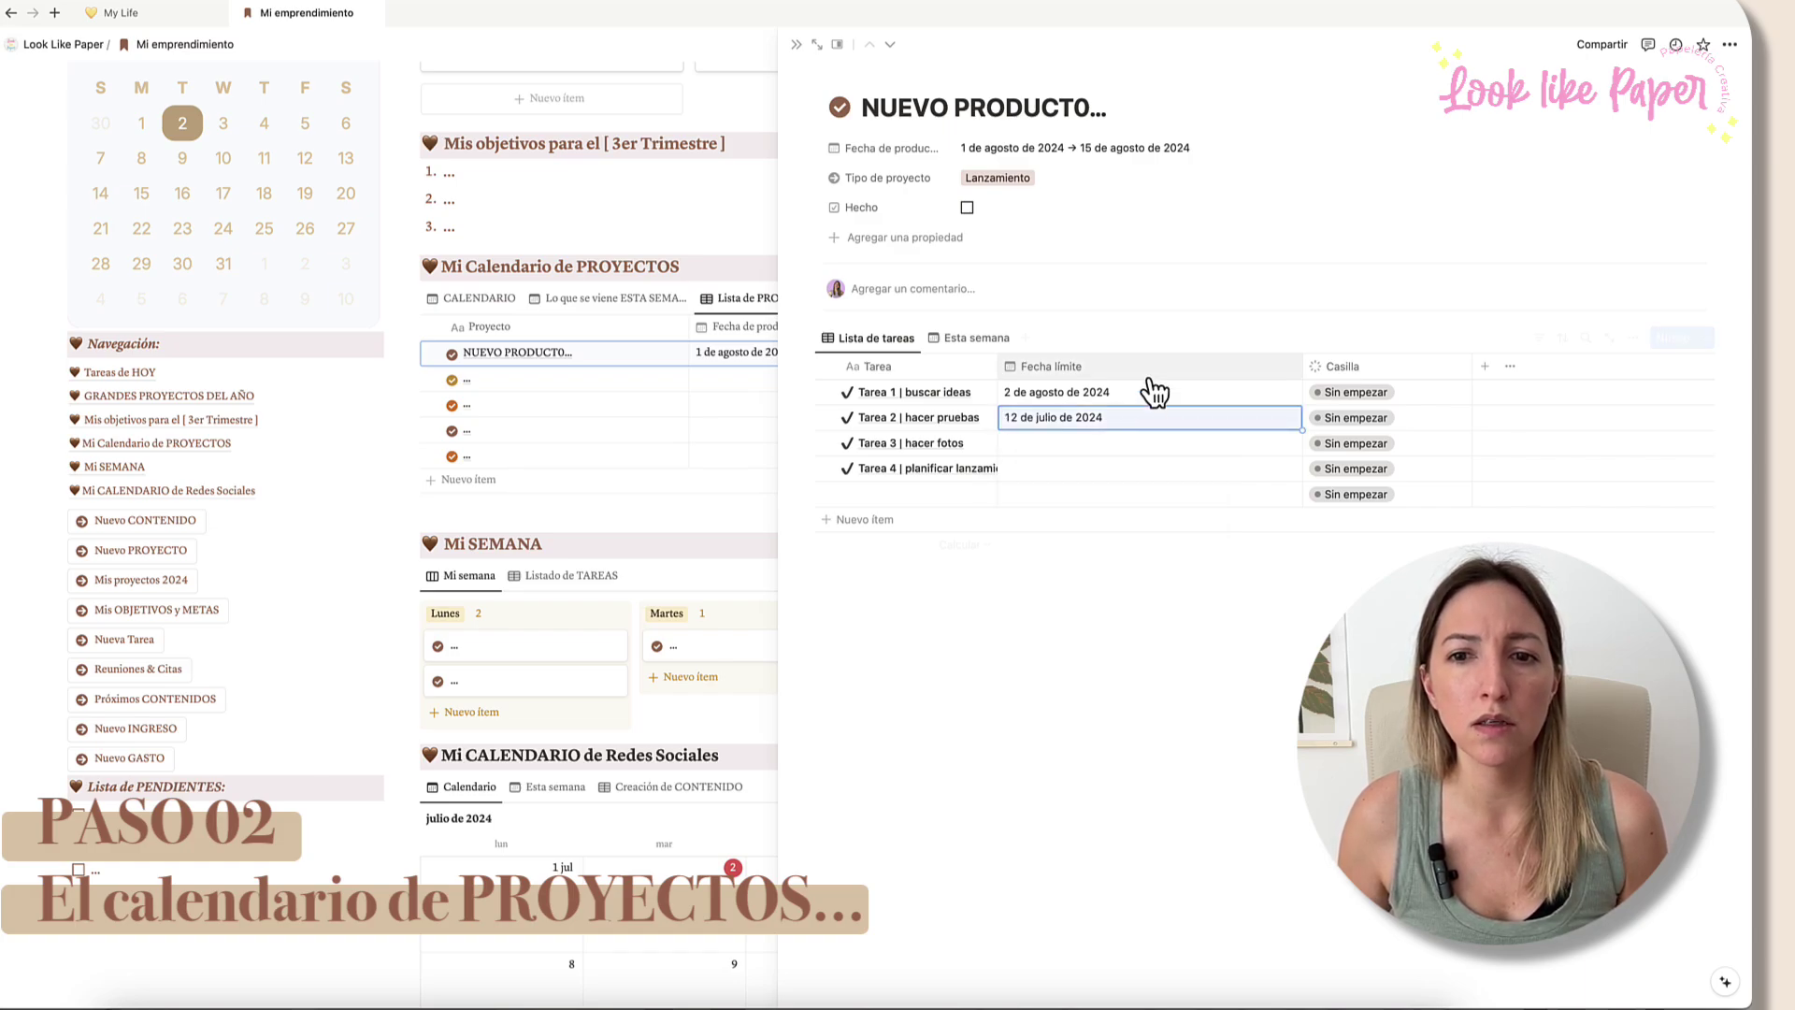
Step: Change the Fecha límite of Tarea 2 (hacer pruebas) to 9 August 2024
left_click(1099, 421)
left_click(1178, 483)
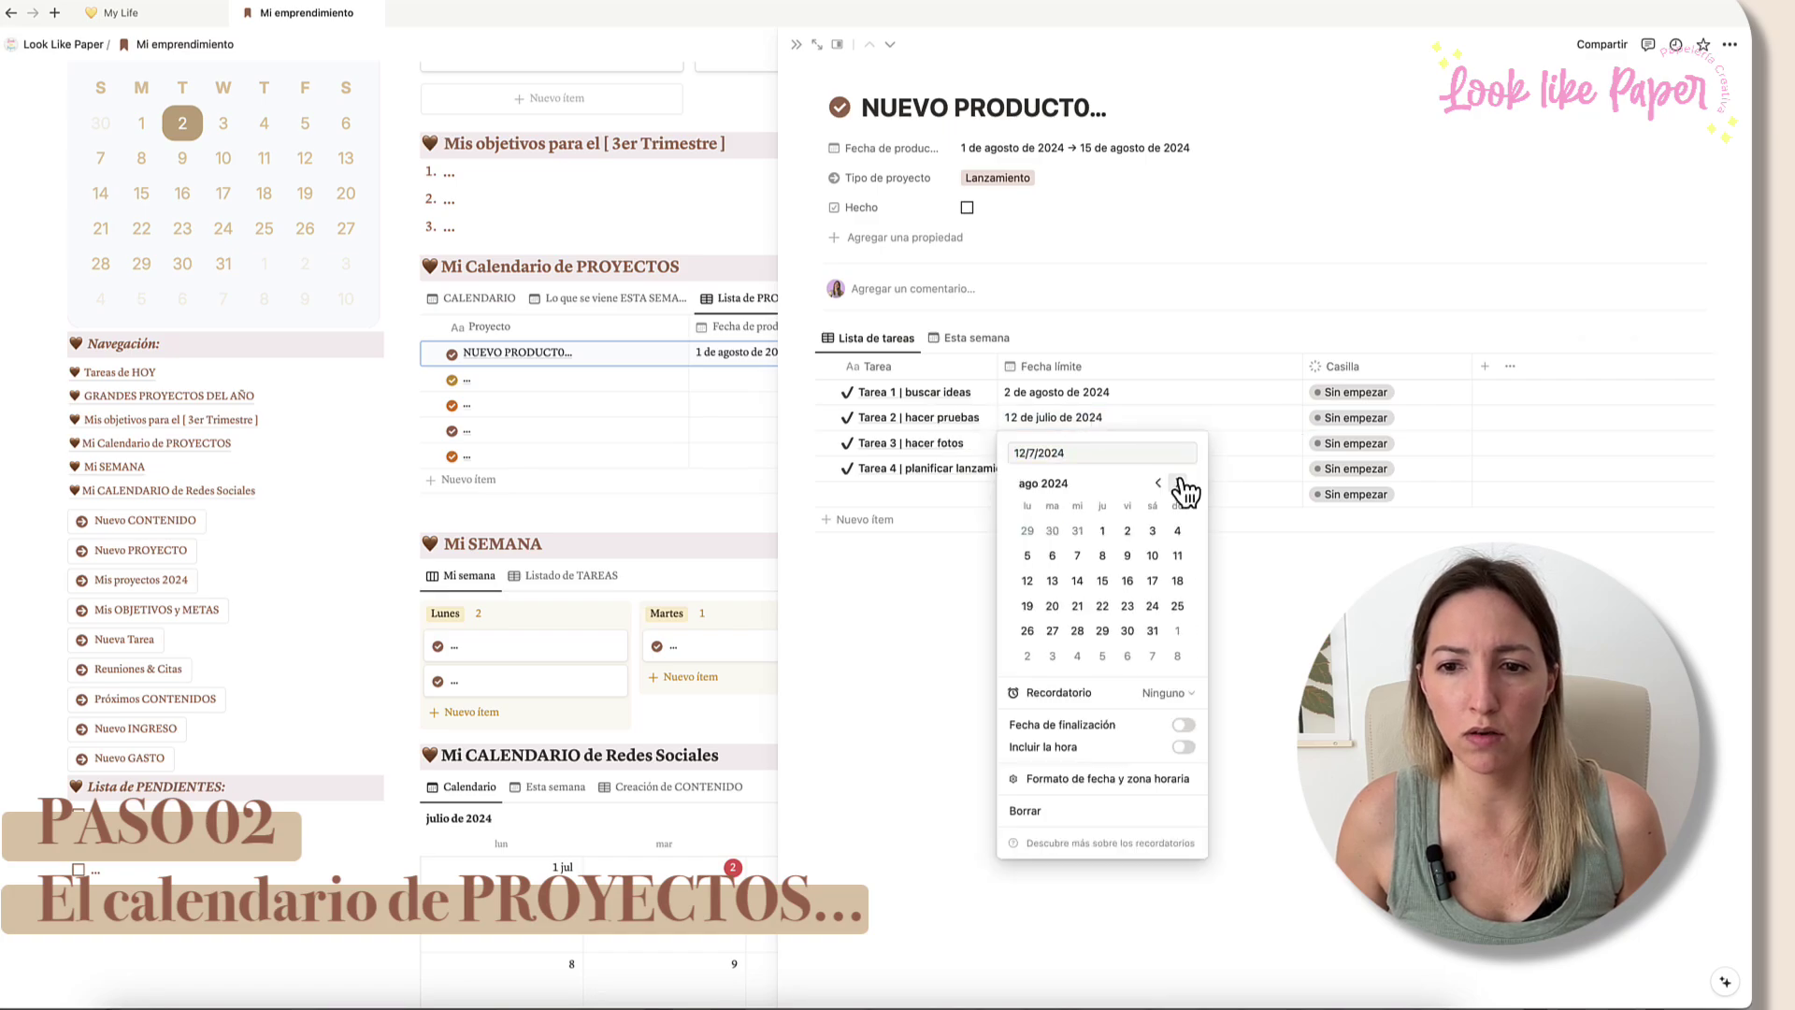
left_click(1127, 555)
key("Escape")
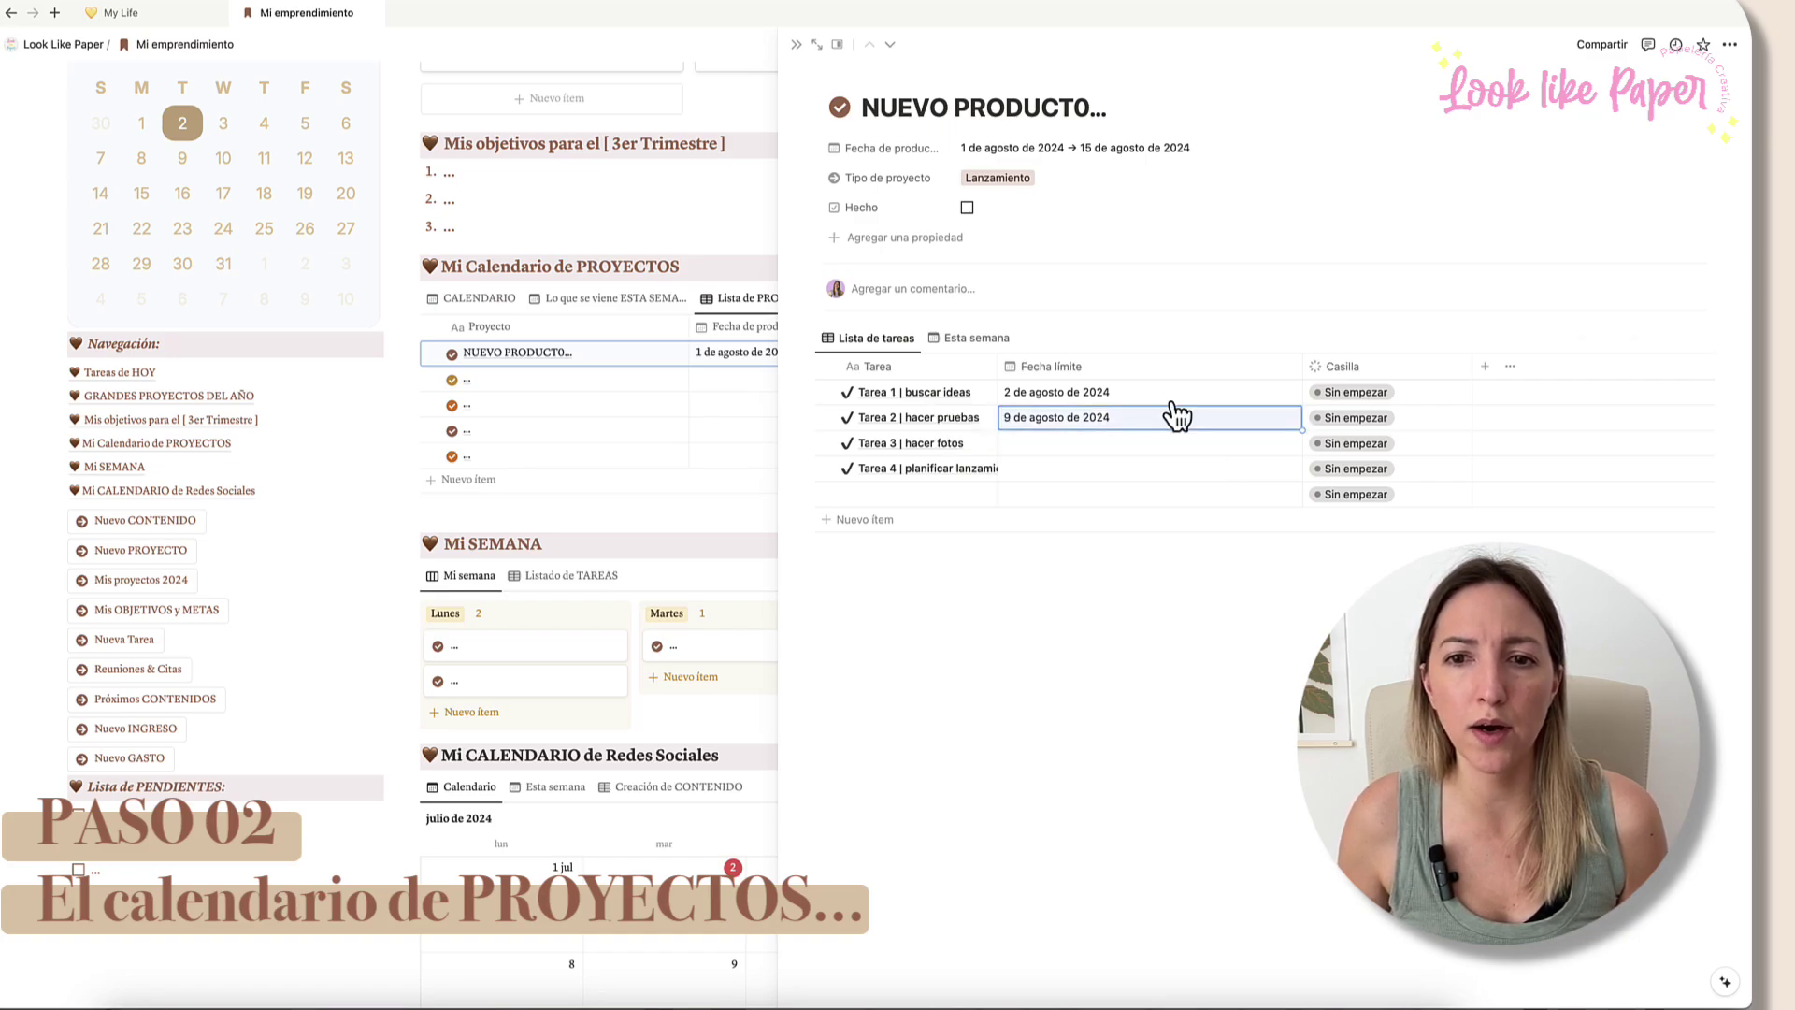
Step: Set the Fecha límite of Tarea 3 (hacer fotos) to 14 August 2024 and of Tarea 4 (planificar lanzamiento) to 15 August 2024
left_click(1098, 449)
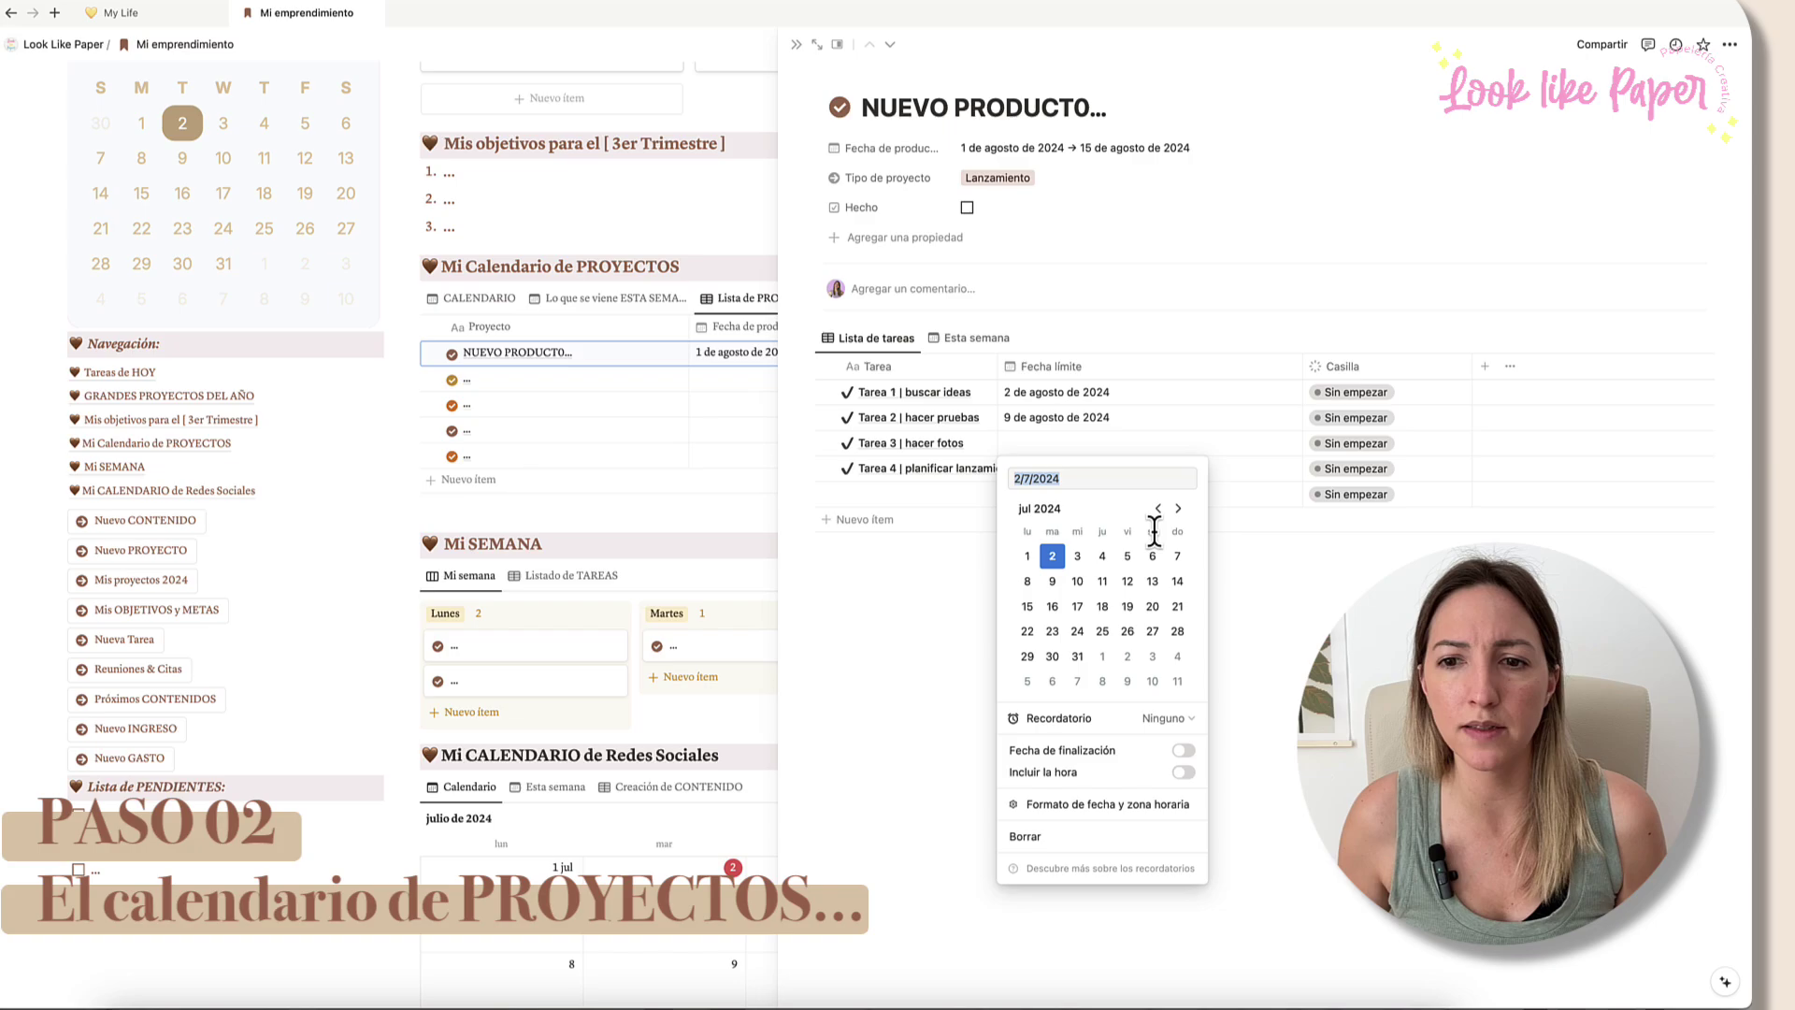
left_click(1178, 509)
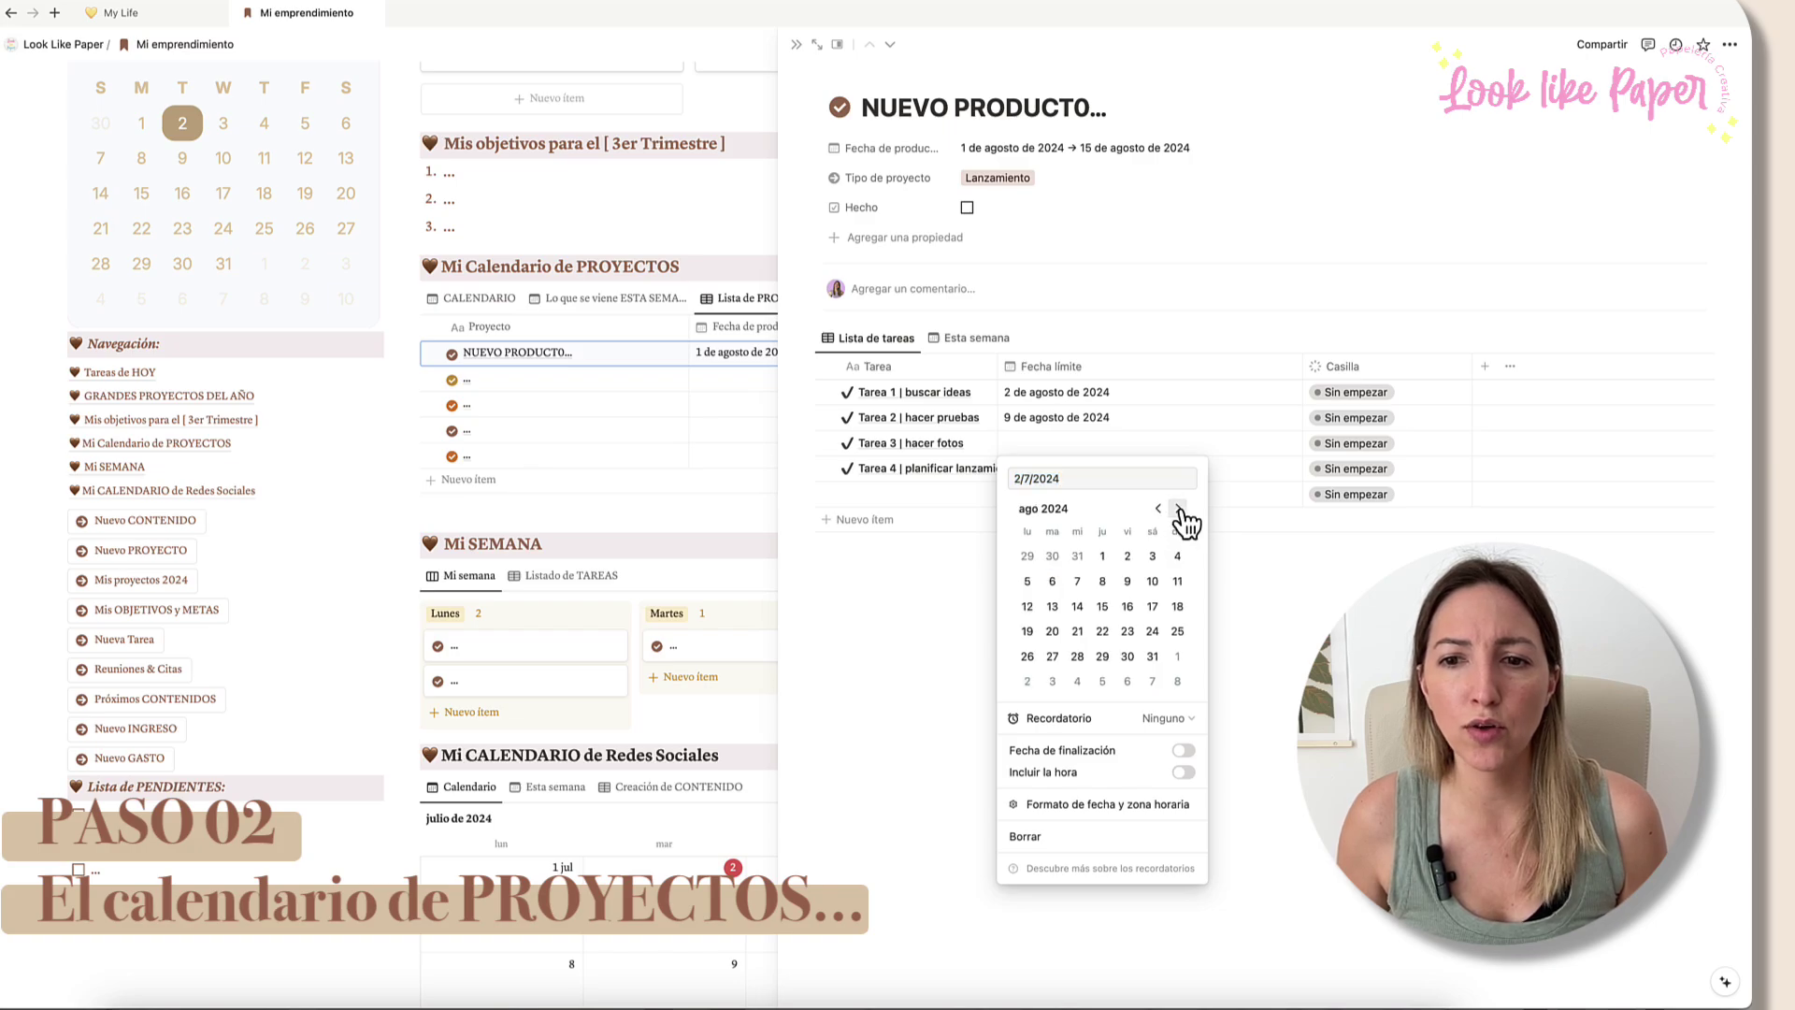
left_click(1079, 606)
key("Escape")
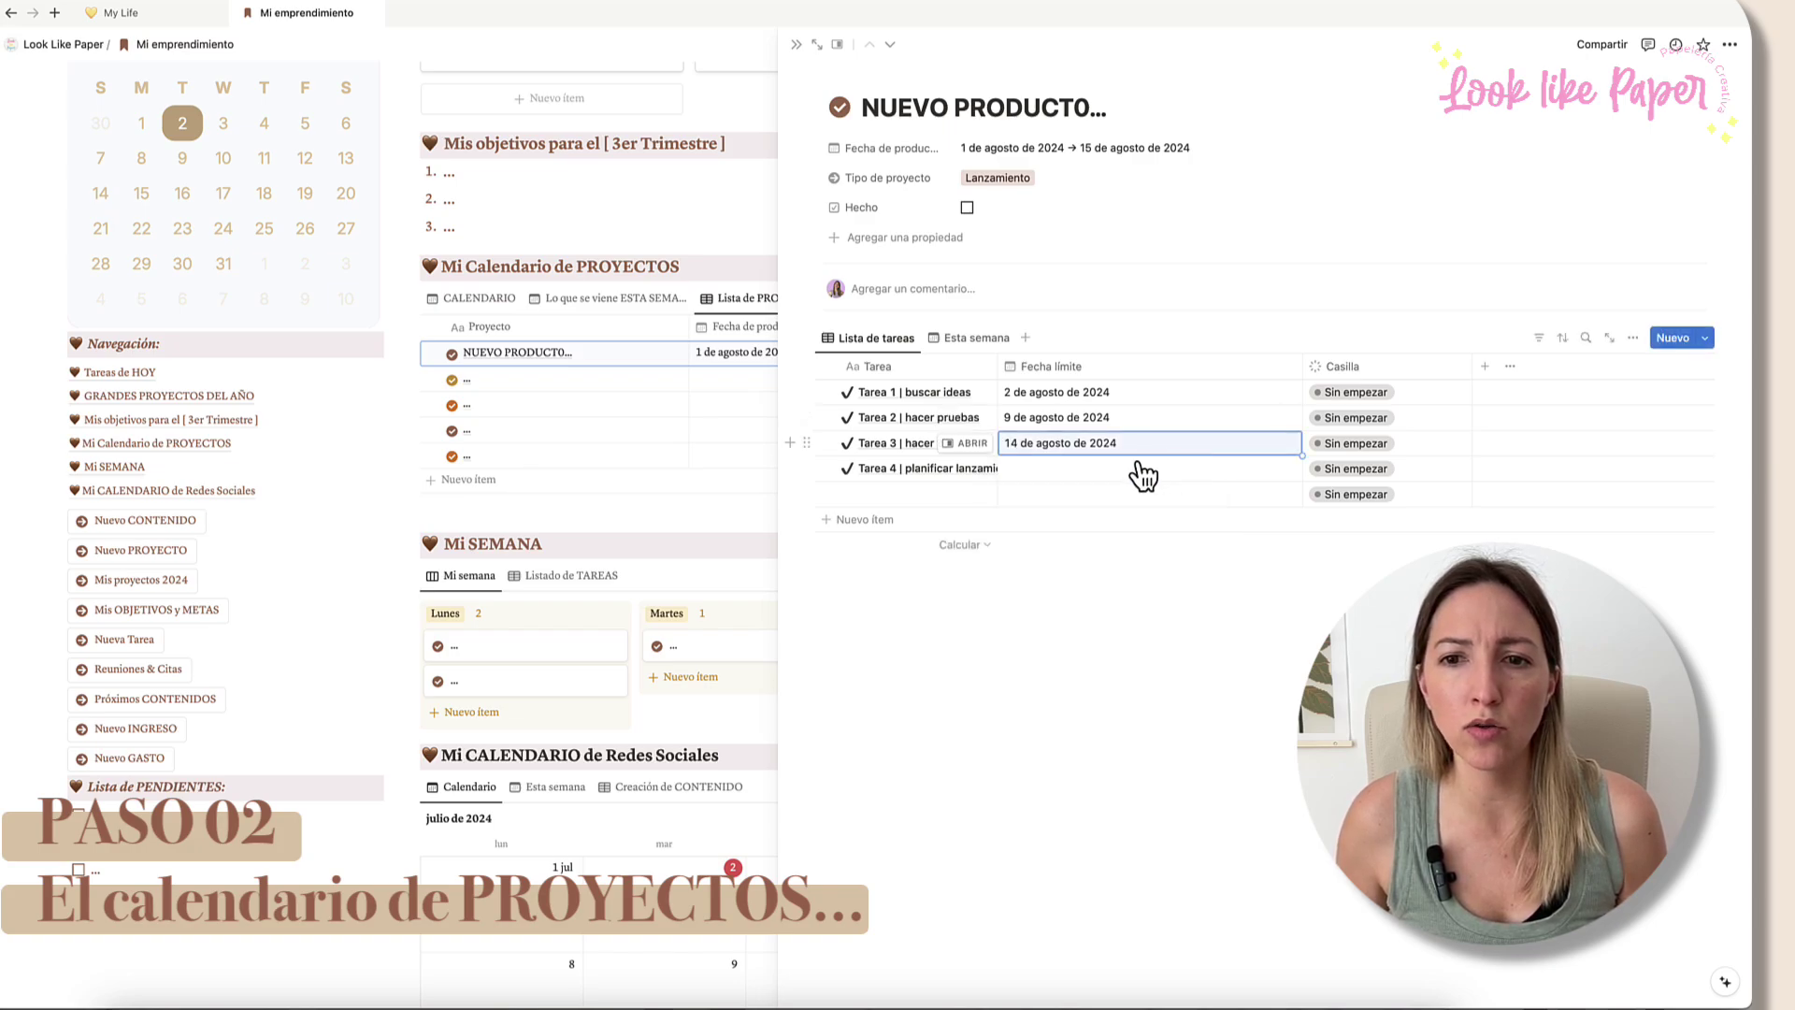
left_click(1099, 475)
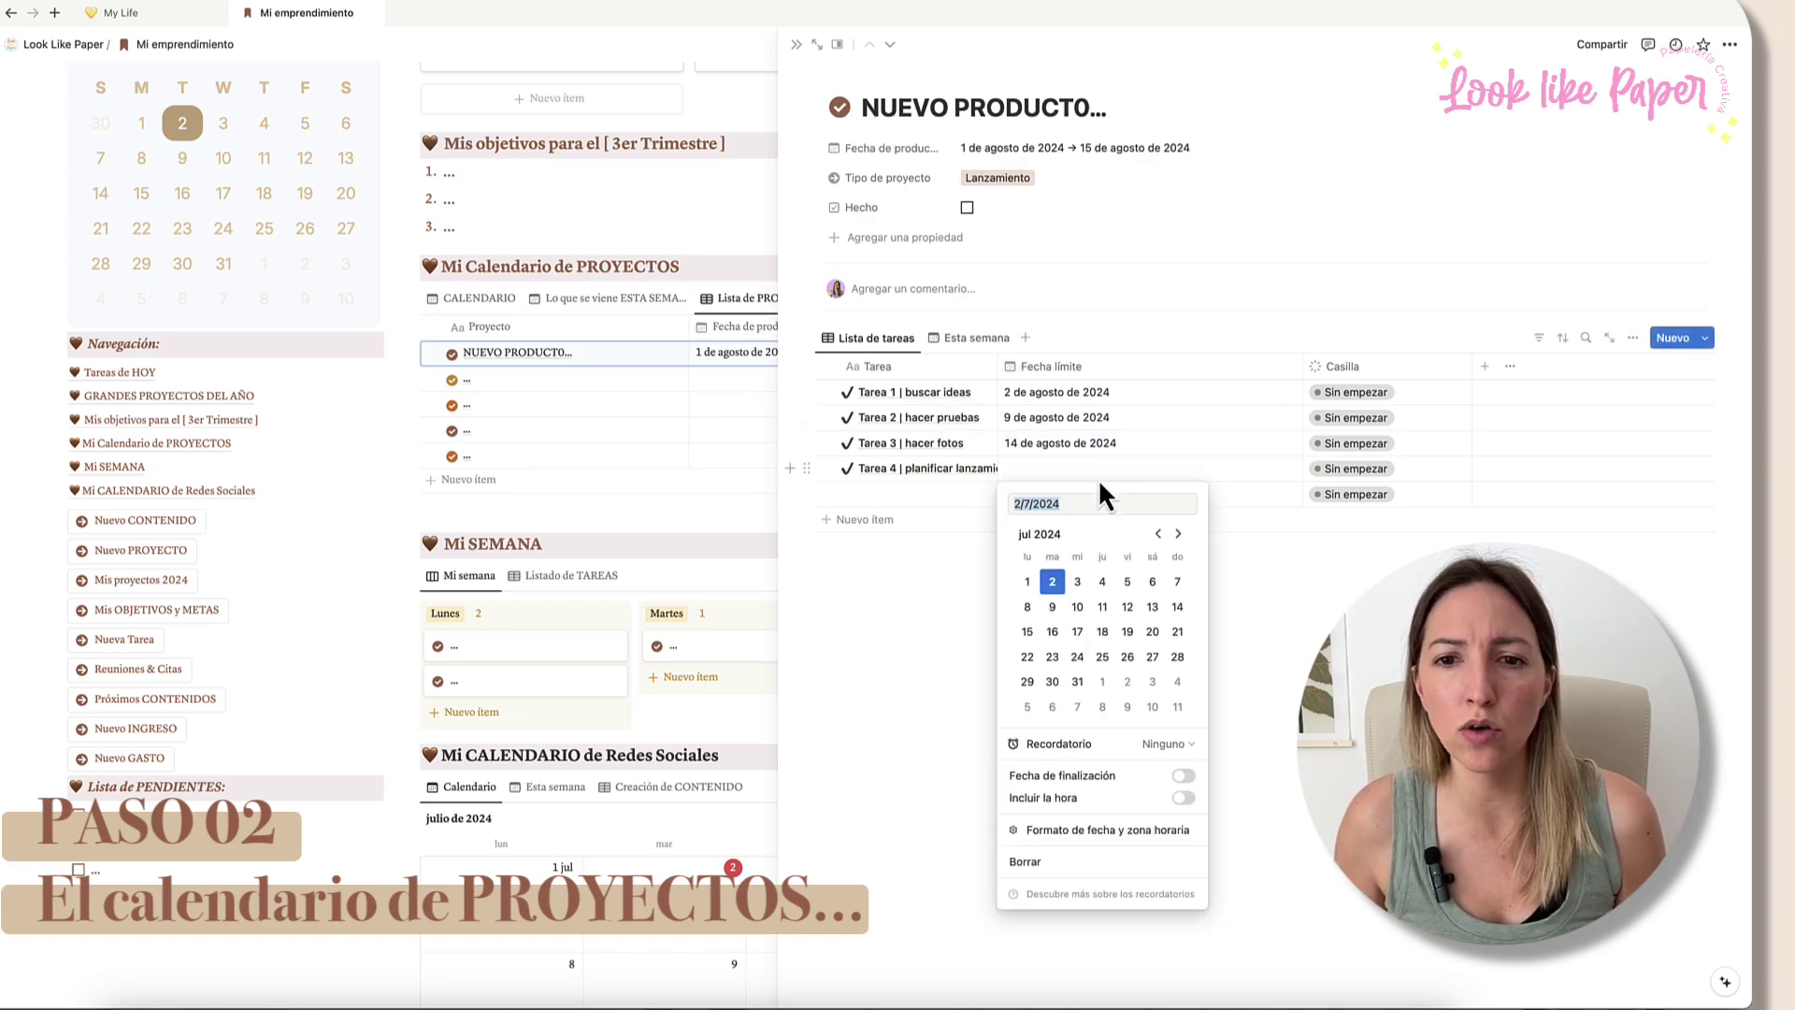
left_click(1178, 534)
left_click(1103, 631)
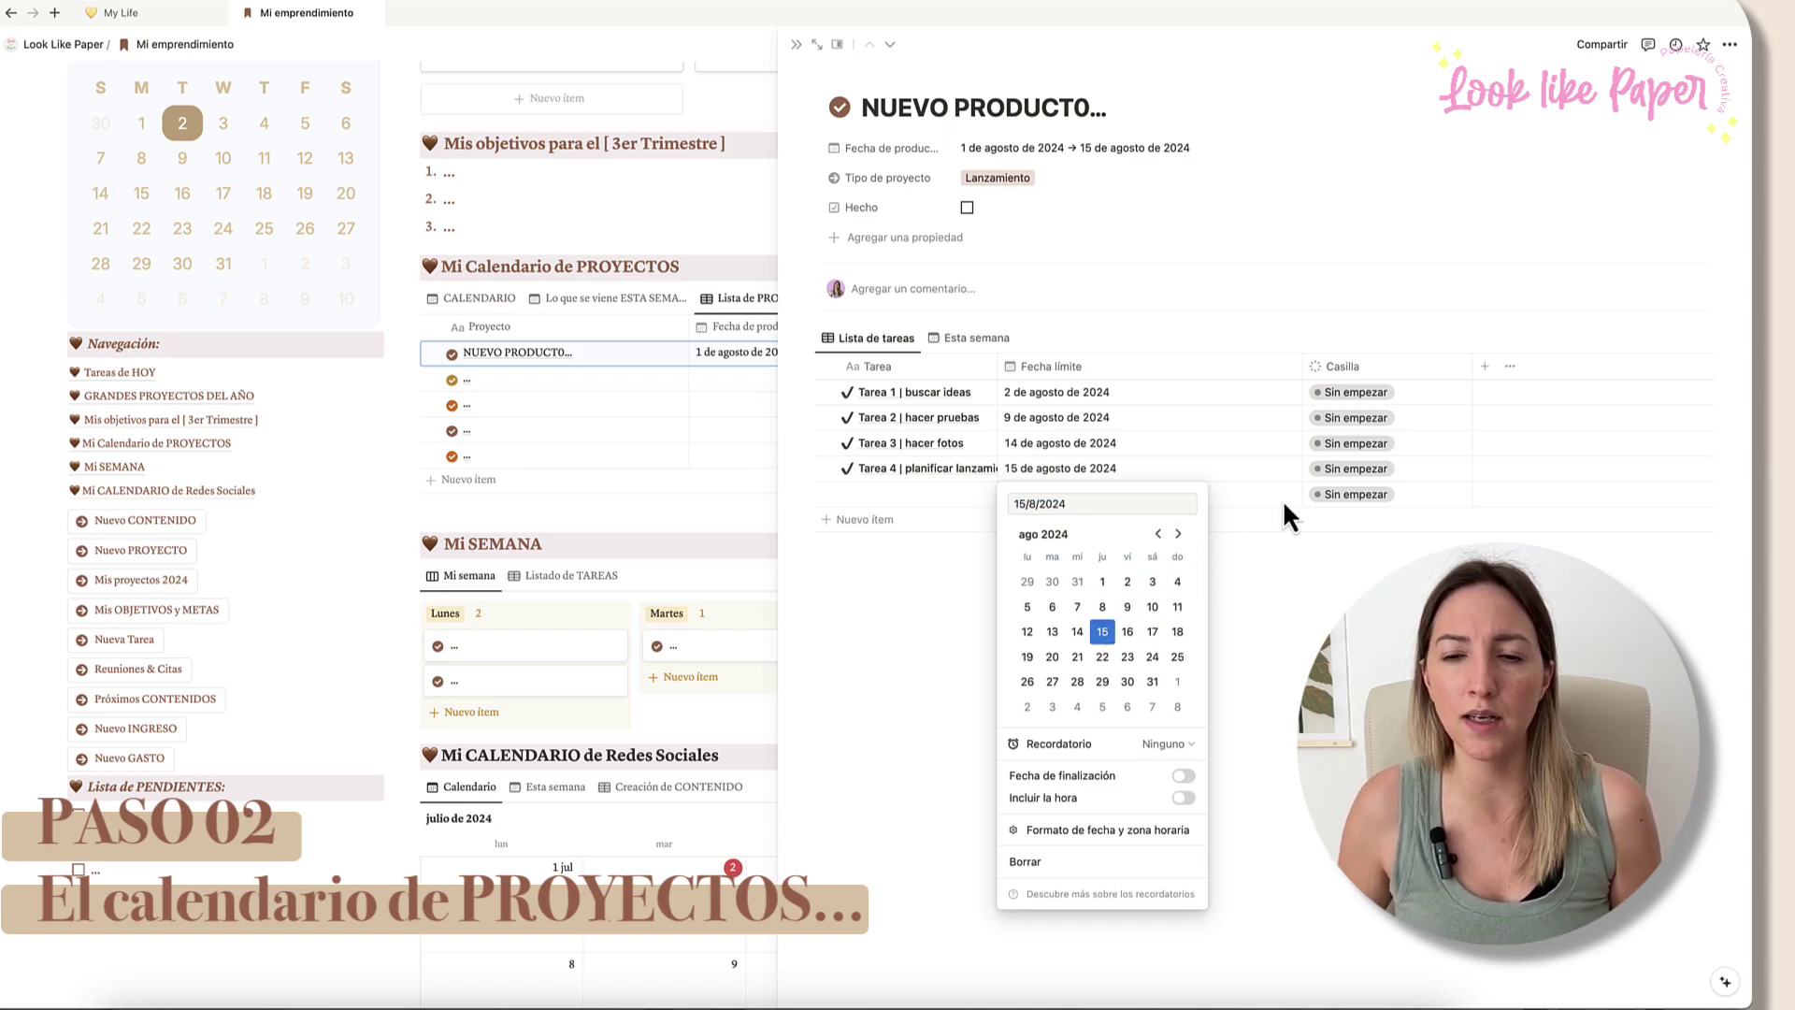
key("Escape")
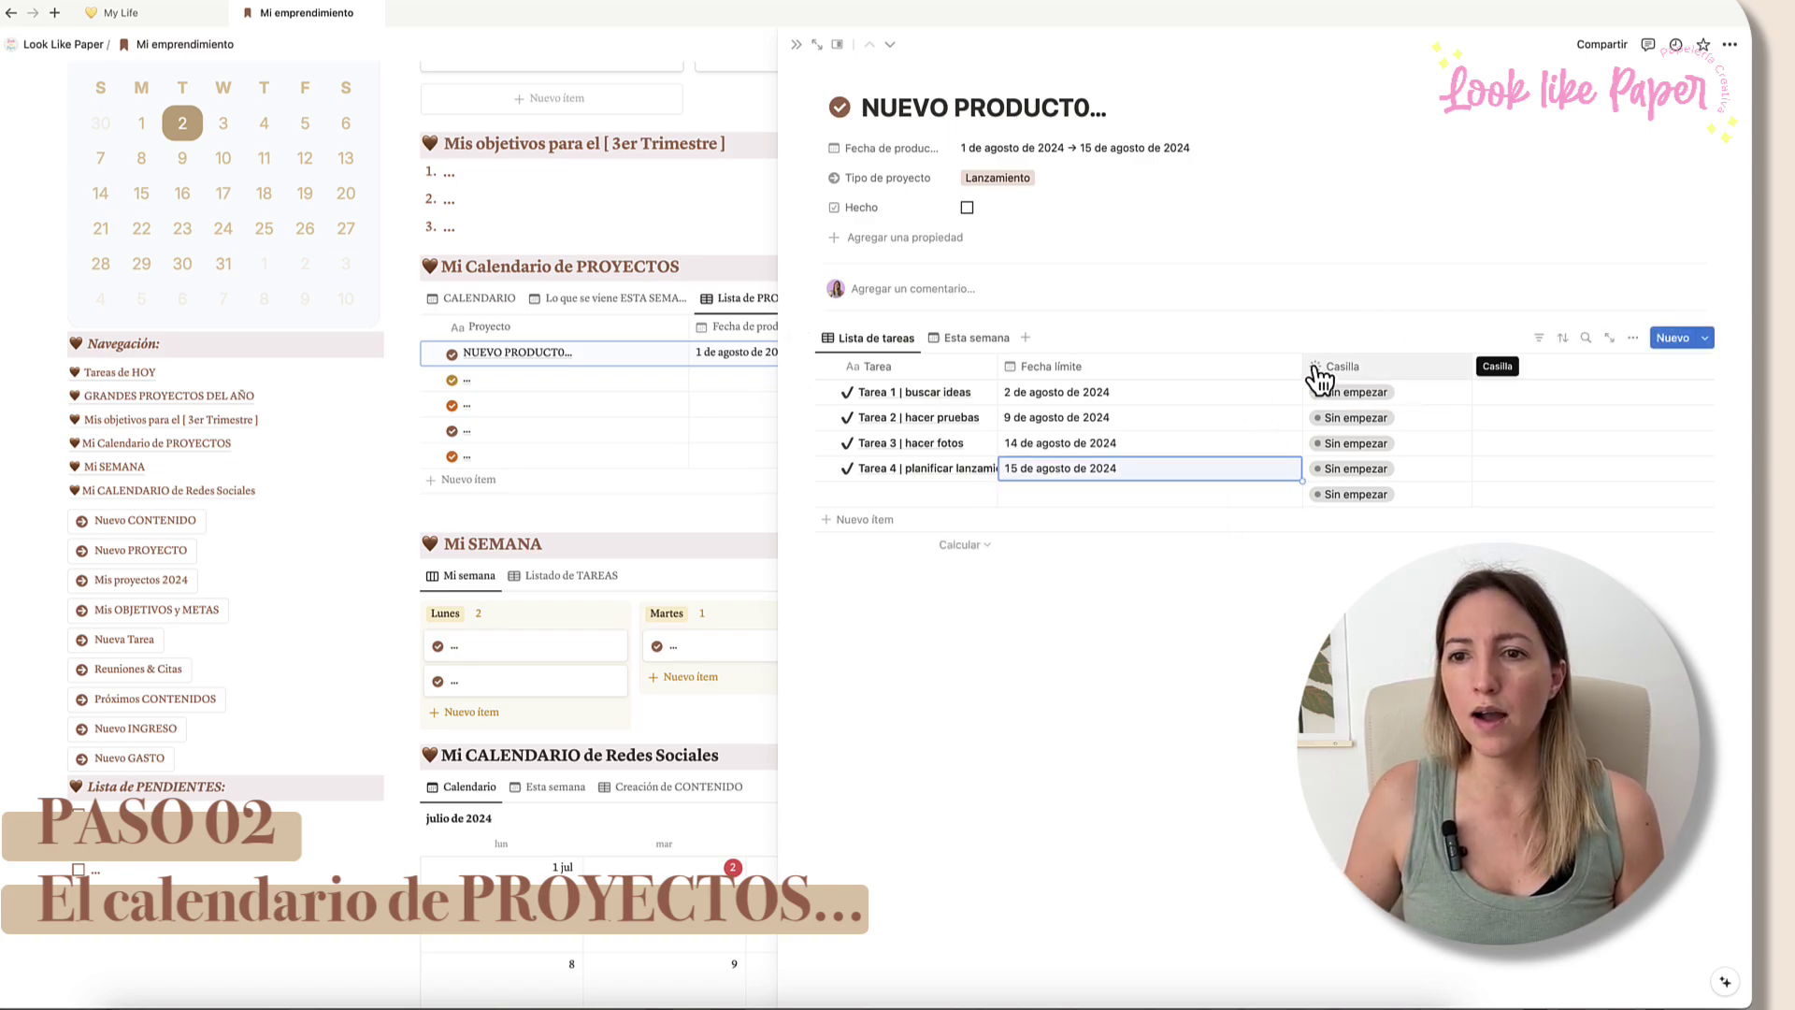
Step: Narrow the Fecha límite column of the task list and check the Casilla status options of Tarea 1
left_click_drag(1304, 361, 1158, 361)
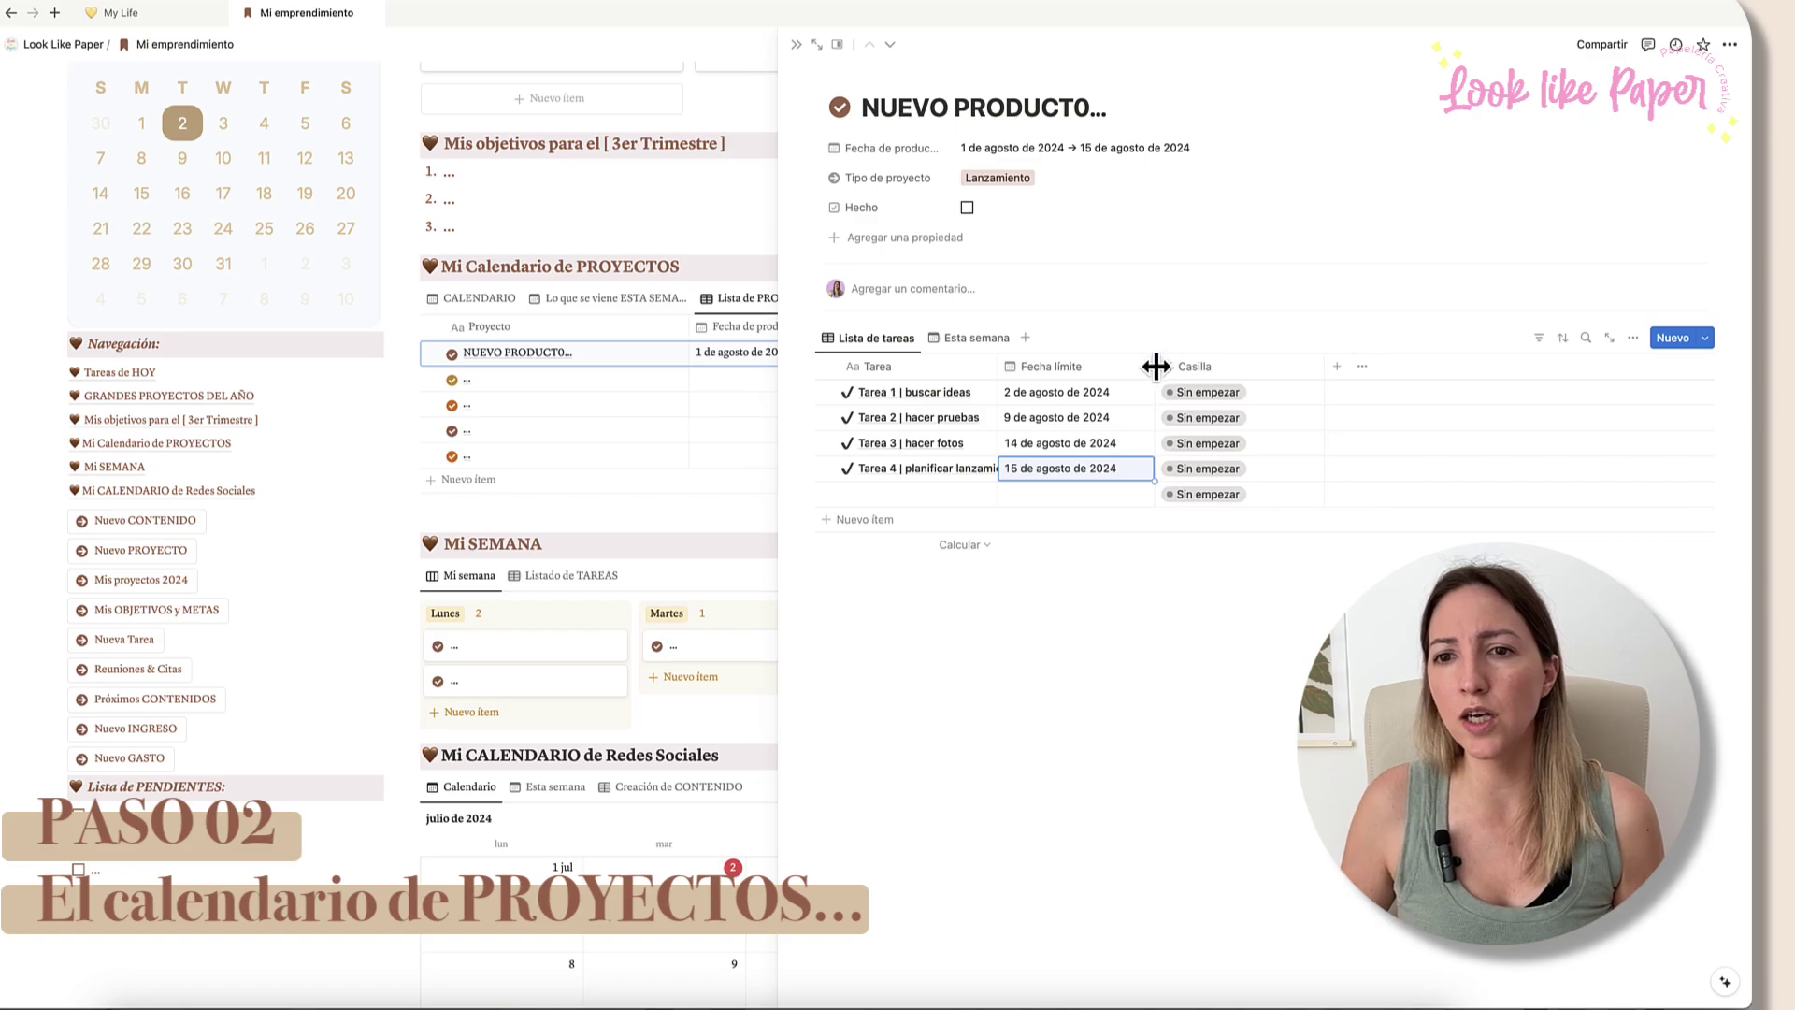
left_click(1220, 393)
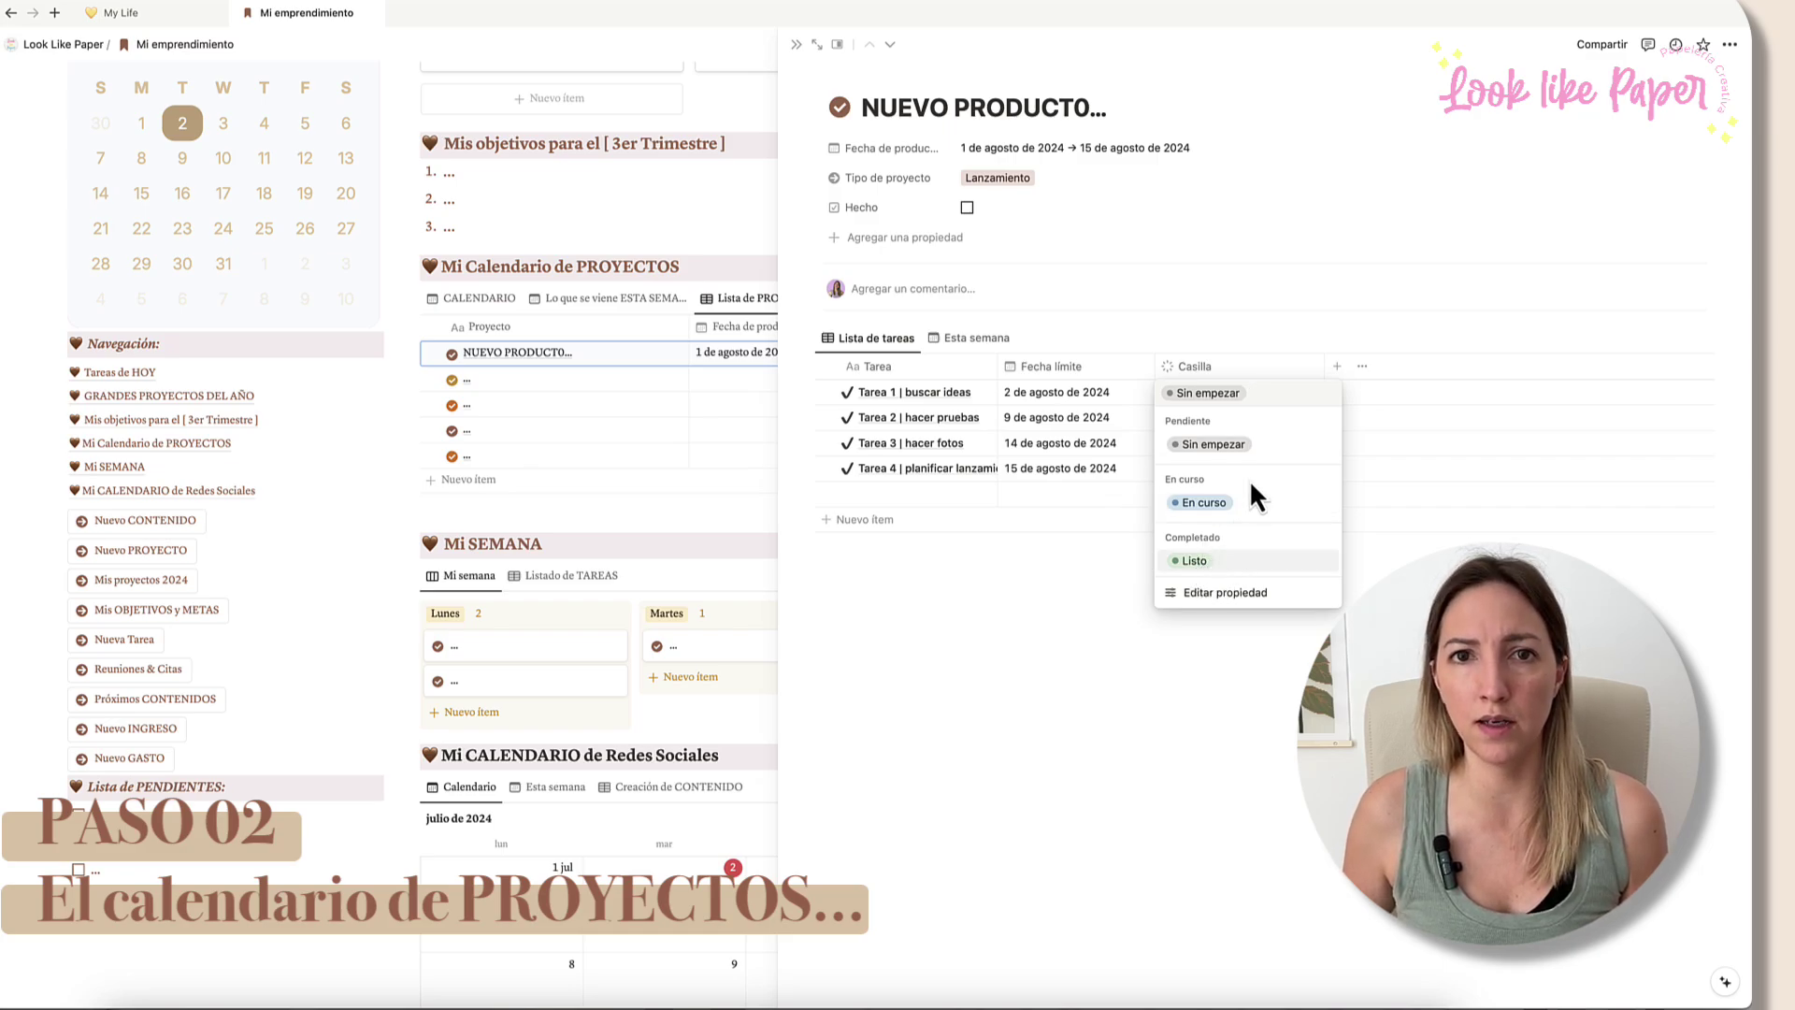
key("Escape")
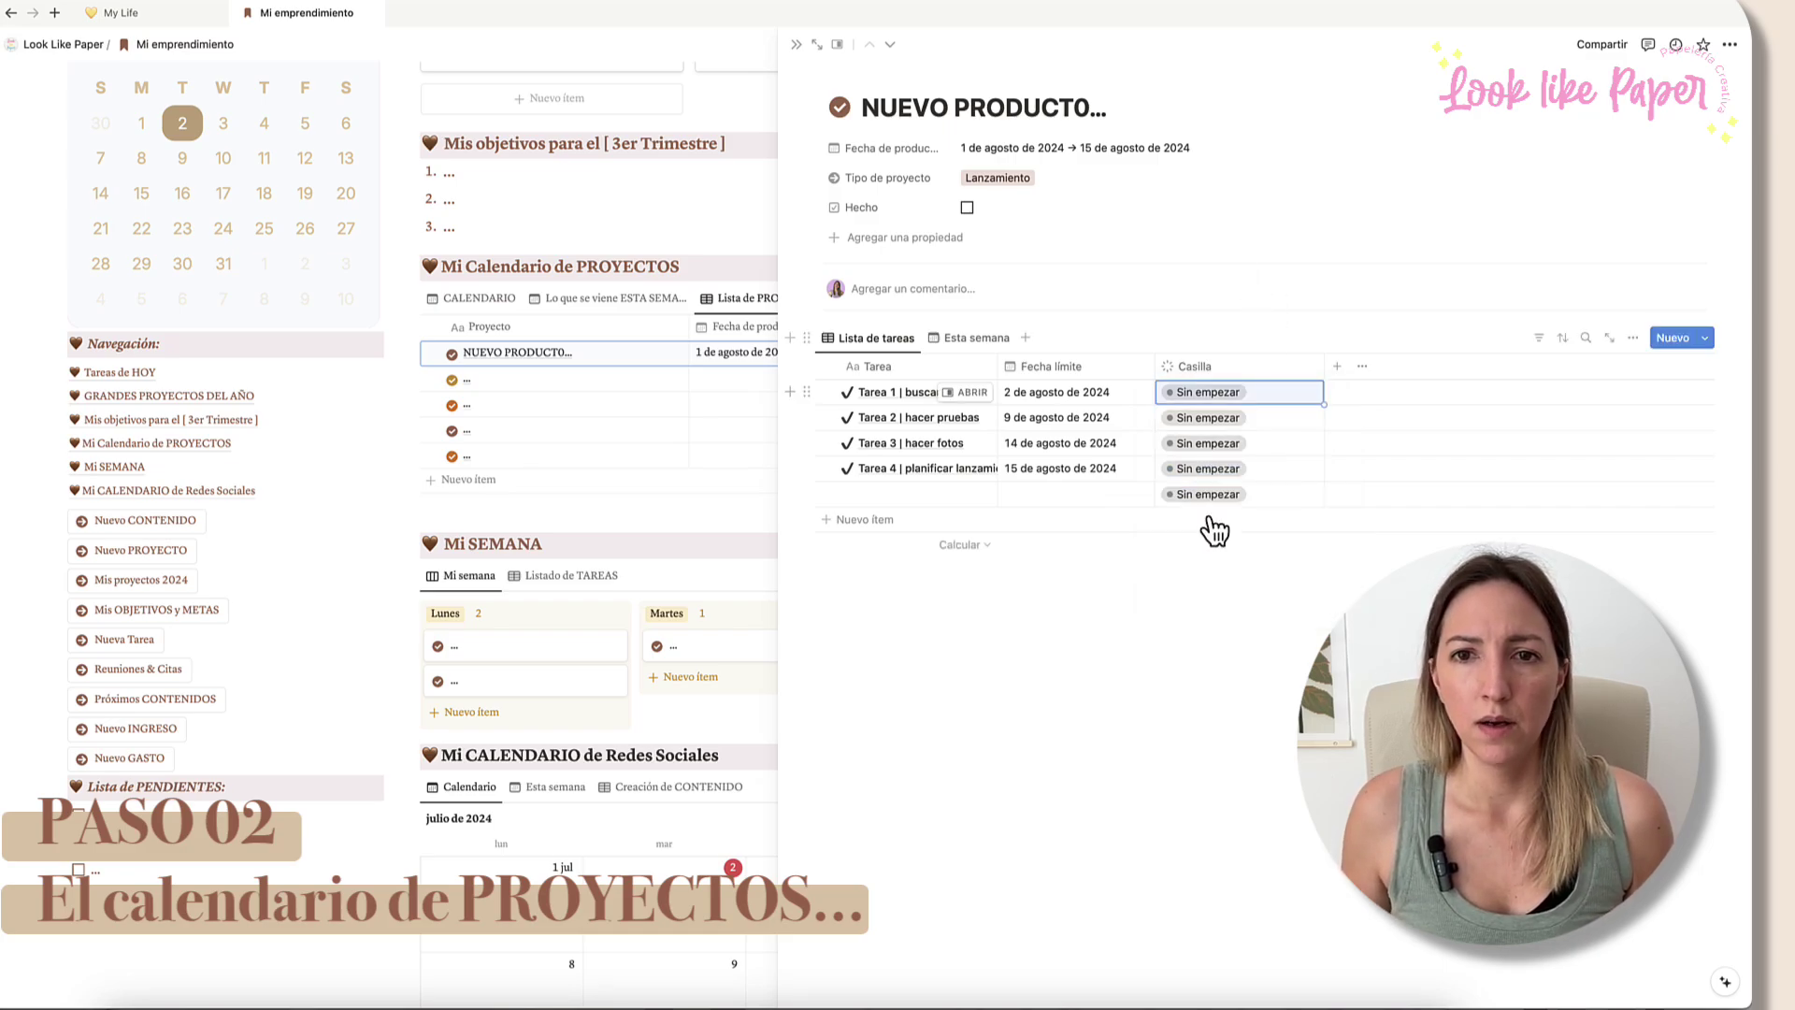
left_click(798, 47)
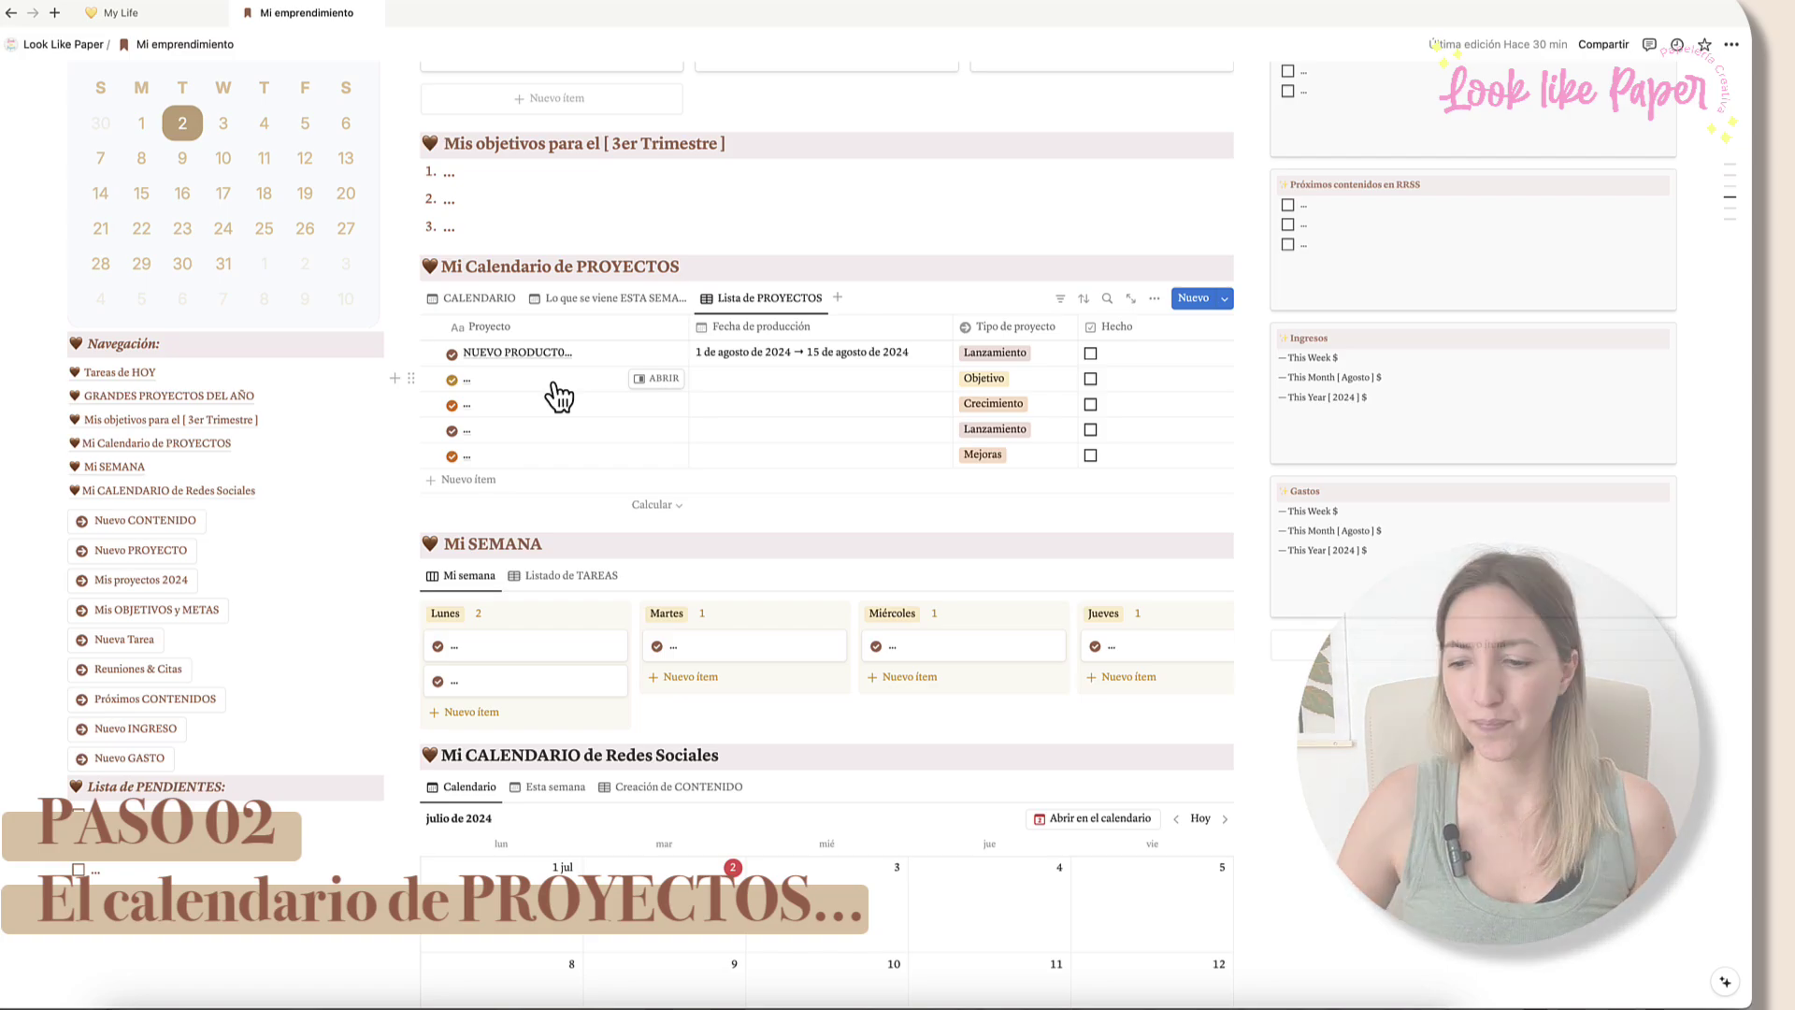
Step: Open the second project in Lista de PROYECTOS and title it "Crear campaña publicitaria..."
left_click(657, 378)
left_click(656, 378)
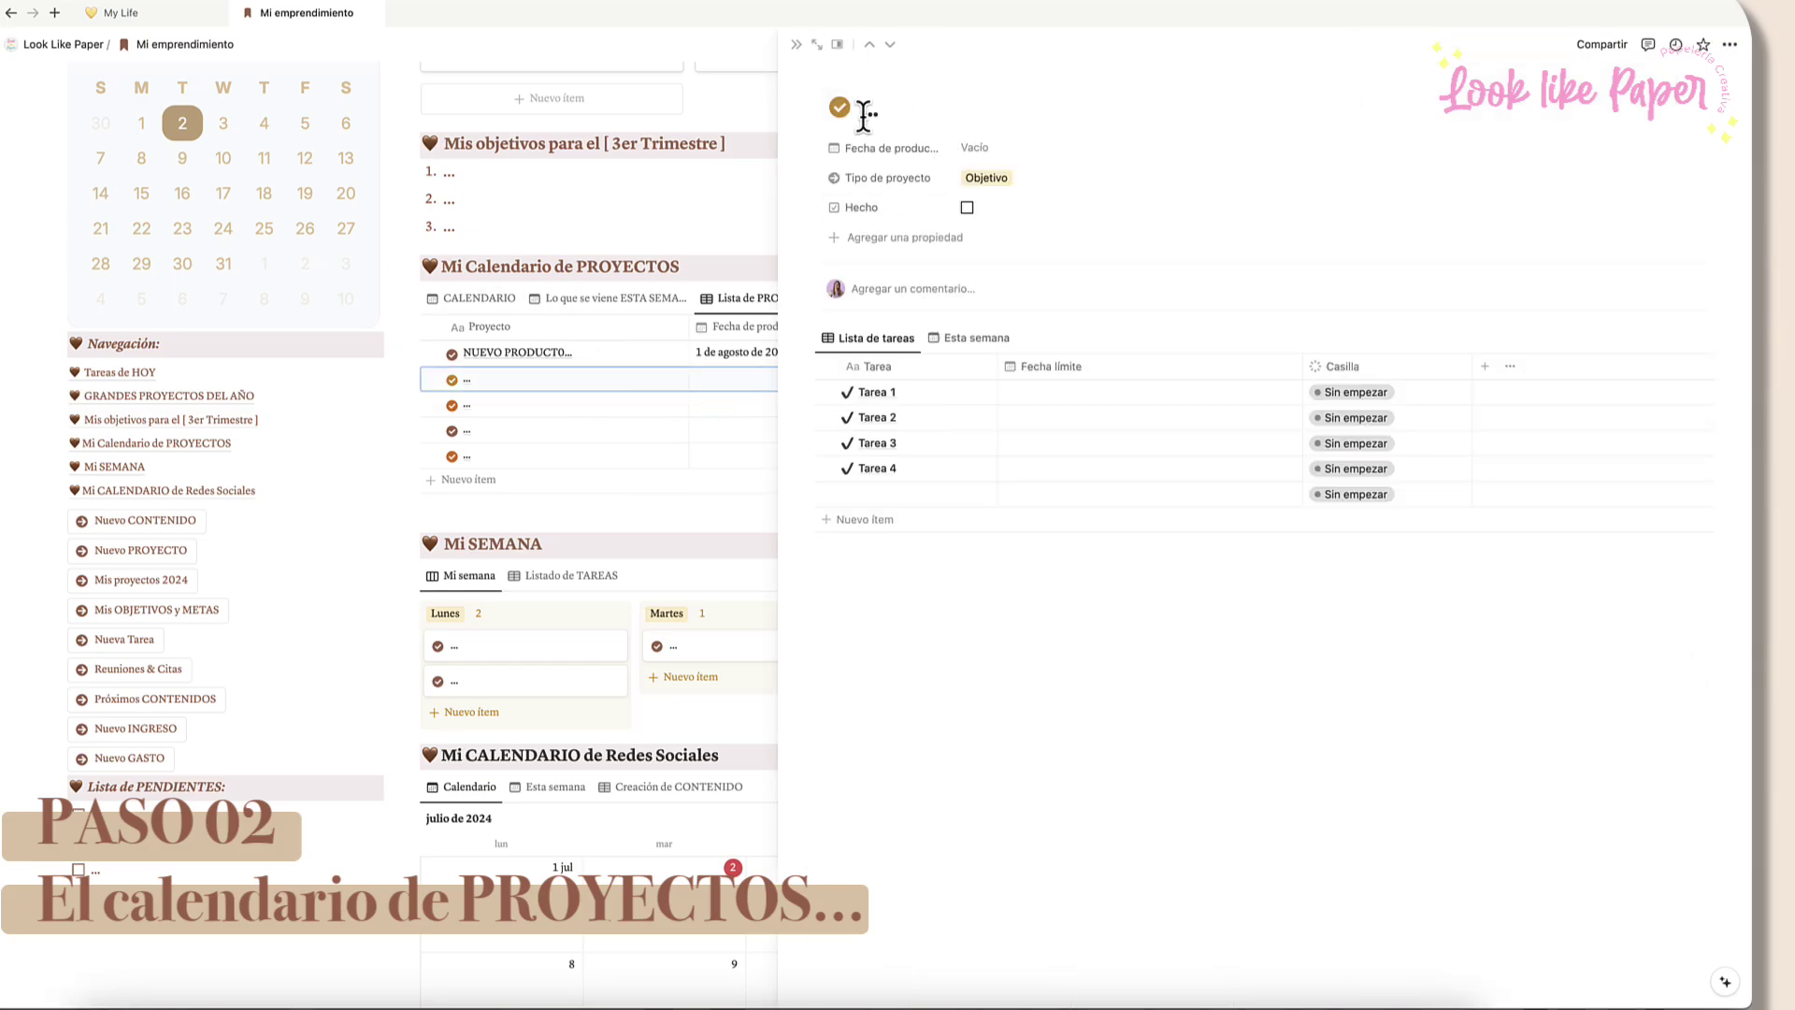
left_click(861, 111)
type("Crear campaña publicitaria")
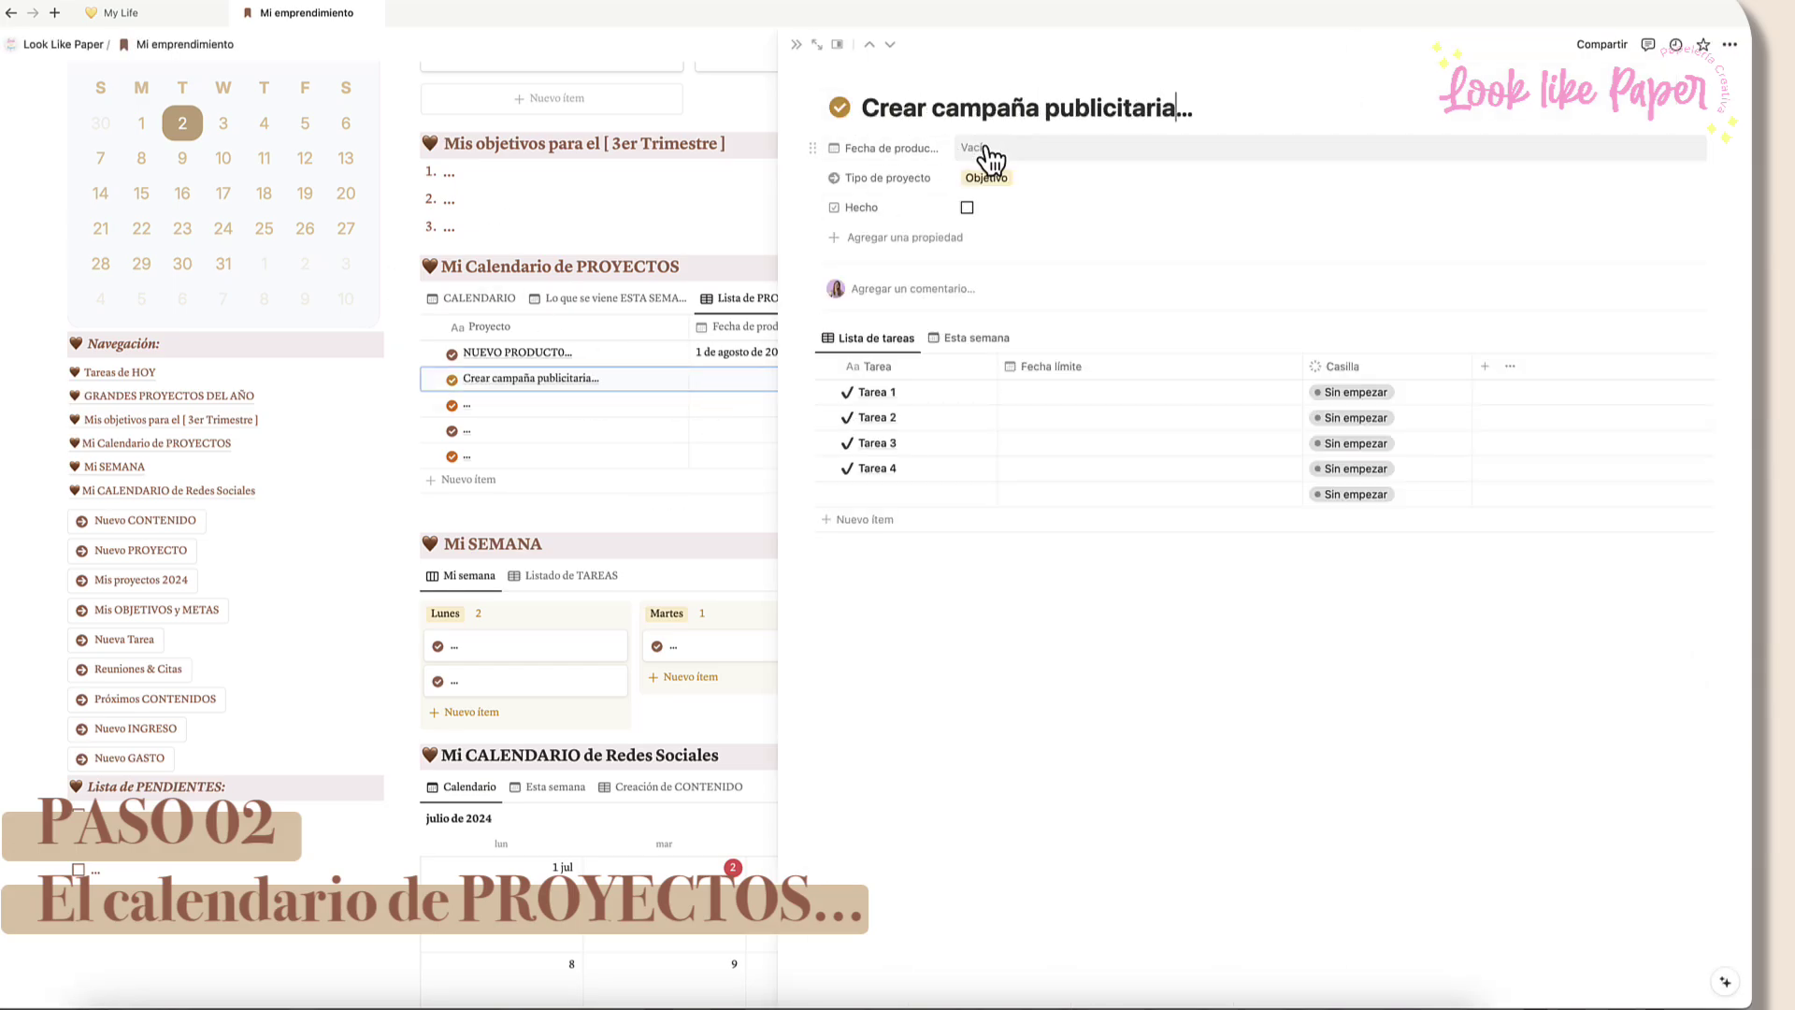
Step: Set the advertising campaign project's Fecha de producción to 1 September 2024 through 15 September 2024
left_click(977, 148)
left_click(1135, 213)
left_click(1135, 214)
left_click(1140, 455)
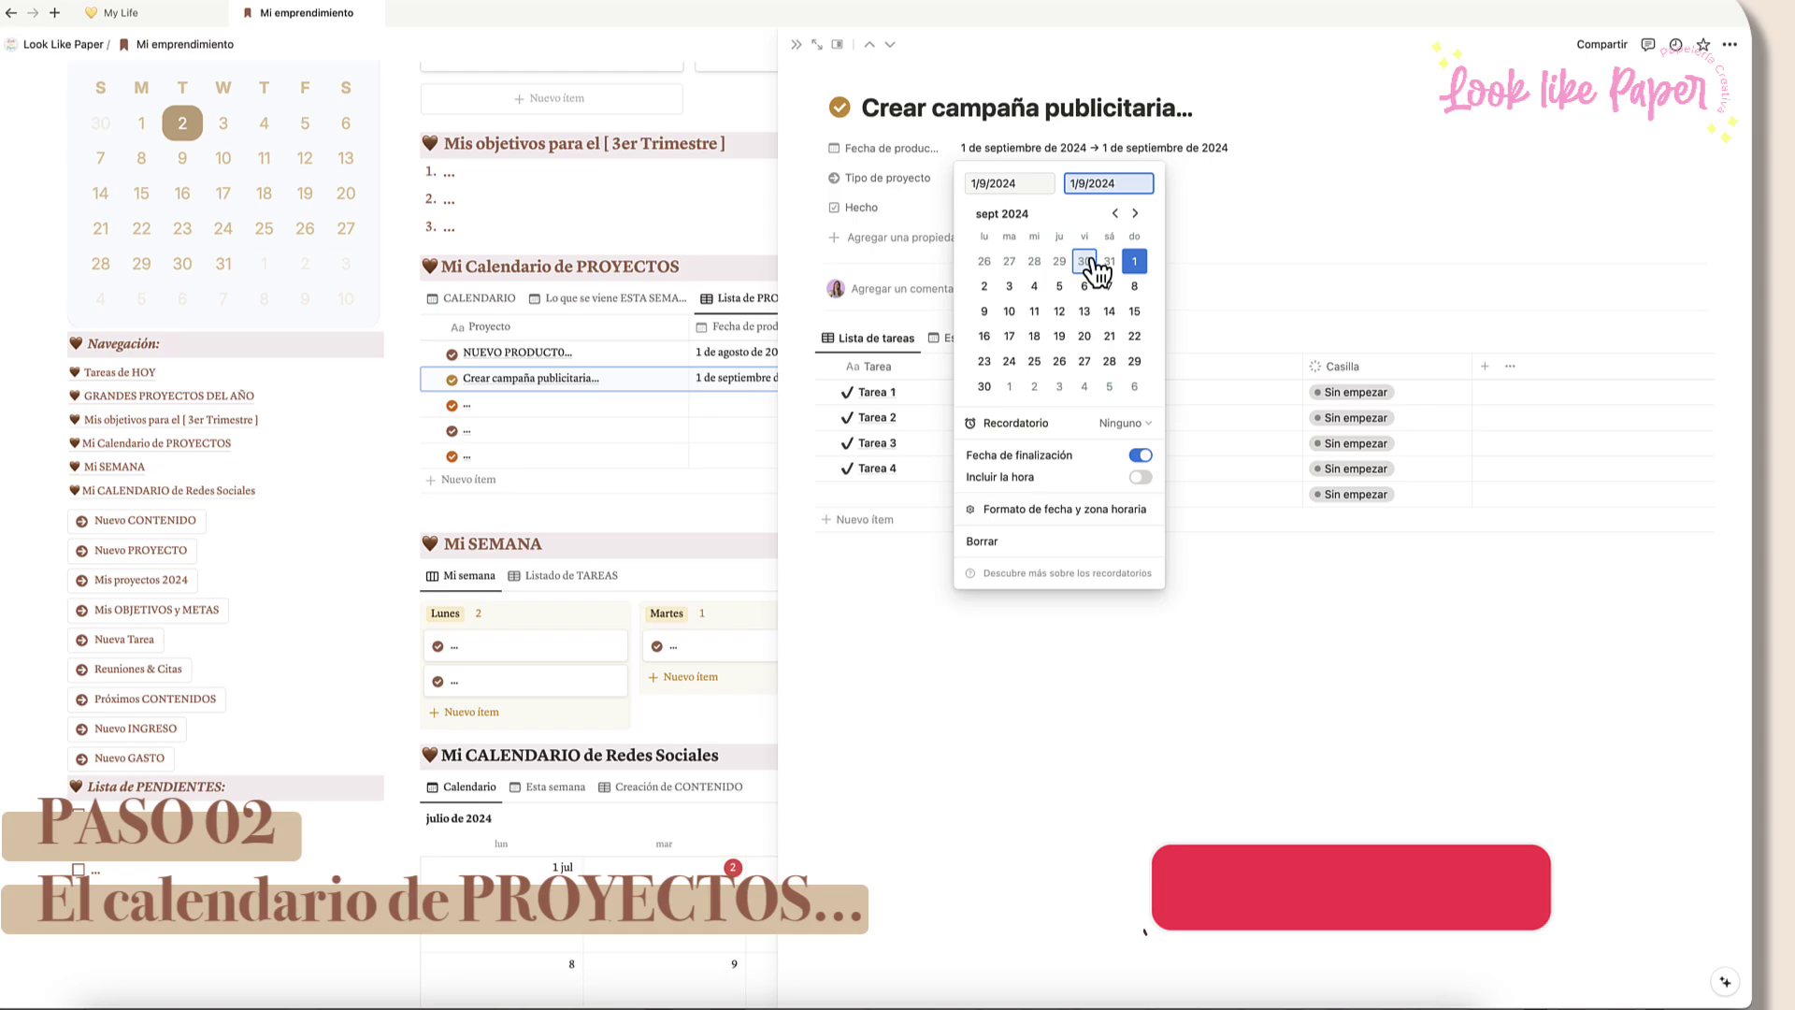
left_click(1134, 311)
left_click(1231, 209)
Step: Extend the names of Tarea 1, 2 and 3 with "| pensar ideas y propuesta", "| hacer videos" and "| pruebas A/B", respectively
left_click(913, 391)
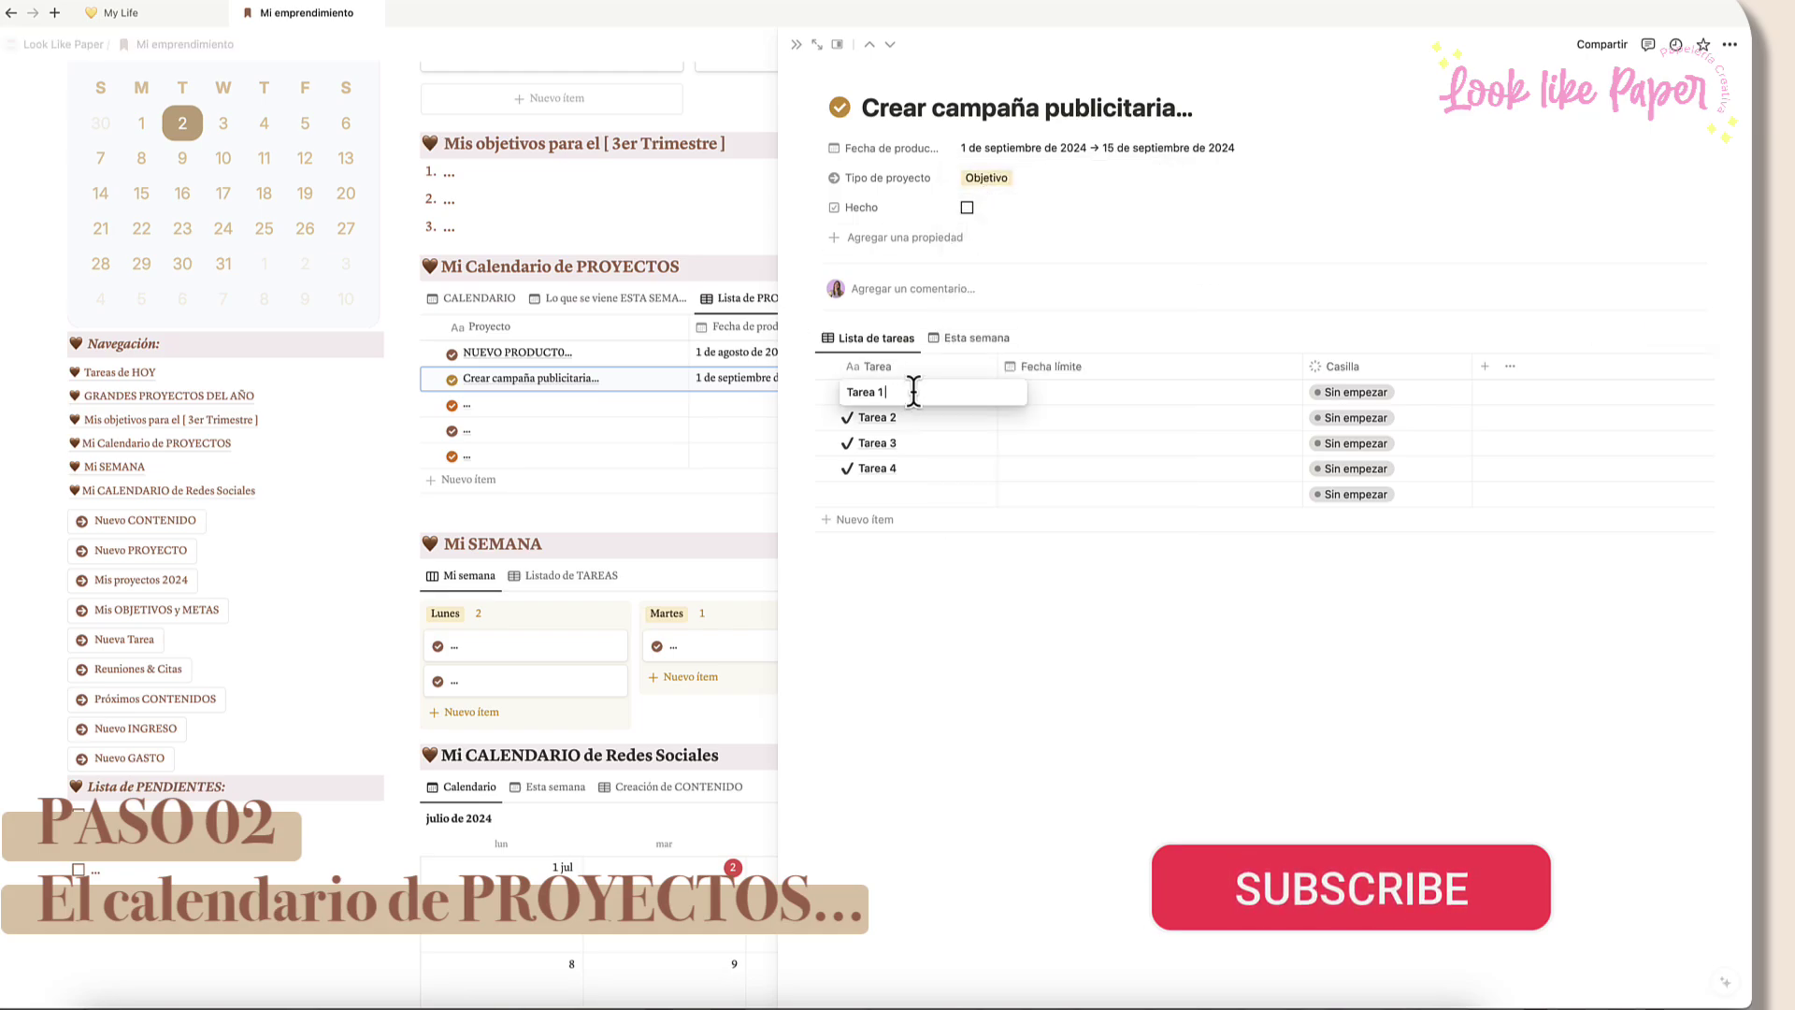
type("| pensar")
type(" ideas y promoción")
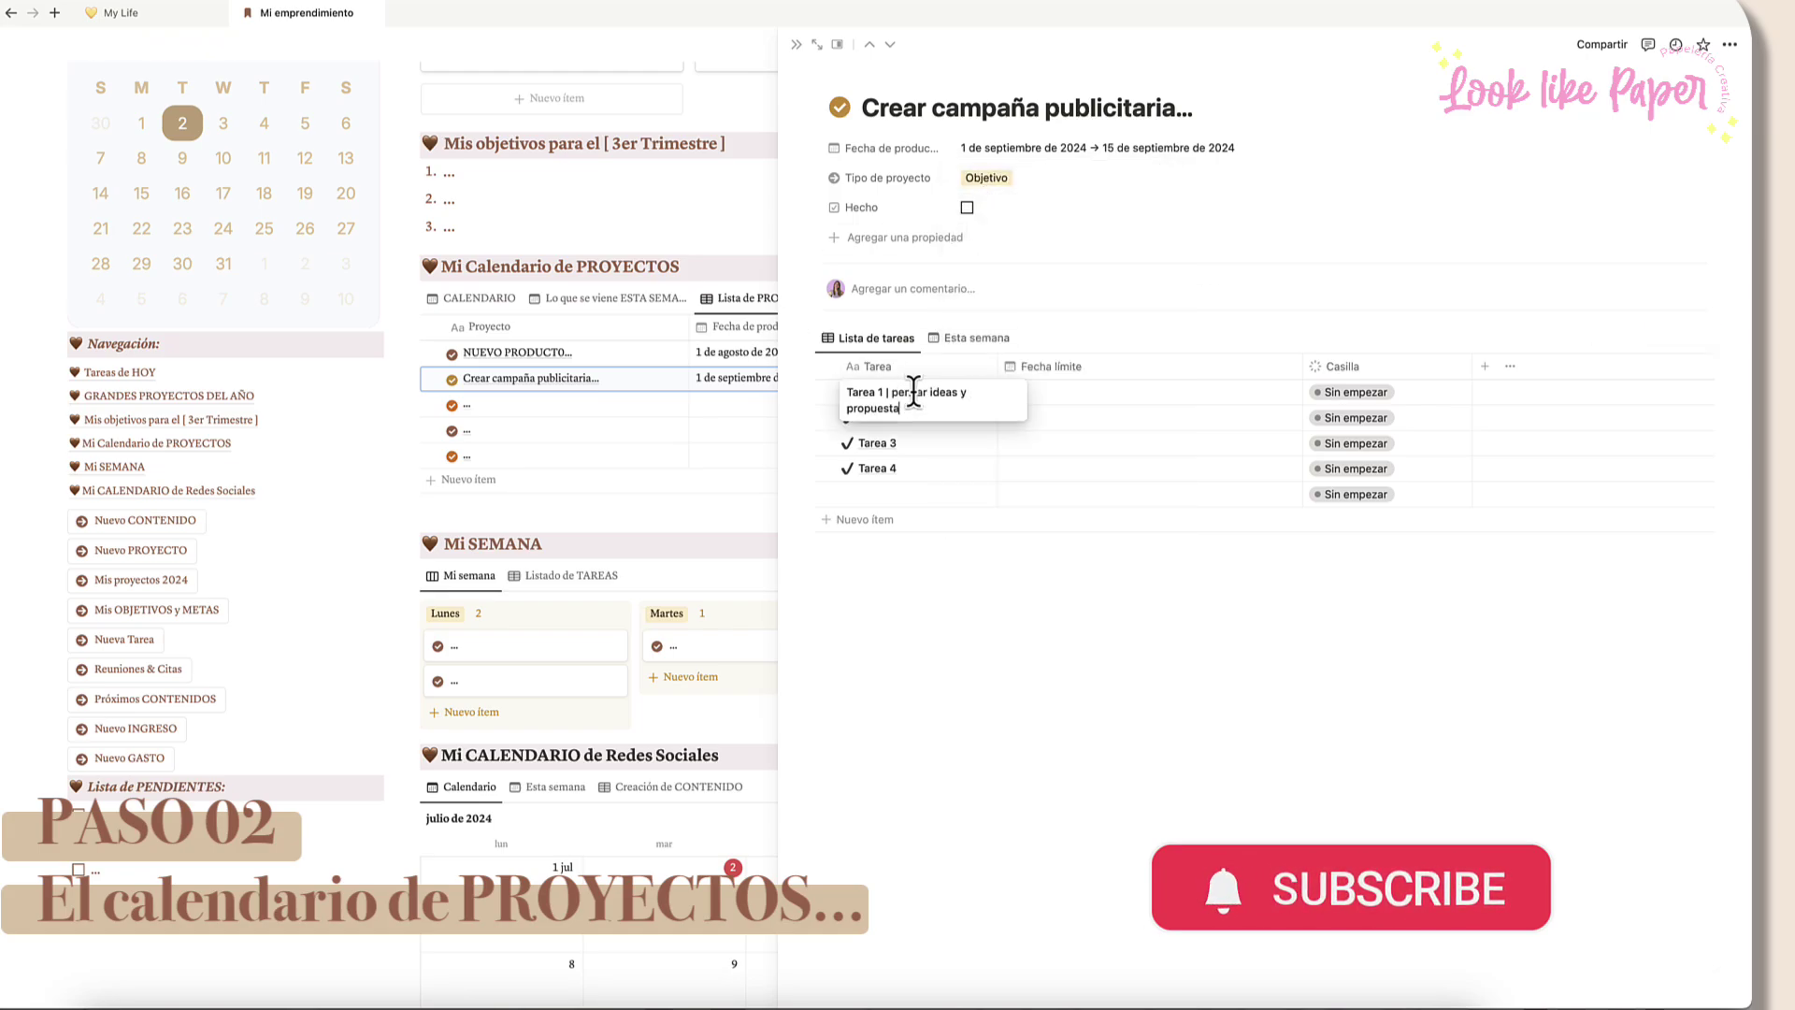
left_click(916, 417)
type("| hacer videos")
left_click(917, 442)
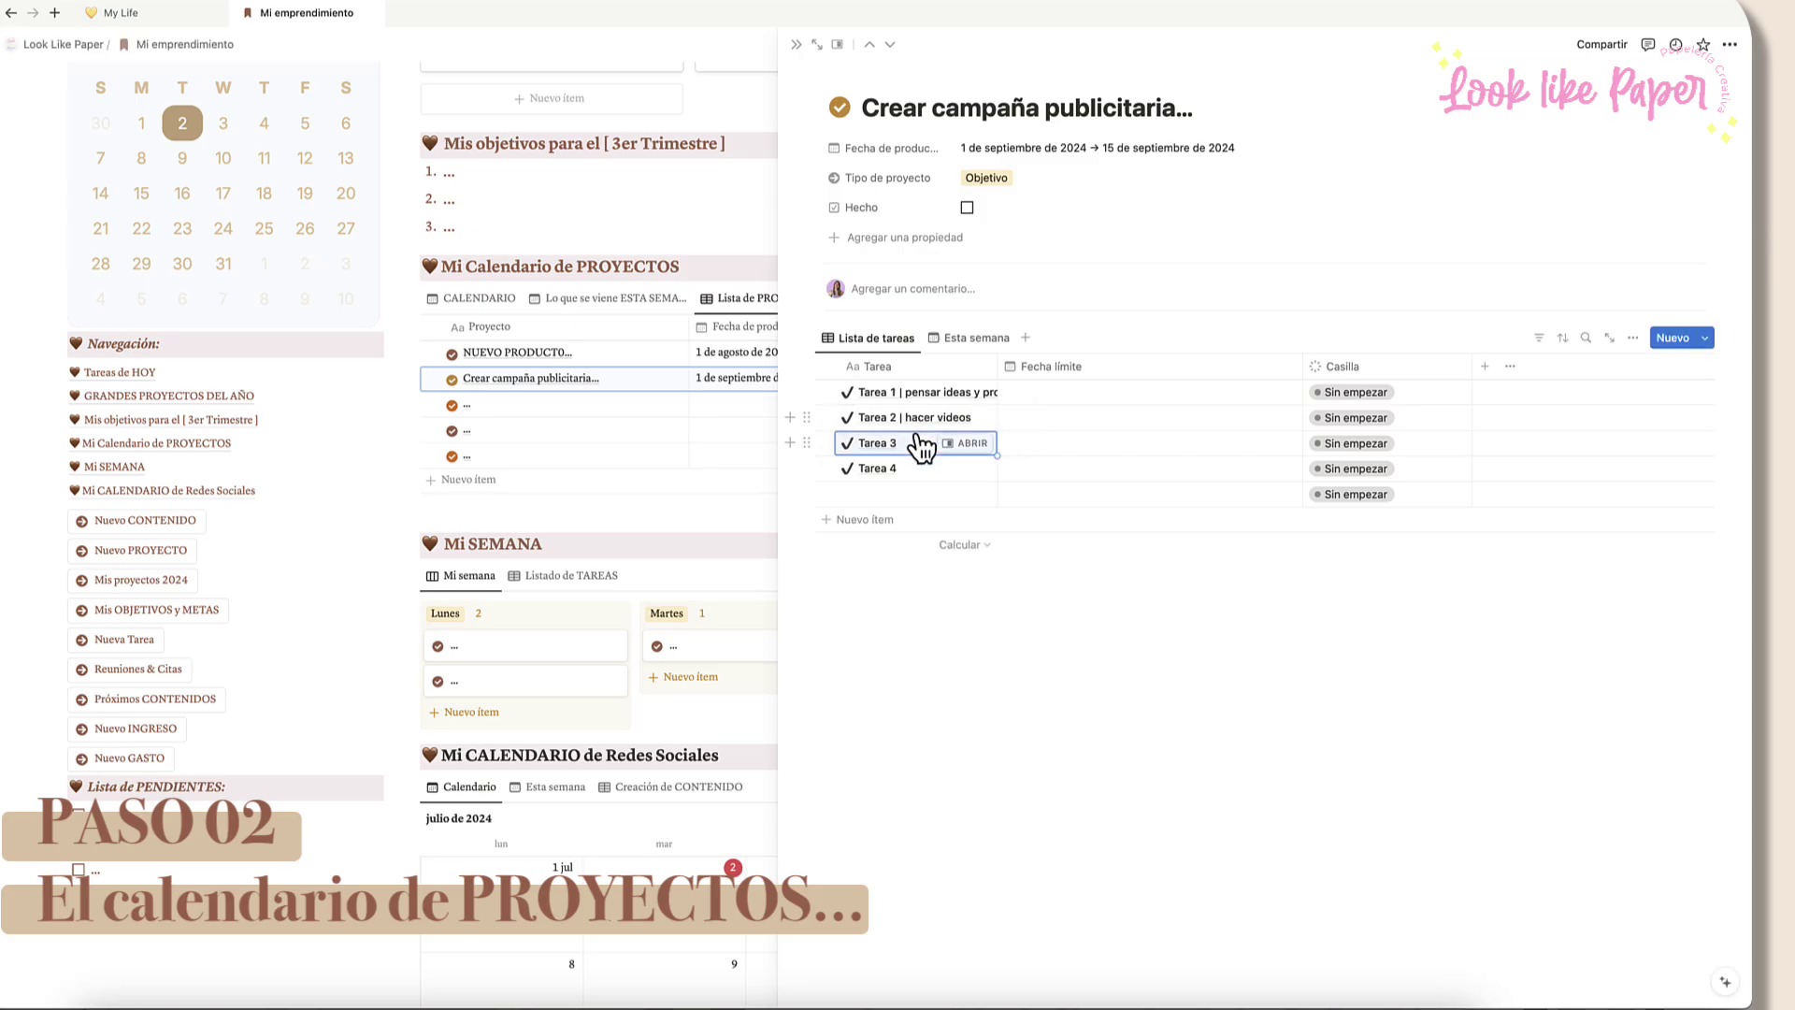
type("|")
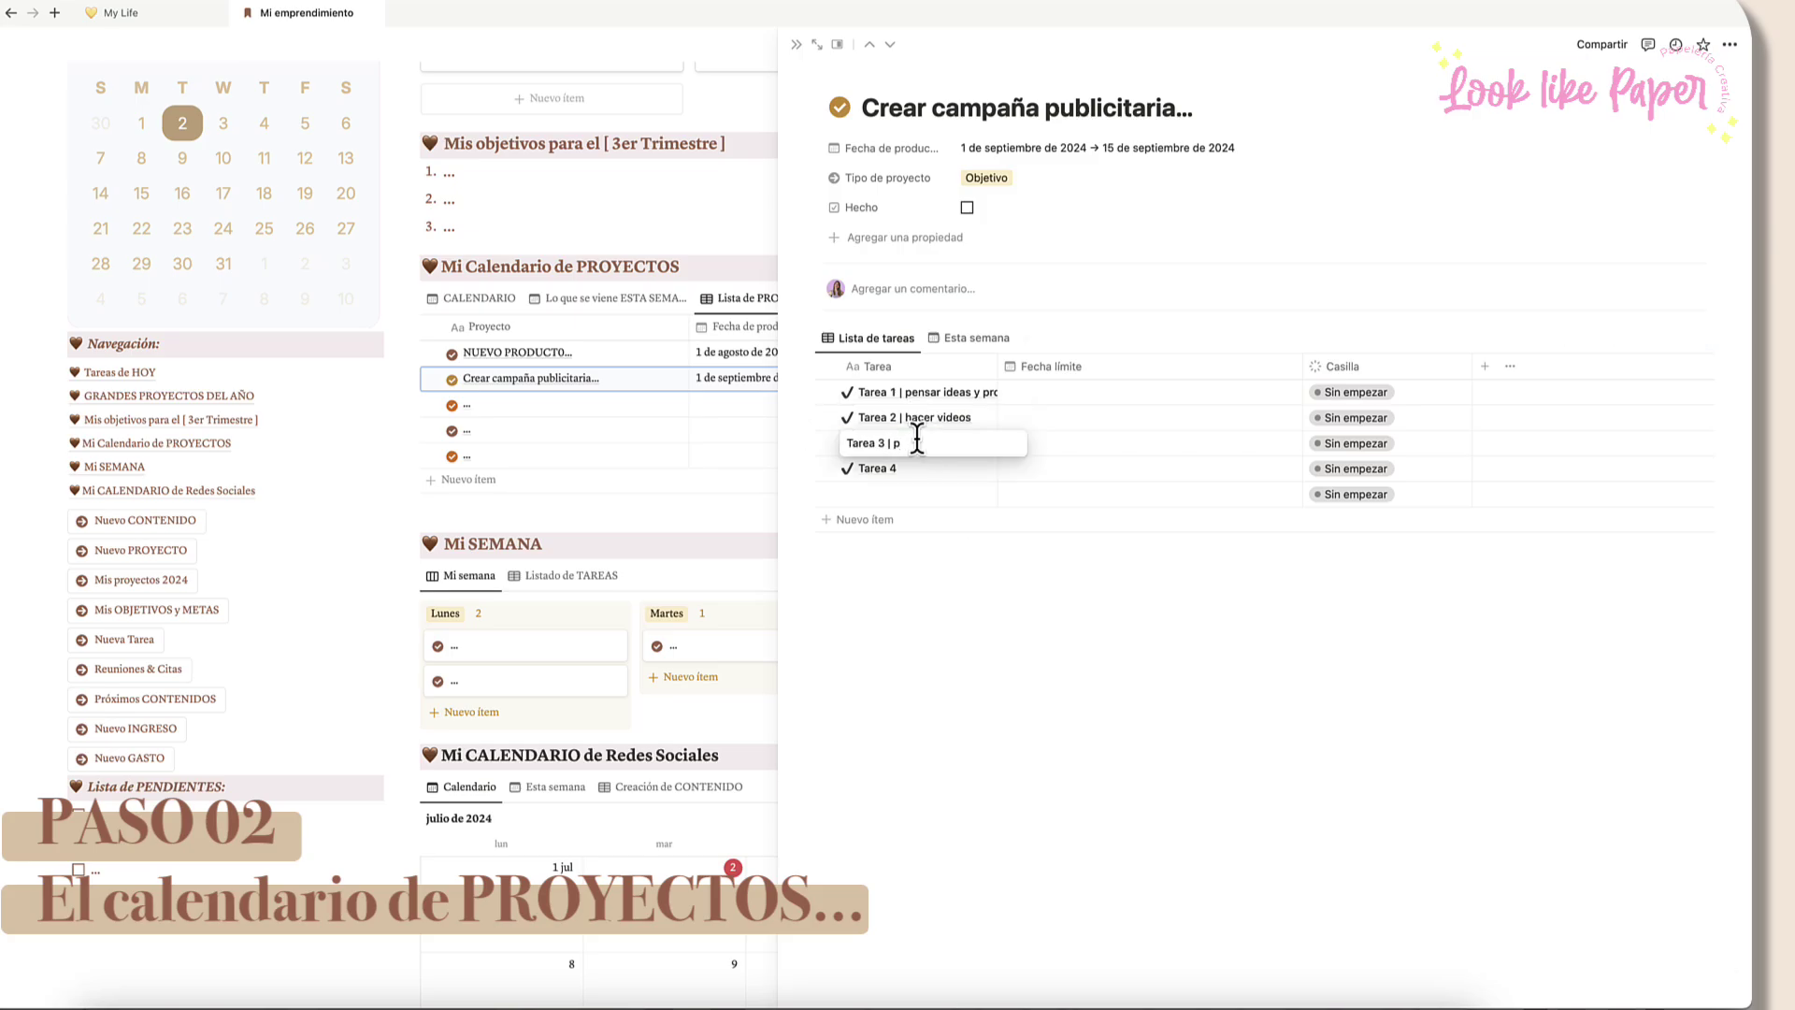
type(" pruebas A/B")
key("Return")
Step: Set the Fecha límite of the campaign's Tarea 1 to 4 September 2024
left_click(1054, 391)
left_click(1199, 483)
left_click(1077, 530)
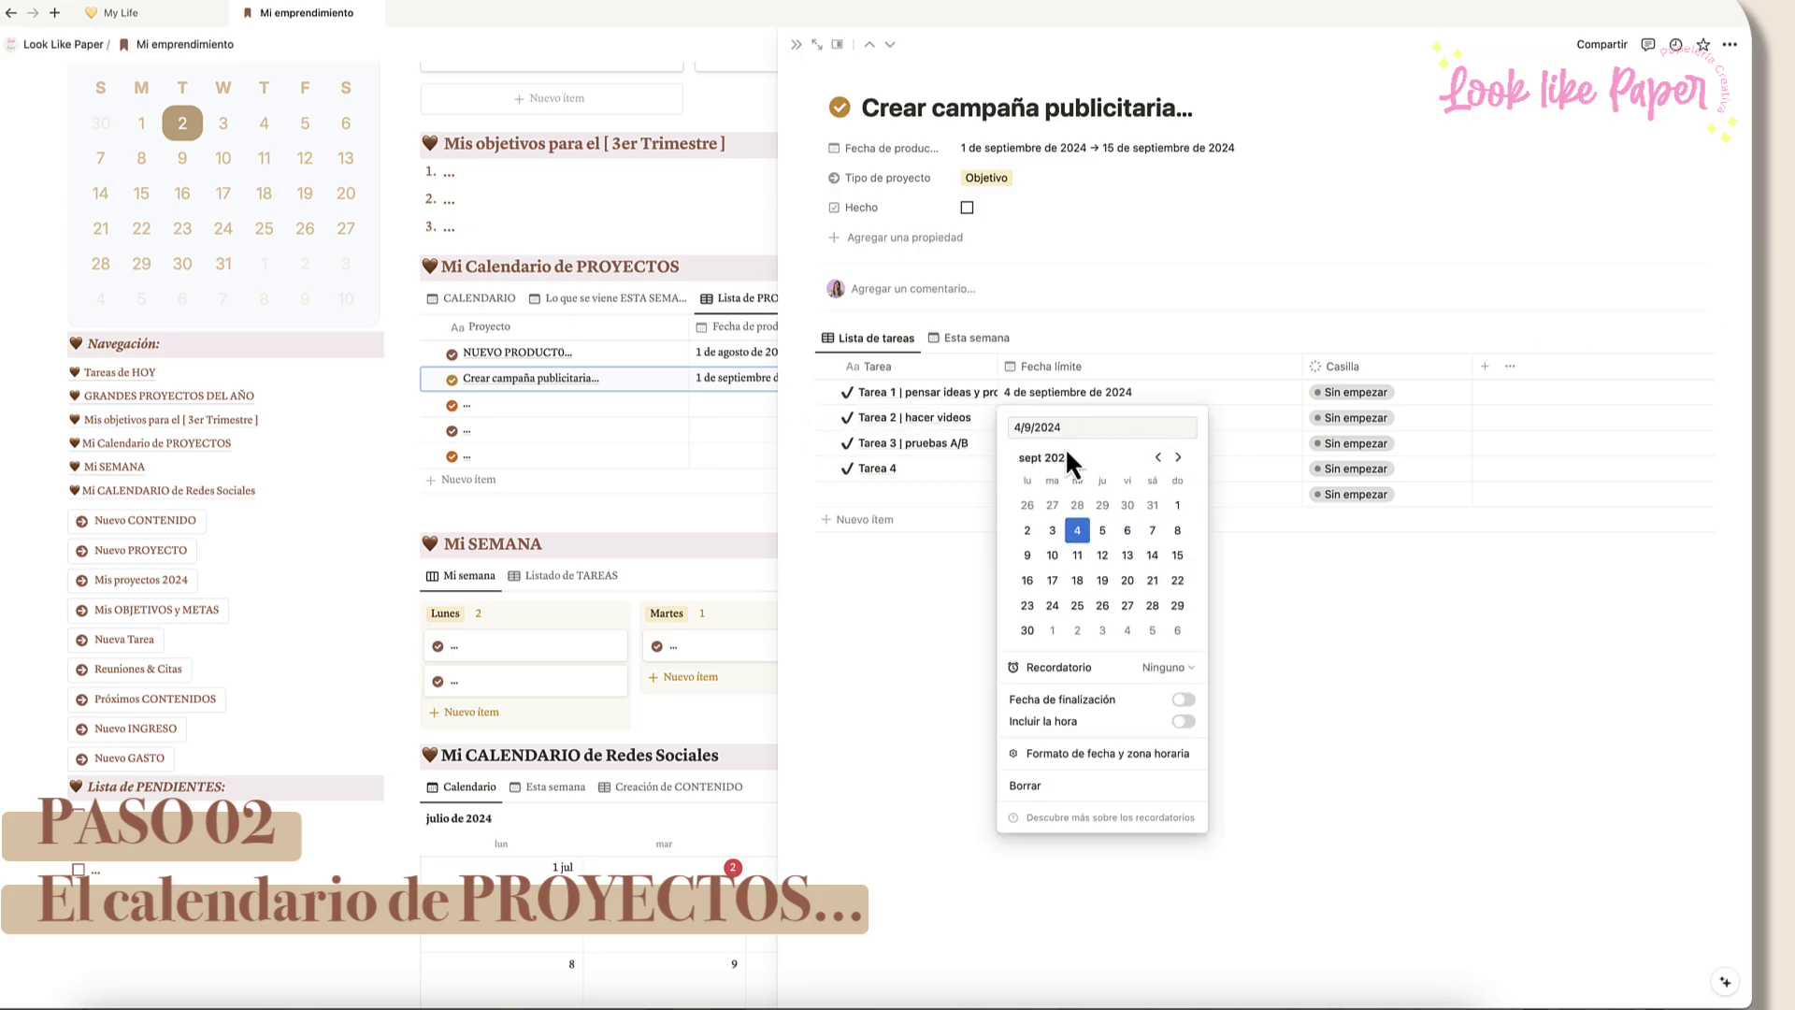
Step: Set the Fecha límite of Tarea 2 (hacer videos) to 10 September 2024 and open the date of Tarea 3 (pruebas A/B)
left_click(1053, 417)
left_click(1180, 482)
left_click(1158, 482)
left_click(1052, 581)
left_click(1054, 442)
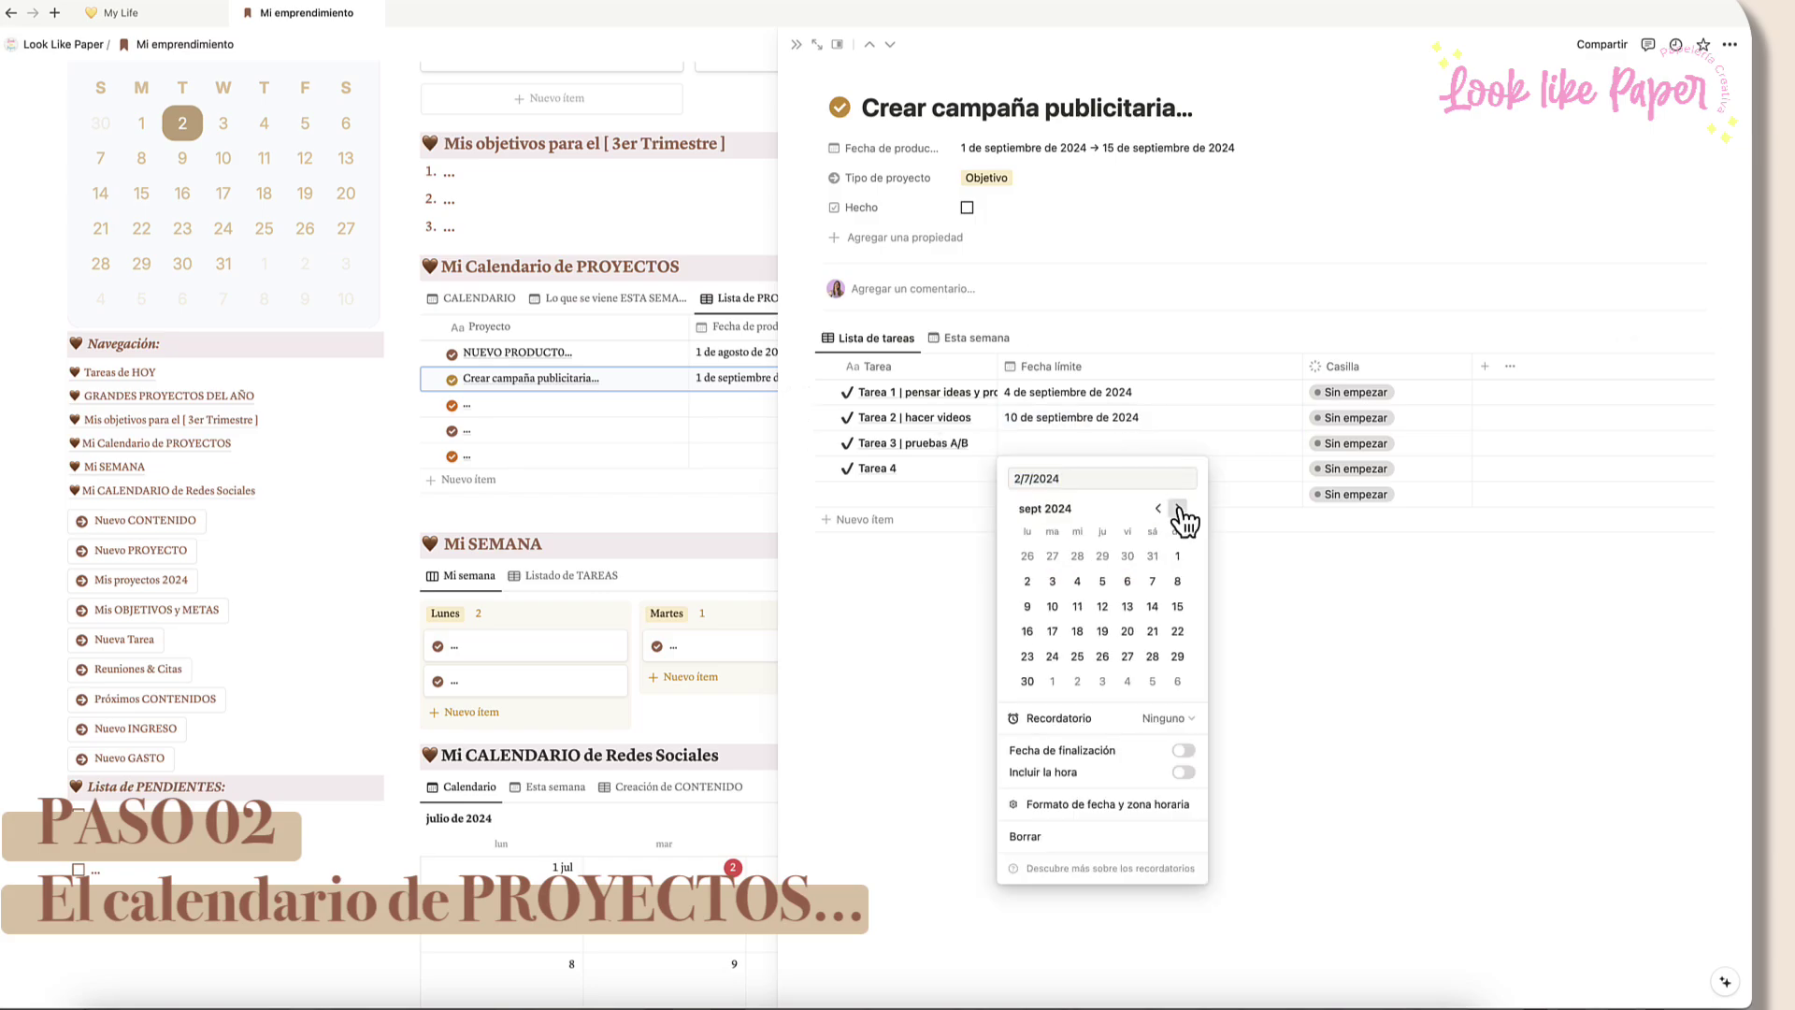
left_click(1178, 507)
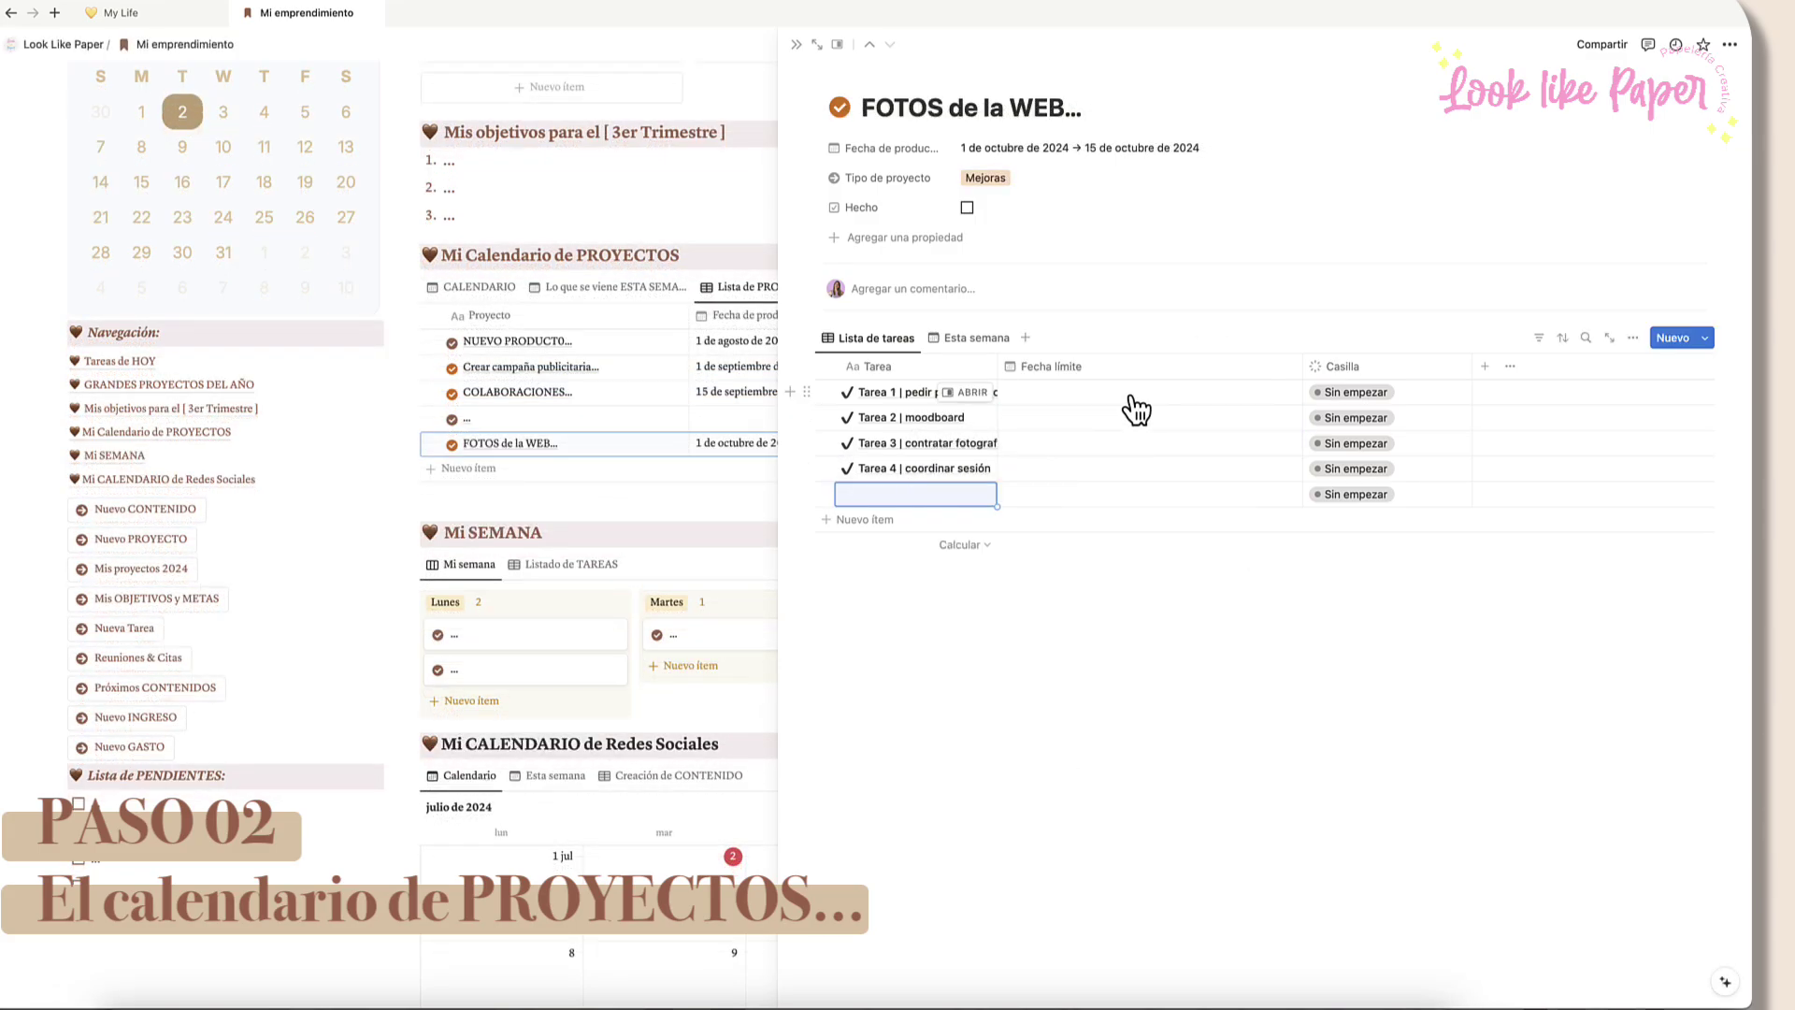
Step: In the FOTOS de la WEB project, set the Fecha límite of Tarea 1 to 5 October 2024 and of Tarea 2 (moodboard) to 10 October 2024
left_click(1126, 393)
left_click(1152, 504)
left_click(1098, 418)
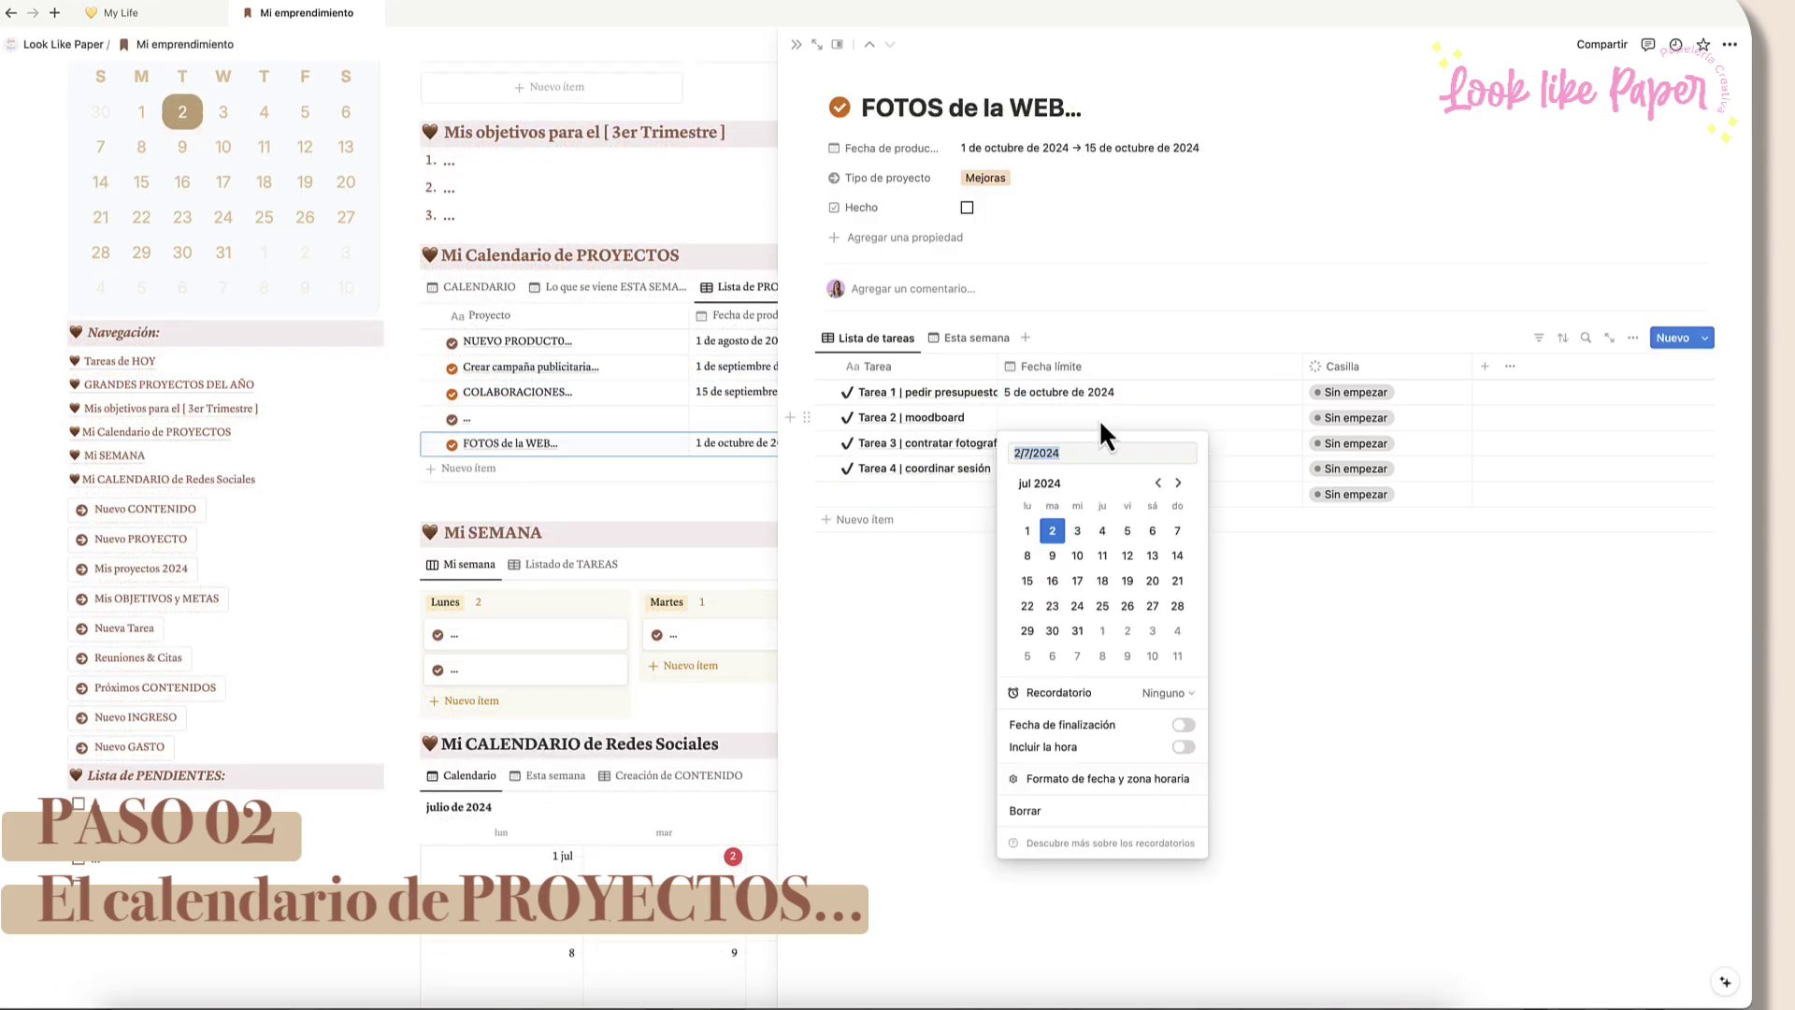
left_click(1178, 482)
left_click(1177, 483)
left_click(1178, 483)
left_click(1102, 555)
Step: Set the Fecha límite of Tarea 3 to 13 October 2024 and of Tarea 4 (coordinar sesión) to 15 October 2024, and close the project
left_click(1098, 443)
left_click(1178, 508)
left_click(1178, 508)
left_click(1178, 507)
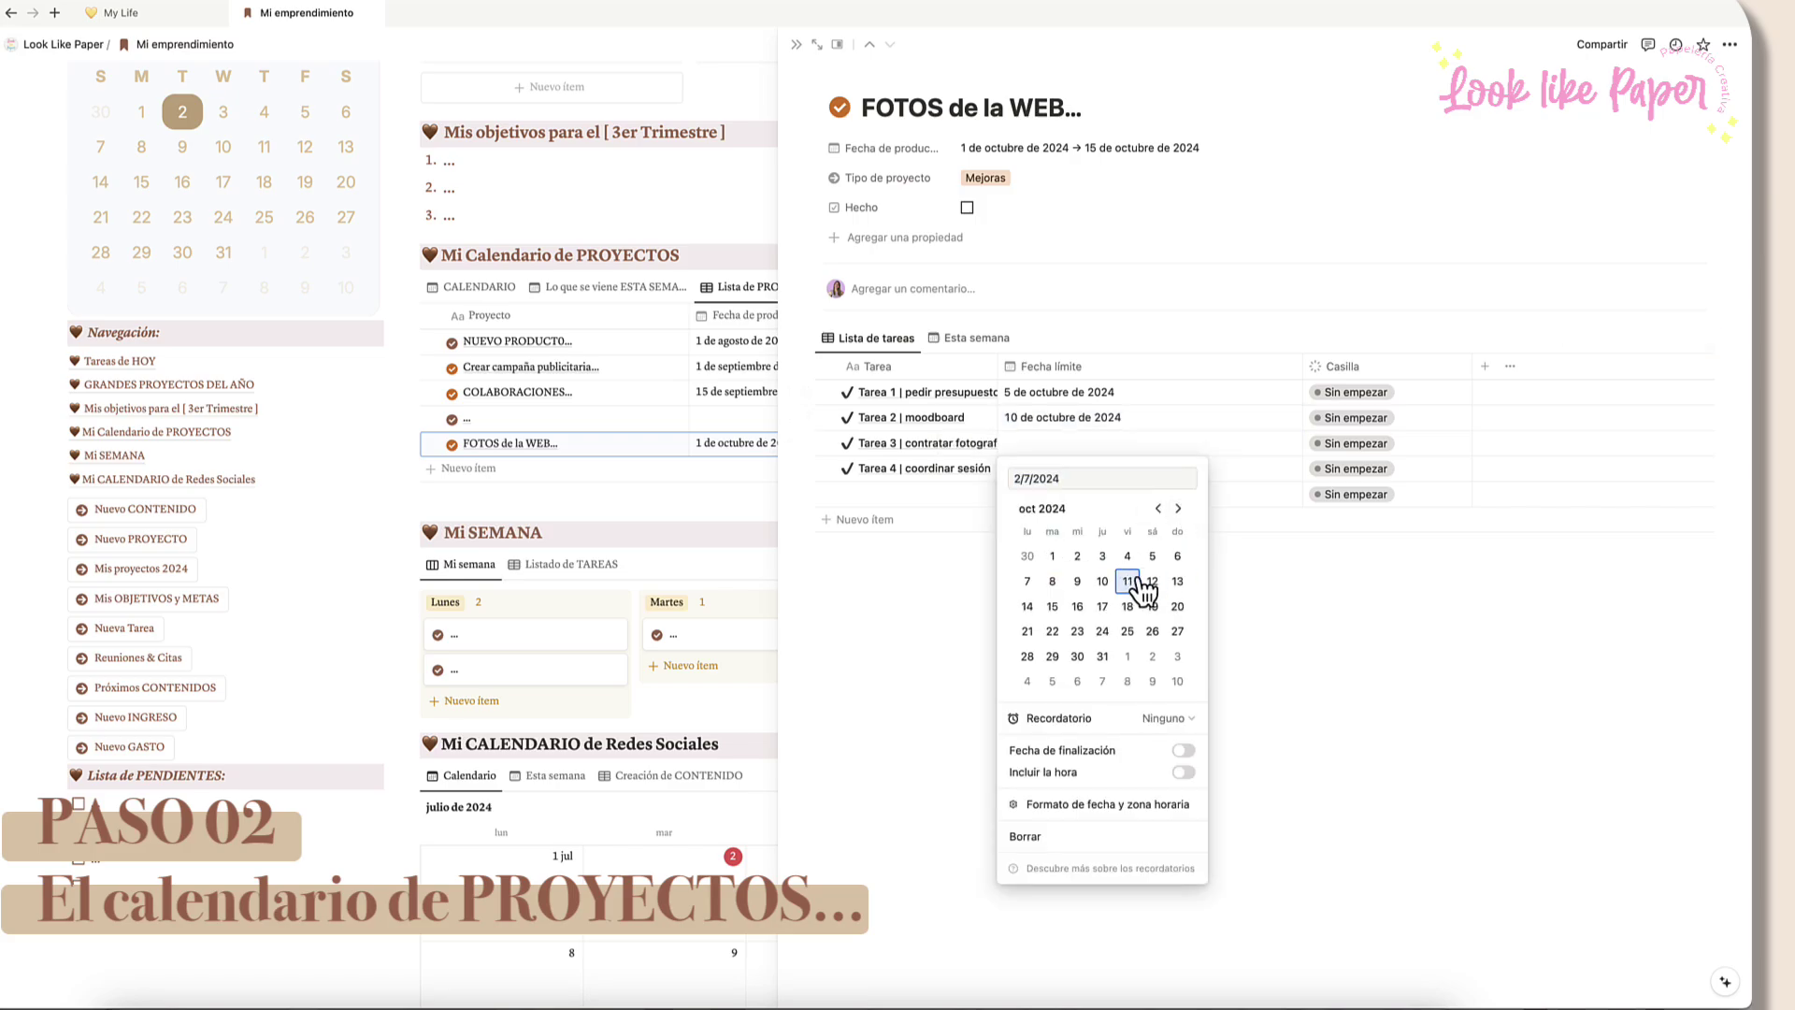
left_click(1177, 580)
left_click(1243, 469)
left_click(1178, 533)
left_click(1052, 631)
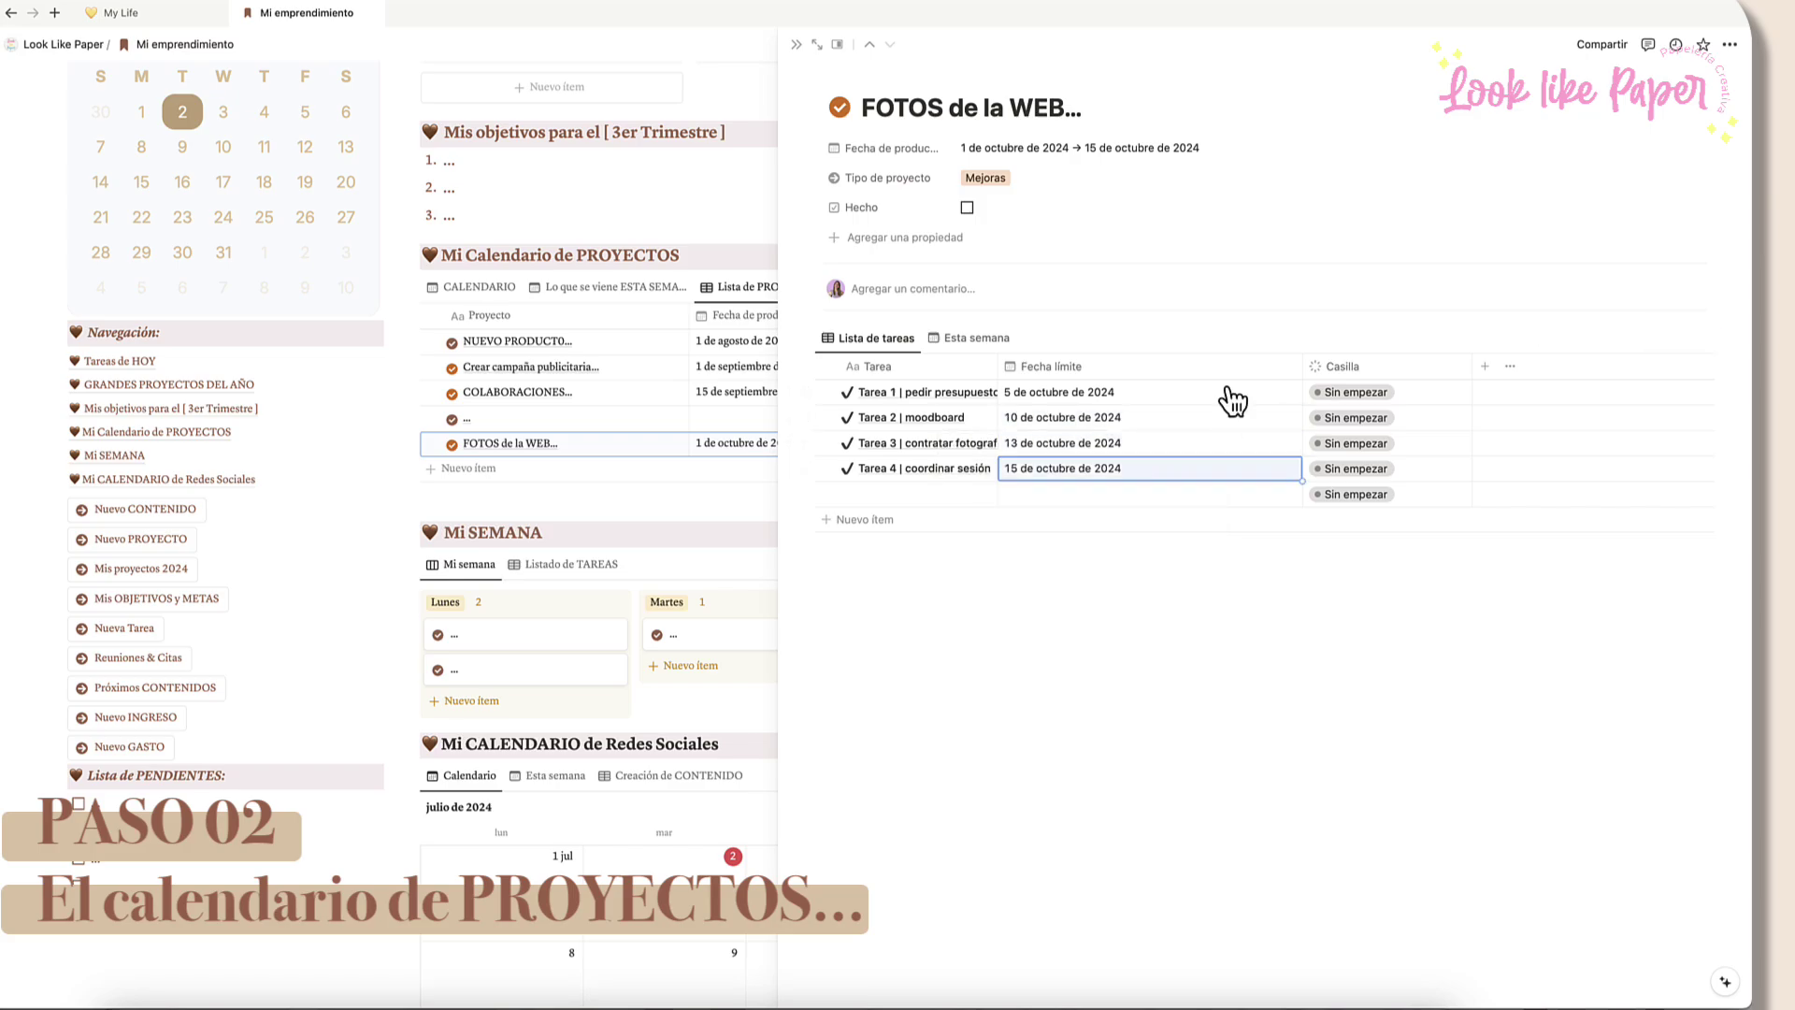
left_click(795, 44)
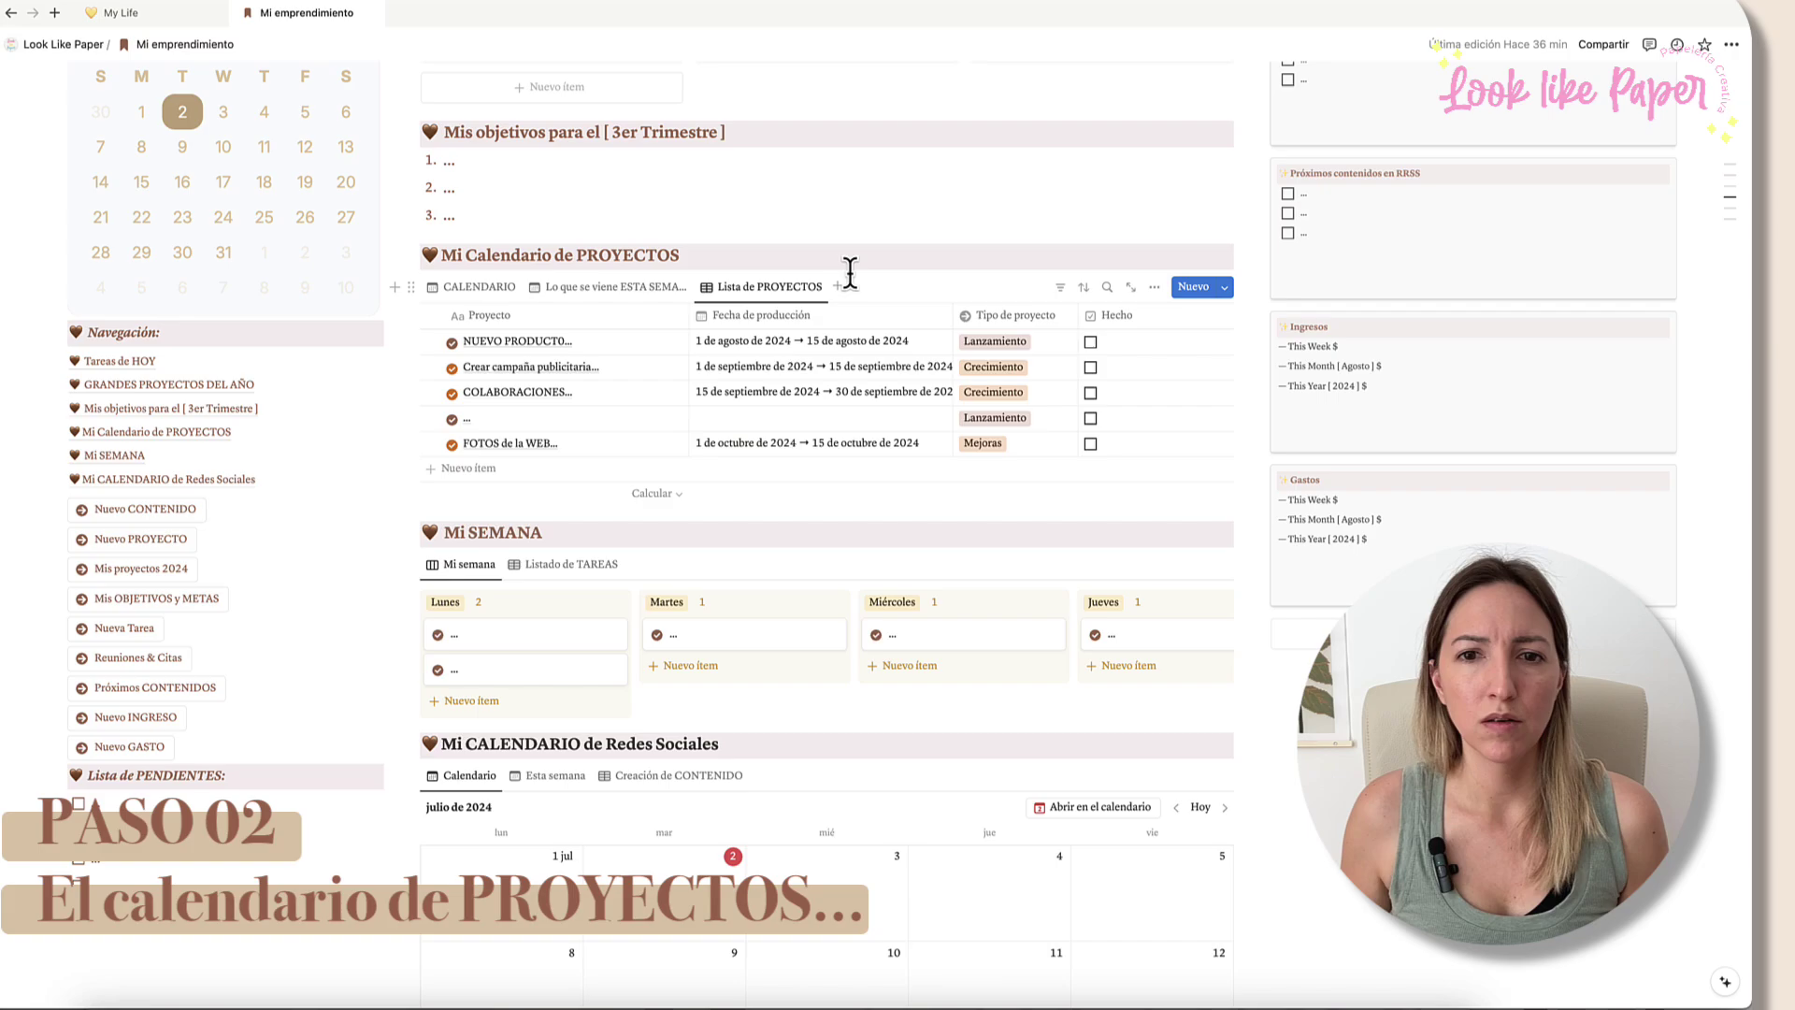
Step: Move the FOTOS de la WEB project above the untitled project in Lista de PROYECTOS and clear the row selection
scroll(850, 272, "up", 1)
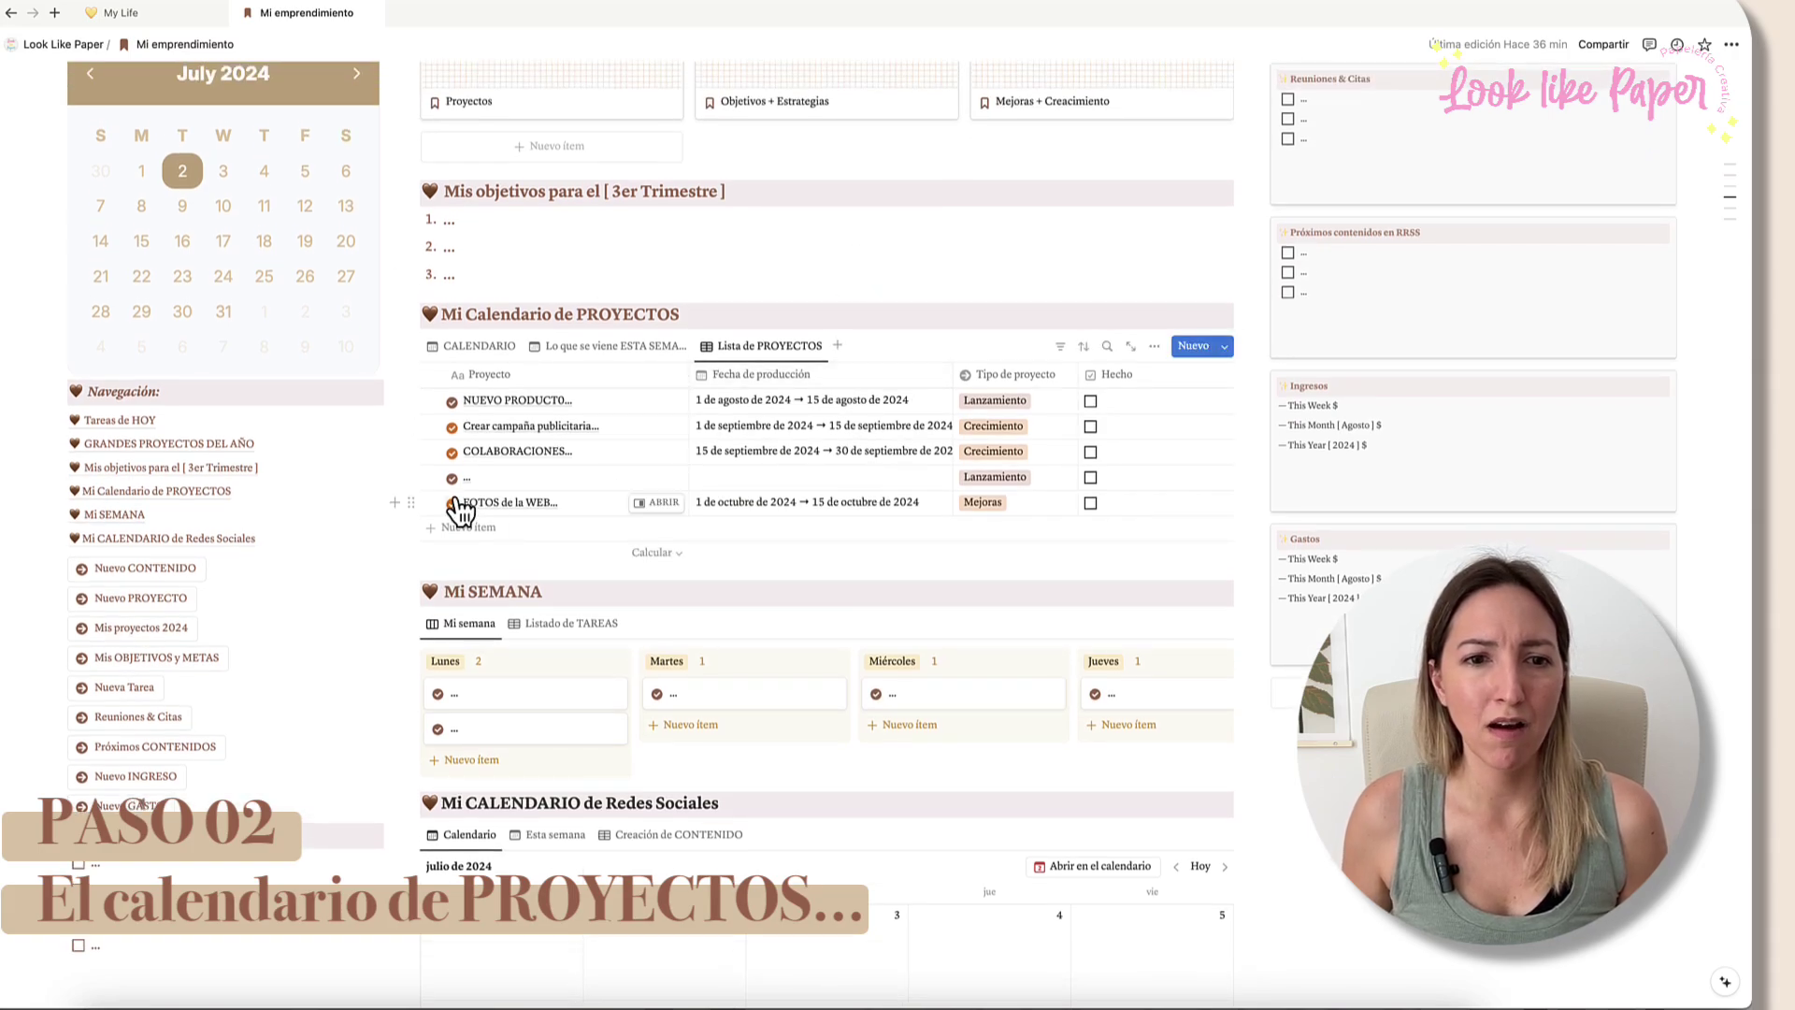
left_click_drag(417, 510, 425, 475)
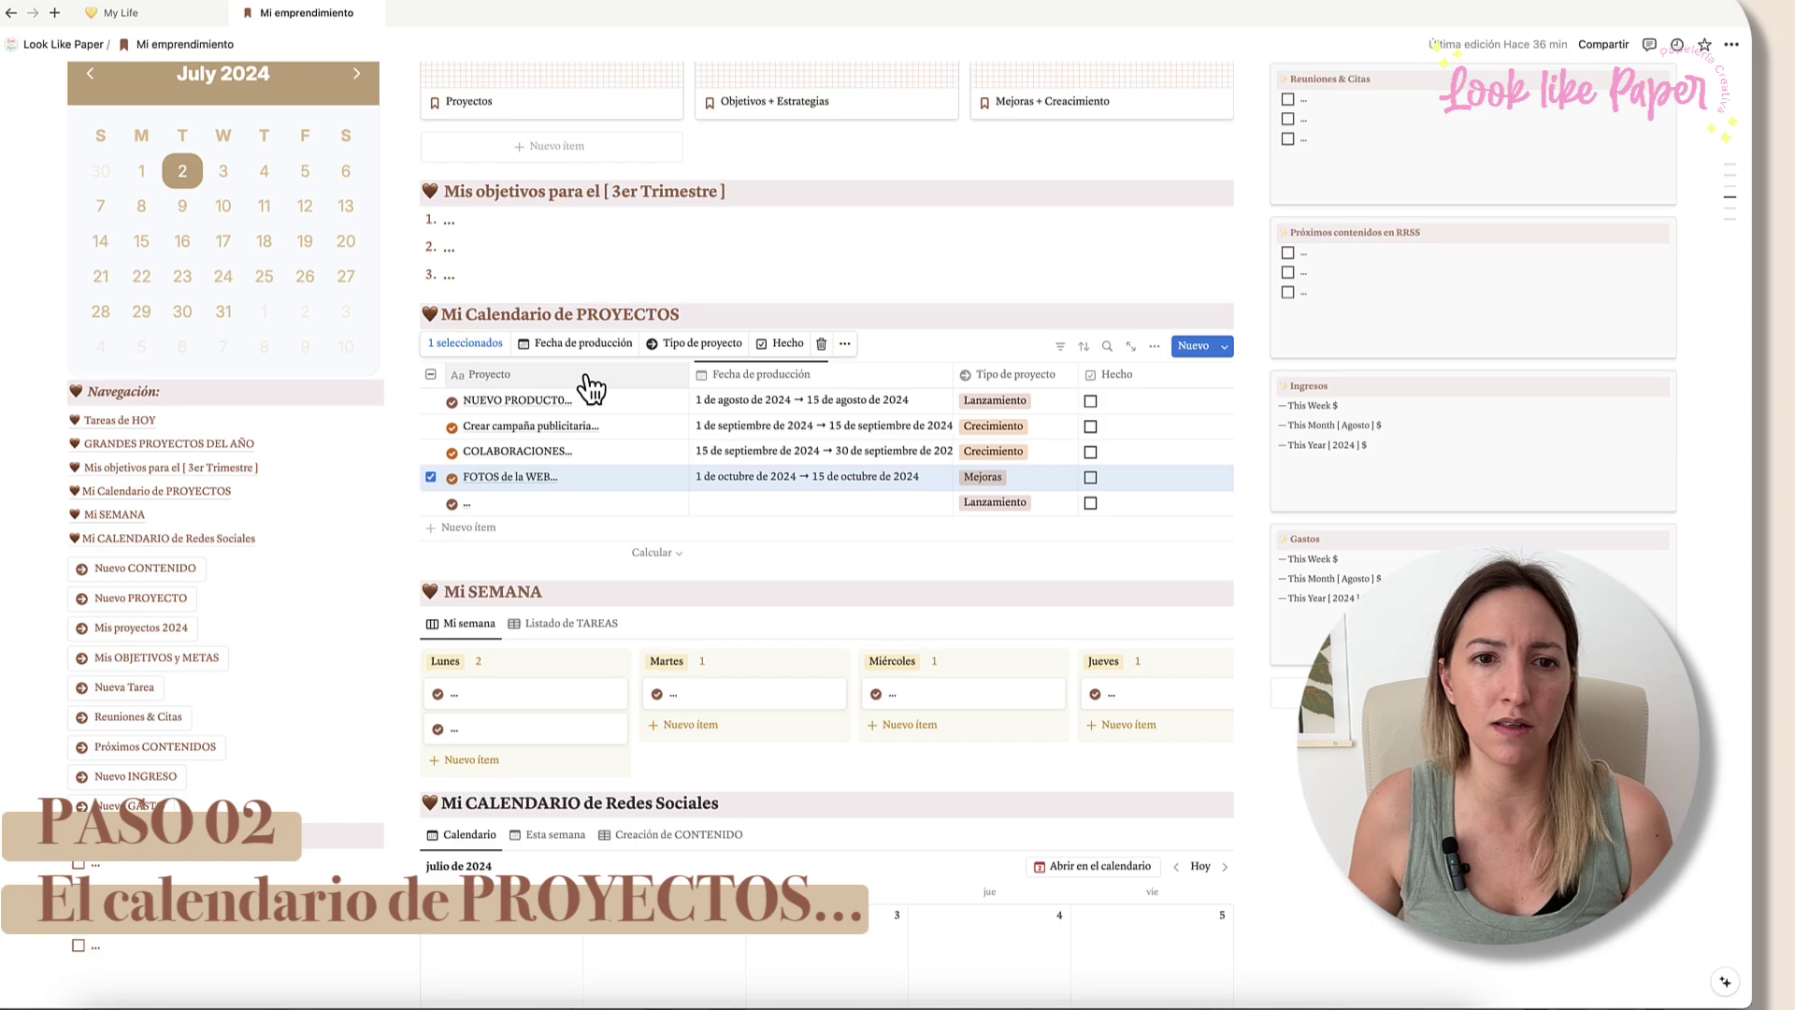
left_click(431, 477)
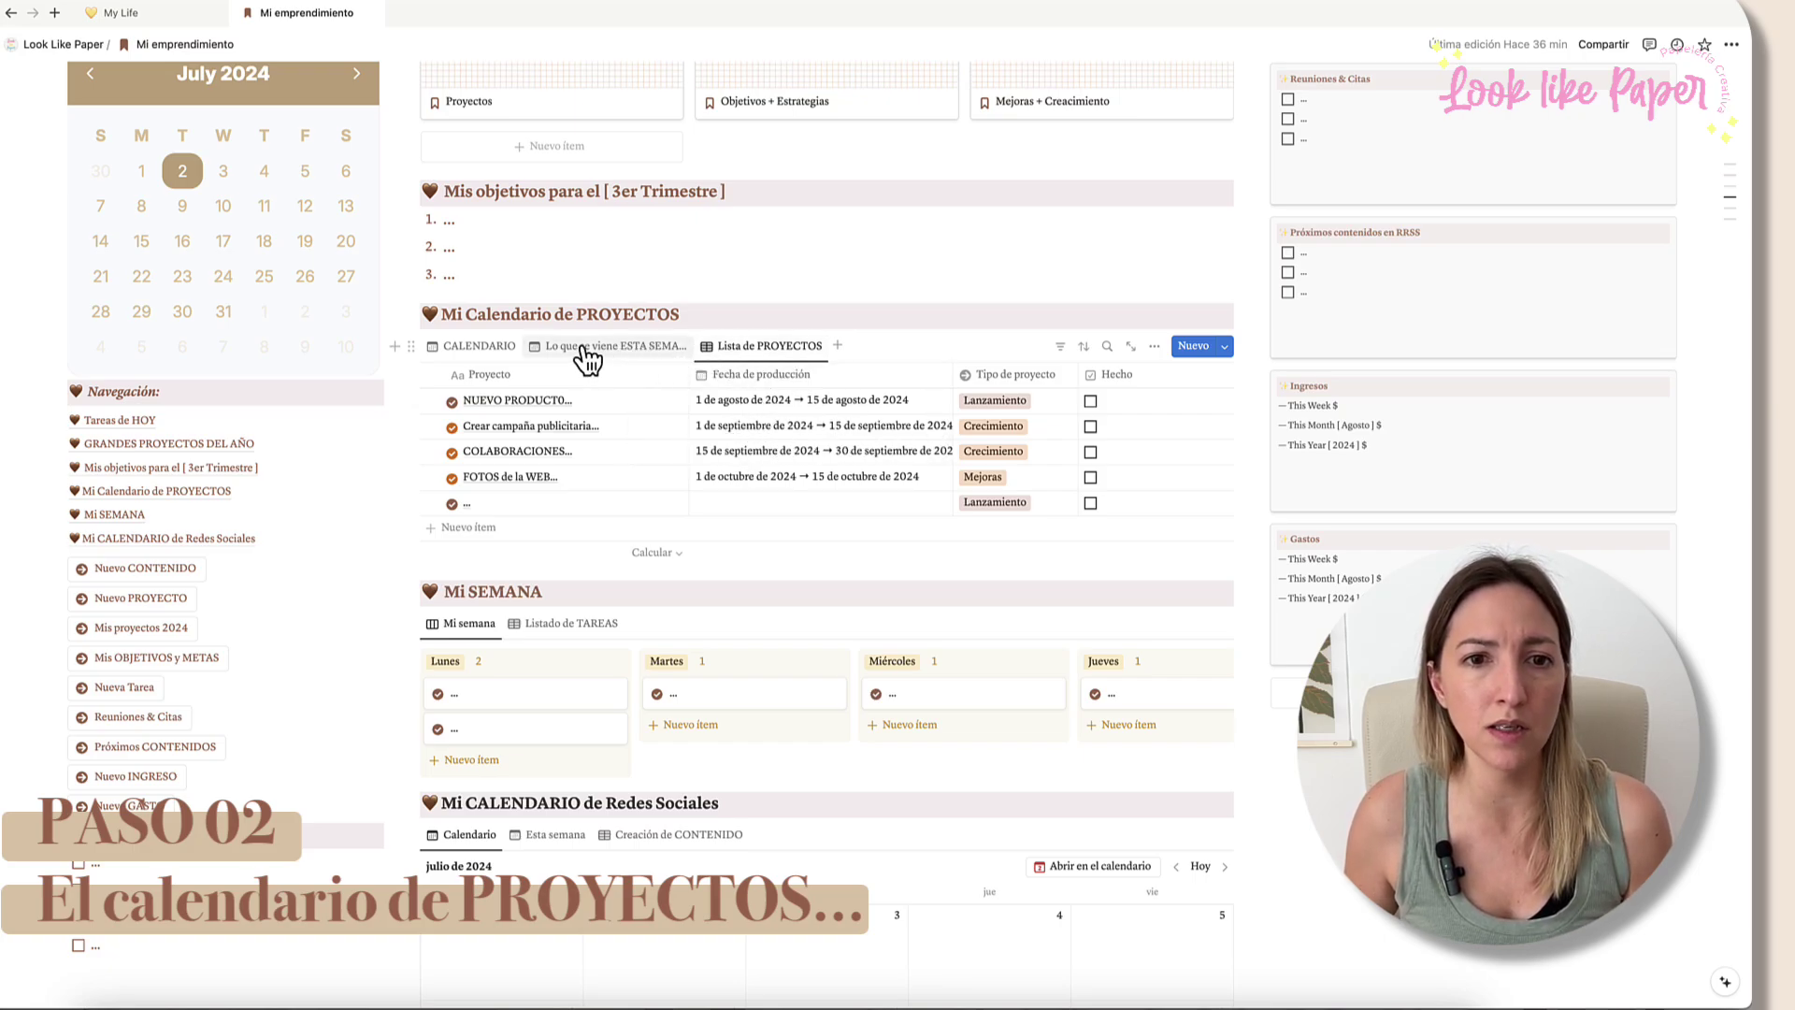
Step: Review the scheduled projects in the CALENDARIO view for August and September 2024
left_click(482, 348)
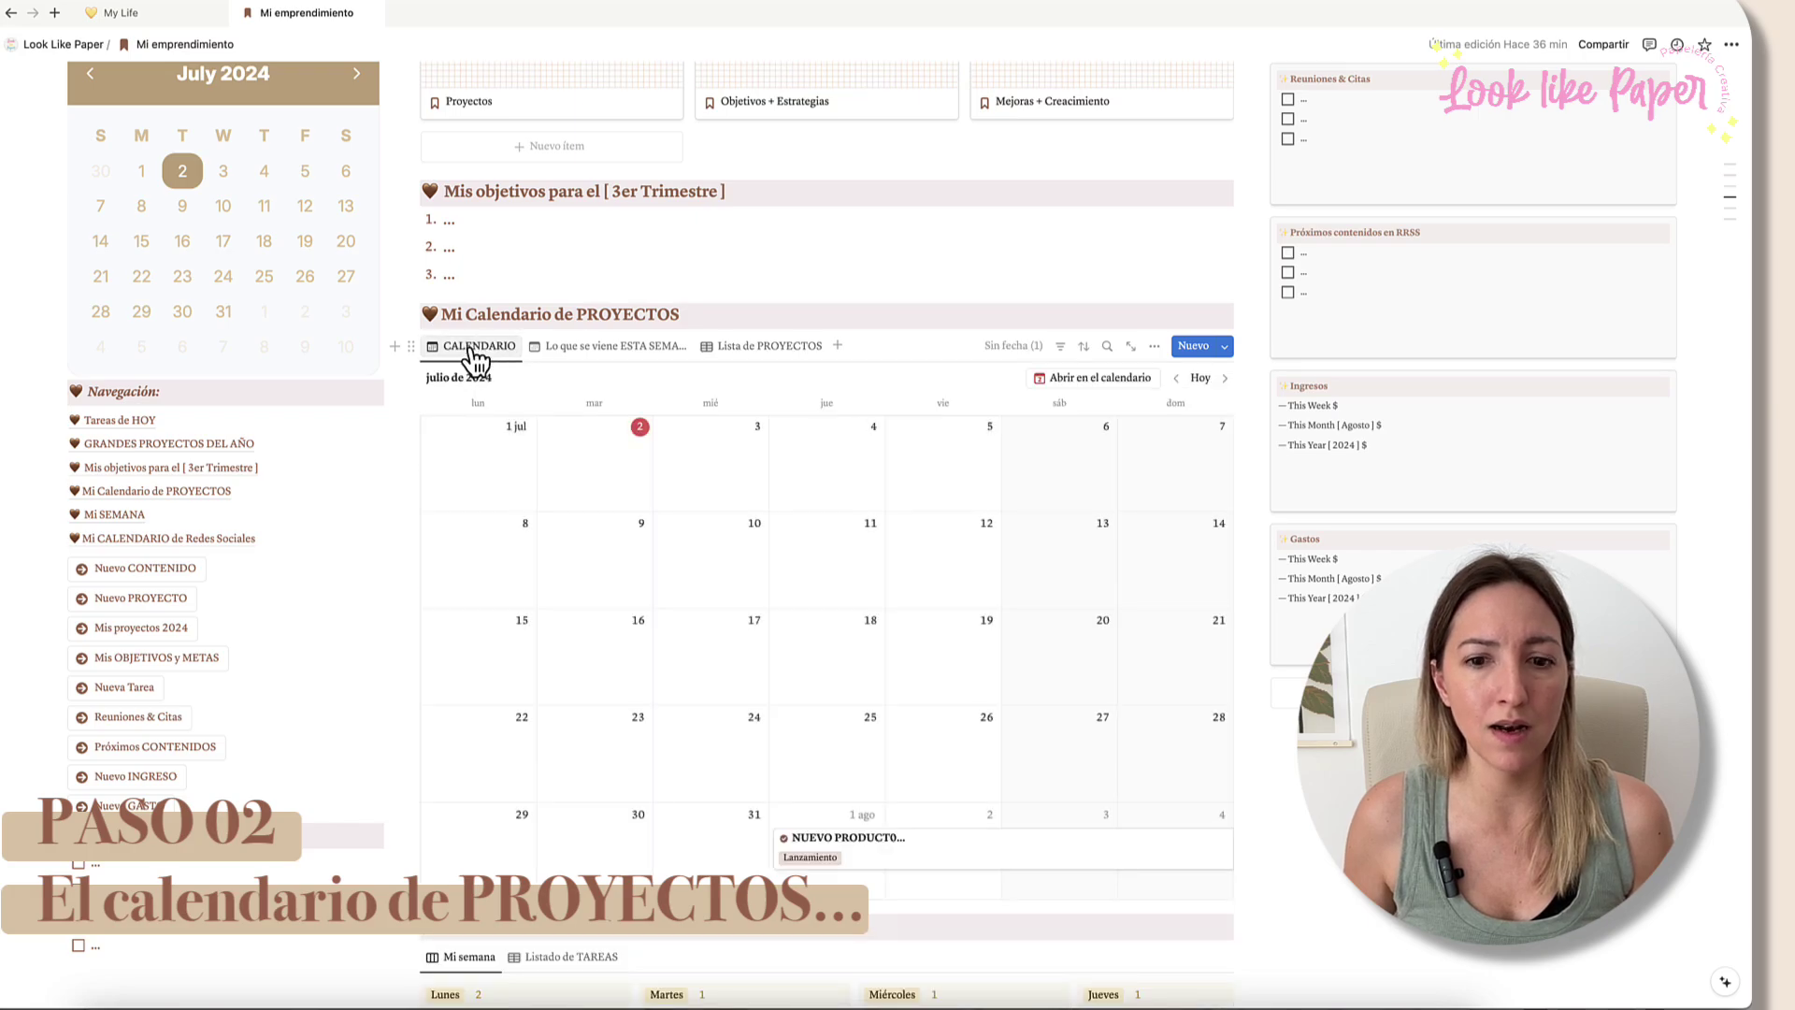
left_click(1224, 378)
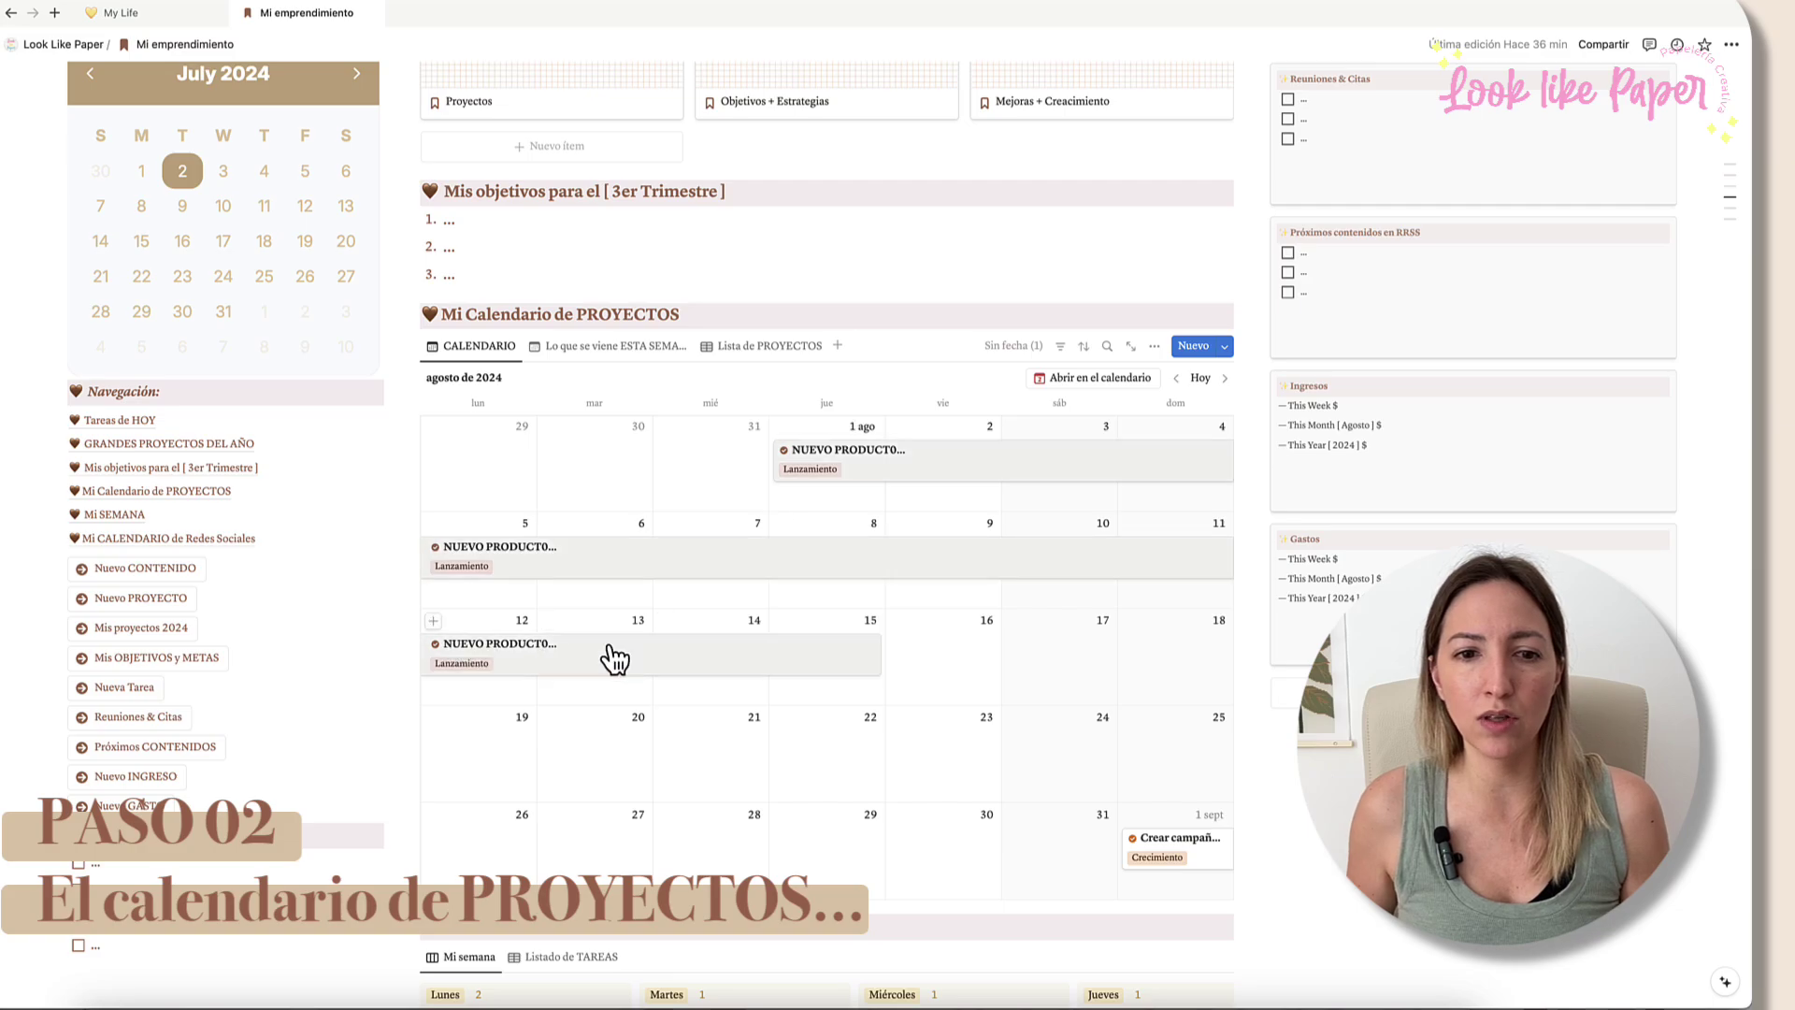
left_click(1225, 377)
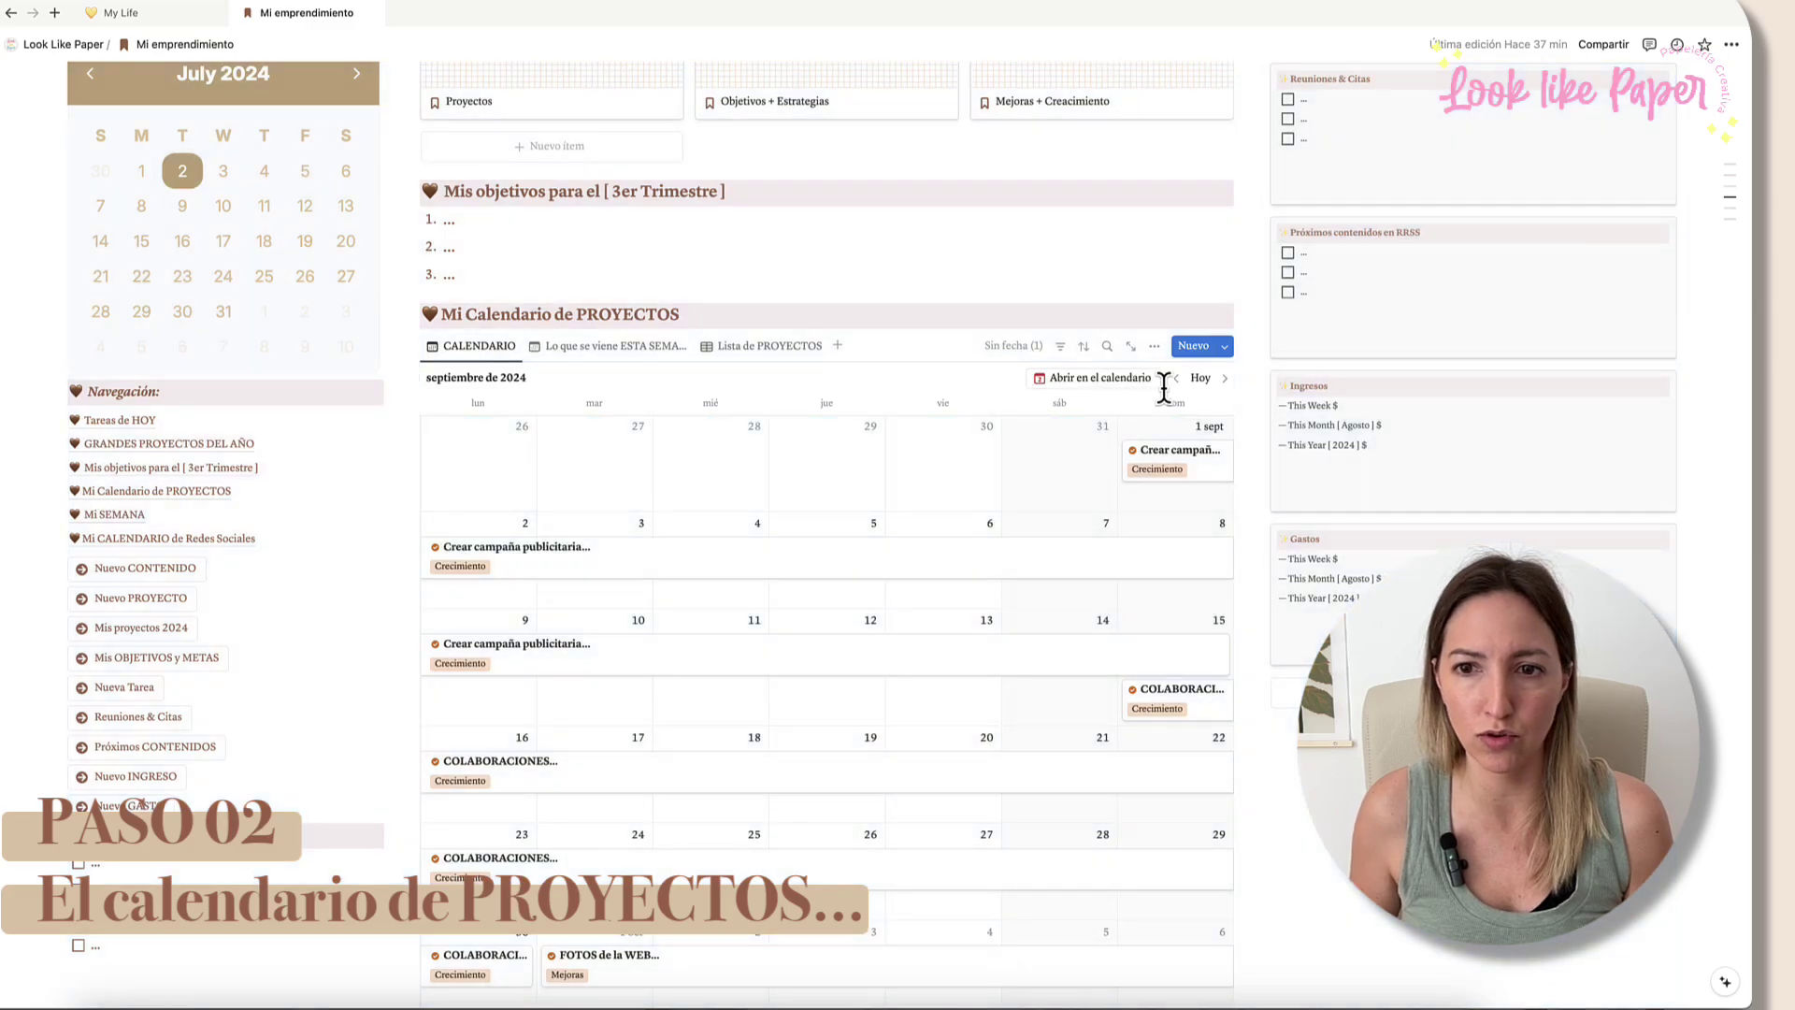
left_click(1176, 378)
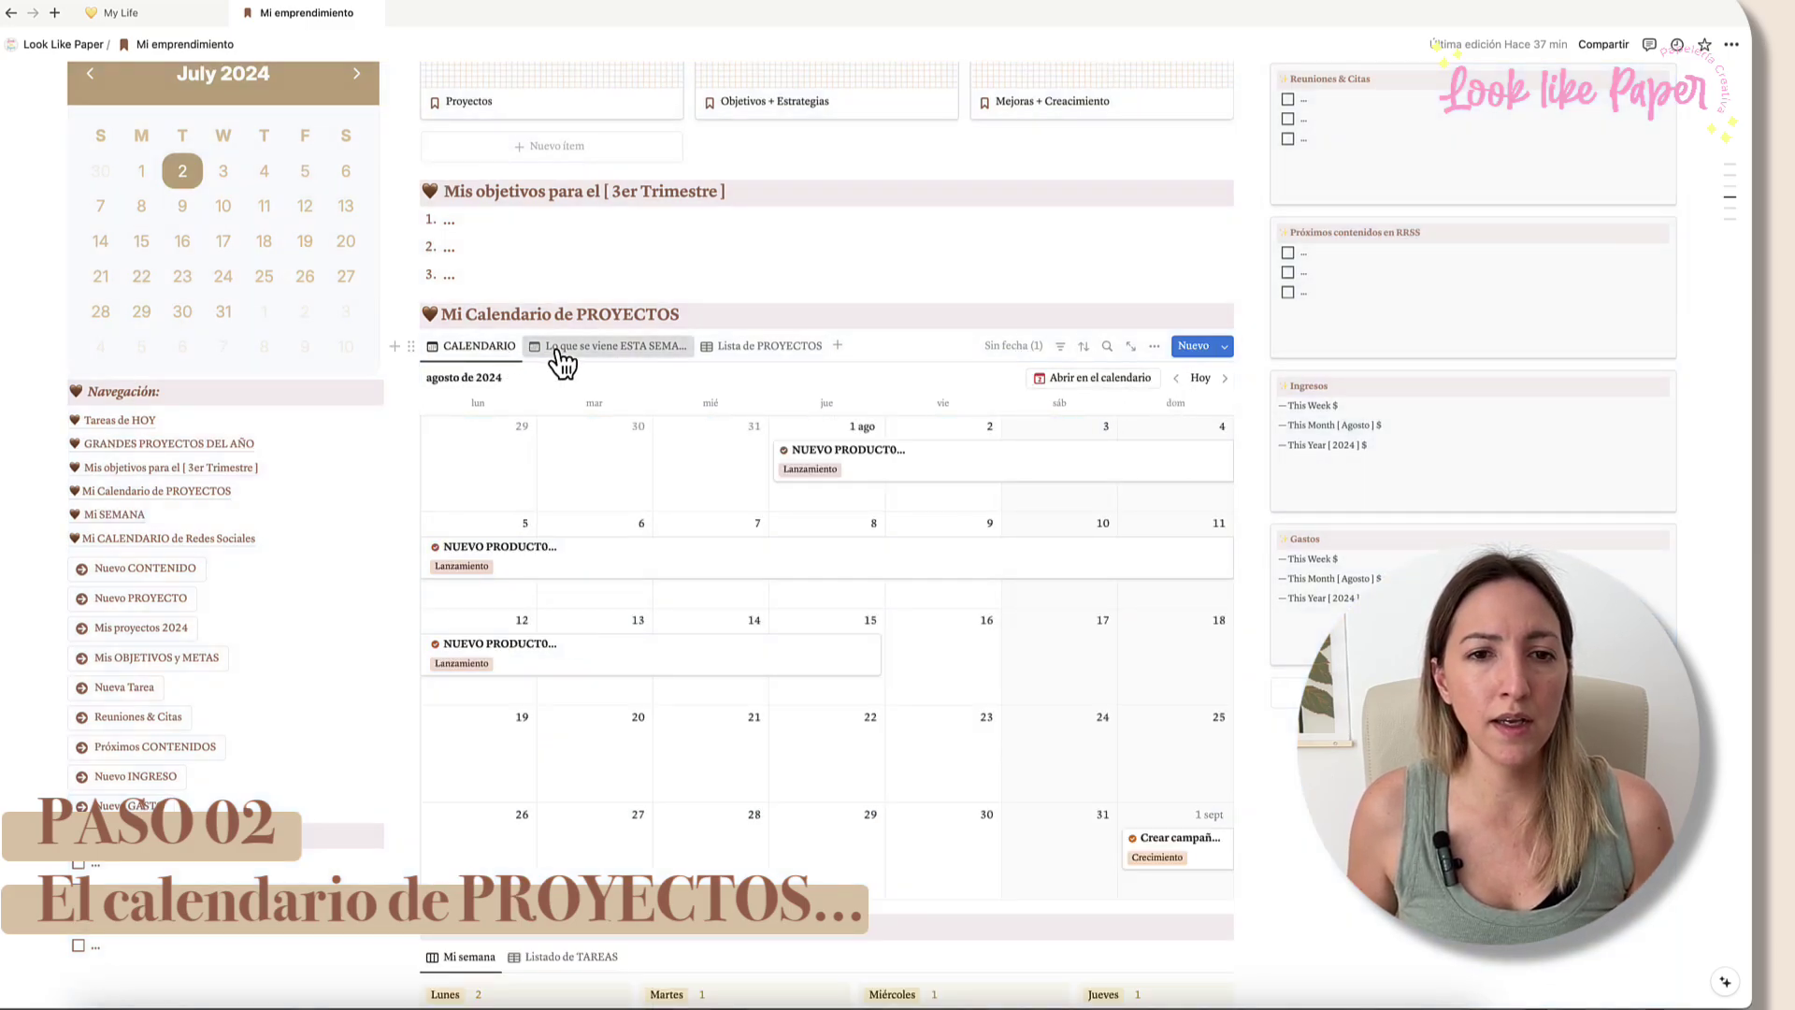
Step: Browse the projects week by week in the "Lo que se viene ESTA SEMANA" view through early August 2024
left_click(561, 354)
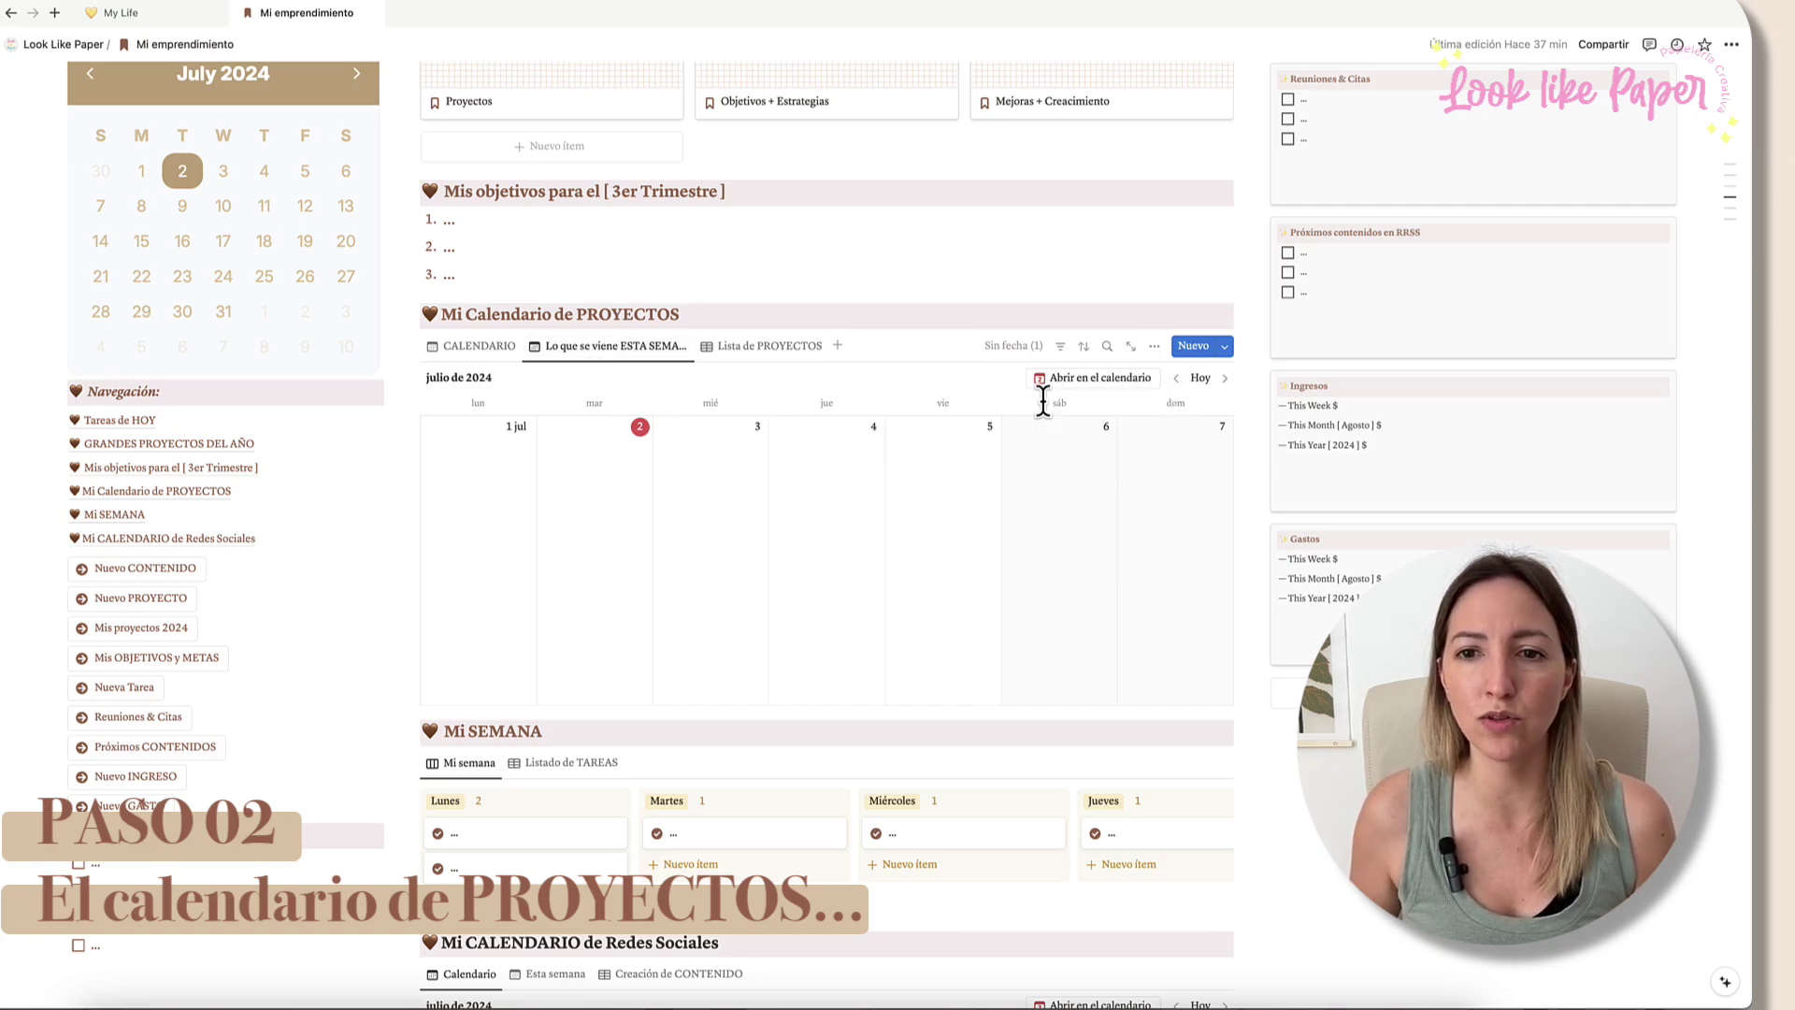
left_click(1227, 377)
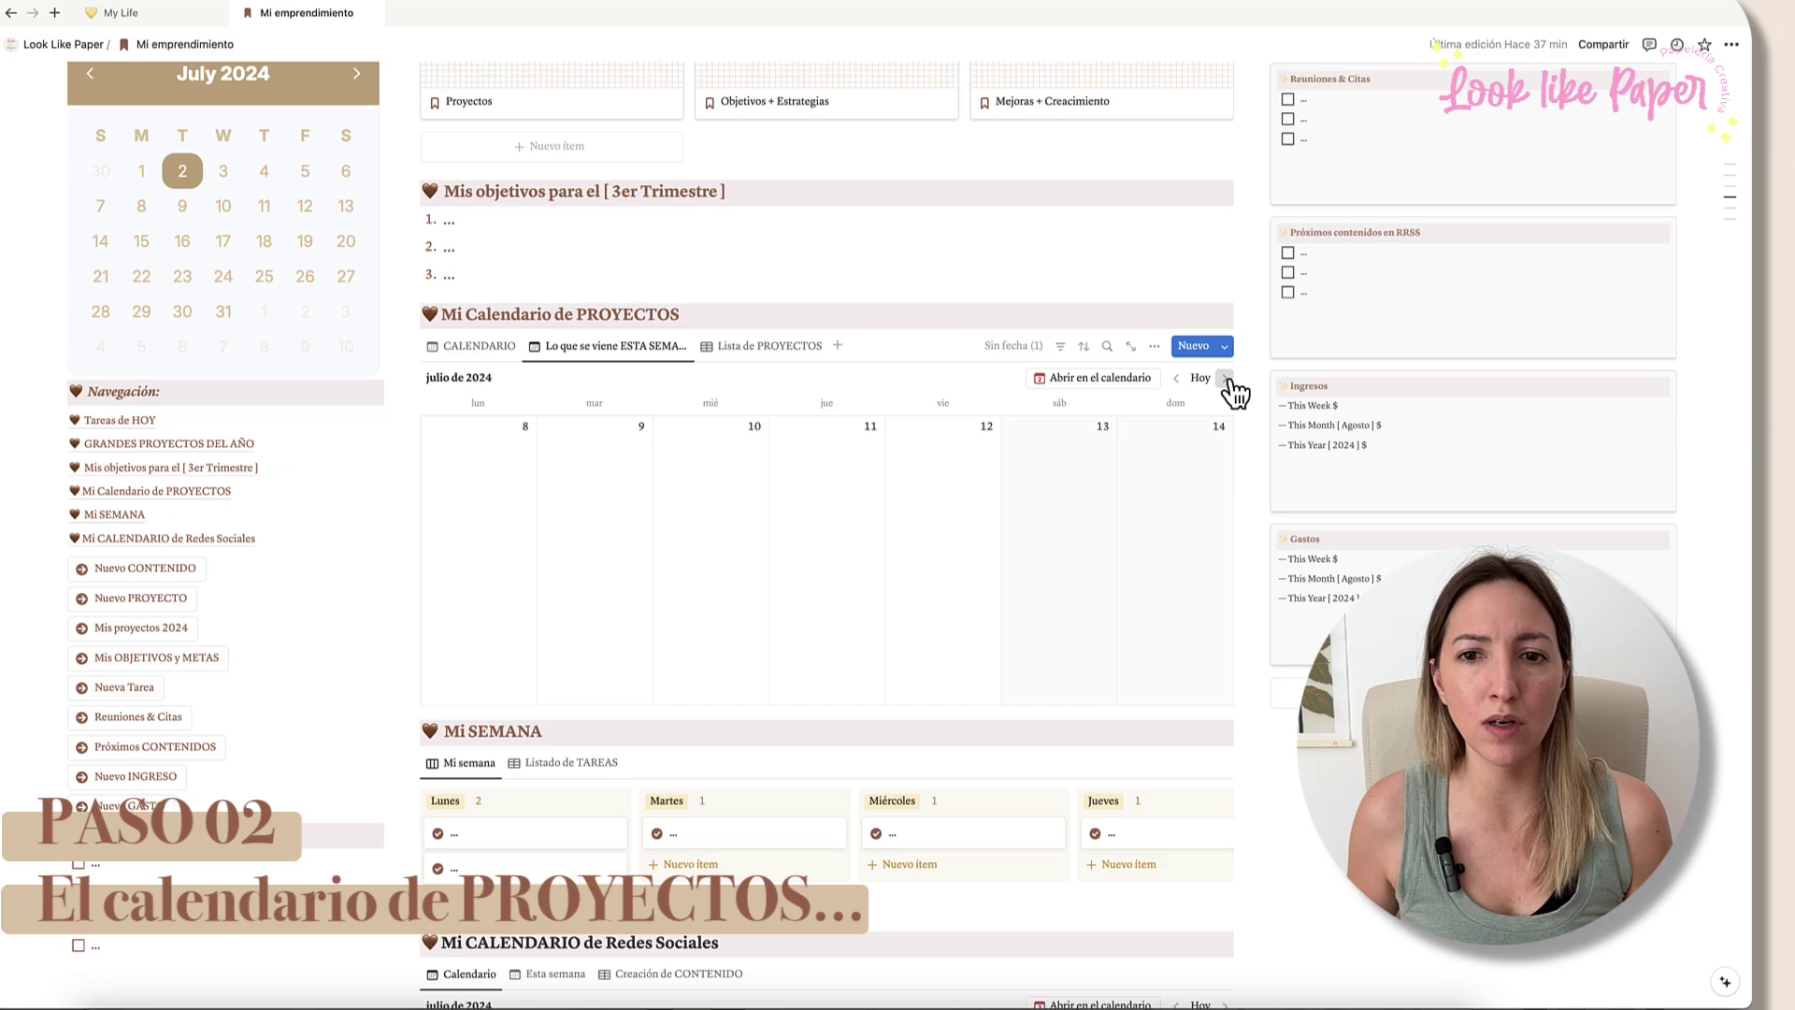
left_click(1227, 377)
left_click(1227, 377)
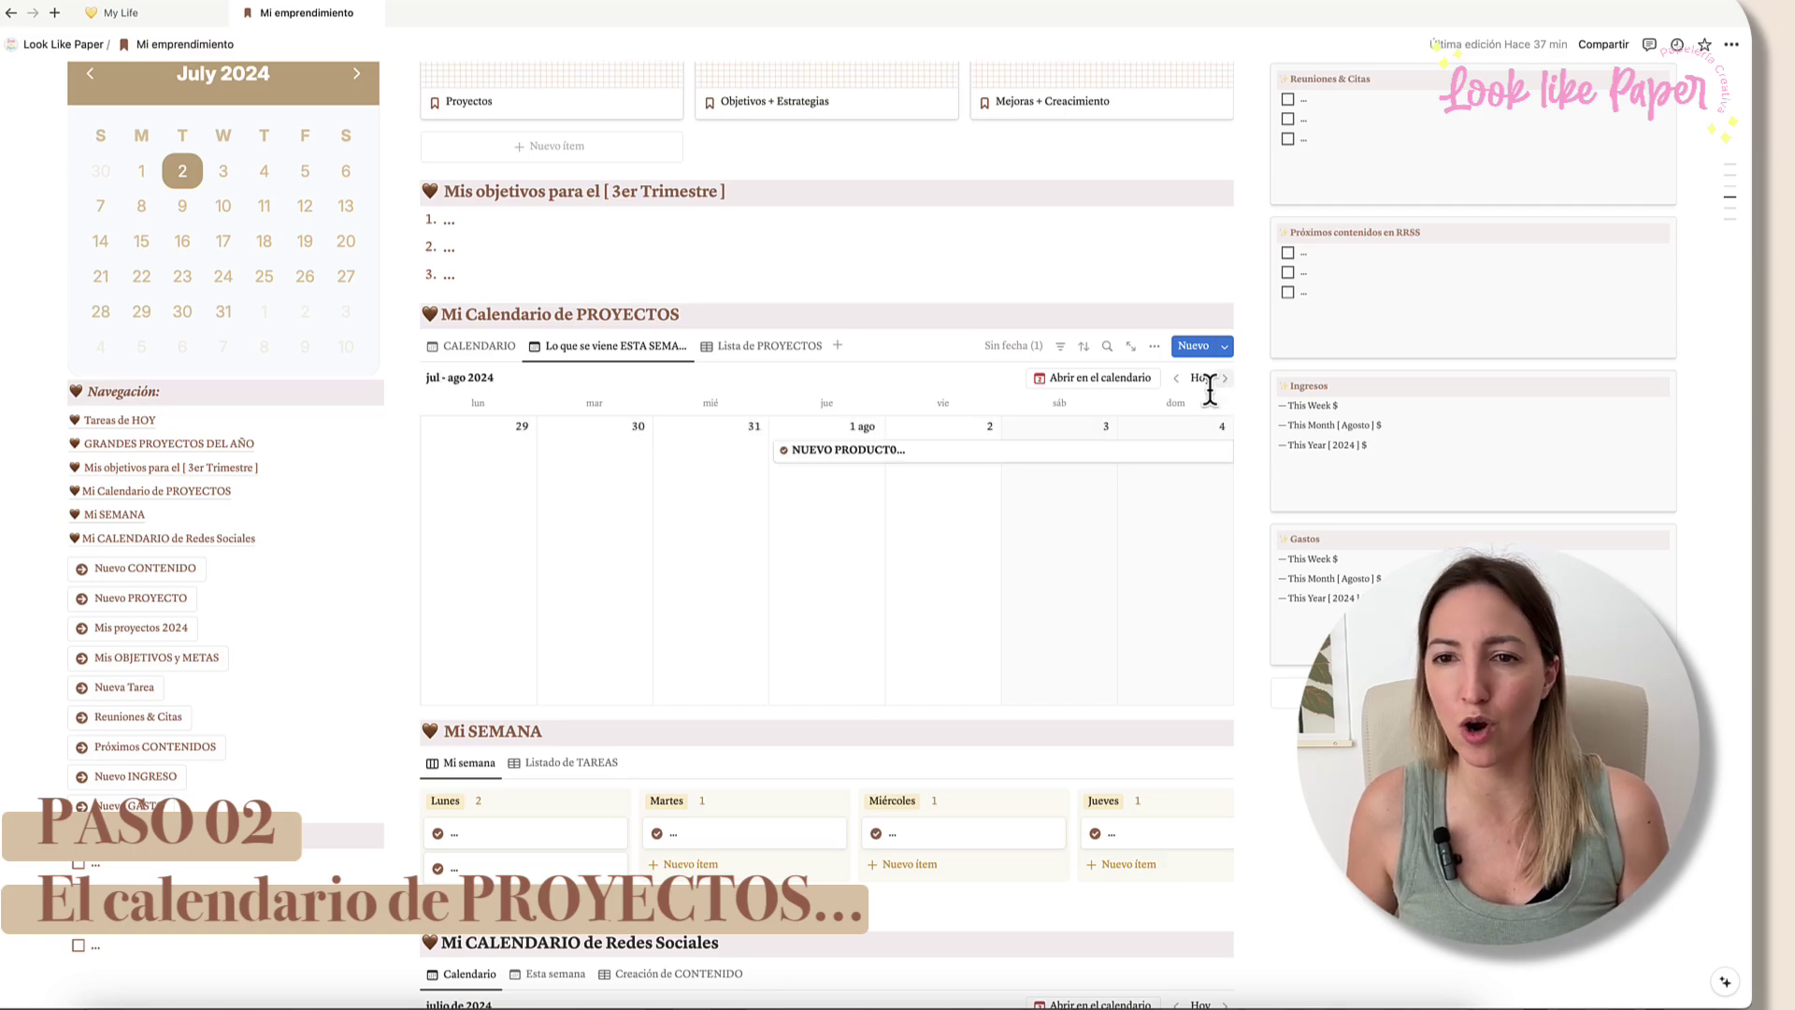
left_click(1177, 378)
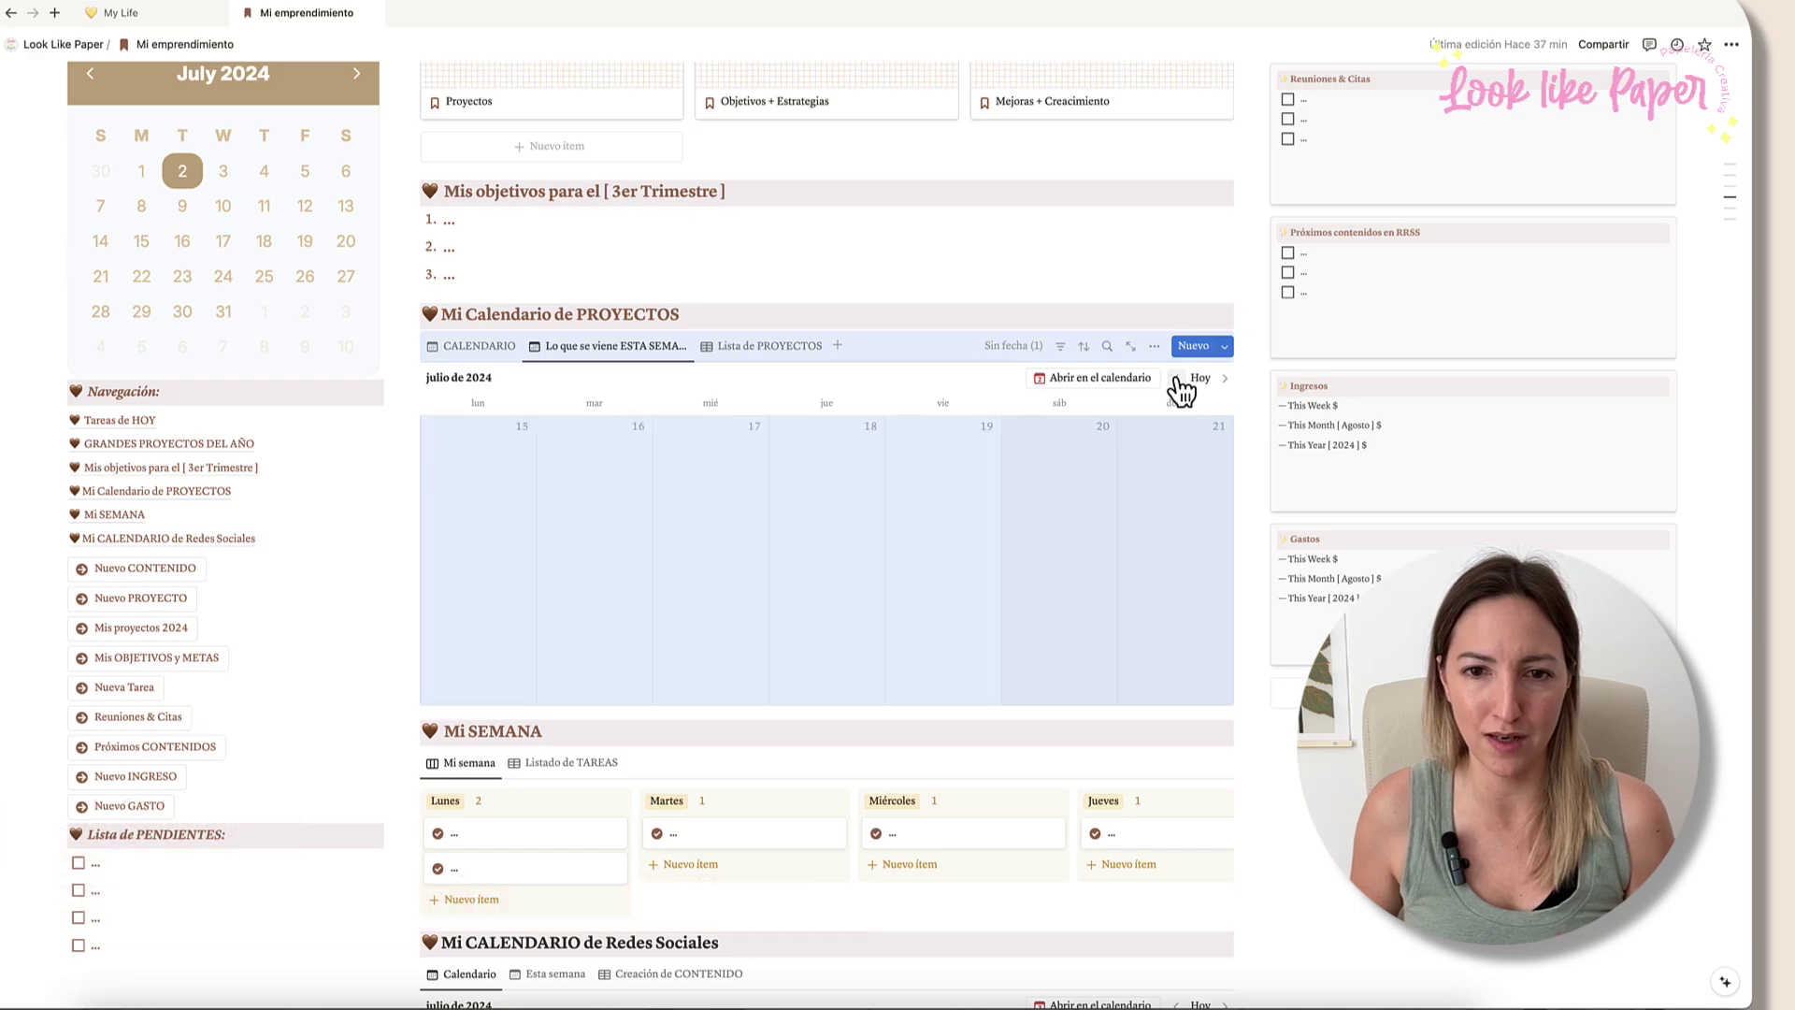
Step: Review the Mis objetivos para el [ 3er Trimestre ] section and the yearly project cards above it
left_click(1176, 378)
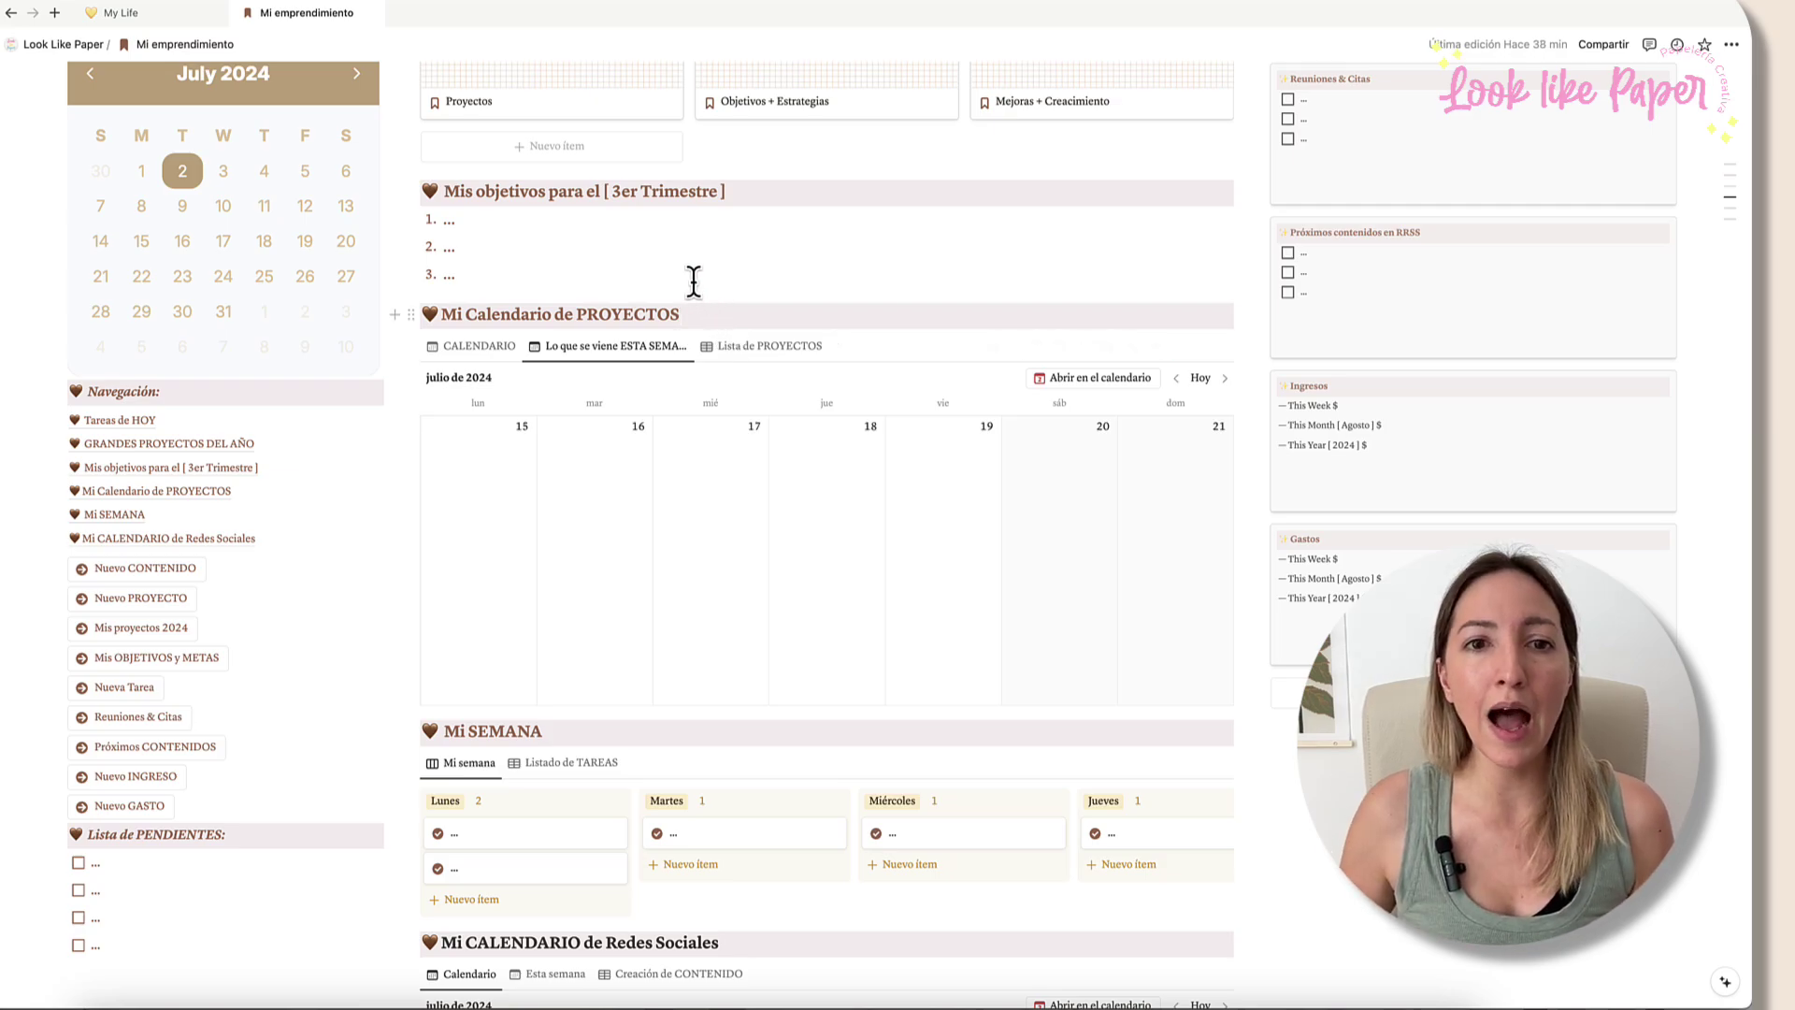
scroll(693, 280, "up", 1)
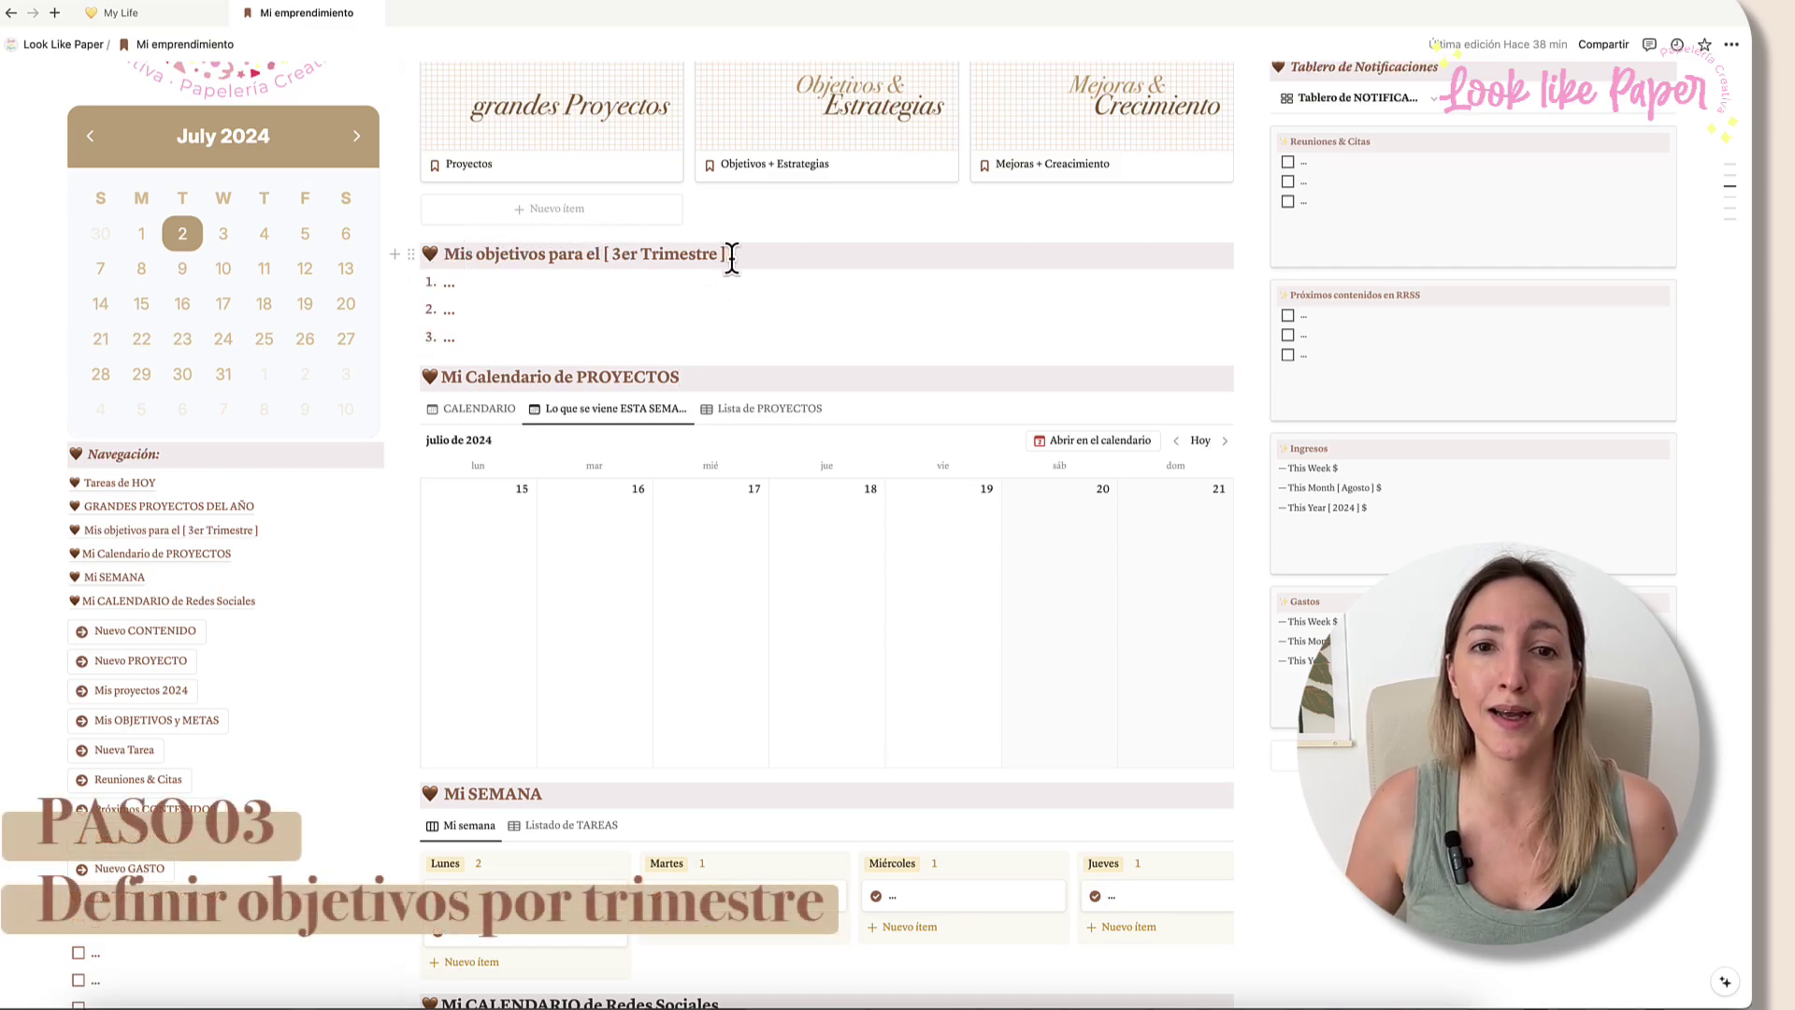
left_click_drag(609, 254, 723, 255)
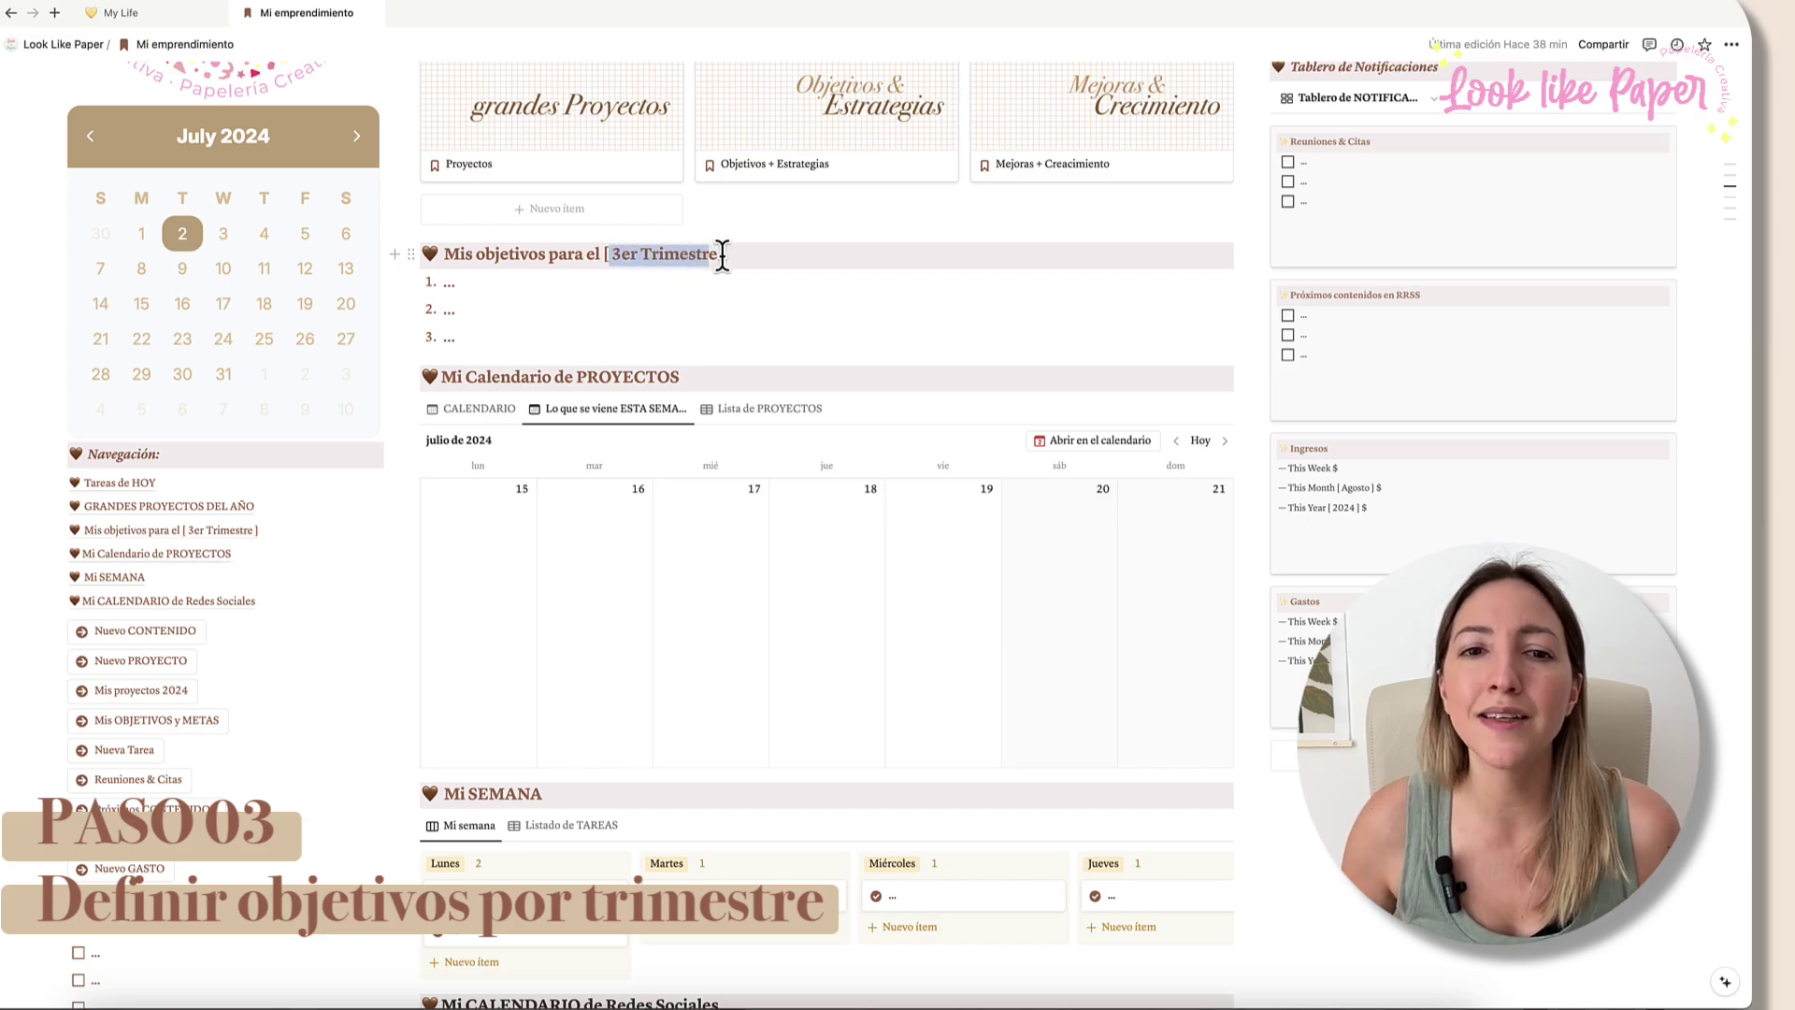
left_click(533, 278)
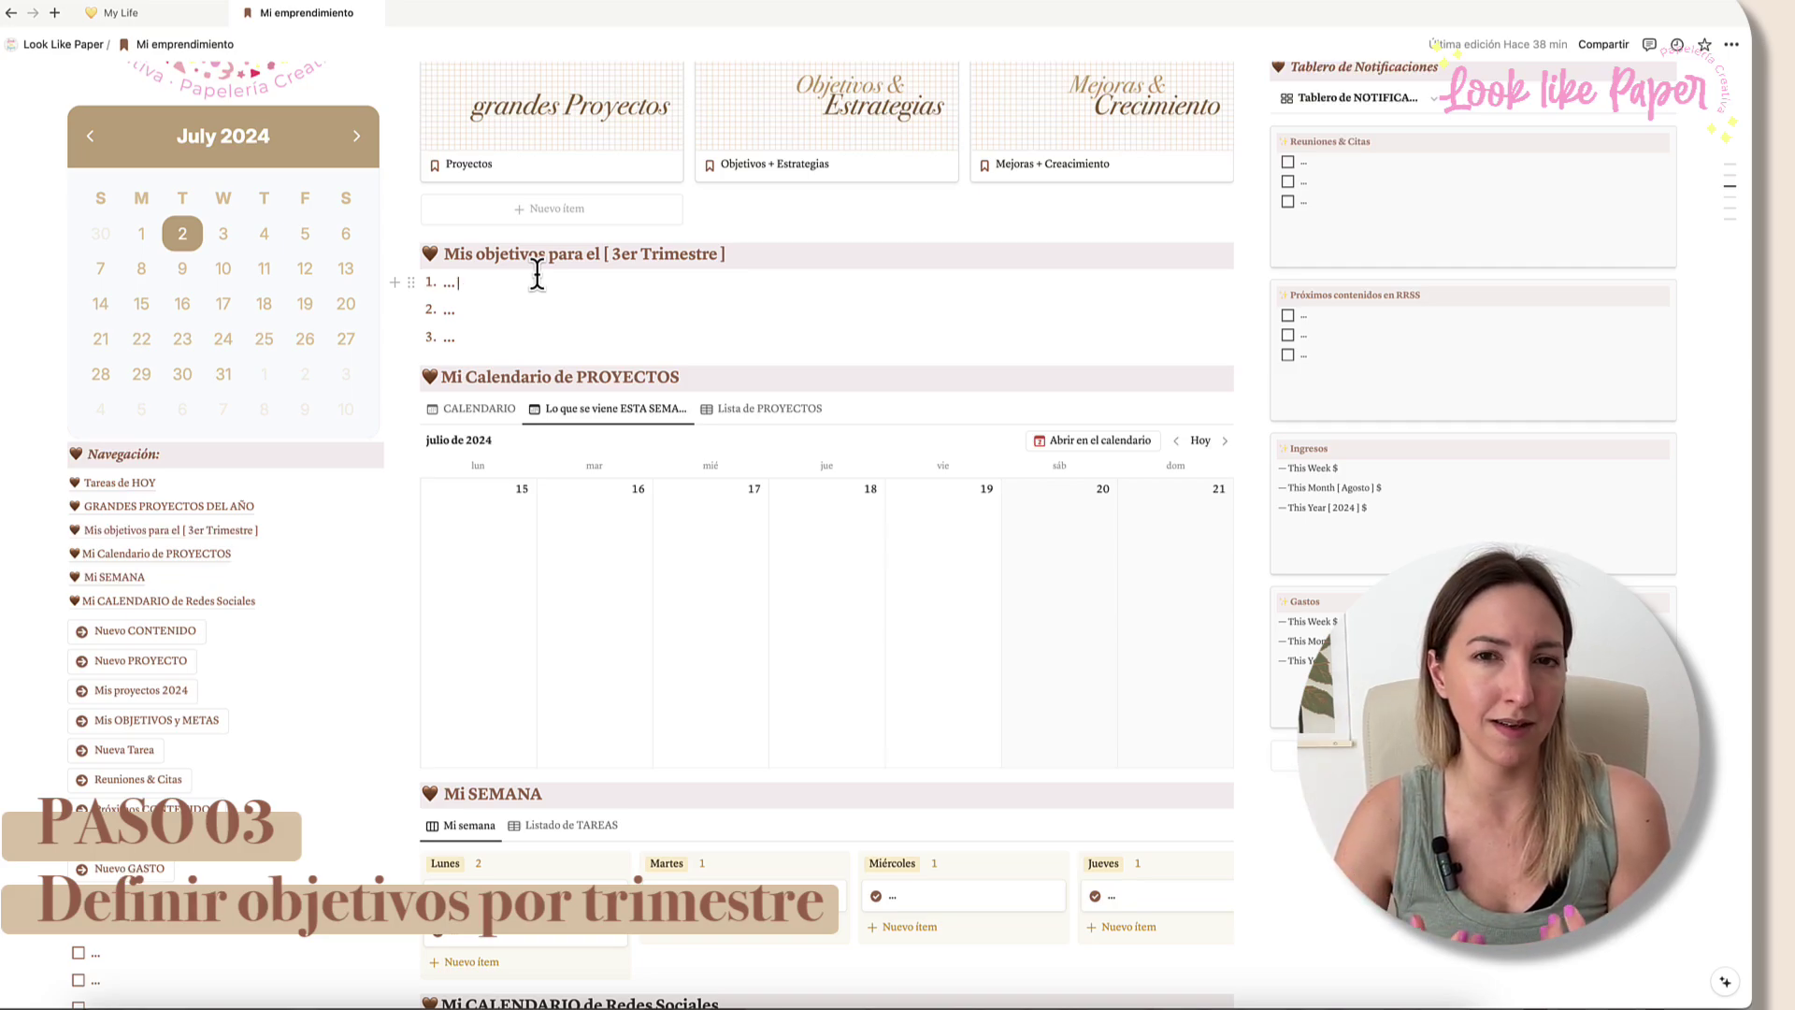
scroll(537, 276, "up", 3)
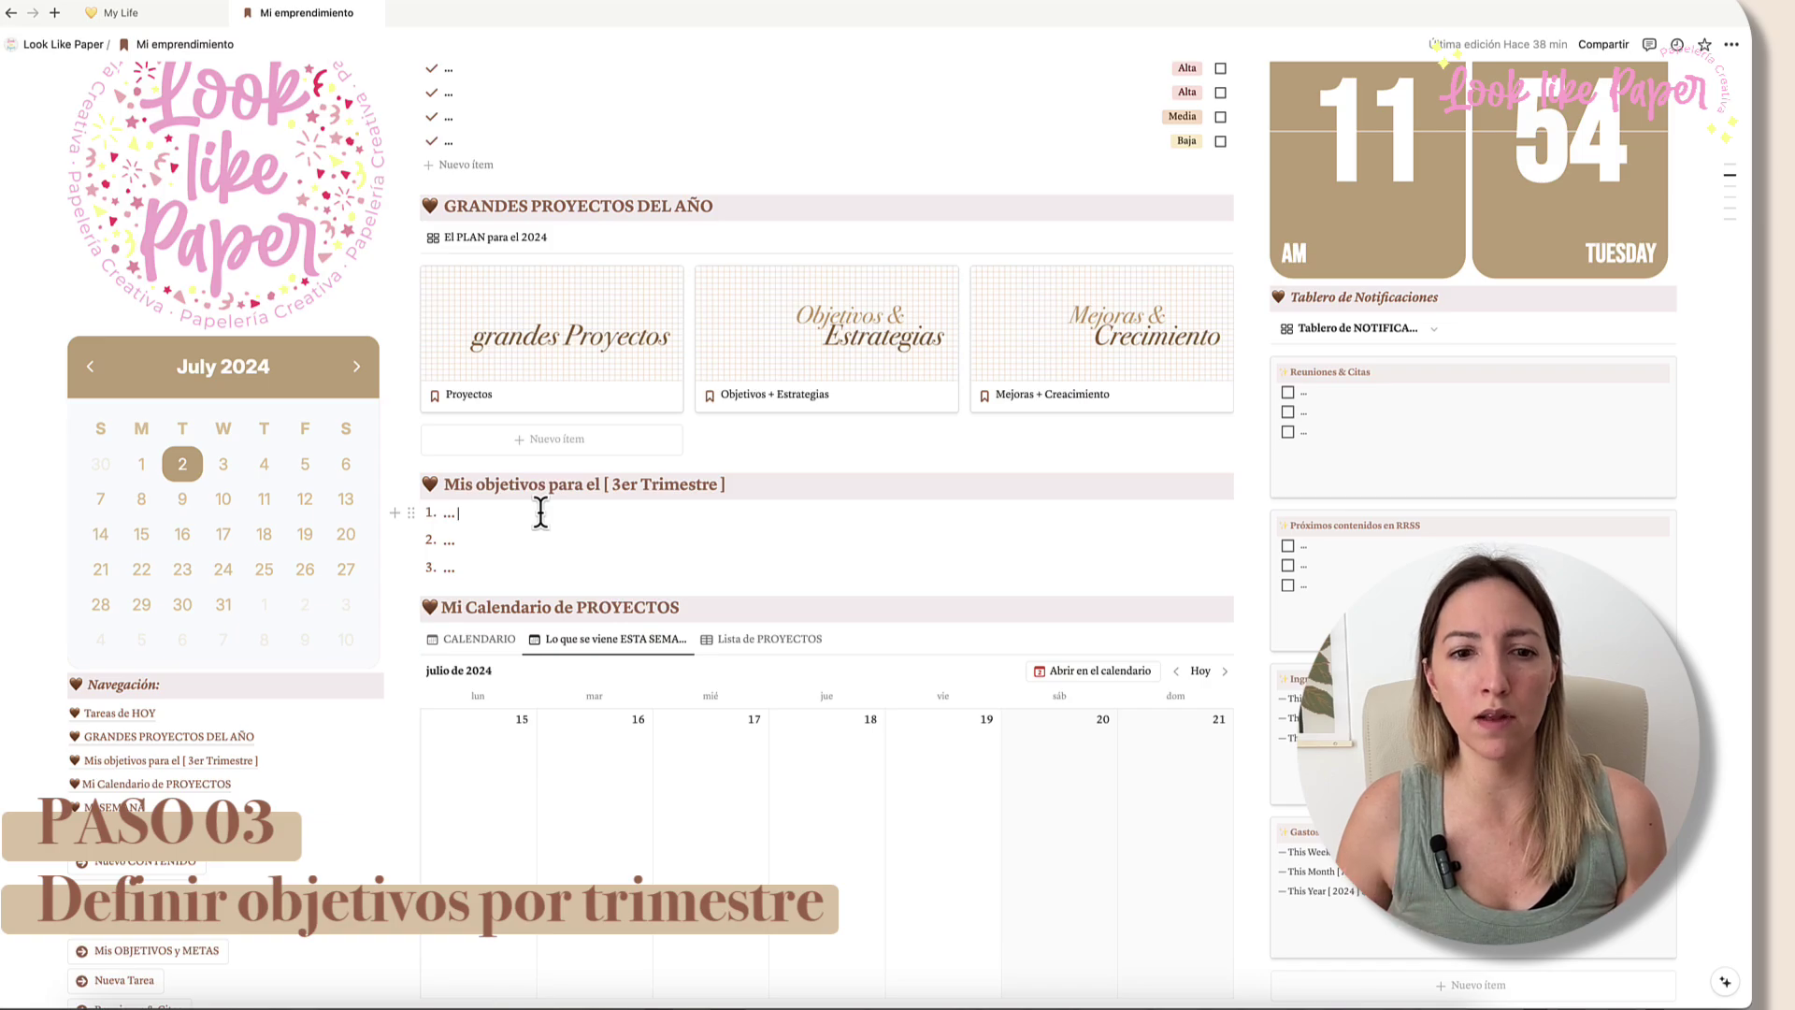
scroll(540, 511, "down", 1)
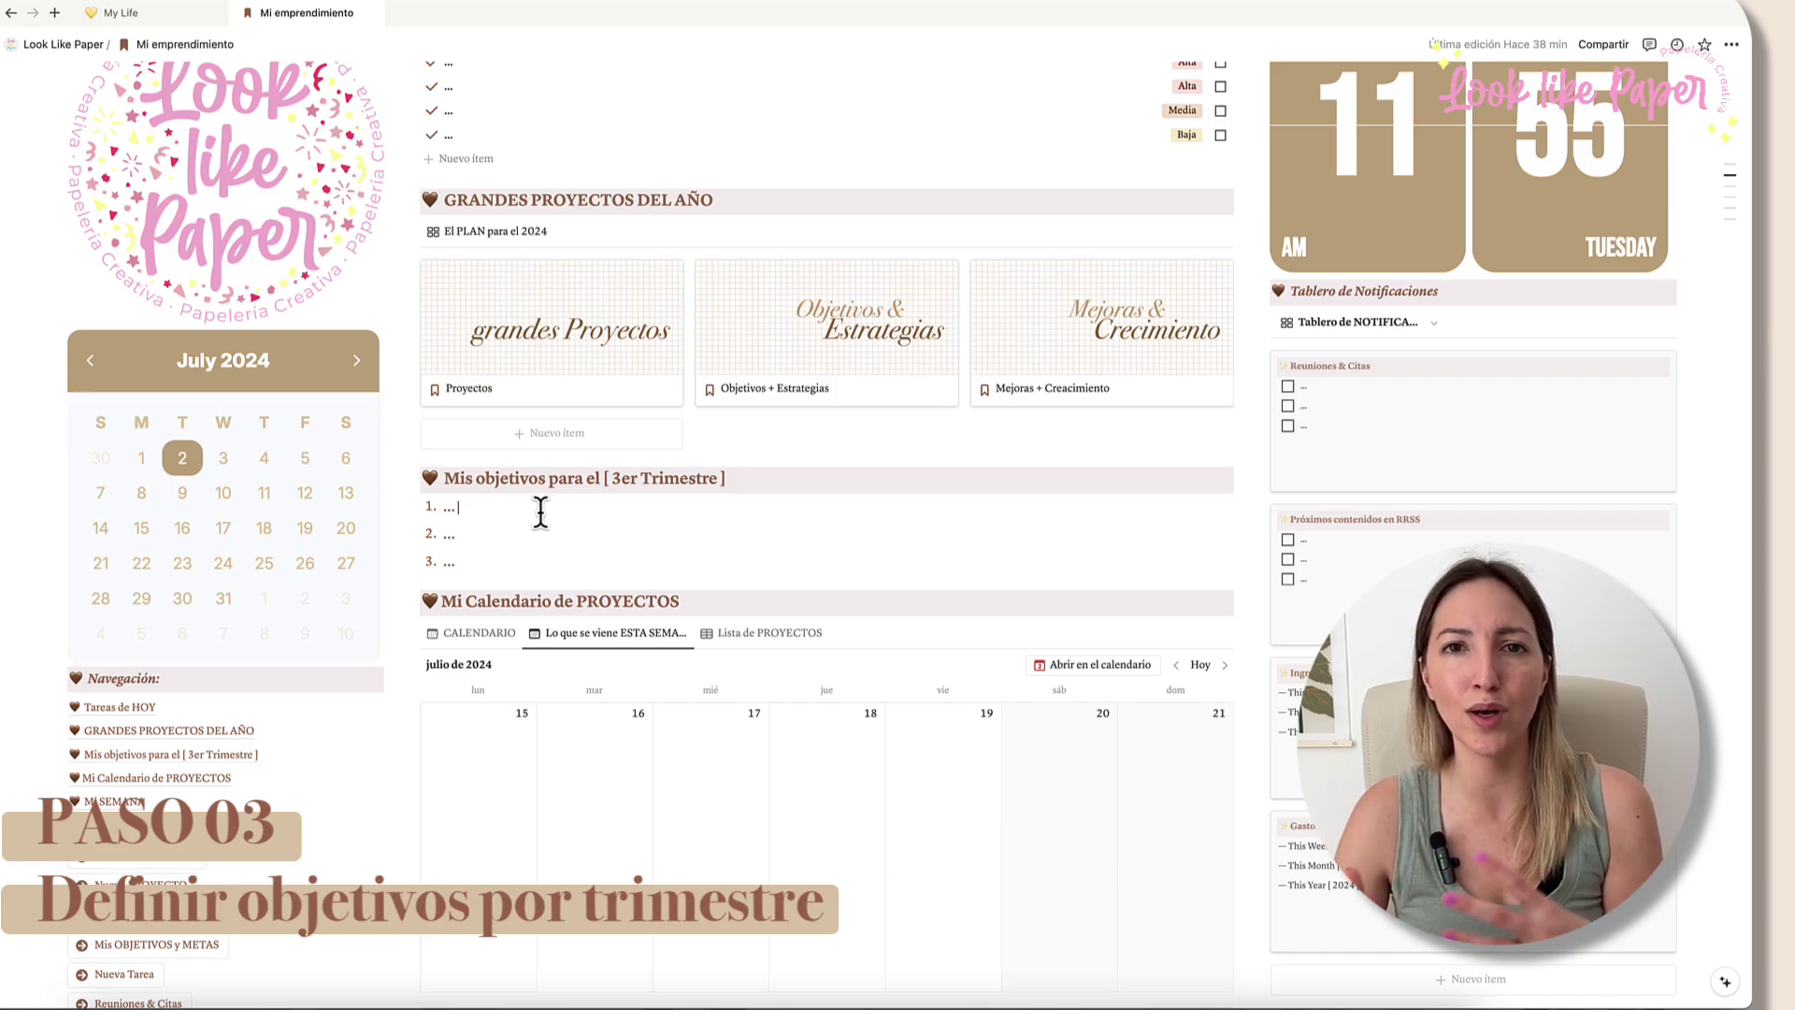
left_click(540, 513)
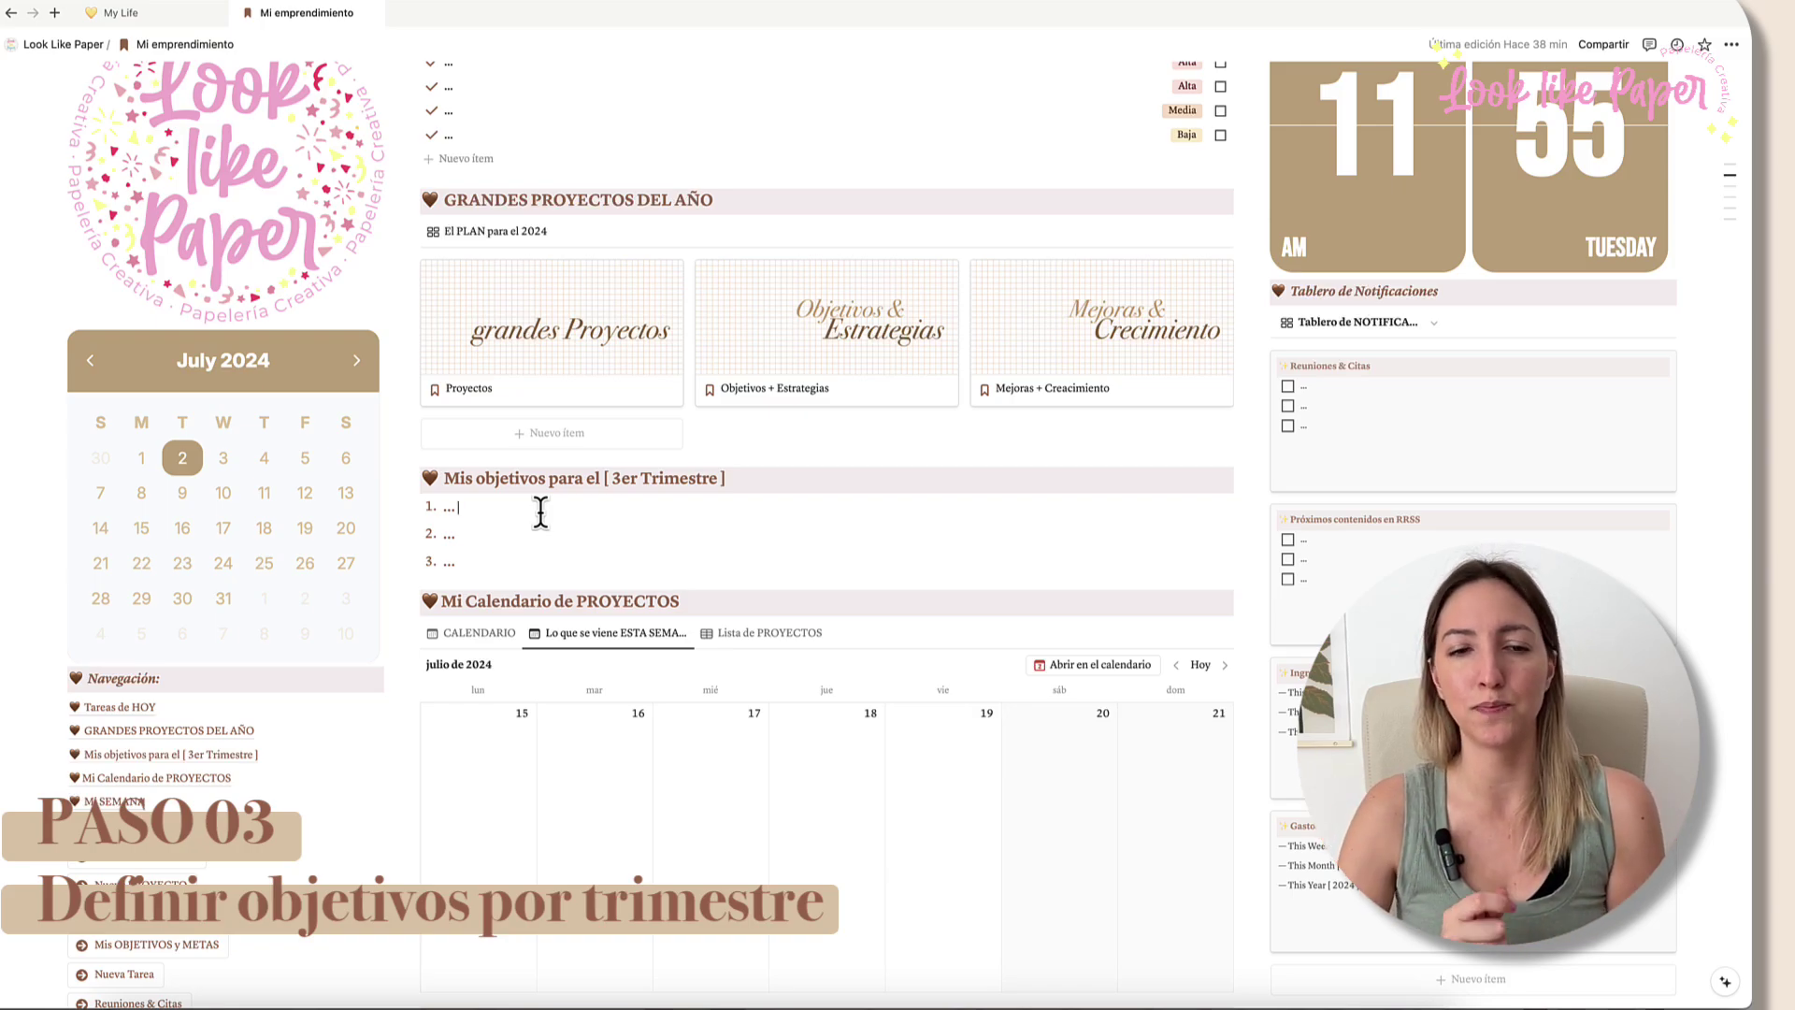
scroll(541, 513, "up", 3)
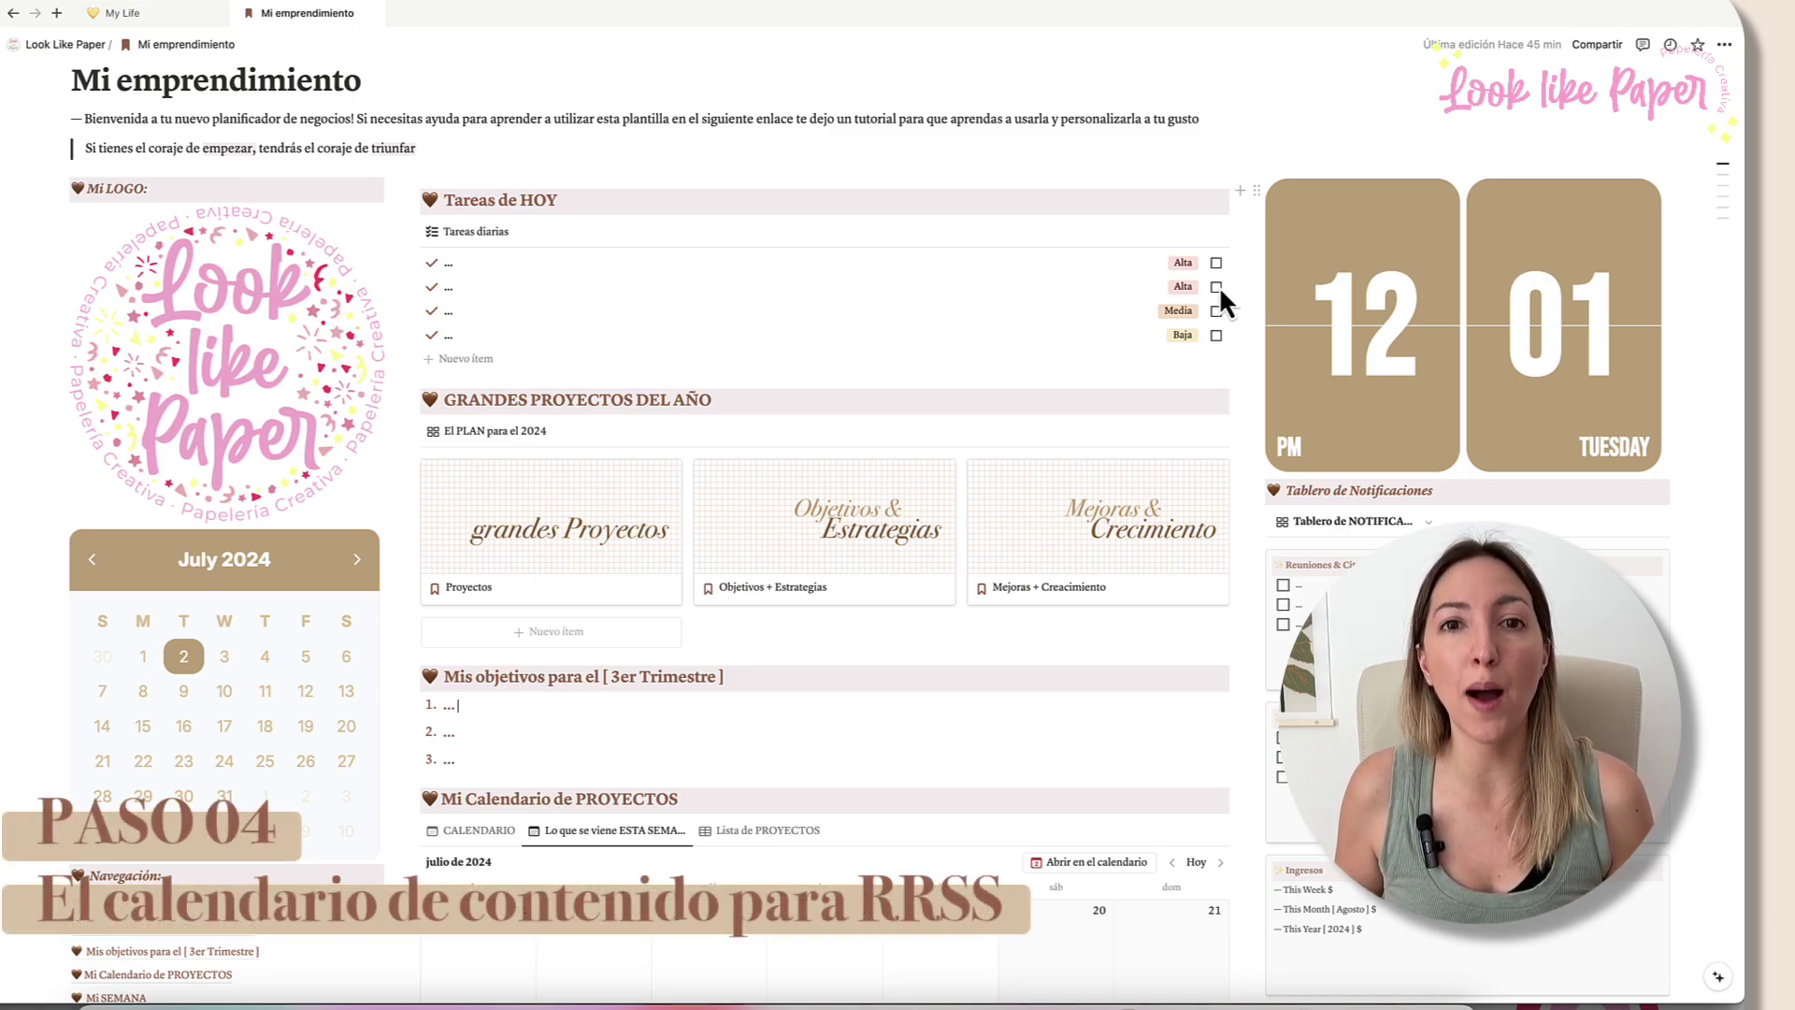
Step: Duplicate the Tiktok page listed below Mi CALENDARIO de Redes Sociales
scroll(1219, 285, "down", 3)
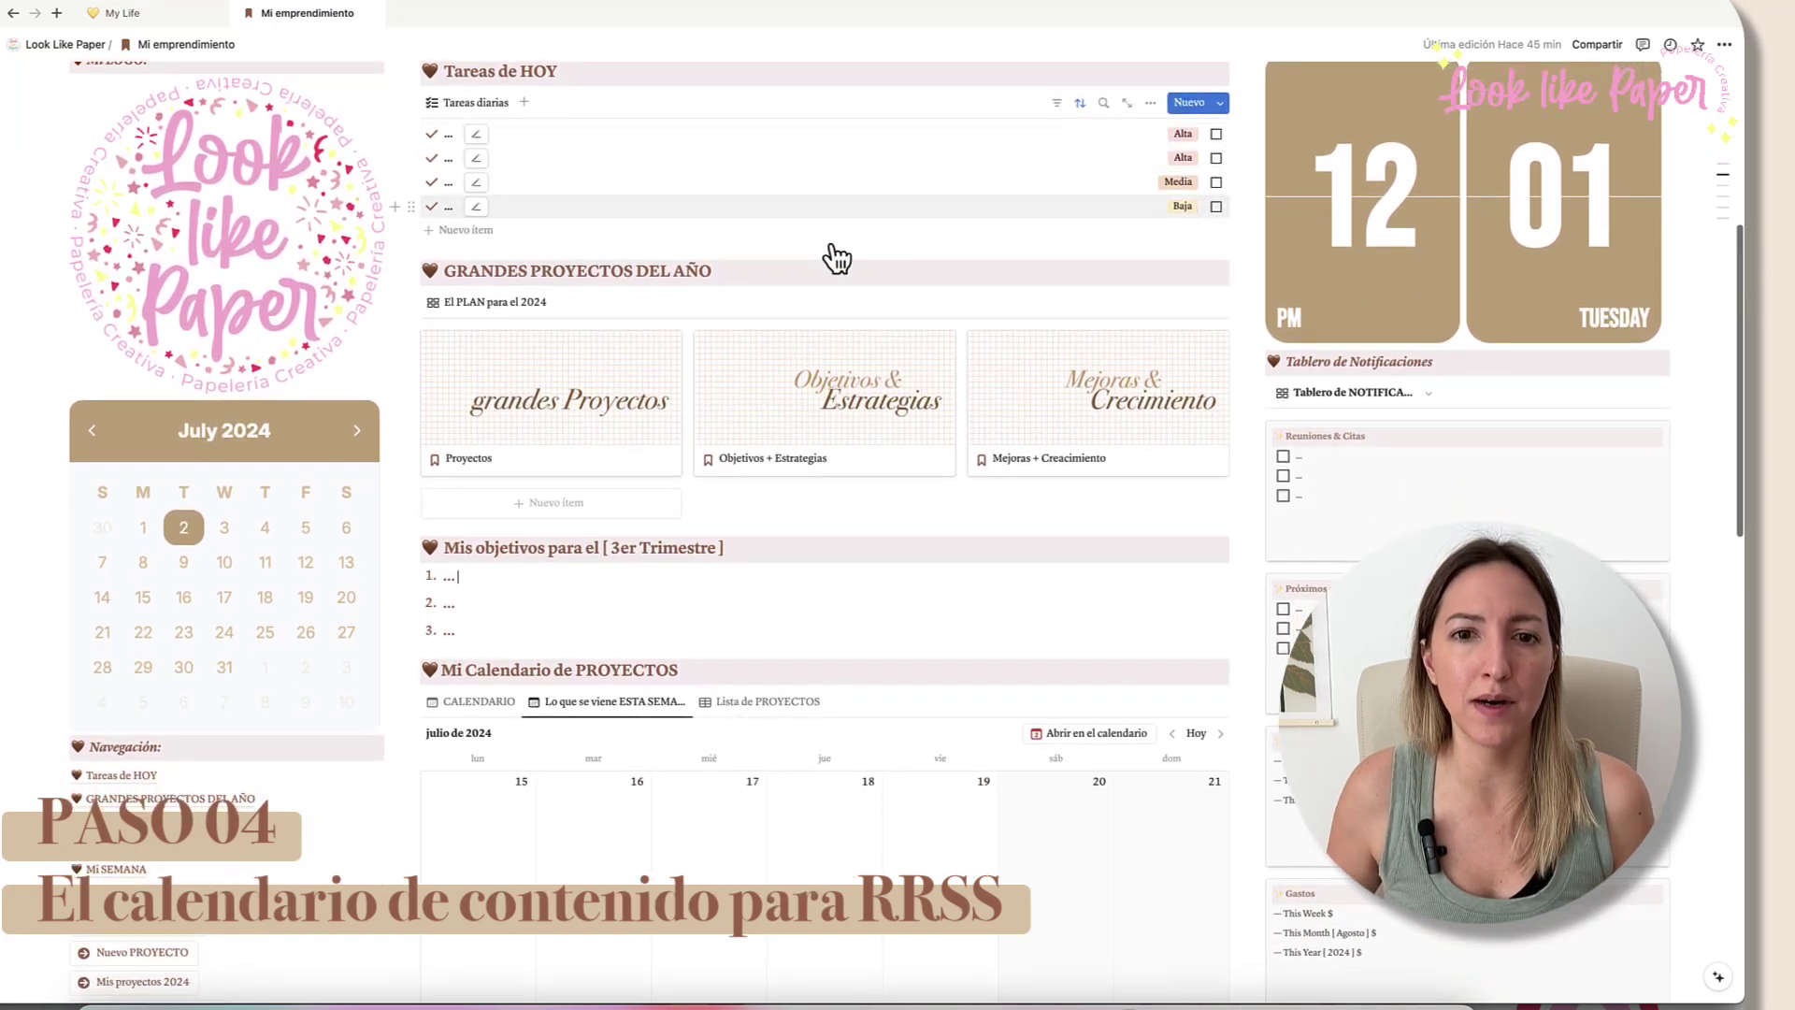
scroll(839, 249, "down", 10)
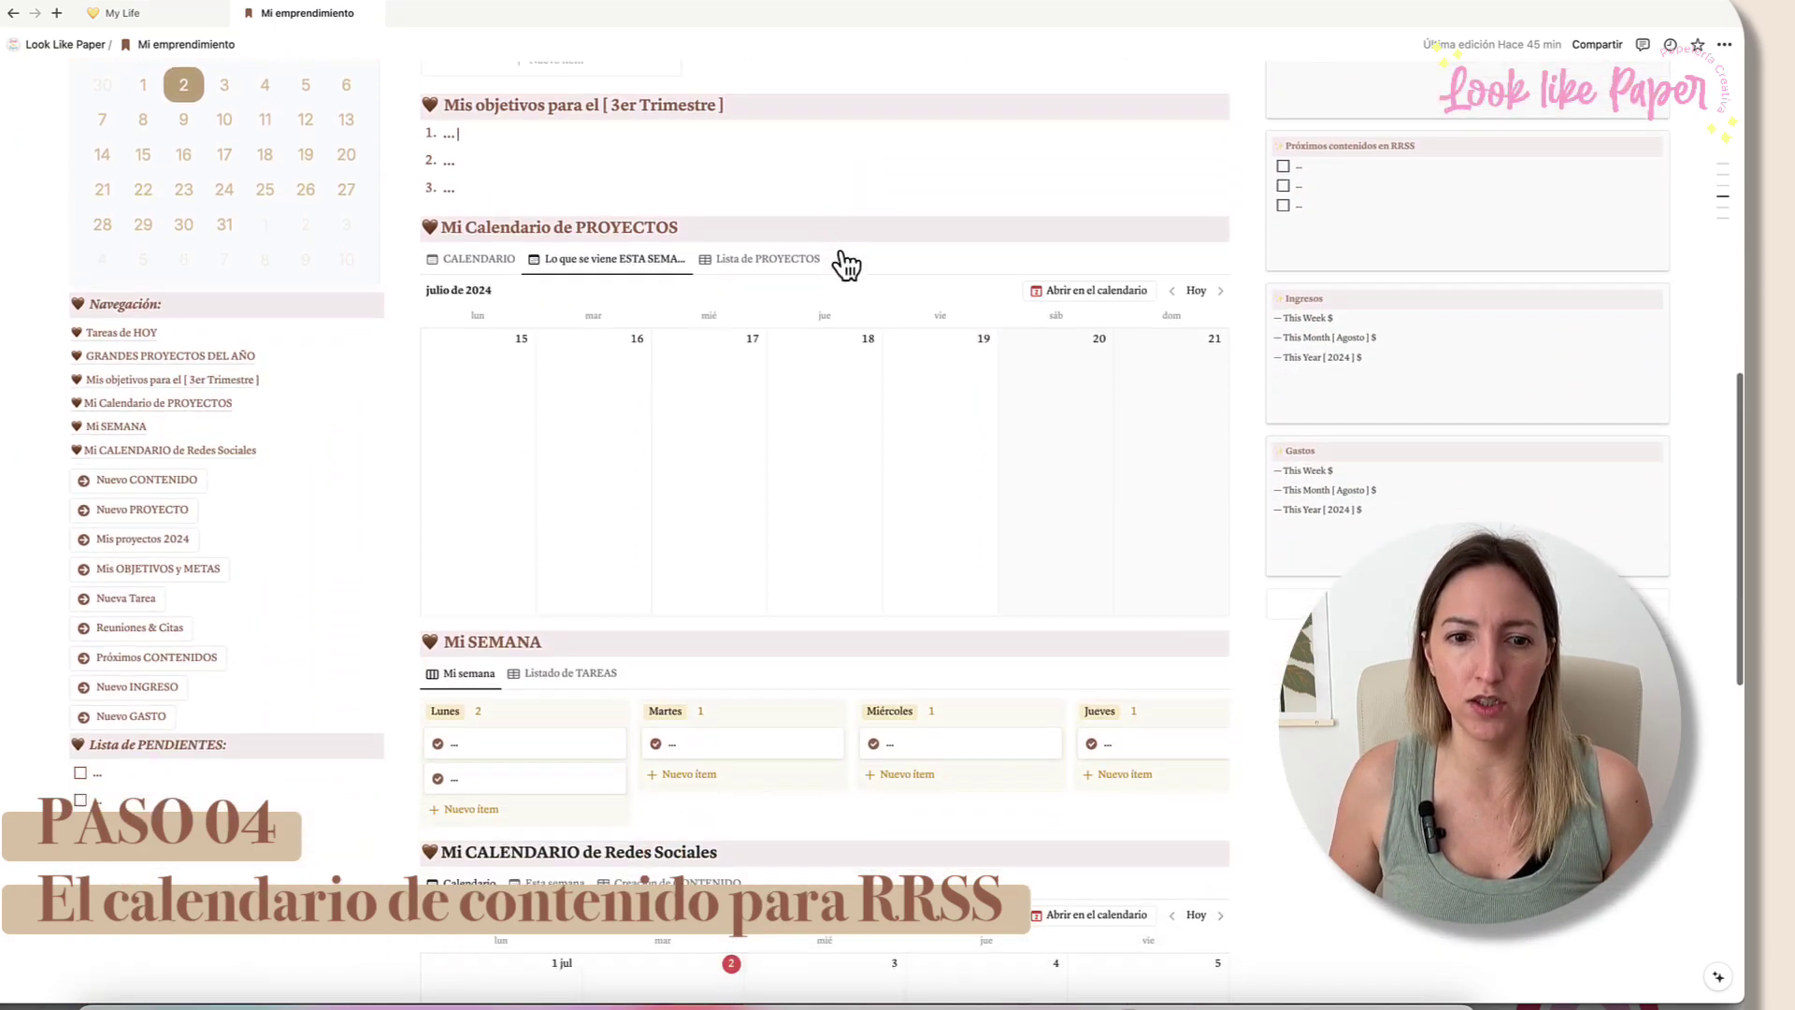
scroll(839, 249, "down", 6)
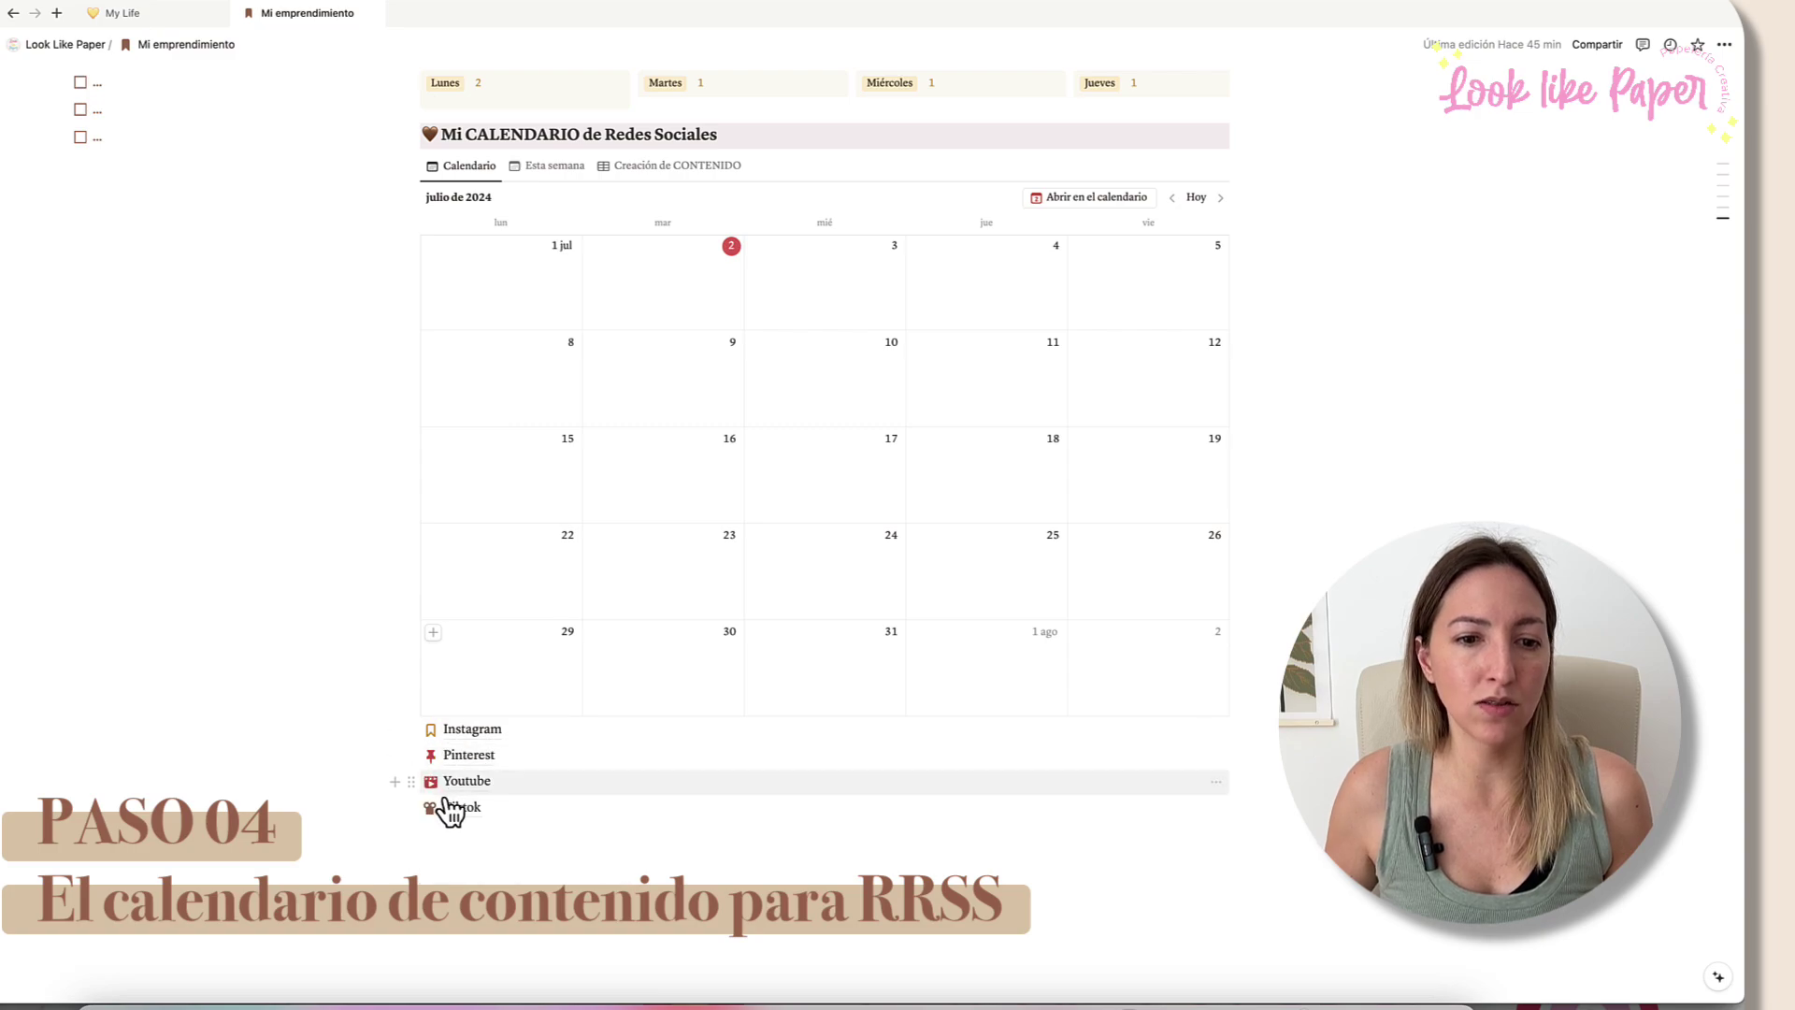
mouse_move(524, 743)
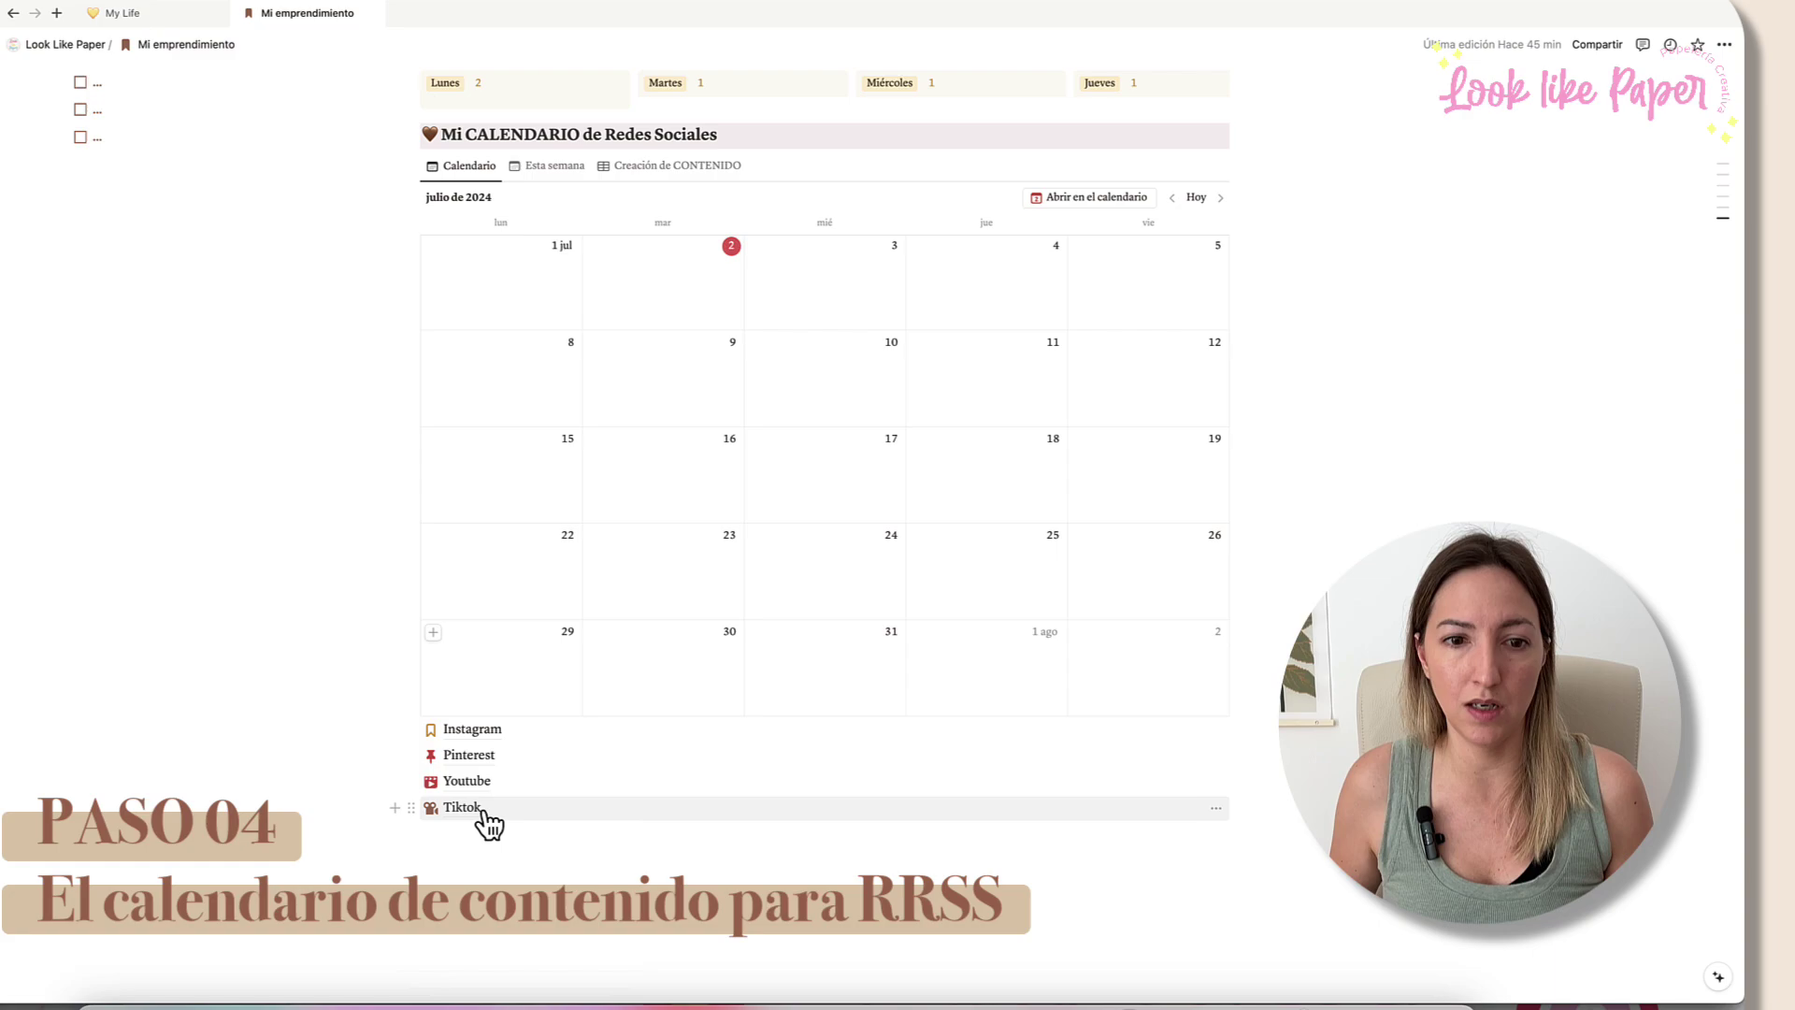
mouse_move(503, 809)
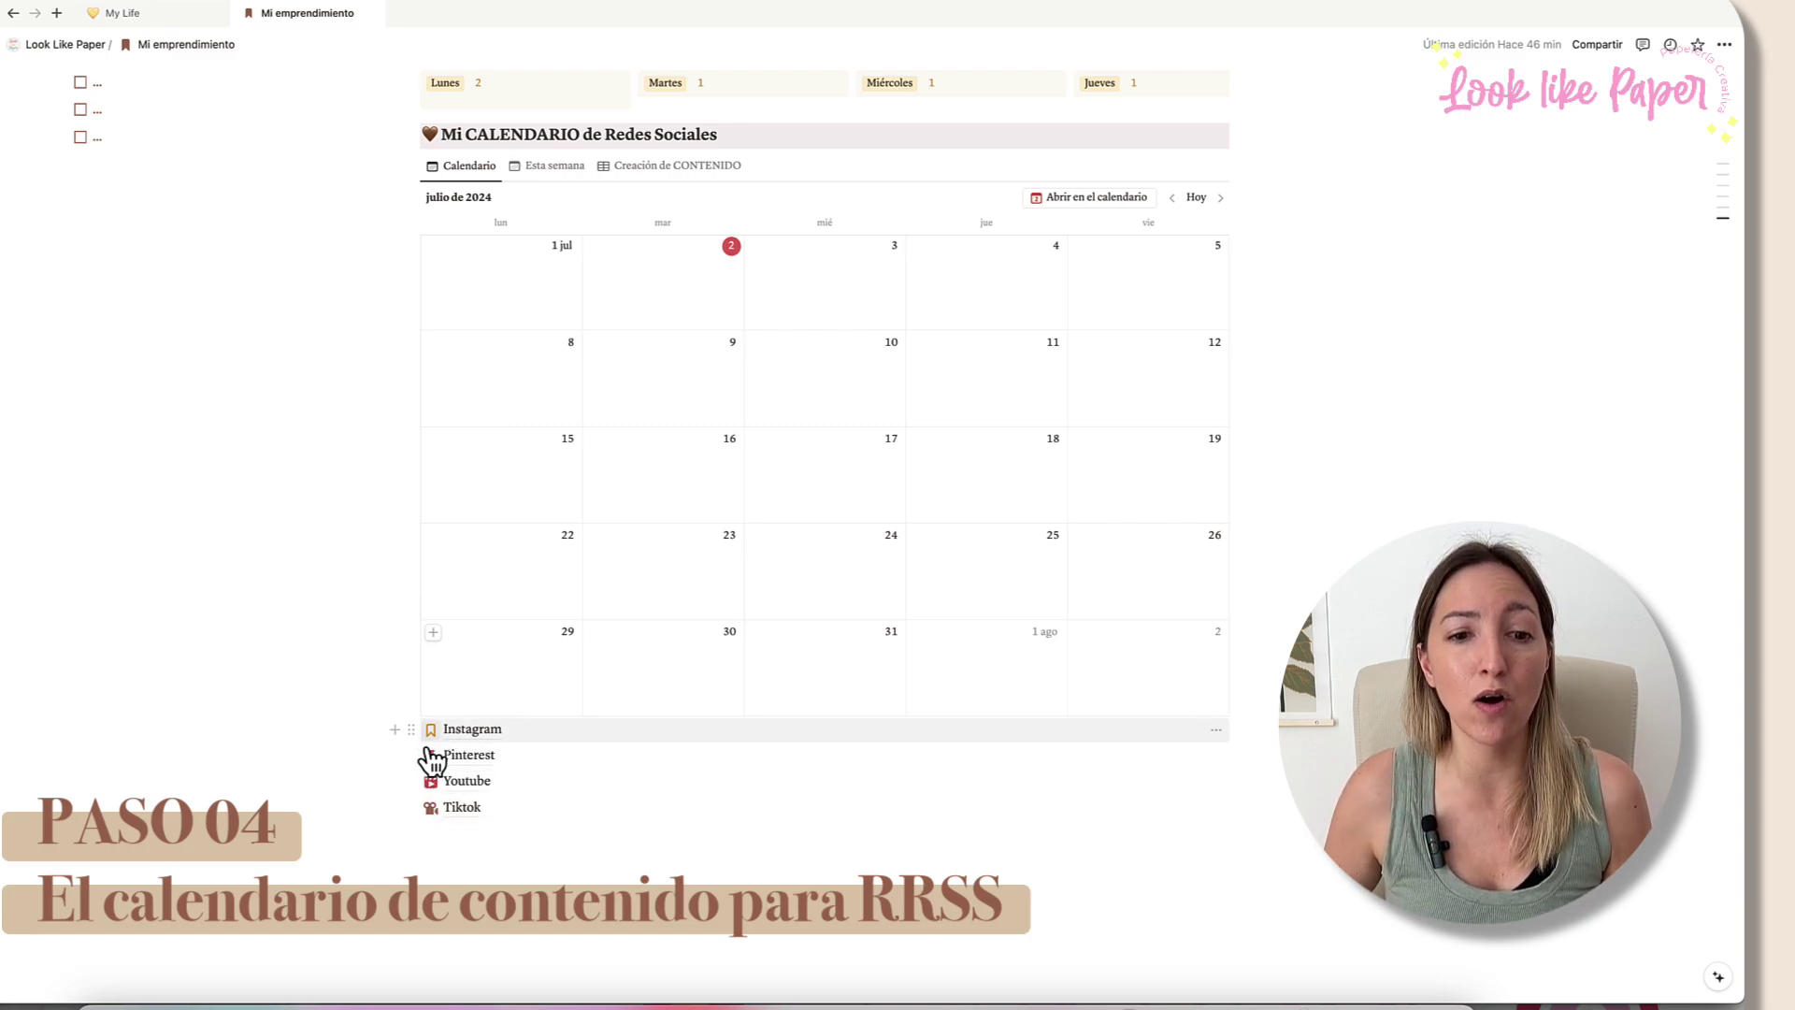
mouse_move(470, 740)
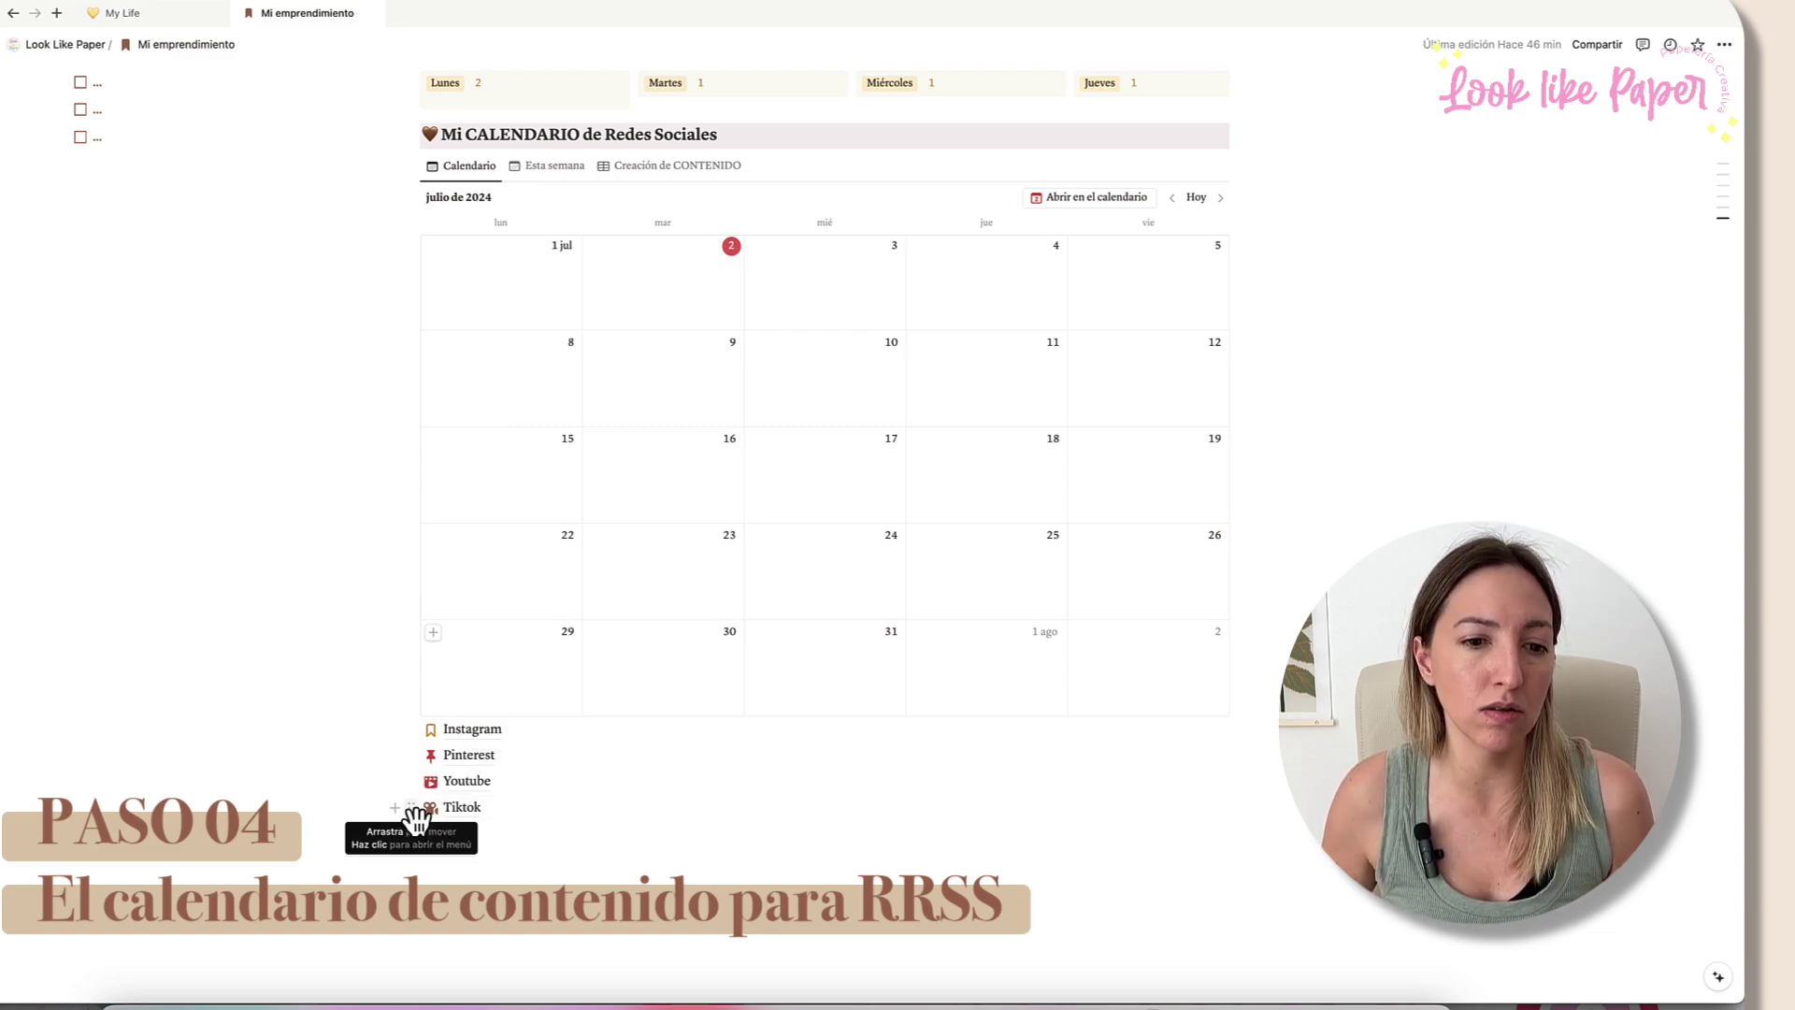
left_click(410, 809)
left_click(258, 691)
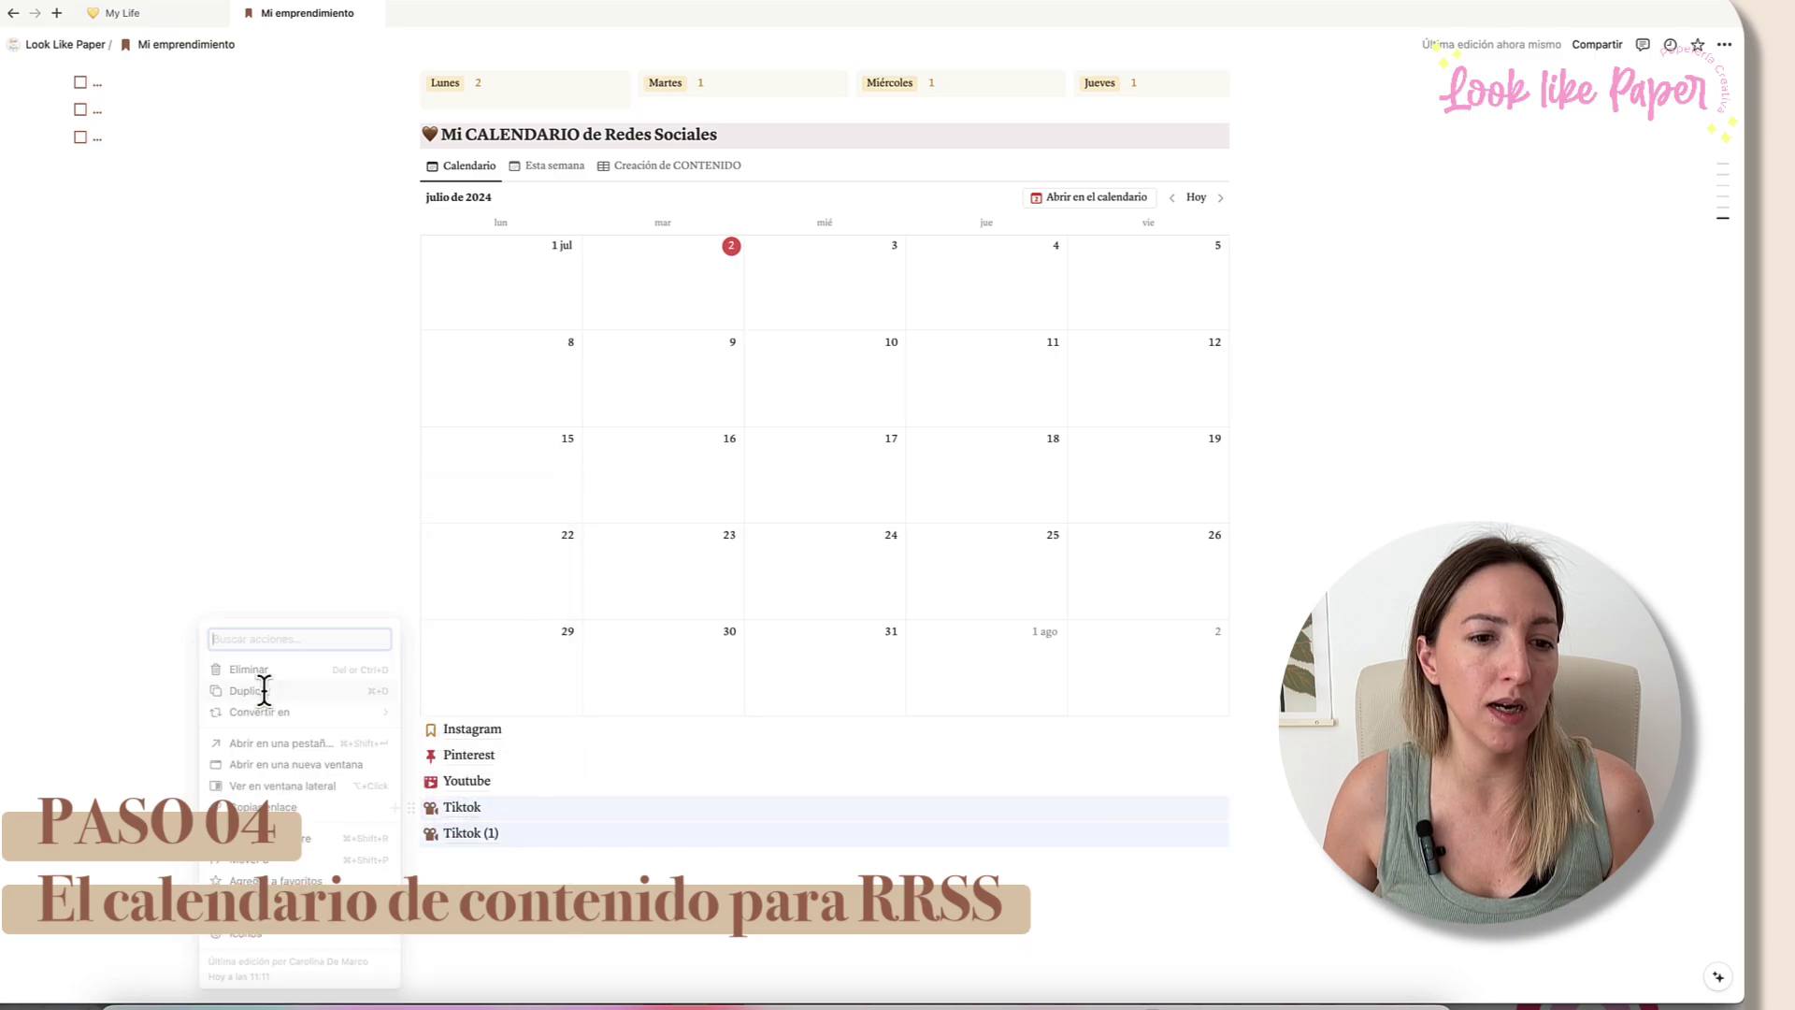
Step: Look over the duplicated Tiktok page and return to the page list in Mi emprendimiento
left_click(473, 835)
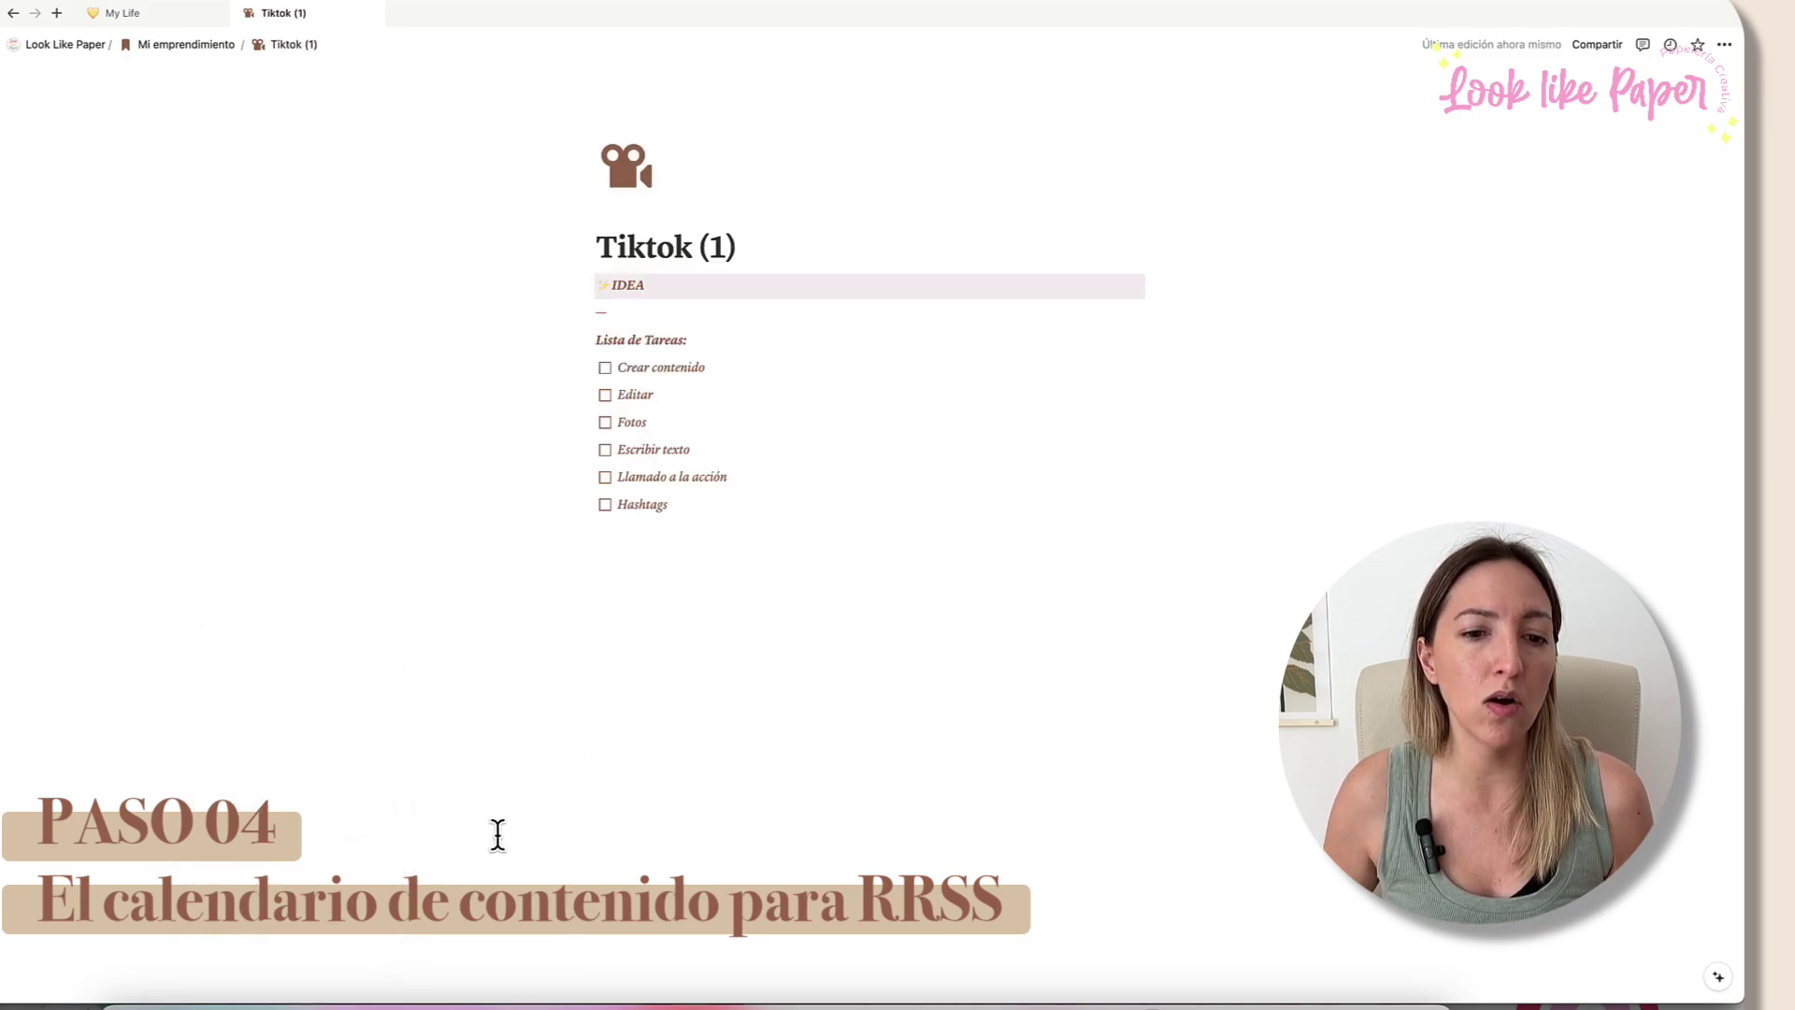
left_click(180, 47)
scroll(549, 533, "down", 15)
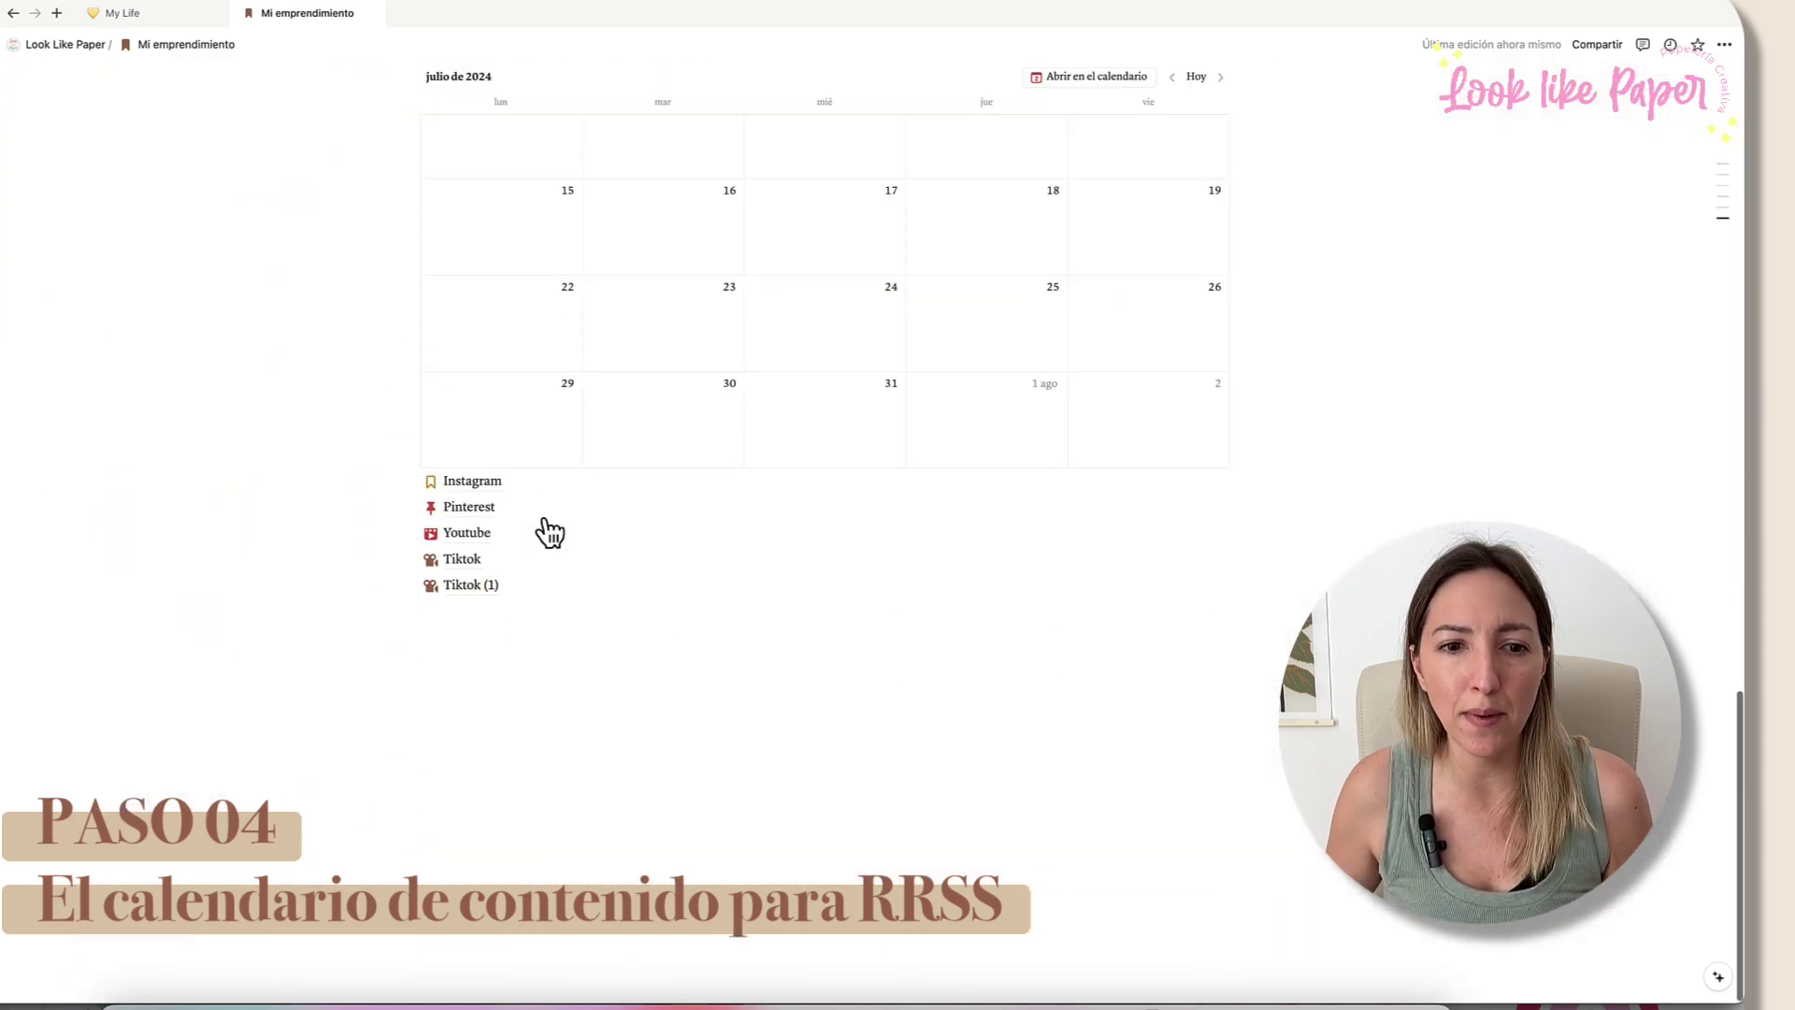
mouse_move(474, 599)
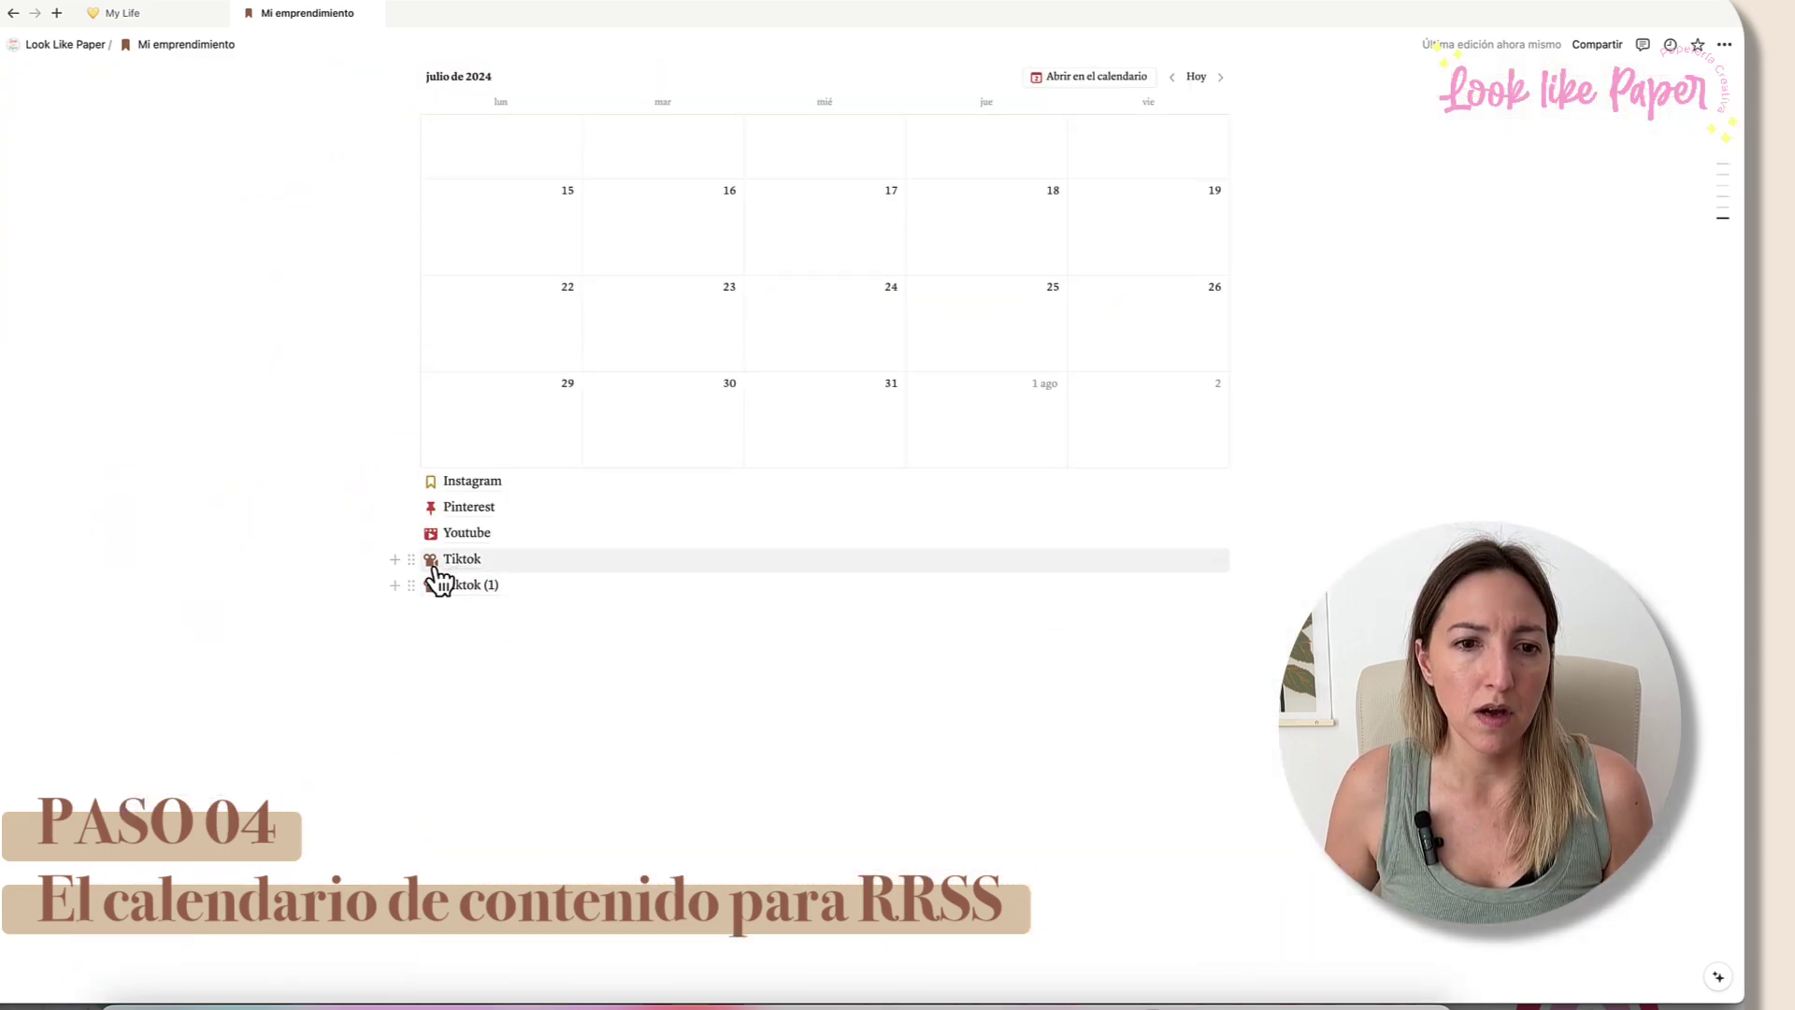
Step: Open the duplicated Tiktok page and rename it as E-mail
left_click(466, 586)
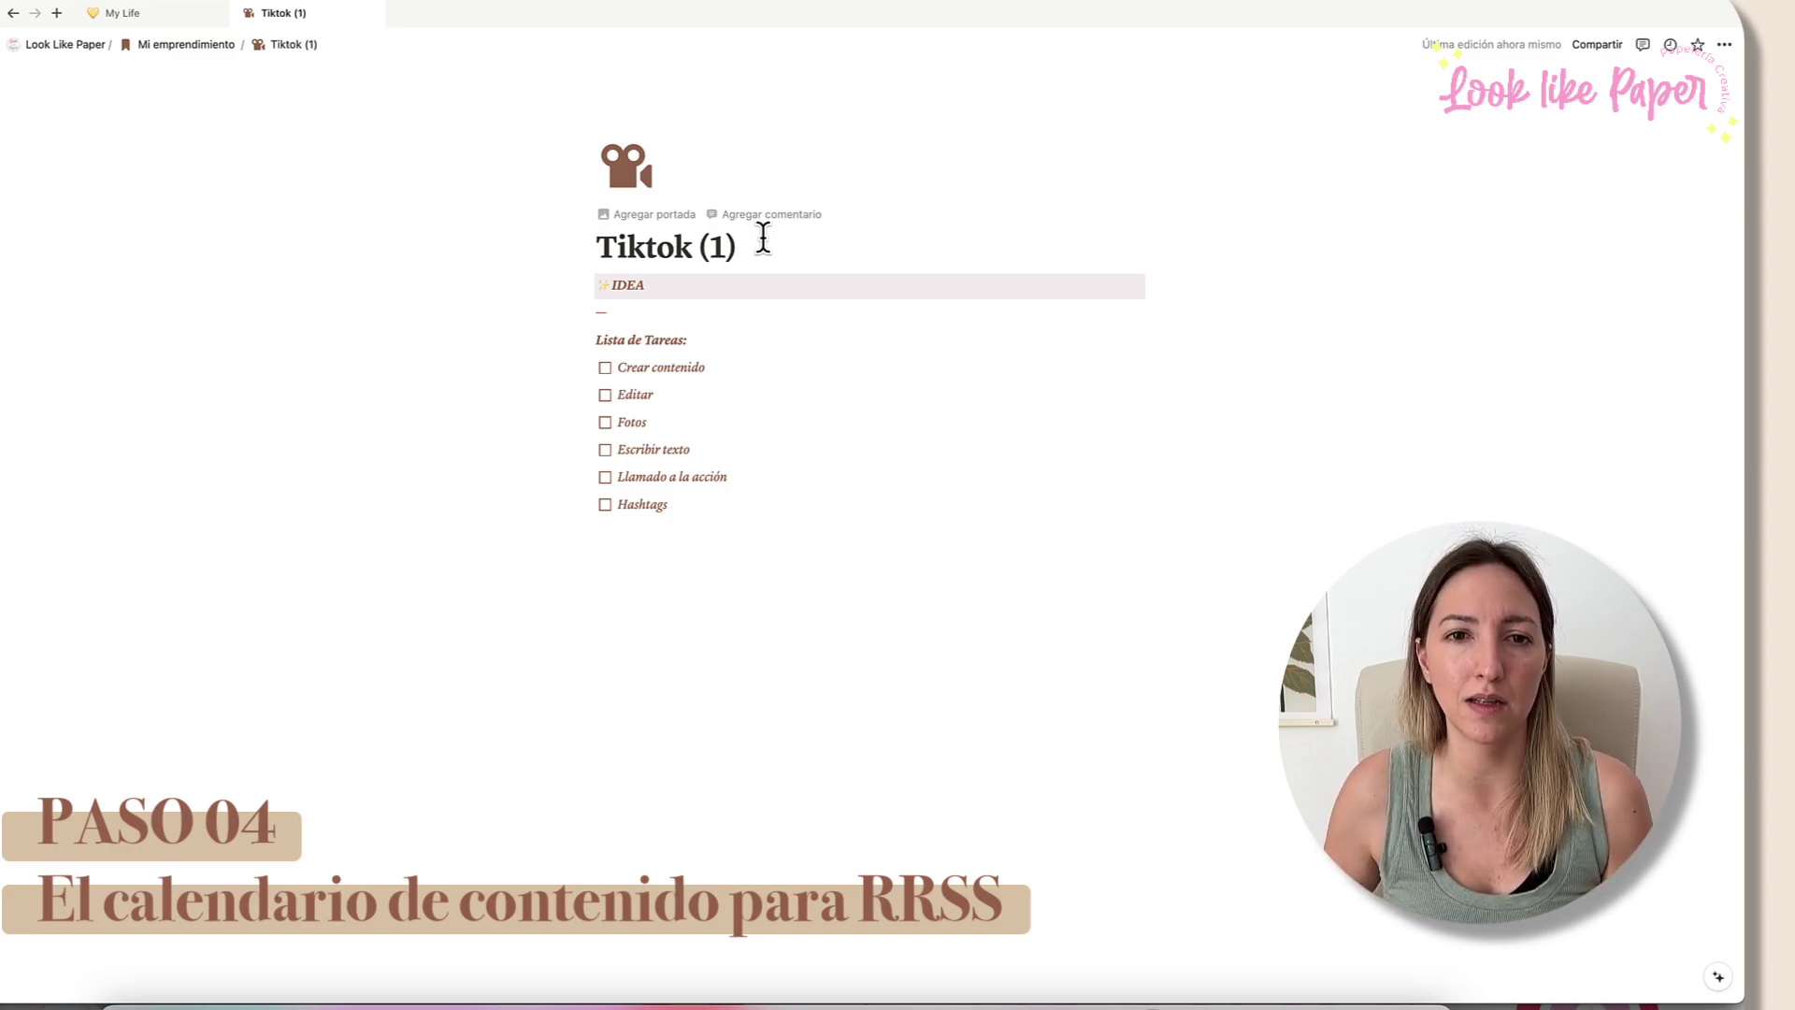
left_click_drag(743, 245, 597, 245)
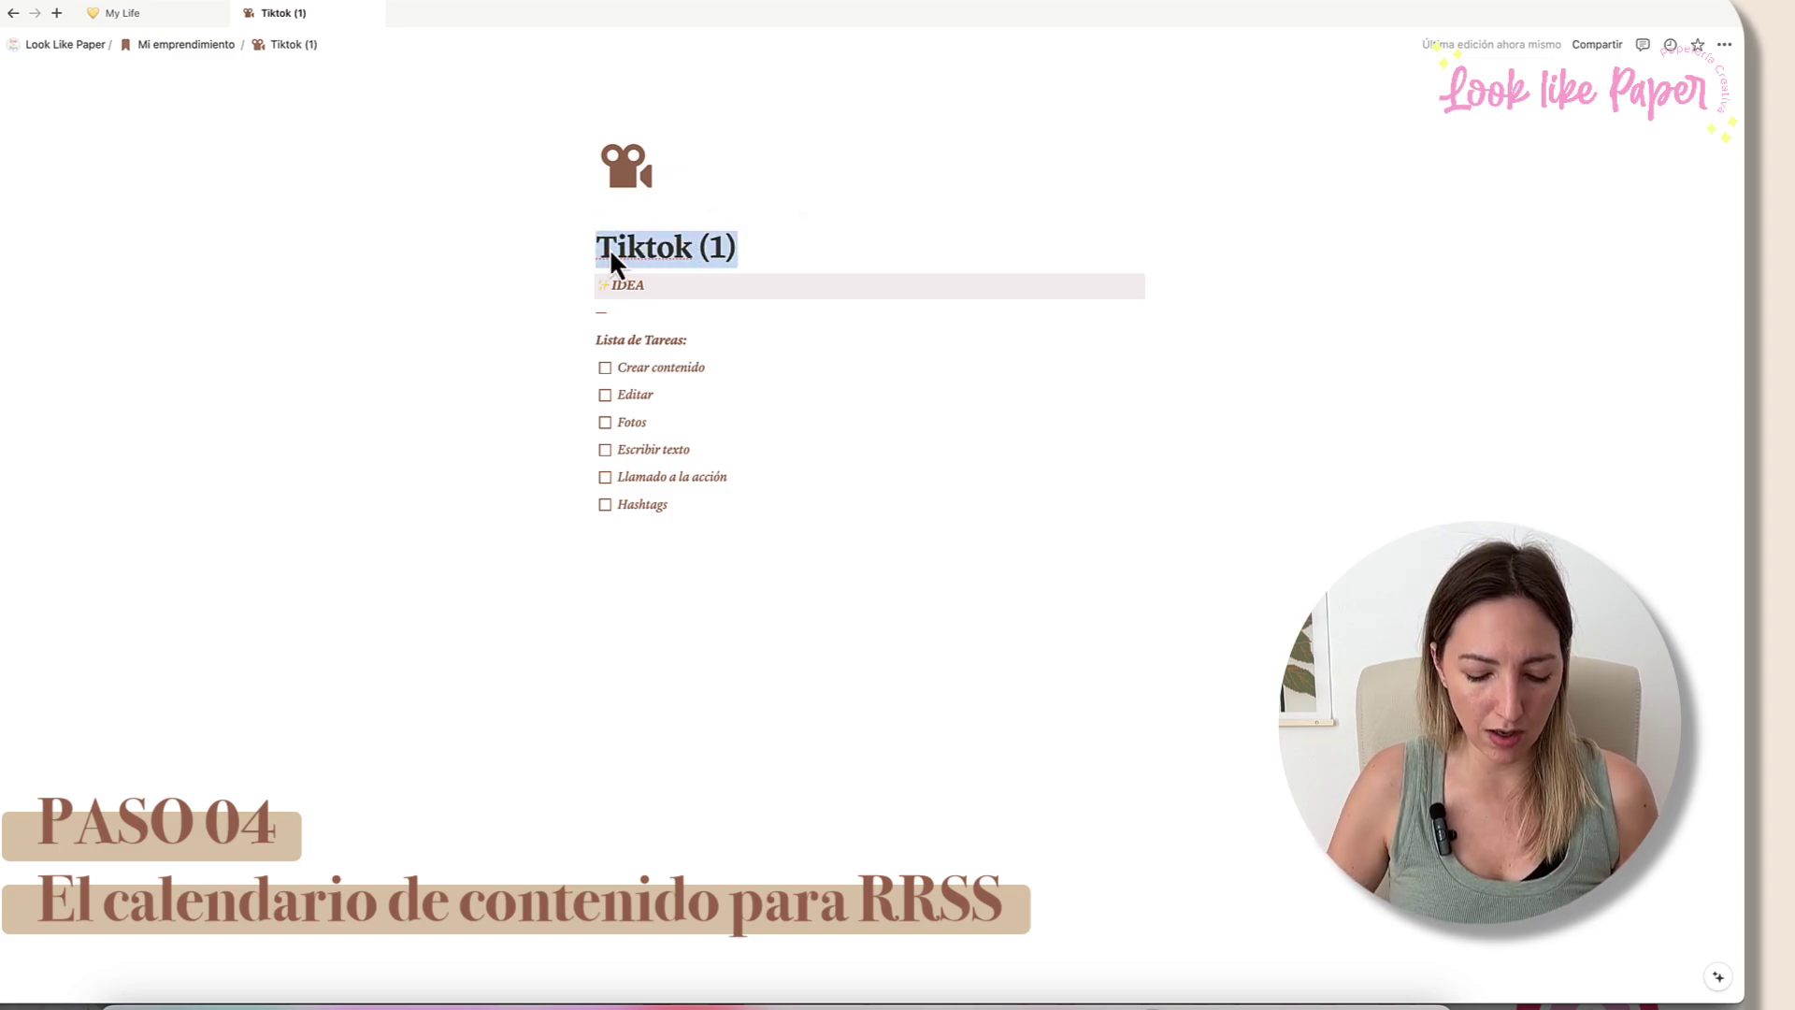
type("E.n")
key("BackSpace")
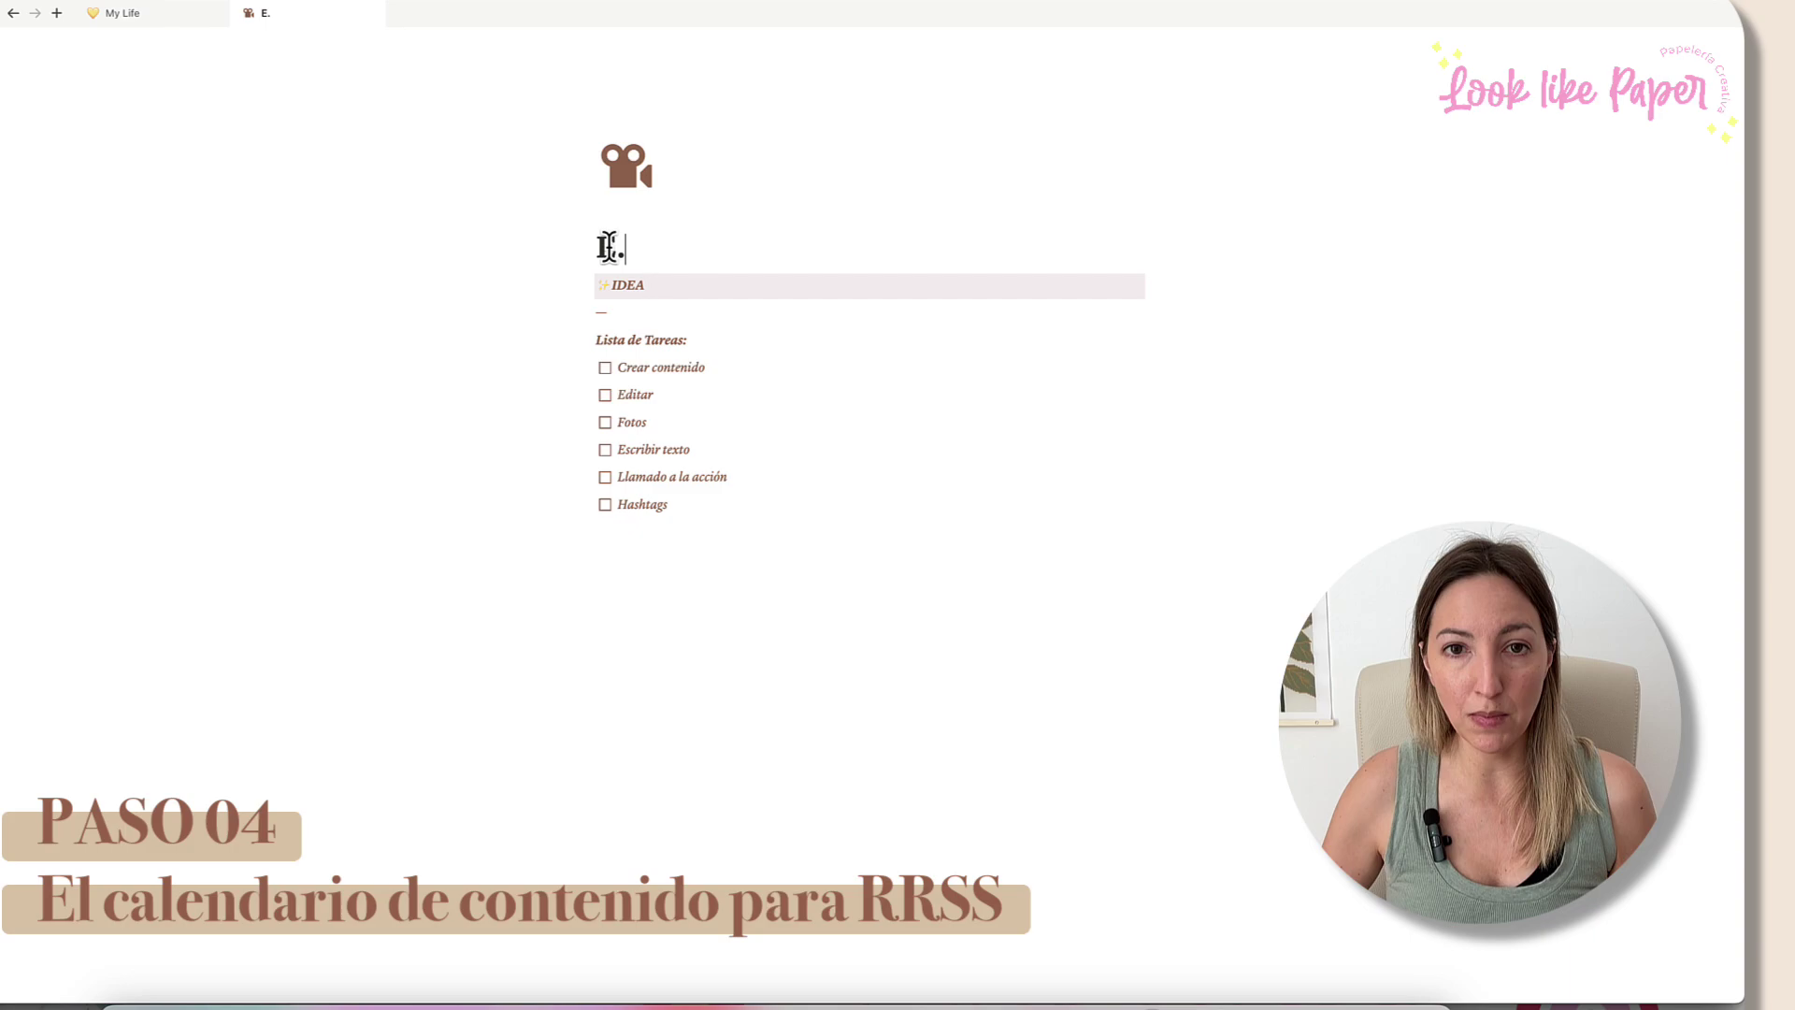
type("ma")
key("BackSpace")
key("BackSpace")
key("BackSpace")
type("-mail")
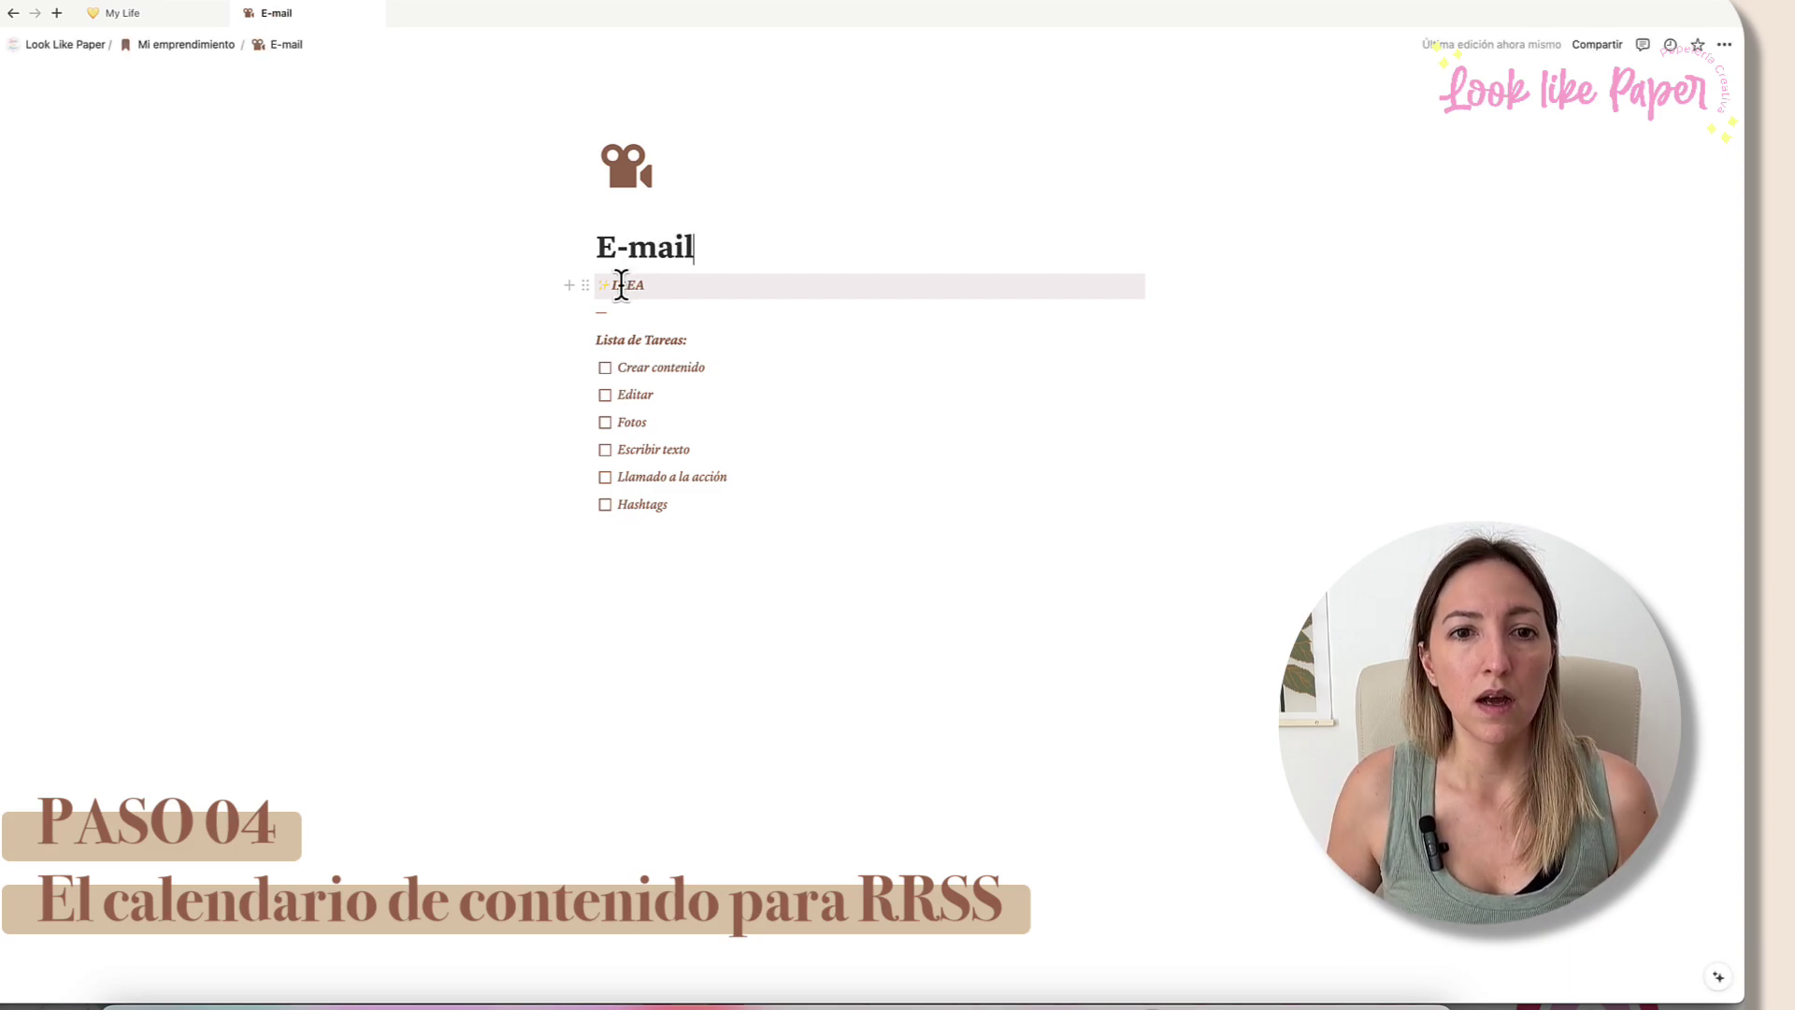
left_click(689, 288)
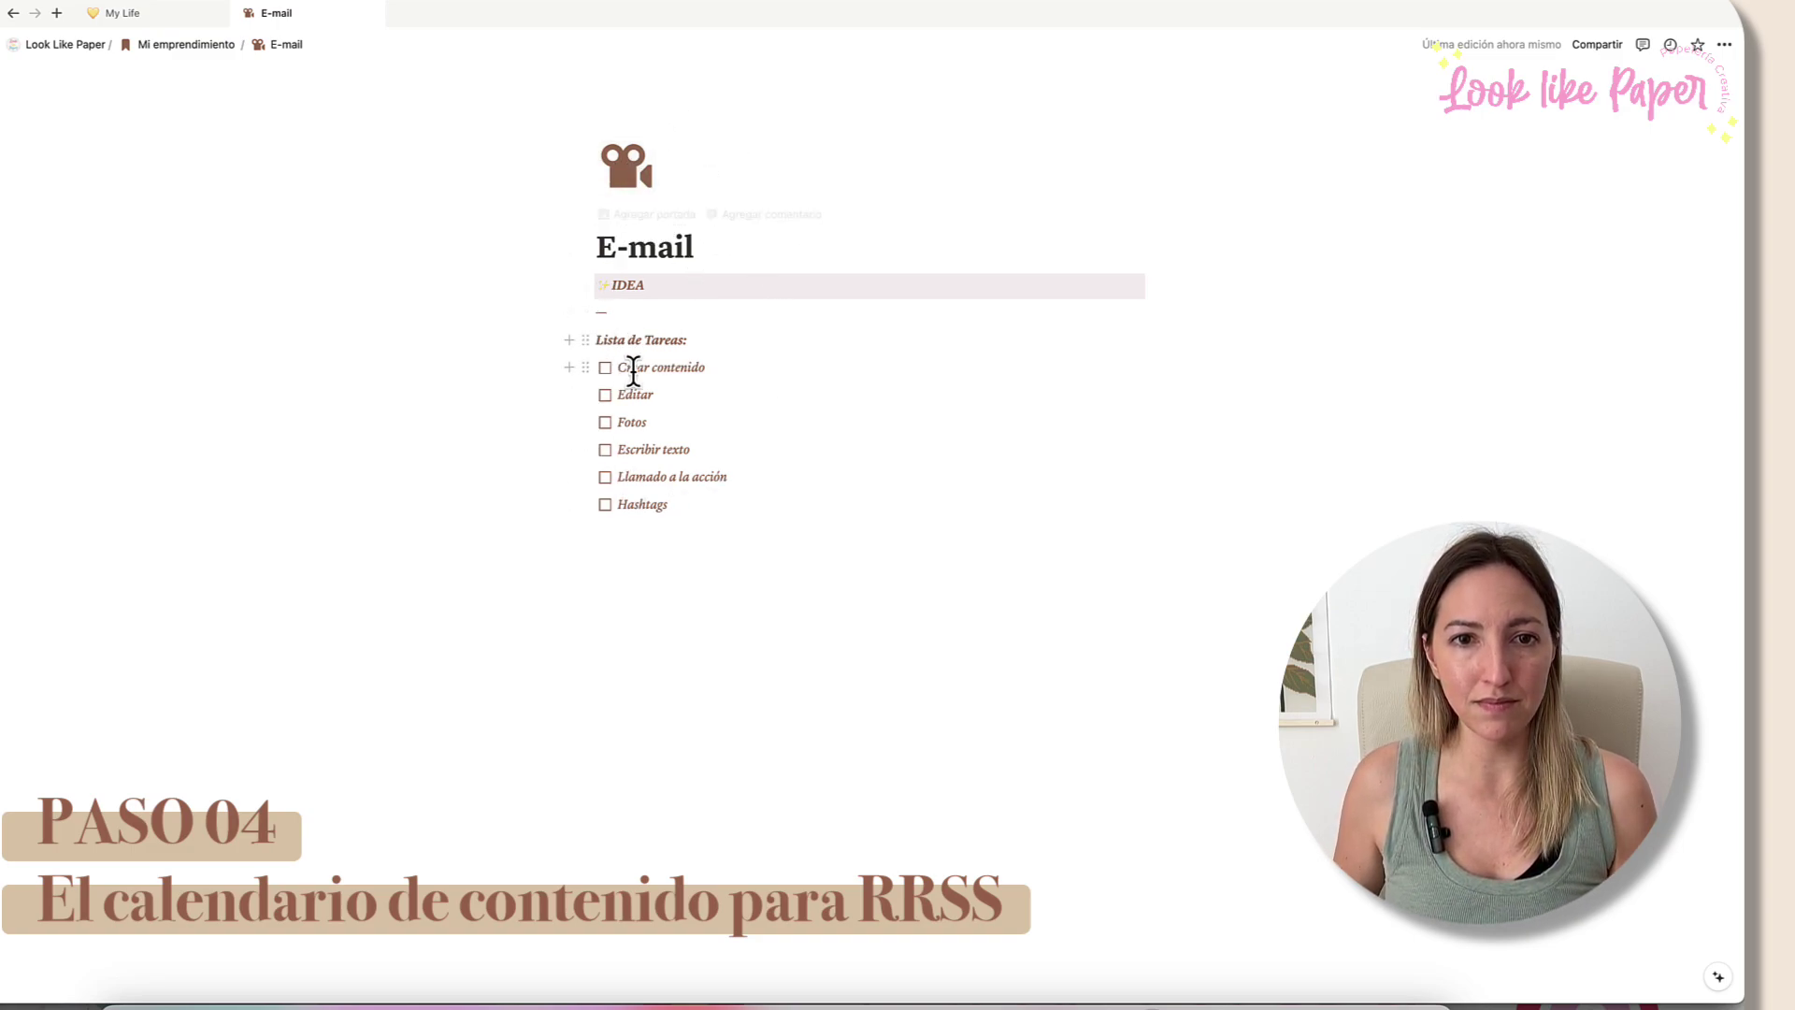
Step: Find icons matching "mail", give the E-mail page the light grey open-envelope icon, and return to the page list in Mi emprendimiento
left_click(632, 185)
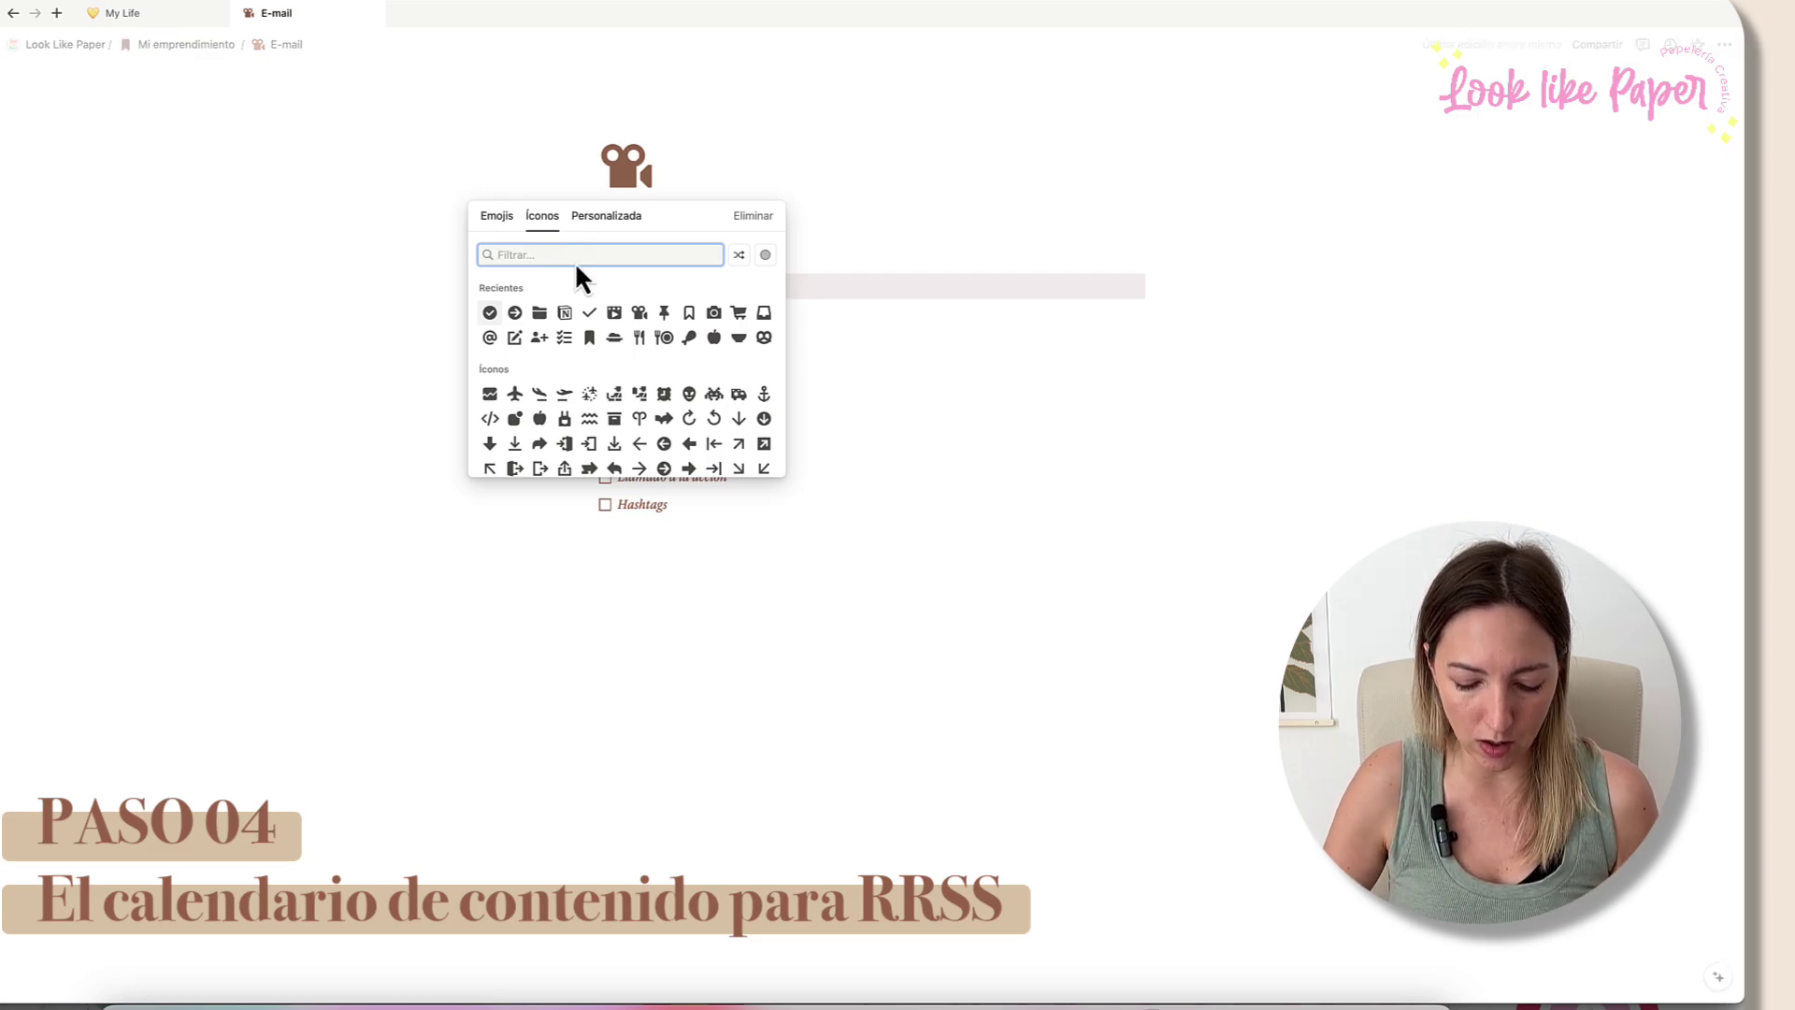
type("E-mail")
key("BackSpace")
key("BackSpace")
key("BackSpace")
key("BackSpace")
key("BackSpace")
key("BackSpace")
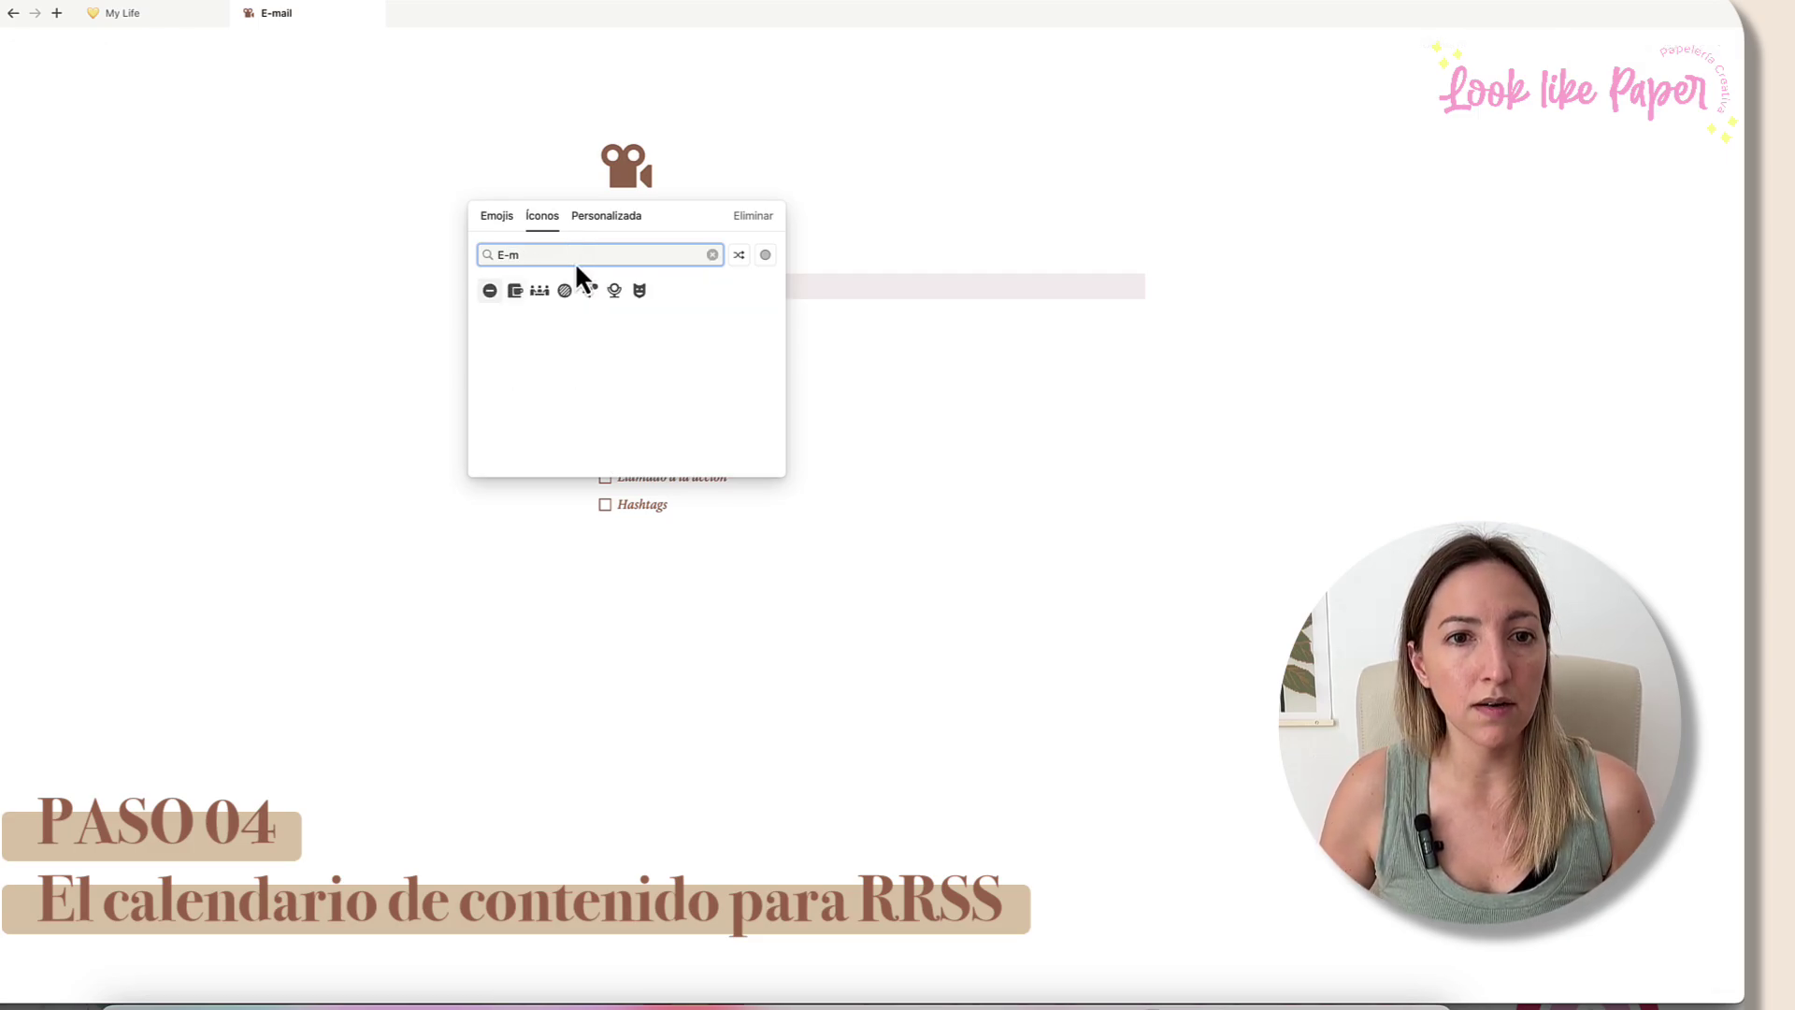
type("mail")
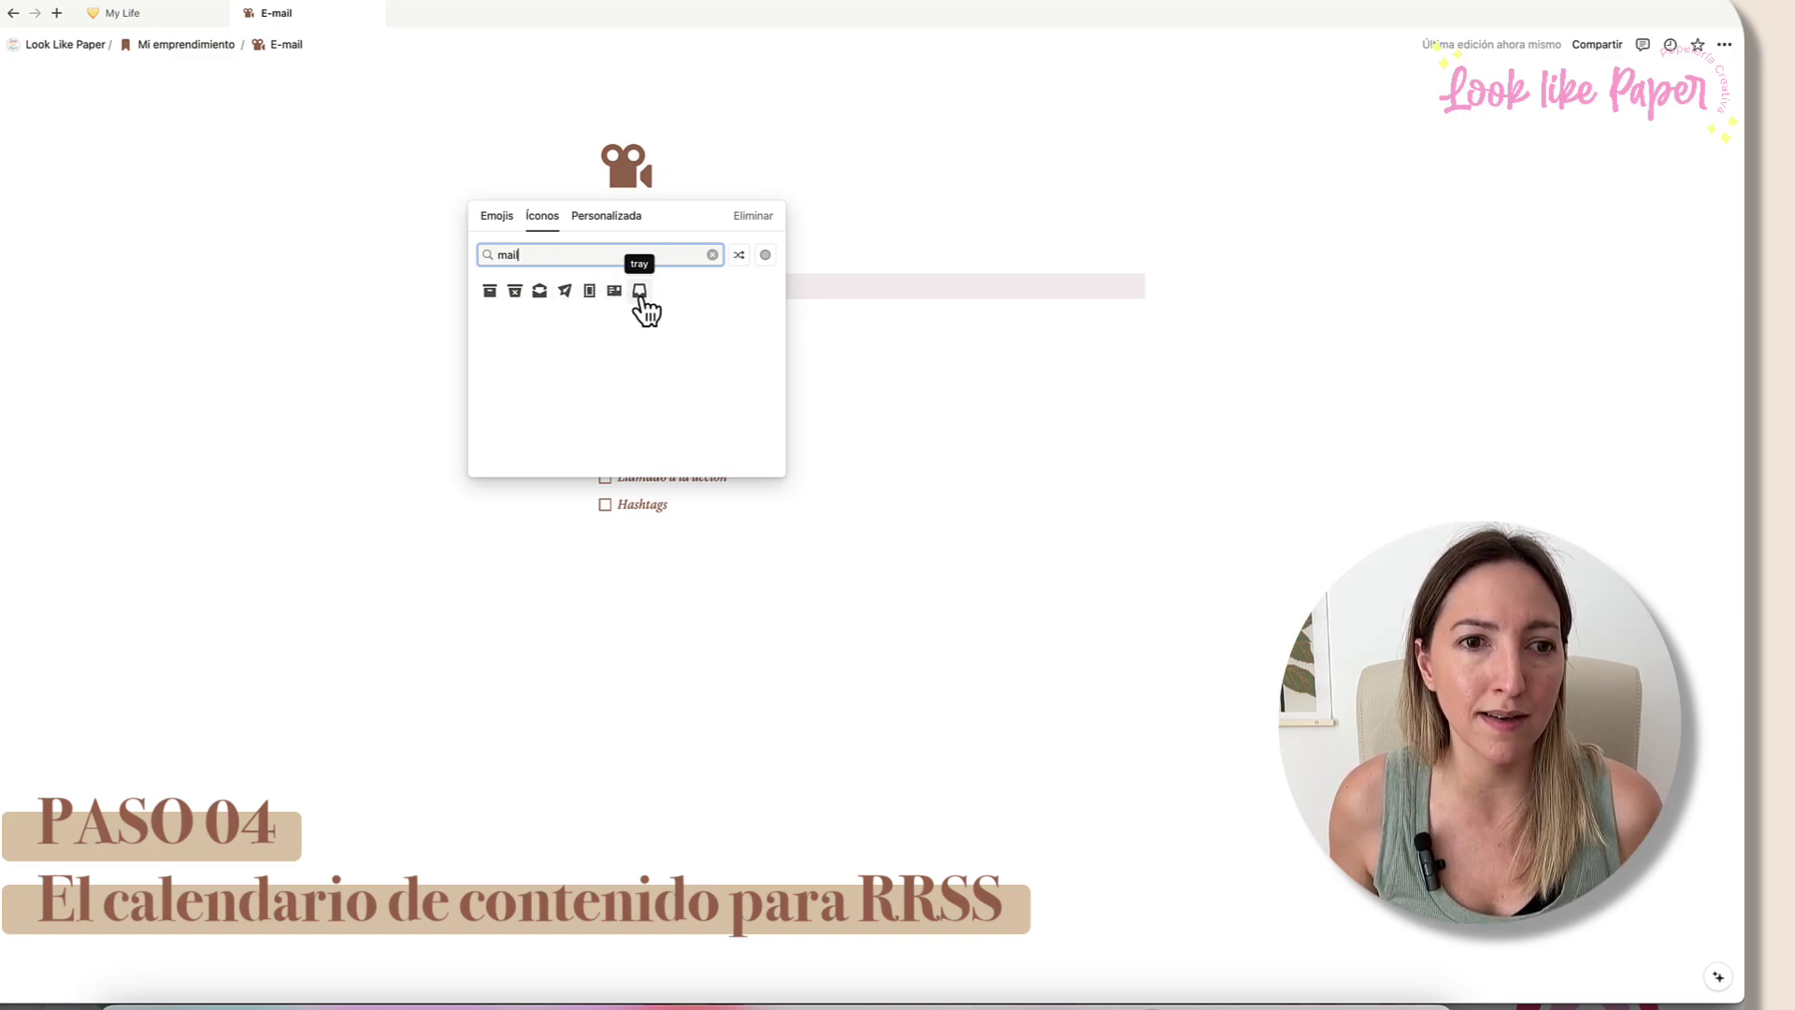
right_click(541, 292)
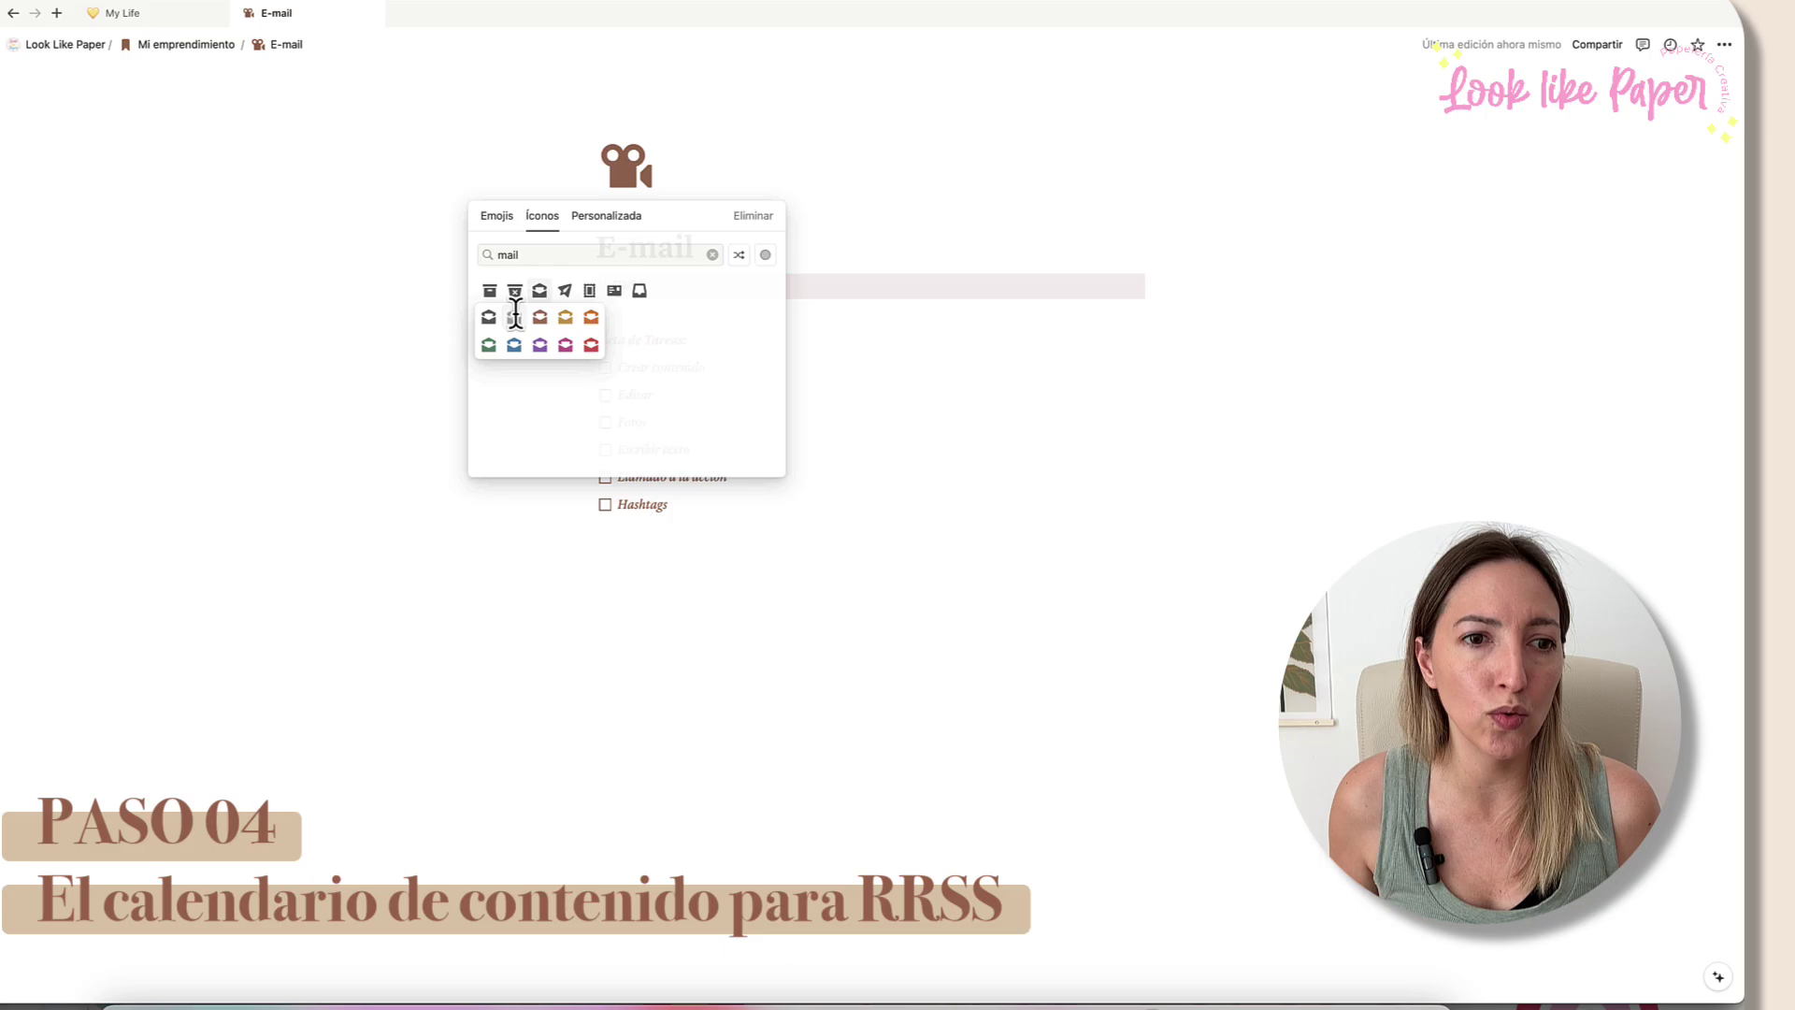
left_click(514, 318)
left_click(207, 53)
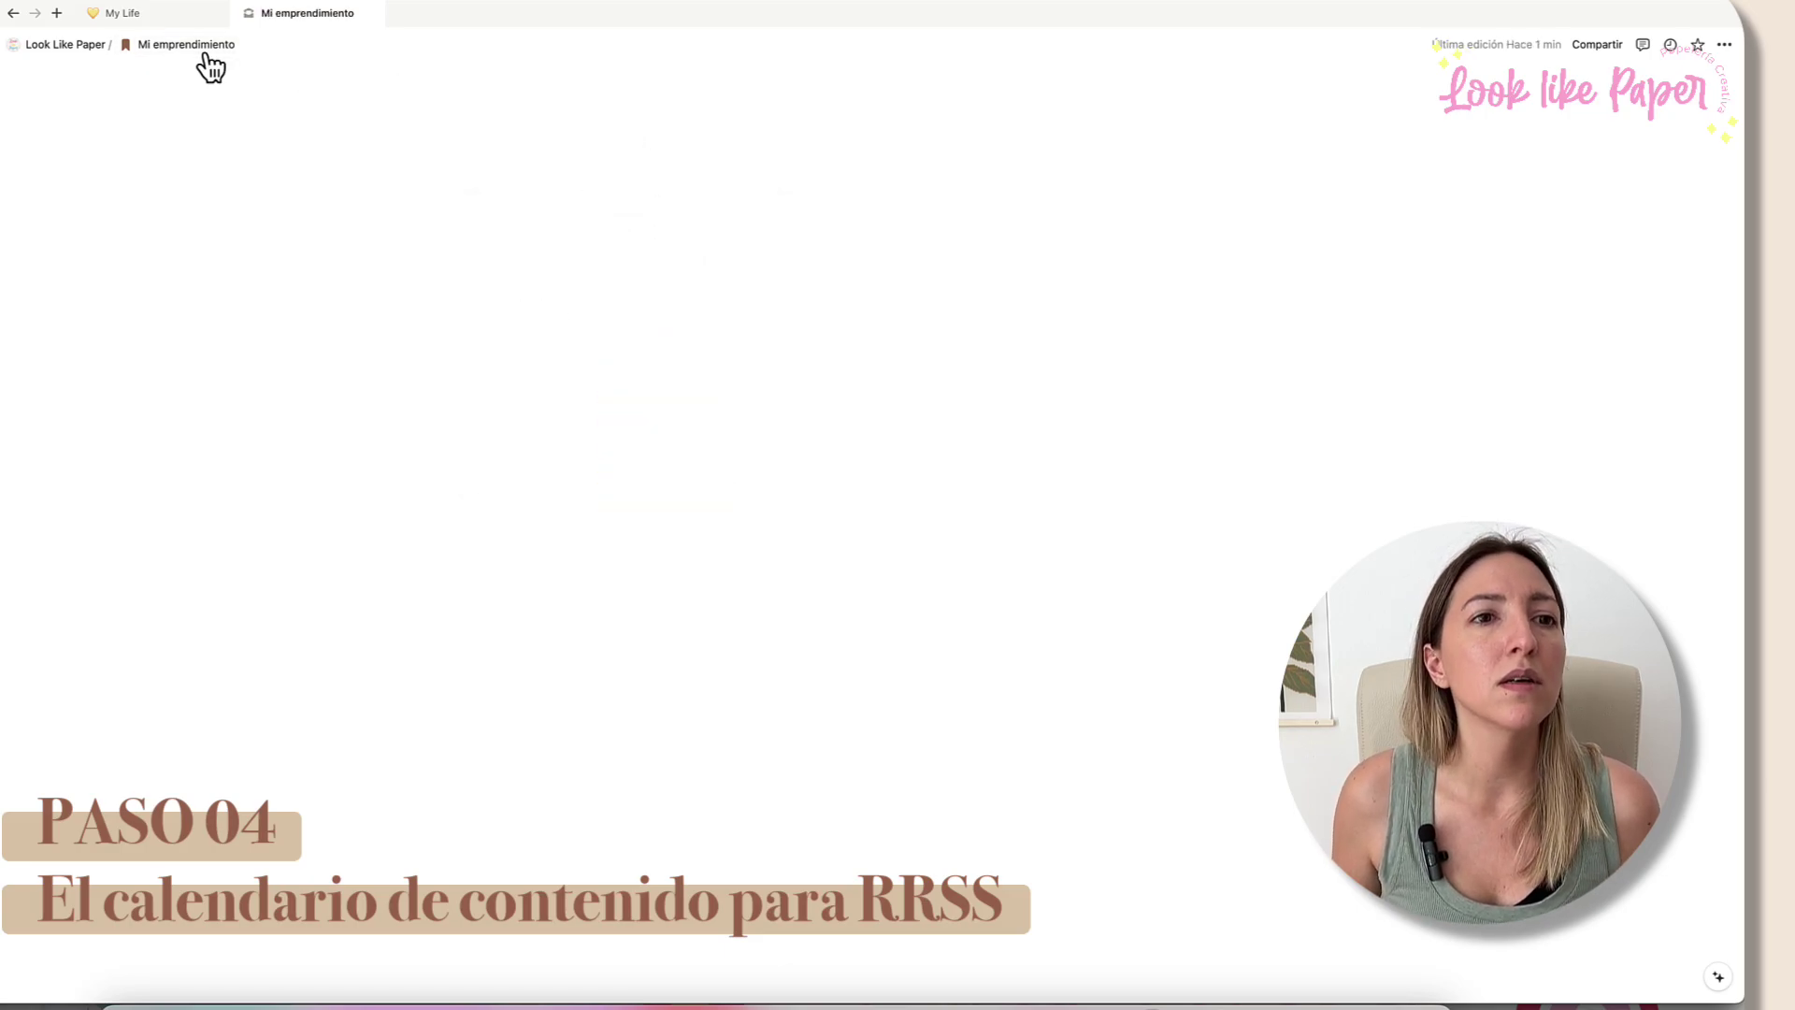
scroll(601, 241, "down", 10)
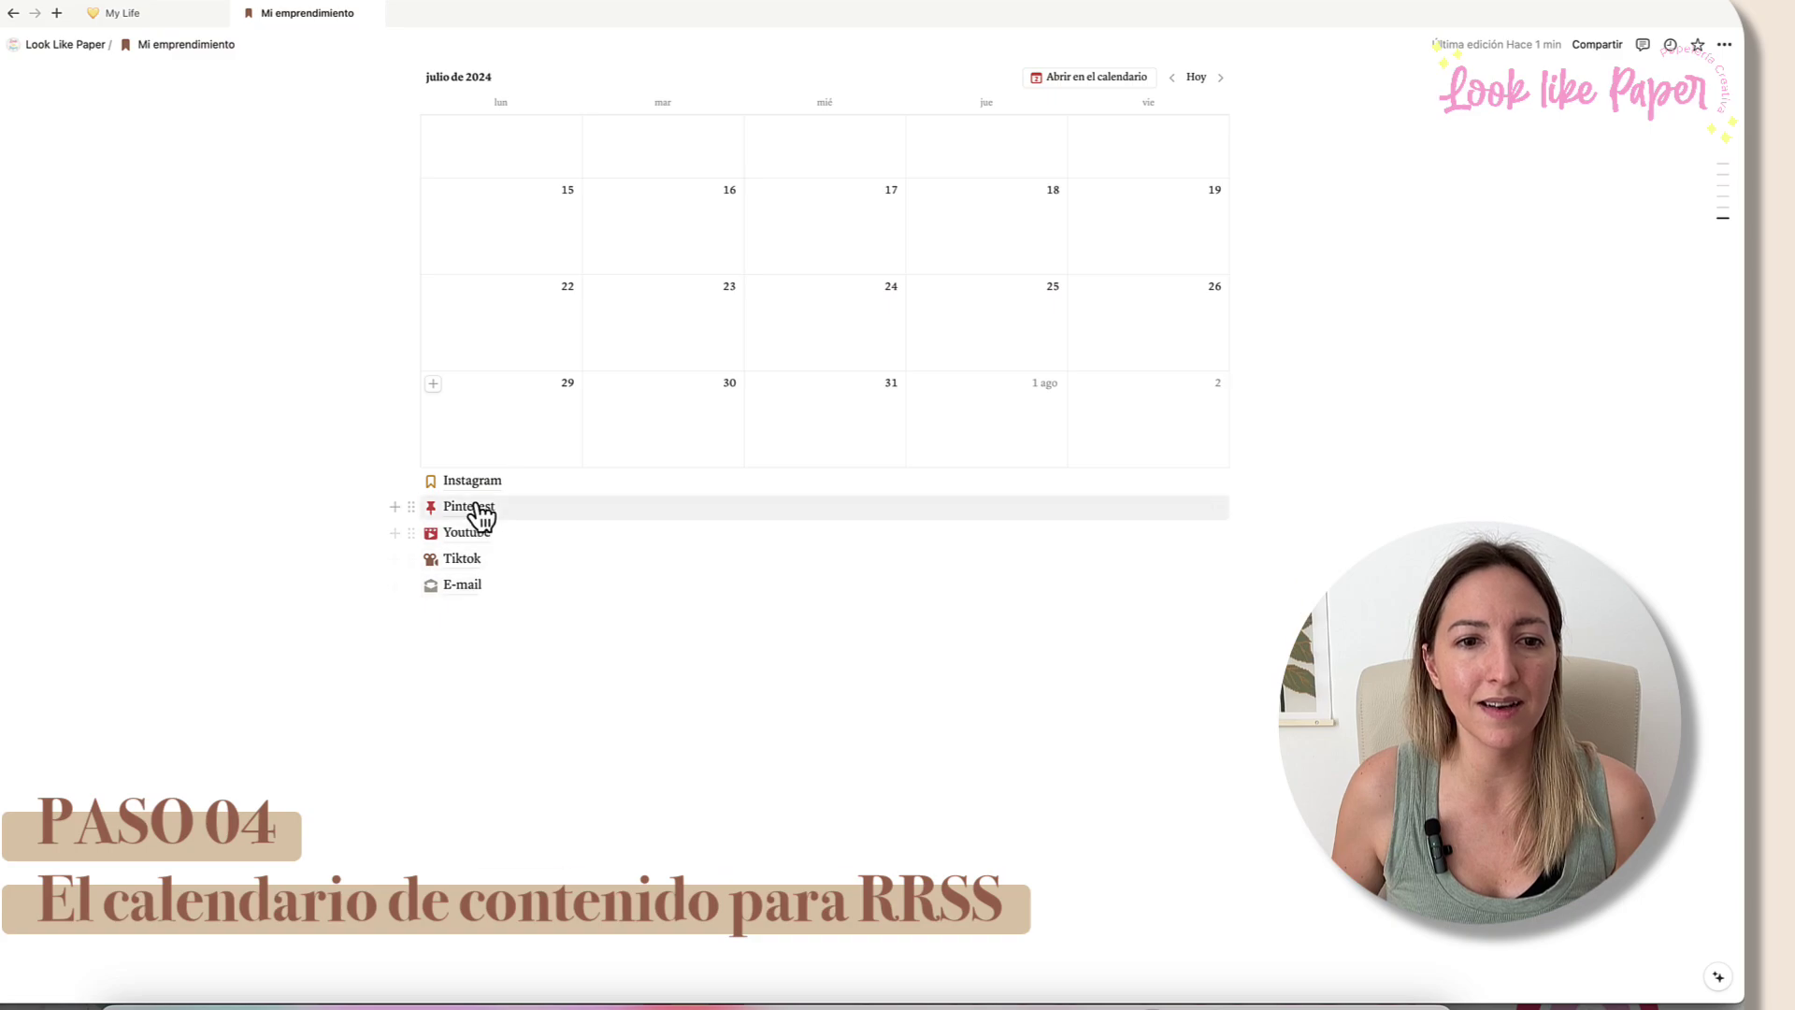
Step: Duplicate the Youtube page in the list below Mi CALENDARIO de Redes Sociales
mouse_move(472, 591)
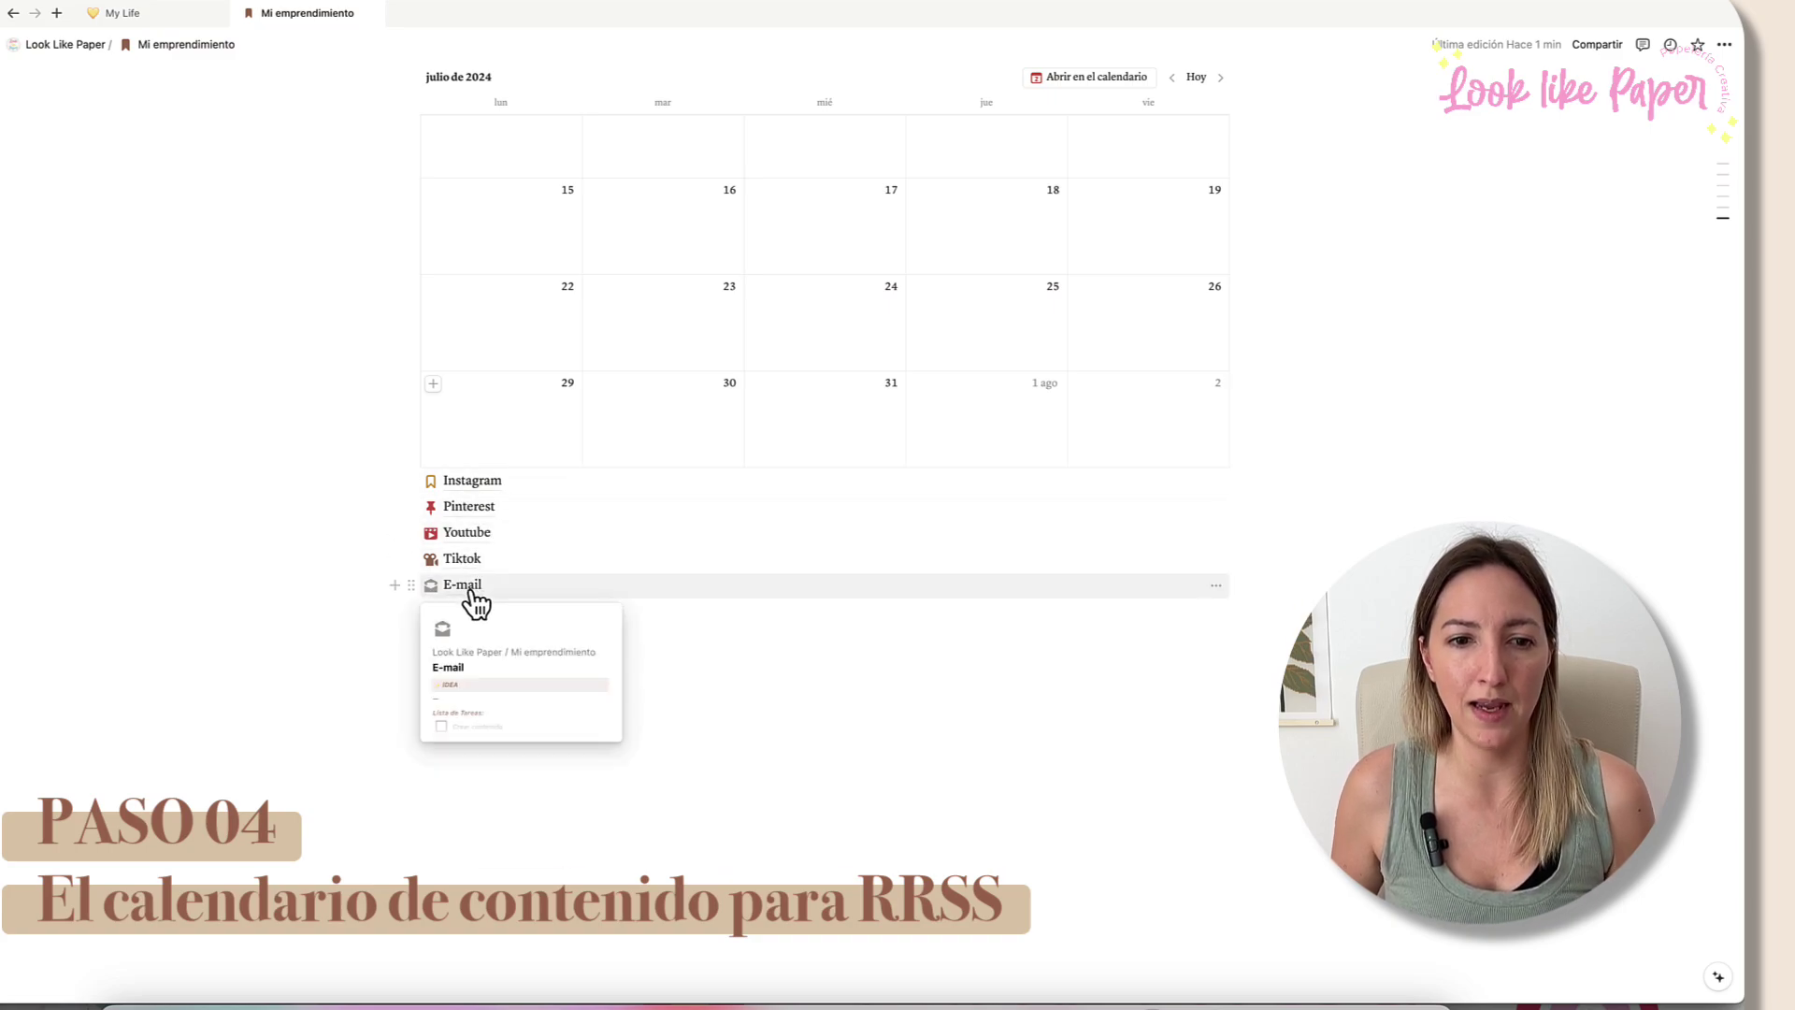
scroll(470, 593, "up", 3)
scroll(470, 595, "up", 1)
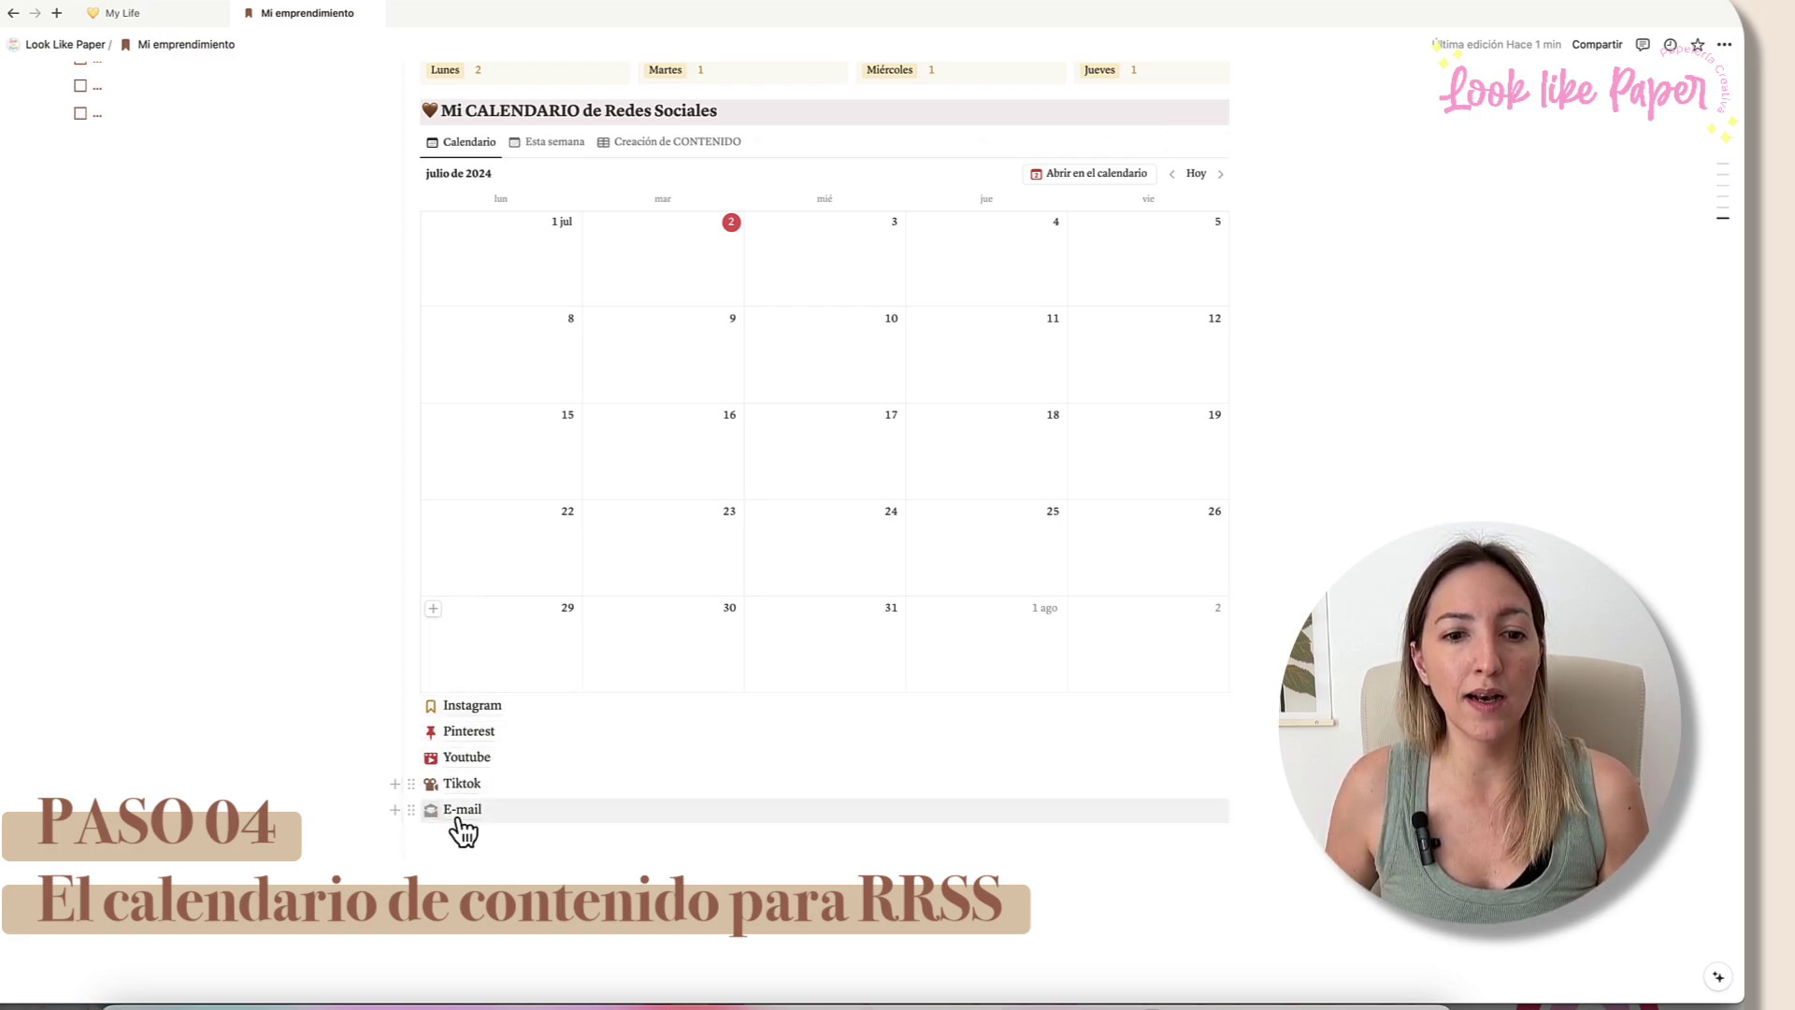
mouse_move(472, 715)
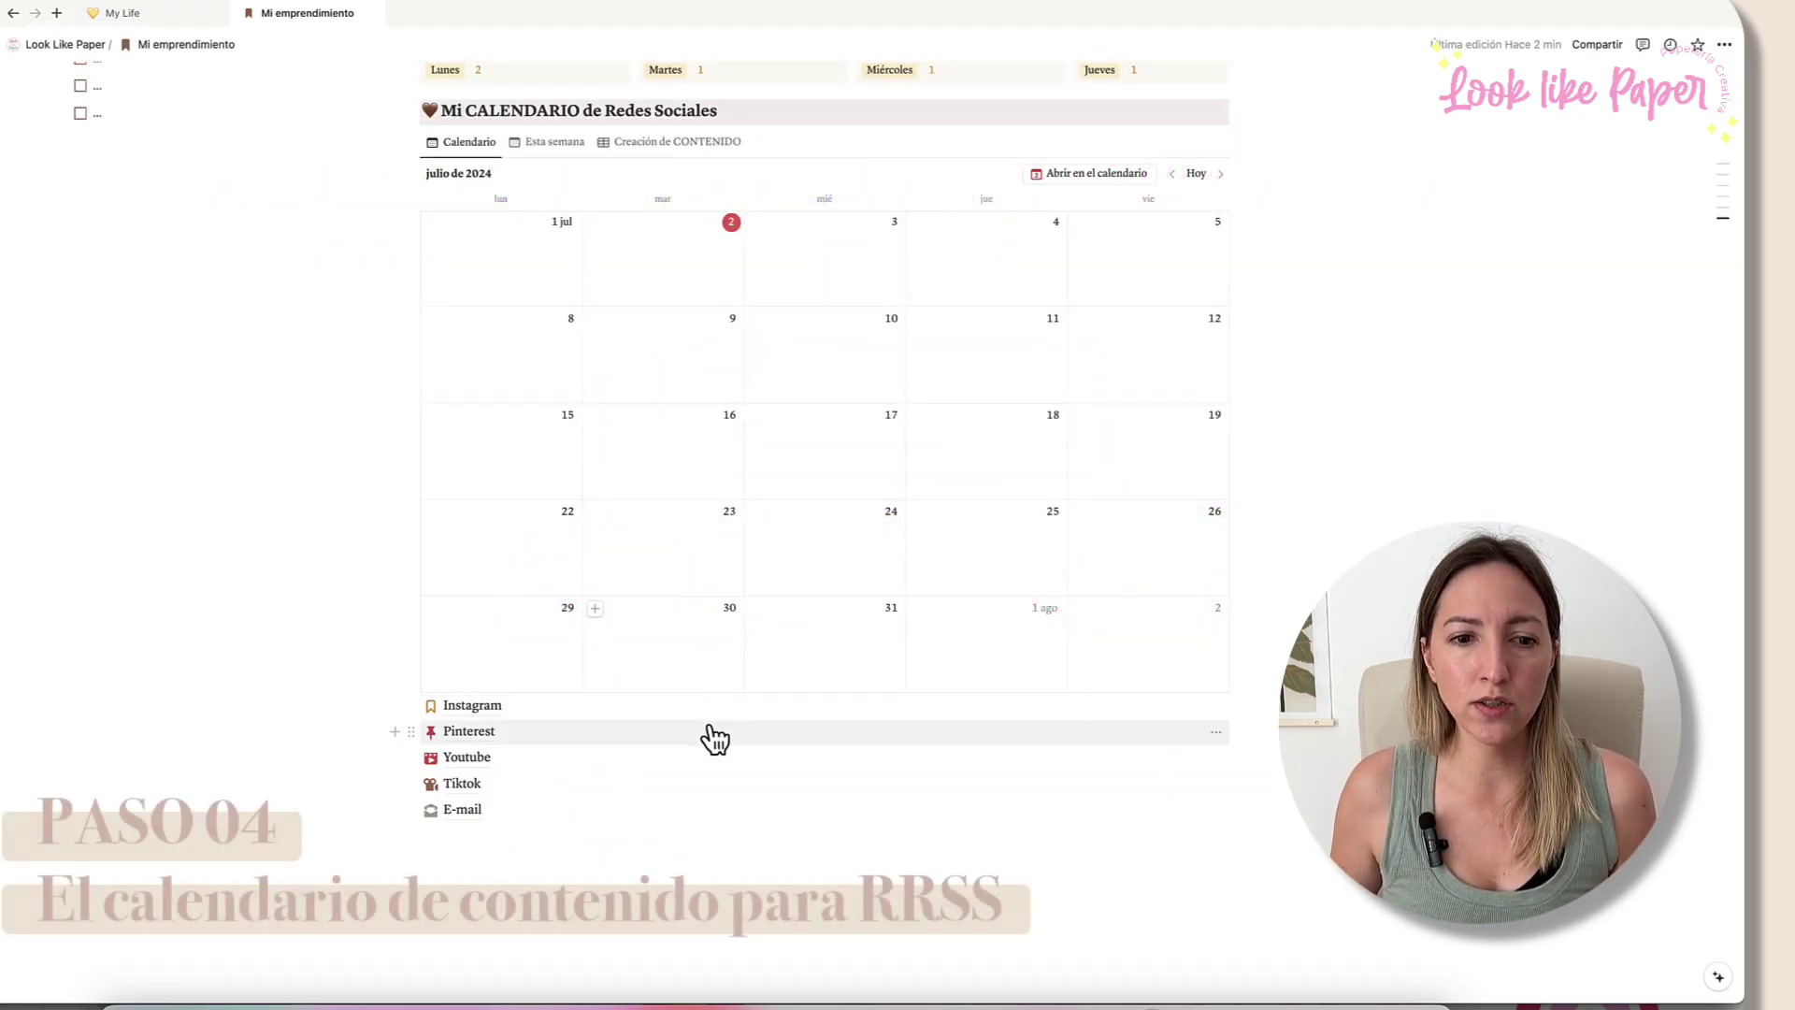
mouse_move(715, 738)
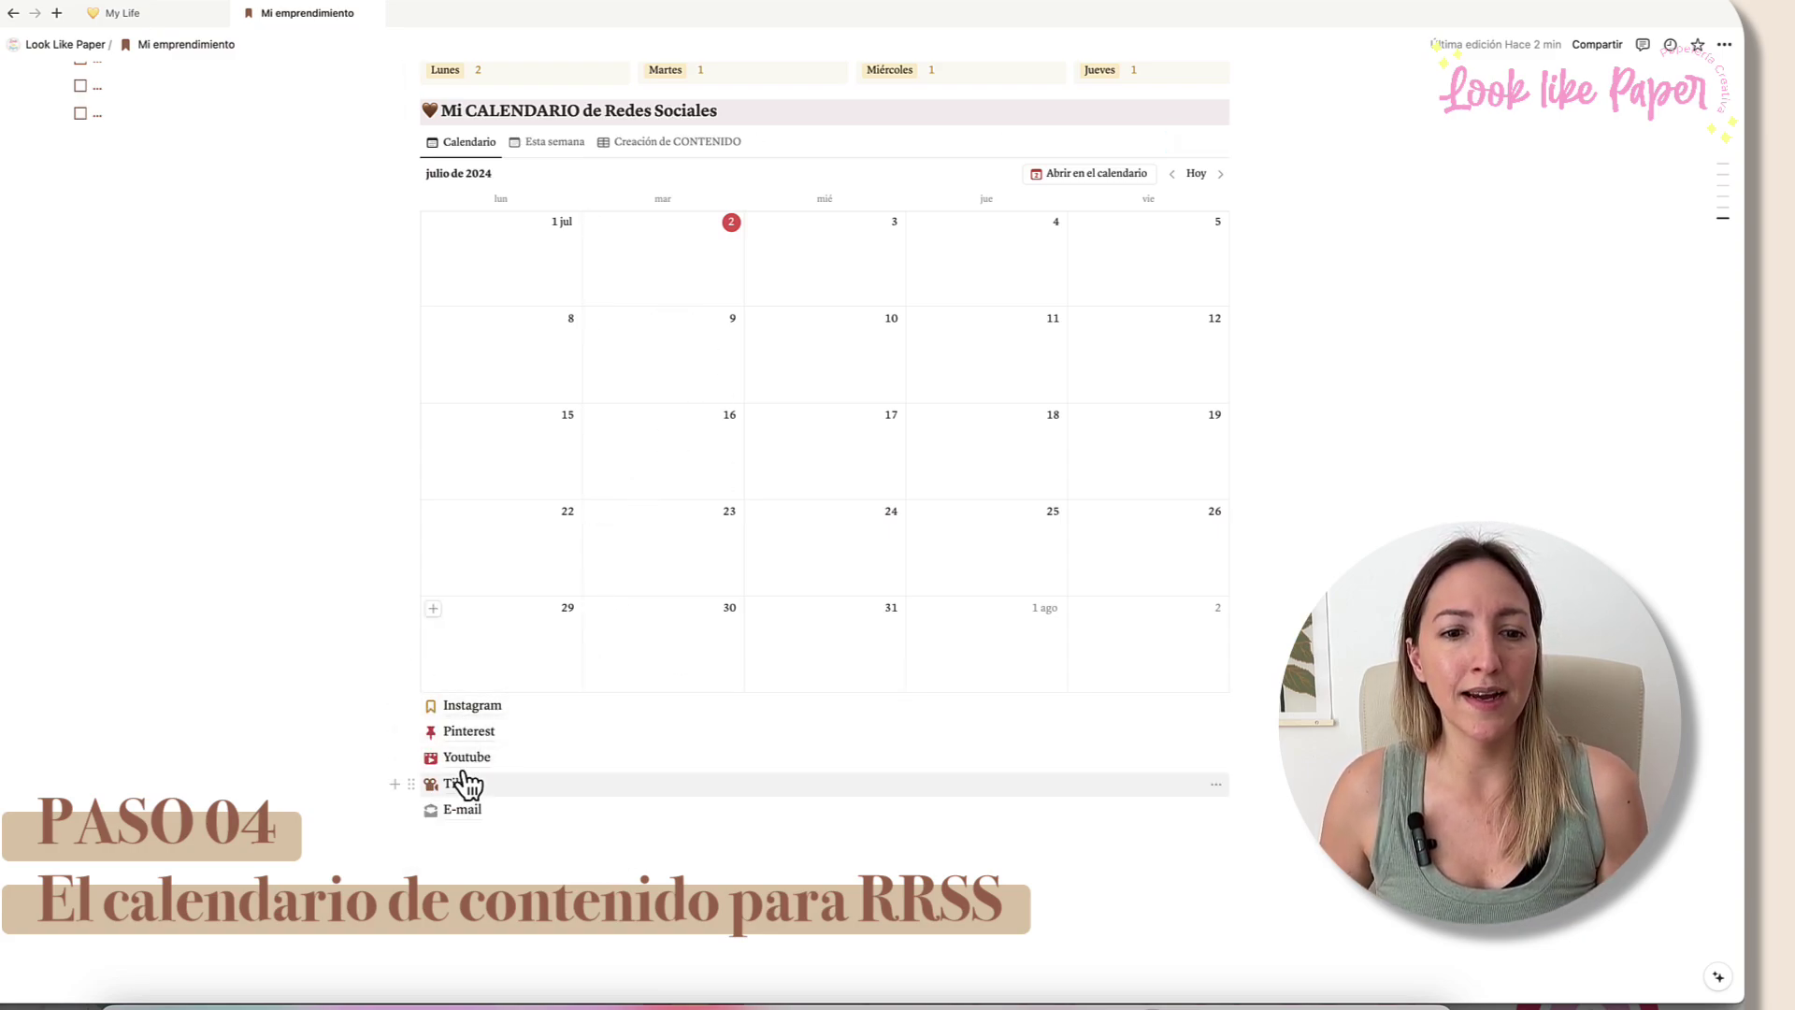
mouse_move(448, 773)
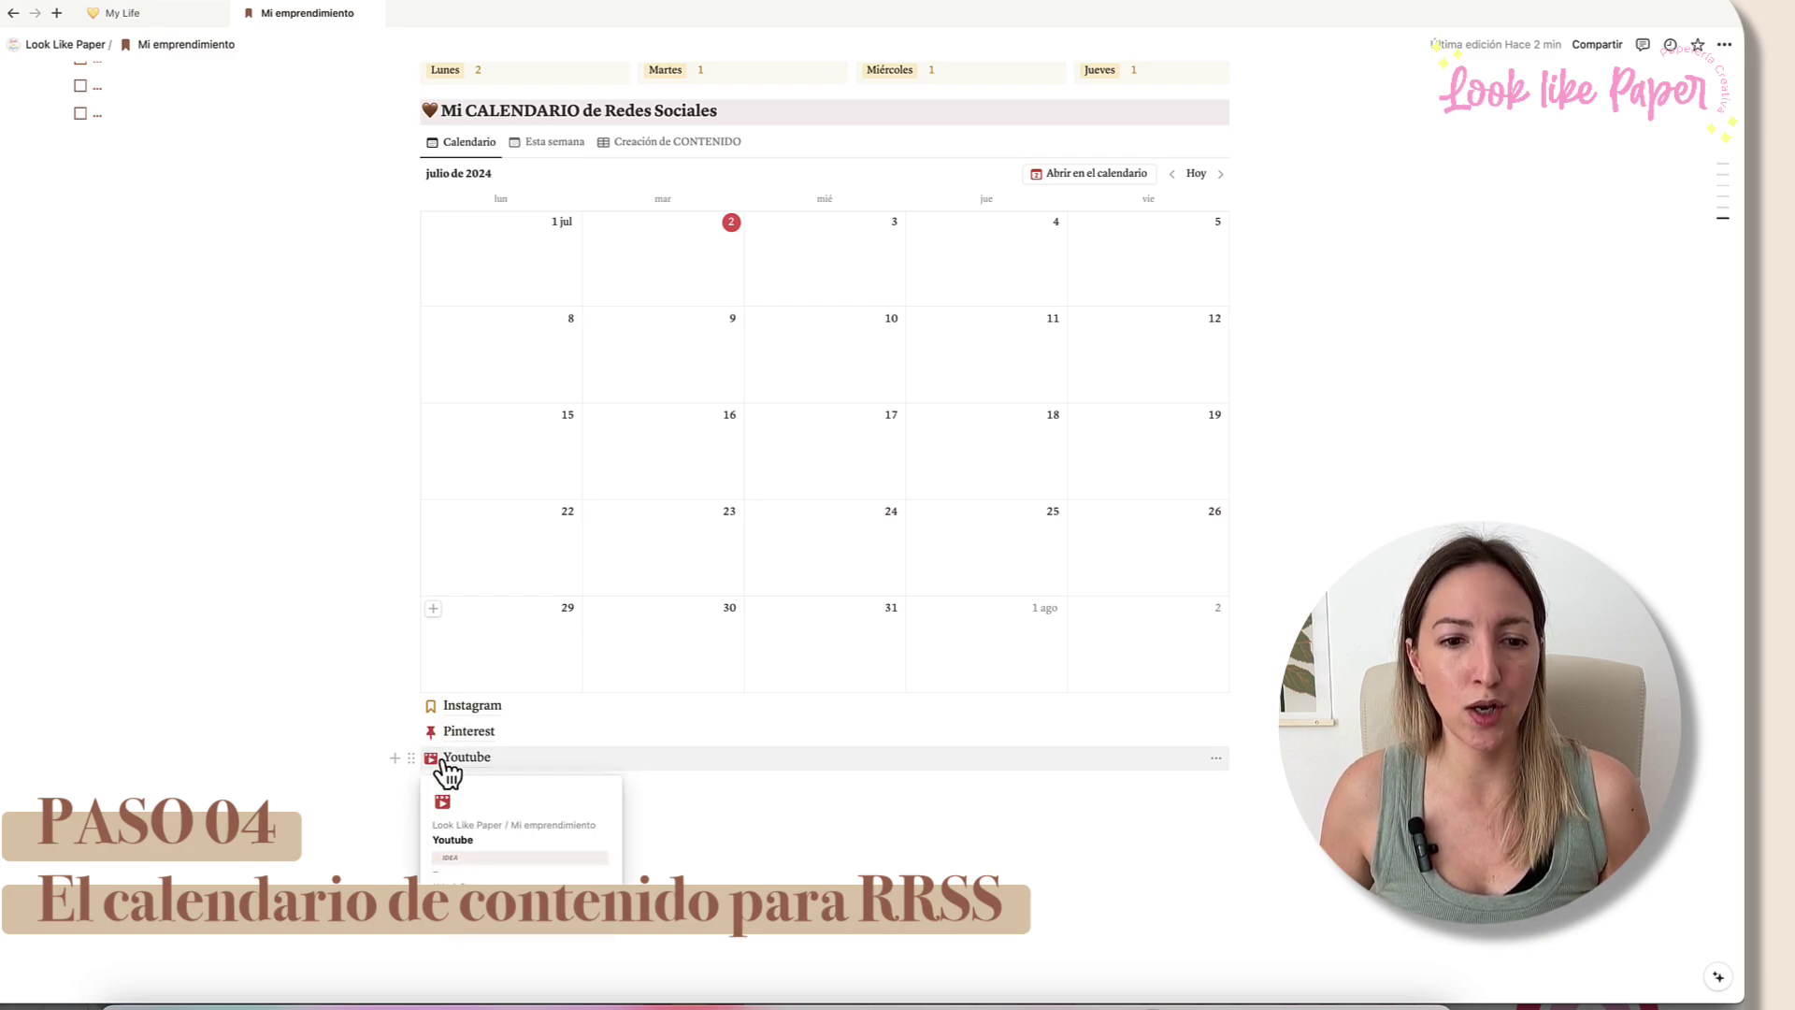
right_click(443, 760)
left_click(519, 453)
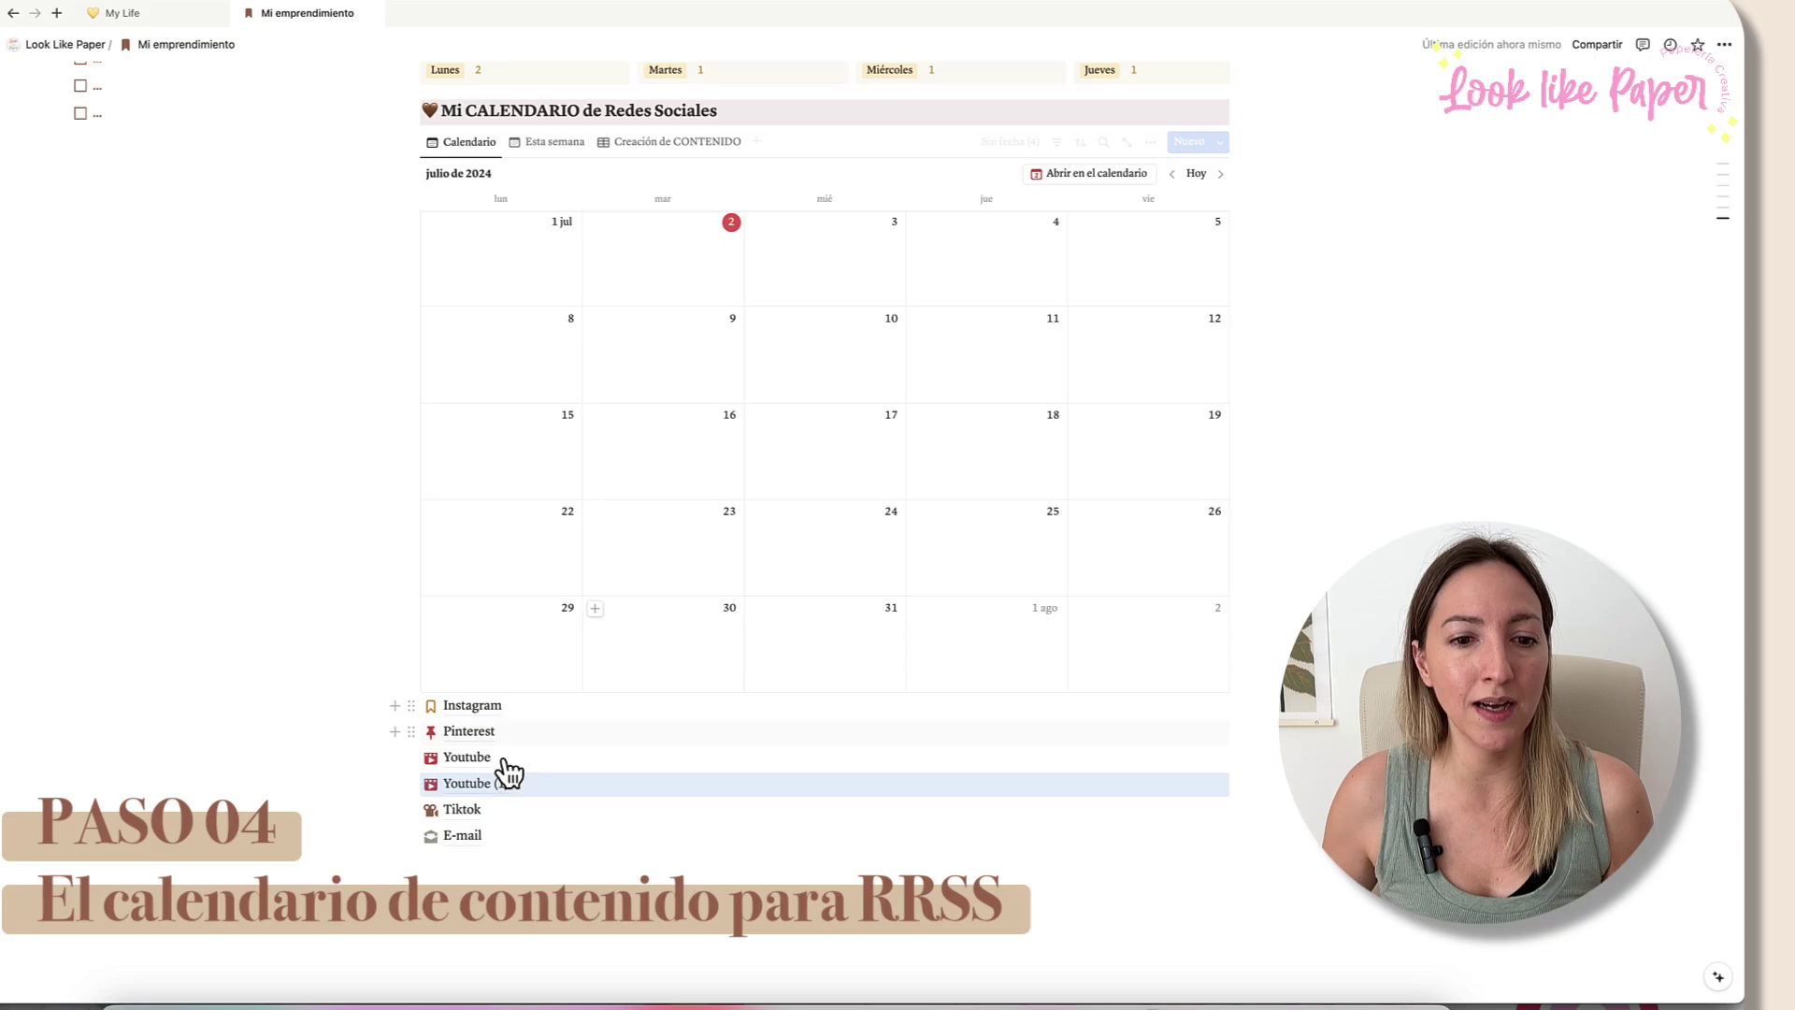
Step: Place the duplicated Youtube page on 9 July in the Mi CALENDARIO de Redes Sociales calendar and rename it Youtube
left_click_drag(510, 772, 661, 343)
left_click(665, 352)
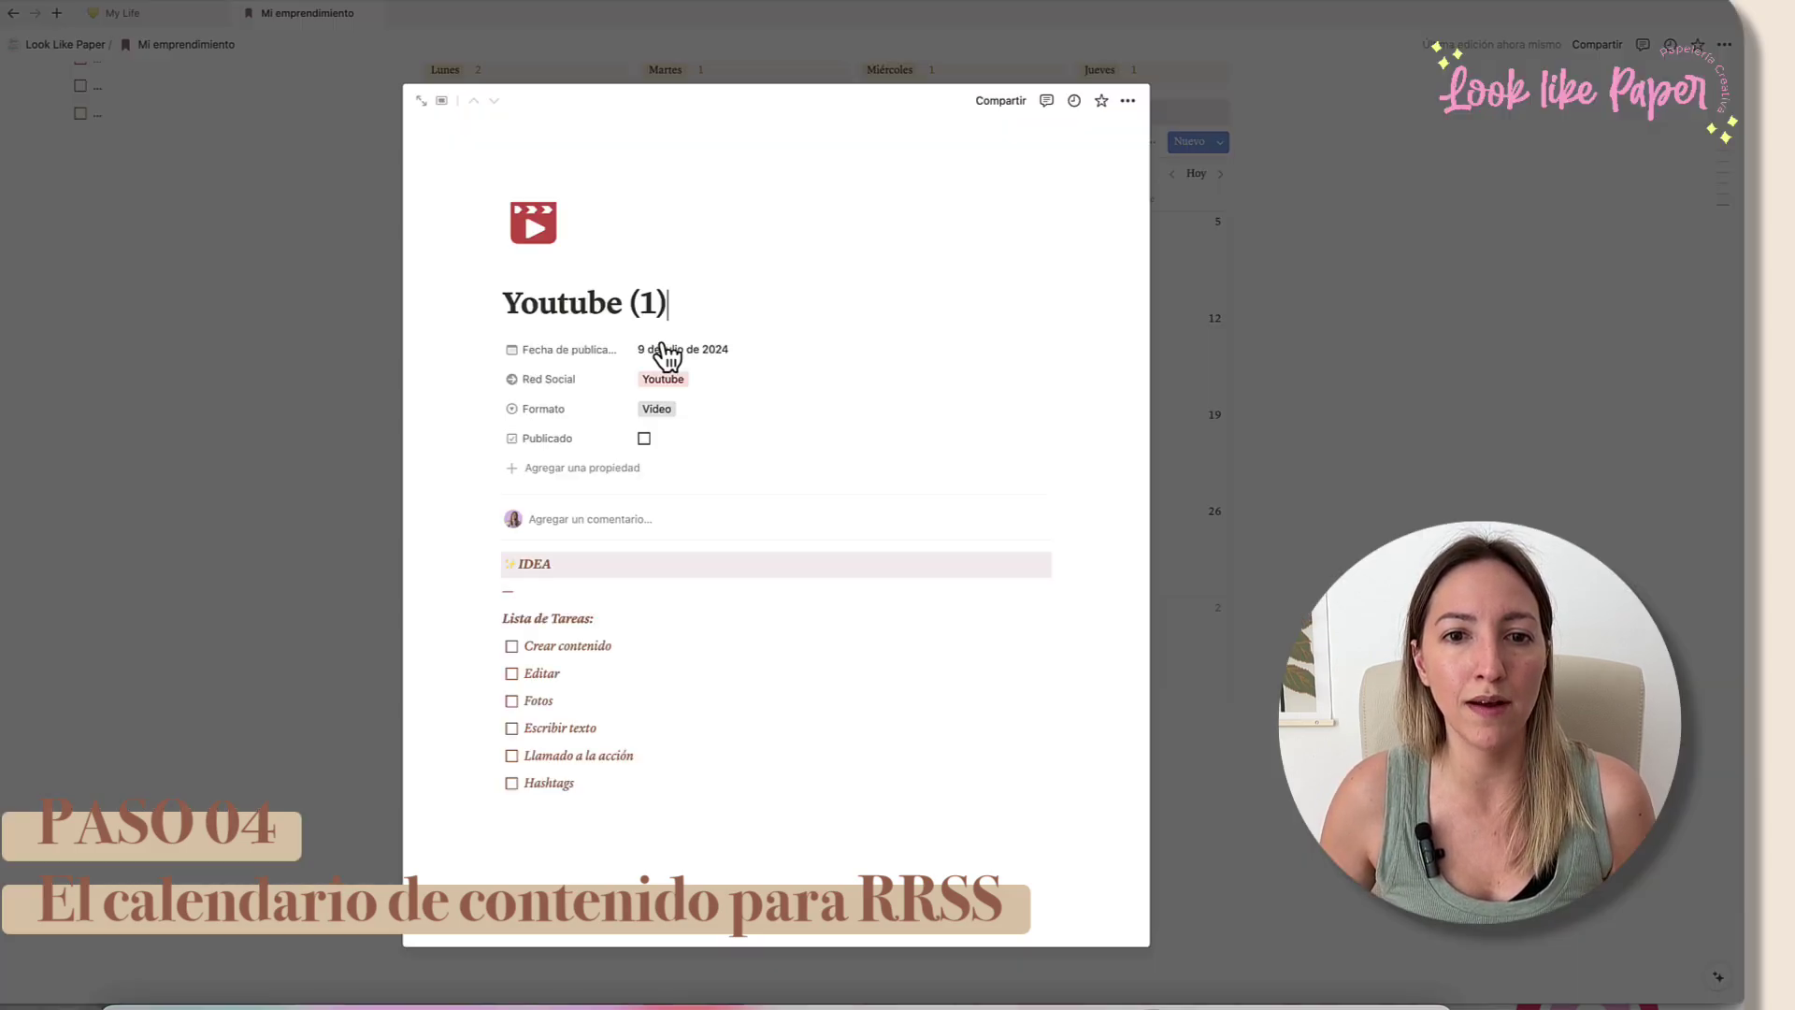
key("BackSpace")
key("BackSpace")
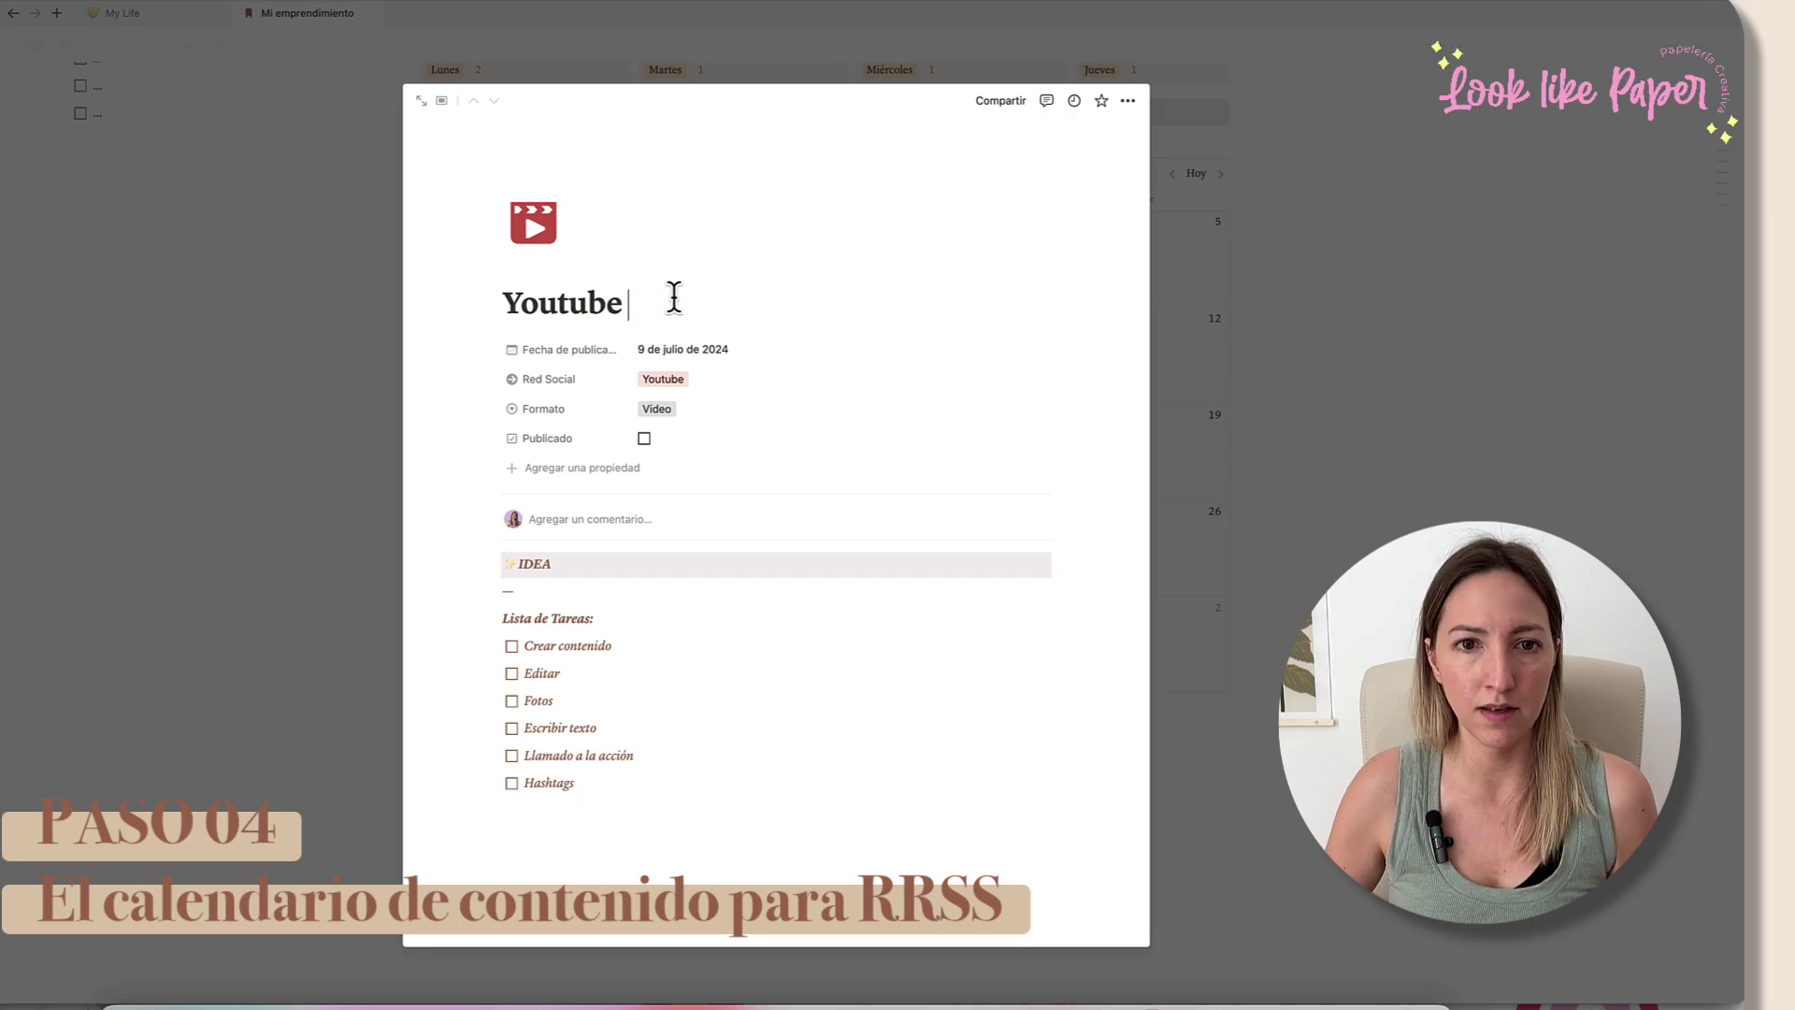
left_click(400, 321)
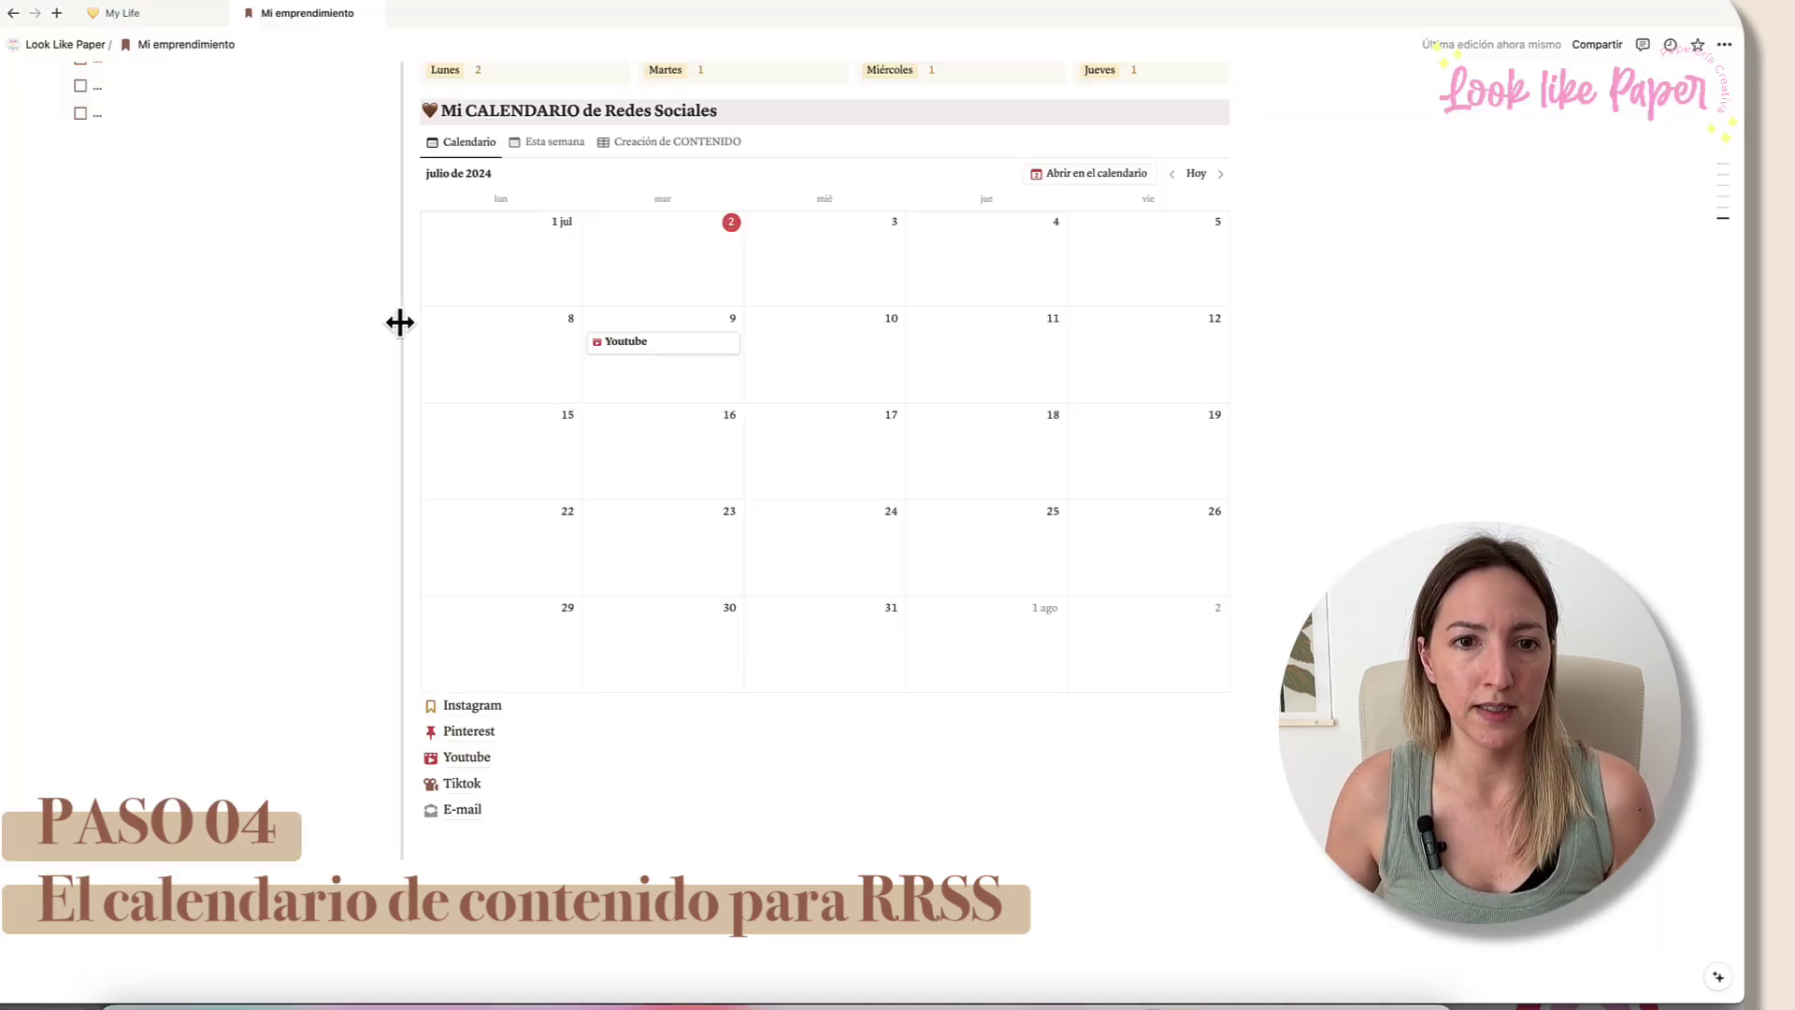
Step: Repeat the Youtube entry weekly by placing duplicates on 16, 23 and 30 July
right_click(682, 342)
left_click(748, 438)
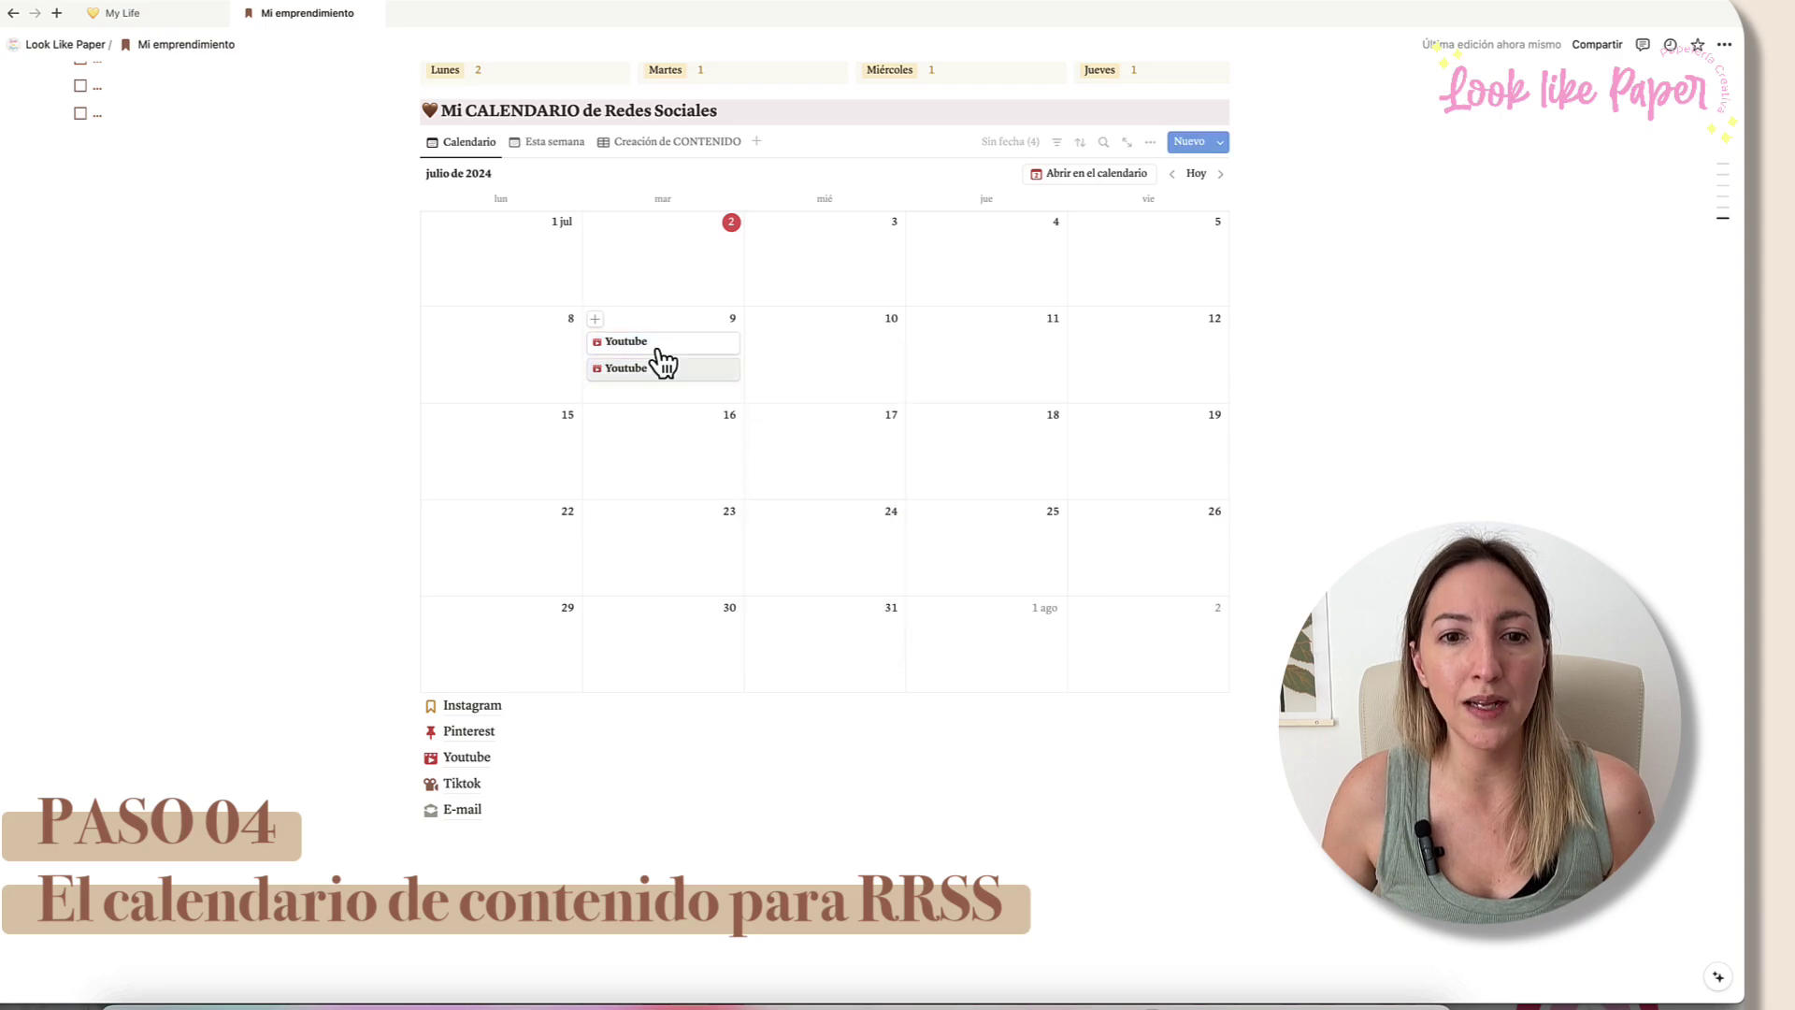
left_click_drag(715, 378, 675, 656)
right_click(670, 440)
left_click(720, 531)
right_click(677, 546)
left_click(739, 645)
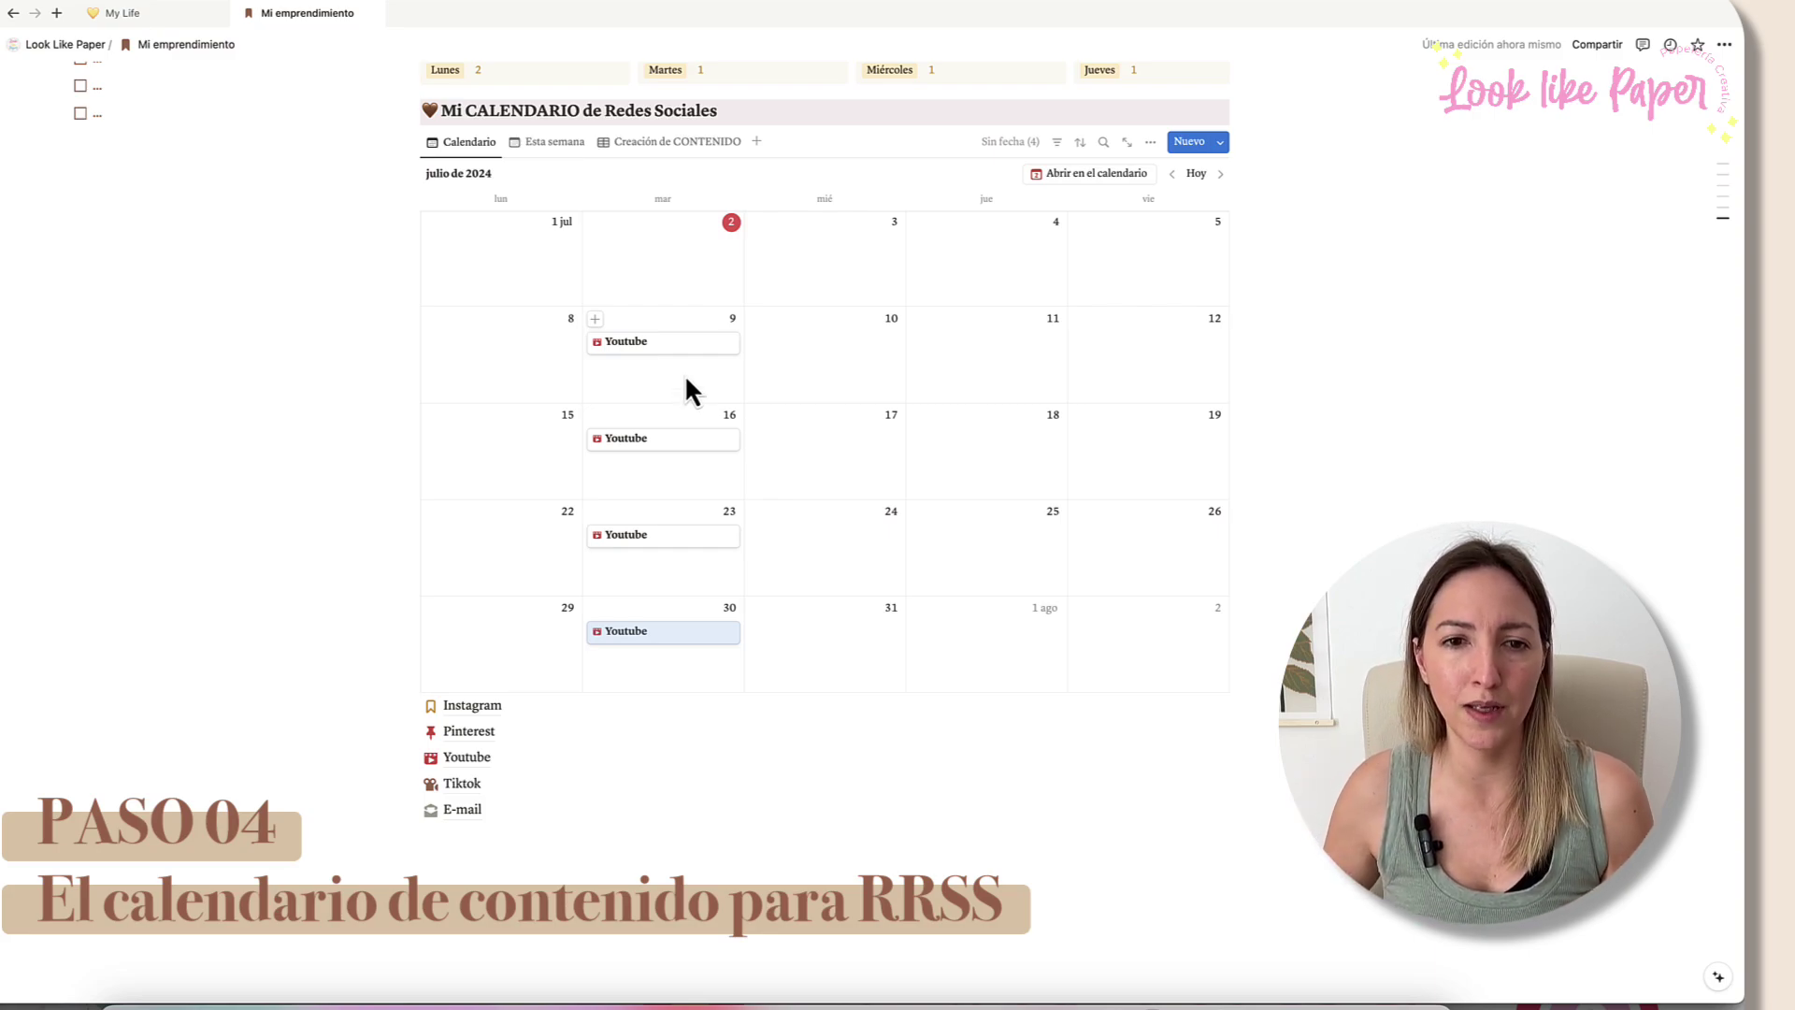
Step: Duplicate the Instagram page from the list below the calendar, place the copy on 8 July and rename it Instagram
right_click(470, 708)
left_click(524, 392)
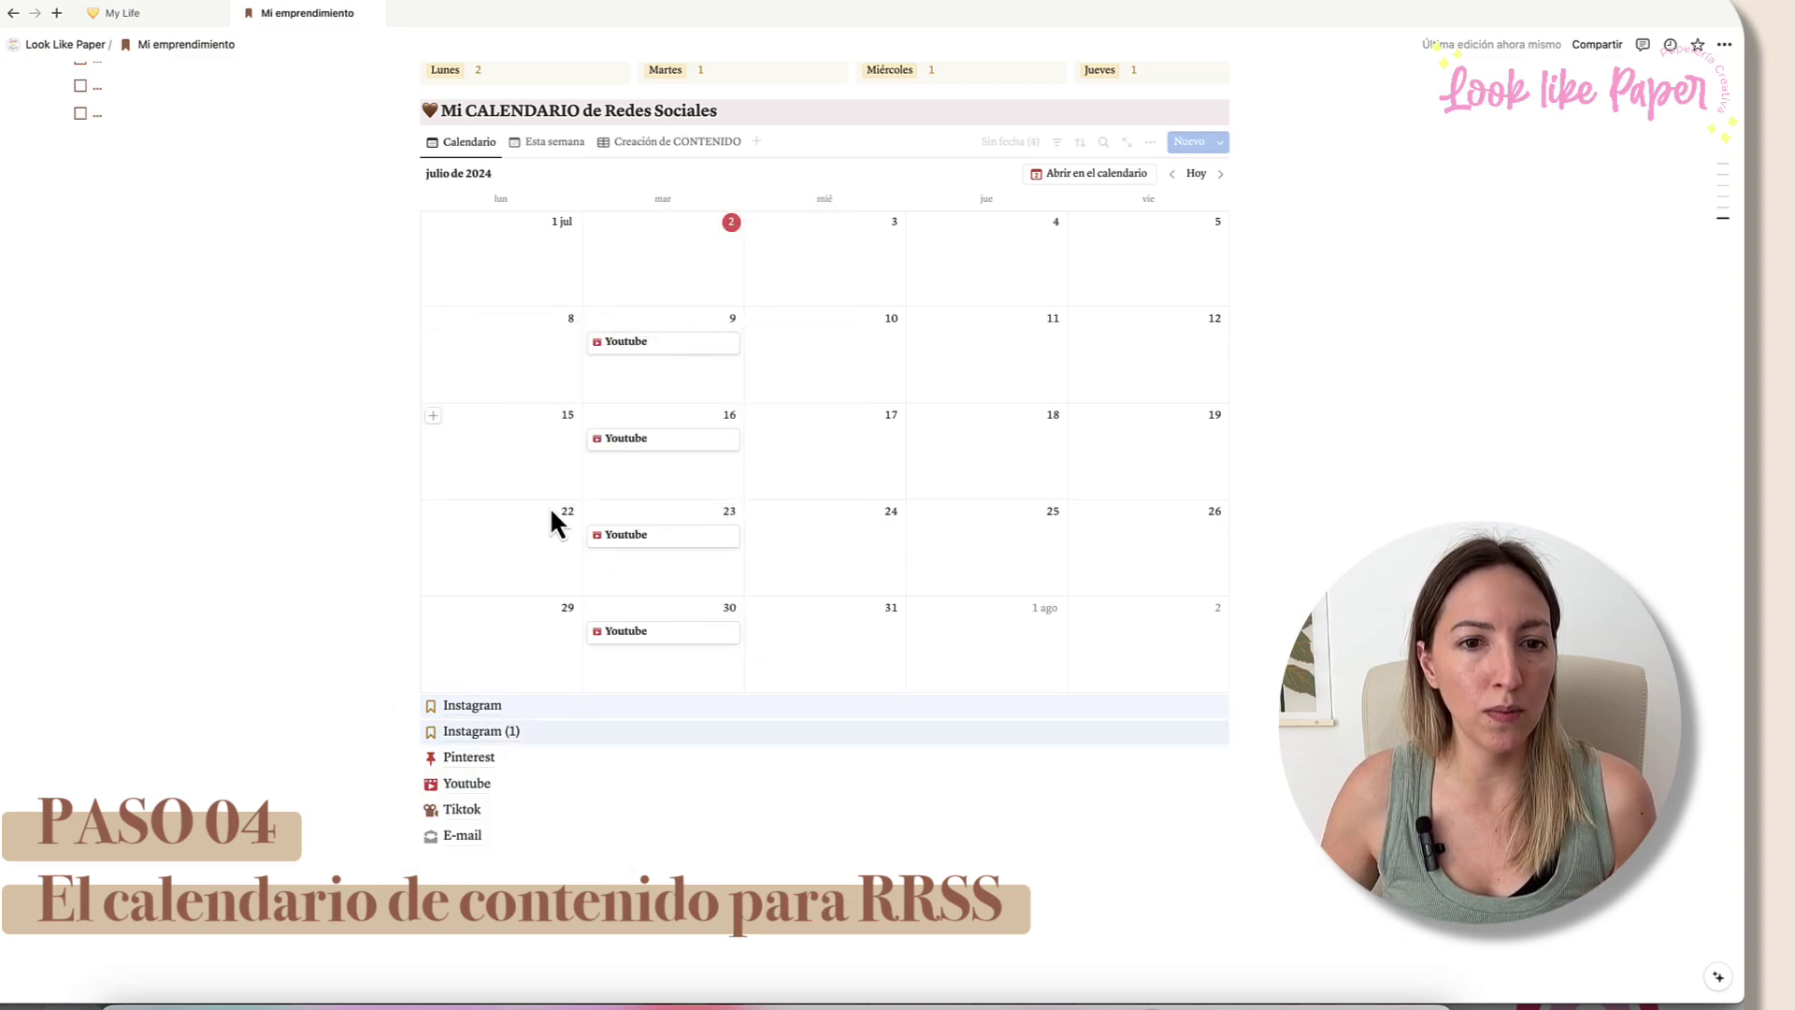
left_click_drag(472, 733, 509, 345)
left_click(516, 344)
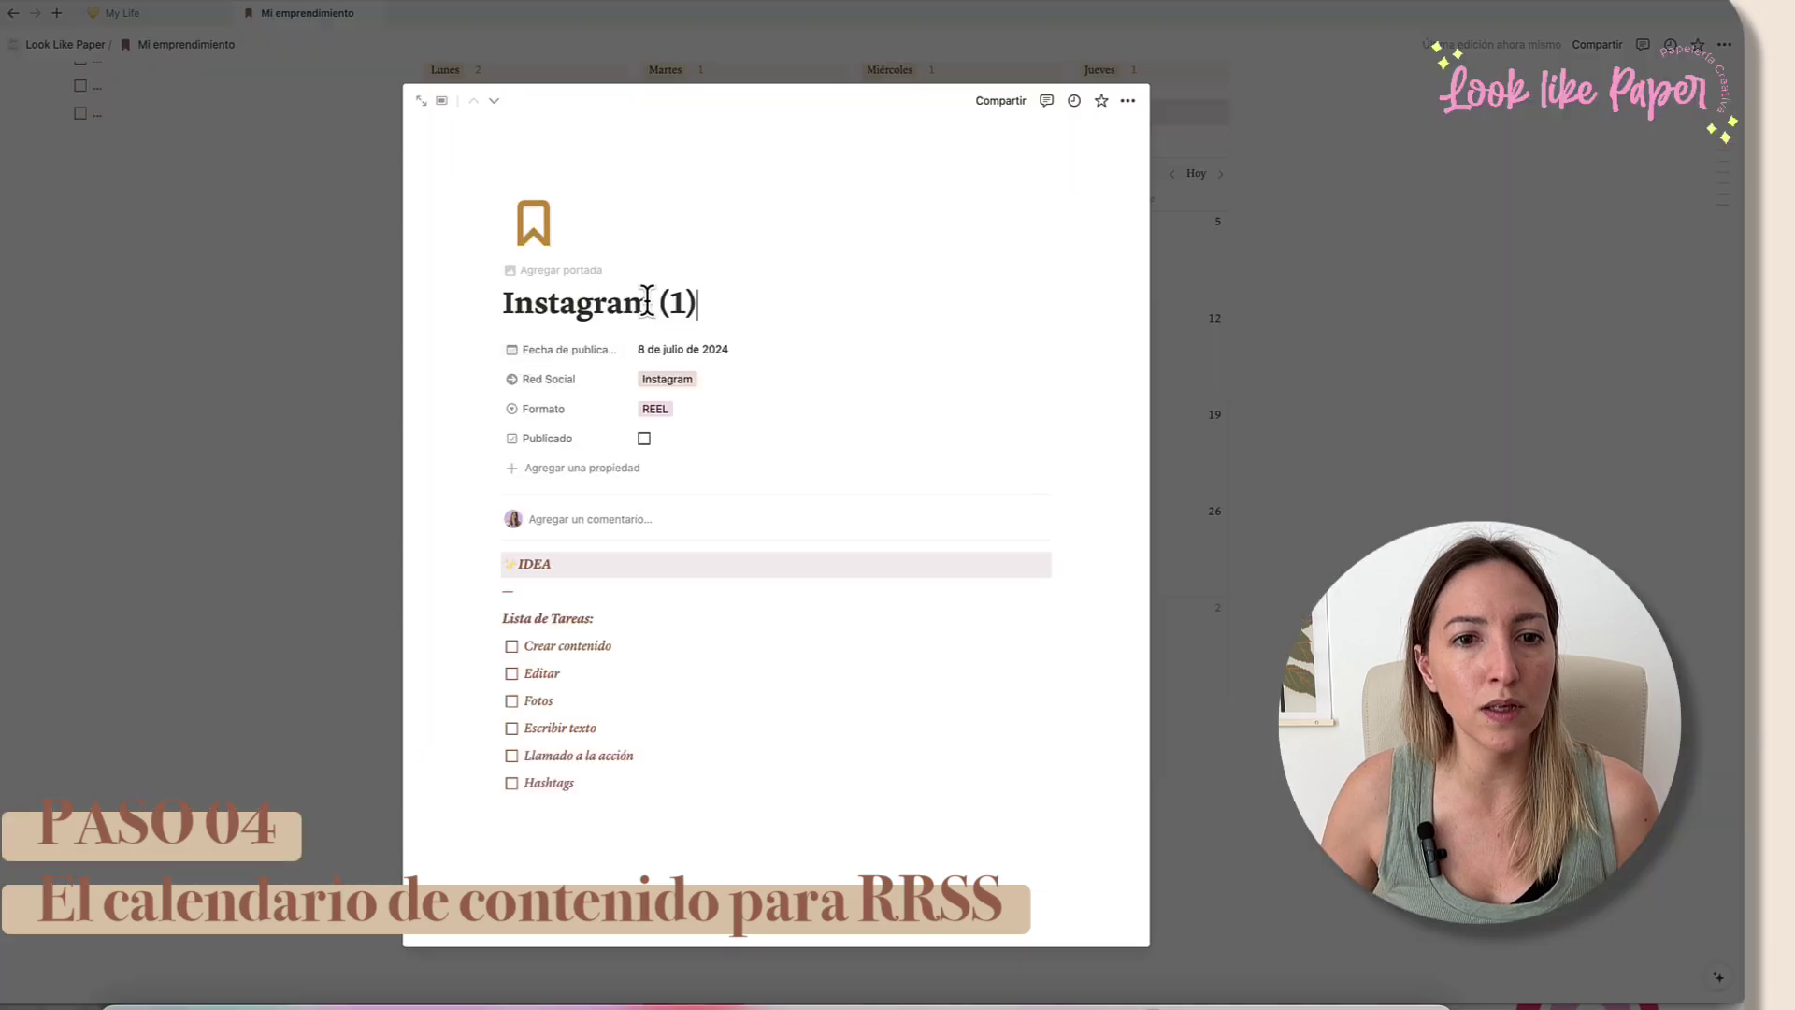
left_click(702, 315)
key("BackSpace")
key("BackSpace")
key("BackSpace")
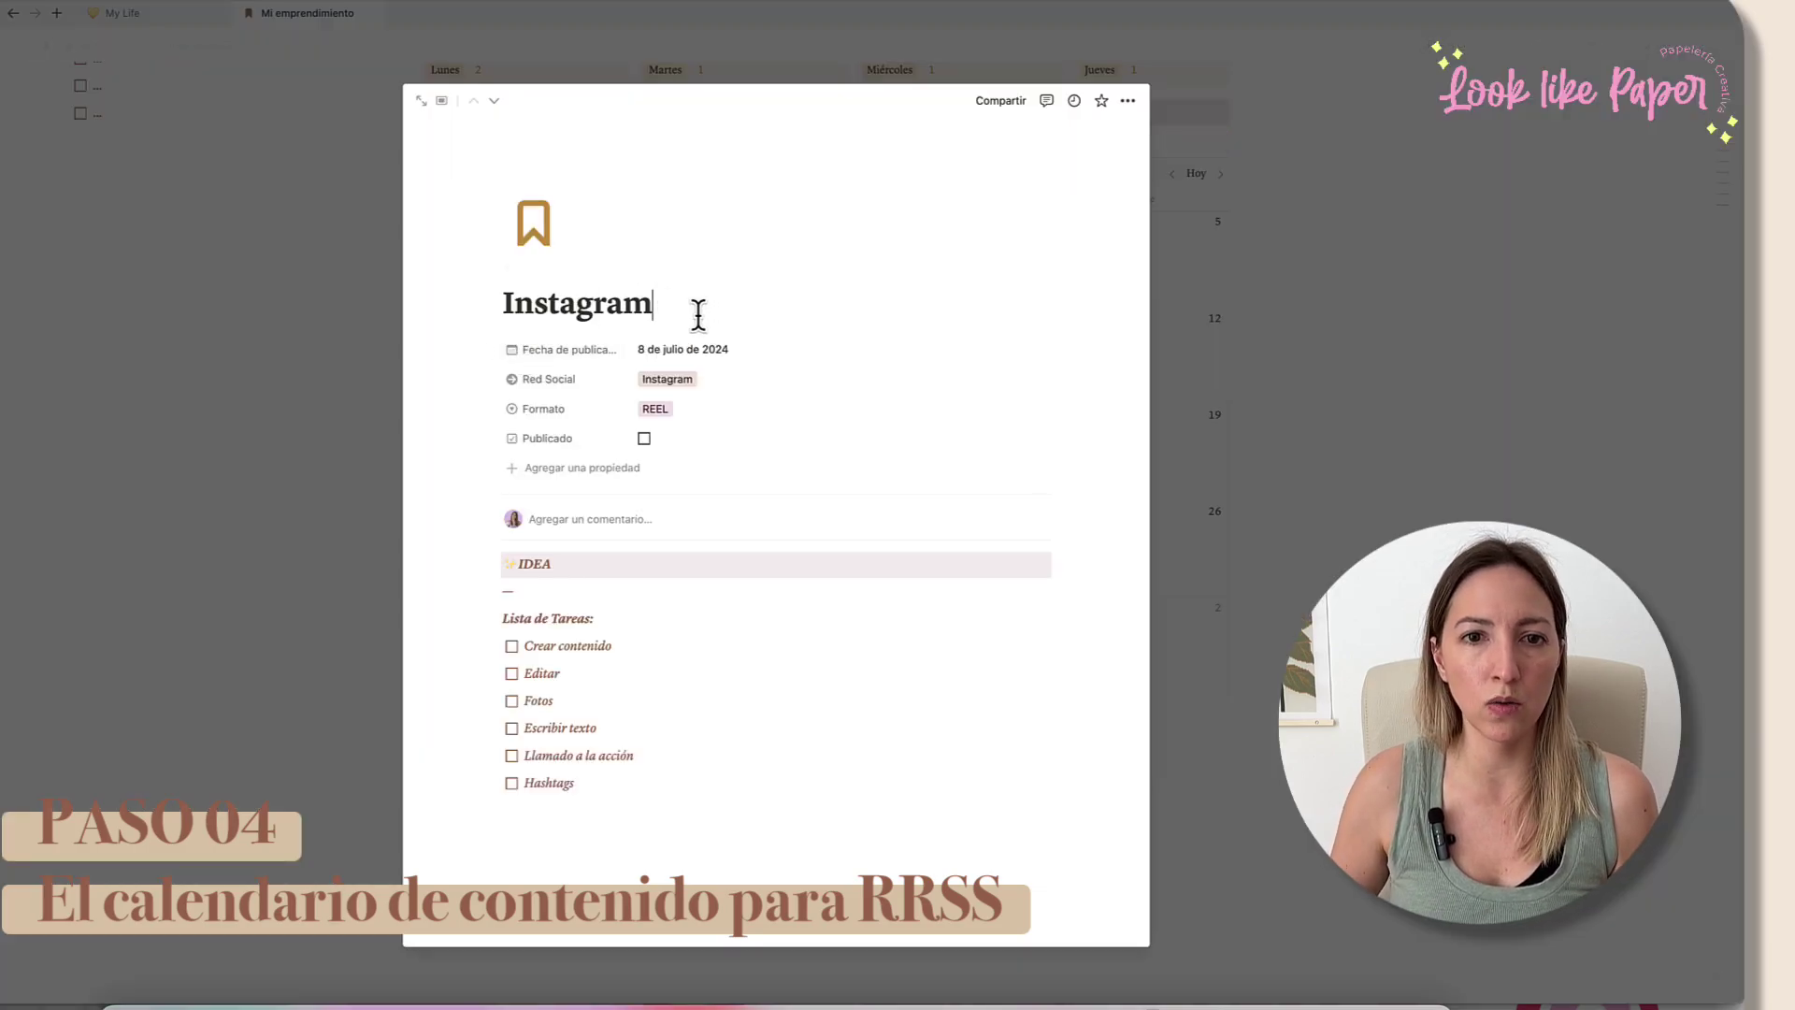
left_click(261, 340)
Step: Repeat the Instagram entry weekly by placing duplicates on 15, 22 and 29 July
right_click(461, 348)
left_click(509, 434)
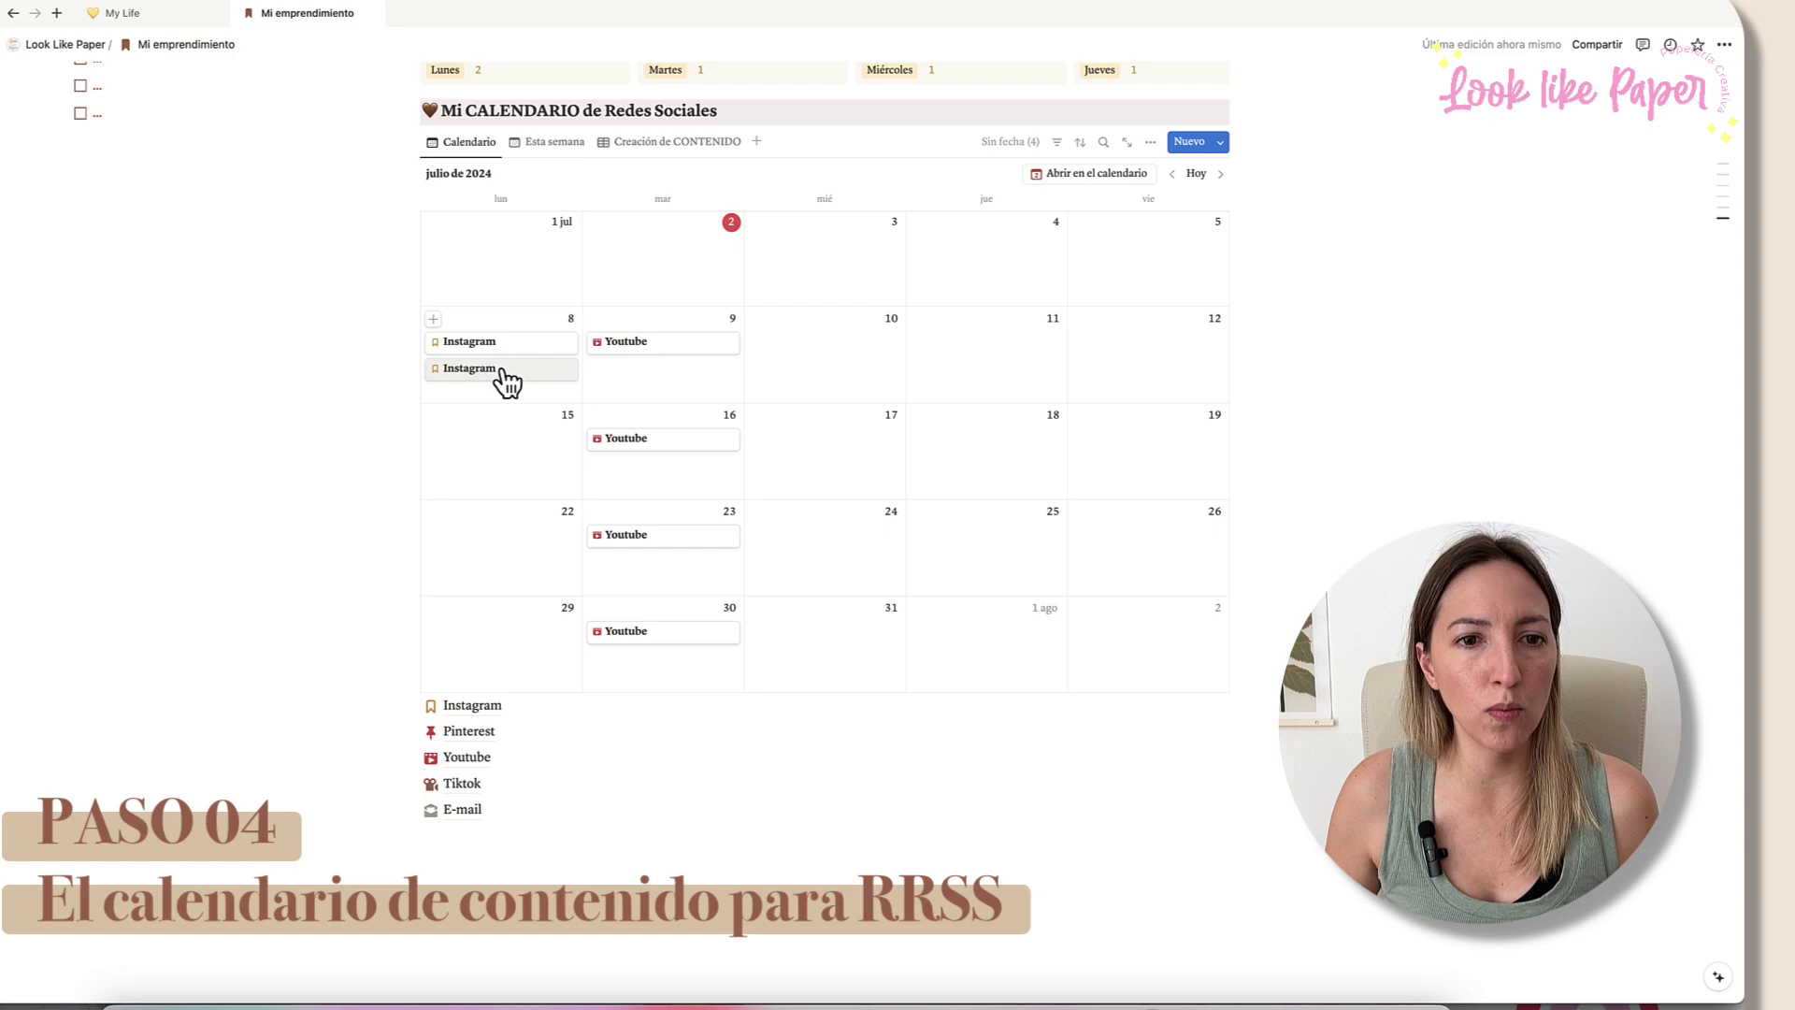
left_click_drag(501, 367, 501, 452)
right_click(503, 445)
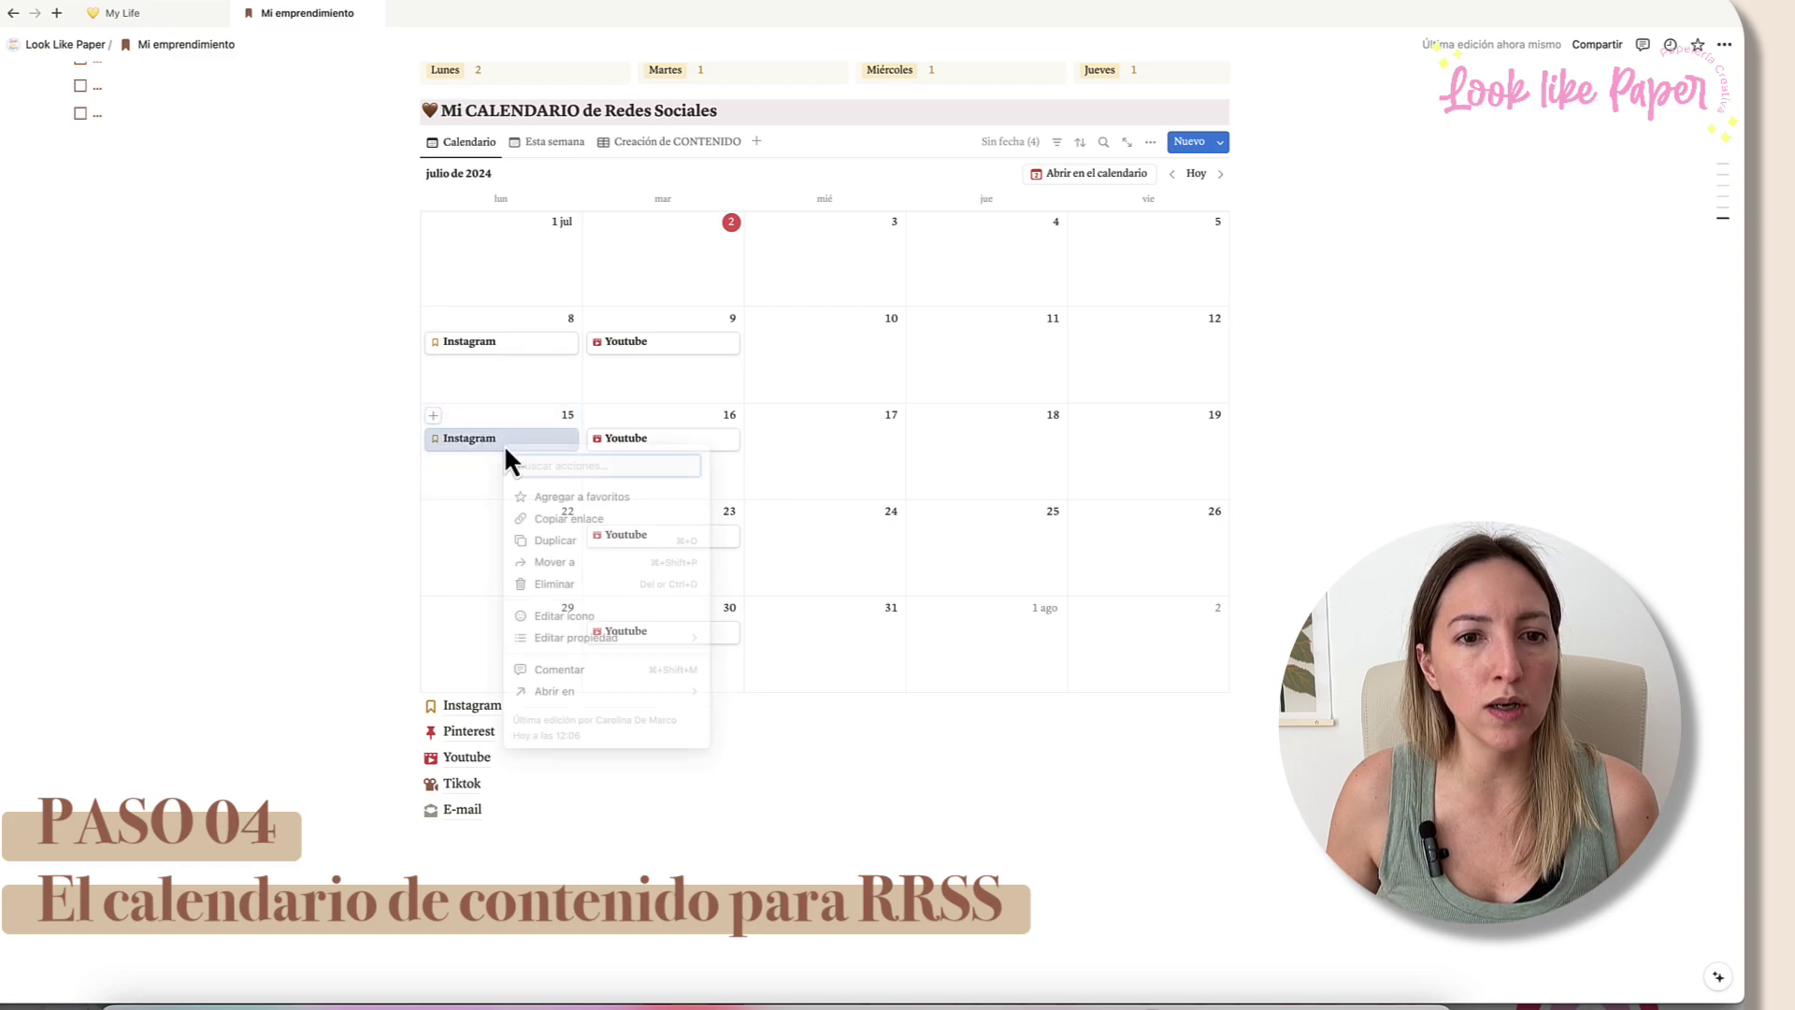
left_click(555, 541)
left_click_drag(512, 486, 501, 621)
right_click(505, 542)
left_click(556, 634)
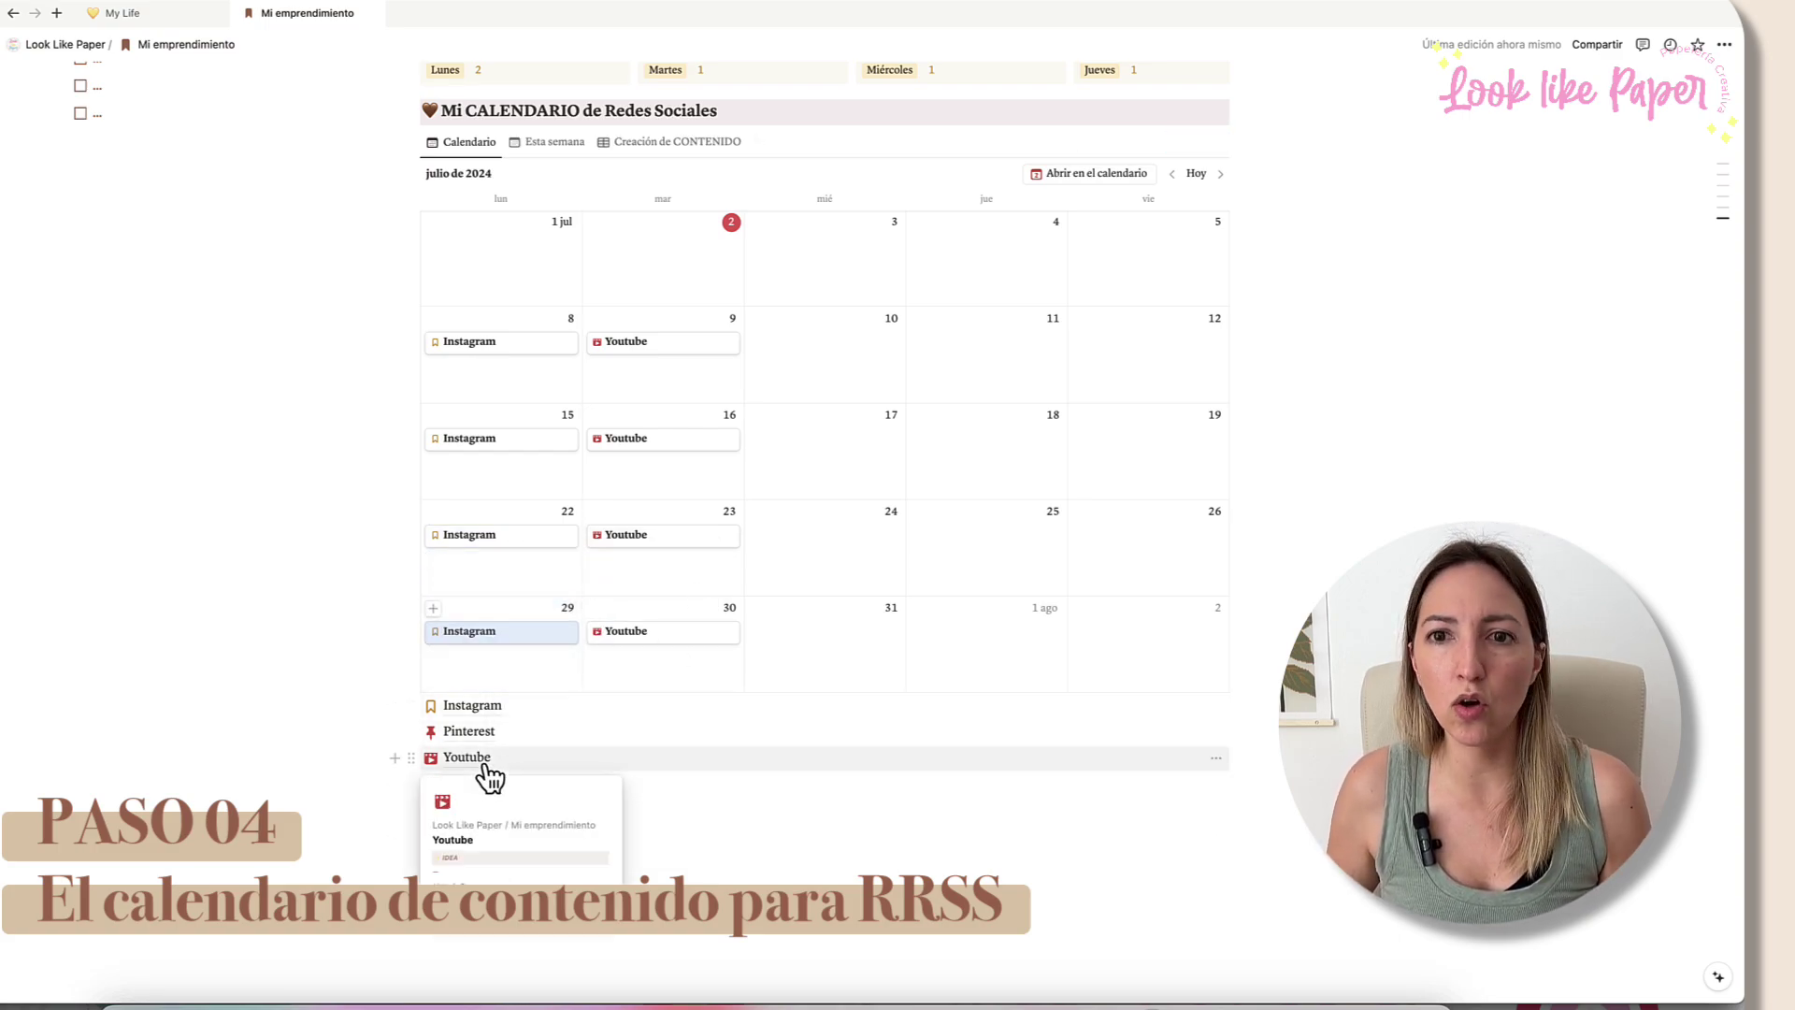
Step: Duplicate the E-mail page from the list below the calendar, place the copy on 9 July and rename it E-mail
right_click(453, 812)
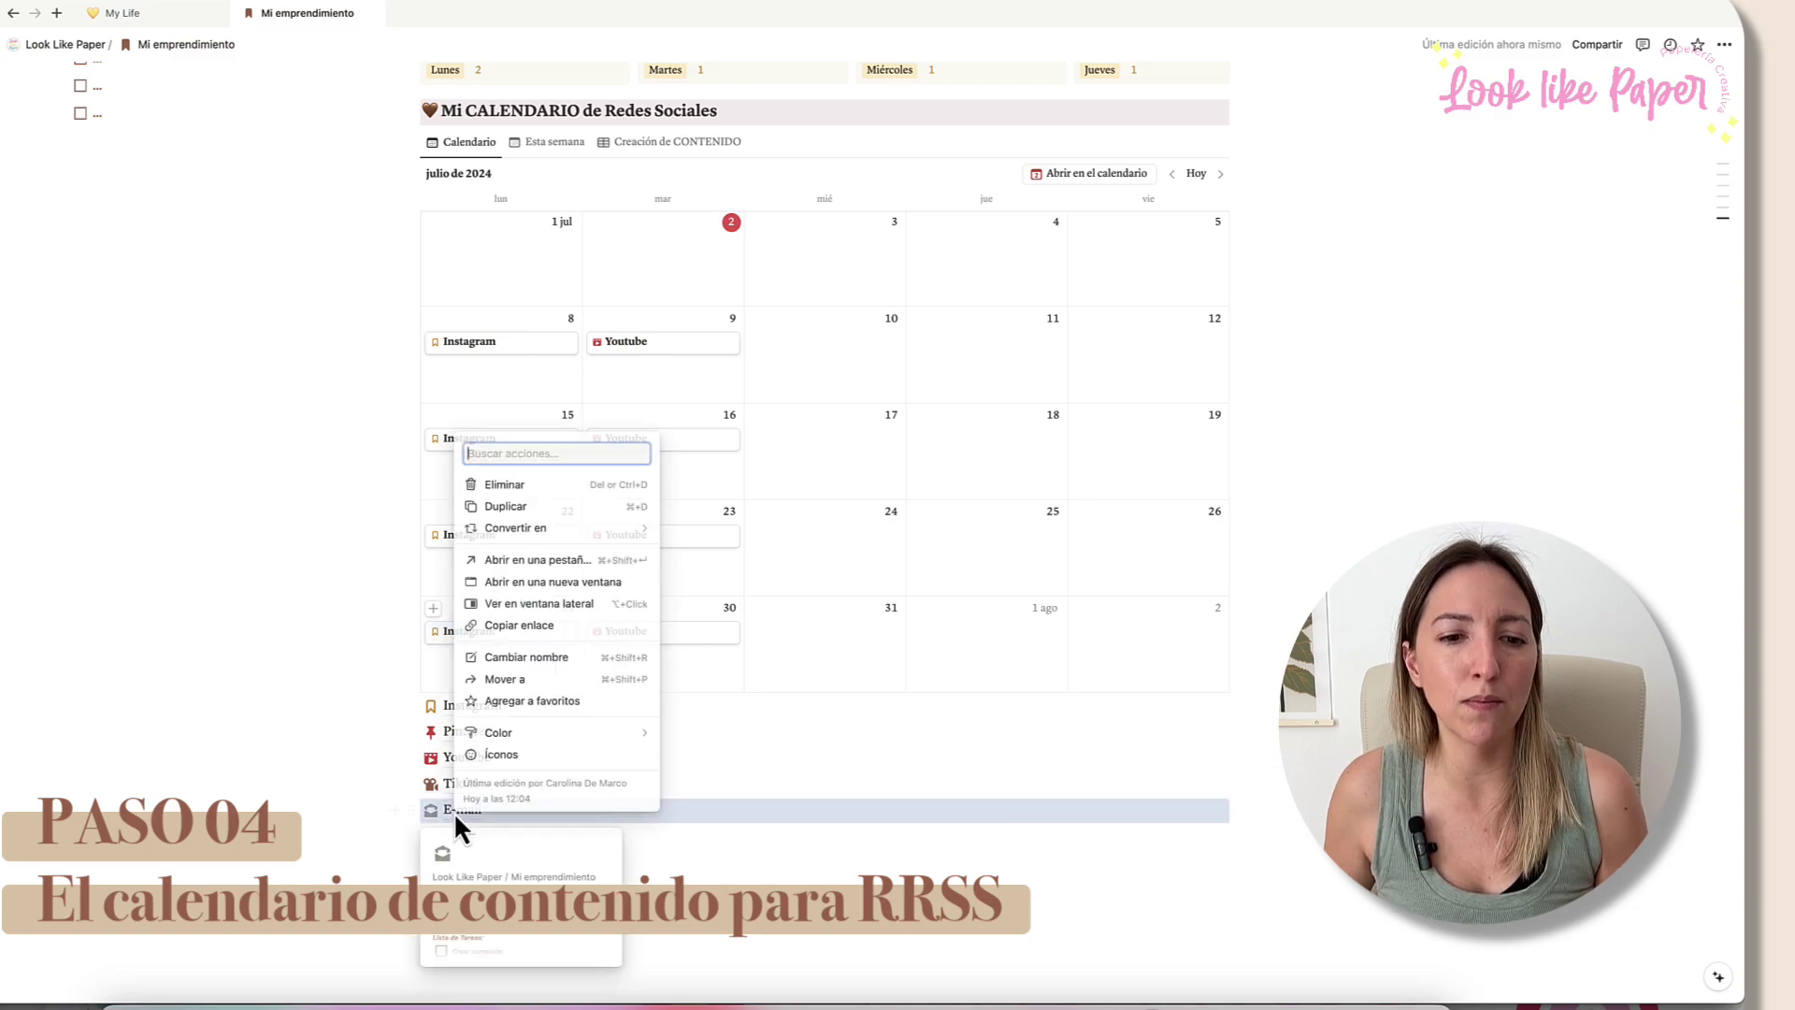
left_click(535, 503)
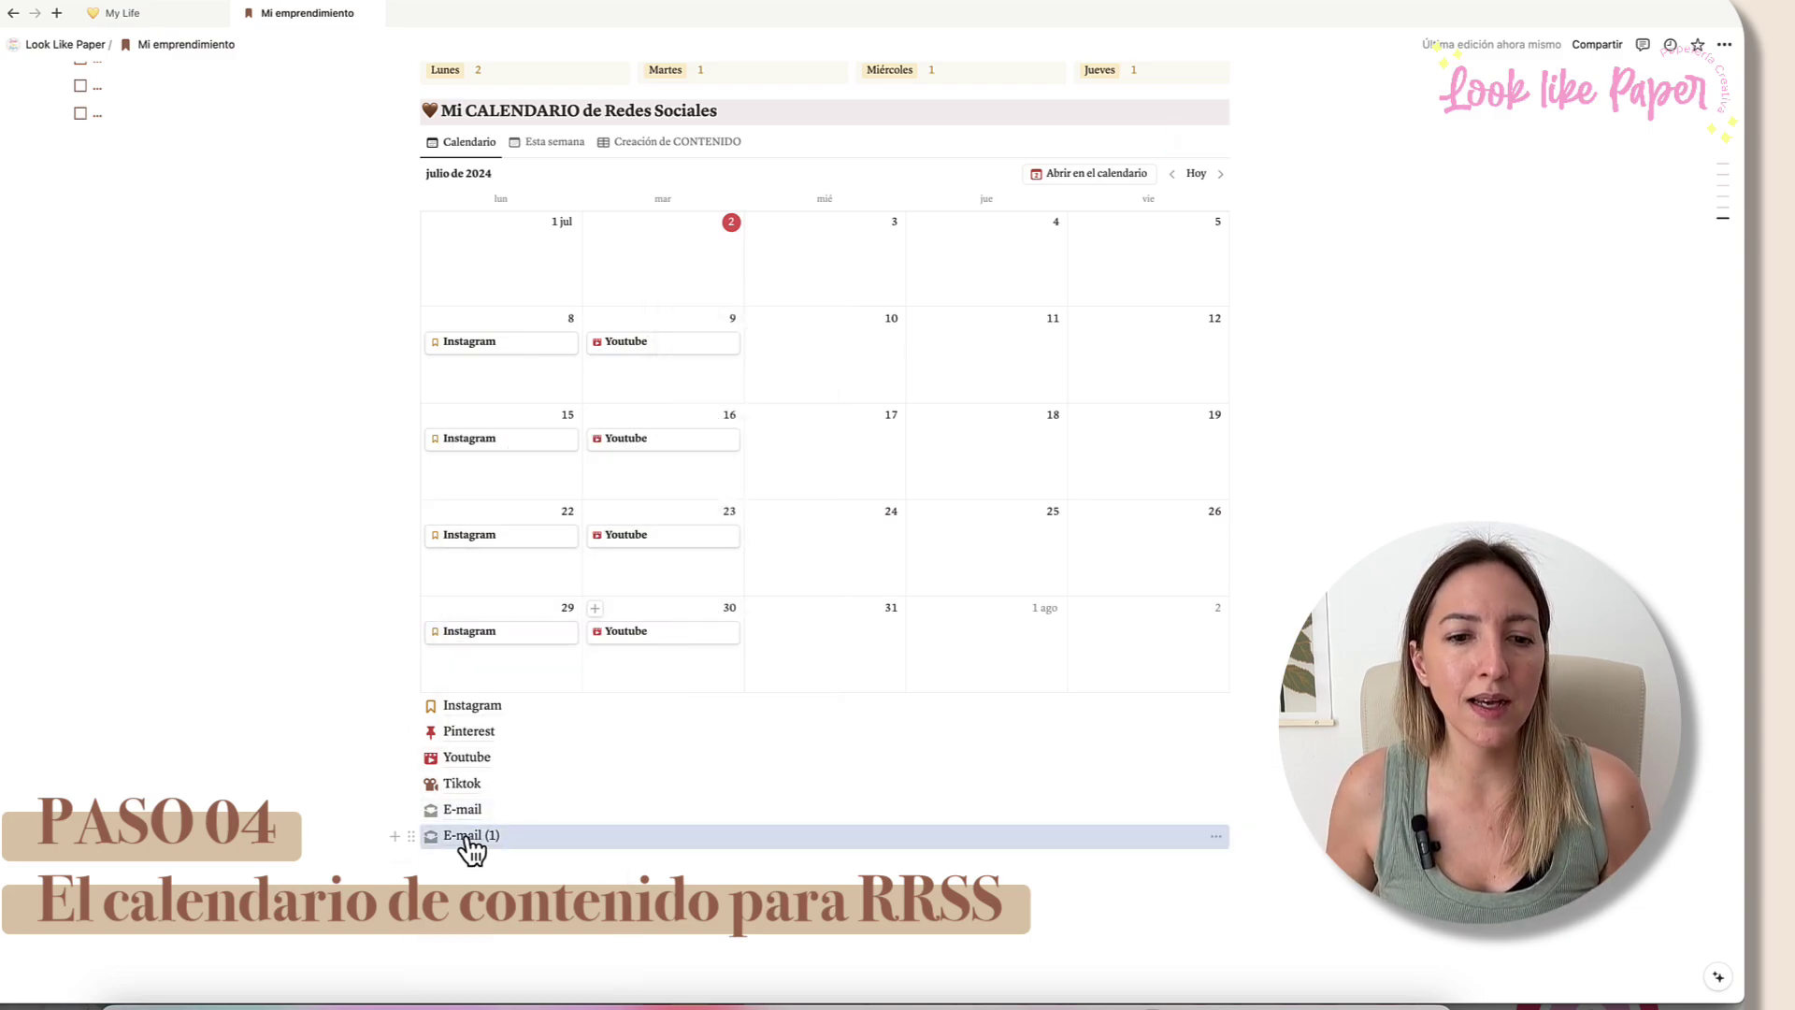
left_click_drag(470, 846, 669, 385)
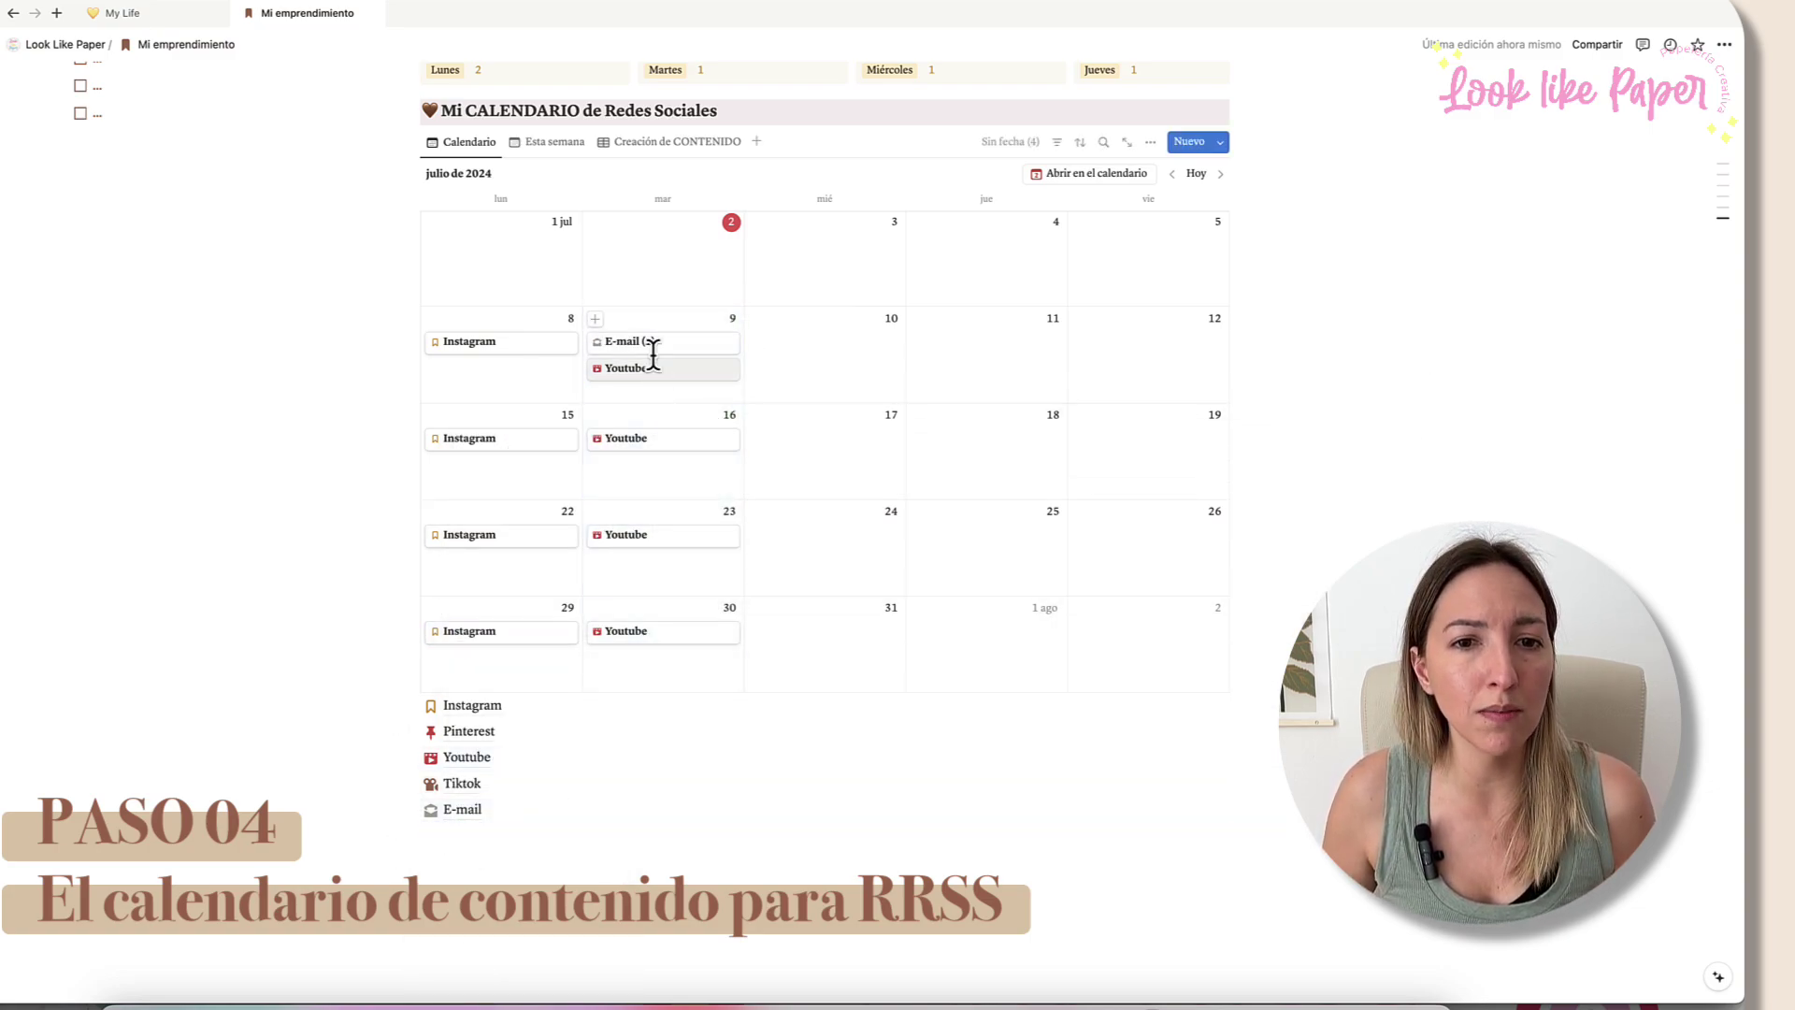
left_click(655, 345)
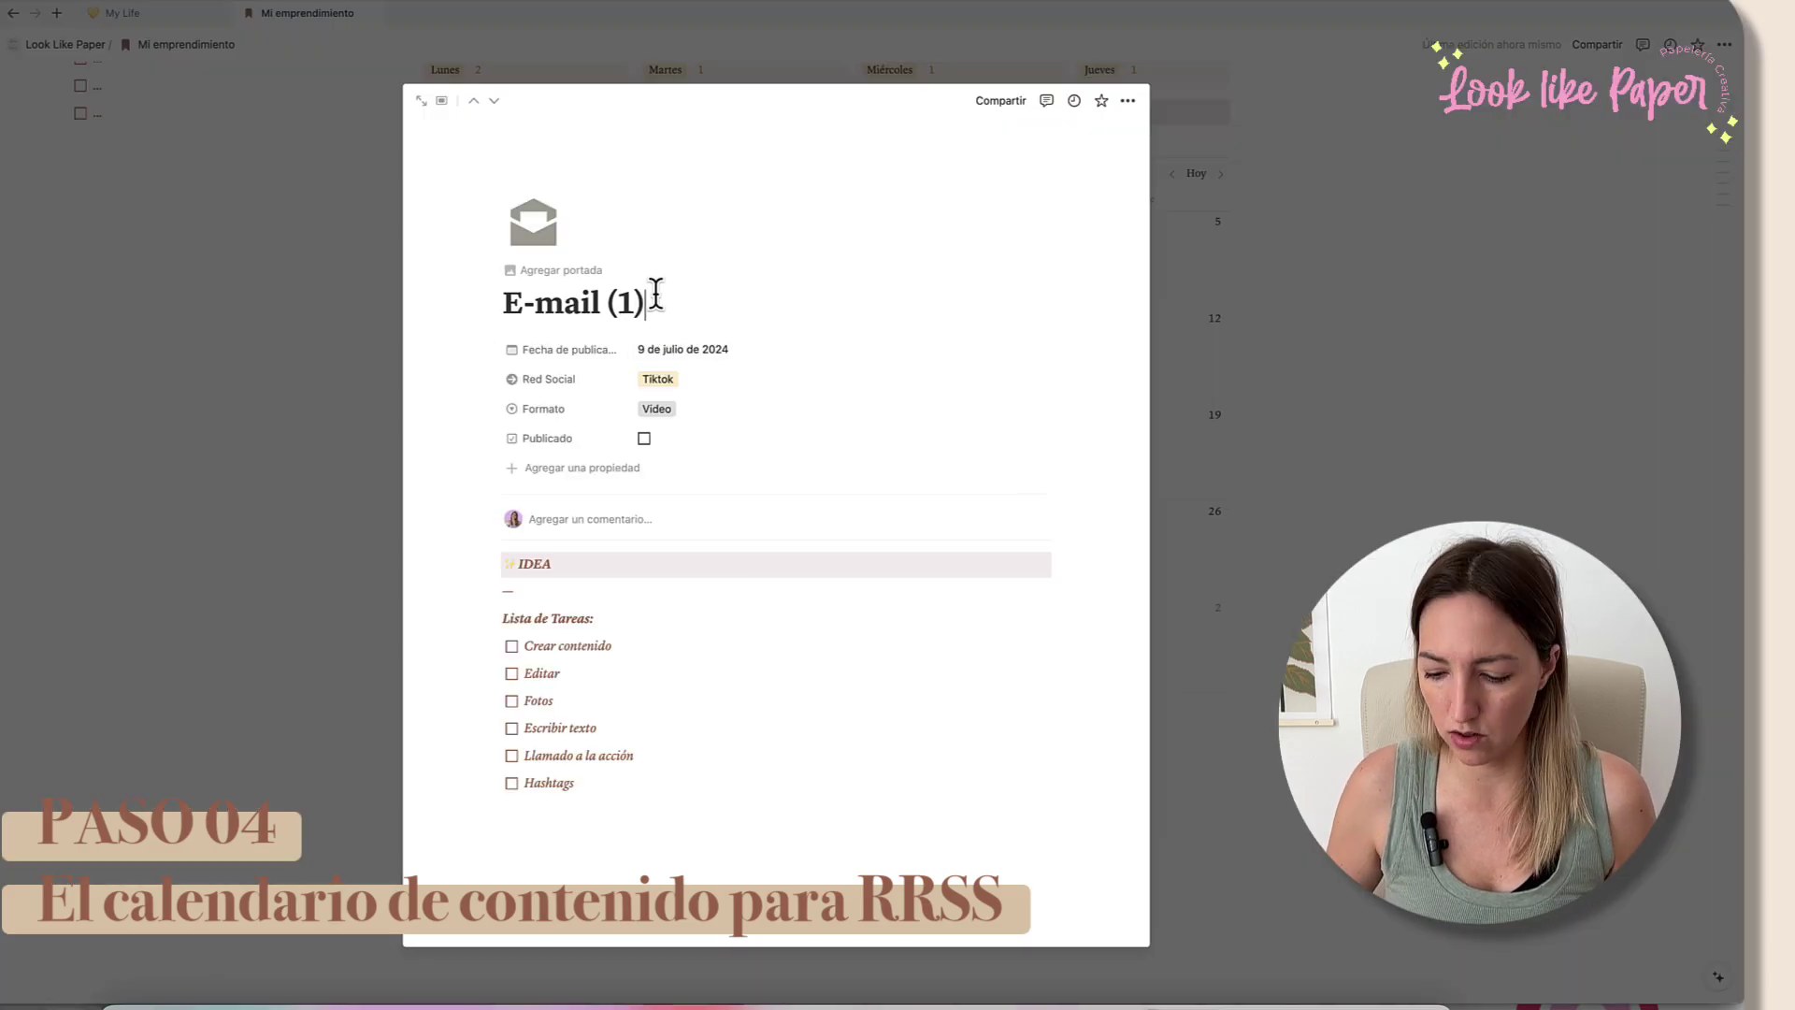
key("BackSpace")
key("BackSpace")
key("BackSpace")
left_click(1206, 388)
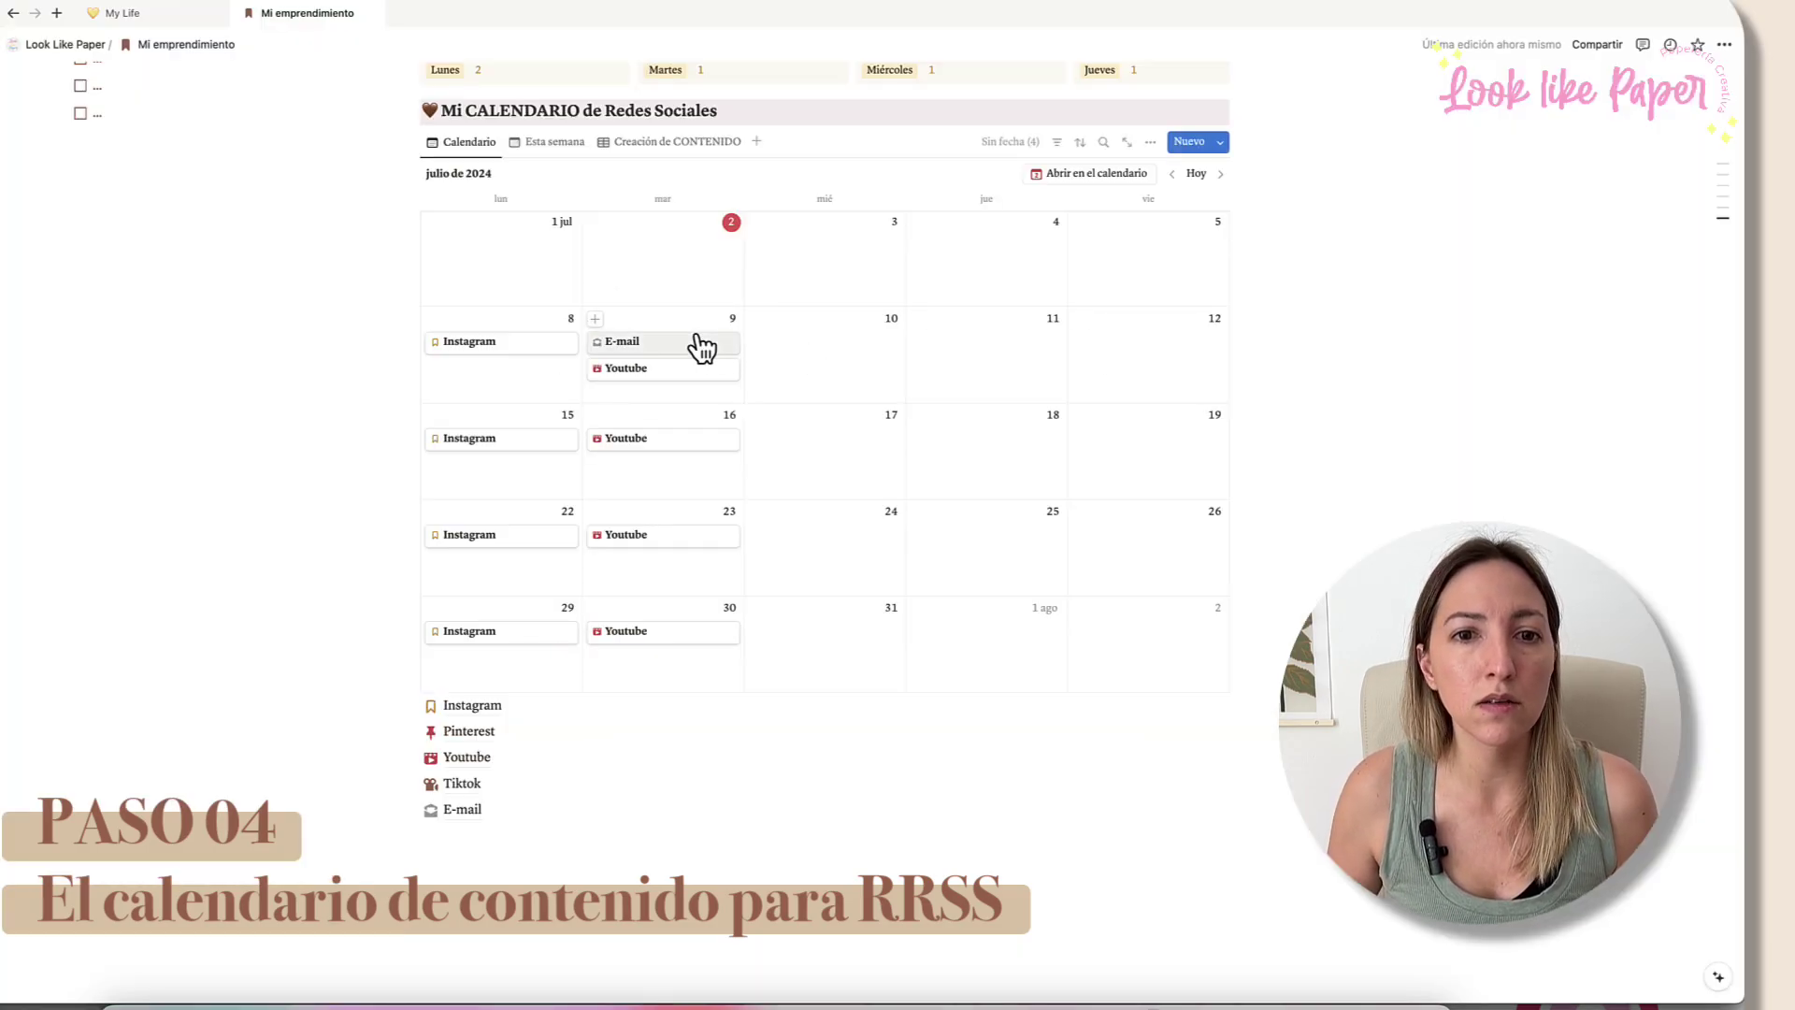
Step: Repeat the E-mail entry weekly by placing duplicates on 16, 23 and 30 July
right_click(691, 342)
left_click(743, 434)
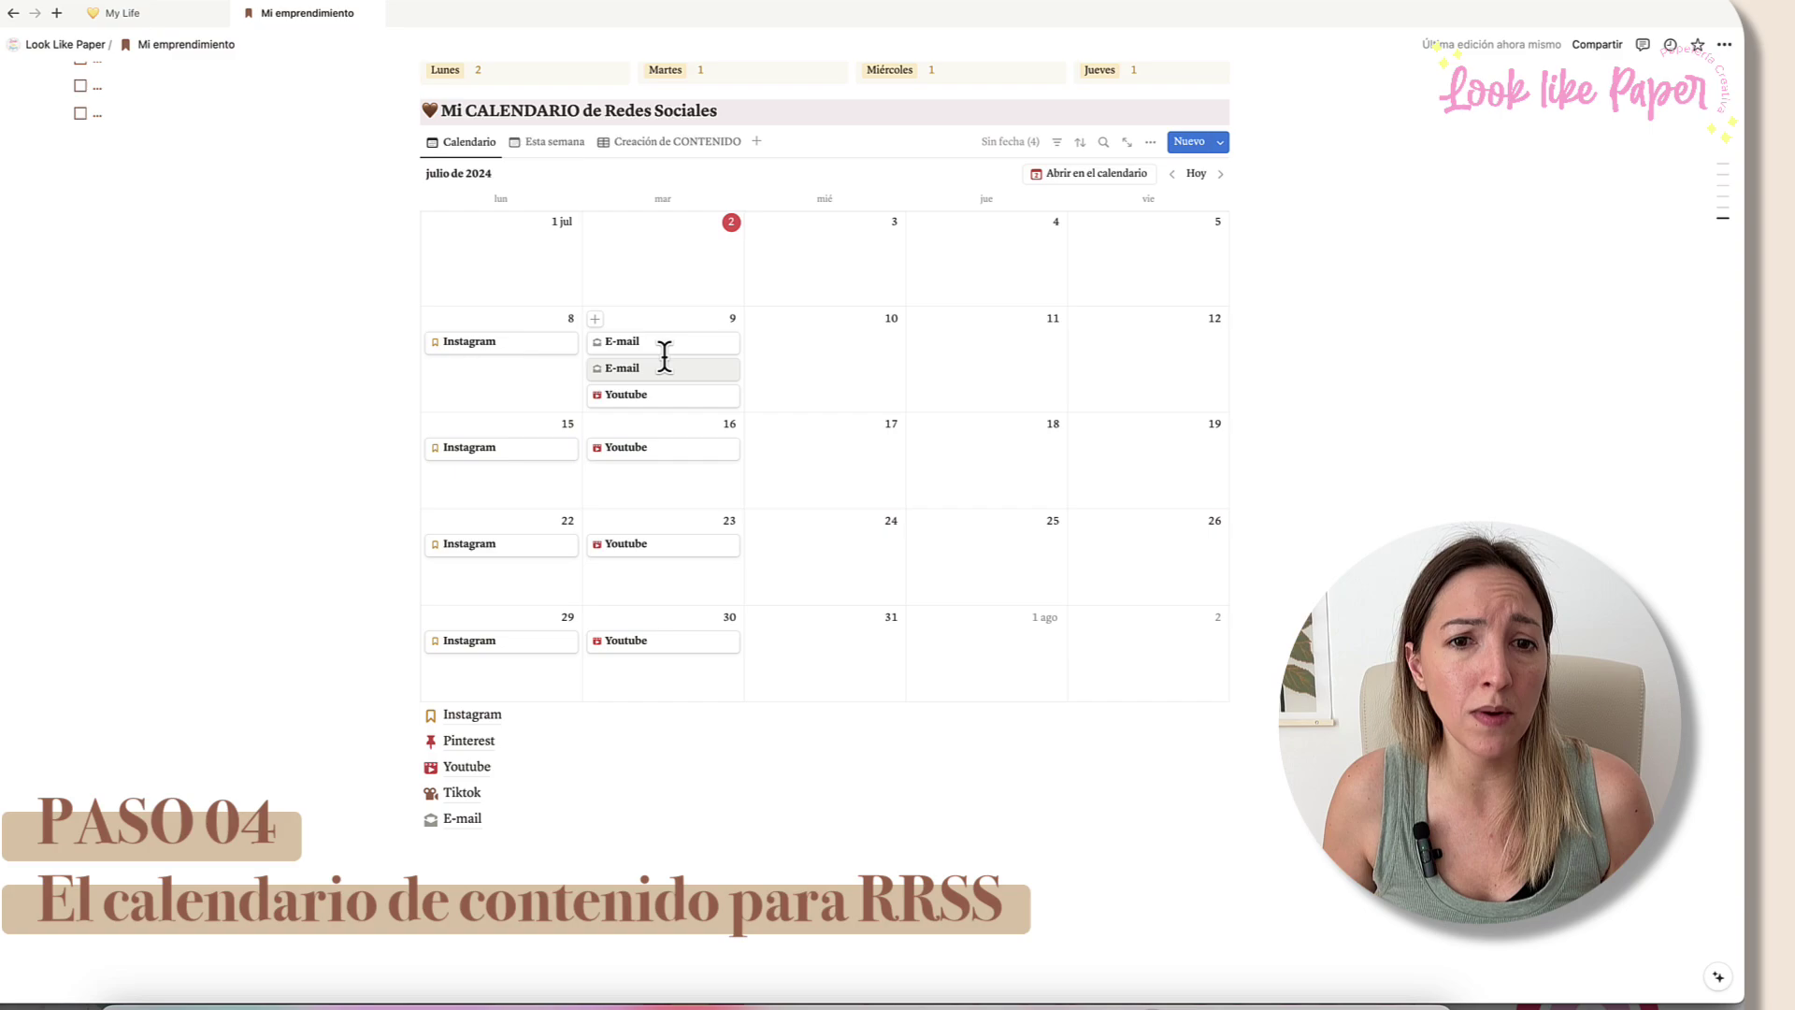
left_click_drag(659, 367, 655, 629)
right_click(672, 439)
left_click(728, 531)
right_click(669, 541)
left_click(732, 634)
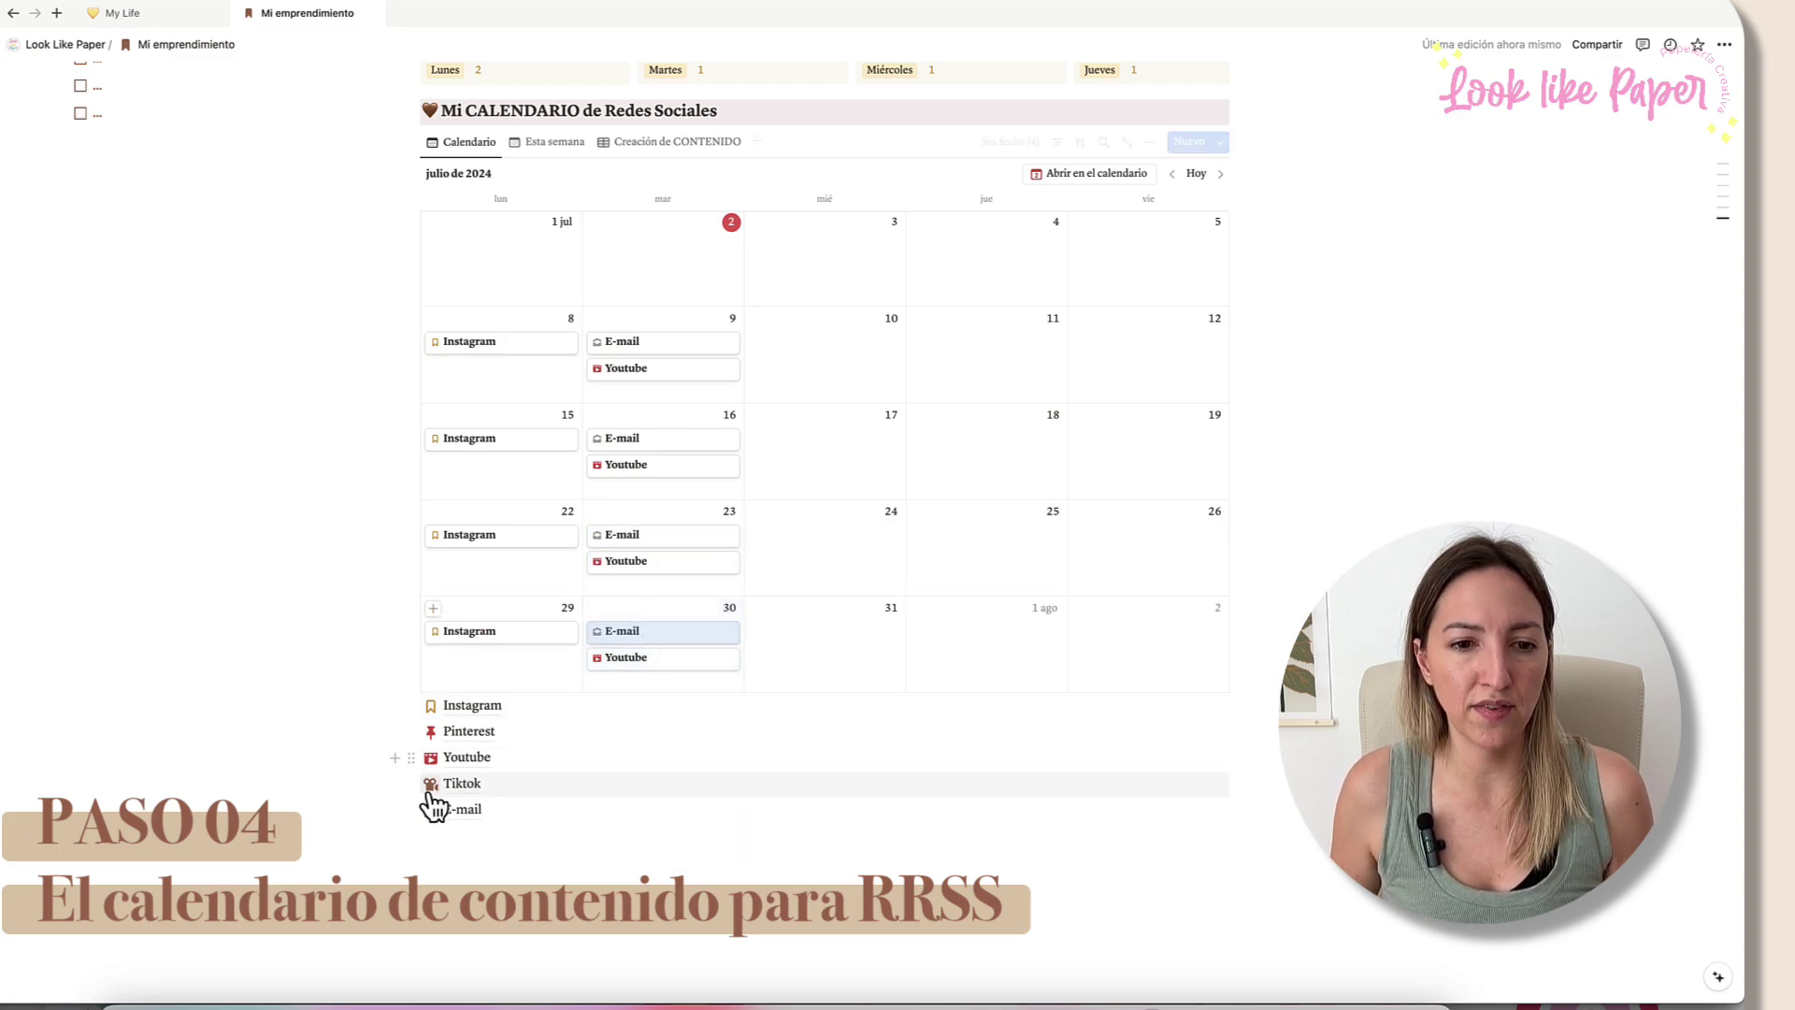
Step: Duplicate the Tiktok page from the list below the calendar, place the copy on 11 July and rename it Tiktok
scroll(463, 799, "up", 1)
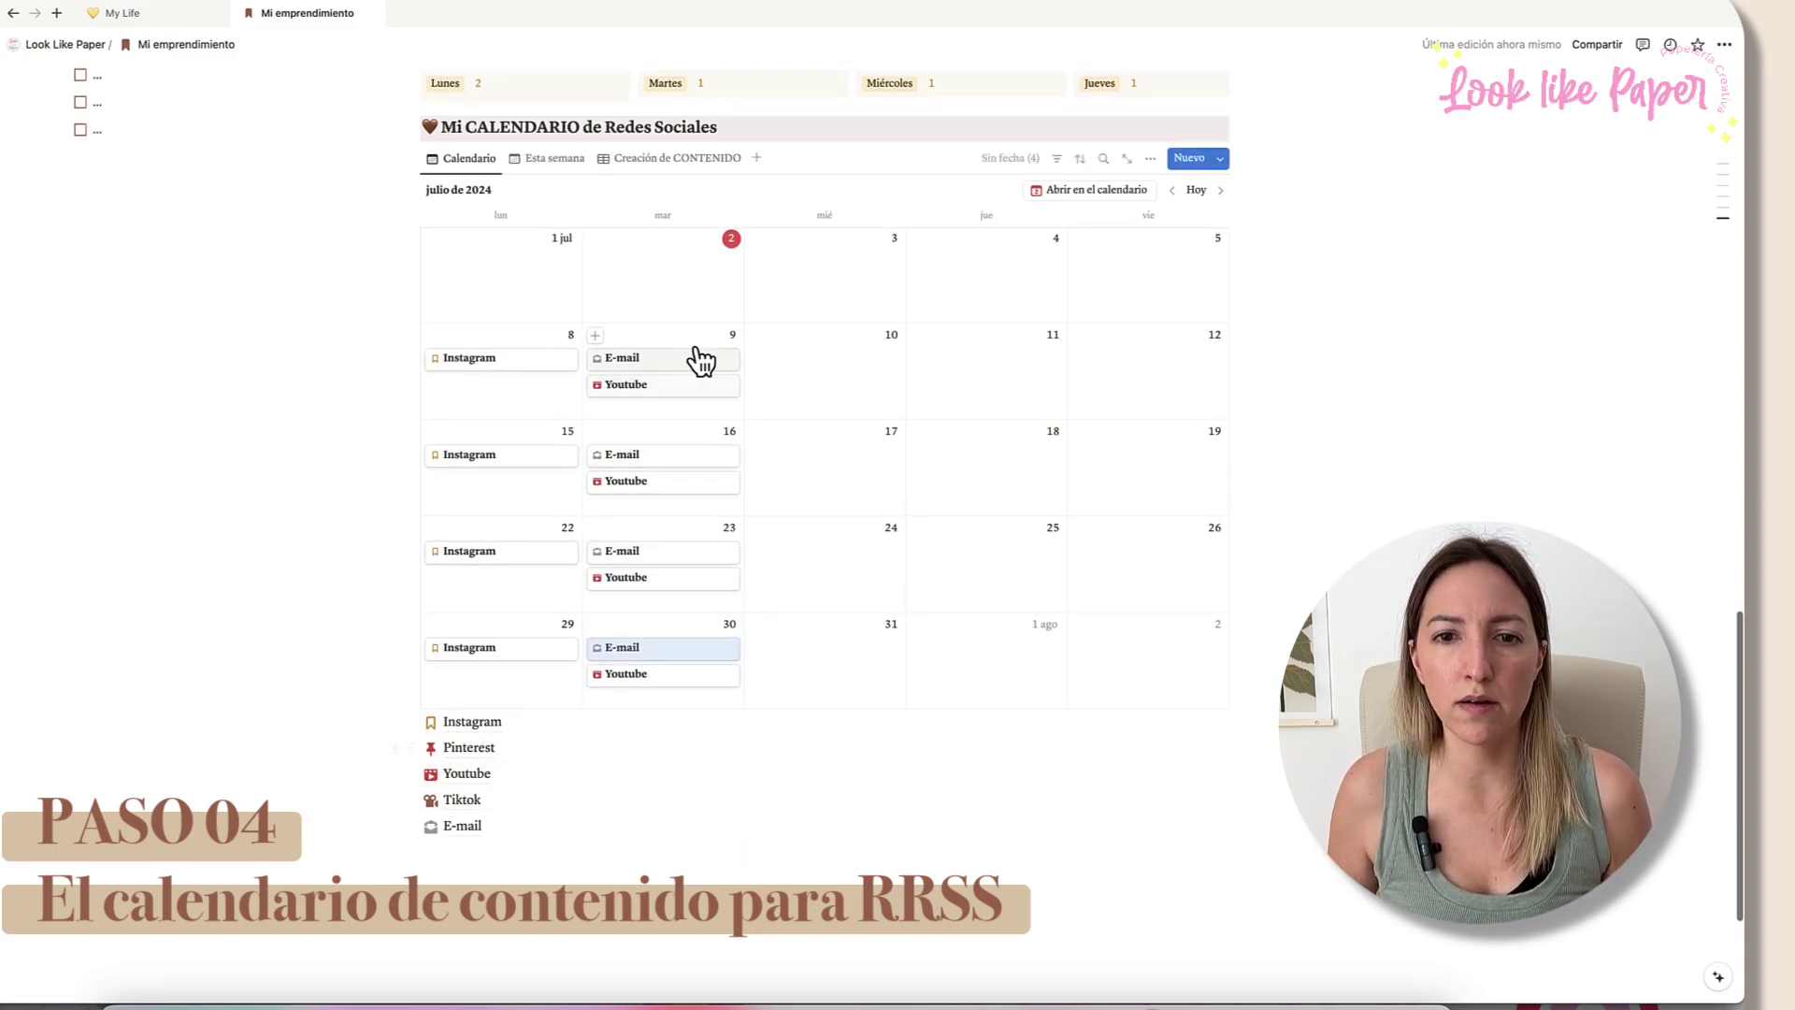
right_click(472, 806)
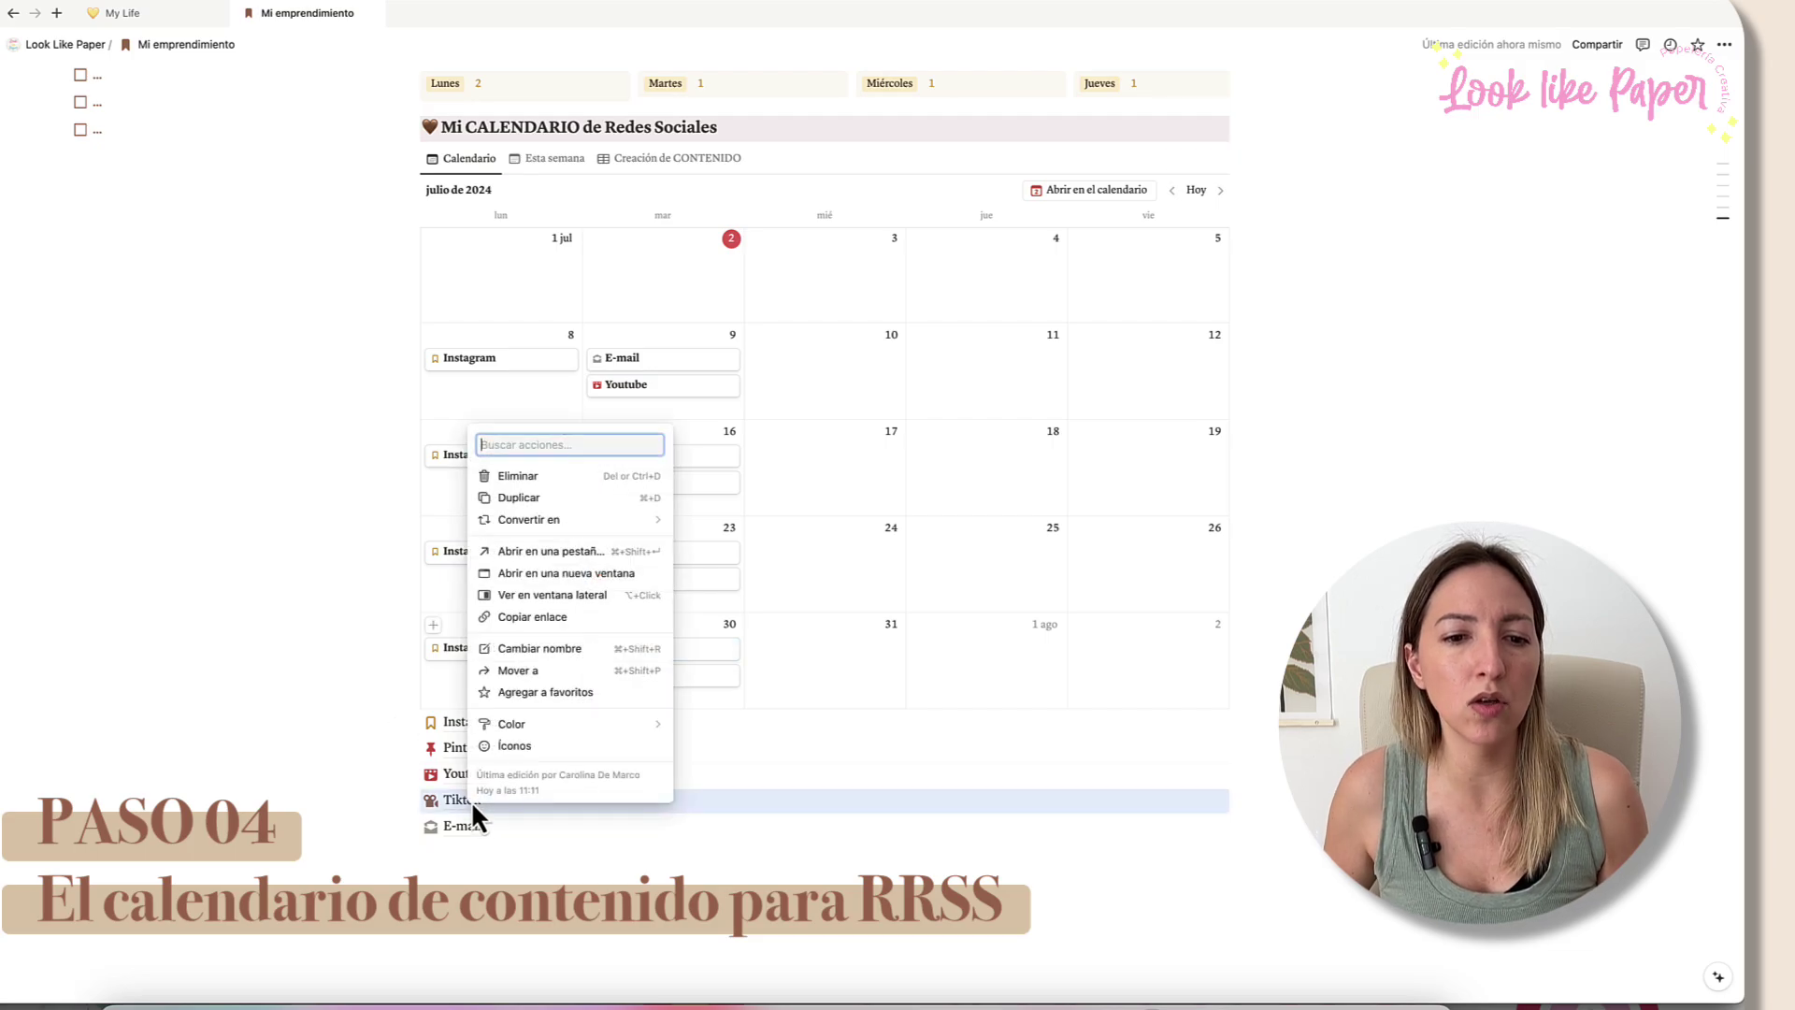
left_click(528, 501)
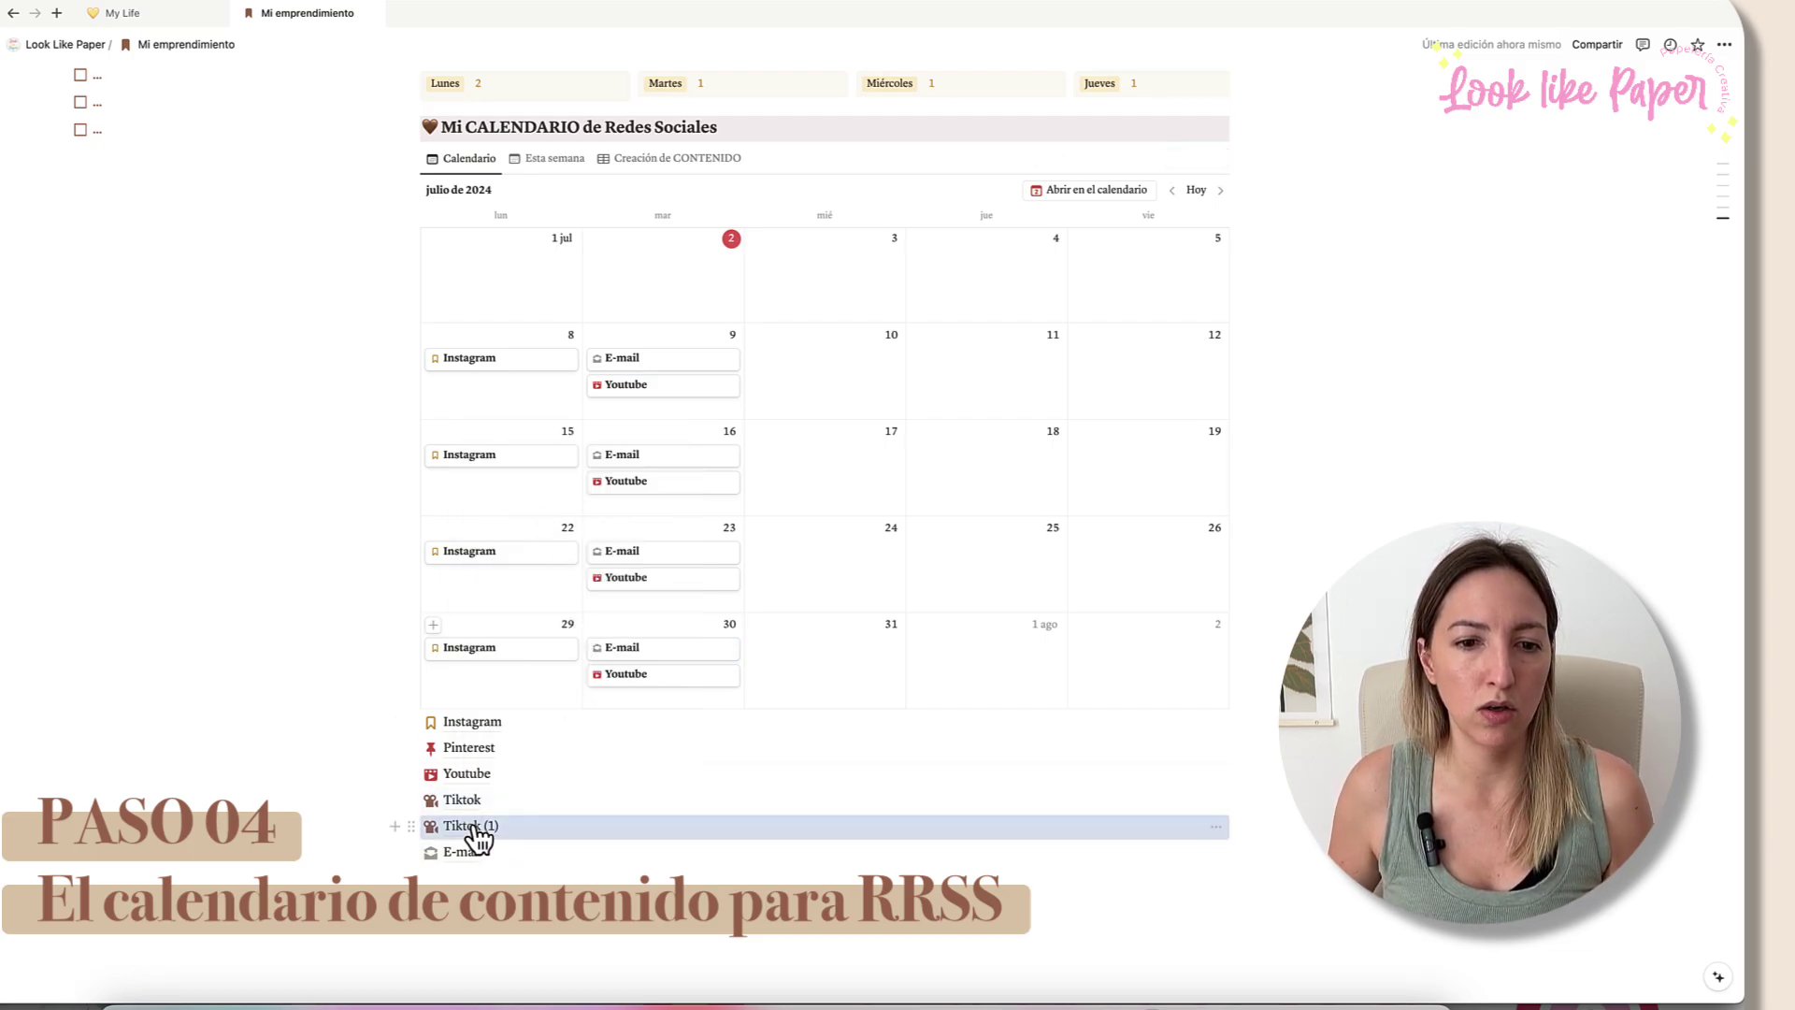
left_click_drag(472, 828, 1001, 360)
left_click(1001, 360)
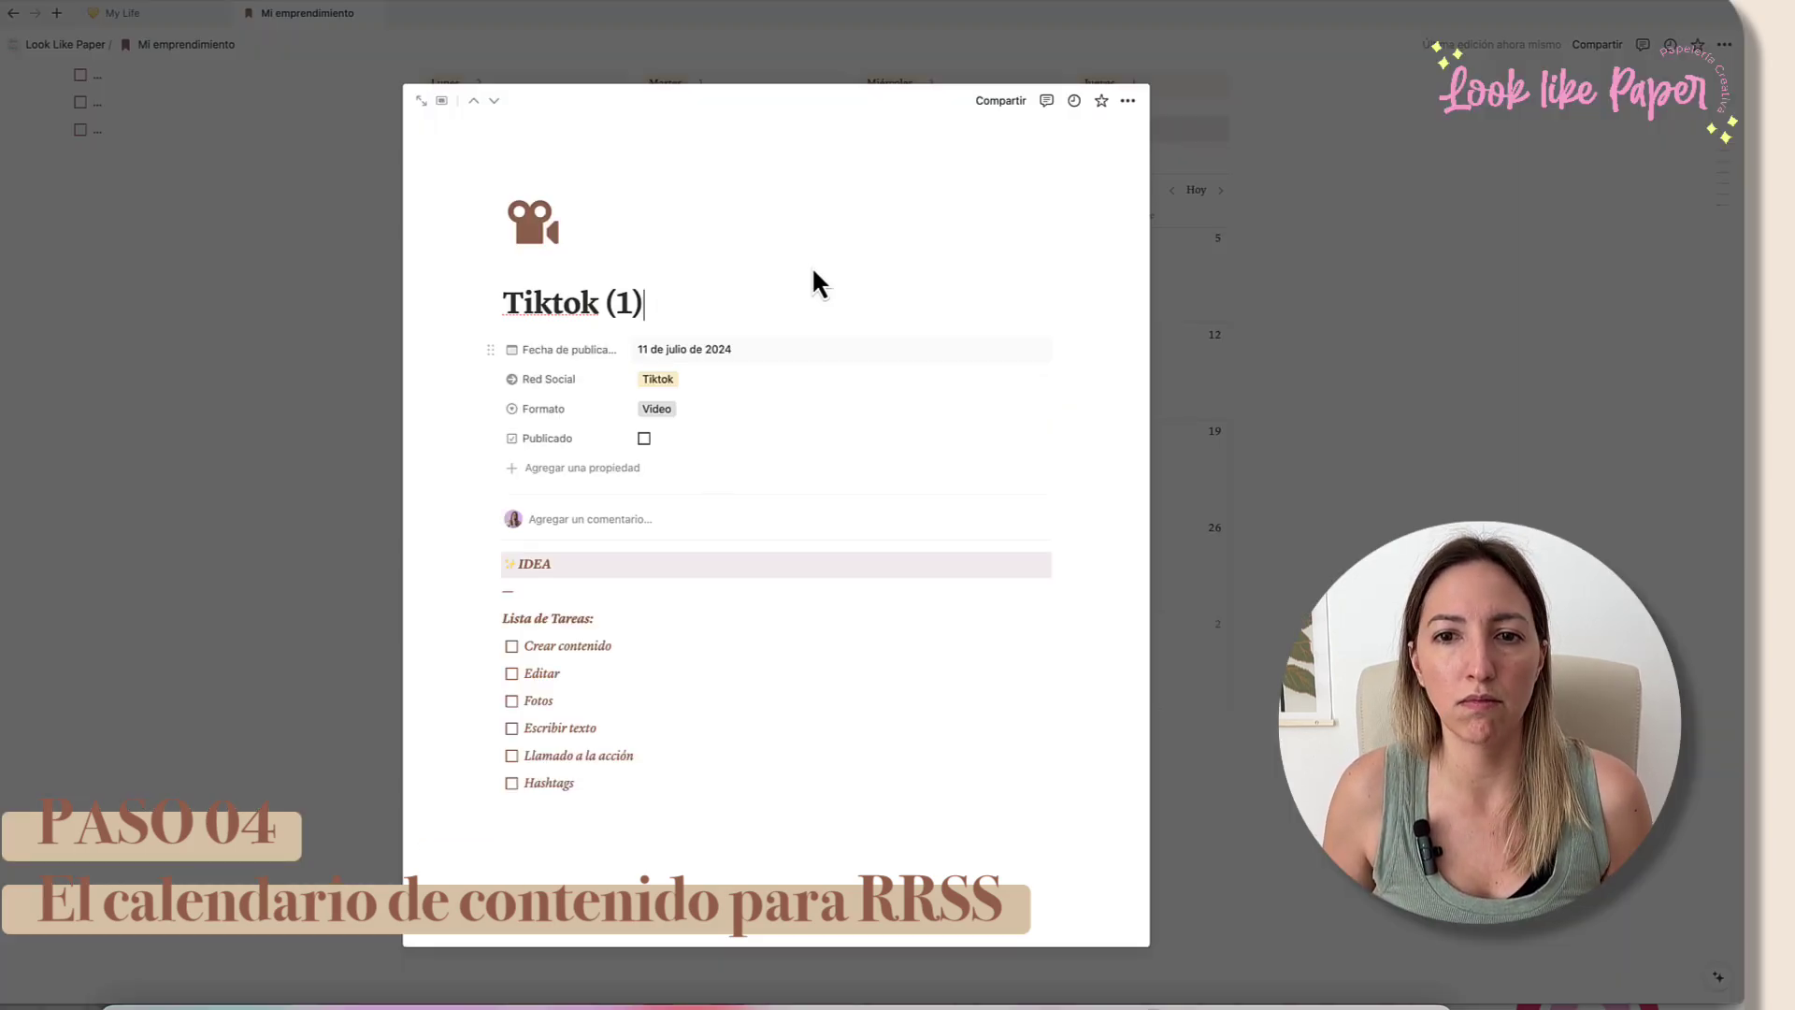
left_click(677, 298)
key("BackSpace")
key("BackSpace")
key("BackSpace")
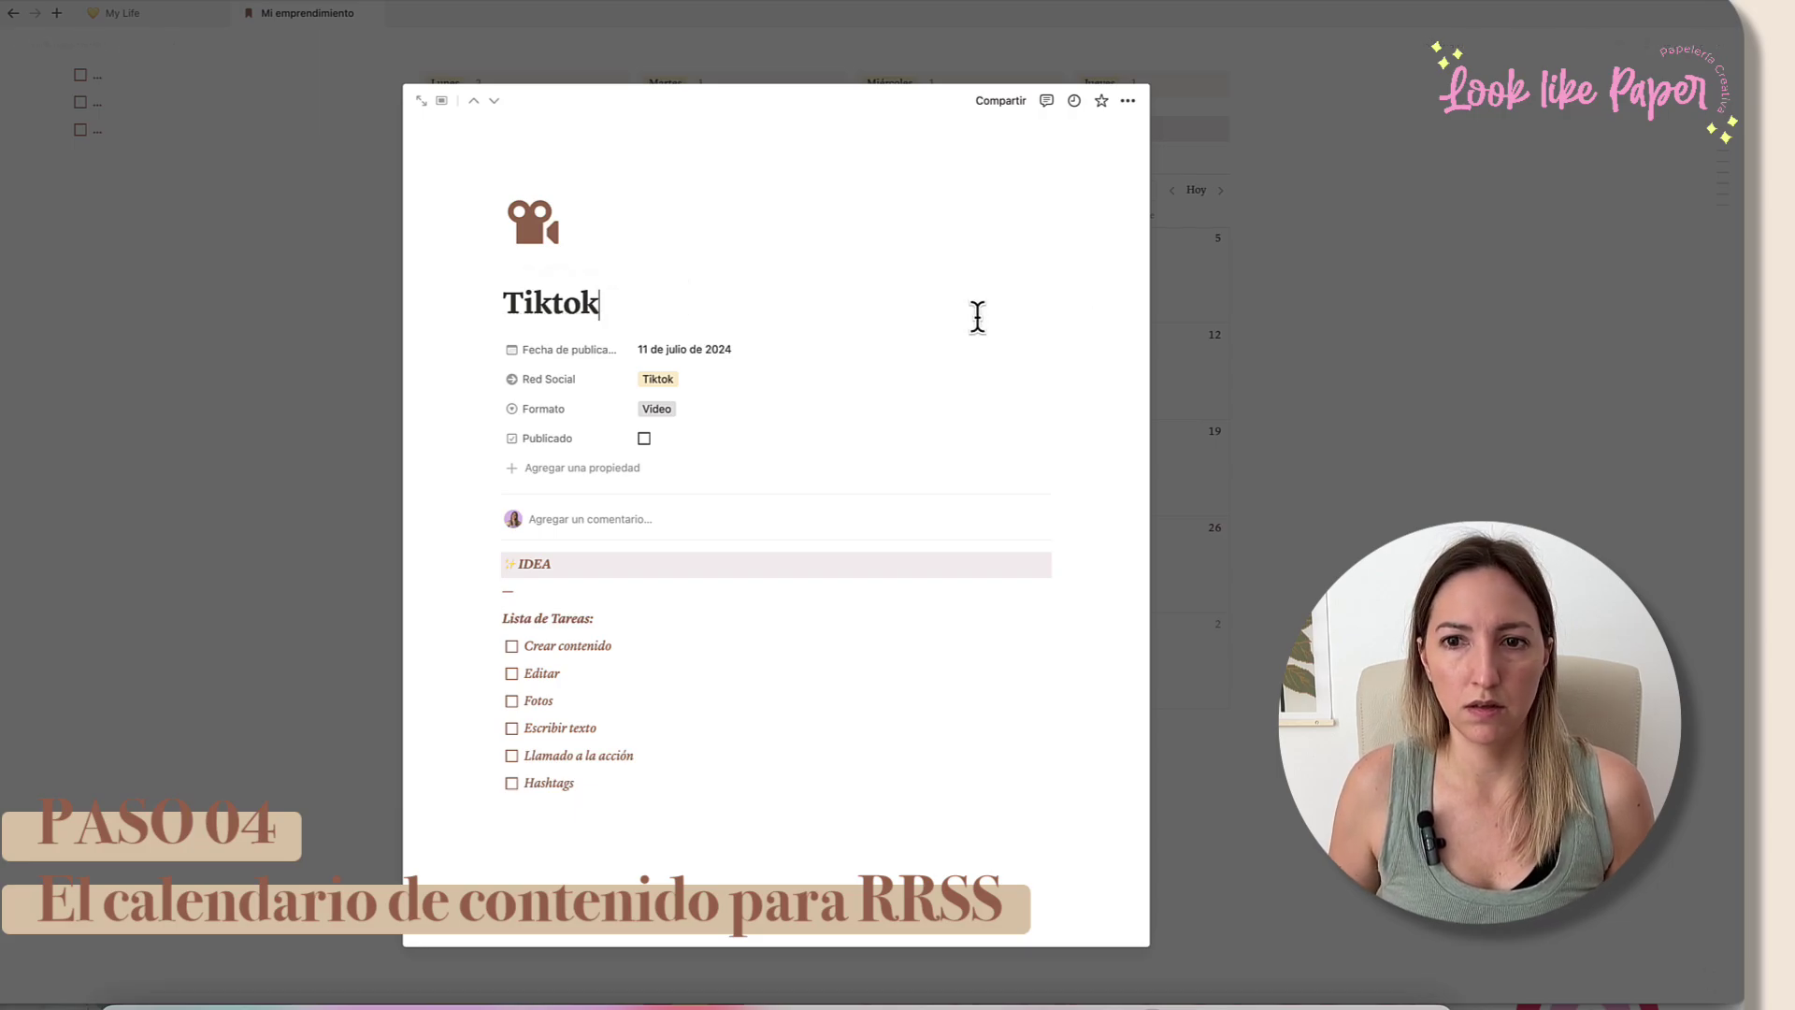
left_click(1291, 329)
Step: Repeat the Tiktok entry weekly by placing duplicates on 18 July, 25 July and 1 August
right_click(958, 364)
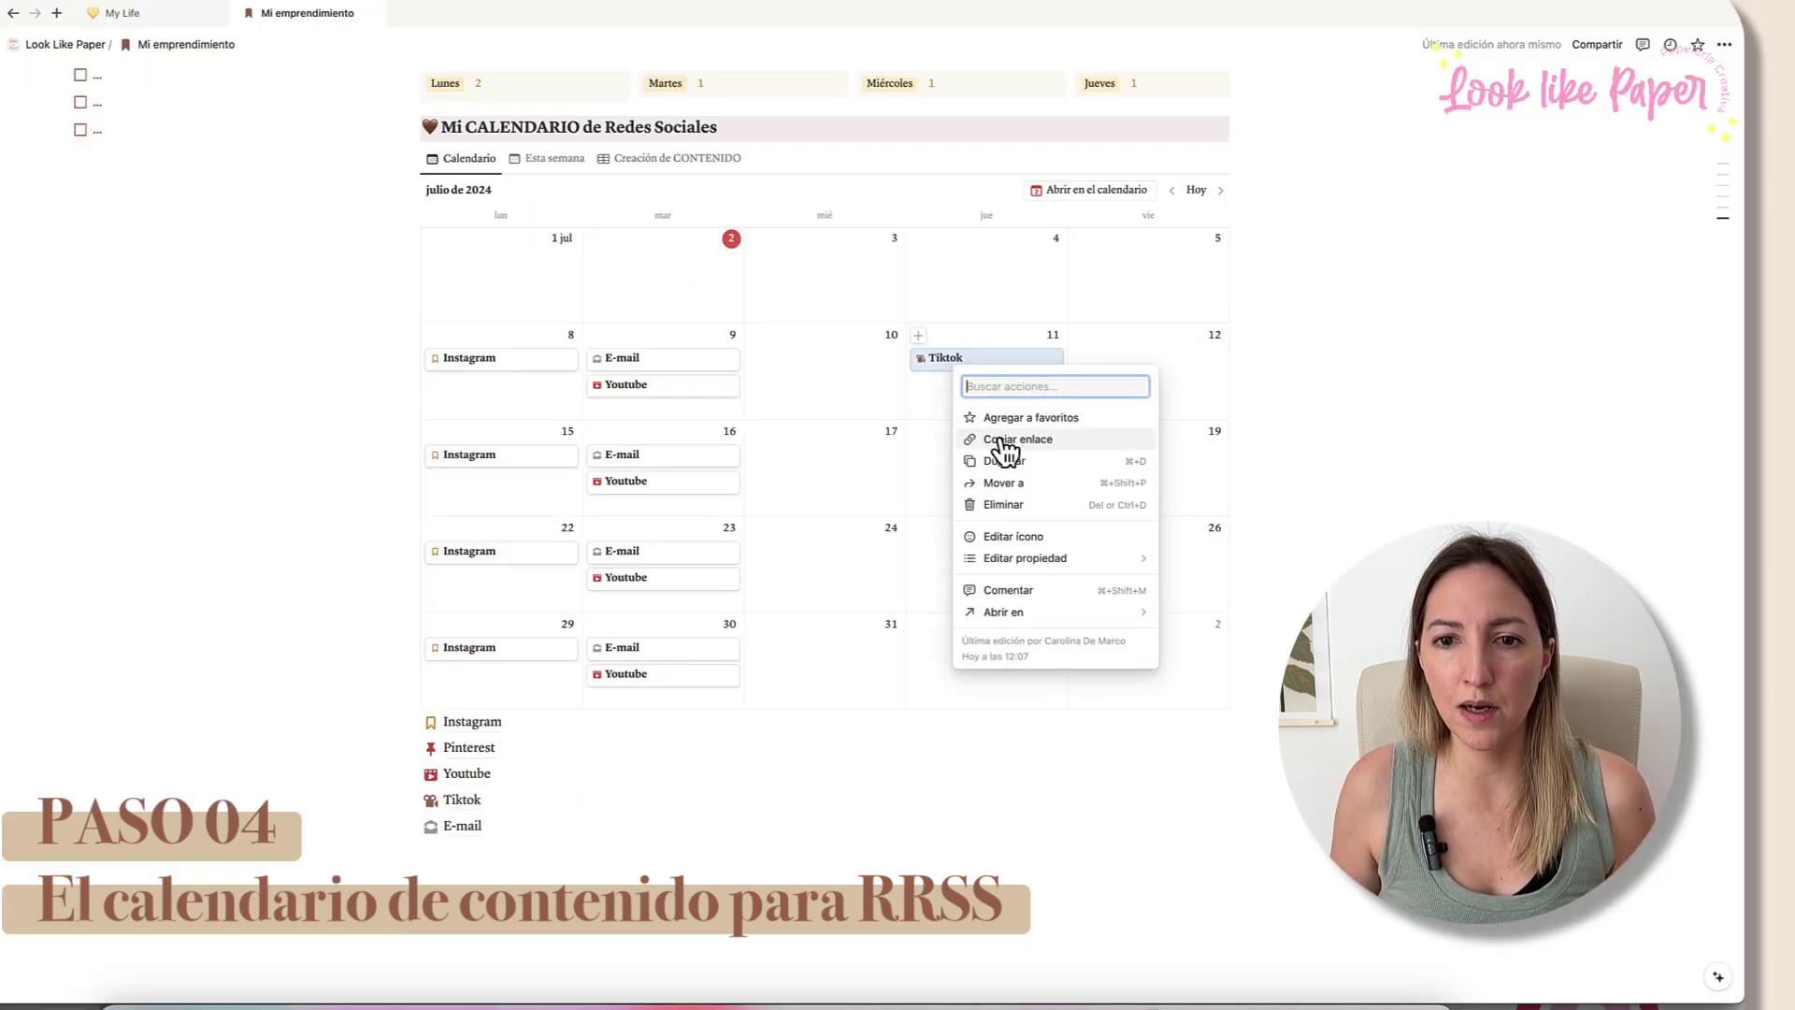
left_click(997, 462)
left_click_drag(982, 386, 969, 629)
right_click(977, 460)
left_click(1036, 550)
right_click(978, 549)
left_click(1028, 644)
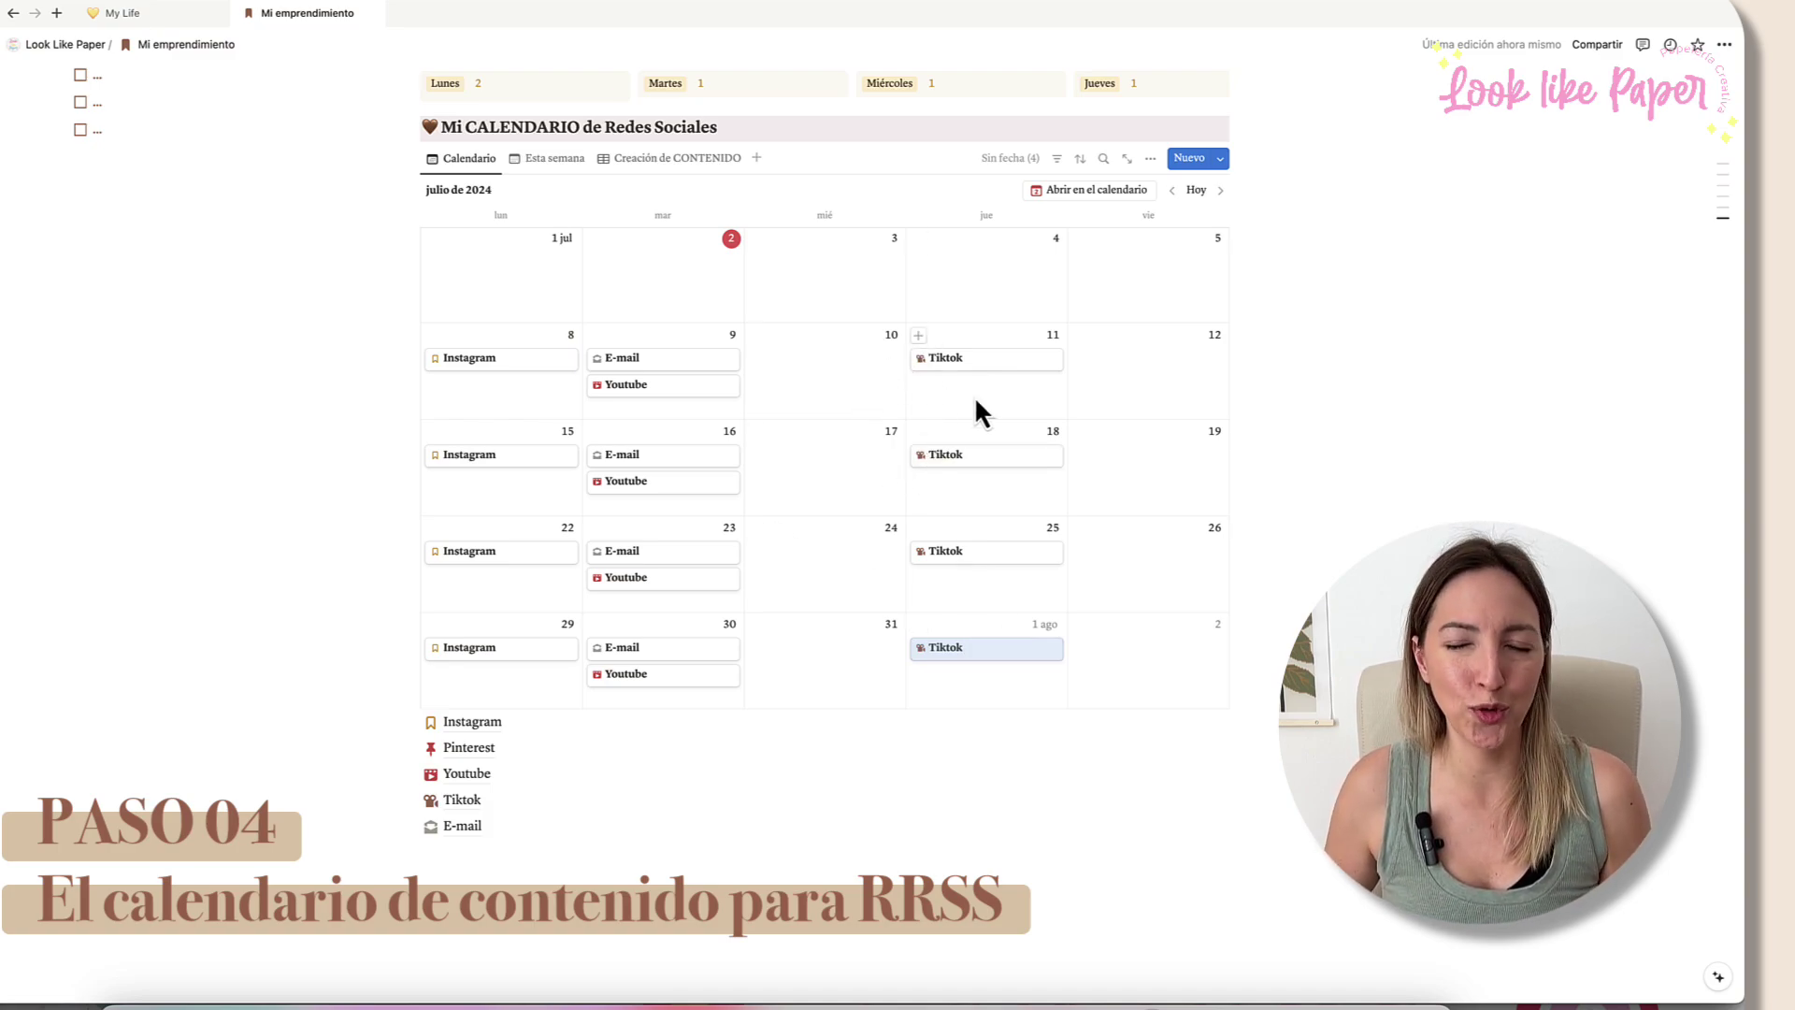
Step: Duplicate the Pinterest page from the list below the calendar, place the copy on 10 July and rename it Pinterest
mouse_move(460, 790)
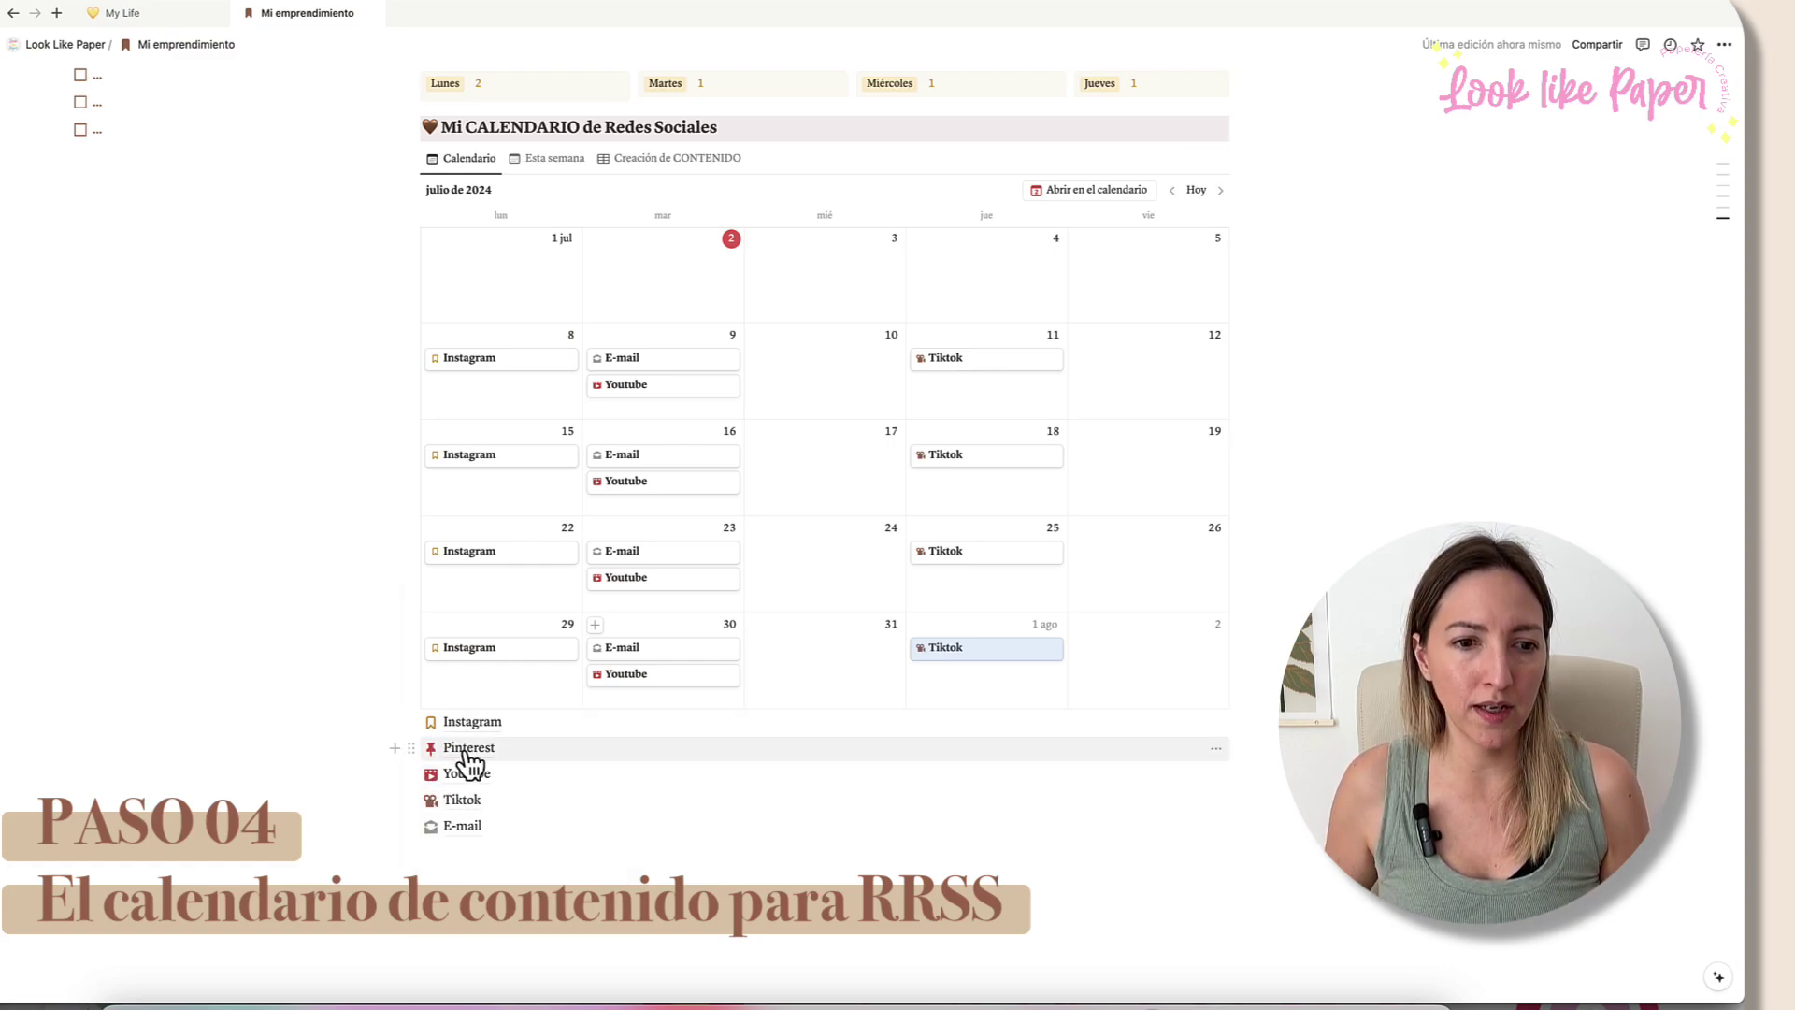
right_click(467, 747)
left_click(517, 447)
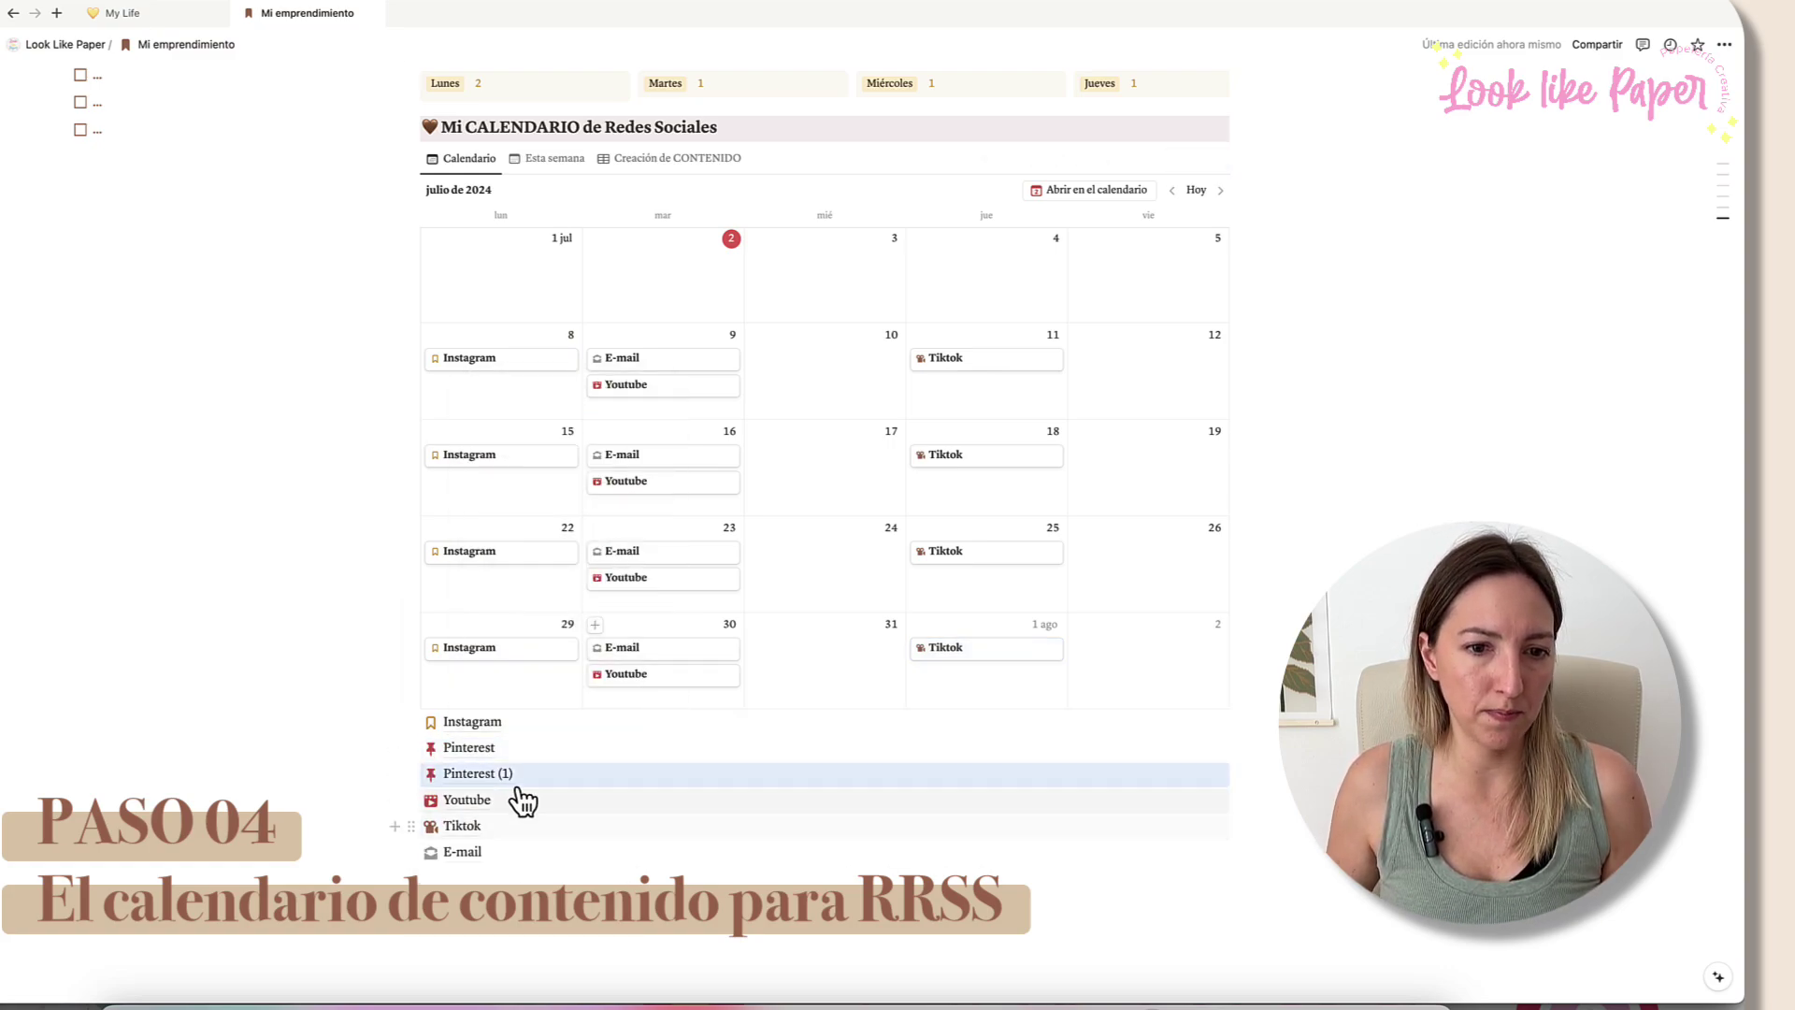
left_click_drag(521, 771, 829, 365)
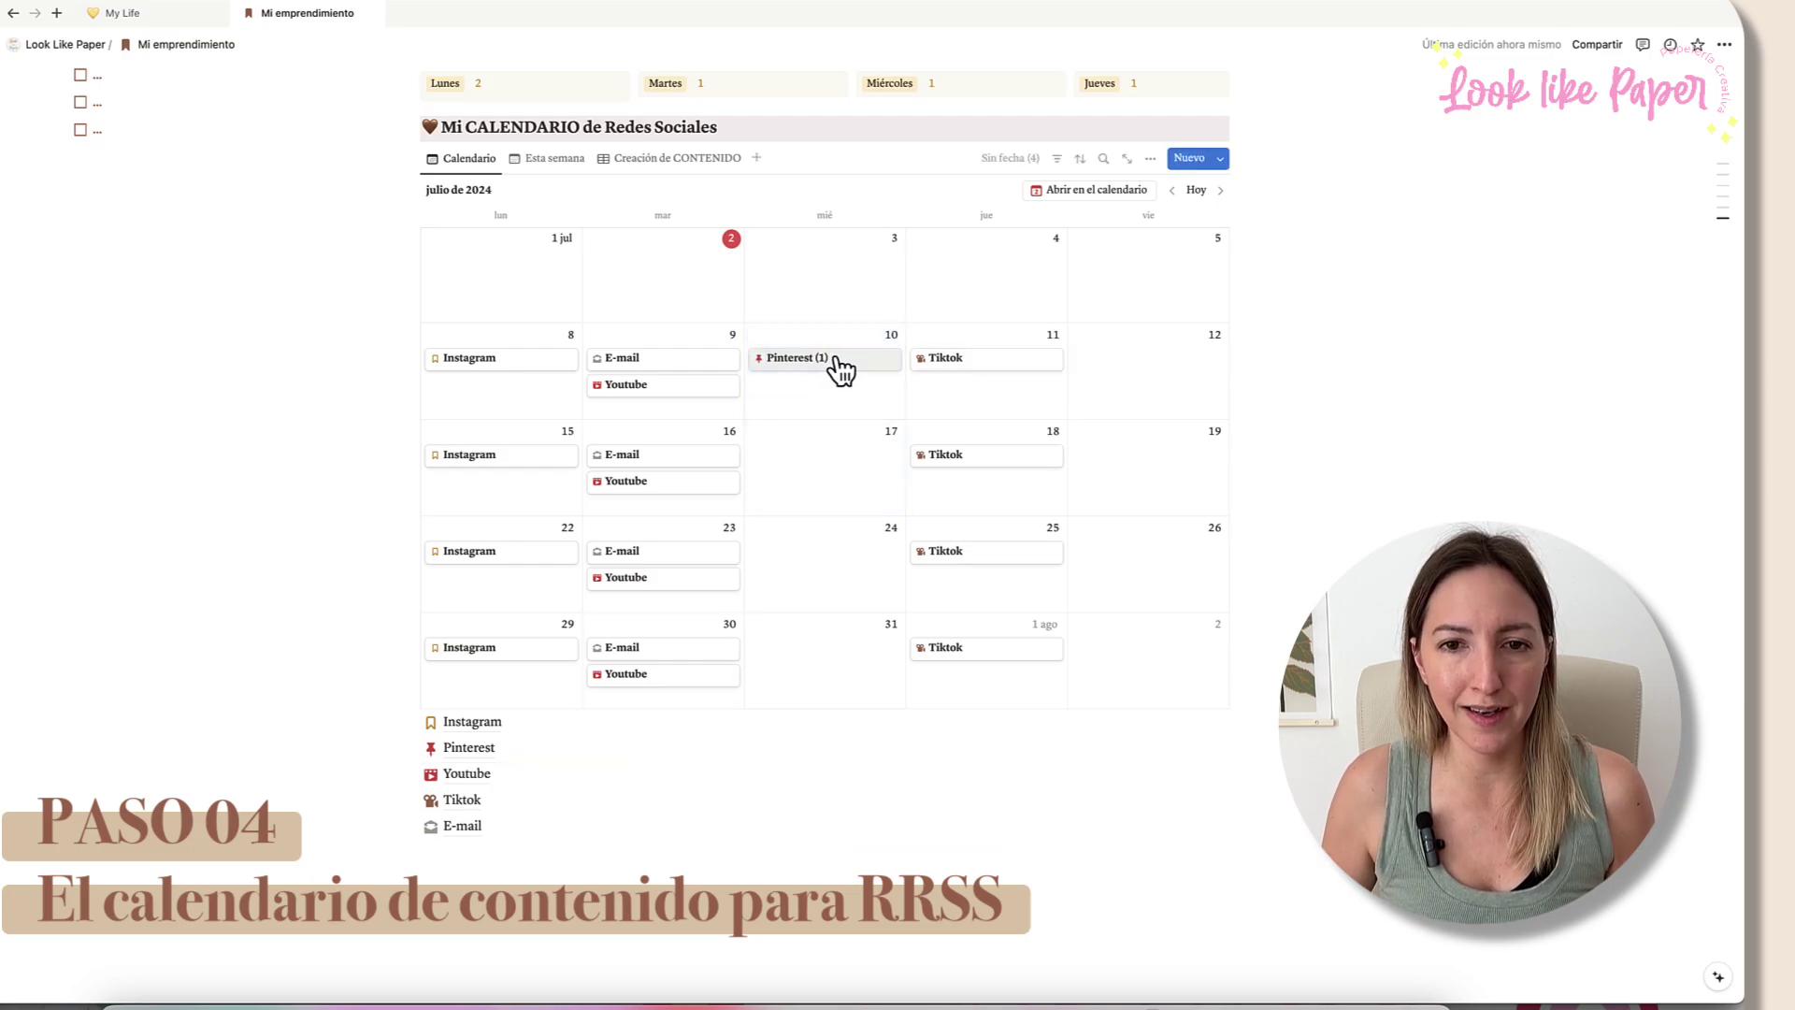
left_click(835, 362)
key("BackSpace")
key("BackSpace")
key("BackSpace")
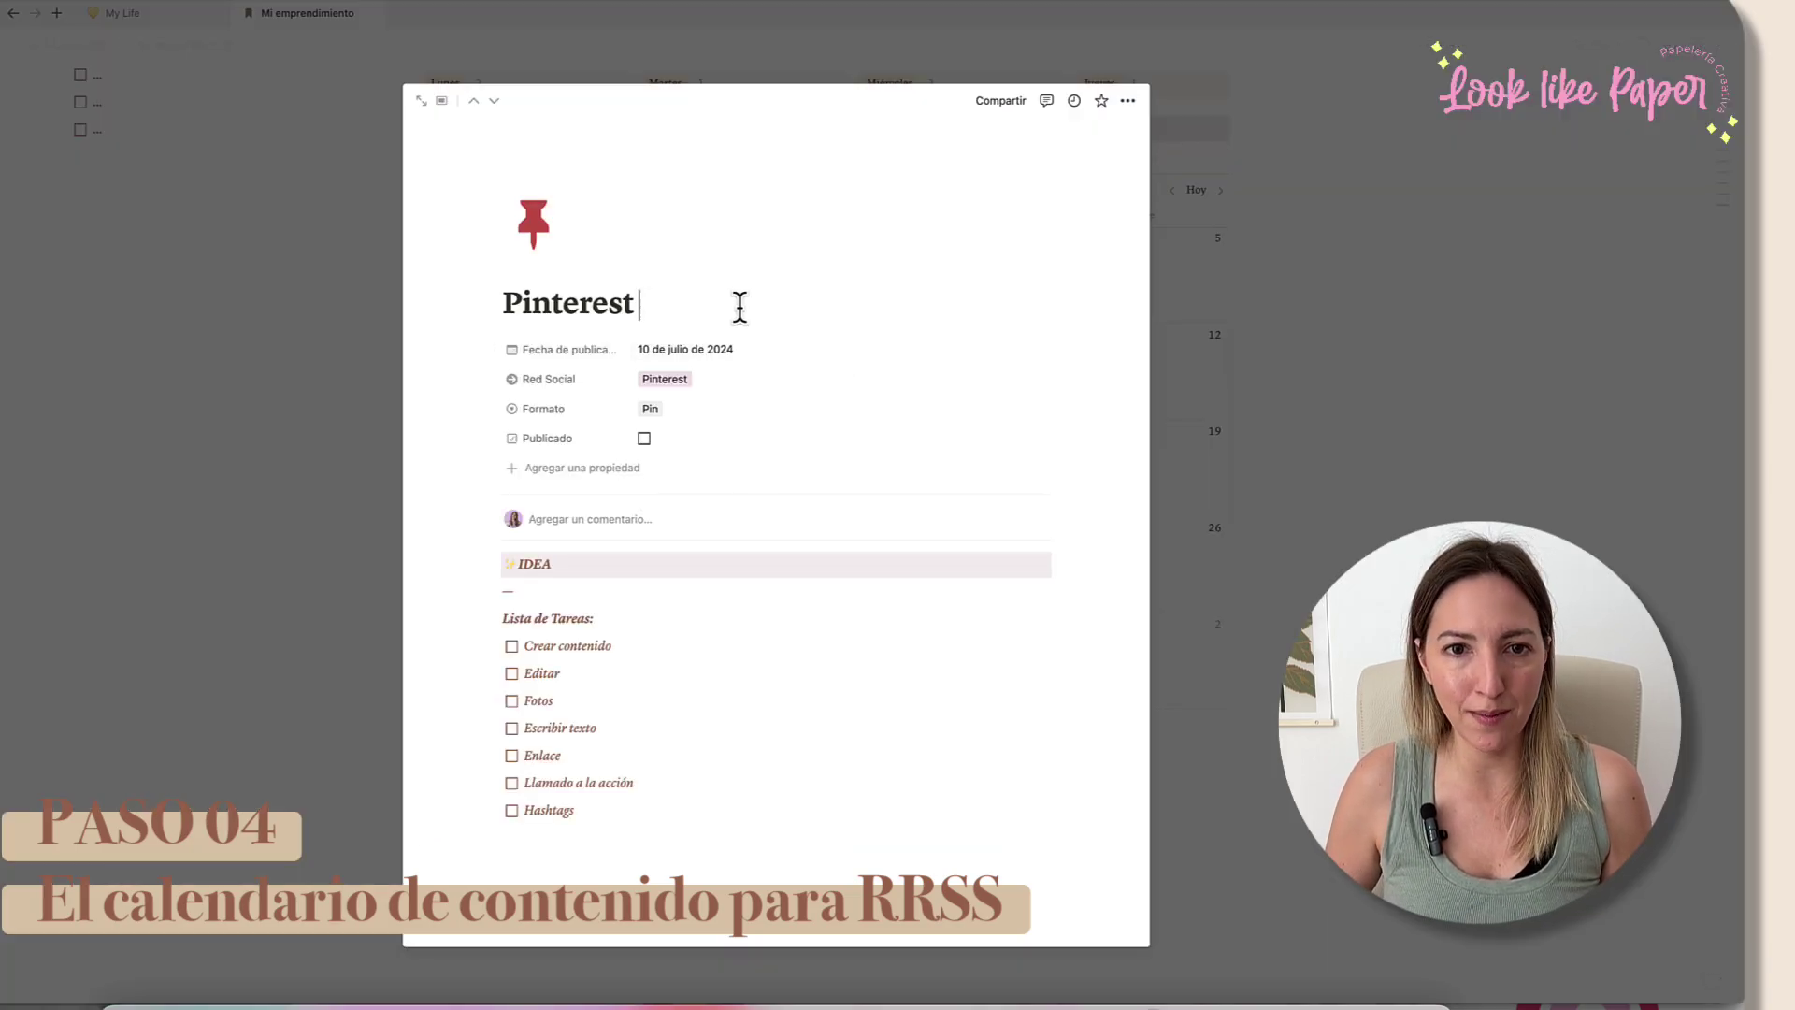
left_click(1343, 369)
Step: Duplicate the 10 July Pinterest entry and place the copy on 17 July
right_click(837, 363)
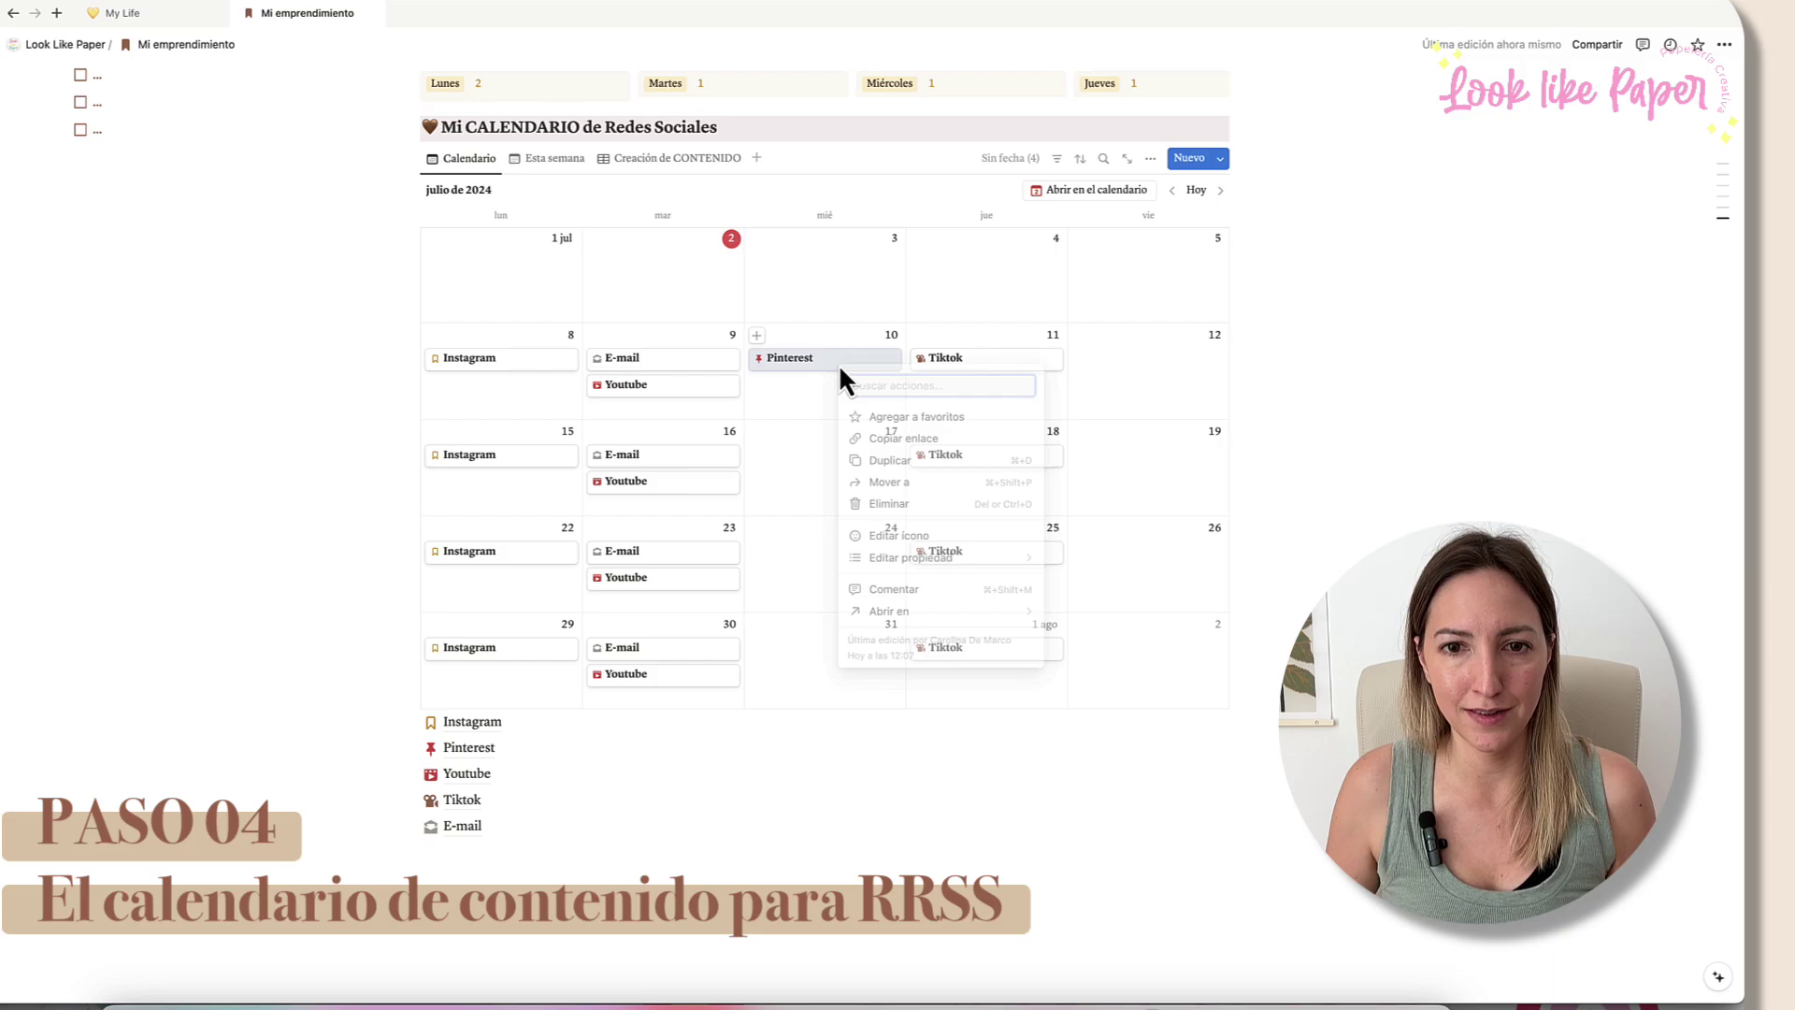
left_click(938, 460)
left_click_drag(826, 389, 826, 462)
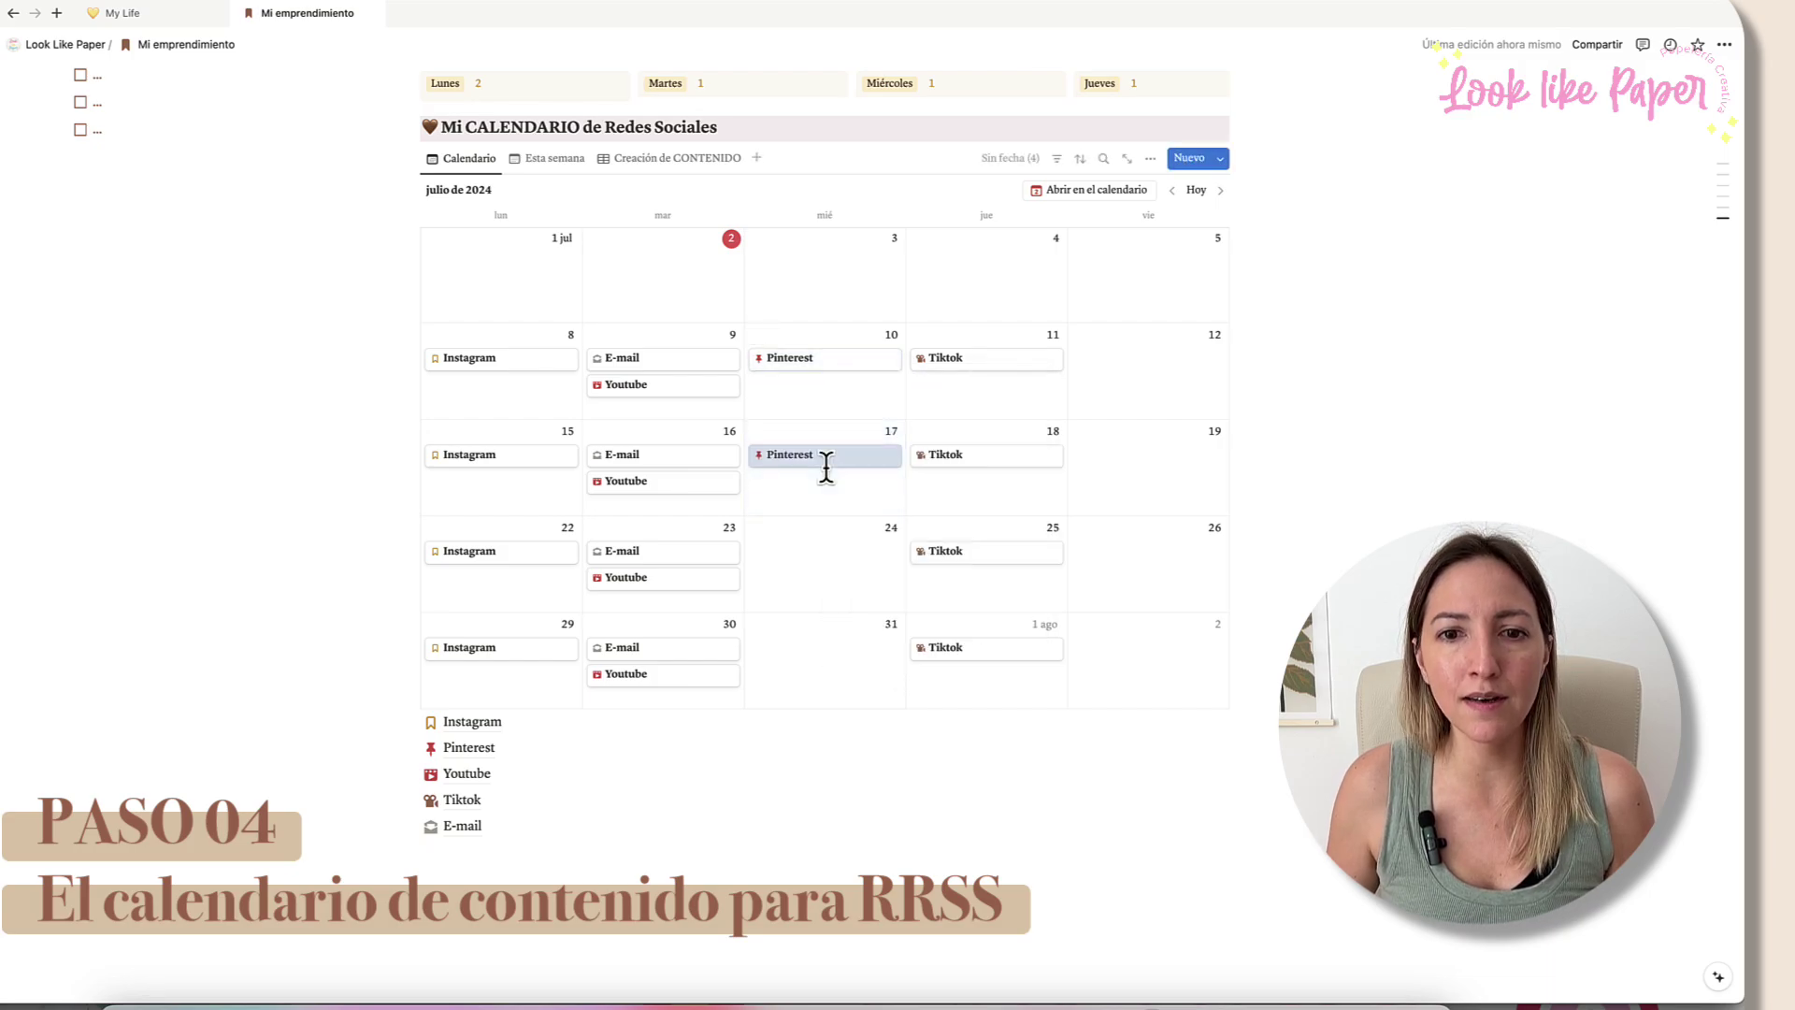
right_click(826, 462)
key("Escape")
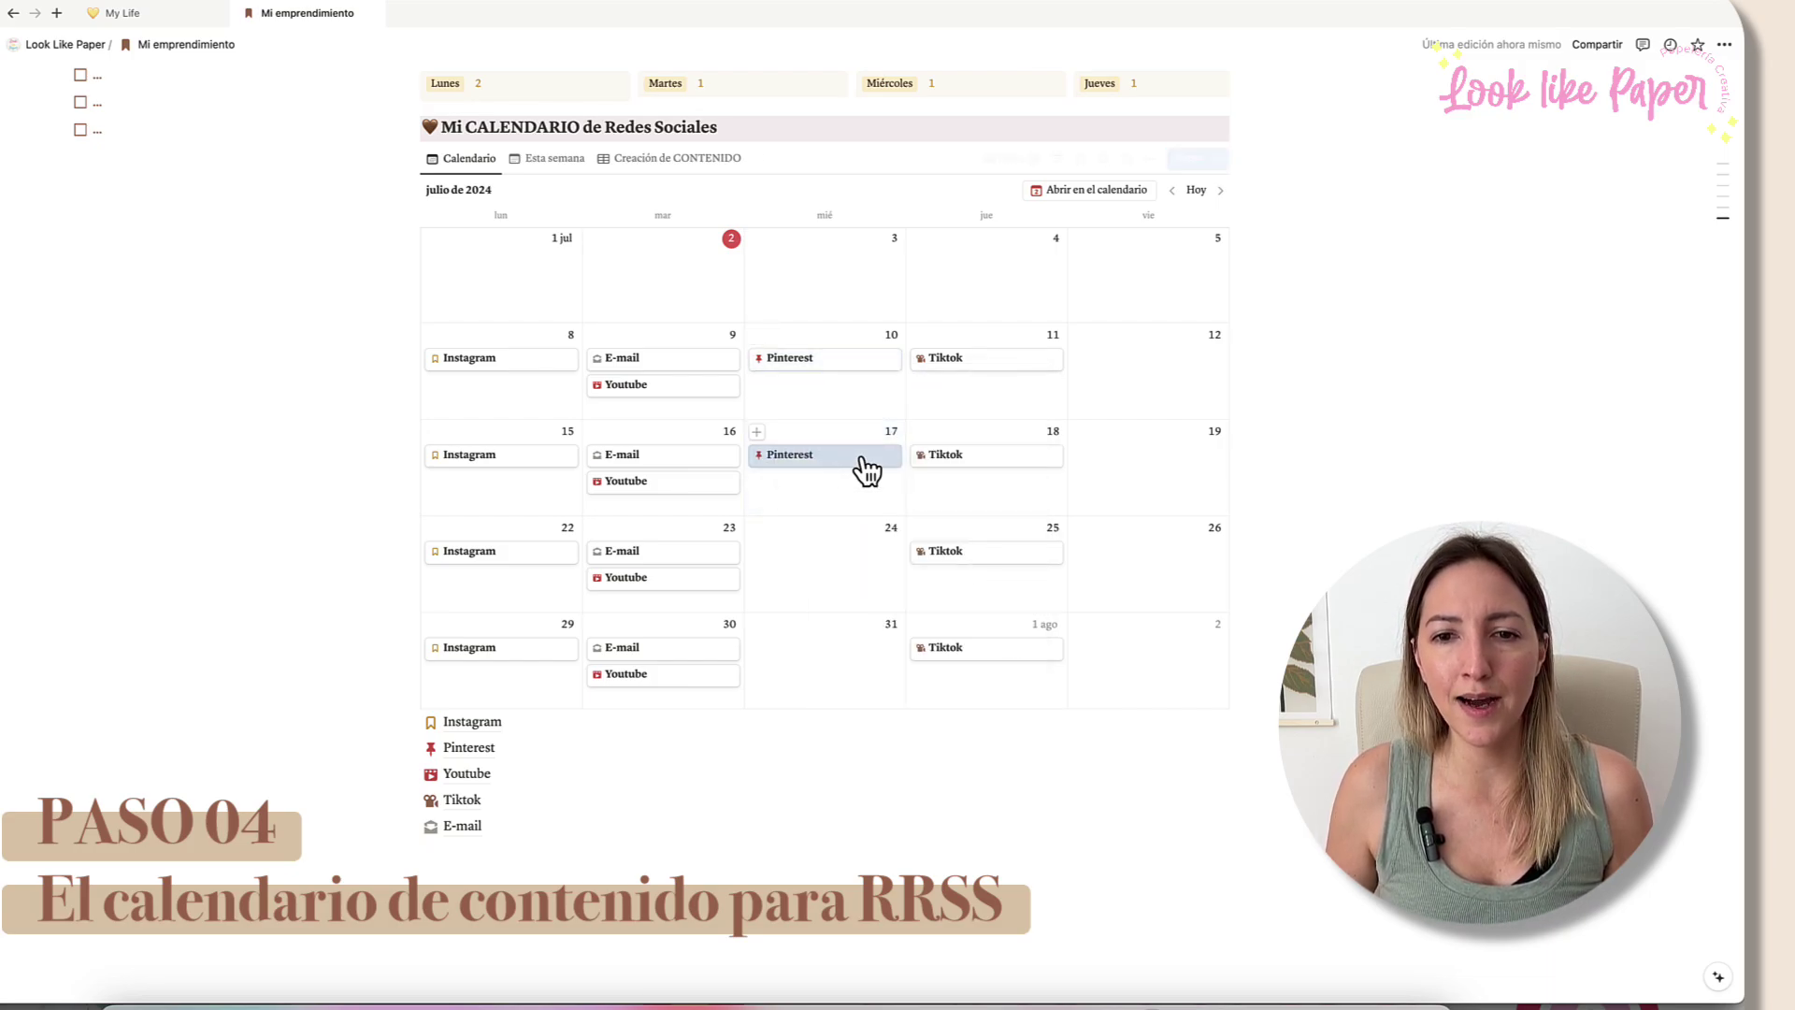
left_click(857, 453)
left_click(1240, 412)
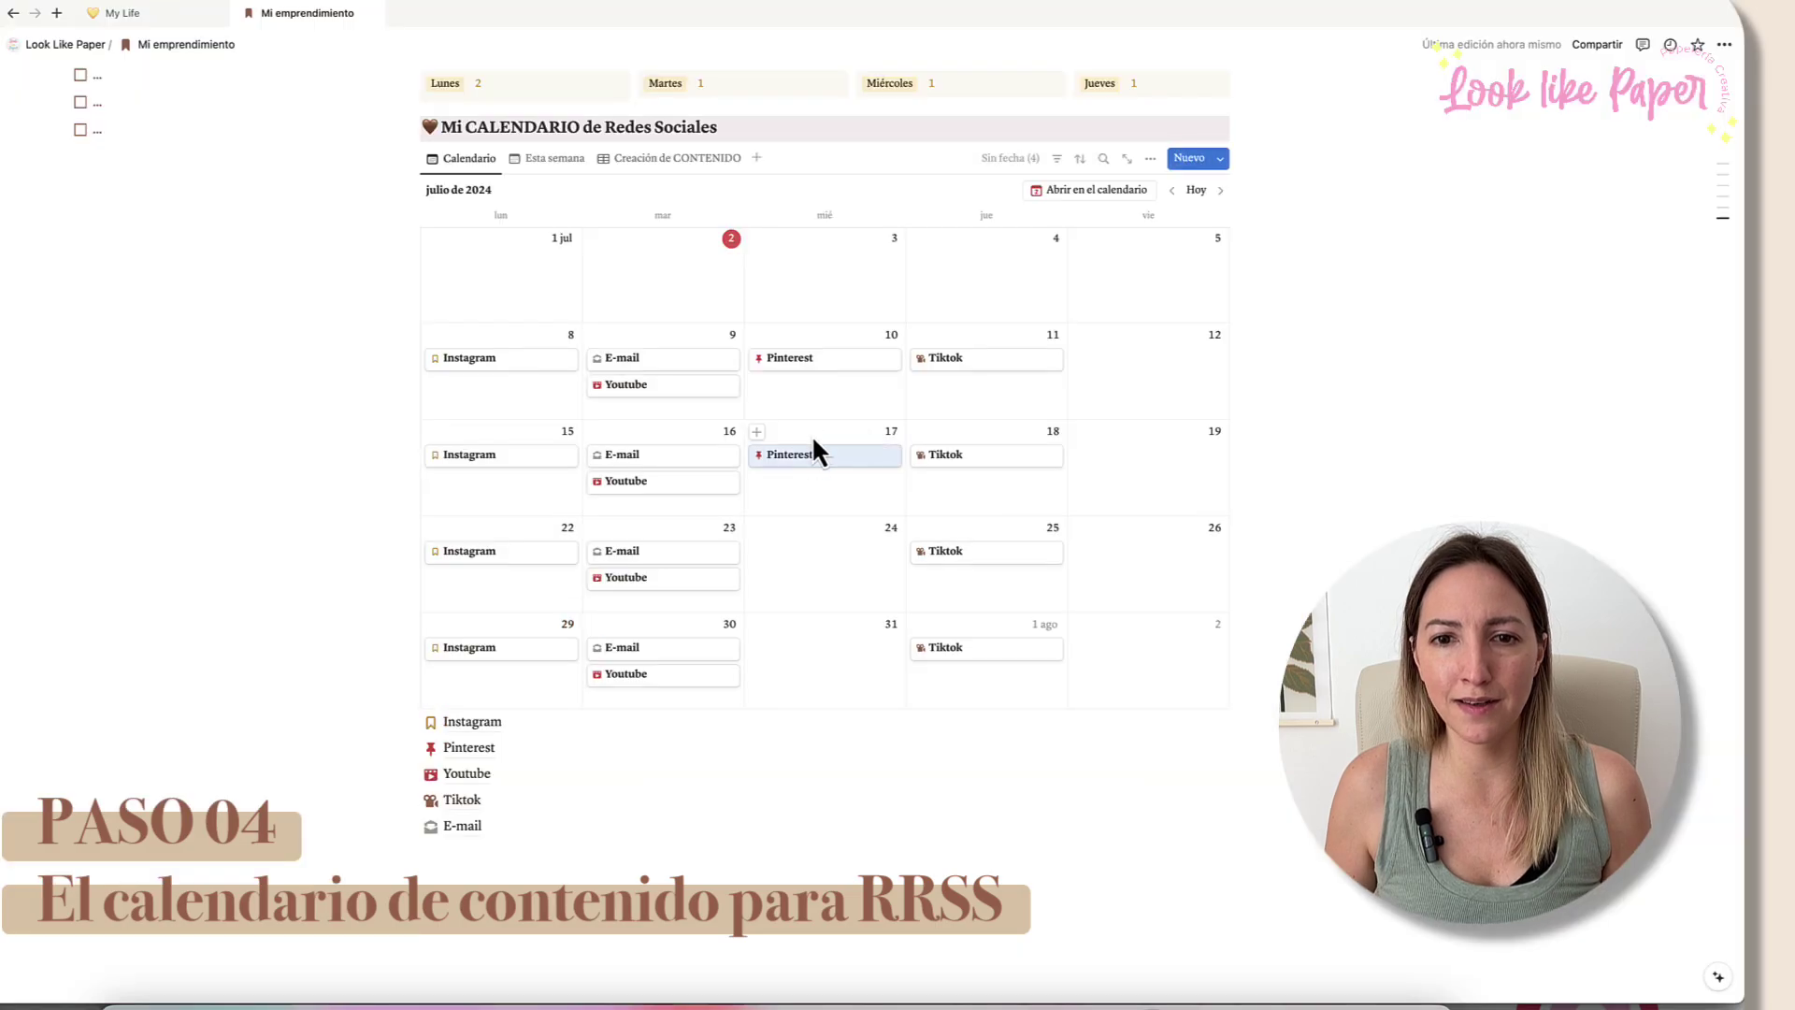
Step: Continue the weekly Pinterest entries by placing duplicates on 24 and 31 July
right_click(821, 458)
left_click(902, 550)
left_click_drag(803, 483, 828, 654)
right_click(818, 573)
left_click(919, 647)
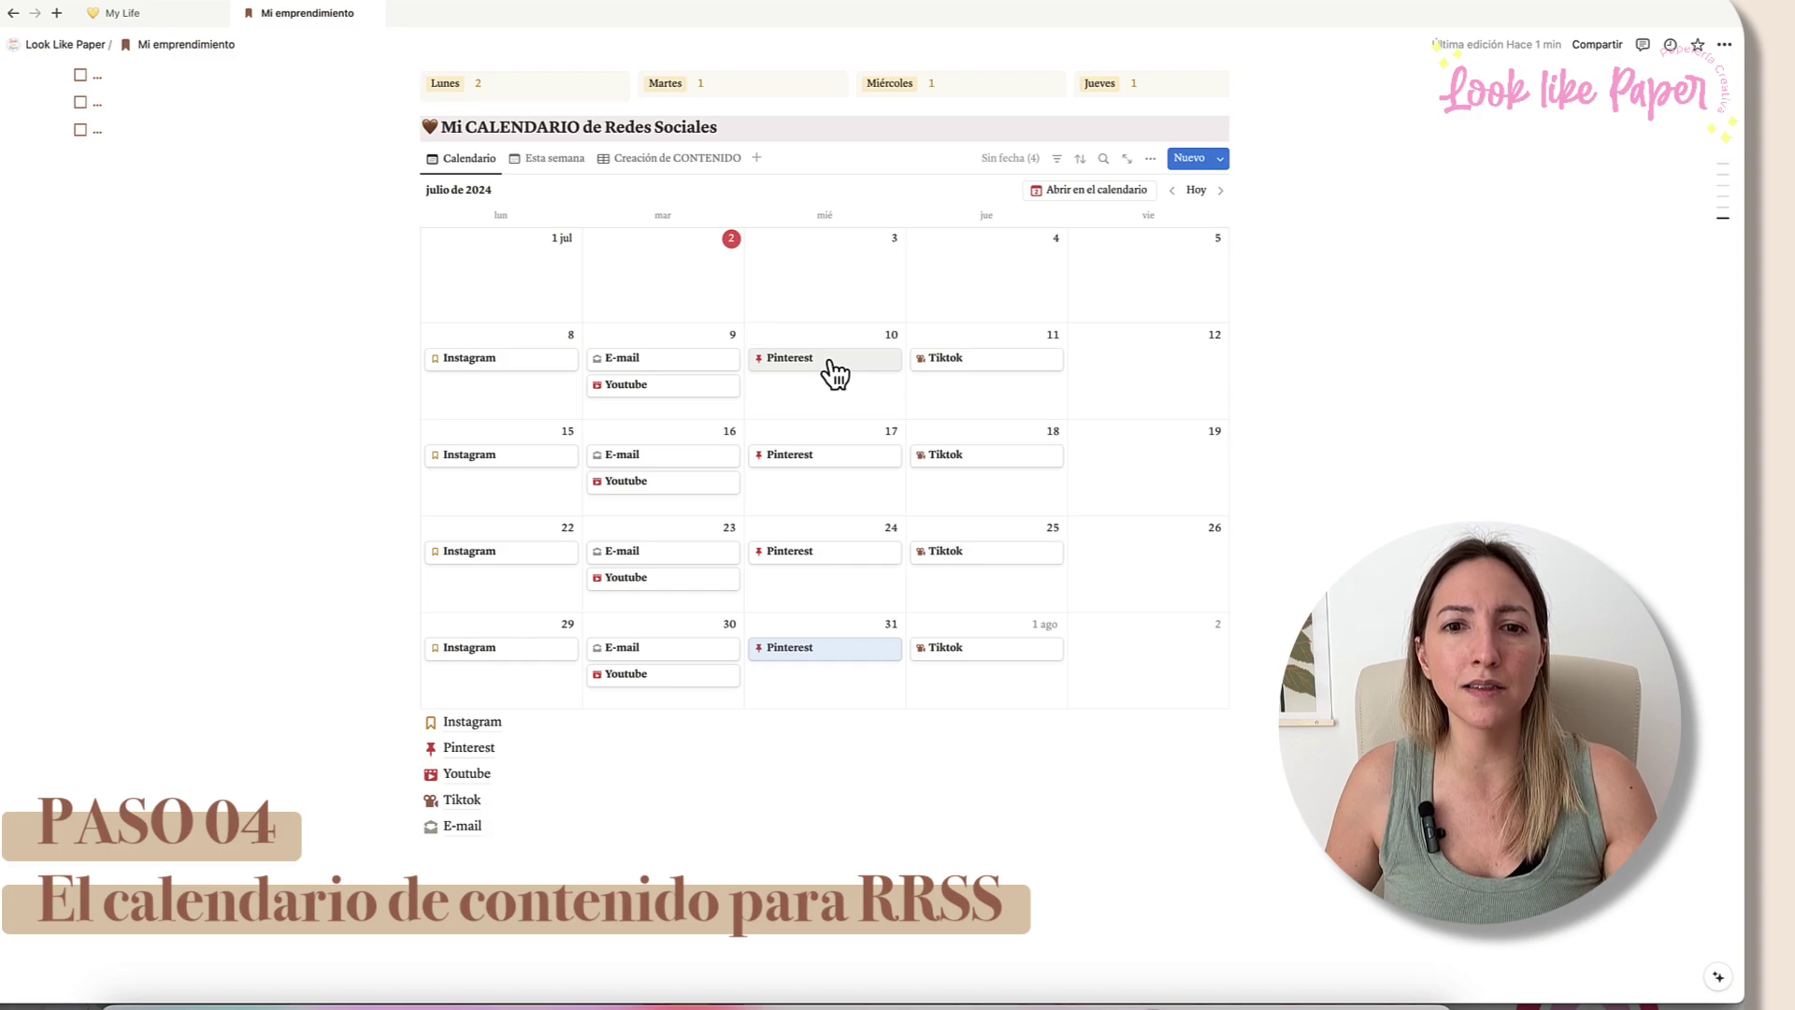
mouse_move(842, 364)
left_mouse_down()
mouse_move(829, 402)
mouse_move(546, 490)
mouse_move(517, 491)
mouse_move(847, 374)
mouse_move(497, 465)
mouse_move(839, 382)
left_mouse_up()
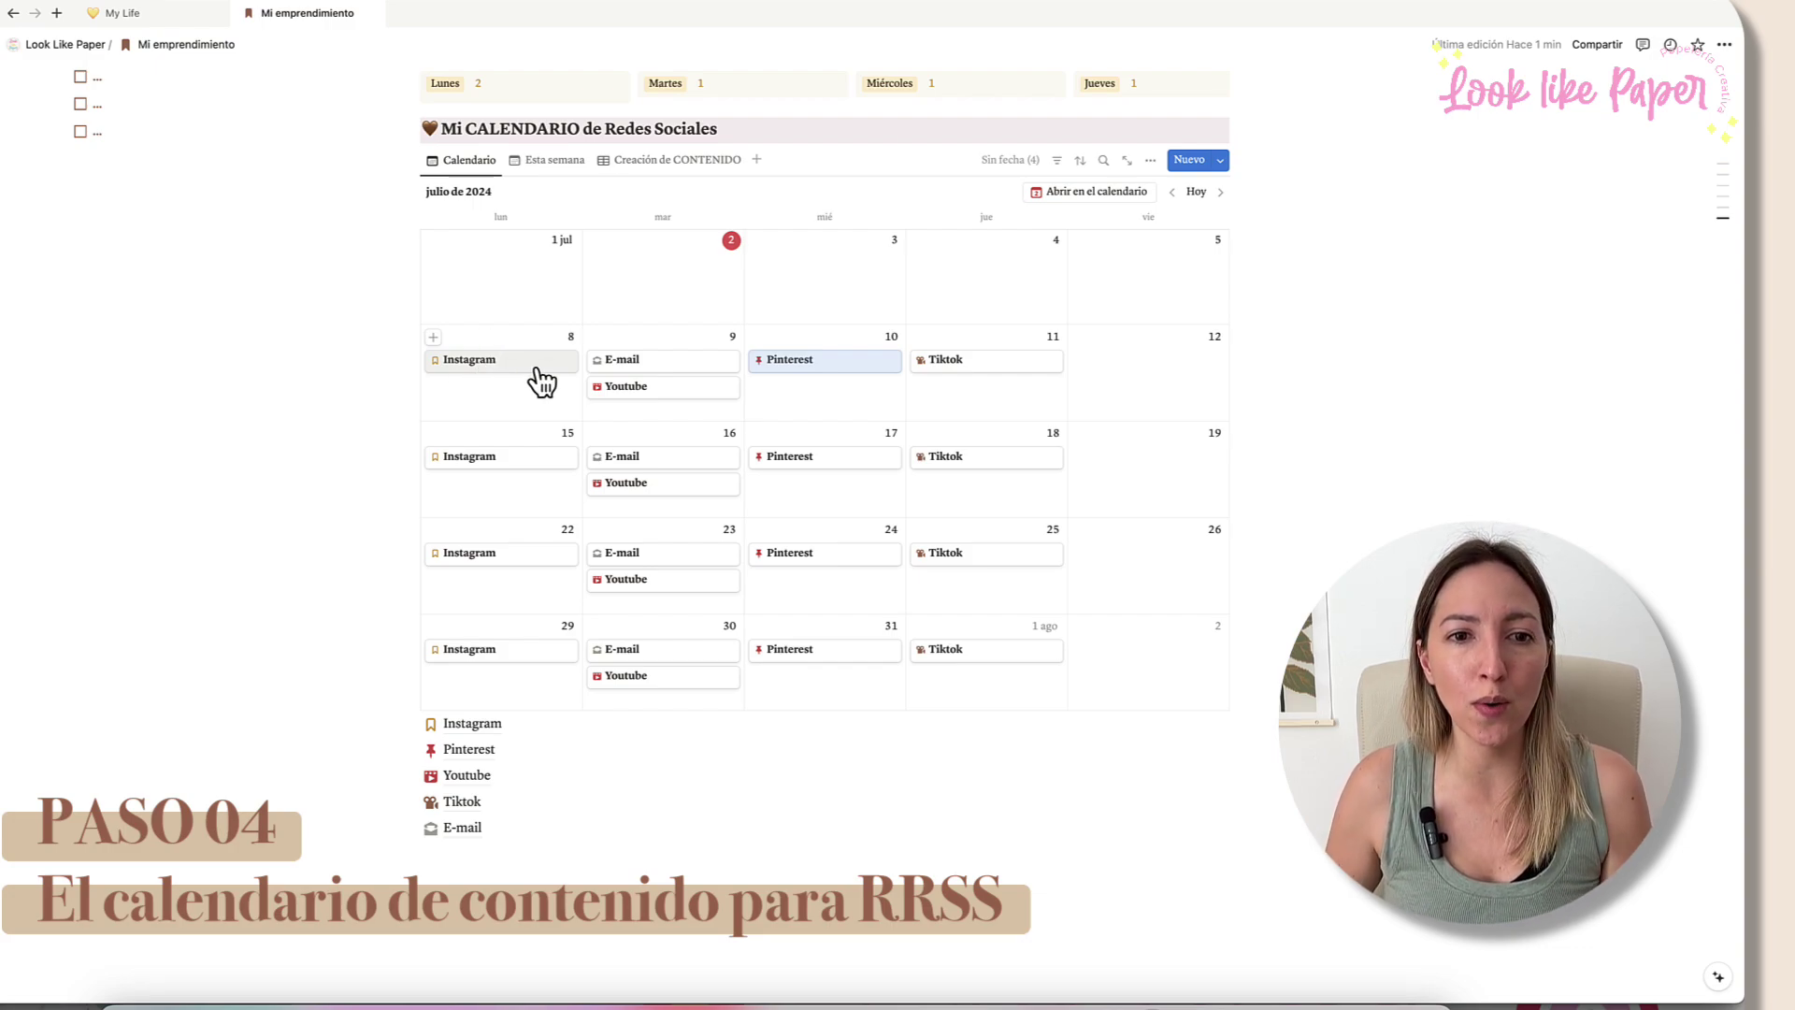
Step: Open the 8 July Instagram entry in the social media calendar and look through its Formato options
scroll(526, 377, "down", 2)
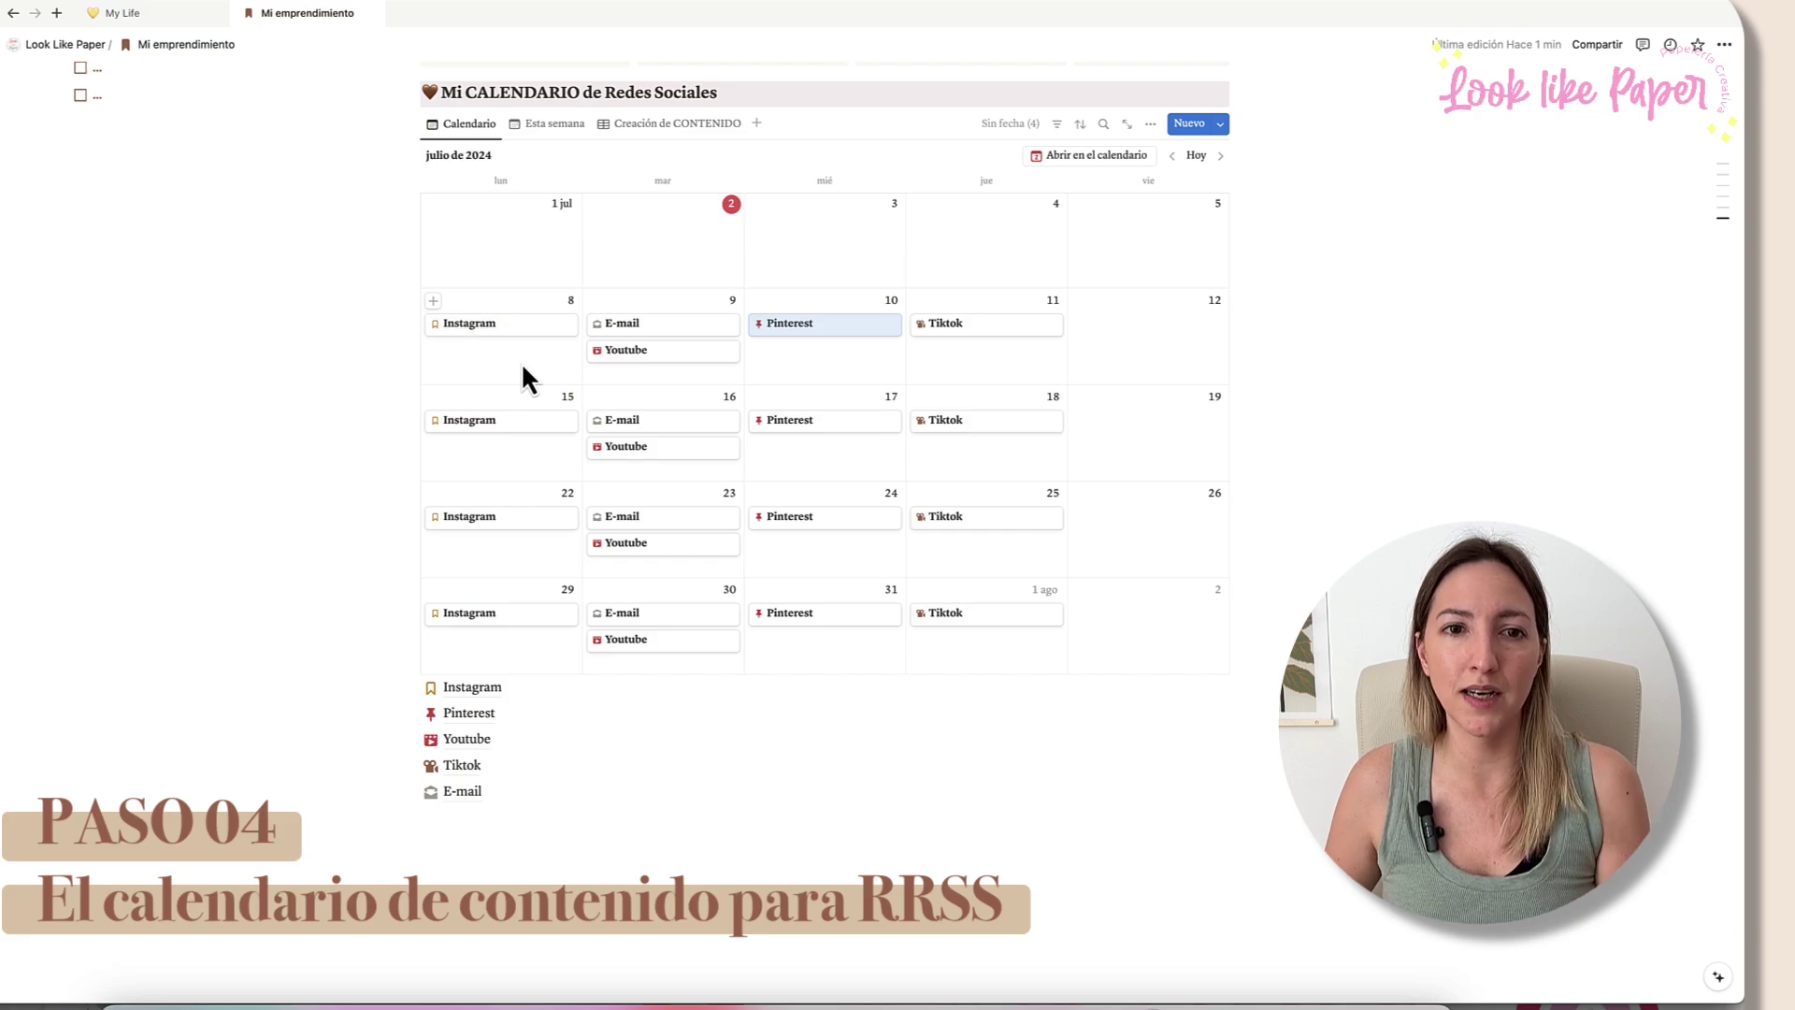
scroll(522, 367, "up", 1)
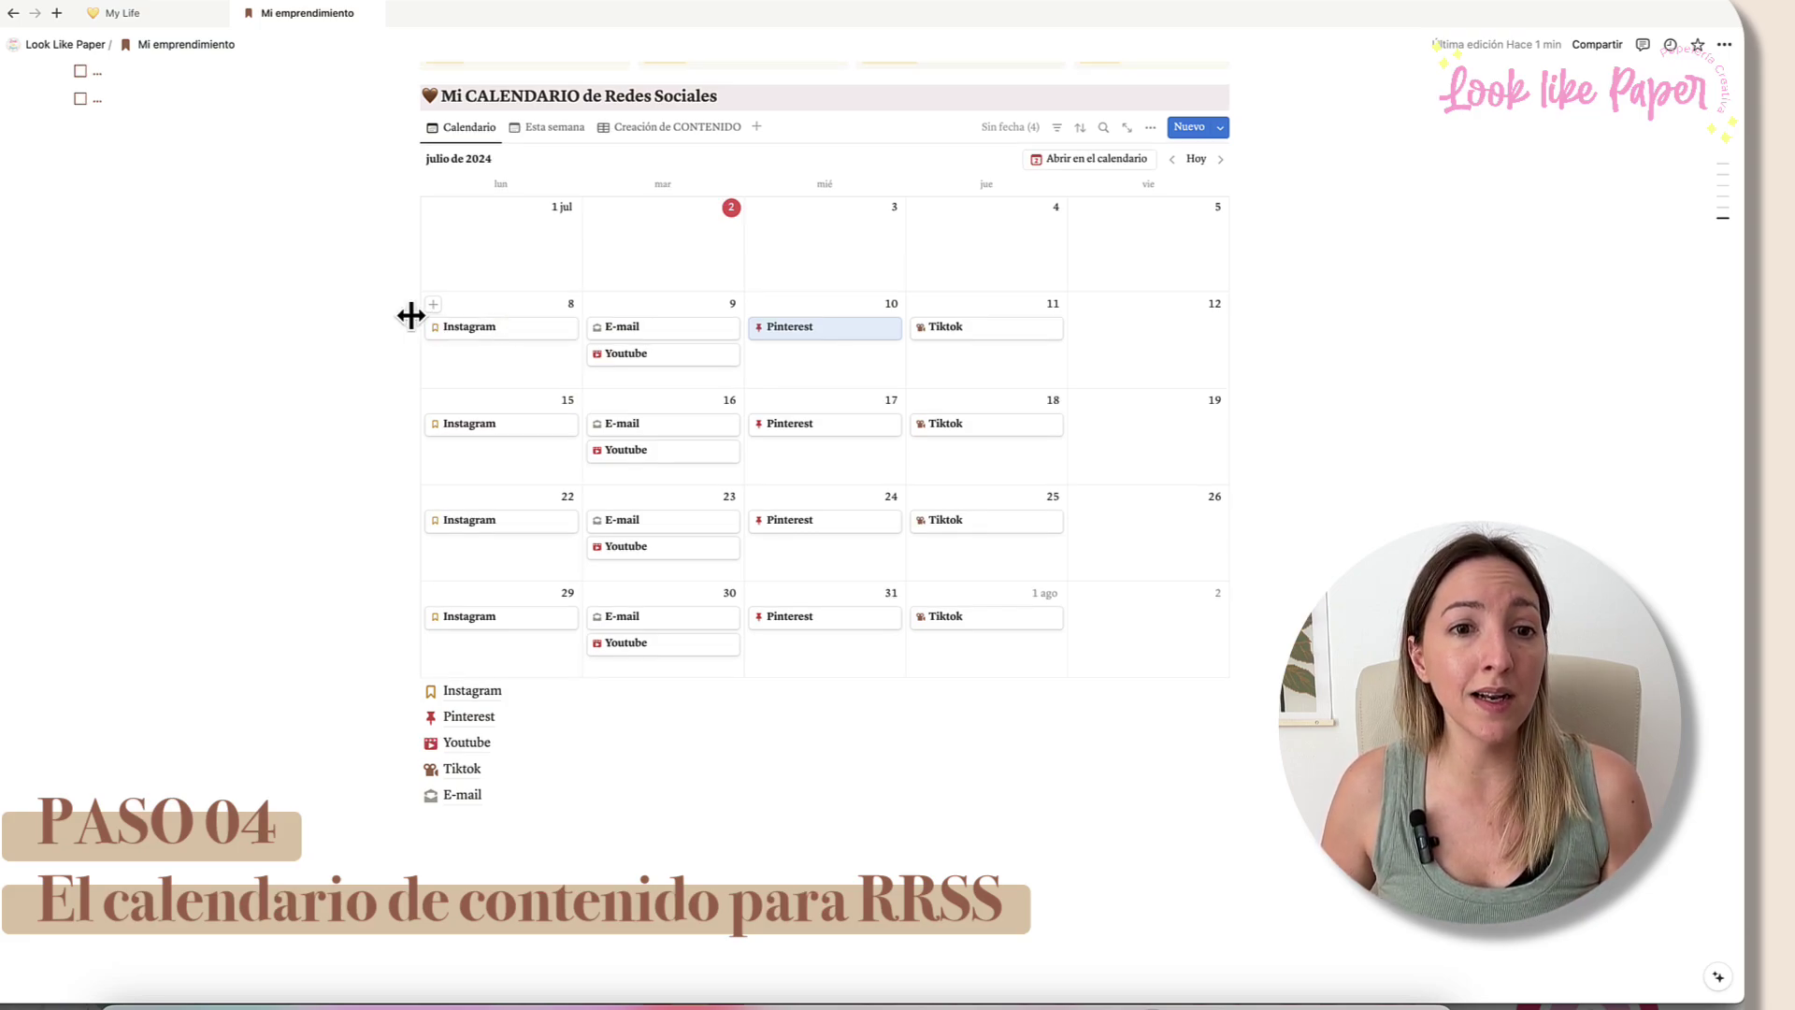
left_click(493, 327)
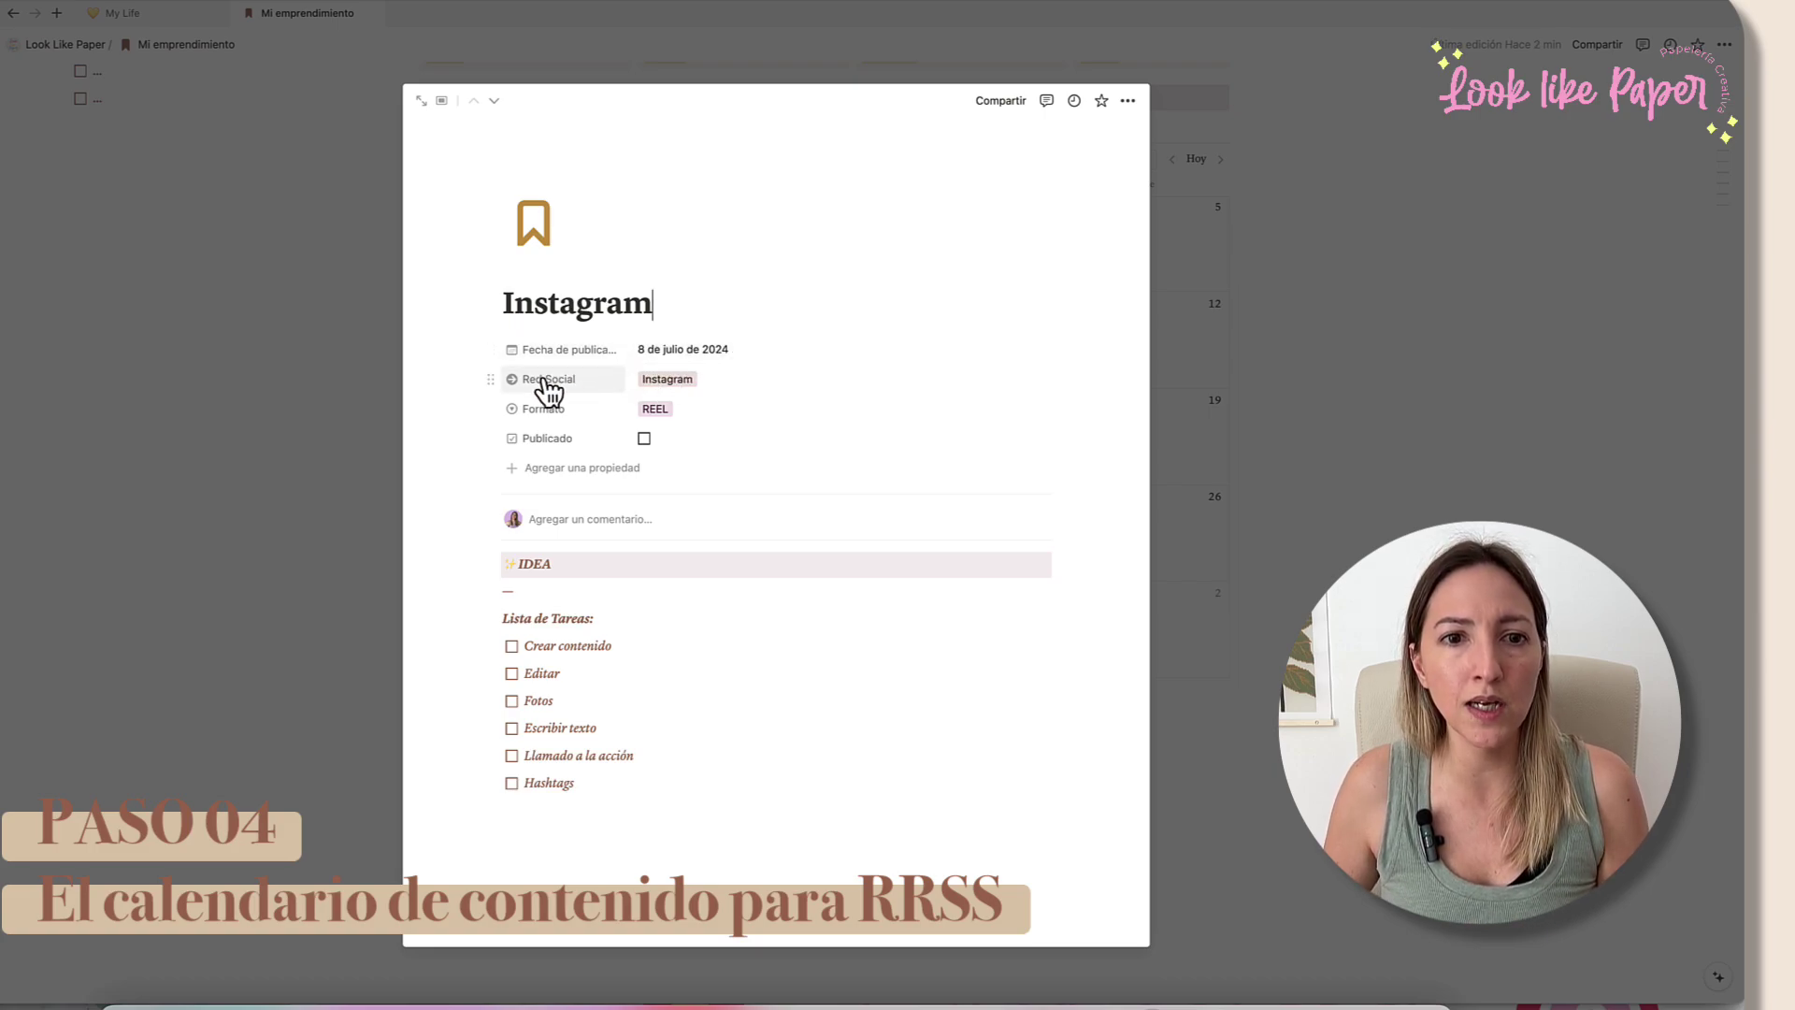
left_click(668, 413)
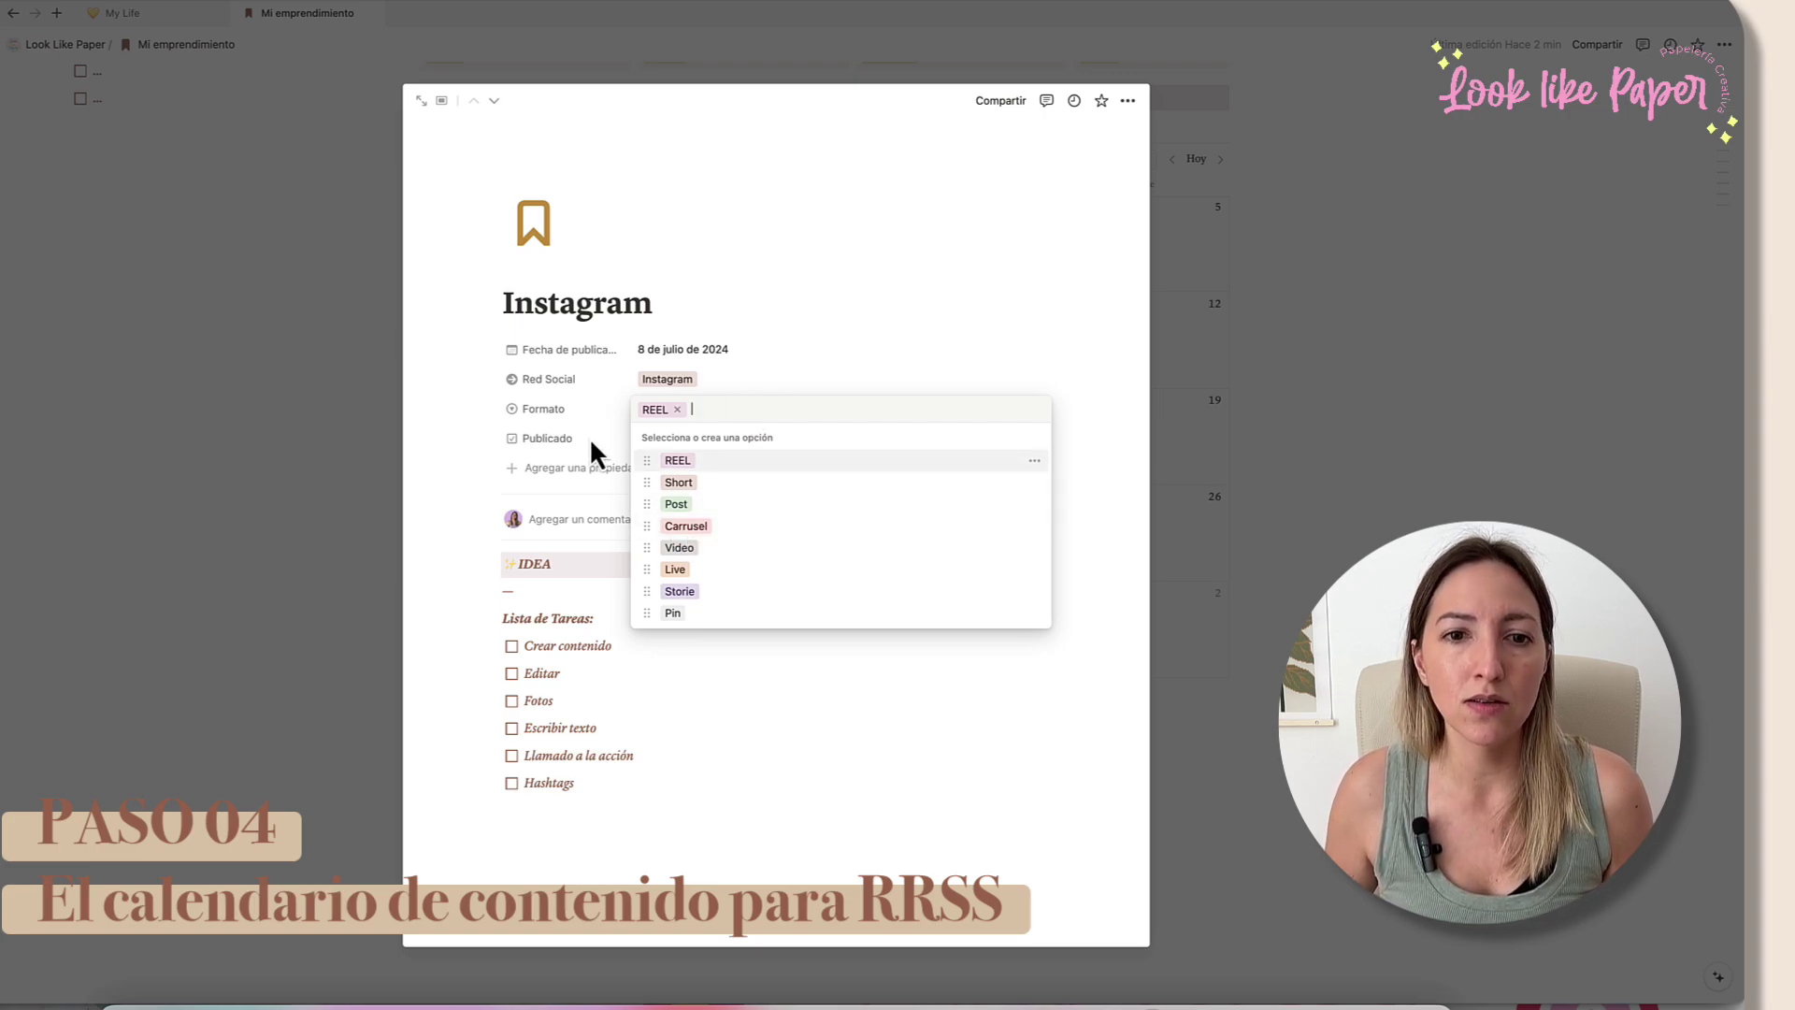
left_click(615, 404)
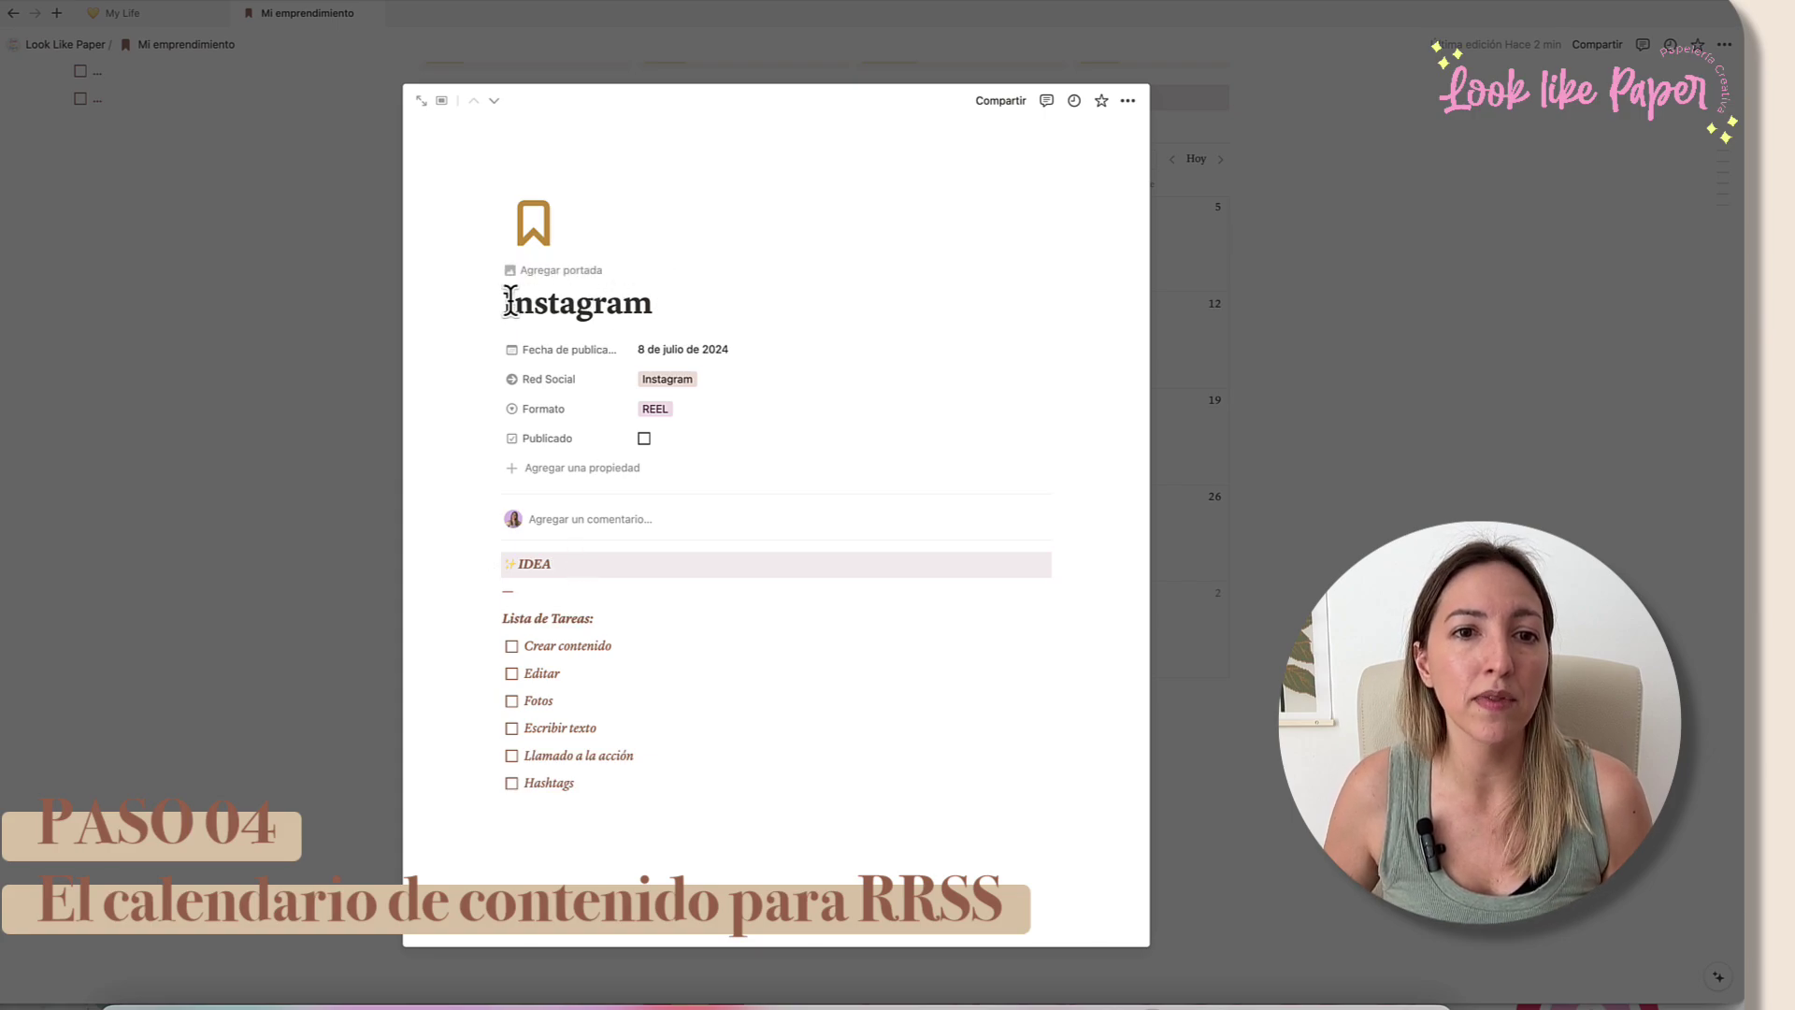
Step: Rename the 8 July Instagram entry as "Detrás de escena" and return to the calendar
left_click_drag(688, 299, 503, 302)
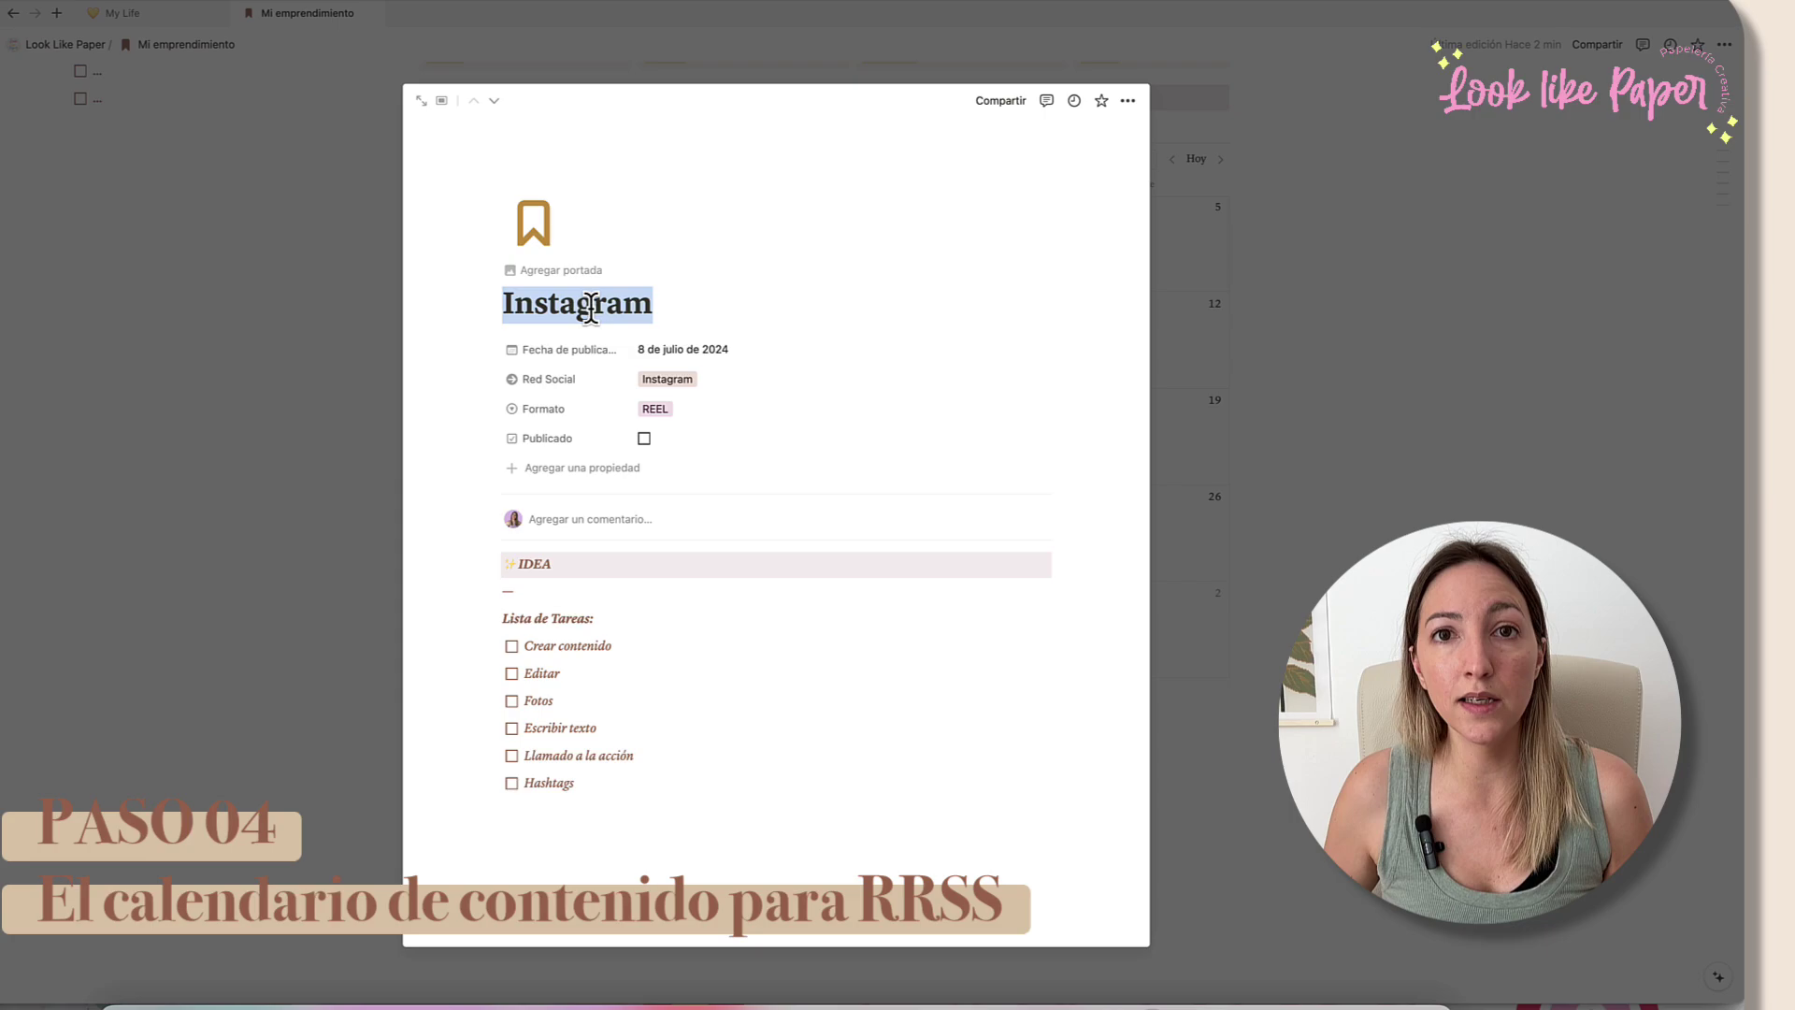
left_click(680, 300)
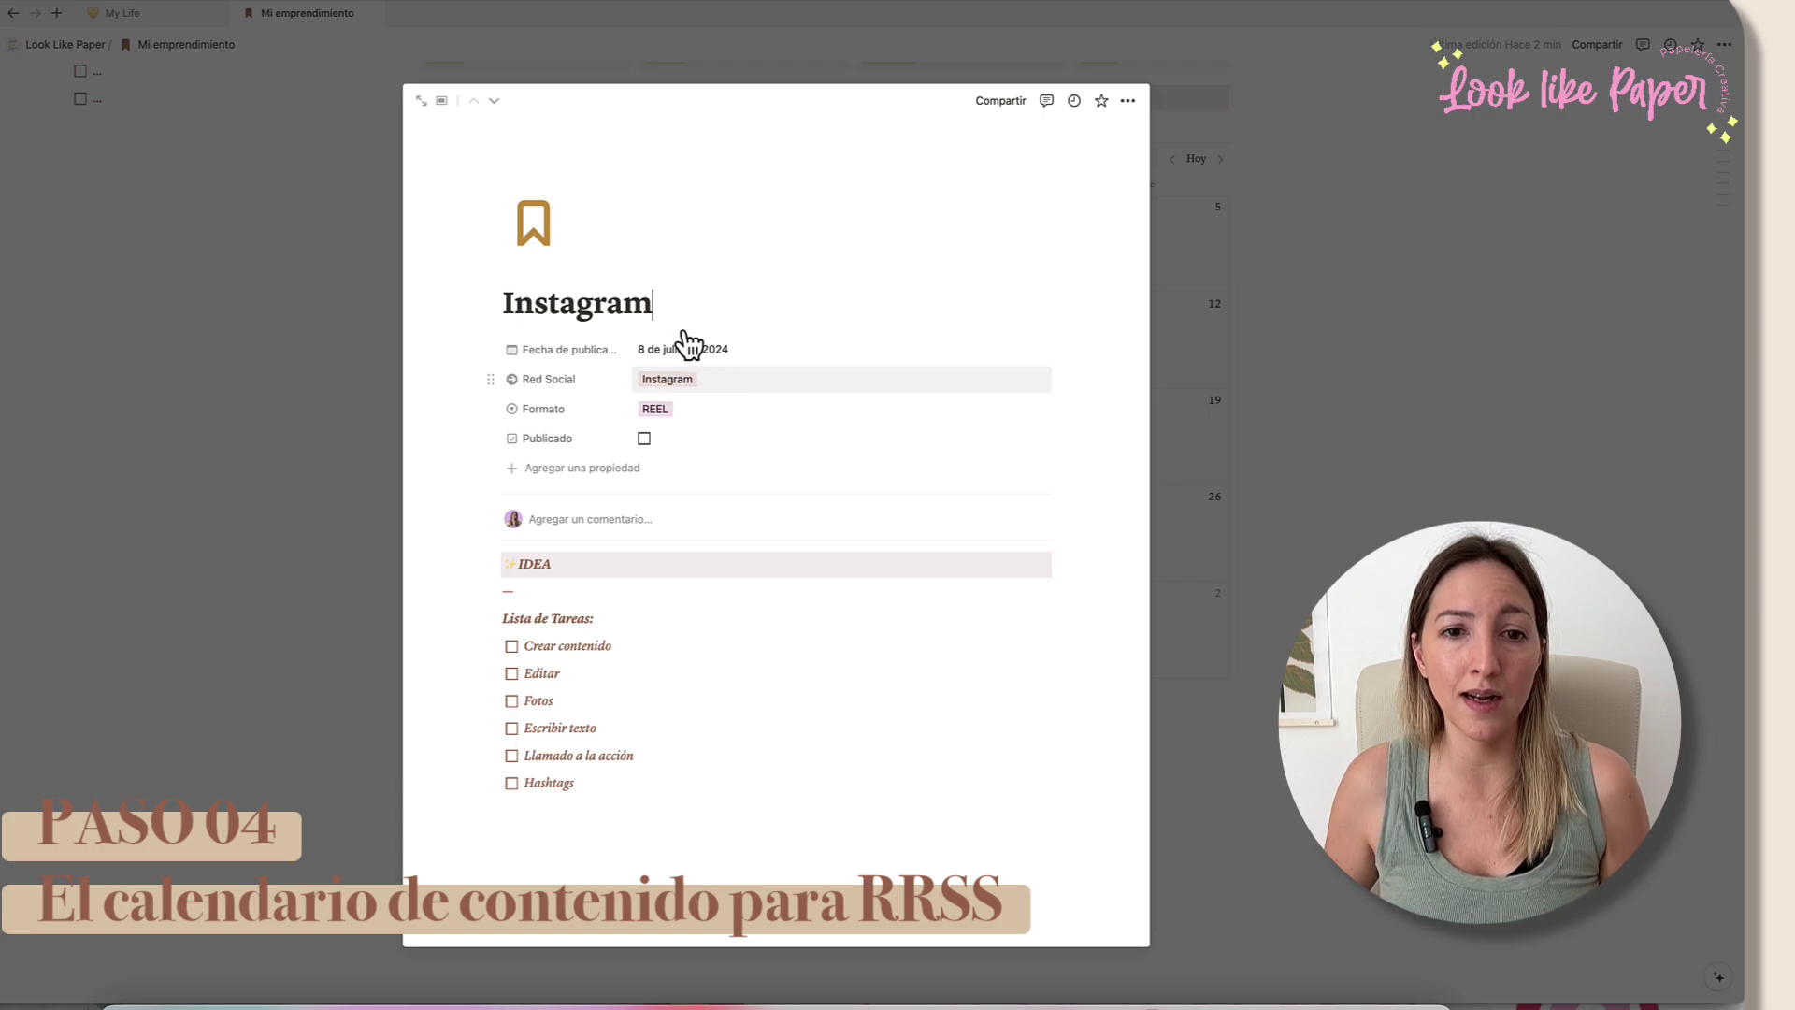
left_click_drag(655, 301, 499, 302)
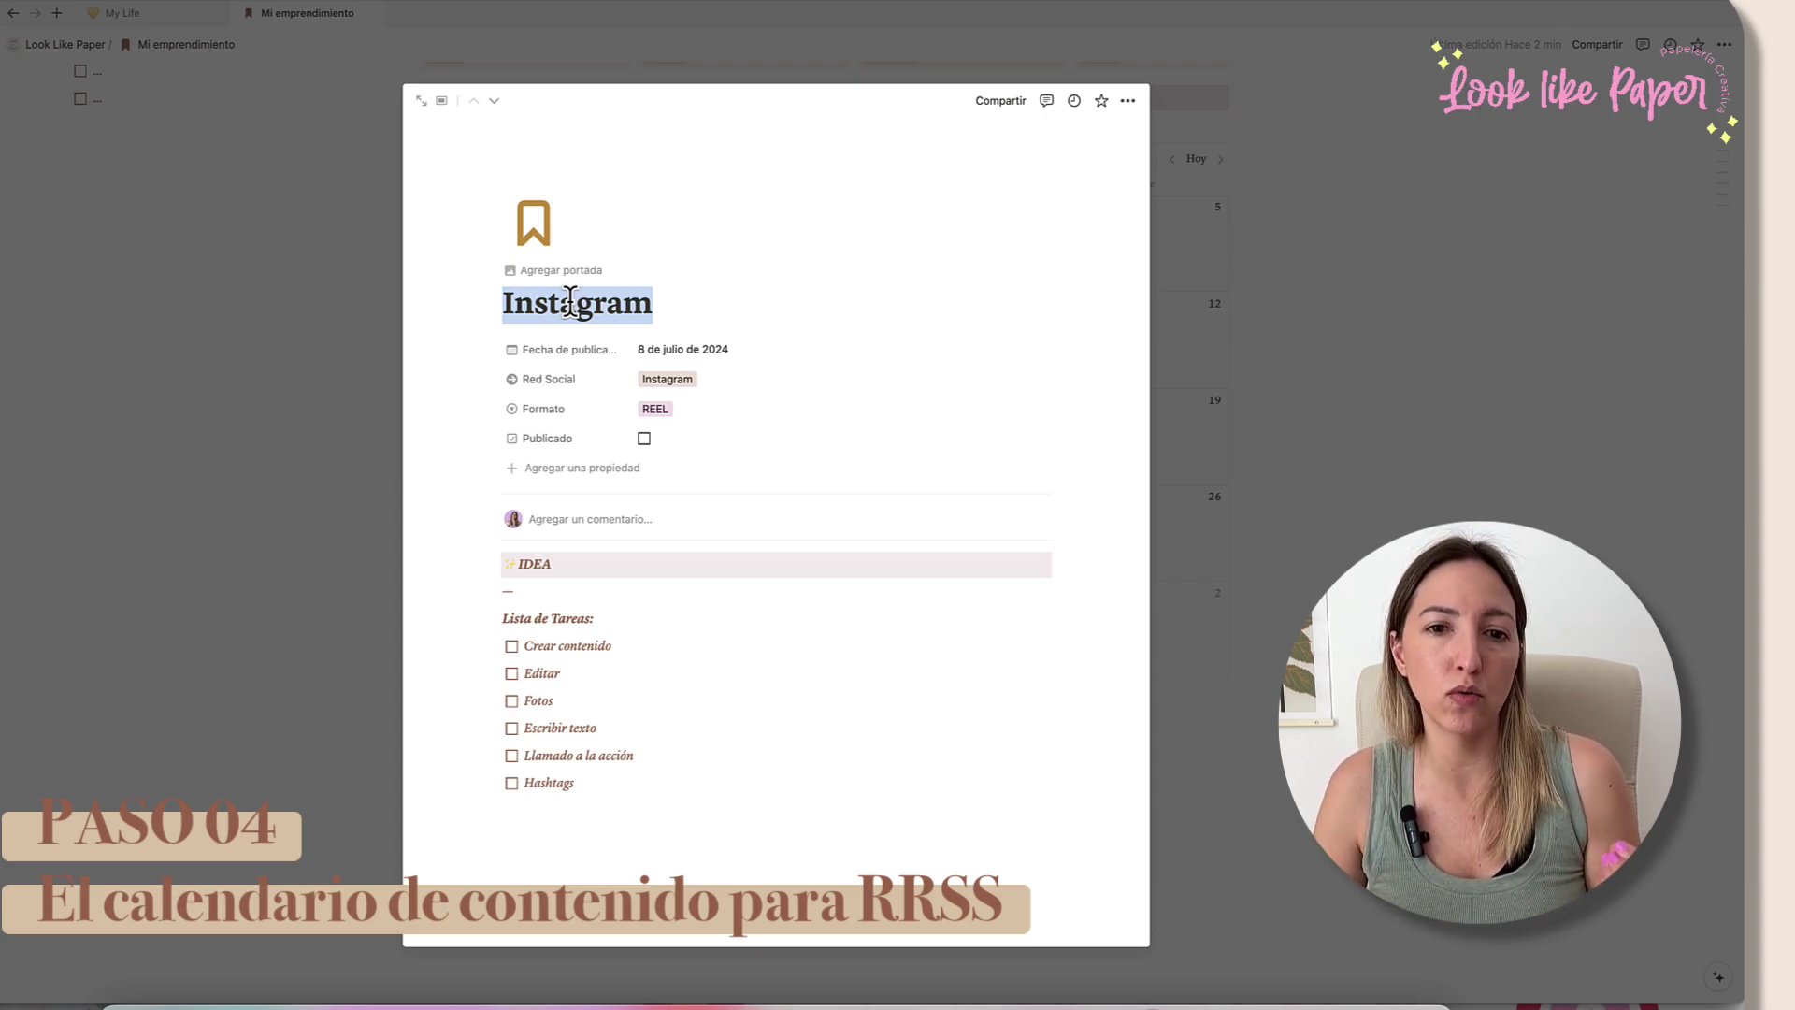
type("De")
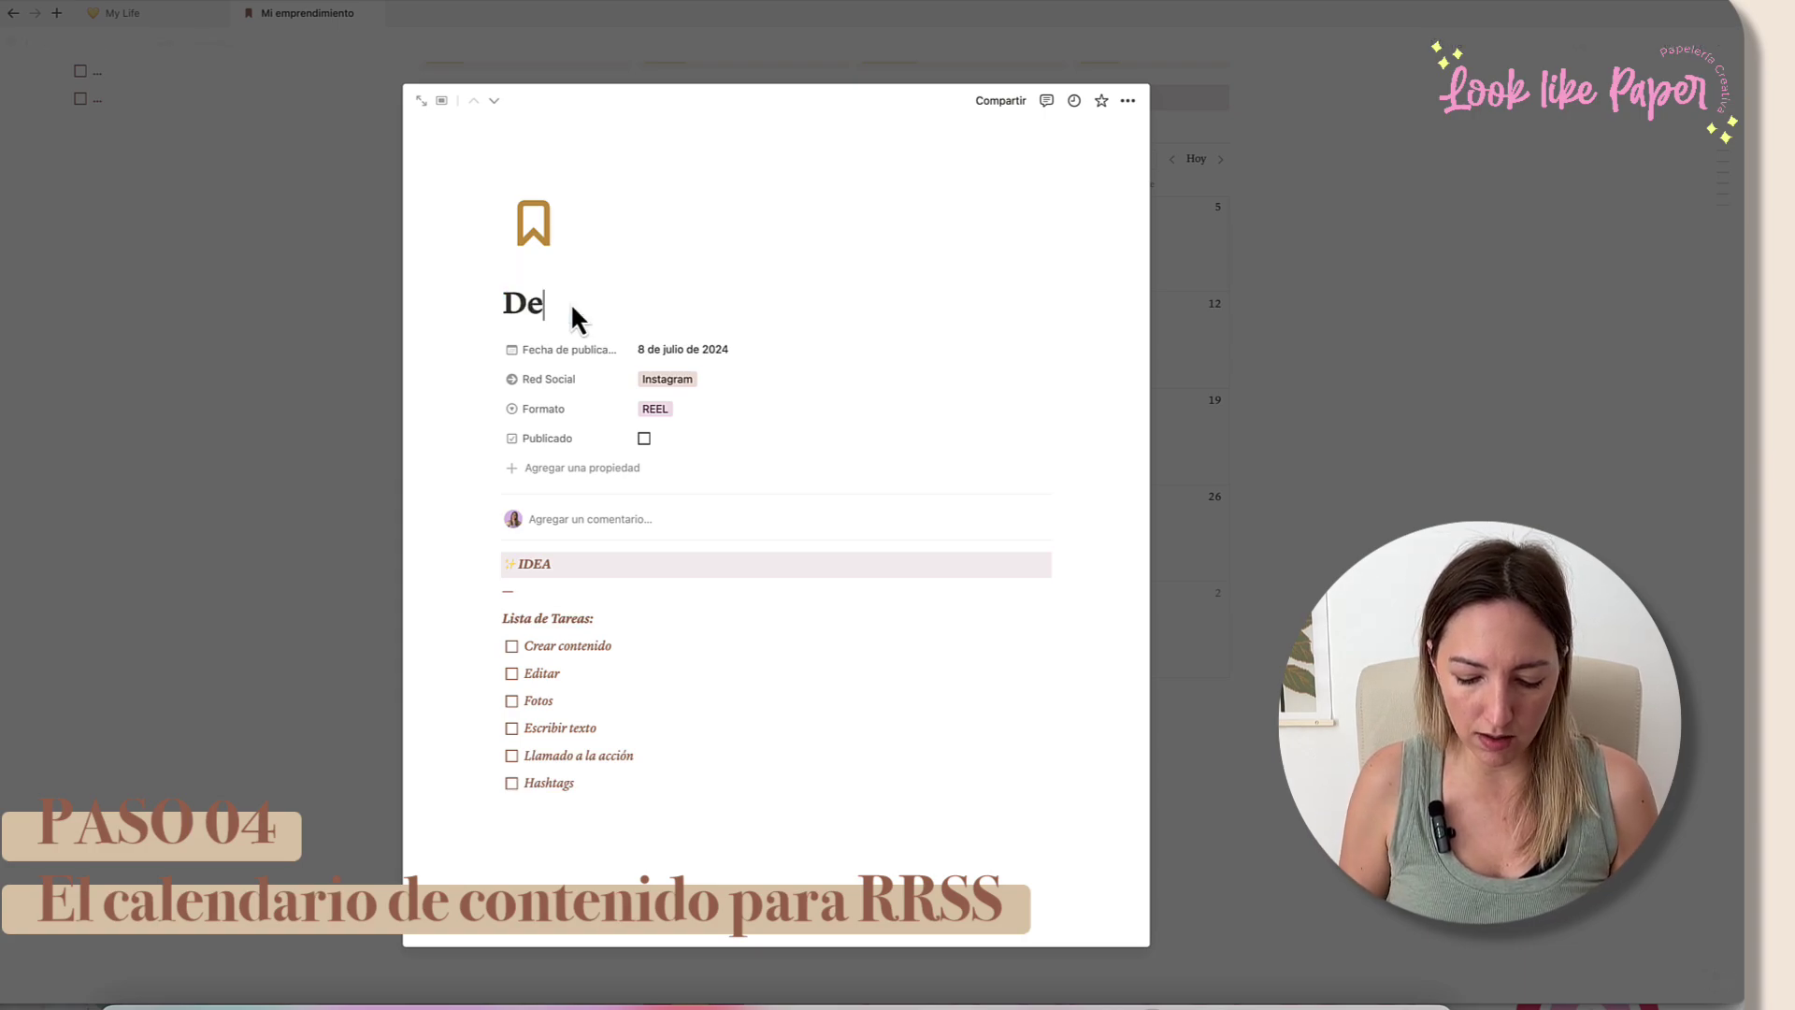
type("trás de esc")
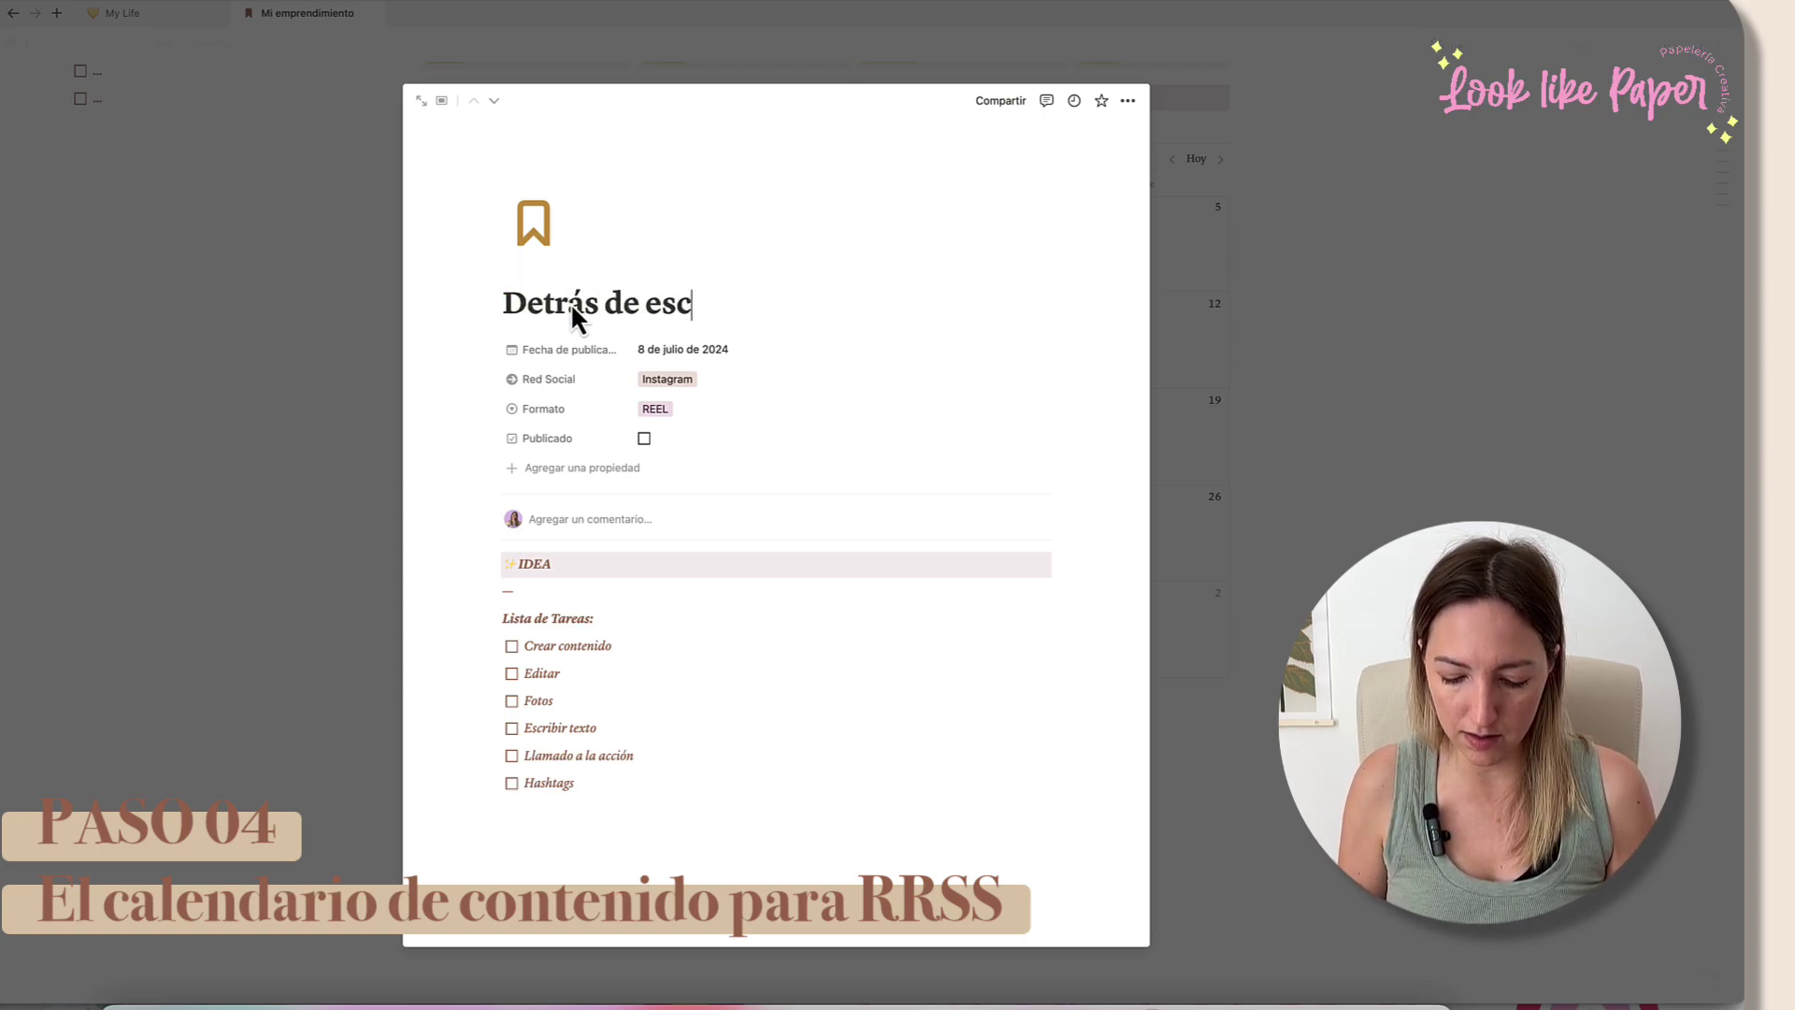
type("ena")
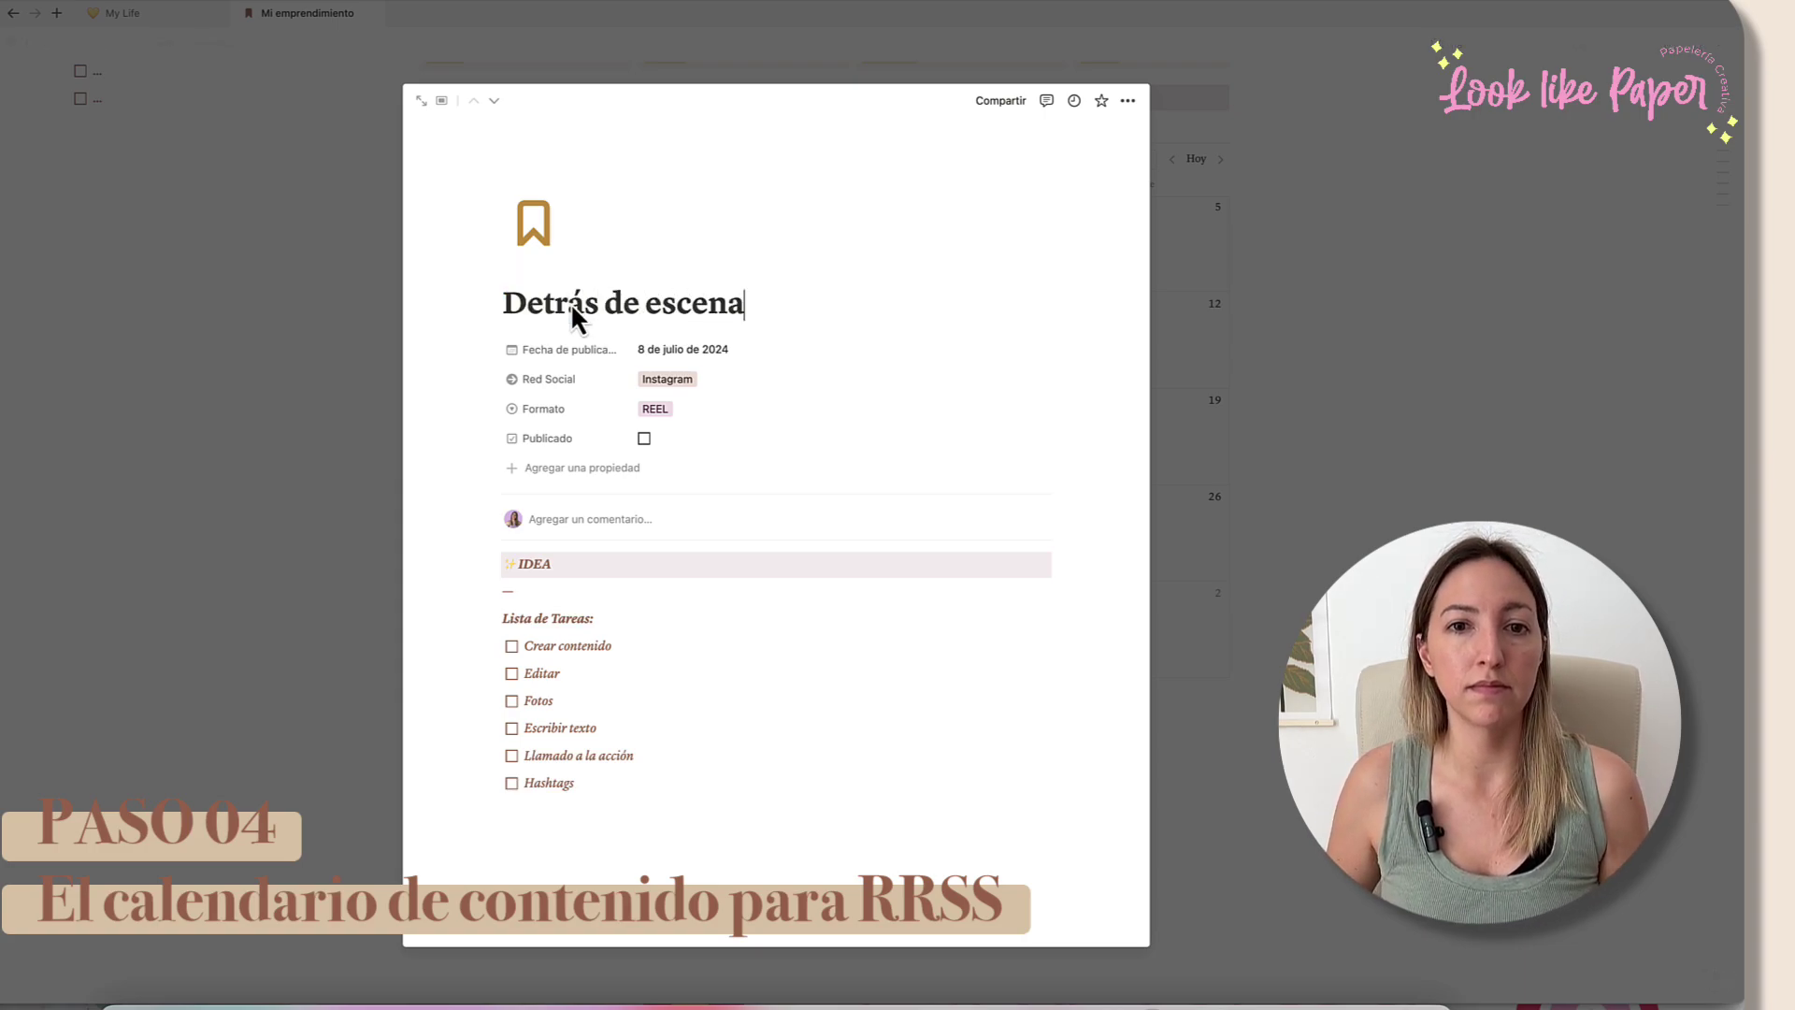
left_click(605, 564)
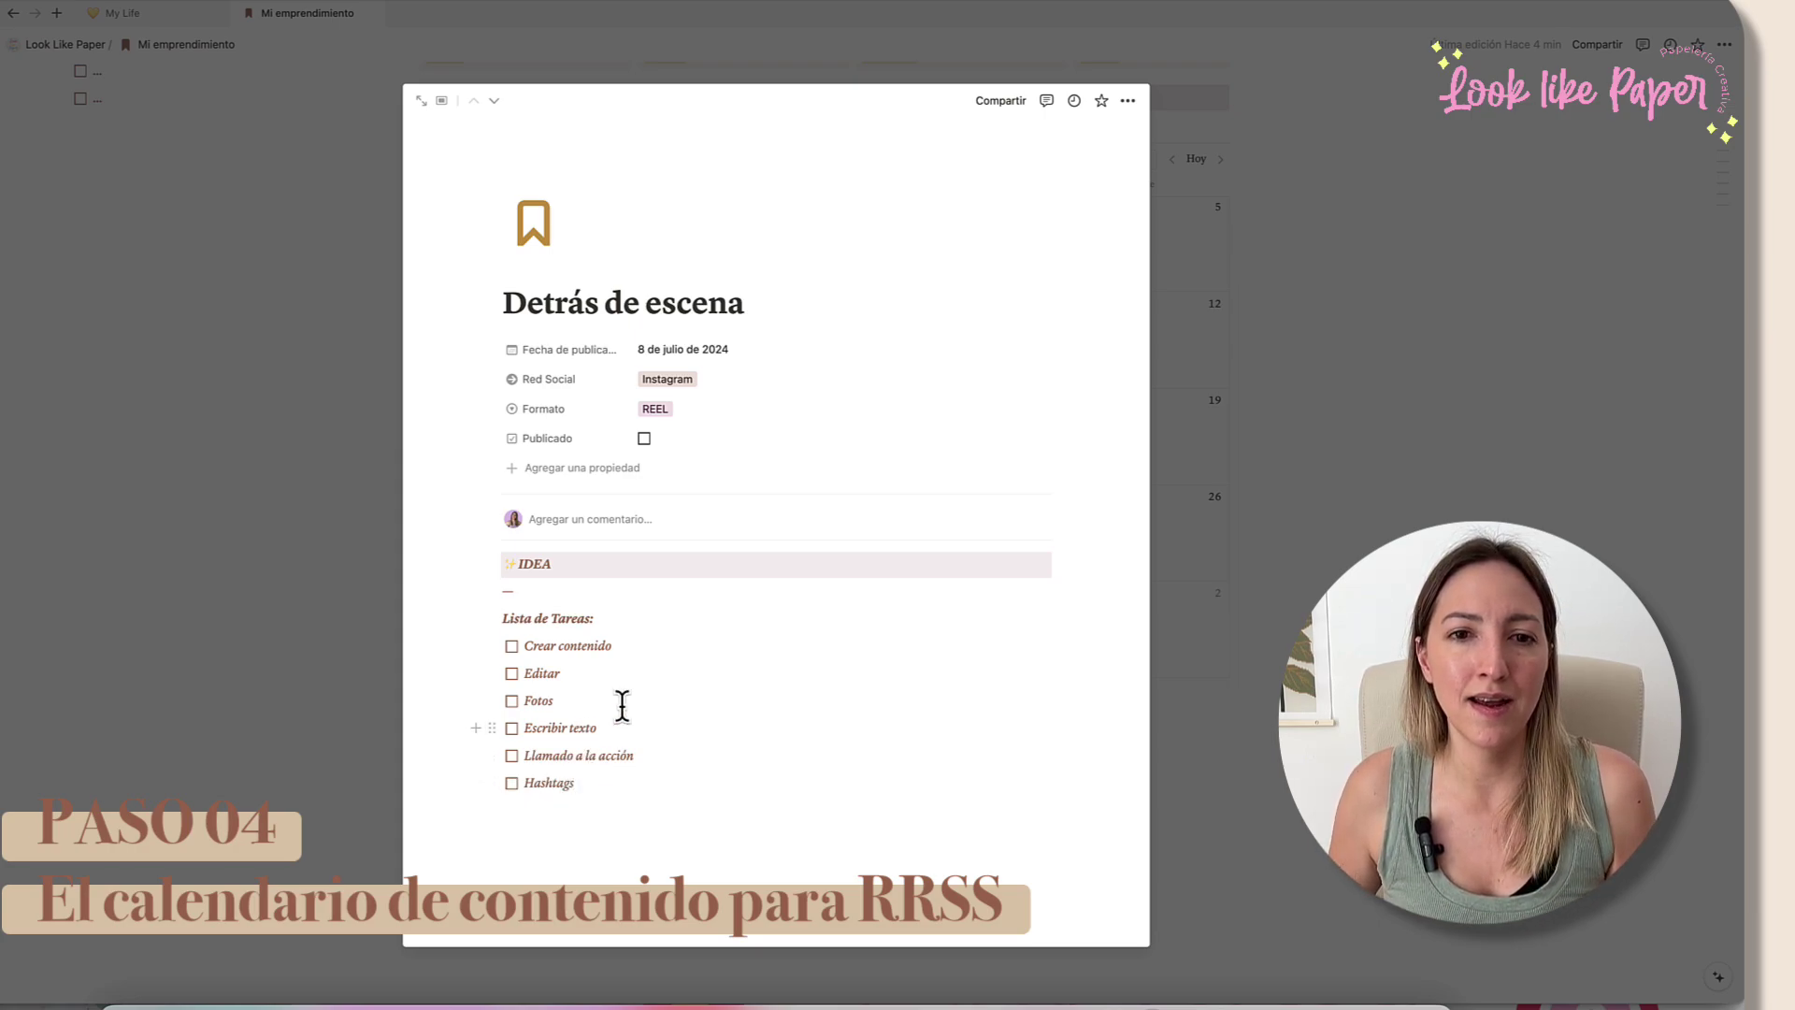
left_click(251, 322)
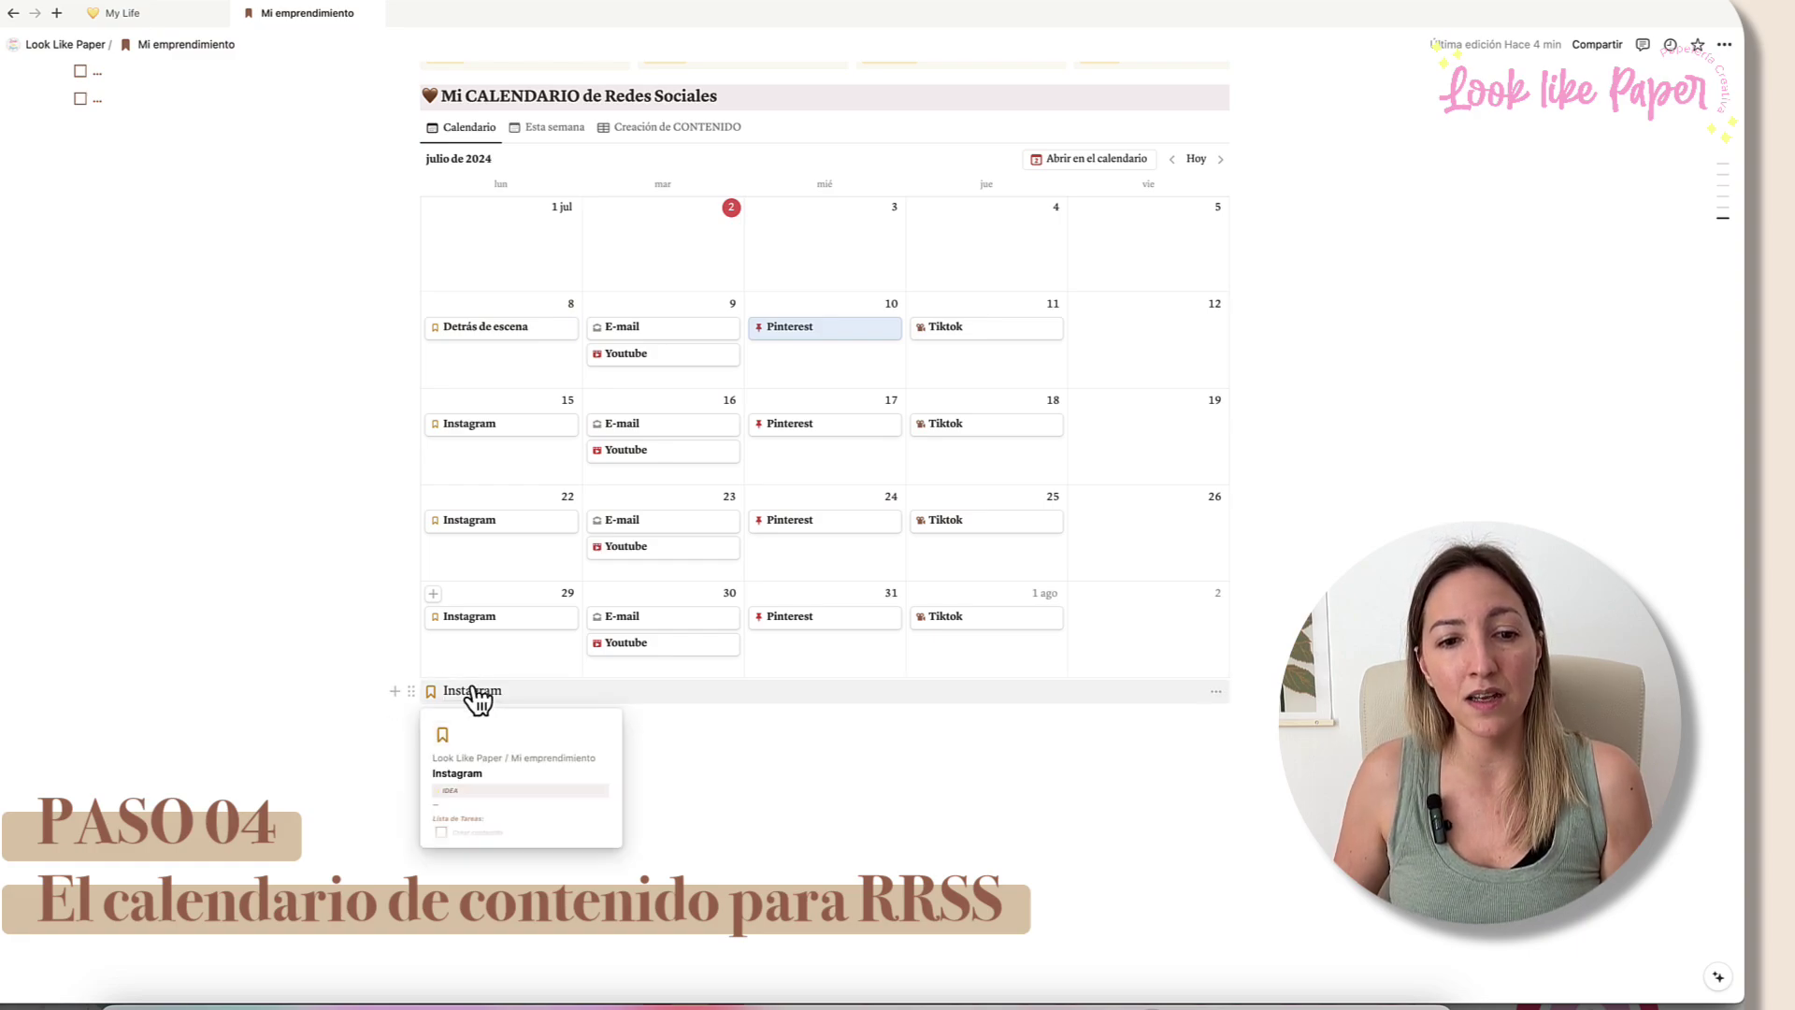
Step: Show the Publicado and Formato properties on the entries of the Calendario view
mouse_move(449, 712)
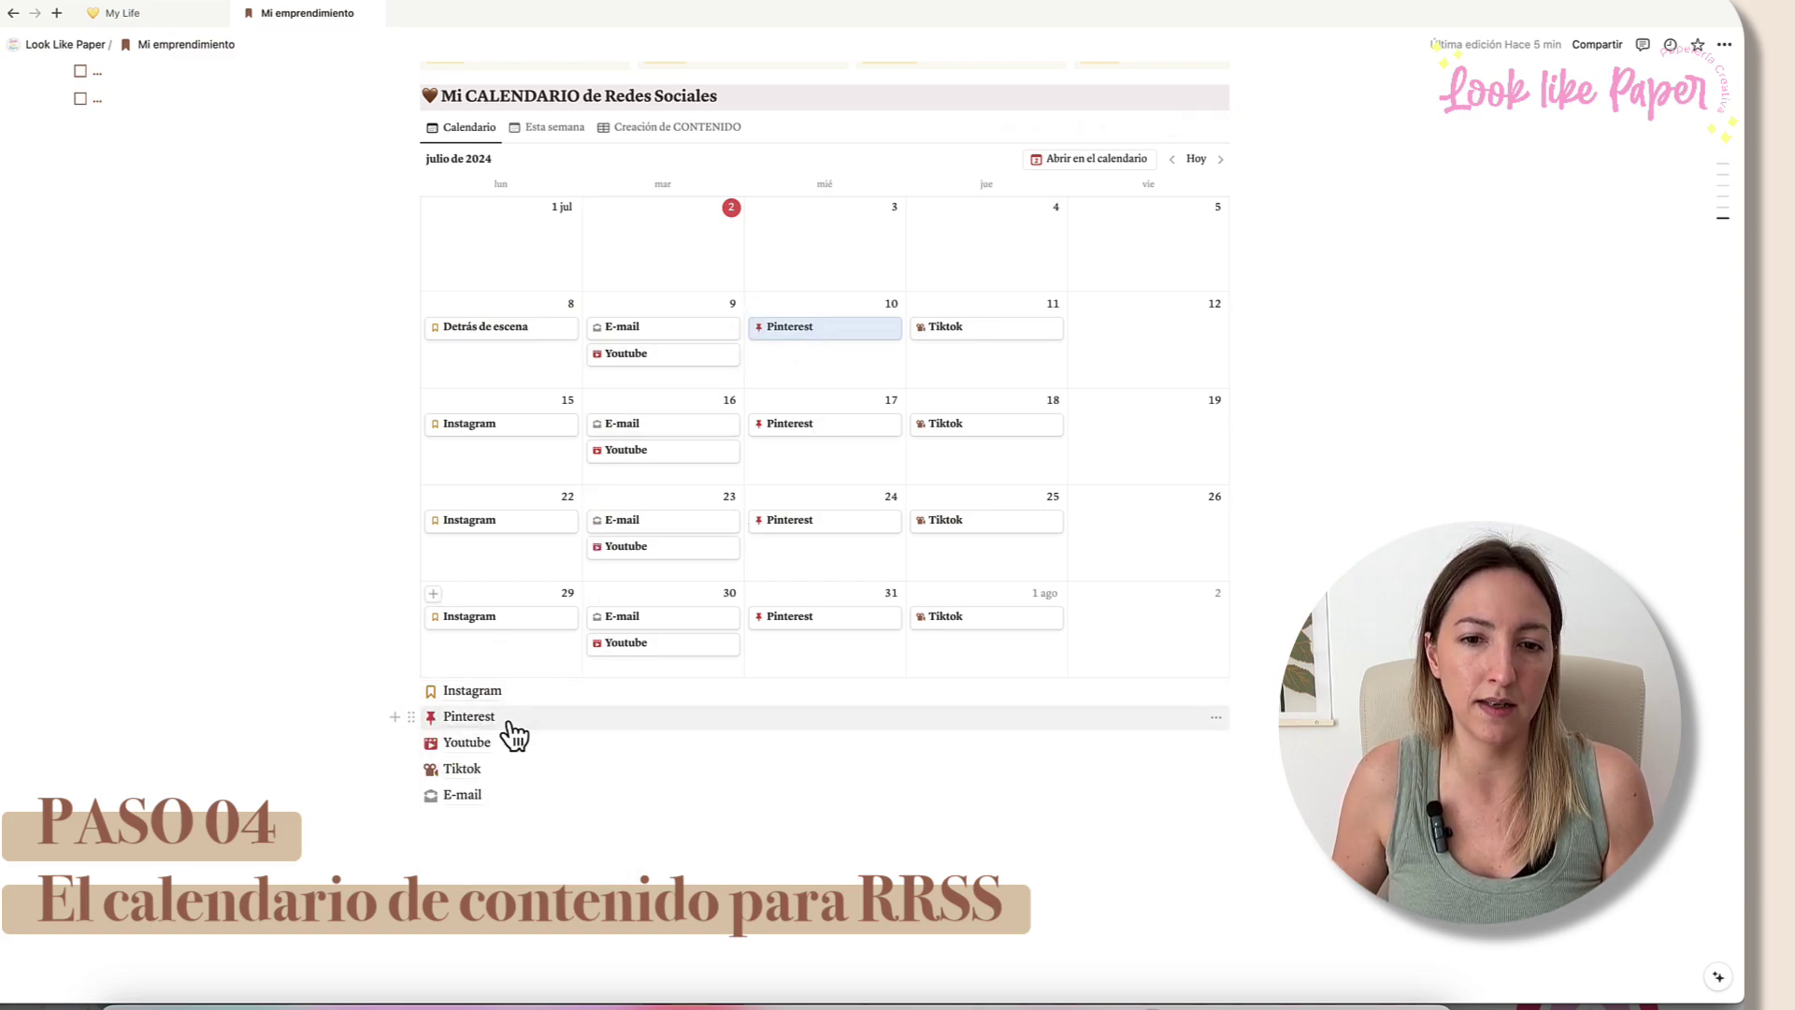
scroll(822, 552, "up", 1)
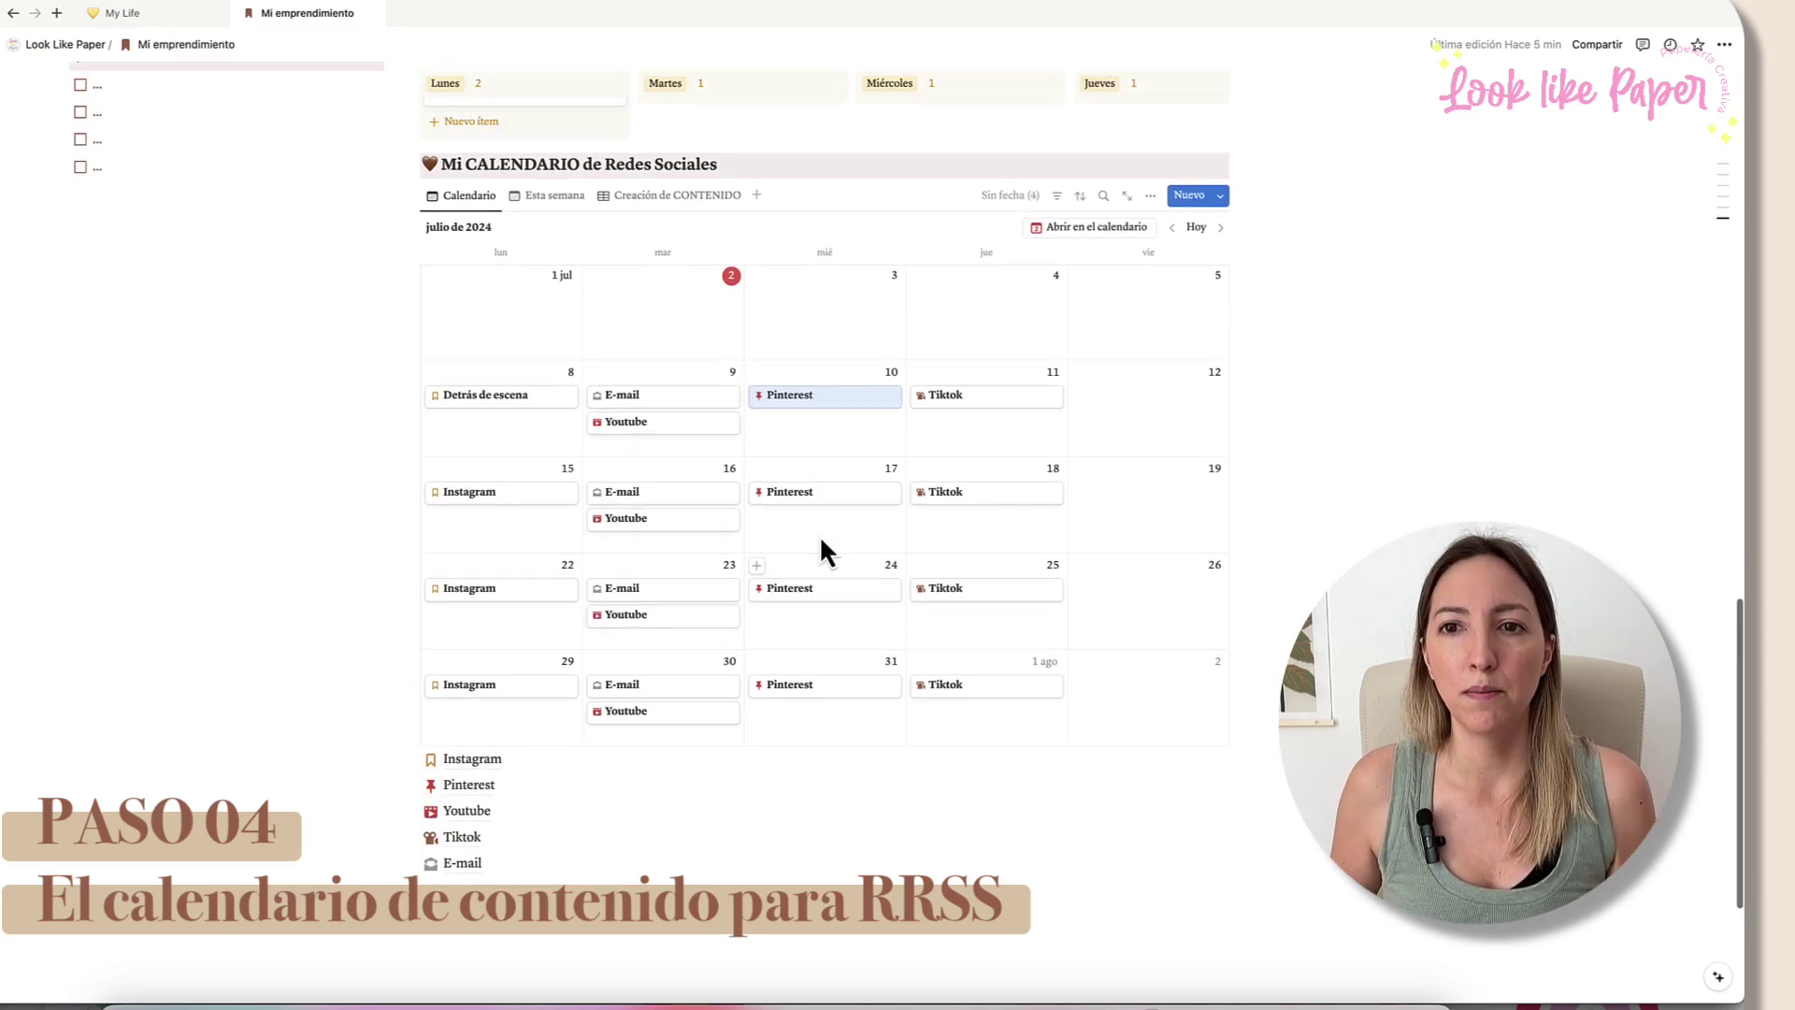
left_click(1151, 205)
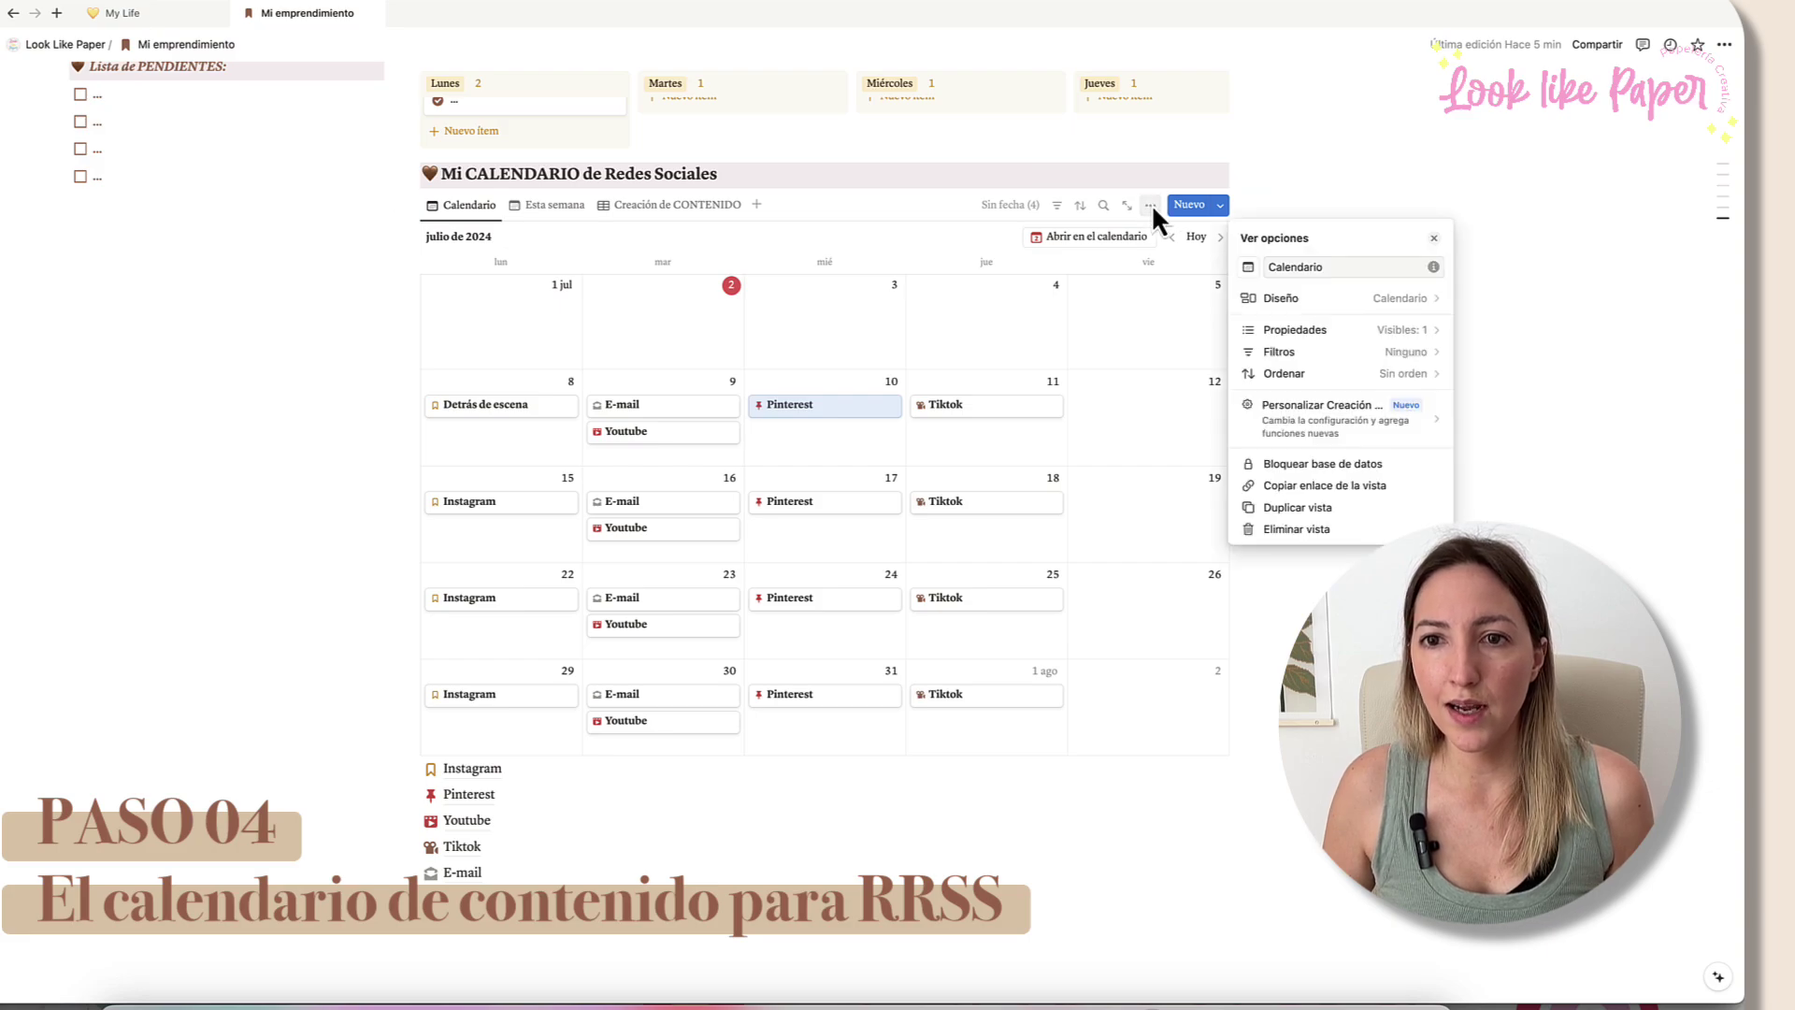
left_click(1390, 306)
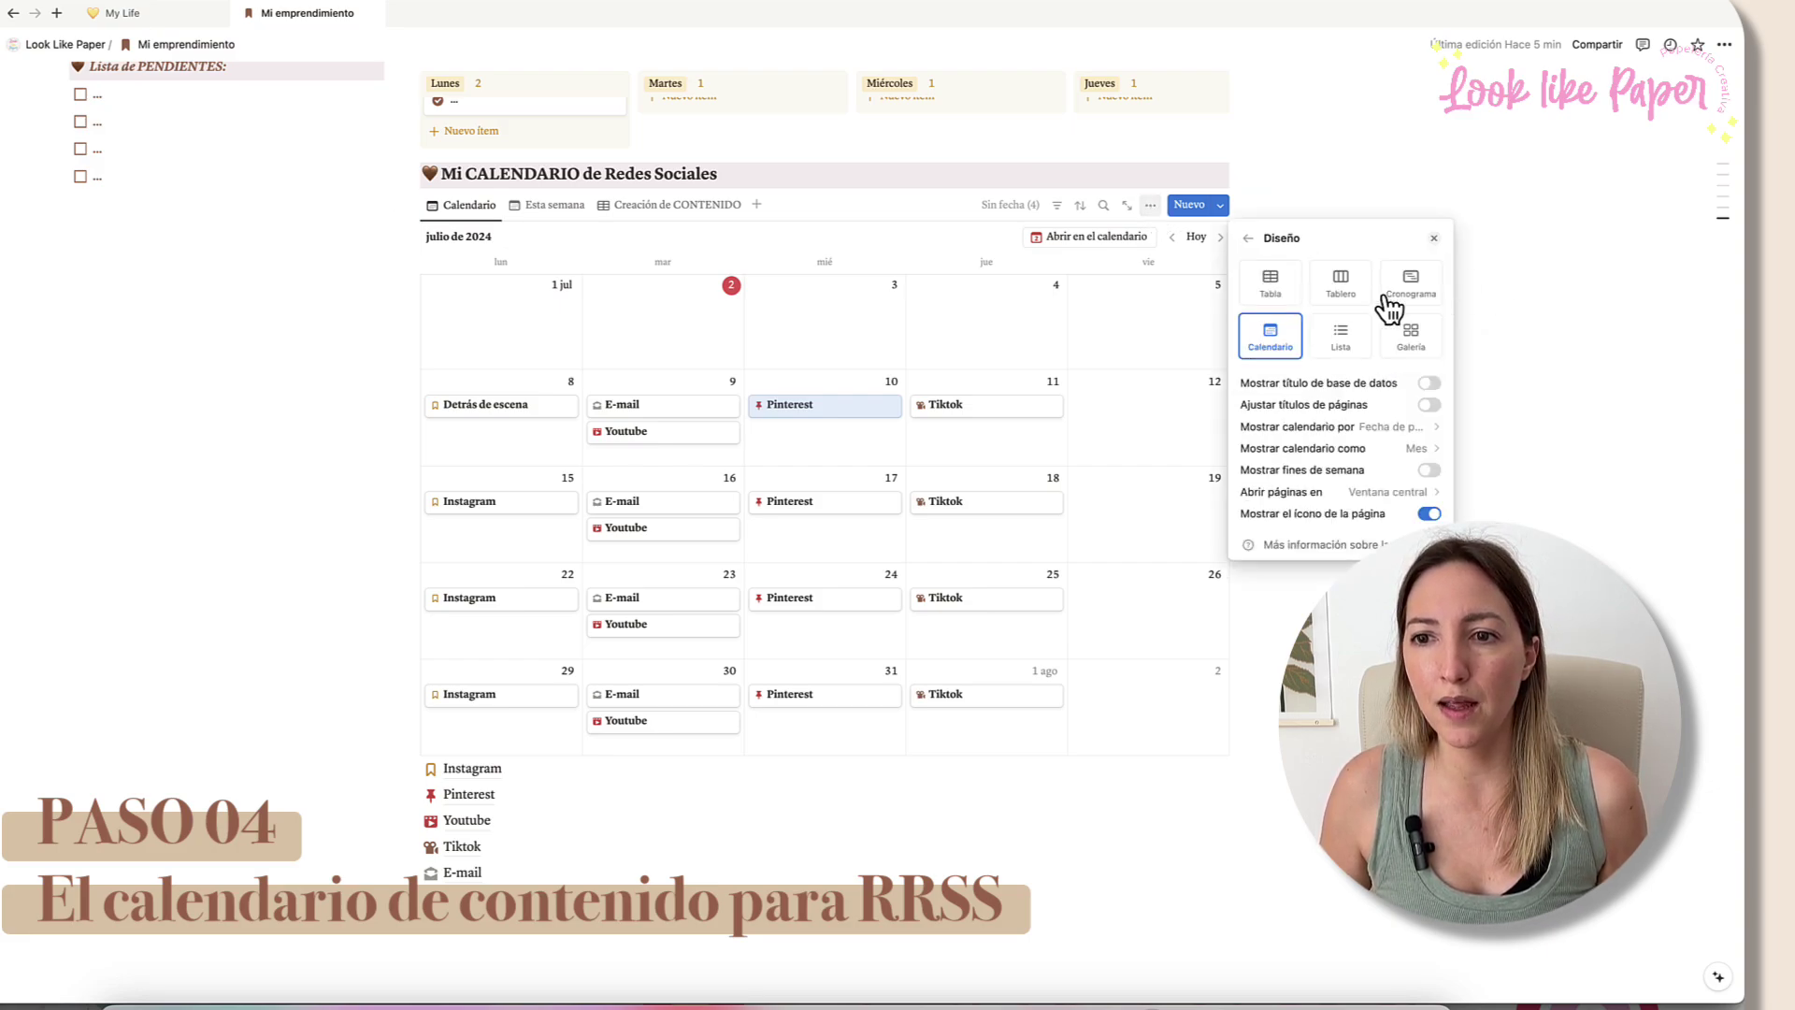
left_click(1246, 239)
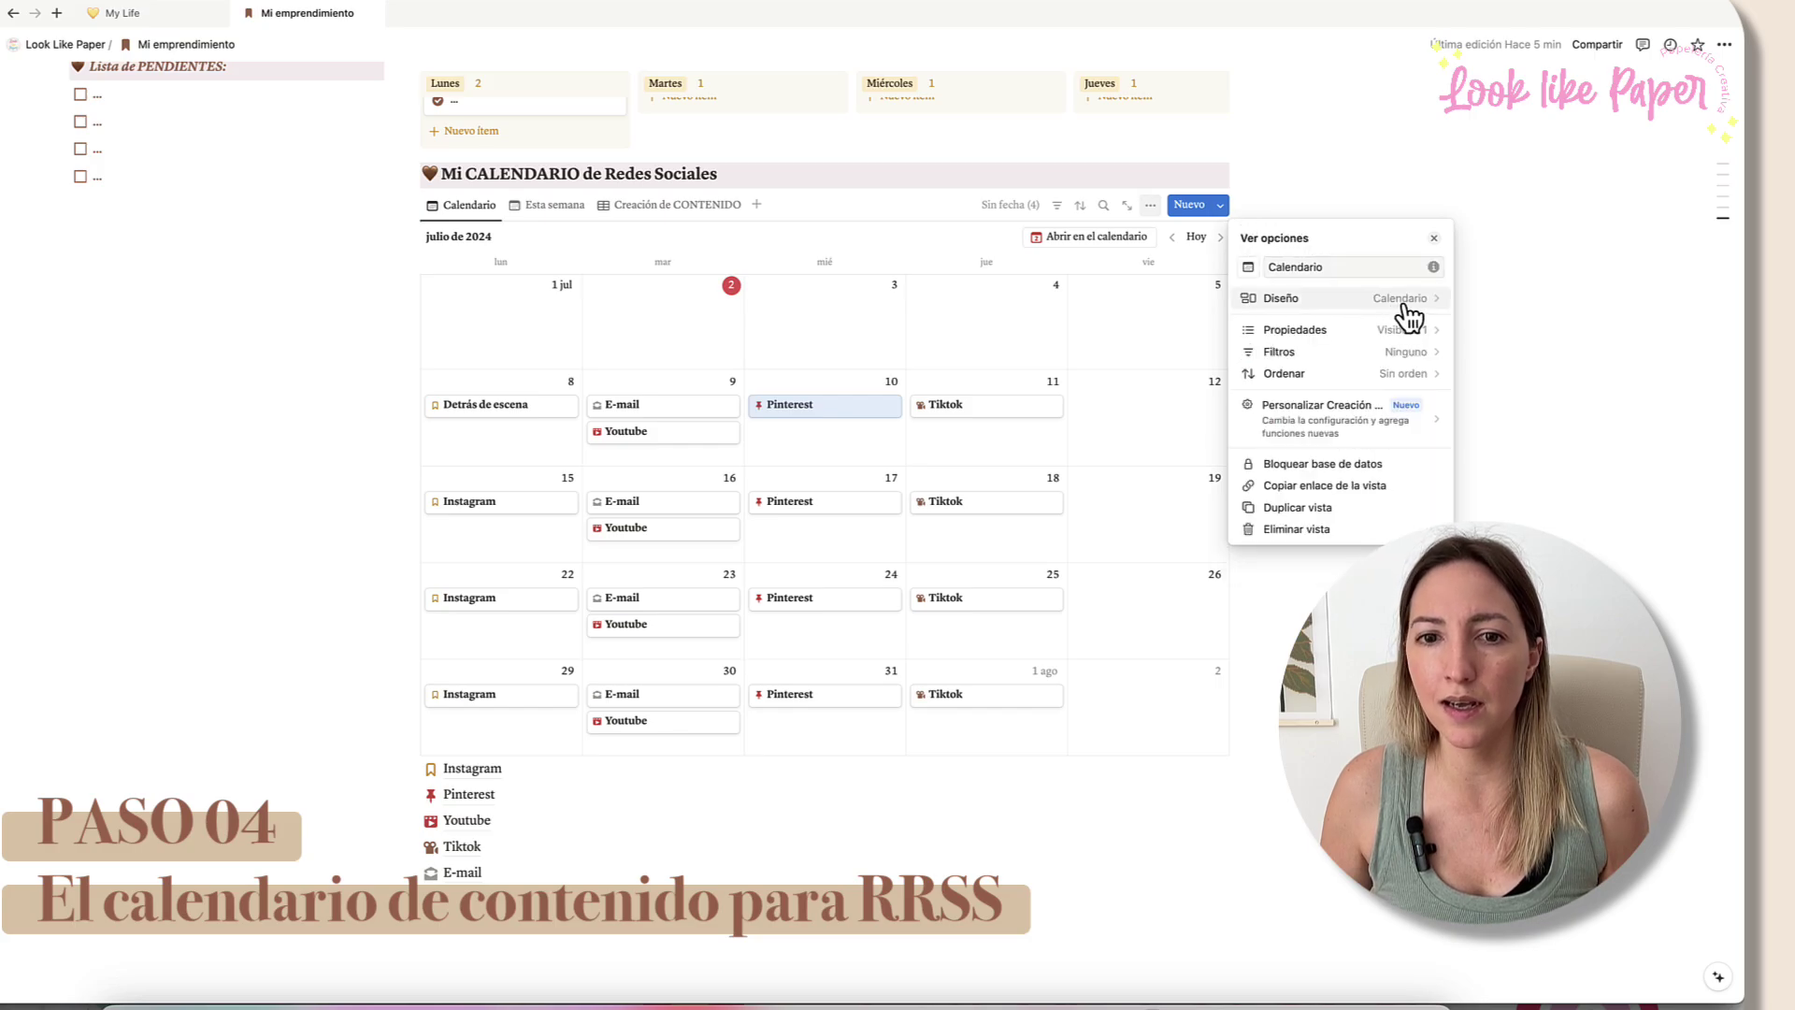
left_click(1399, 337)
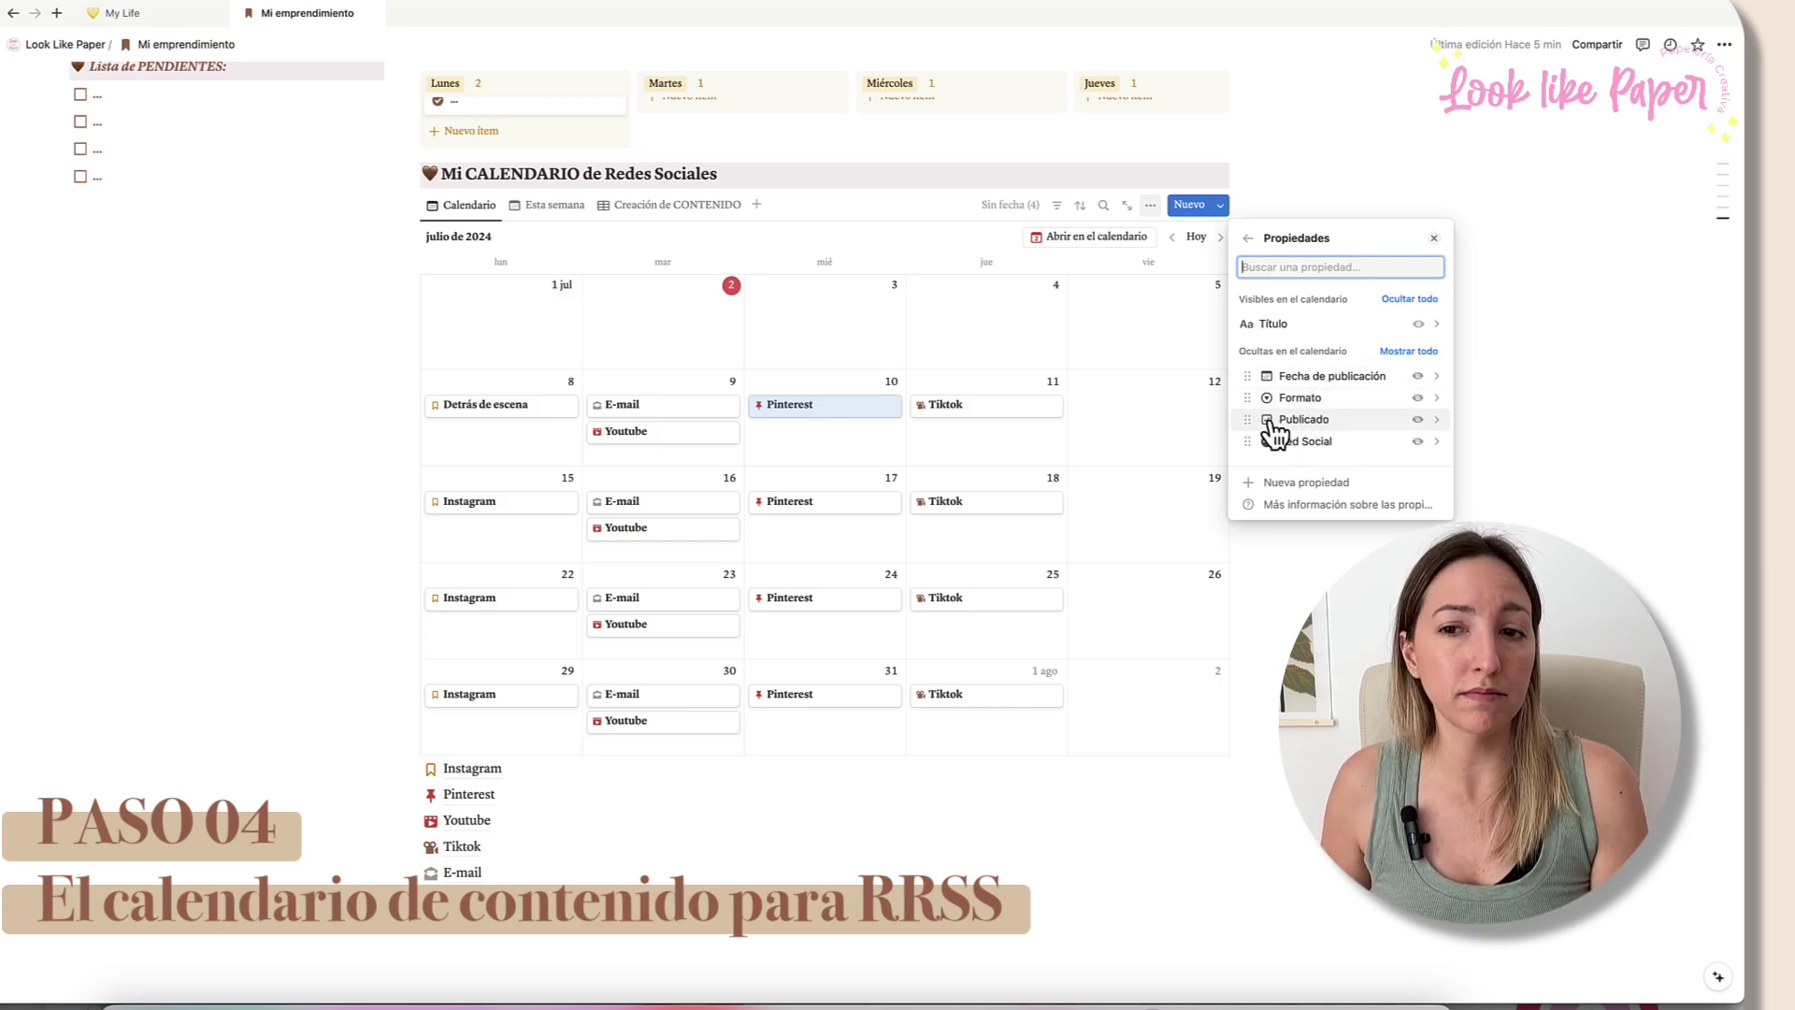
left_click(1418, 419)
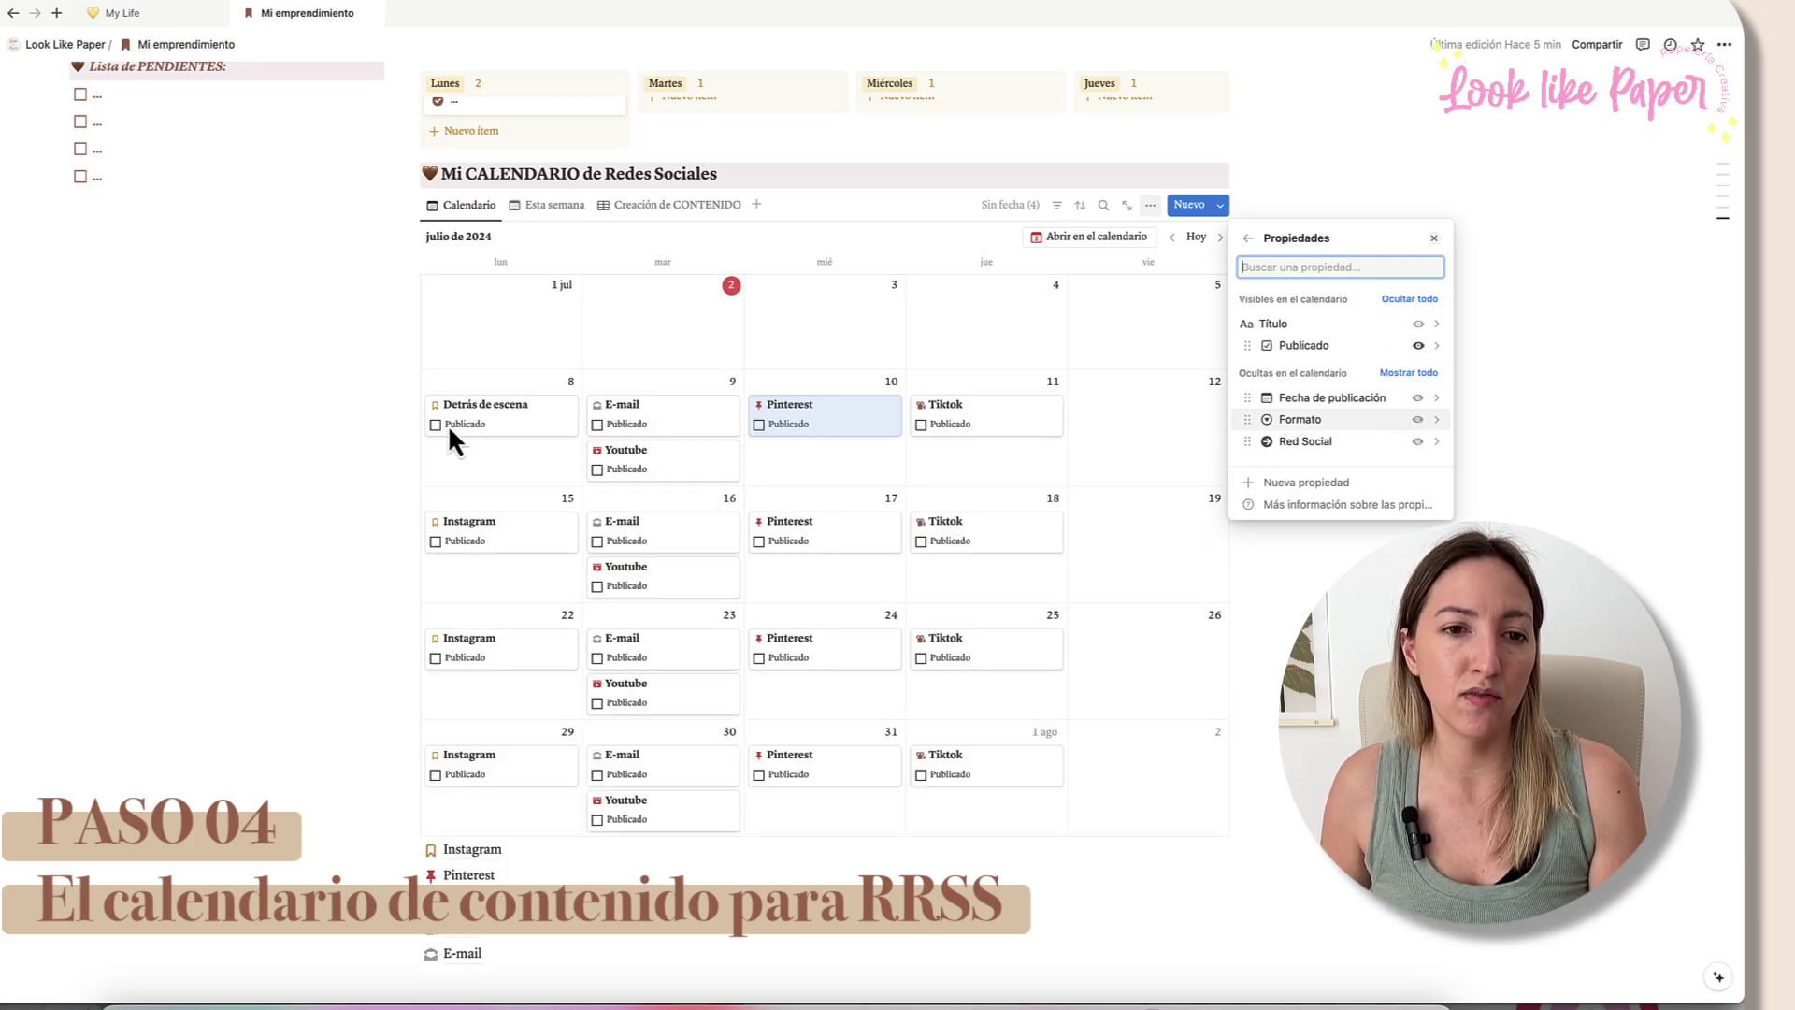
left_click(1418, 419)
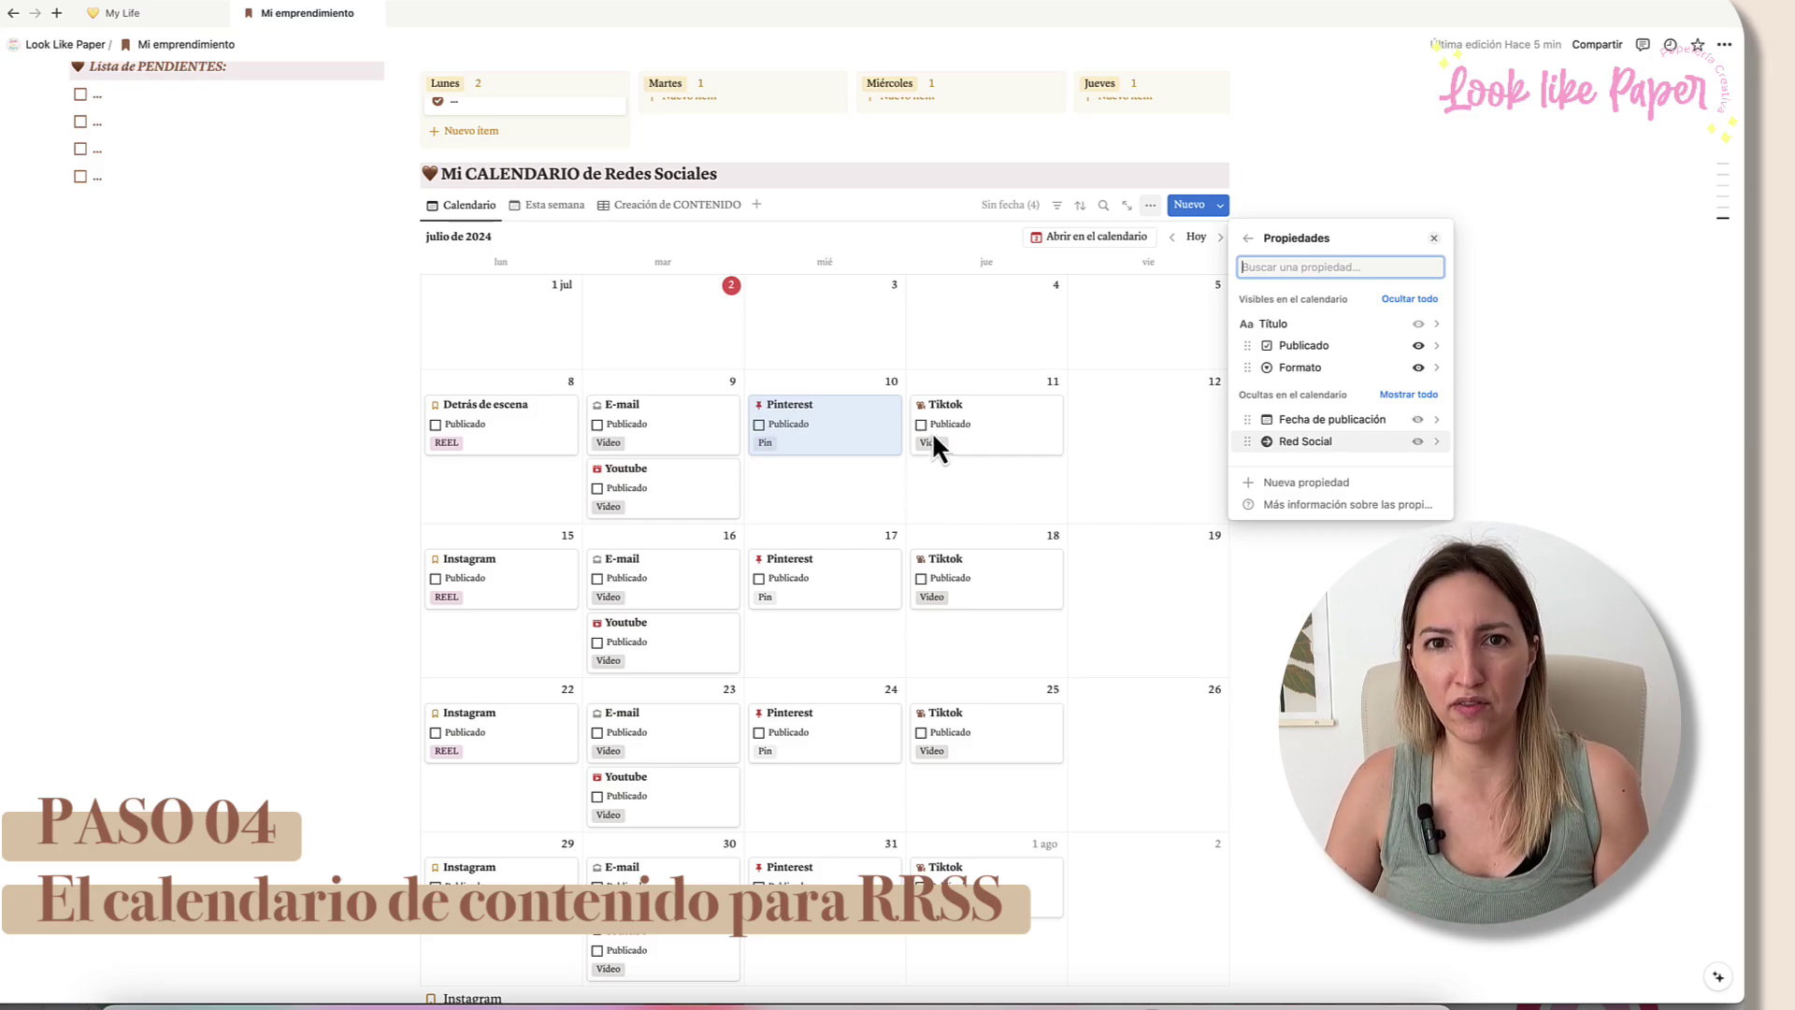
left_click(1273, 175)
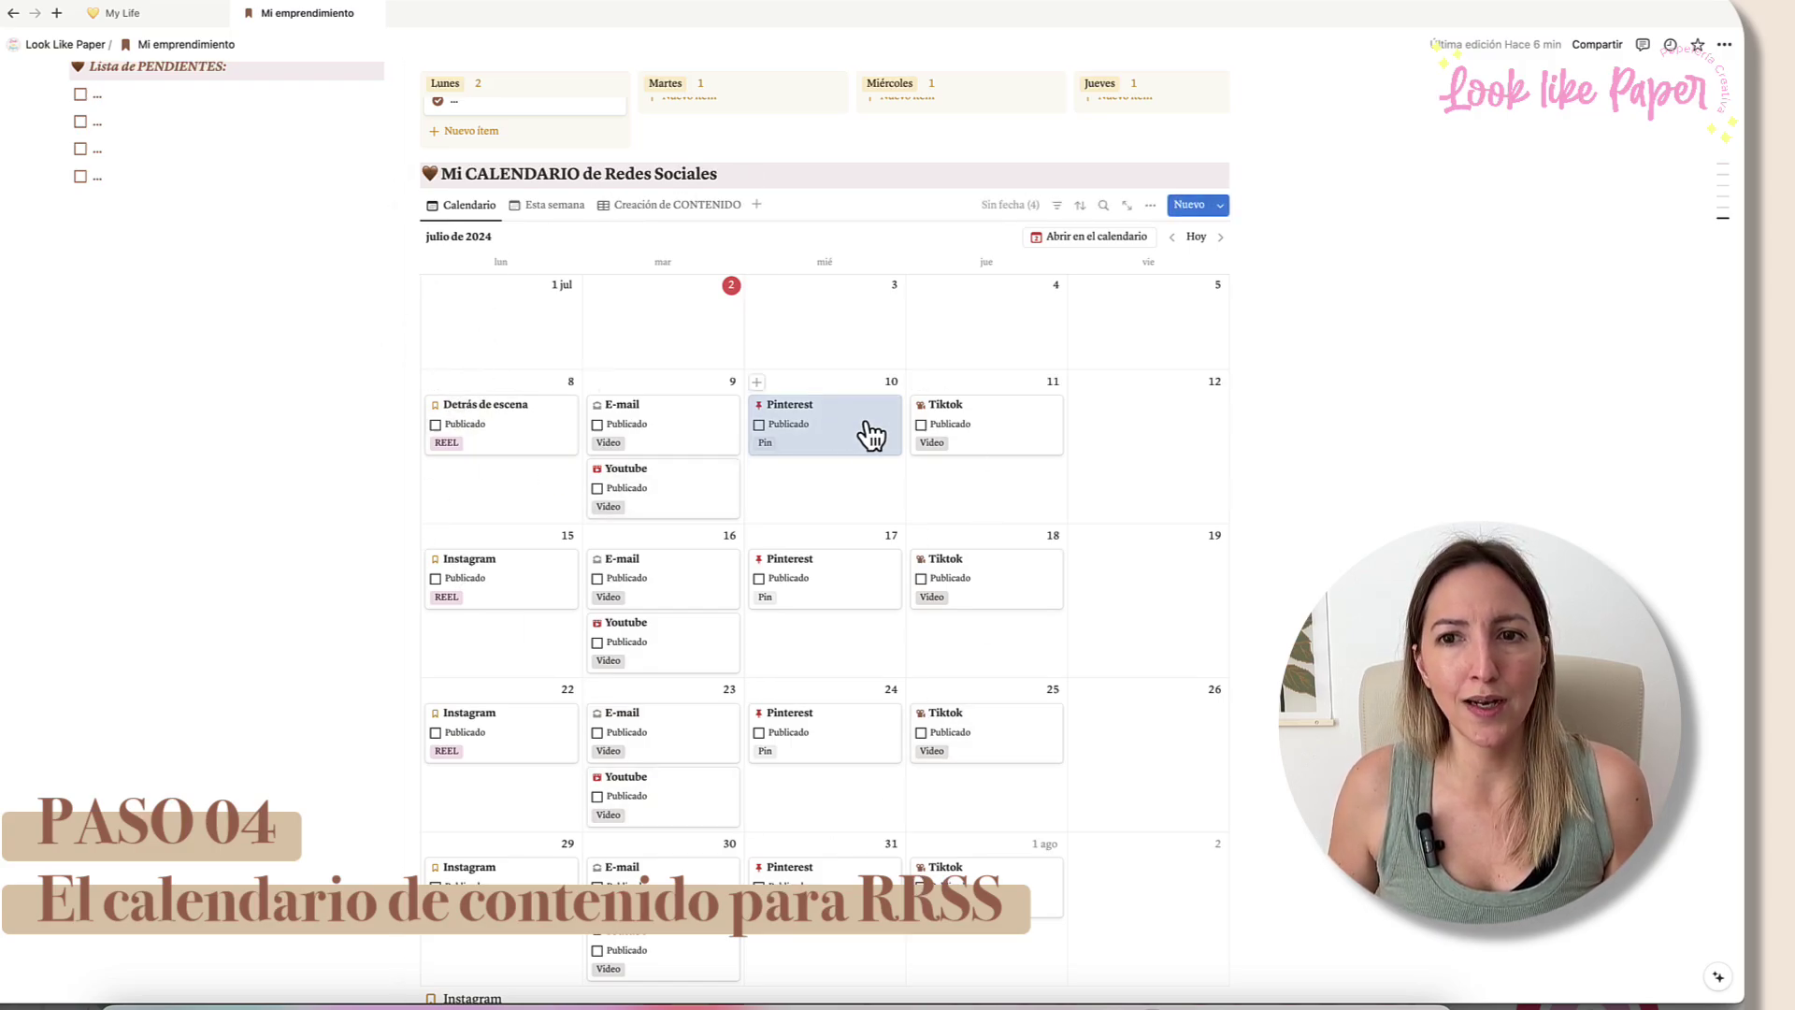
Step: Try displaying weekends in the Calendario view's layout and hide them again
left_click(1148, 205)
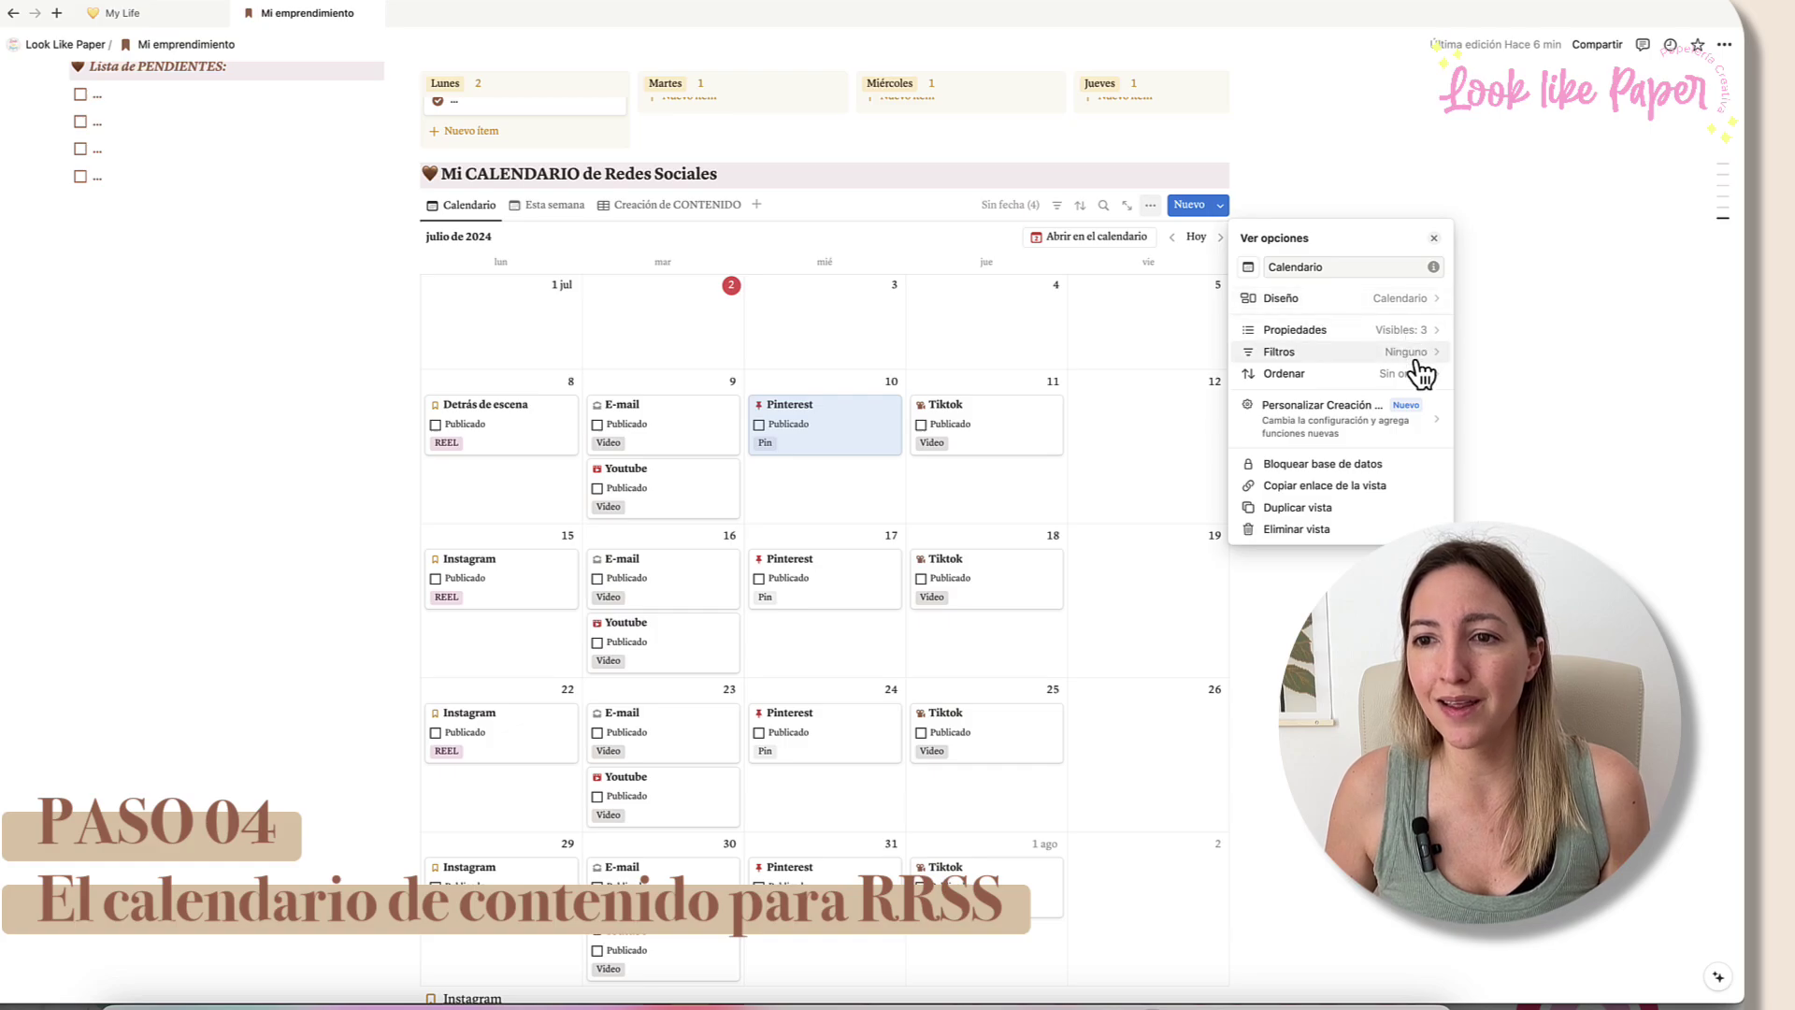
left_click(1397, 299)
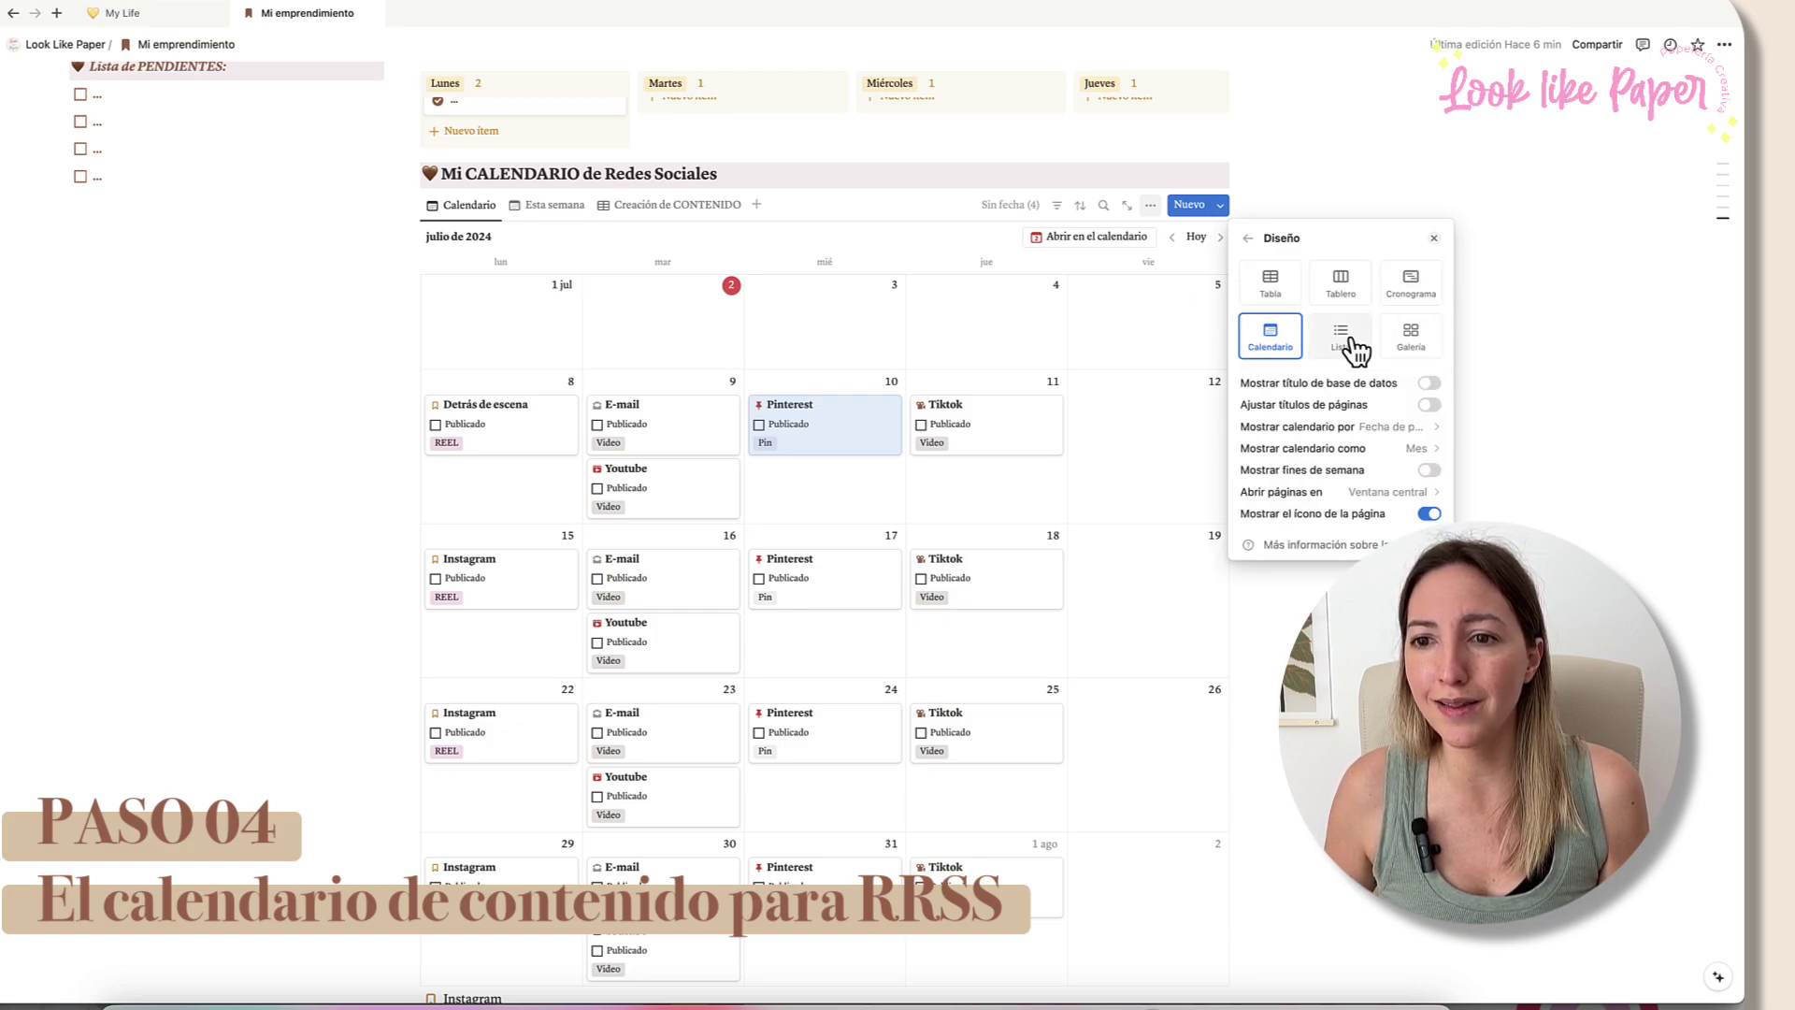
left_click(1438, 472)
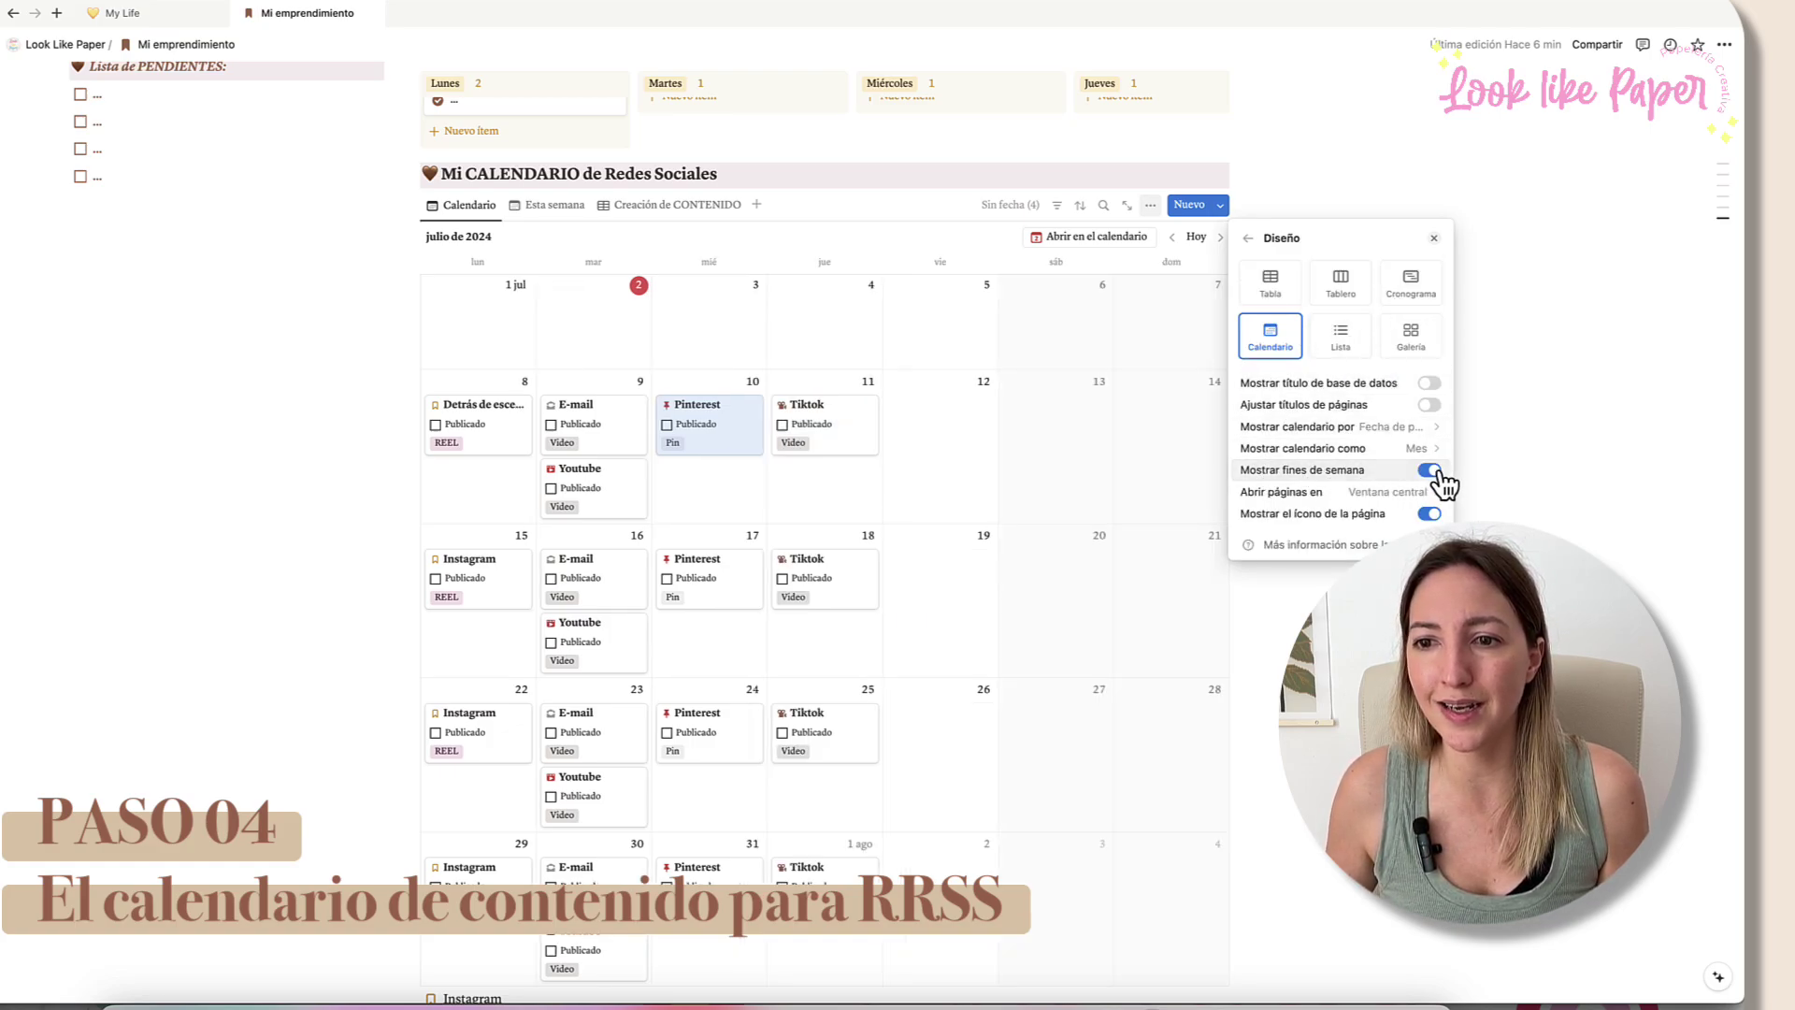
left_click(1429, 472)
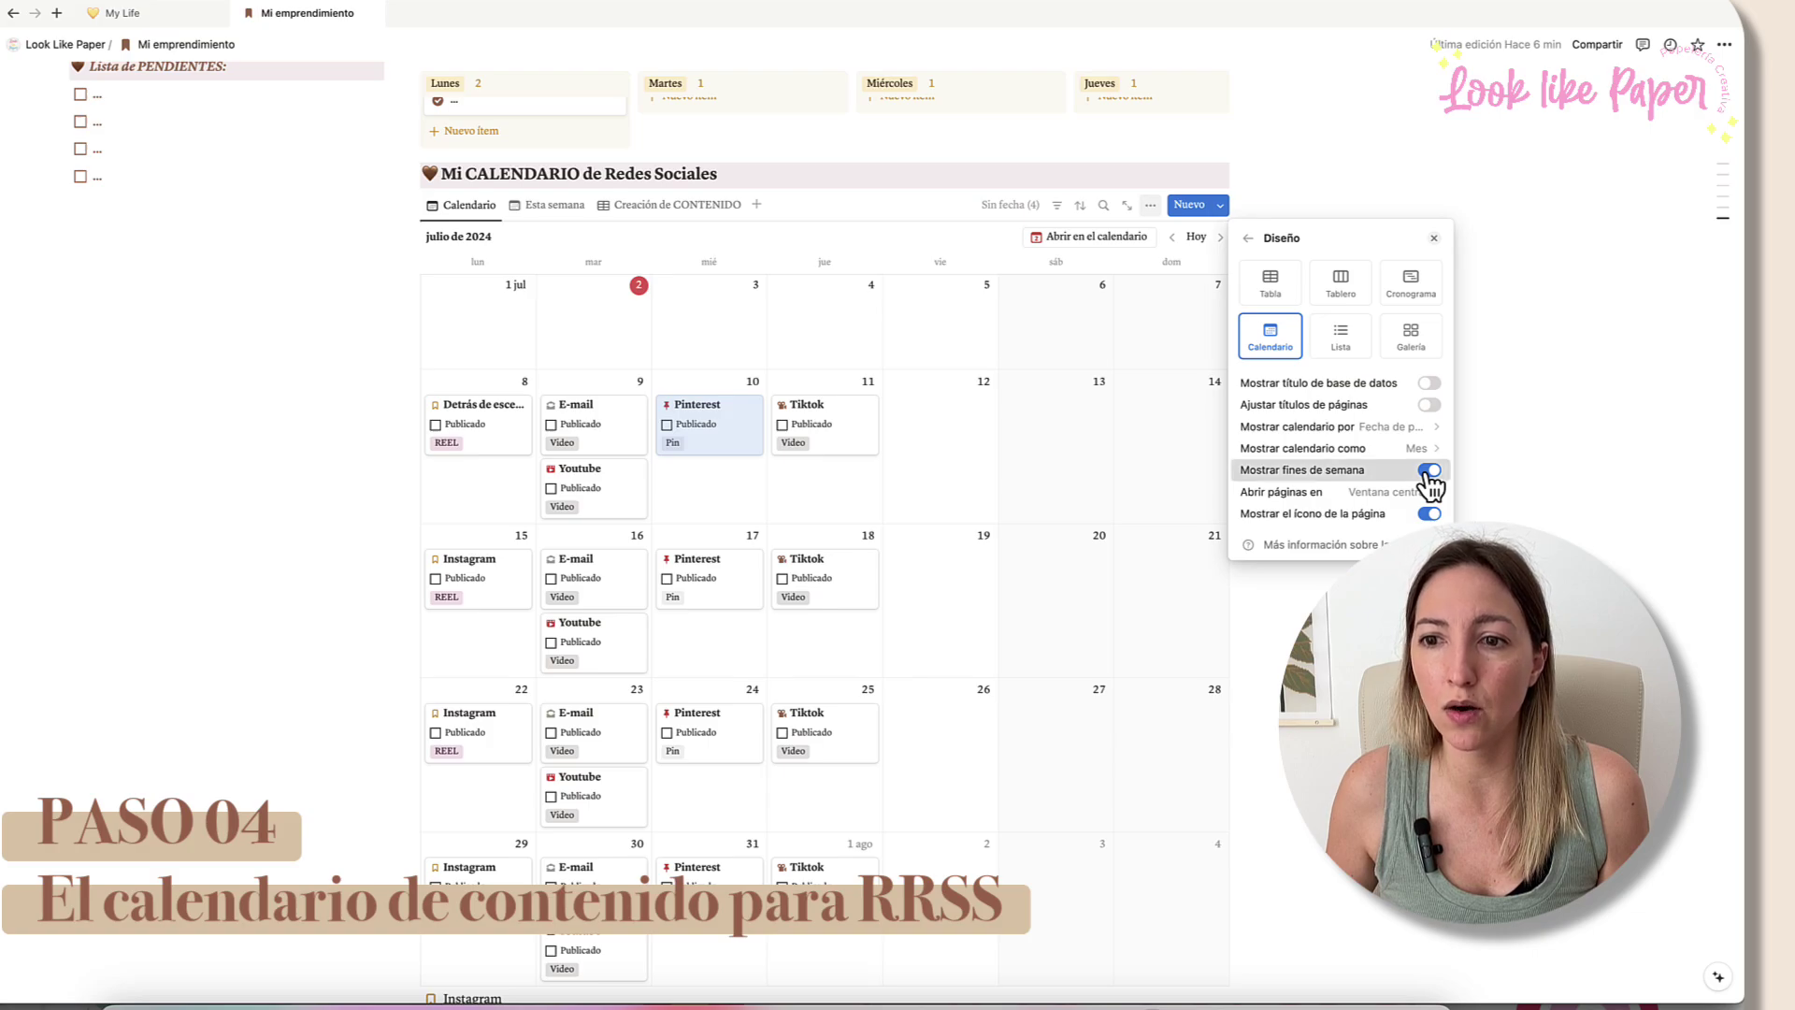
left_click(1247, 239)
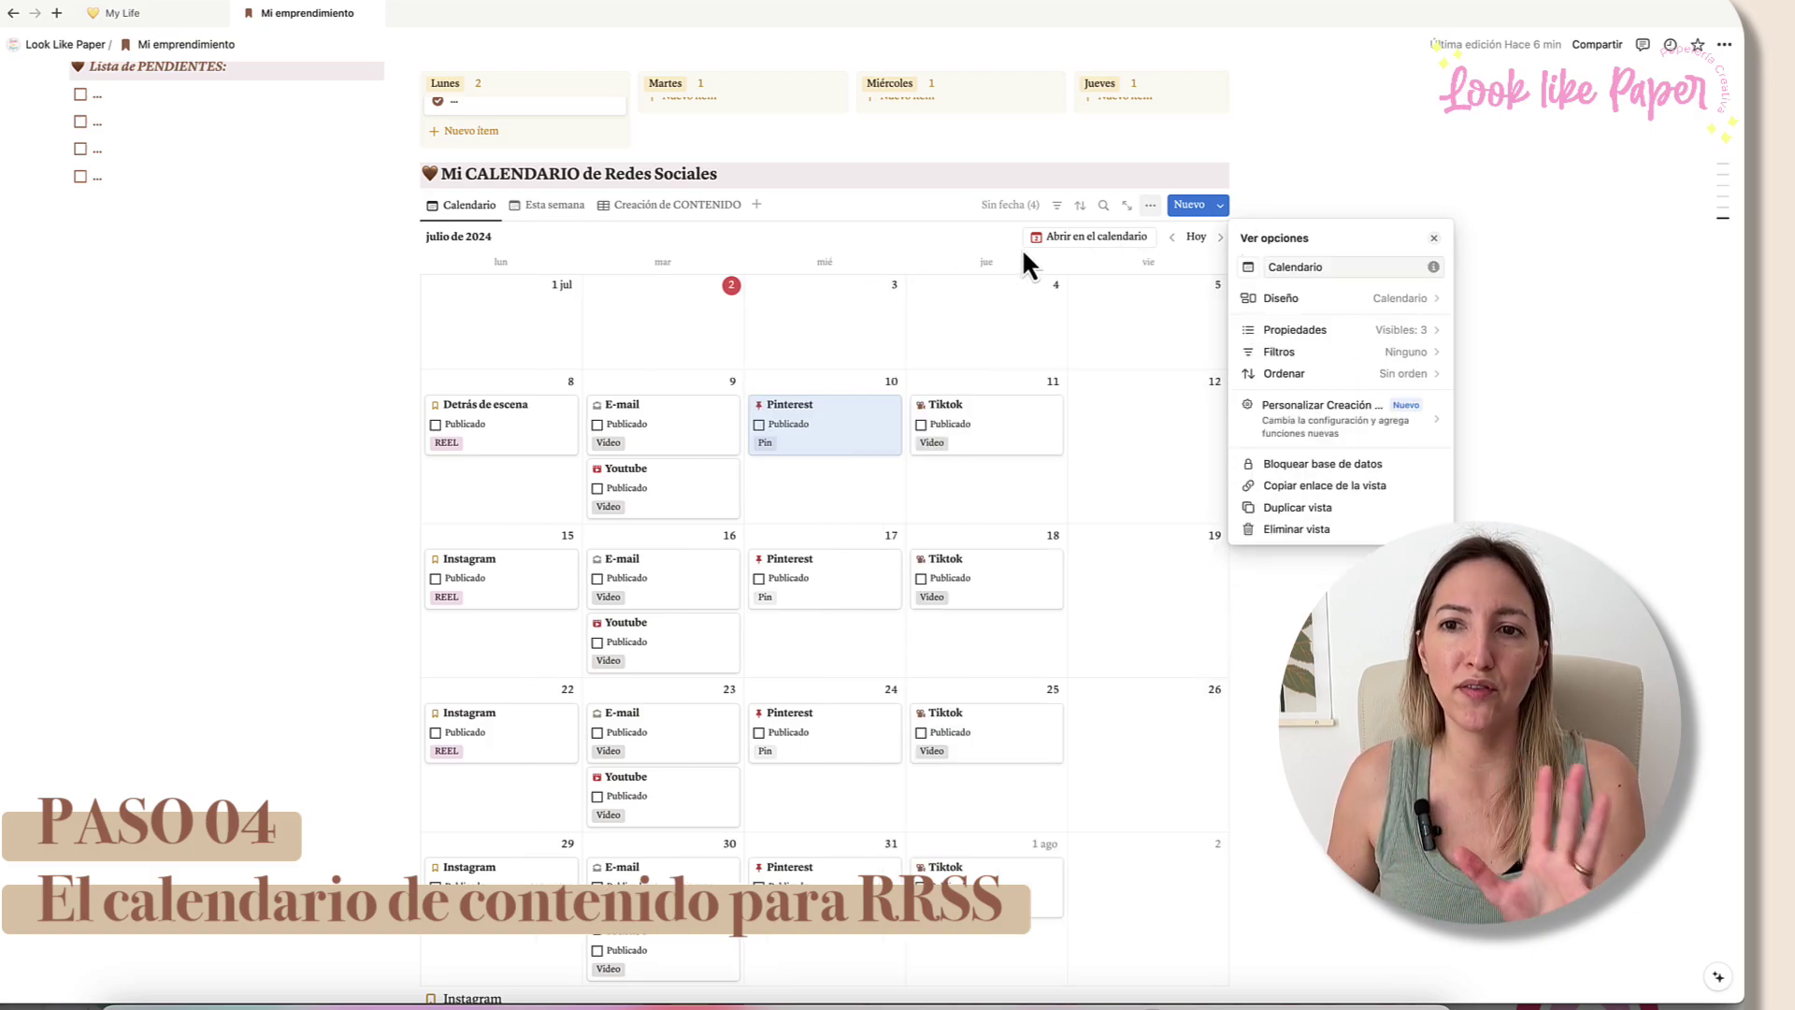
left_click(940, 206)
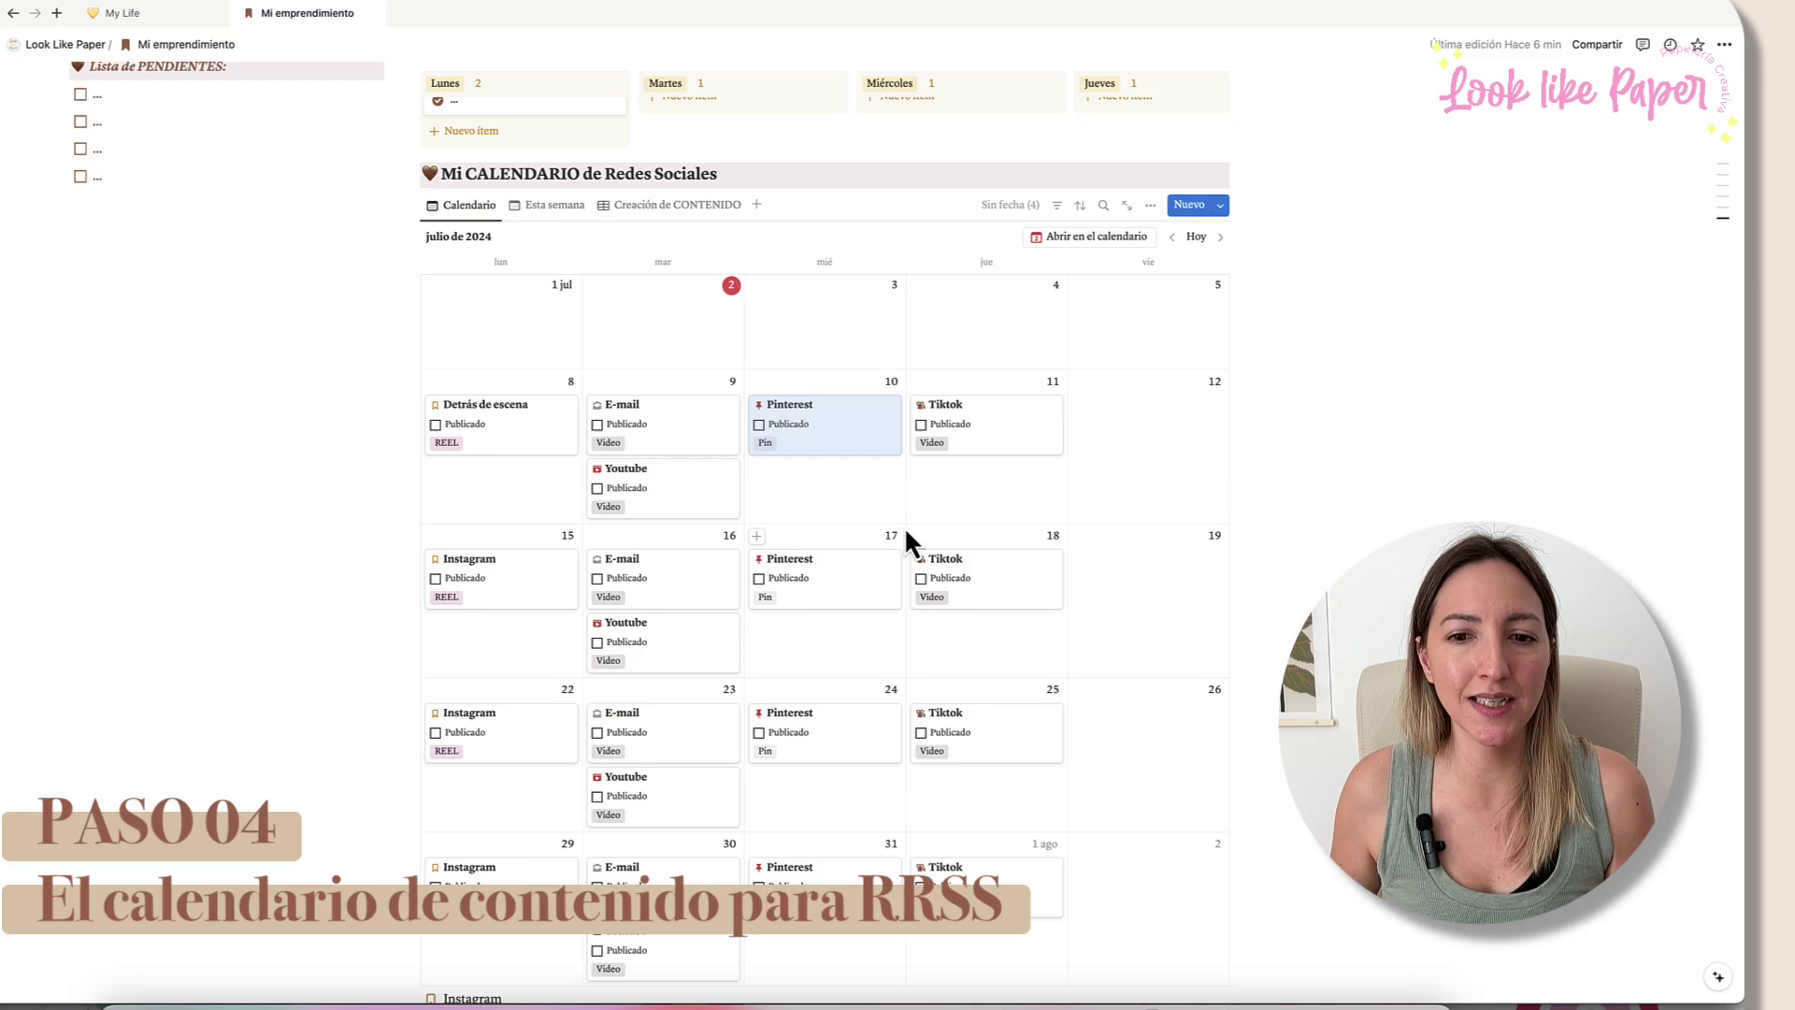
Step: Reschedule Detrás de escena and the 9 July E-mail to 2 July, the 10 July Pinterest to 3 July and the 11 July Tiktok to 4 July
left_click(552, 208)
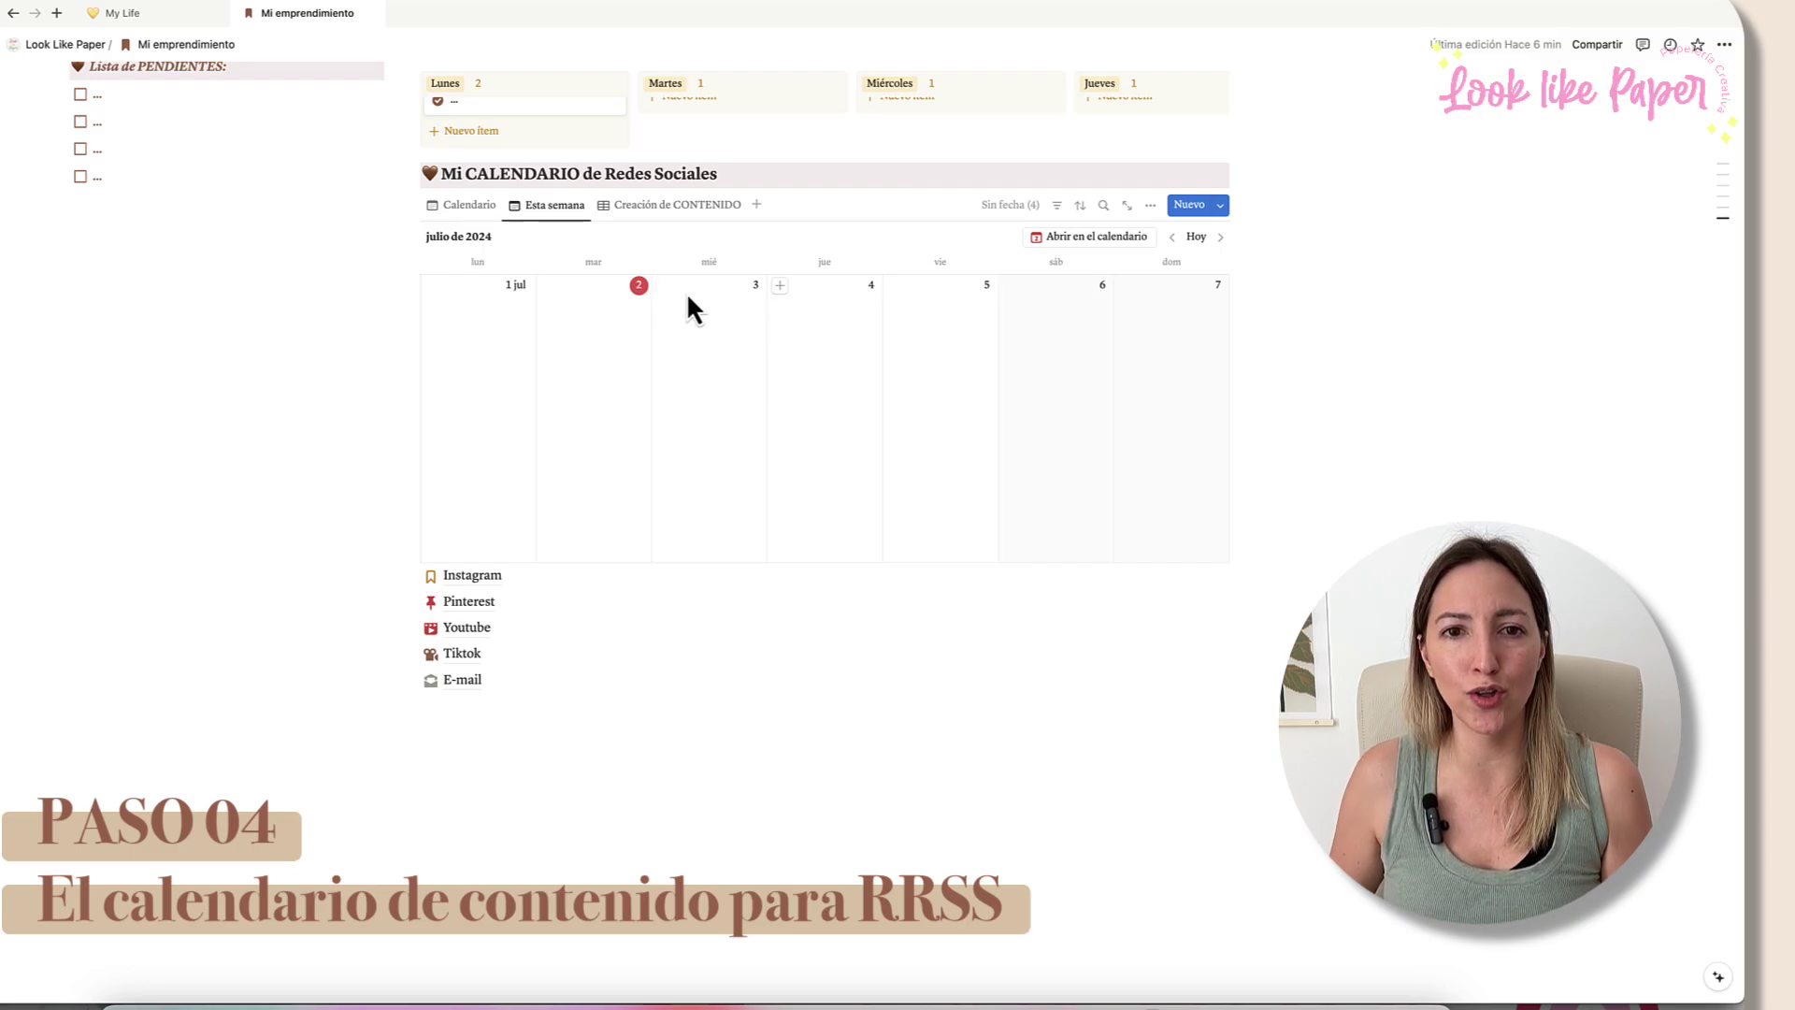
left_click(467, 206)
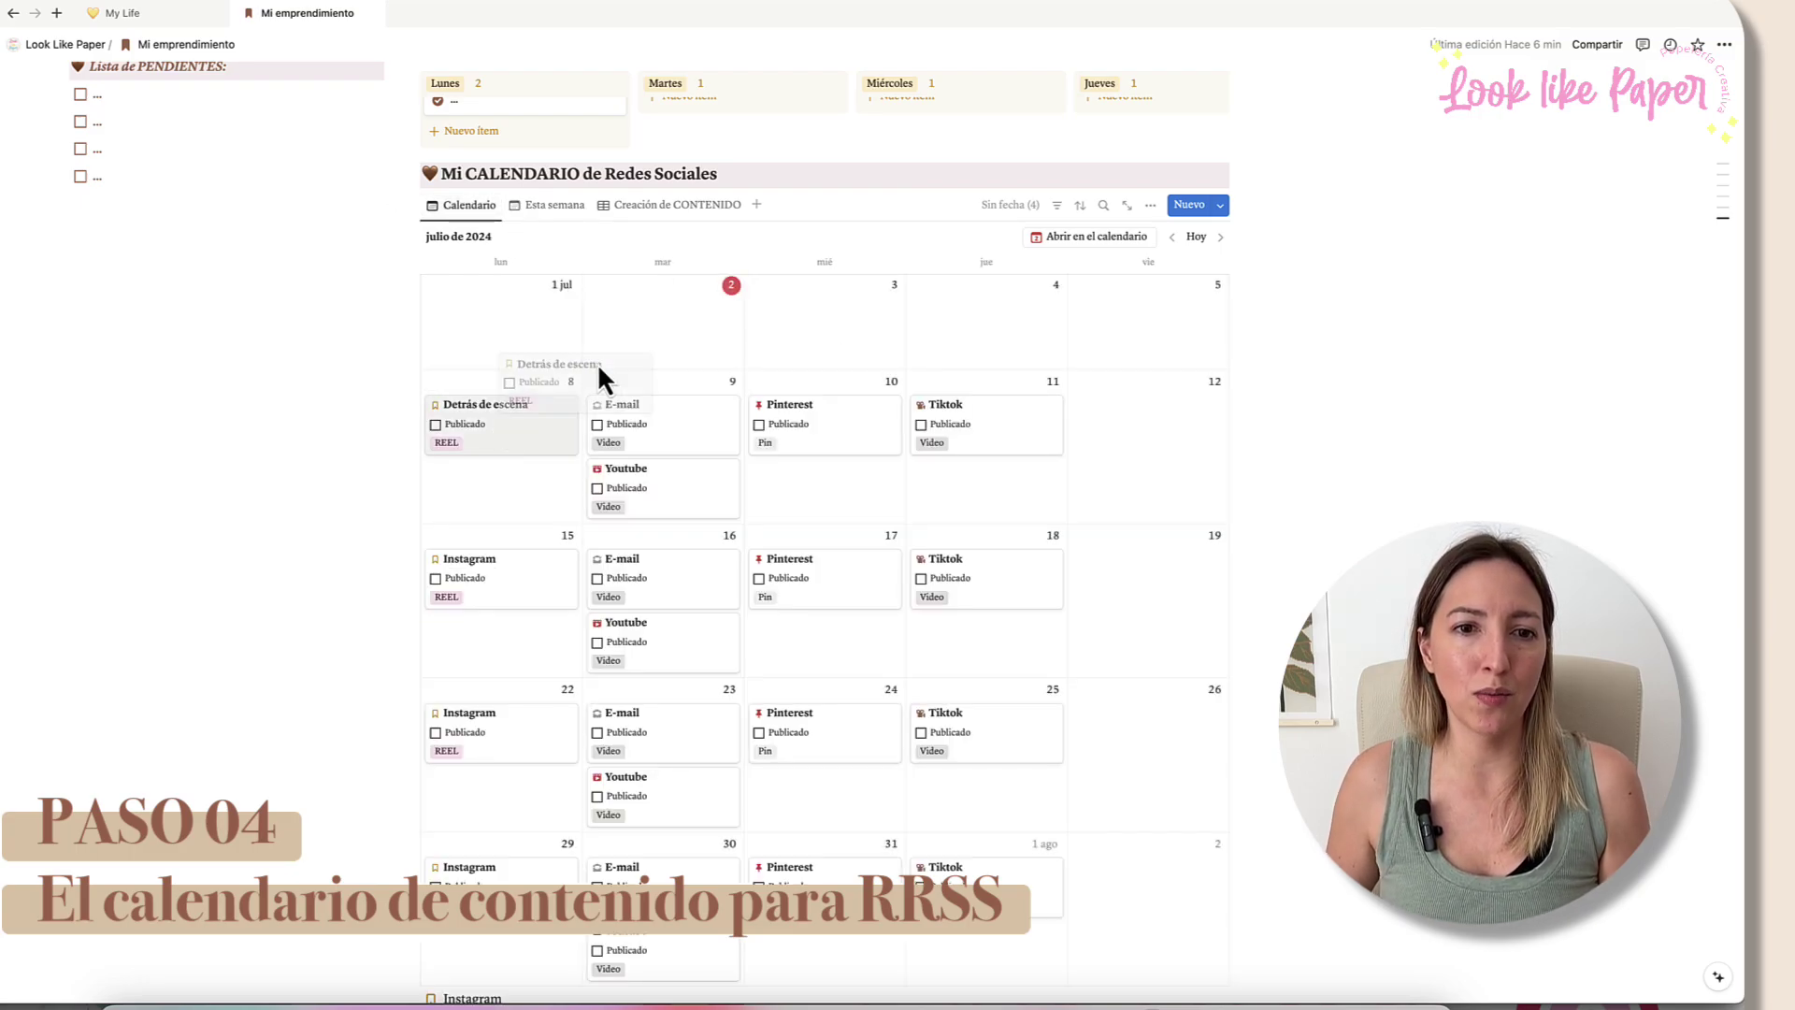
left_click_drag(822, 433, 819, 308)
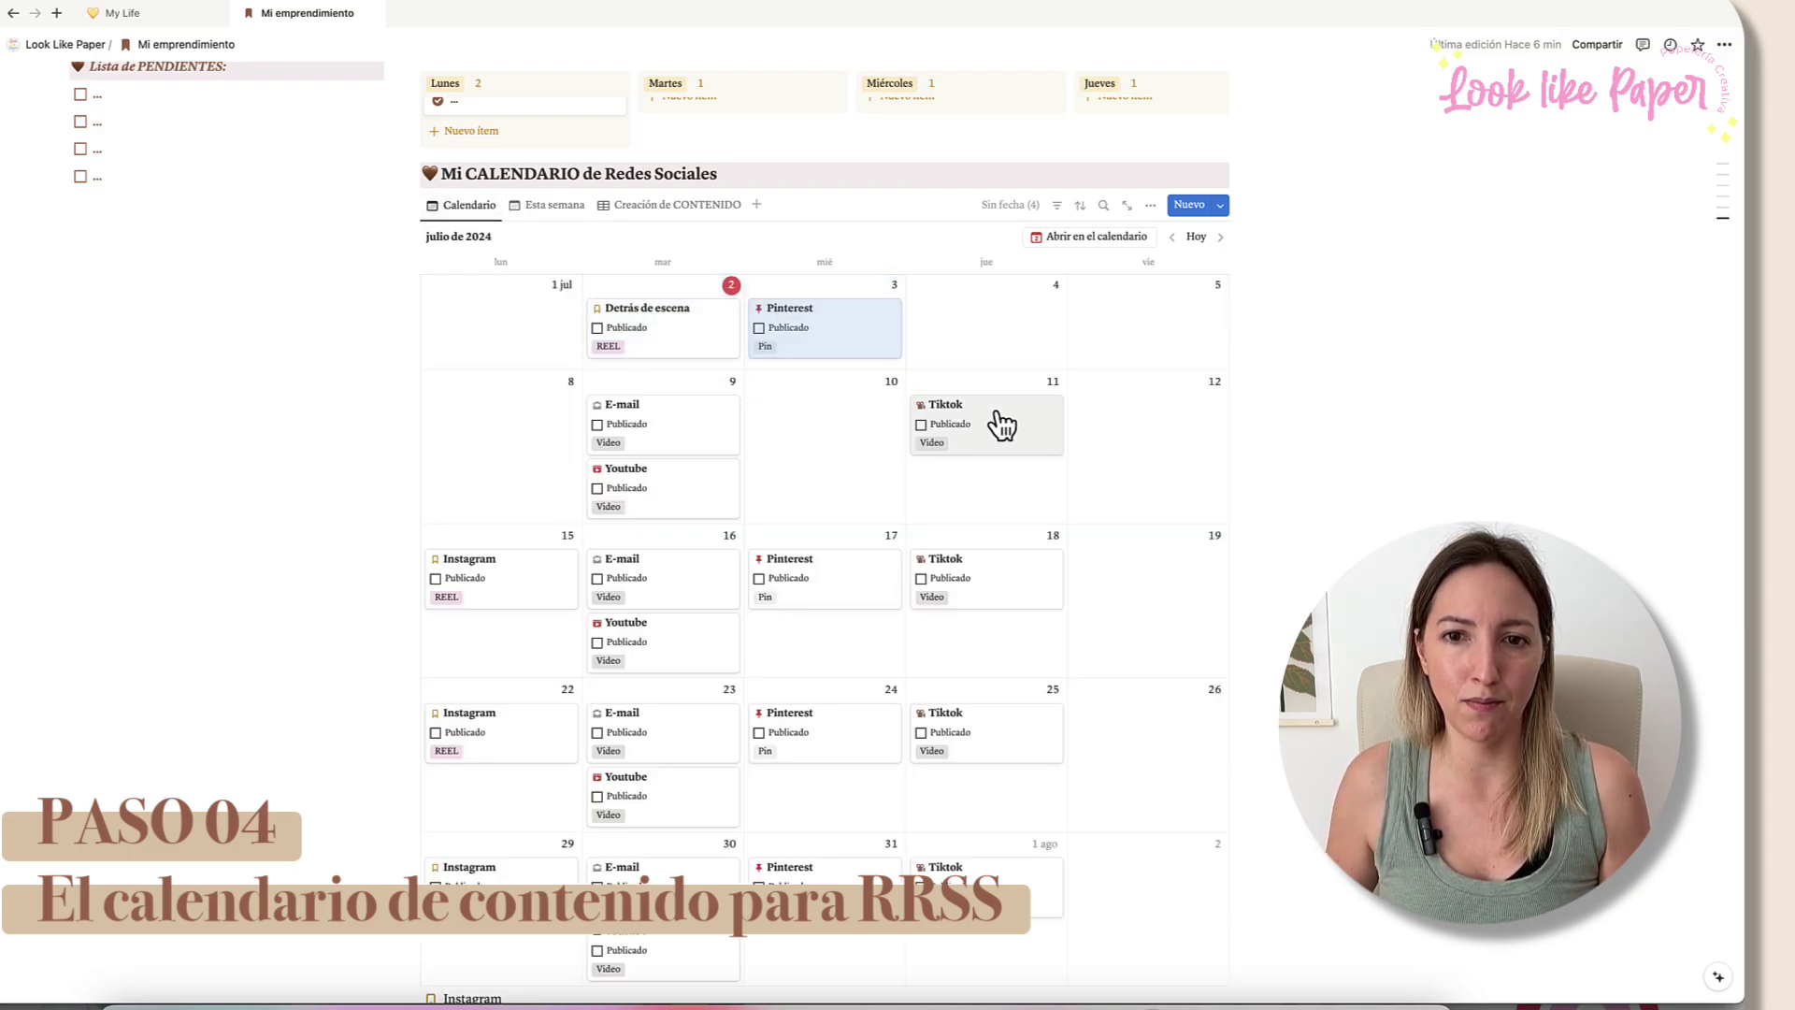
left_click_drag(997, 421, 1000, 332)
left_click_drag(665, 425, 665, 364)
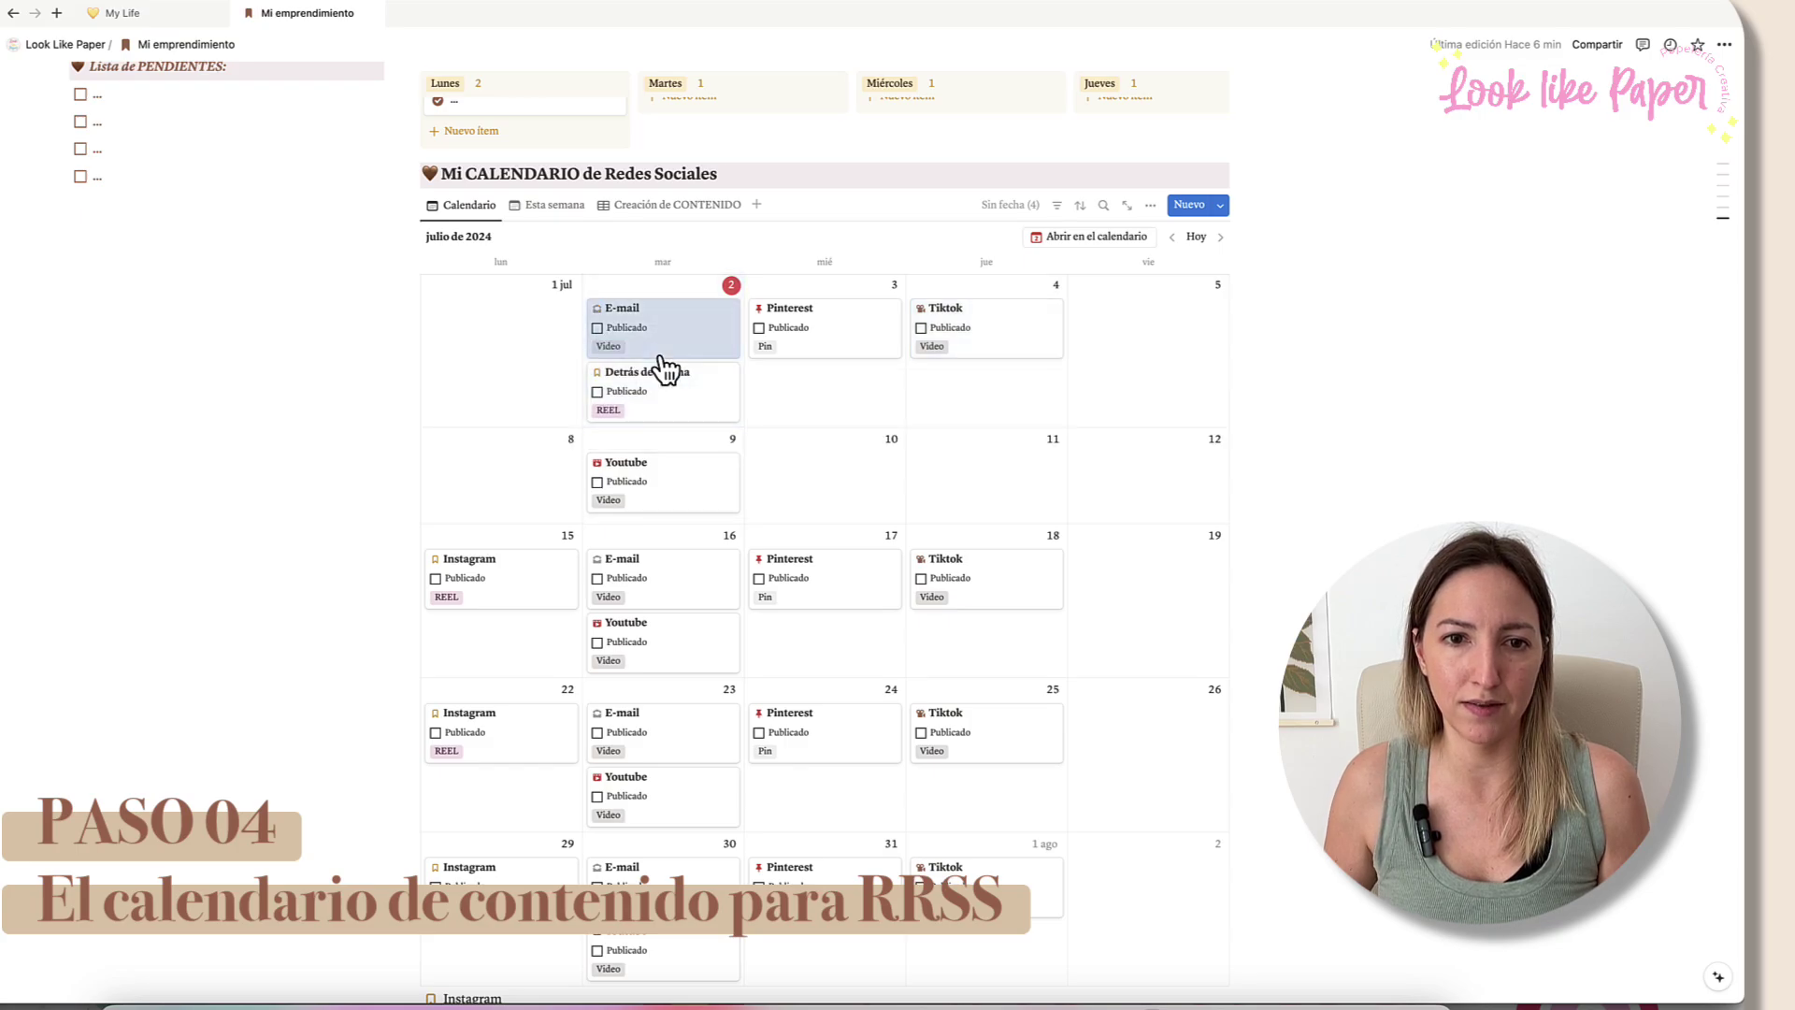
Step: Review the scheduled content in the Esta semana view and the Creación de CONTENIDO table
left_click(557, 206)
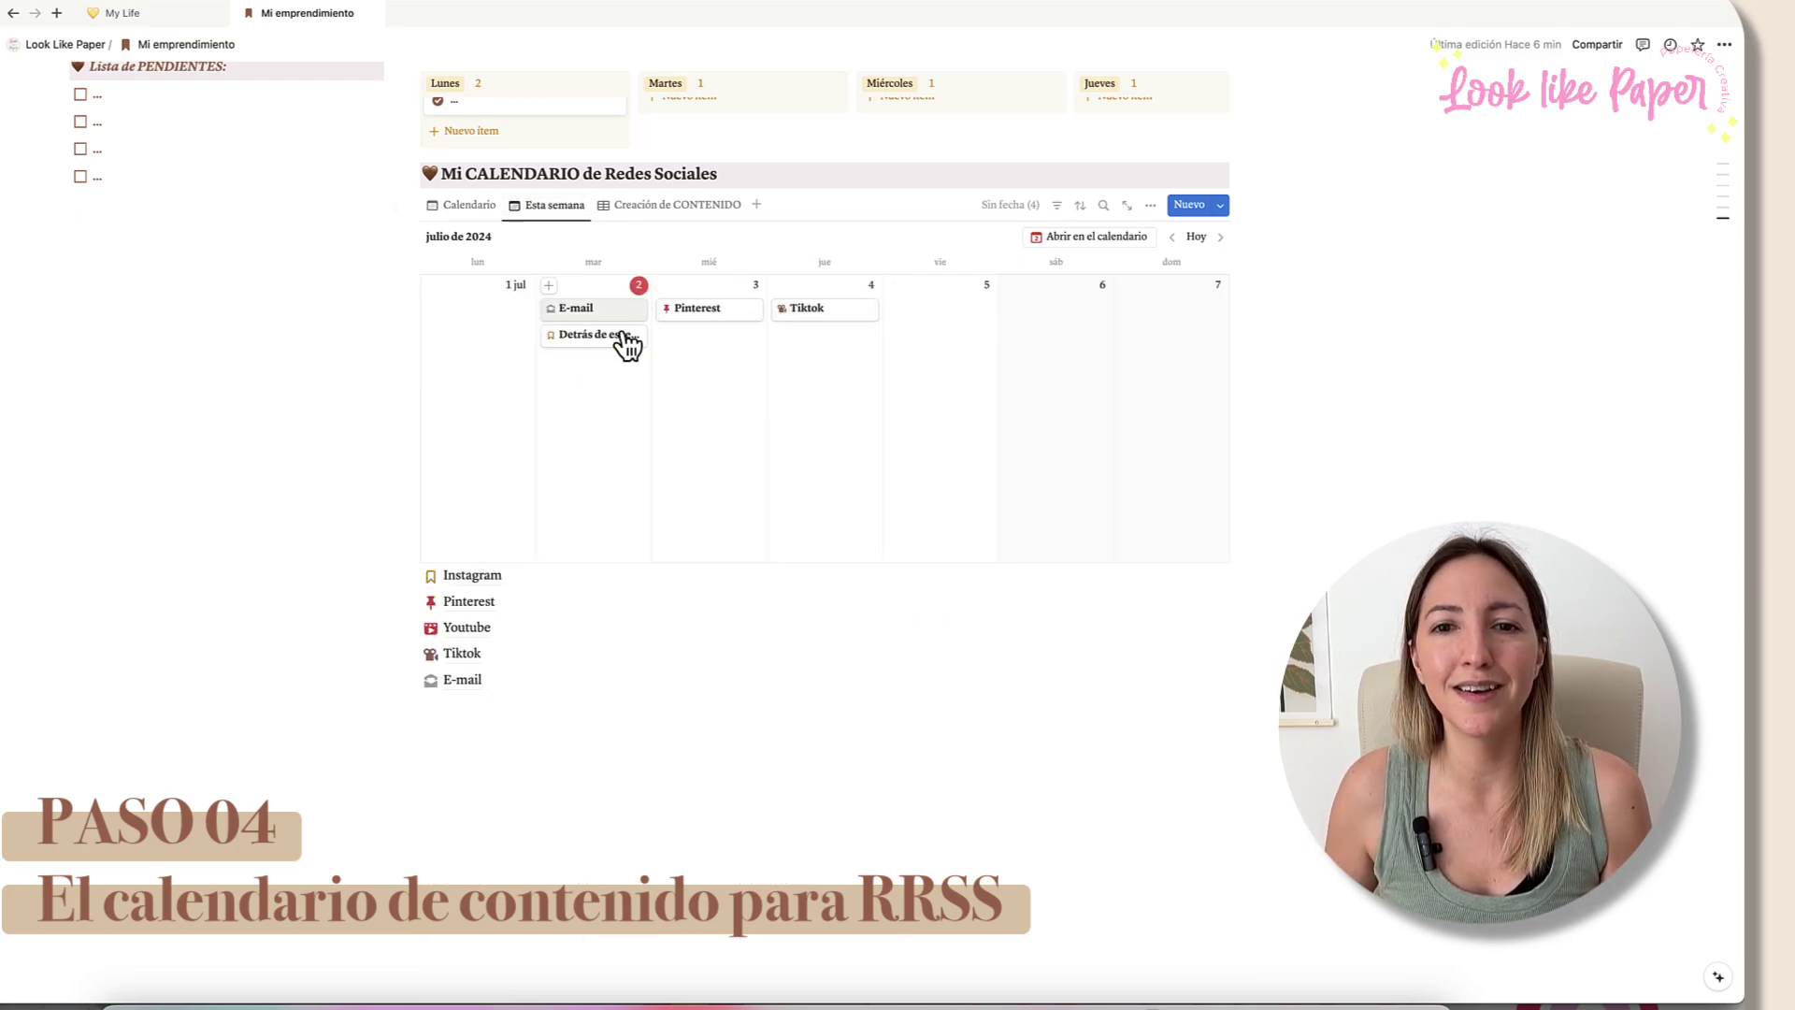
left_click(665, 207)
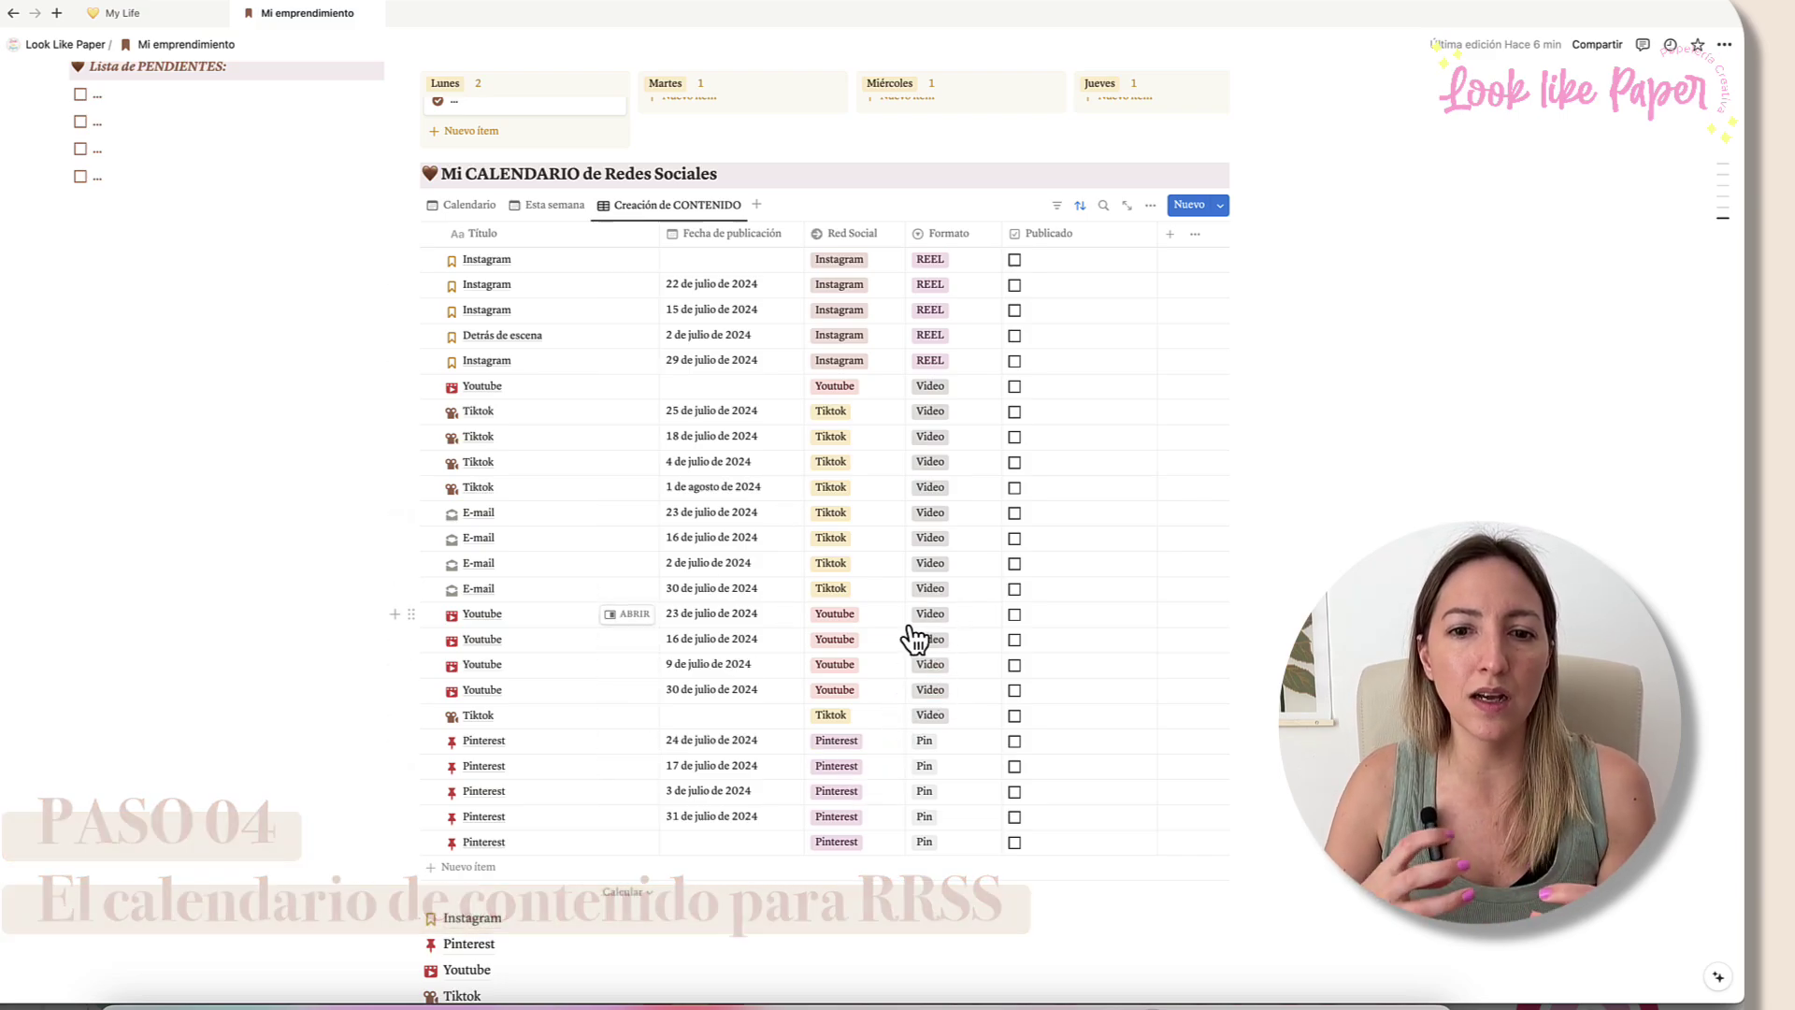
left_click(547, 210)
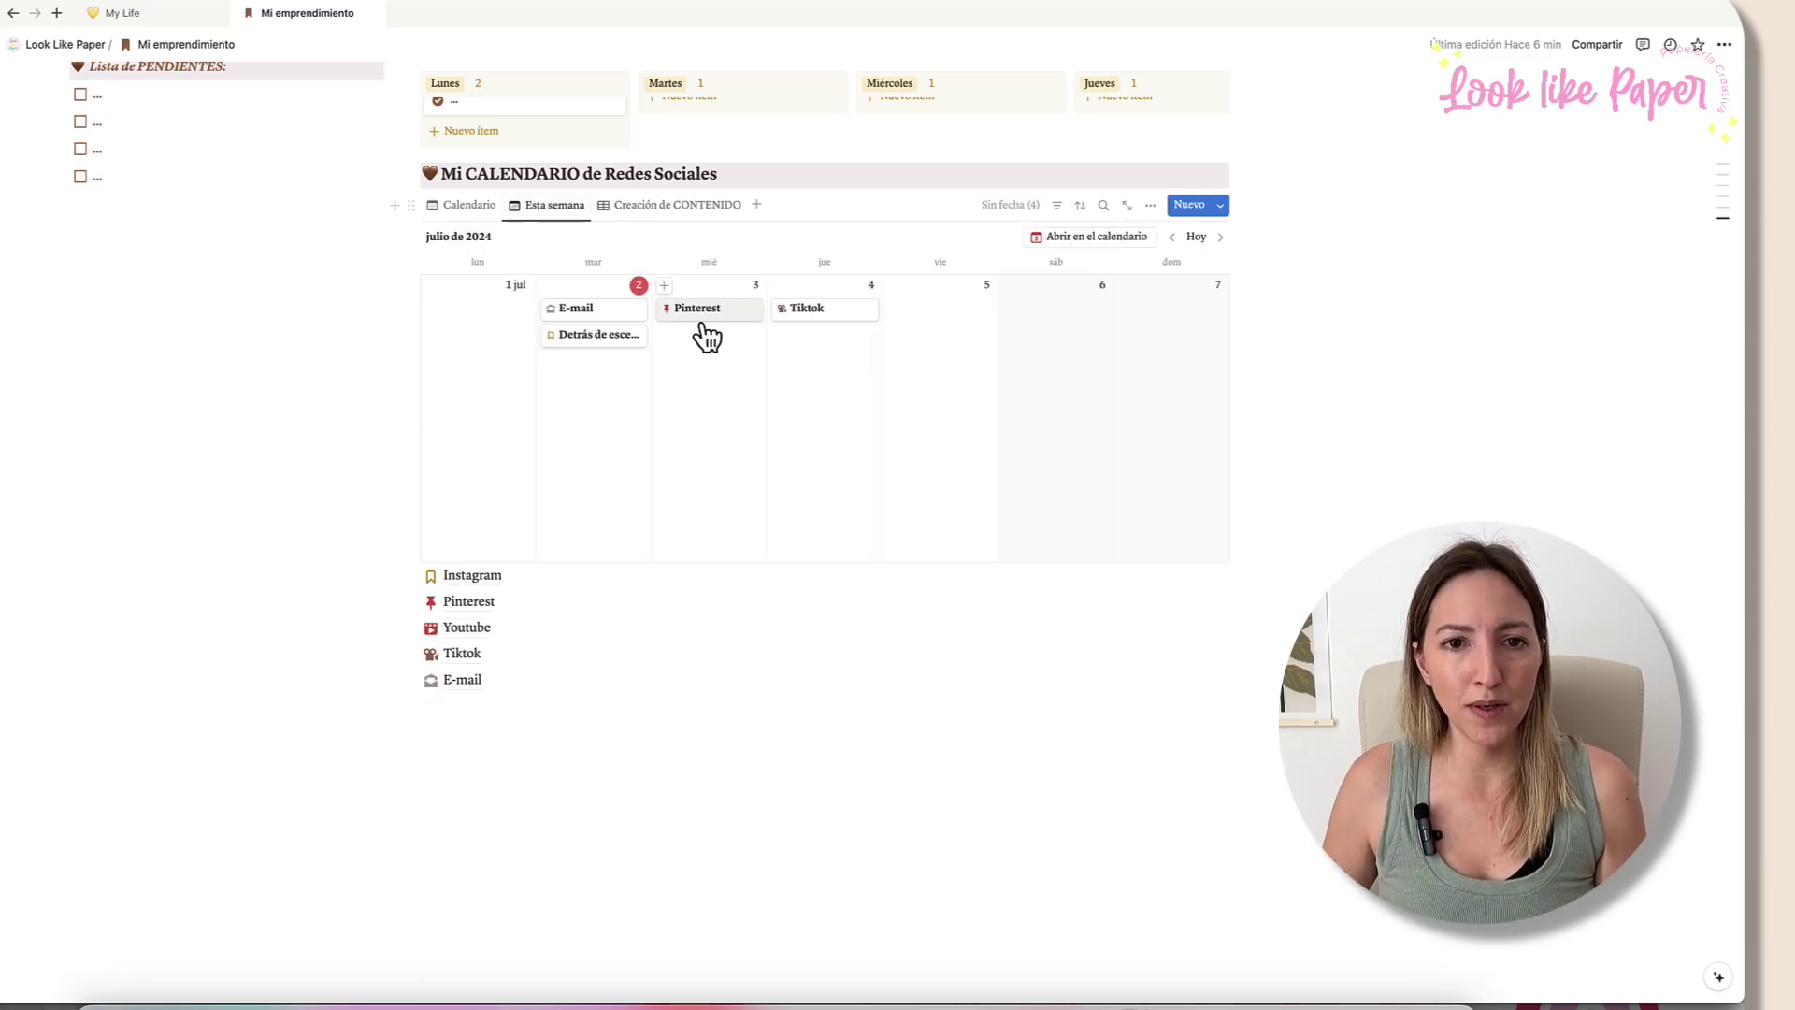
Step: Fill the Próximos contenidos en RRSS checklist with "E-mail de NUEVO VIDEO en youtube", "Post REEL ig detrás de escena" and "Pinterest FOTO NUEVO PRODUCTO"
scroll(601, 333, "up", 5)
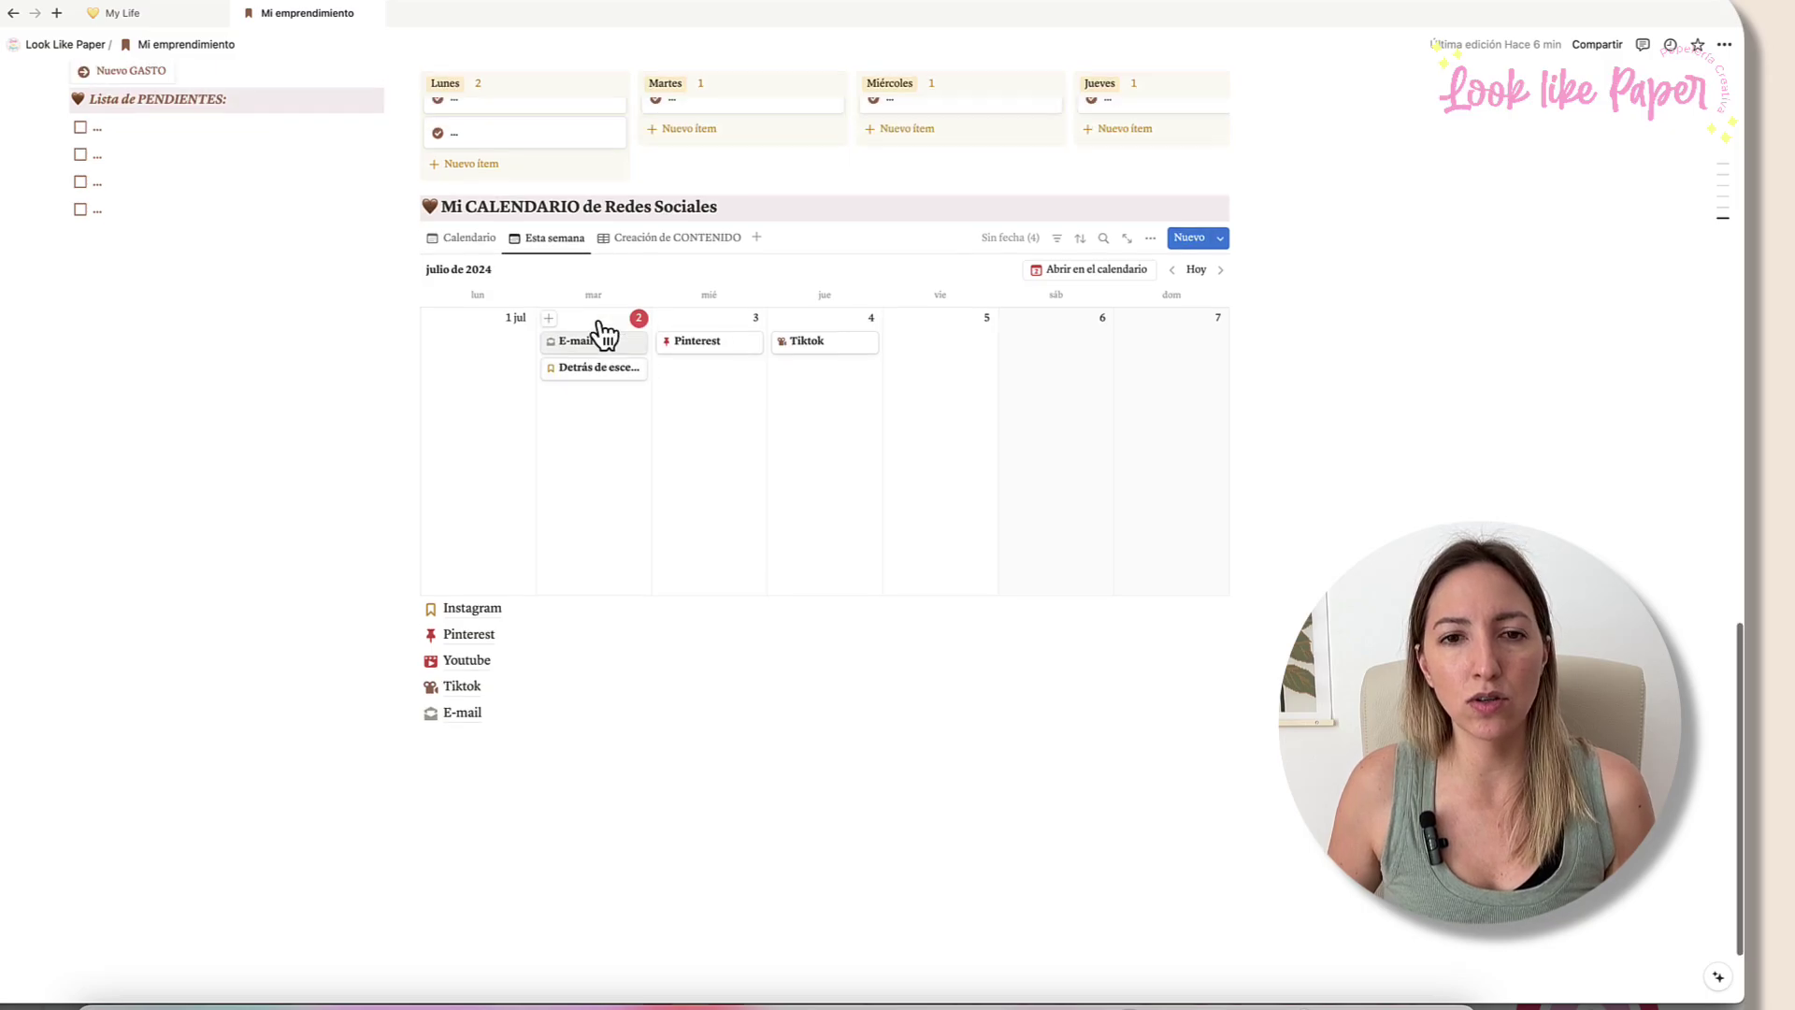
scroll(1176, 350, "up", 15)
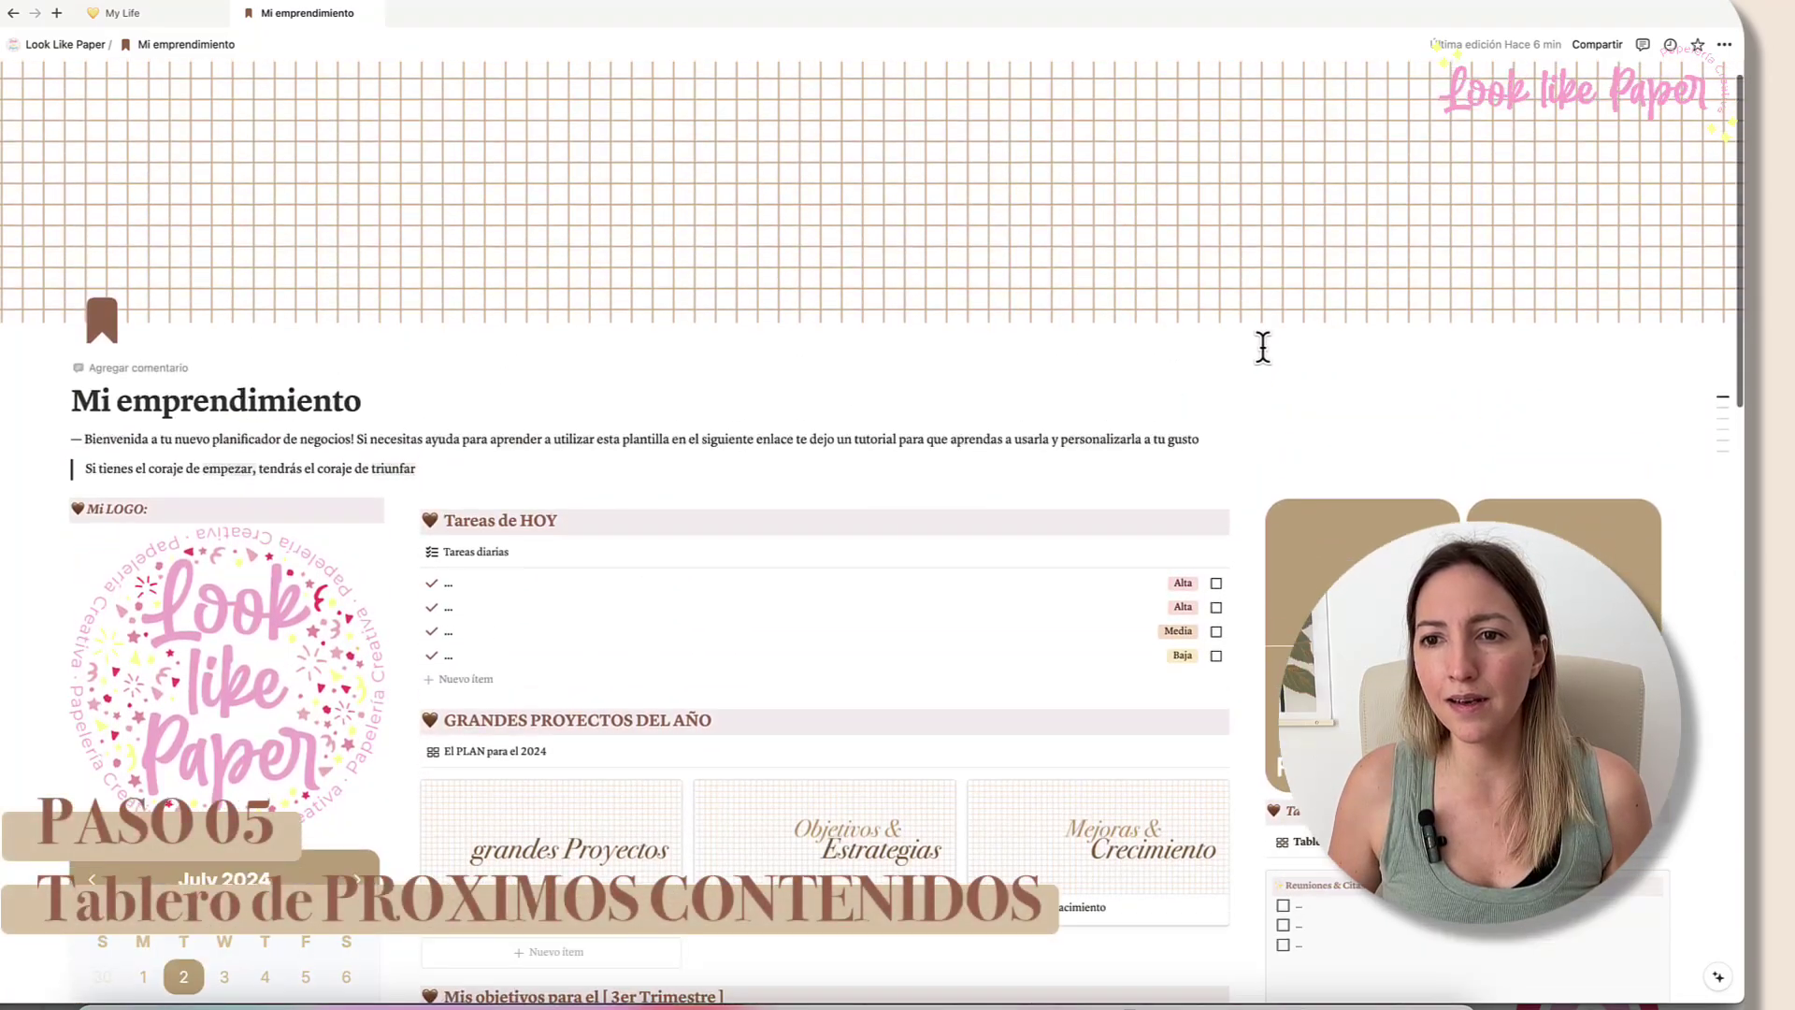
scroll(1262, 349, "down", 3)
scroll(1374, 368, "down", 3)
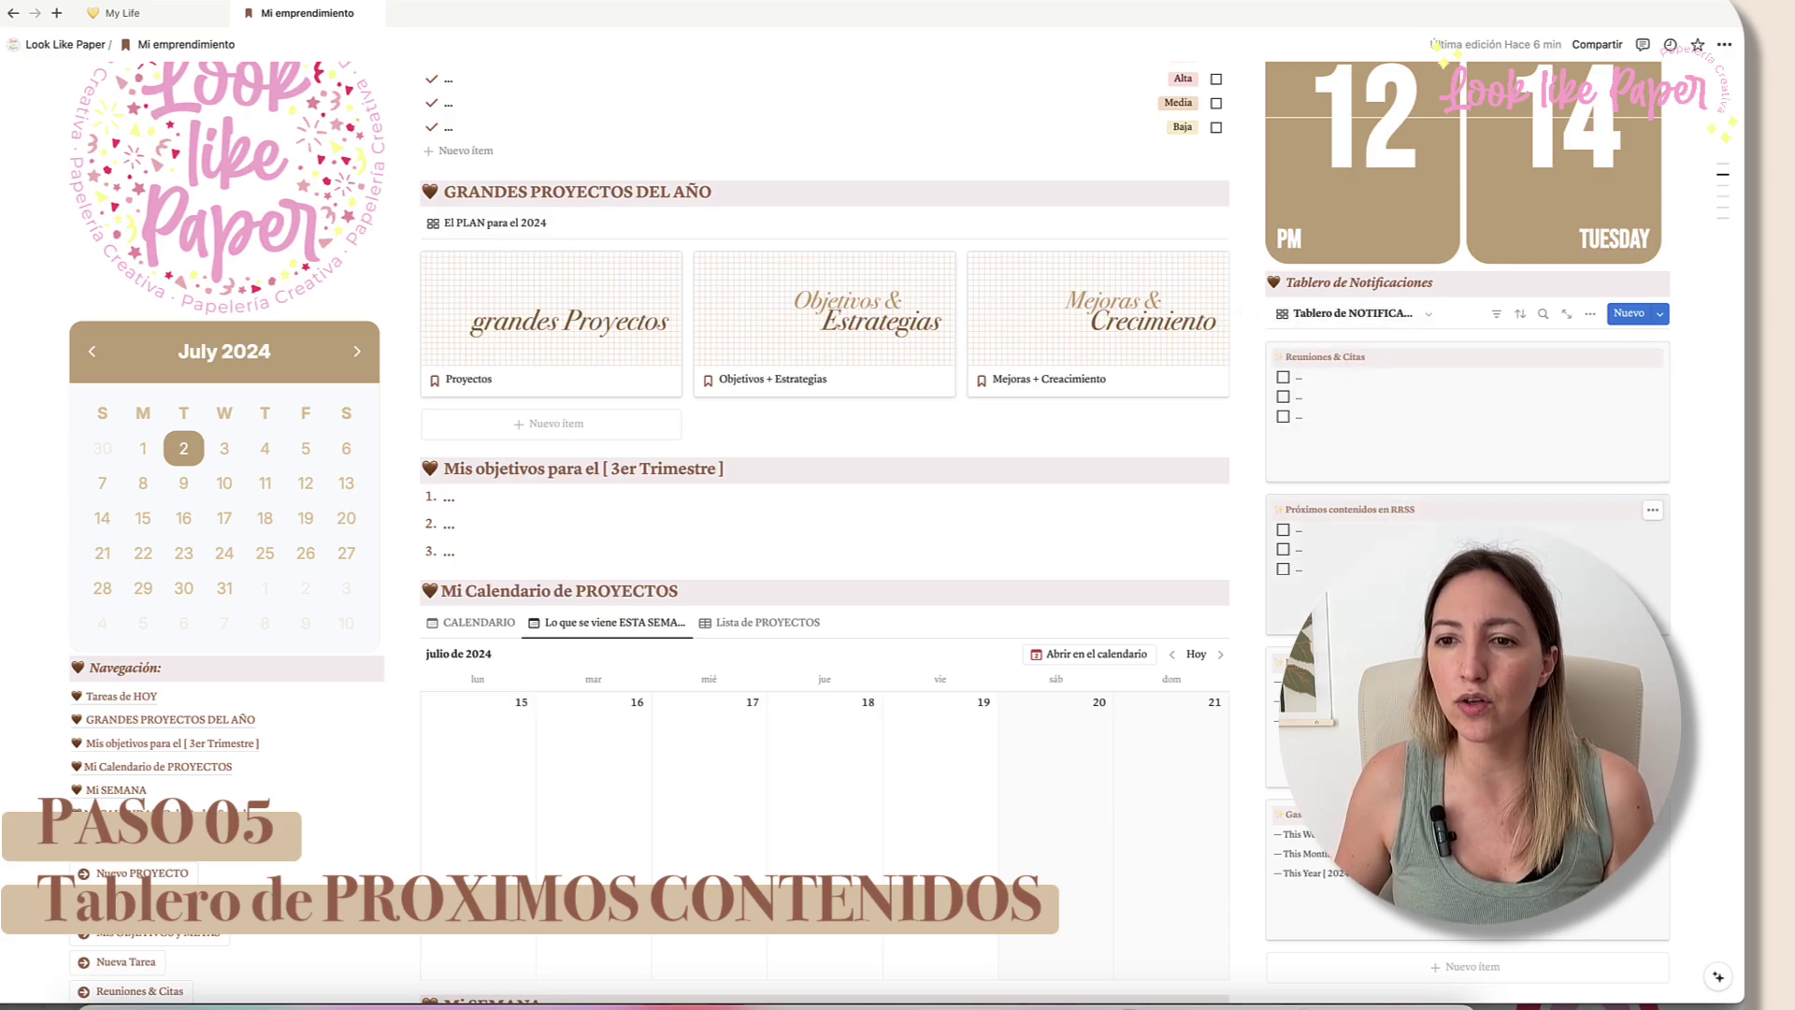
scroll(1356, 374, "down", 2)
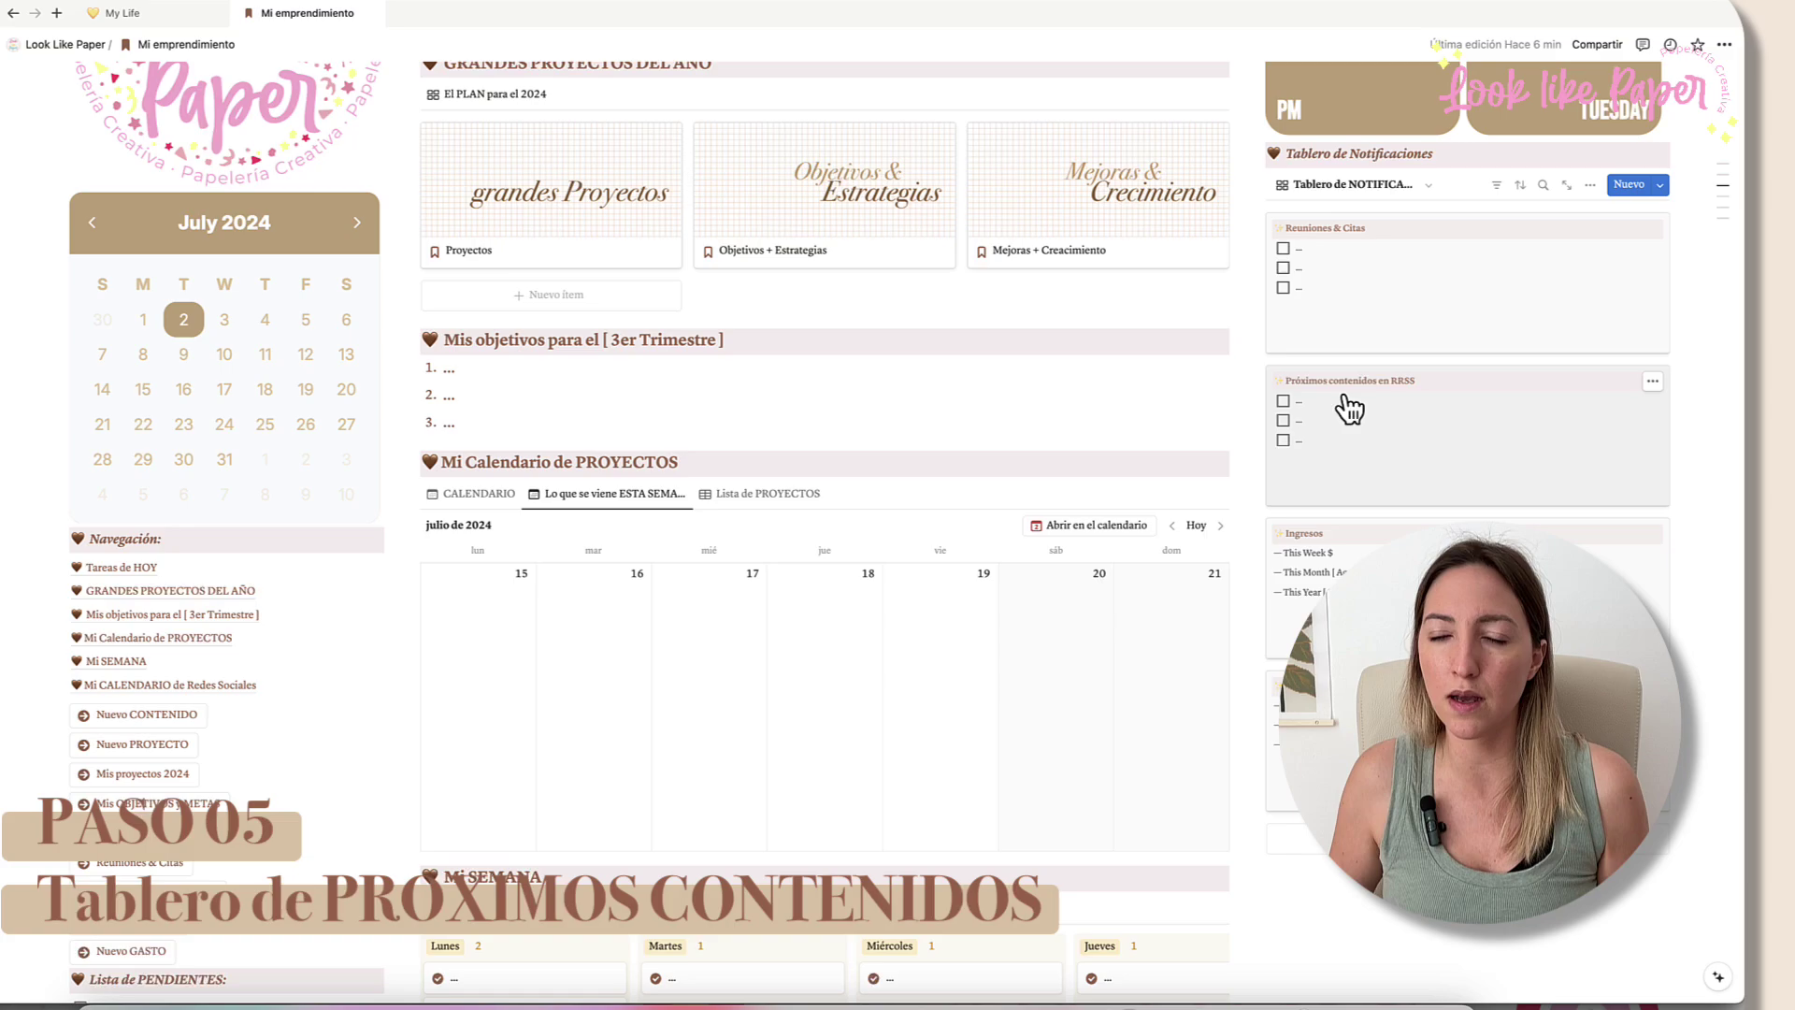
scroll(1343, 411, "down", 3)
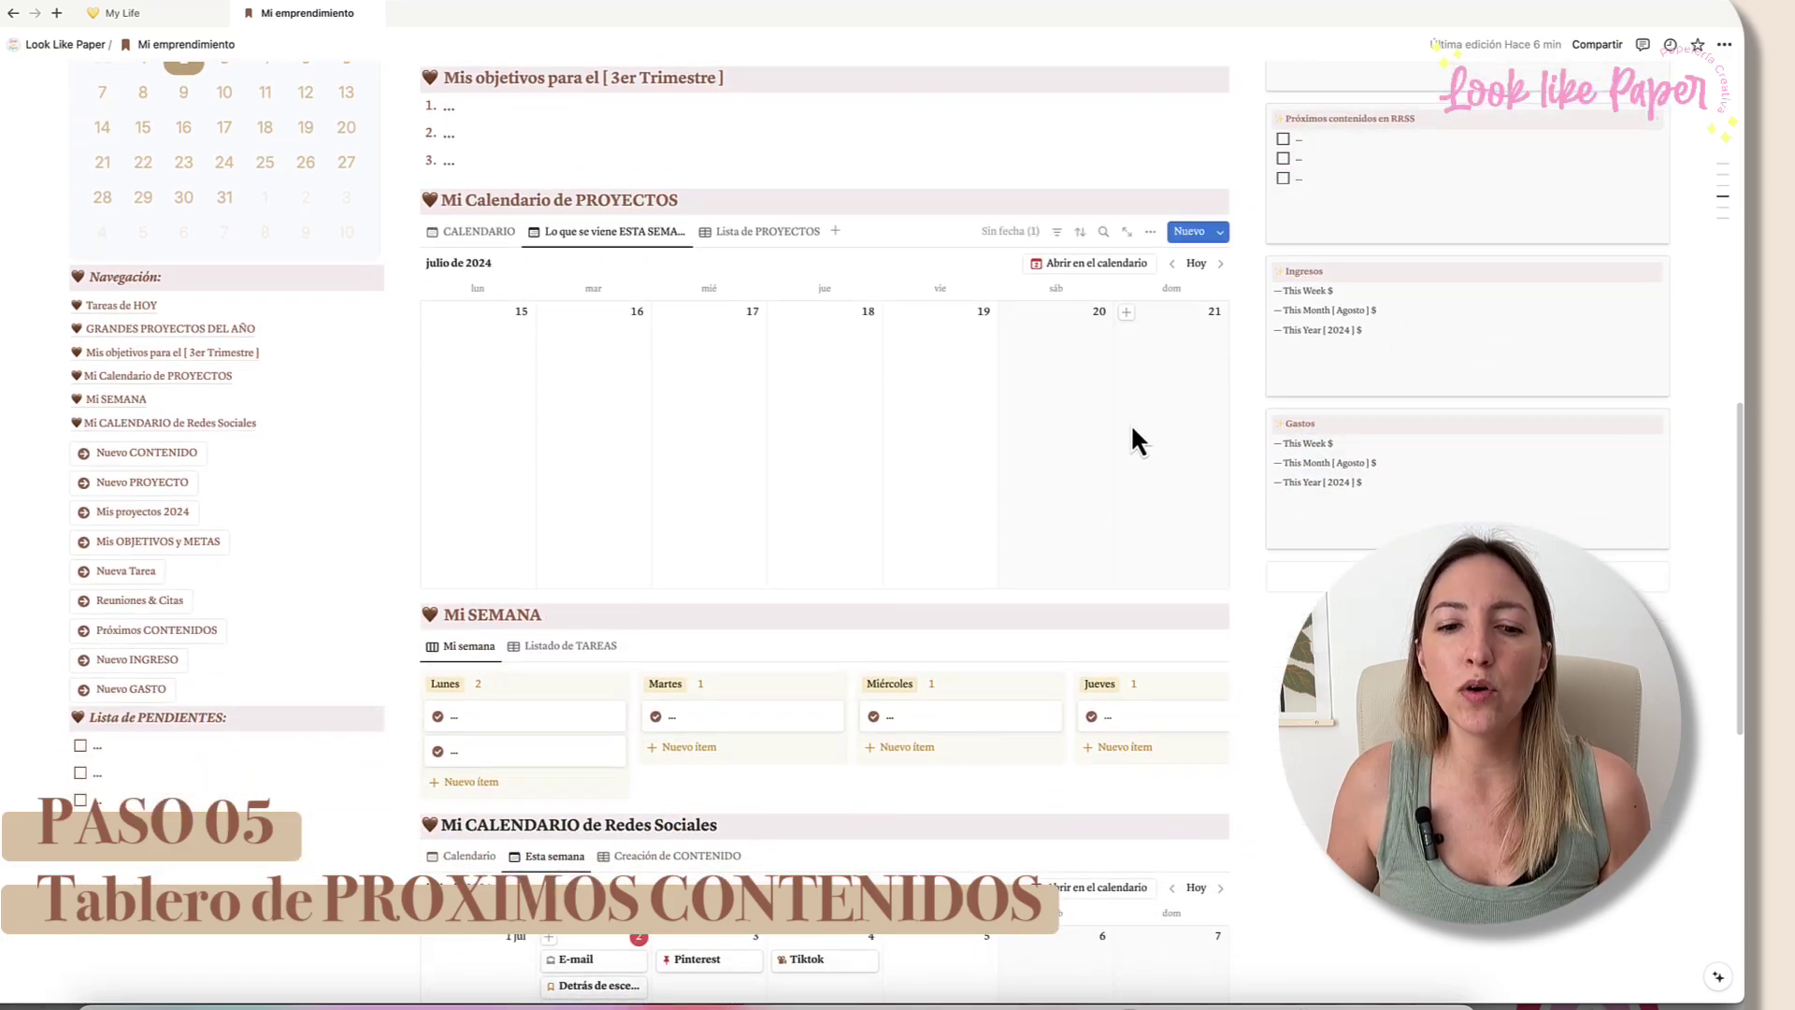
scroll(1216, 373, "up", 2)
left_click(1349, 280)
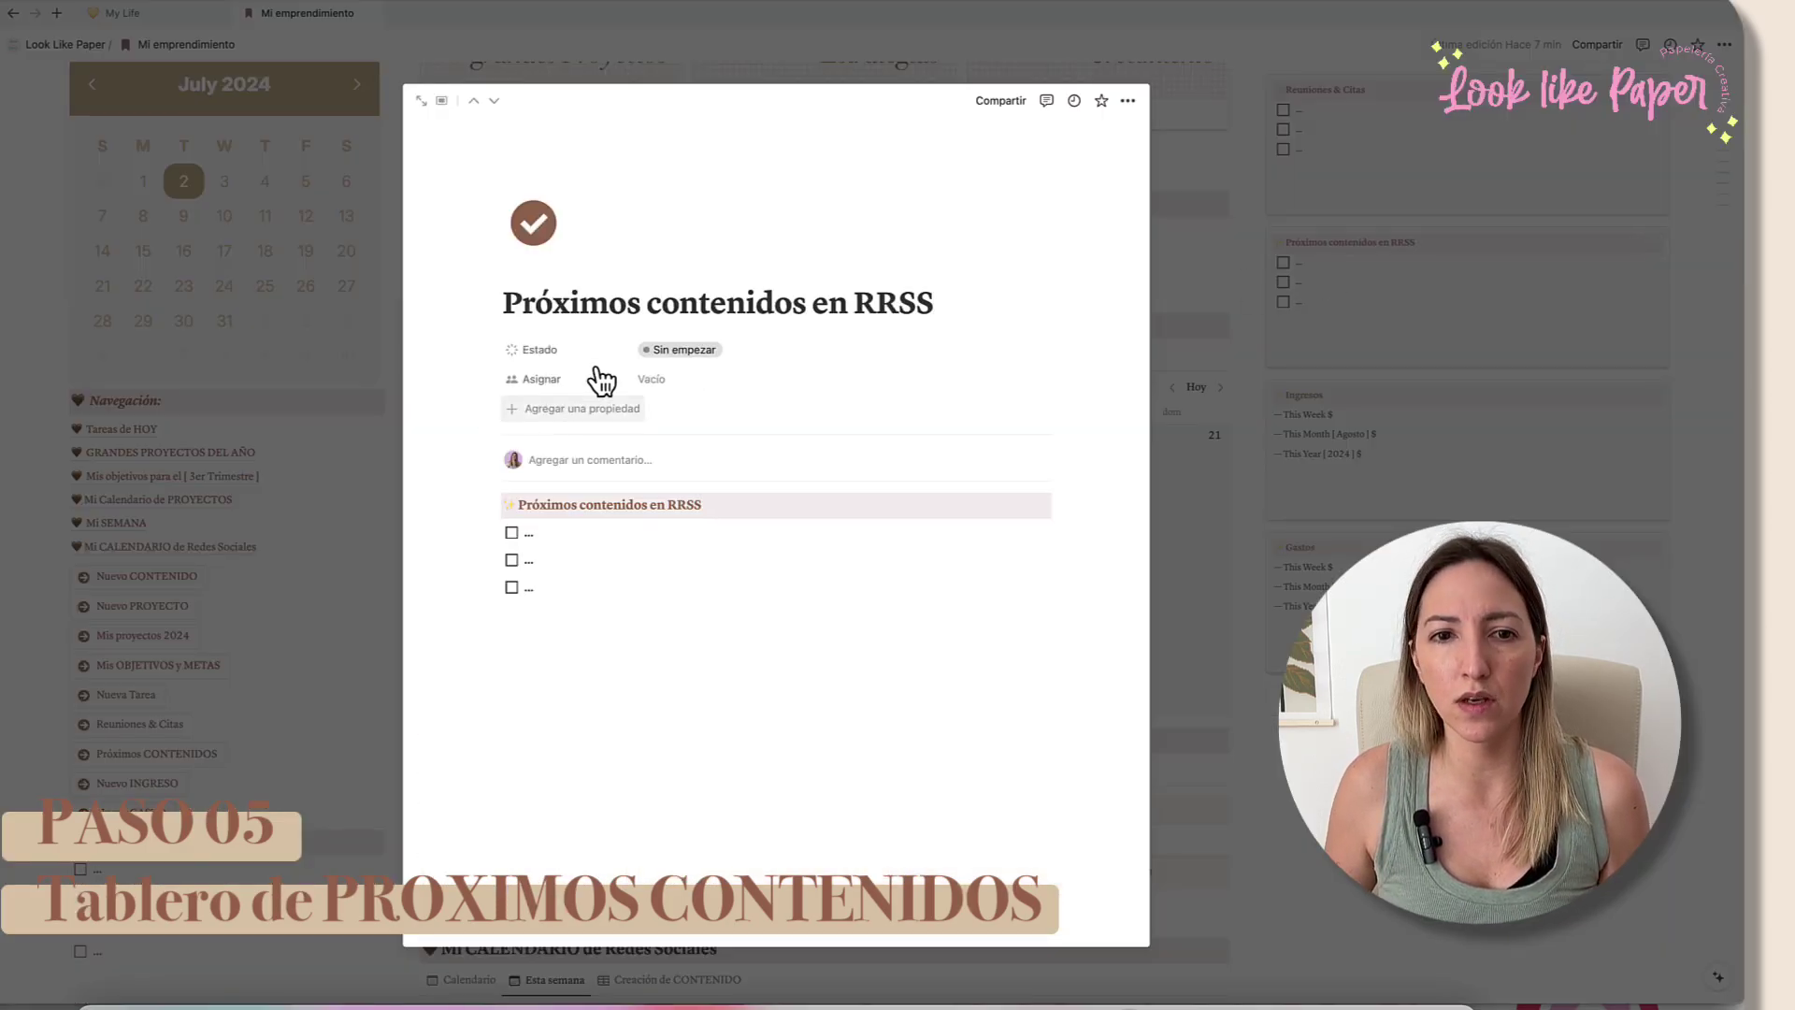
left_click(545, 535)
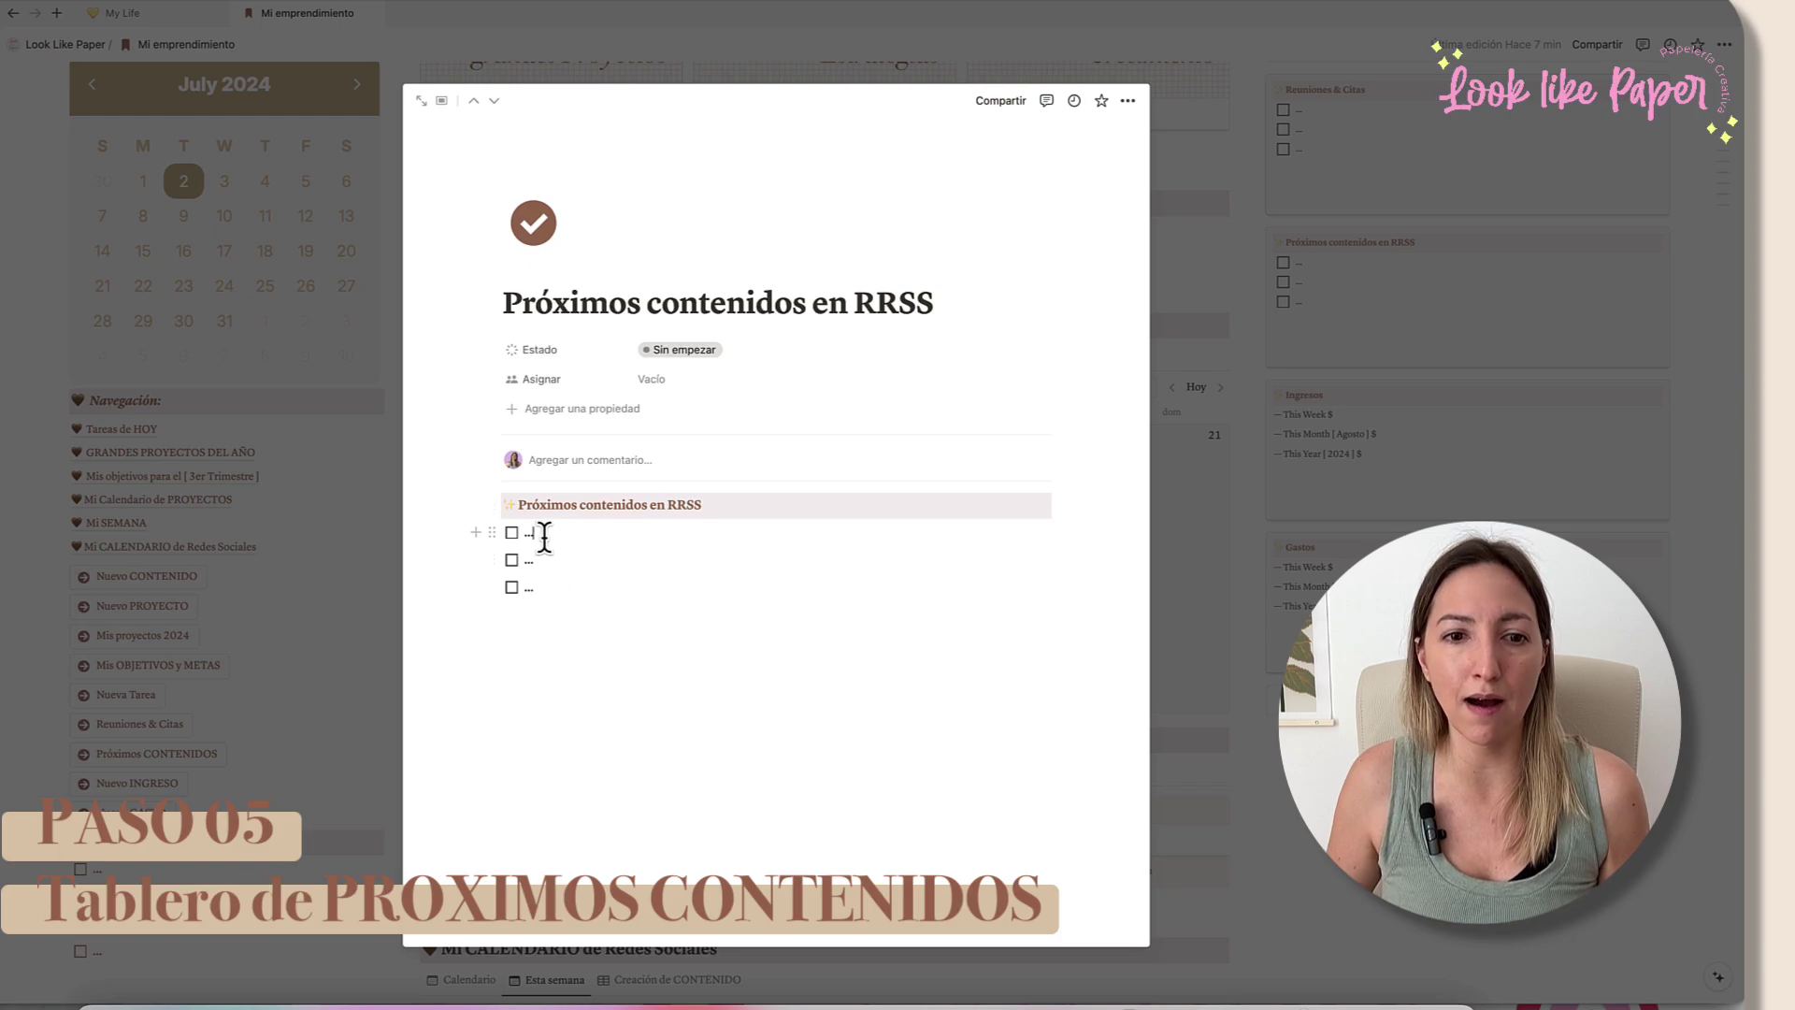
key("BackSpace")
key("BackSpace")
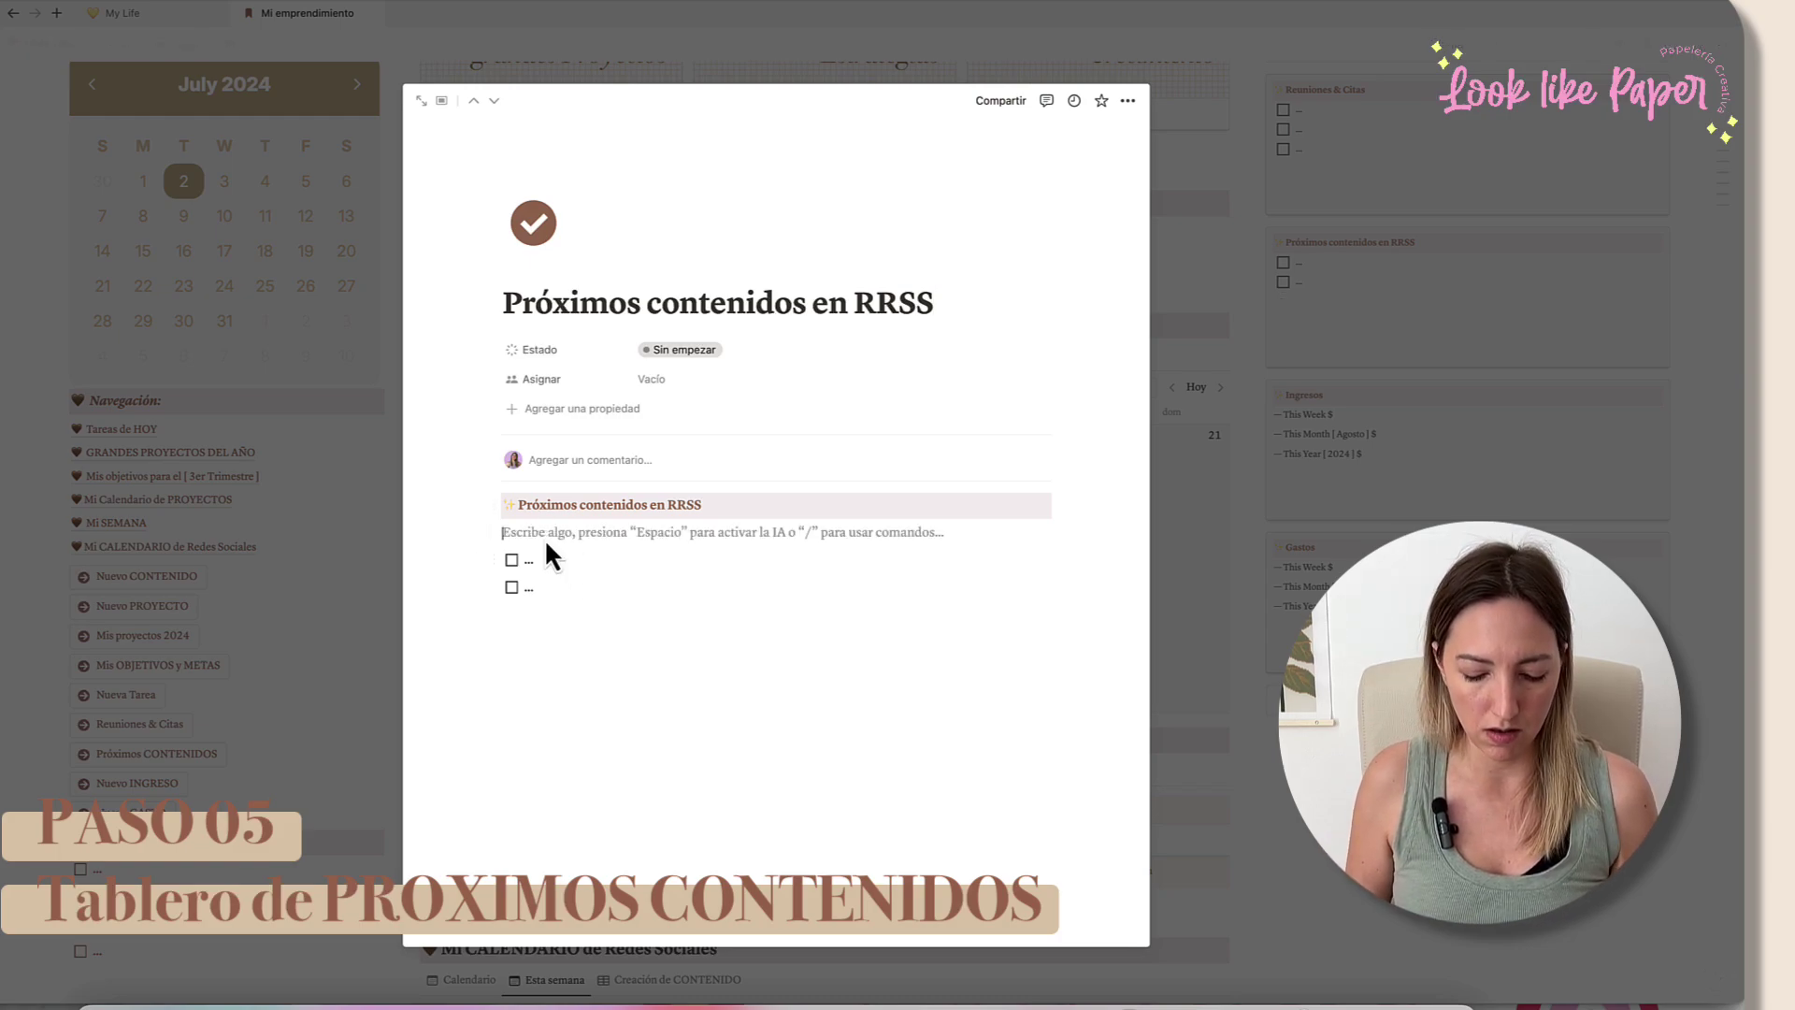
key("ctrl+z")
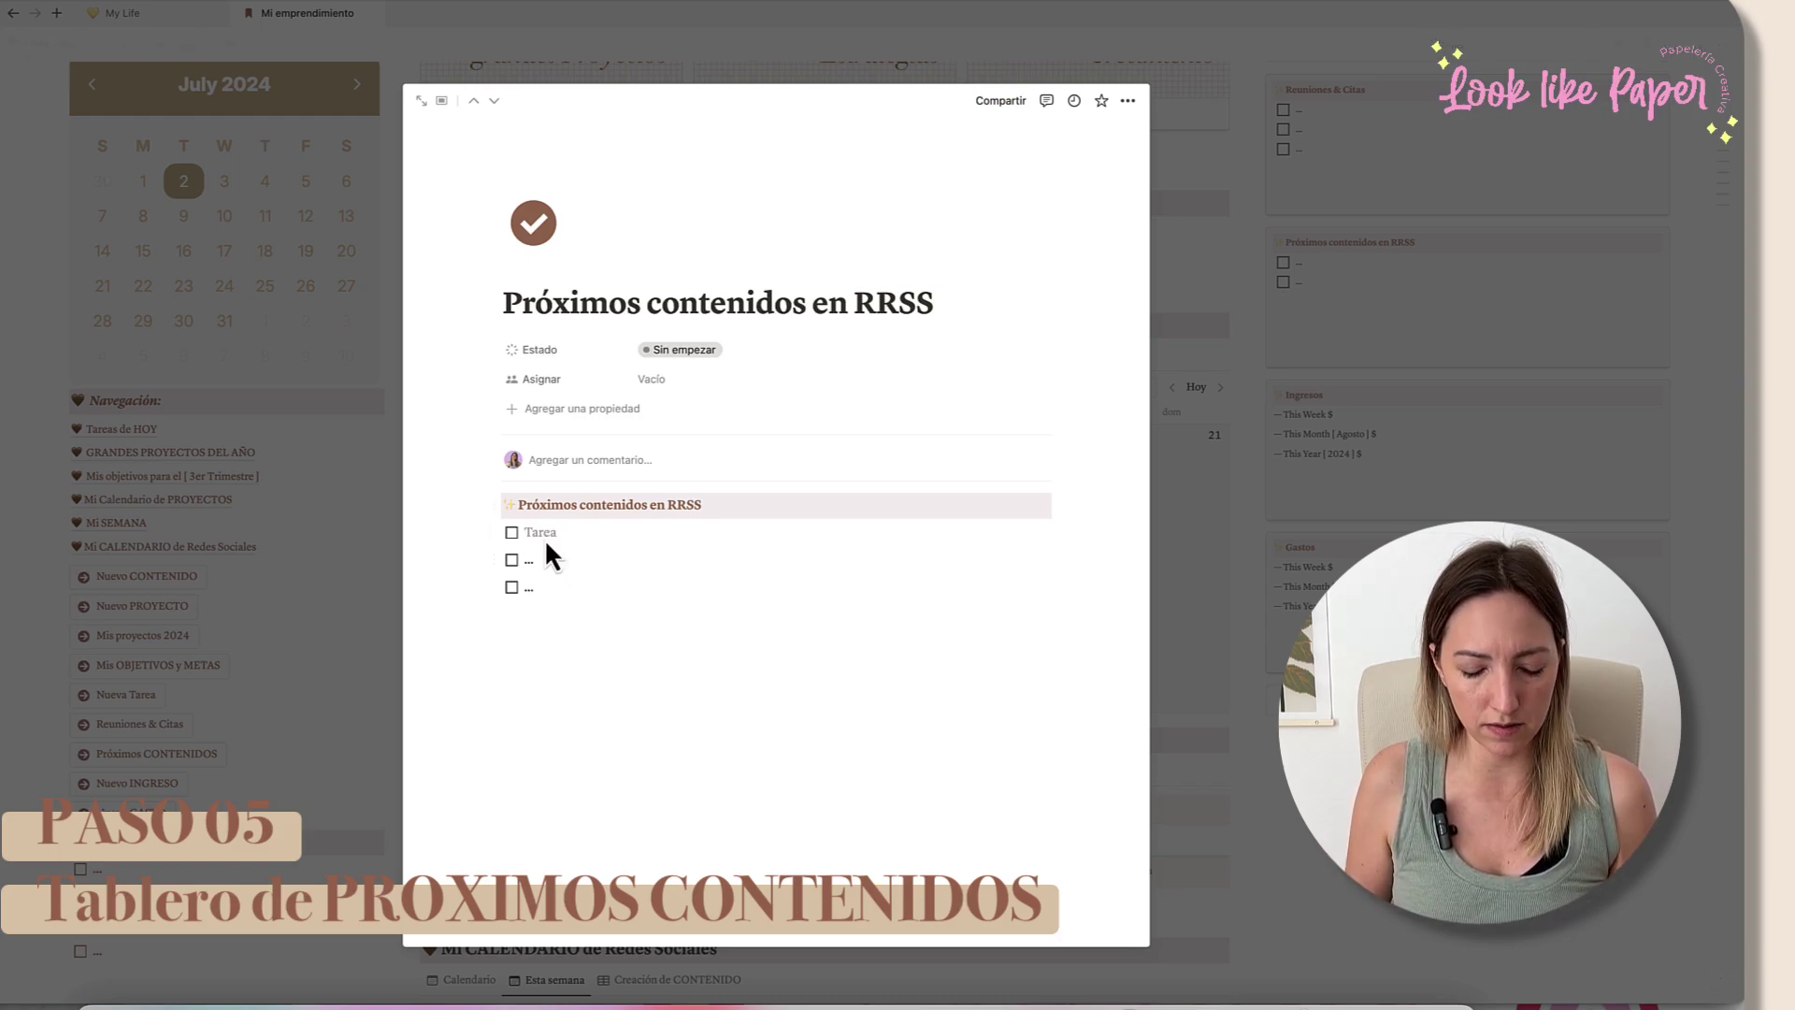
type("E")
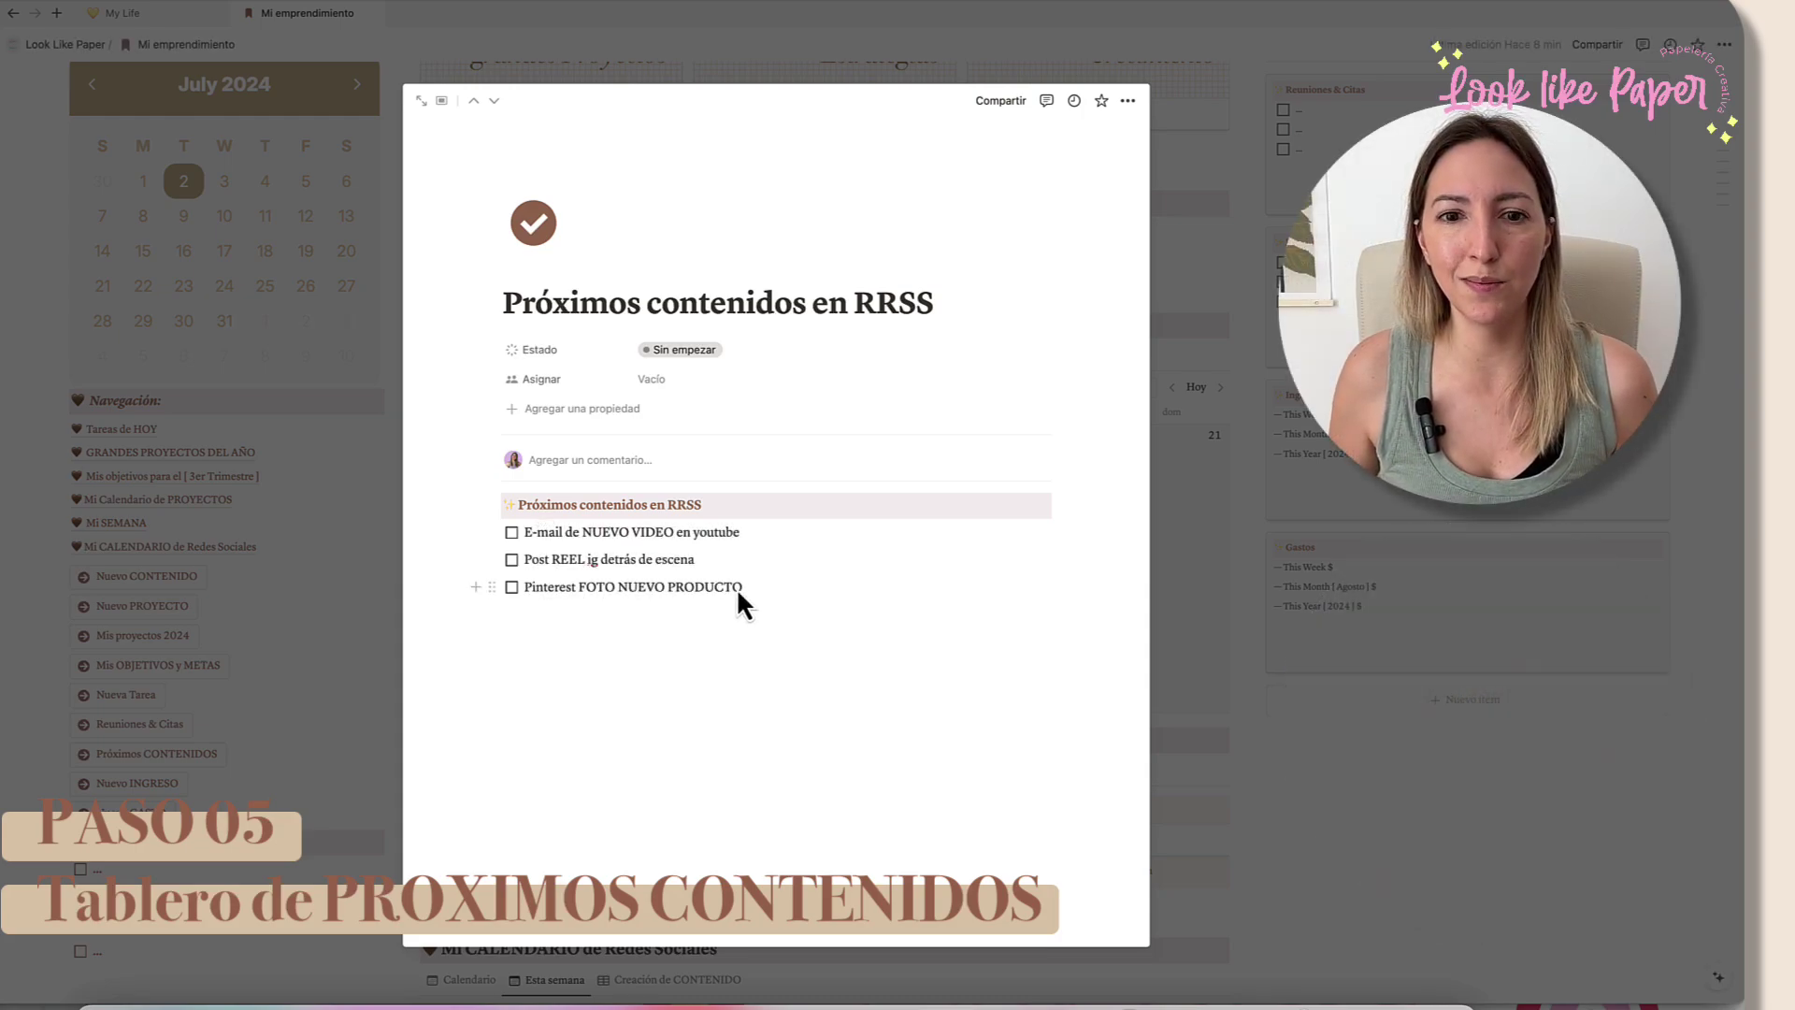
left_click(1153, 530)
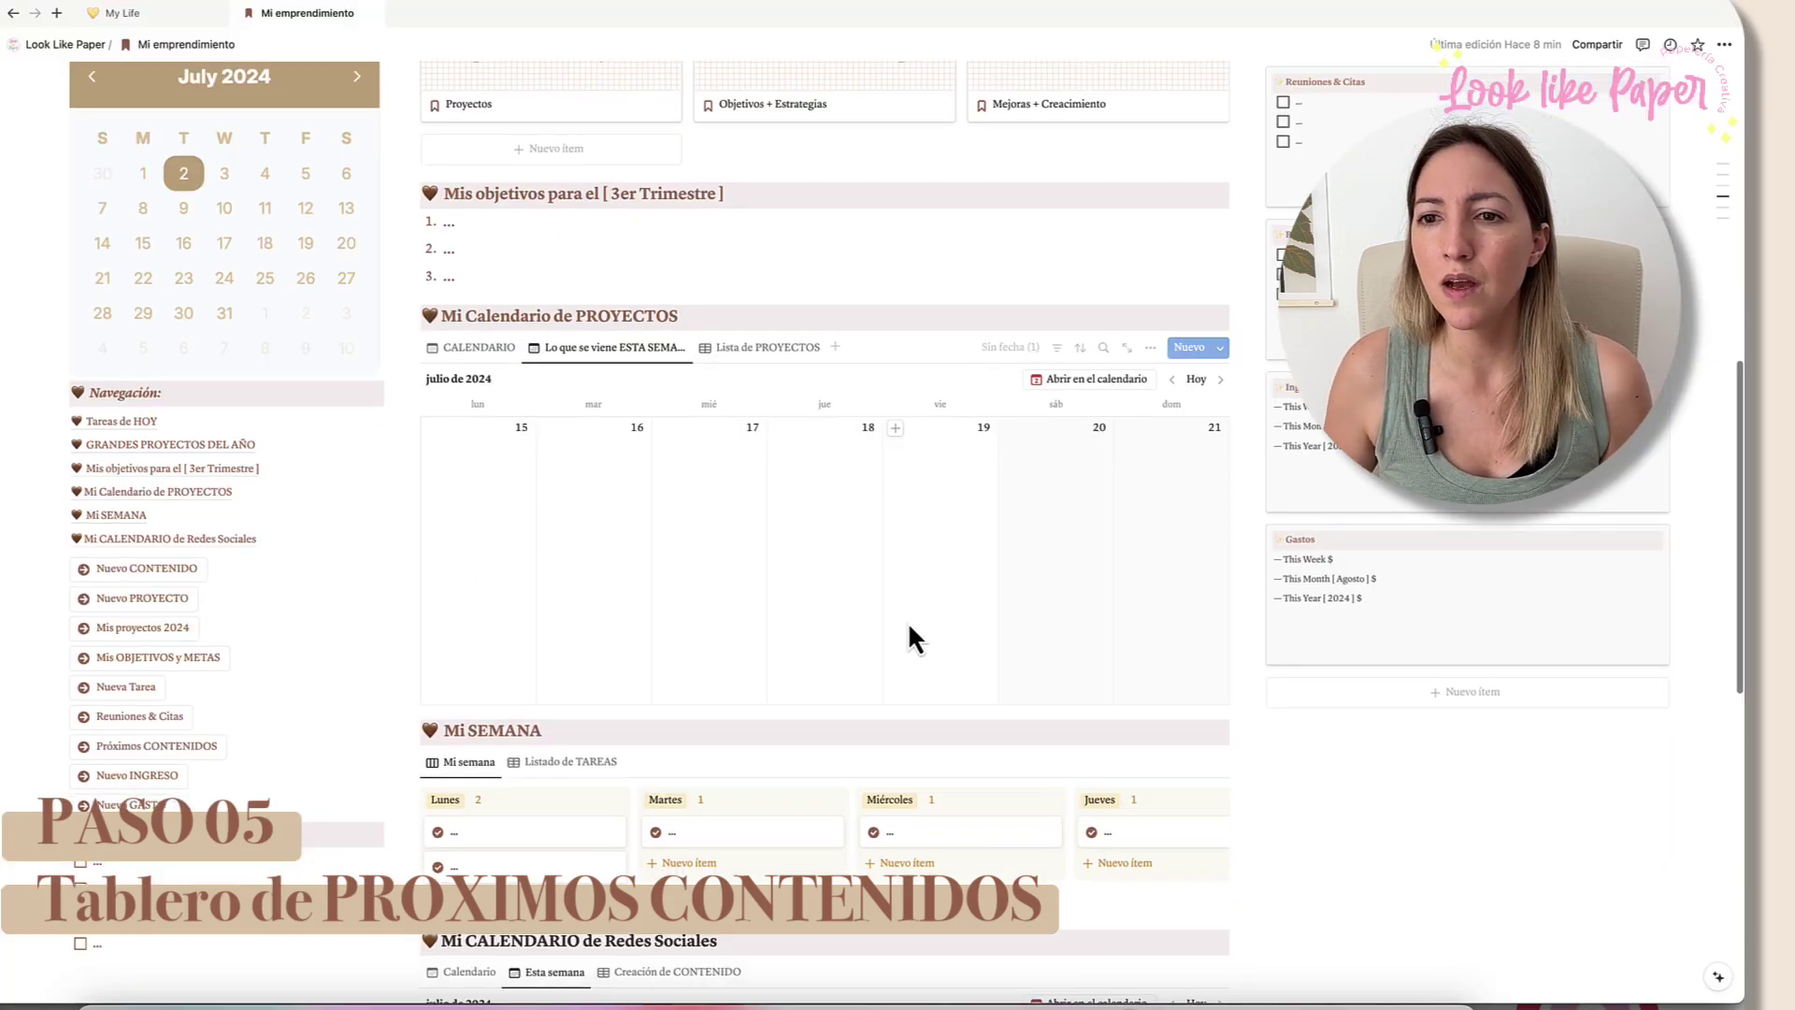
Step: Compare the Próximos contenidos en RRSS checklist with this week's entries in Mi CALENDARIO de Redes Sociales
scroll(908, 627, "down", 4)
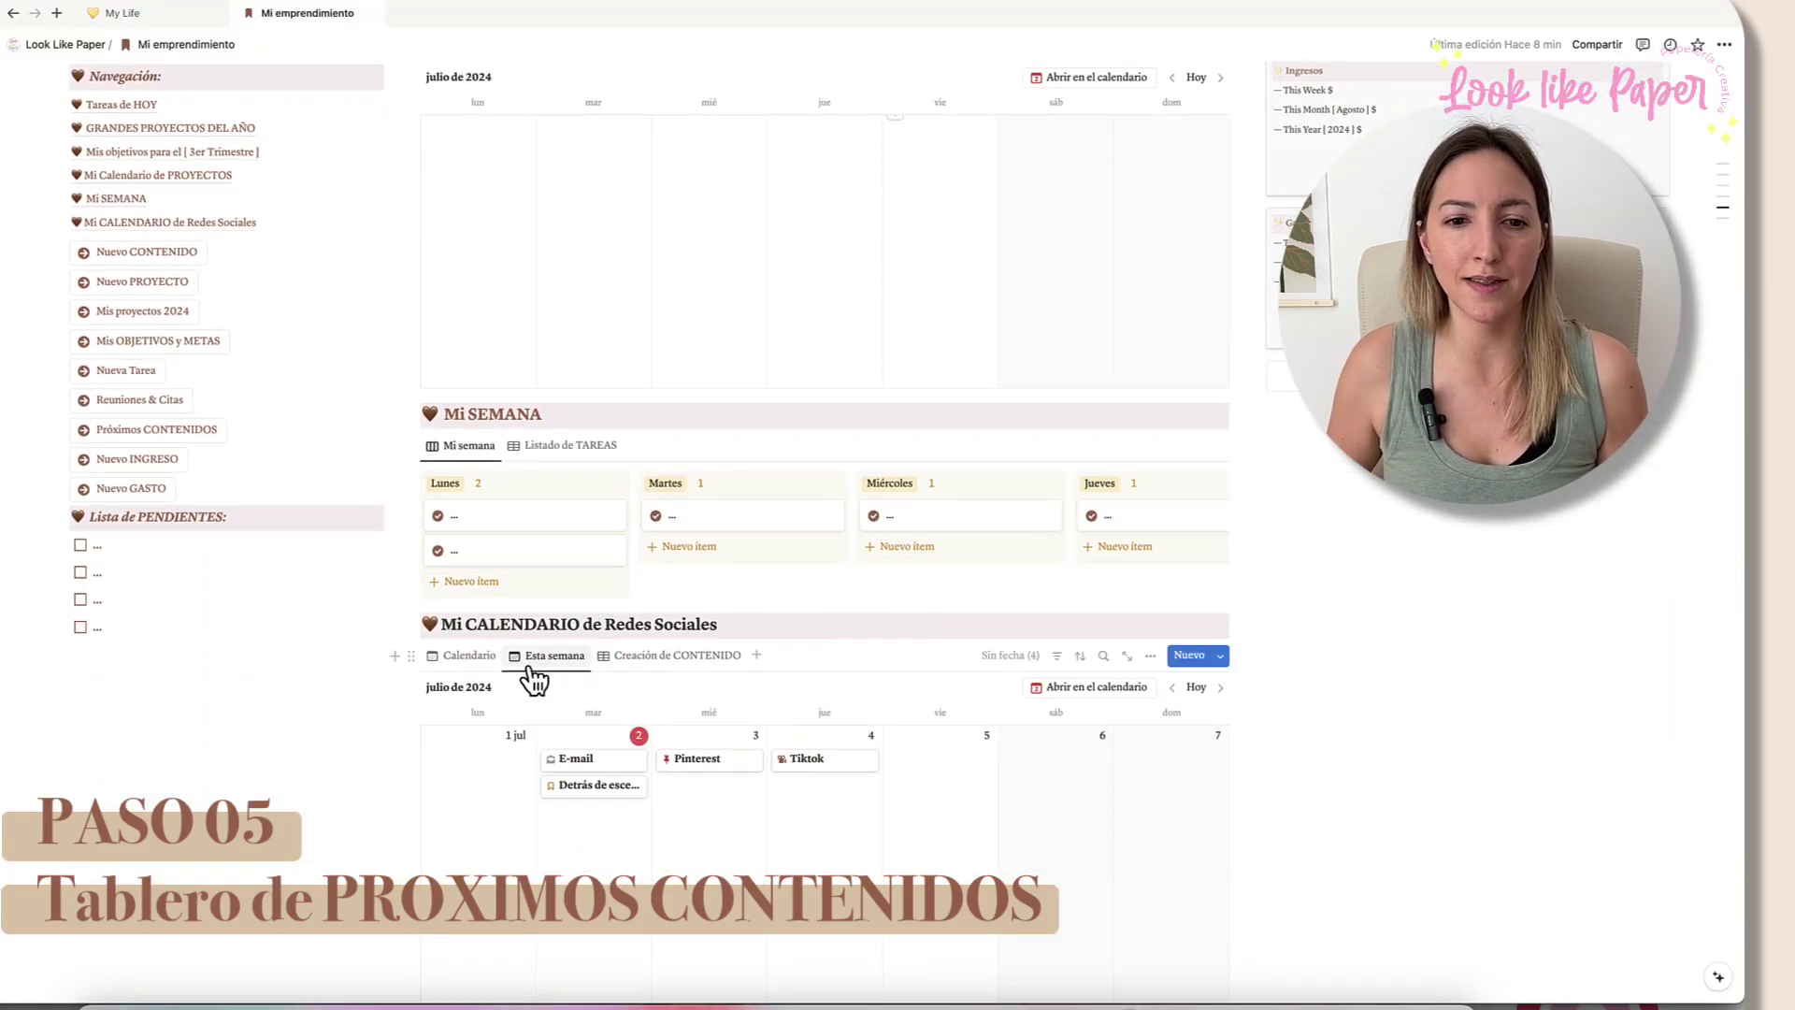
scroll(549, 682, "down", 1)
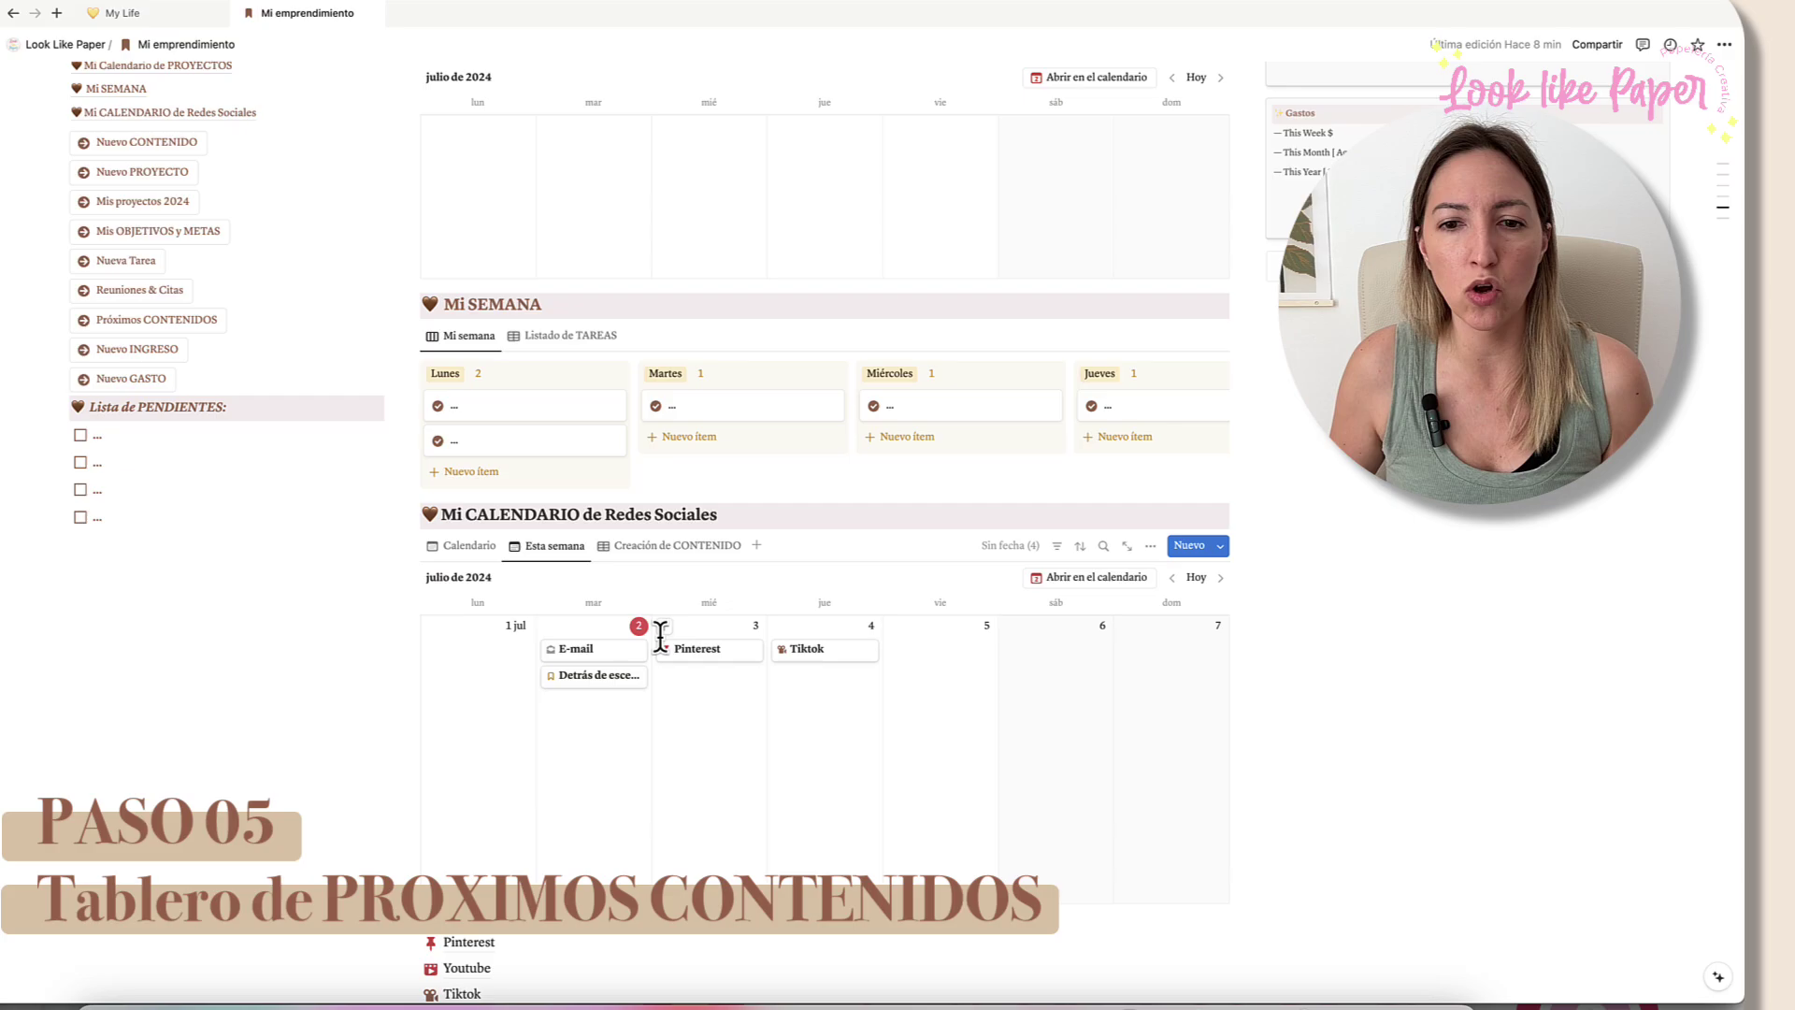
scroll(815, 621, "up", 6)
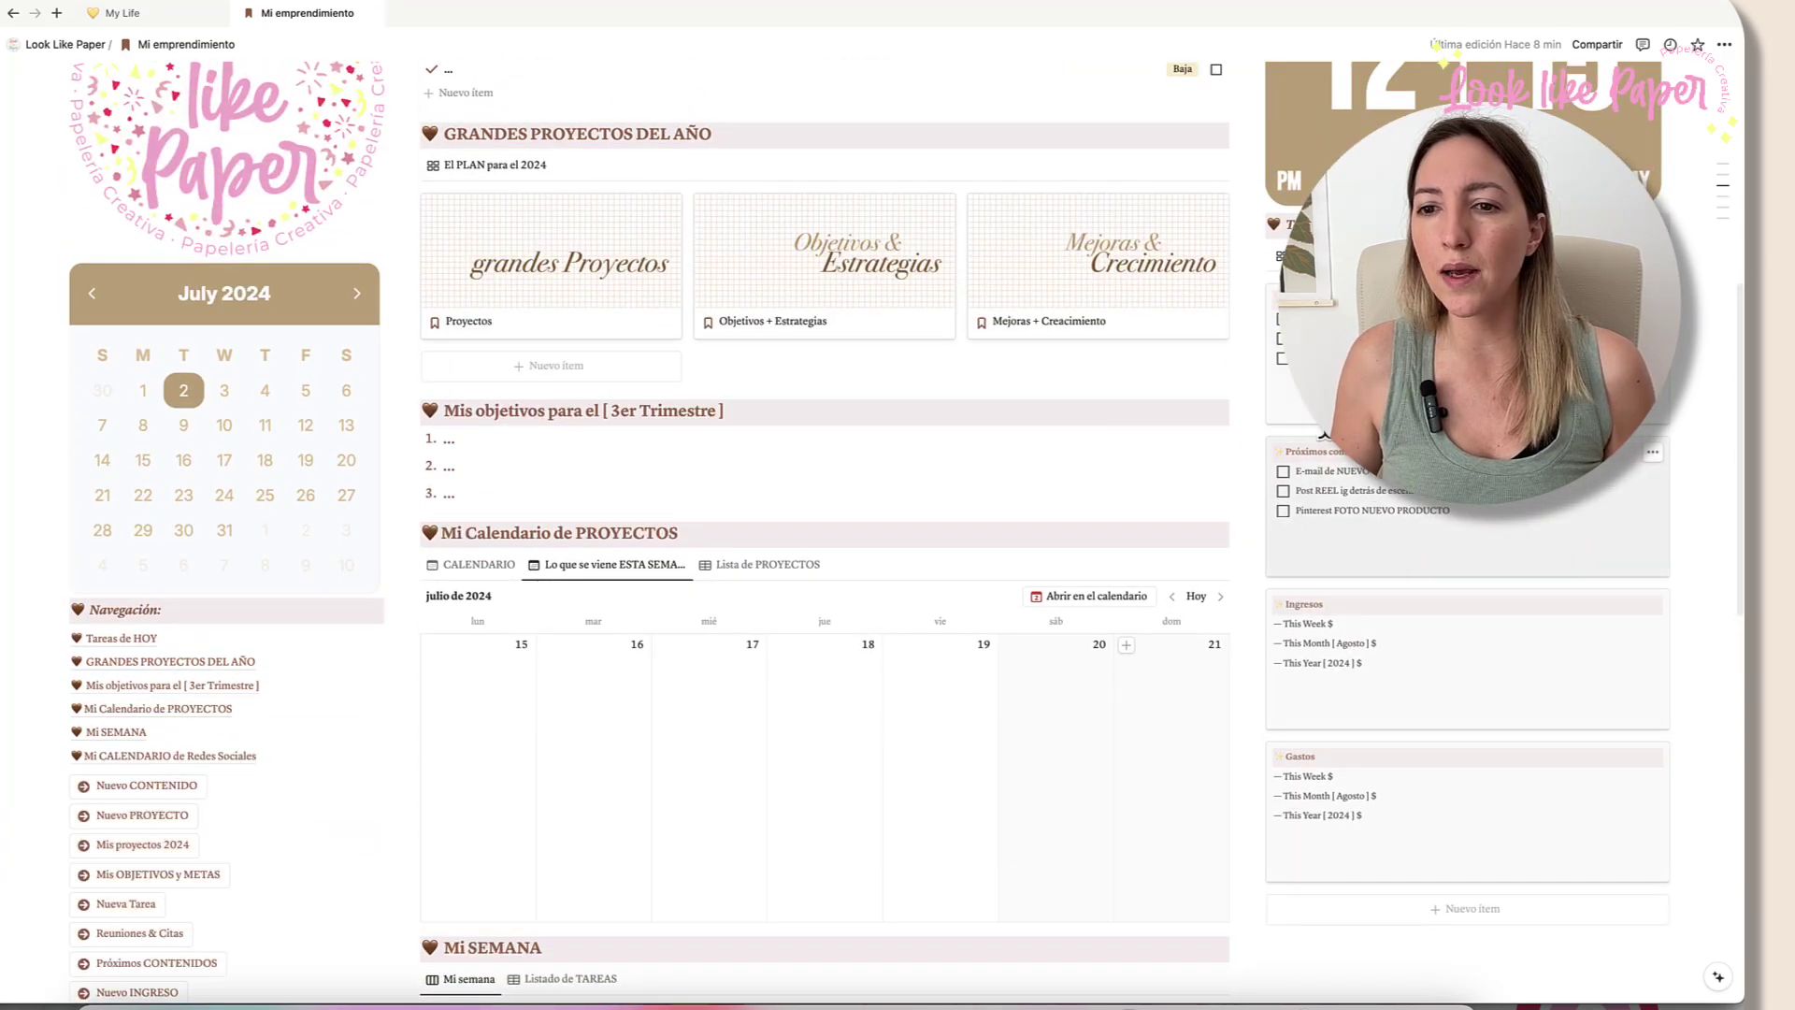
scroll(1367, 479, "up", 2)
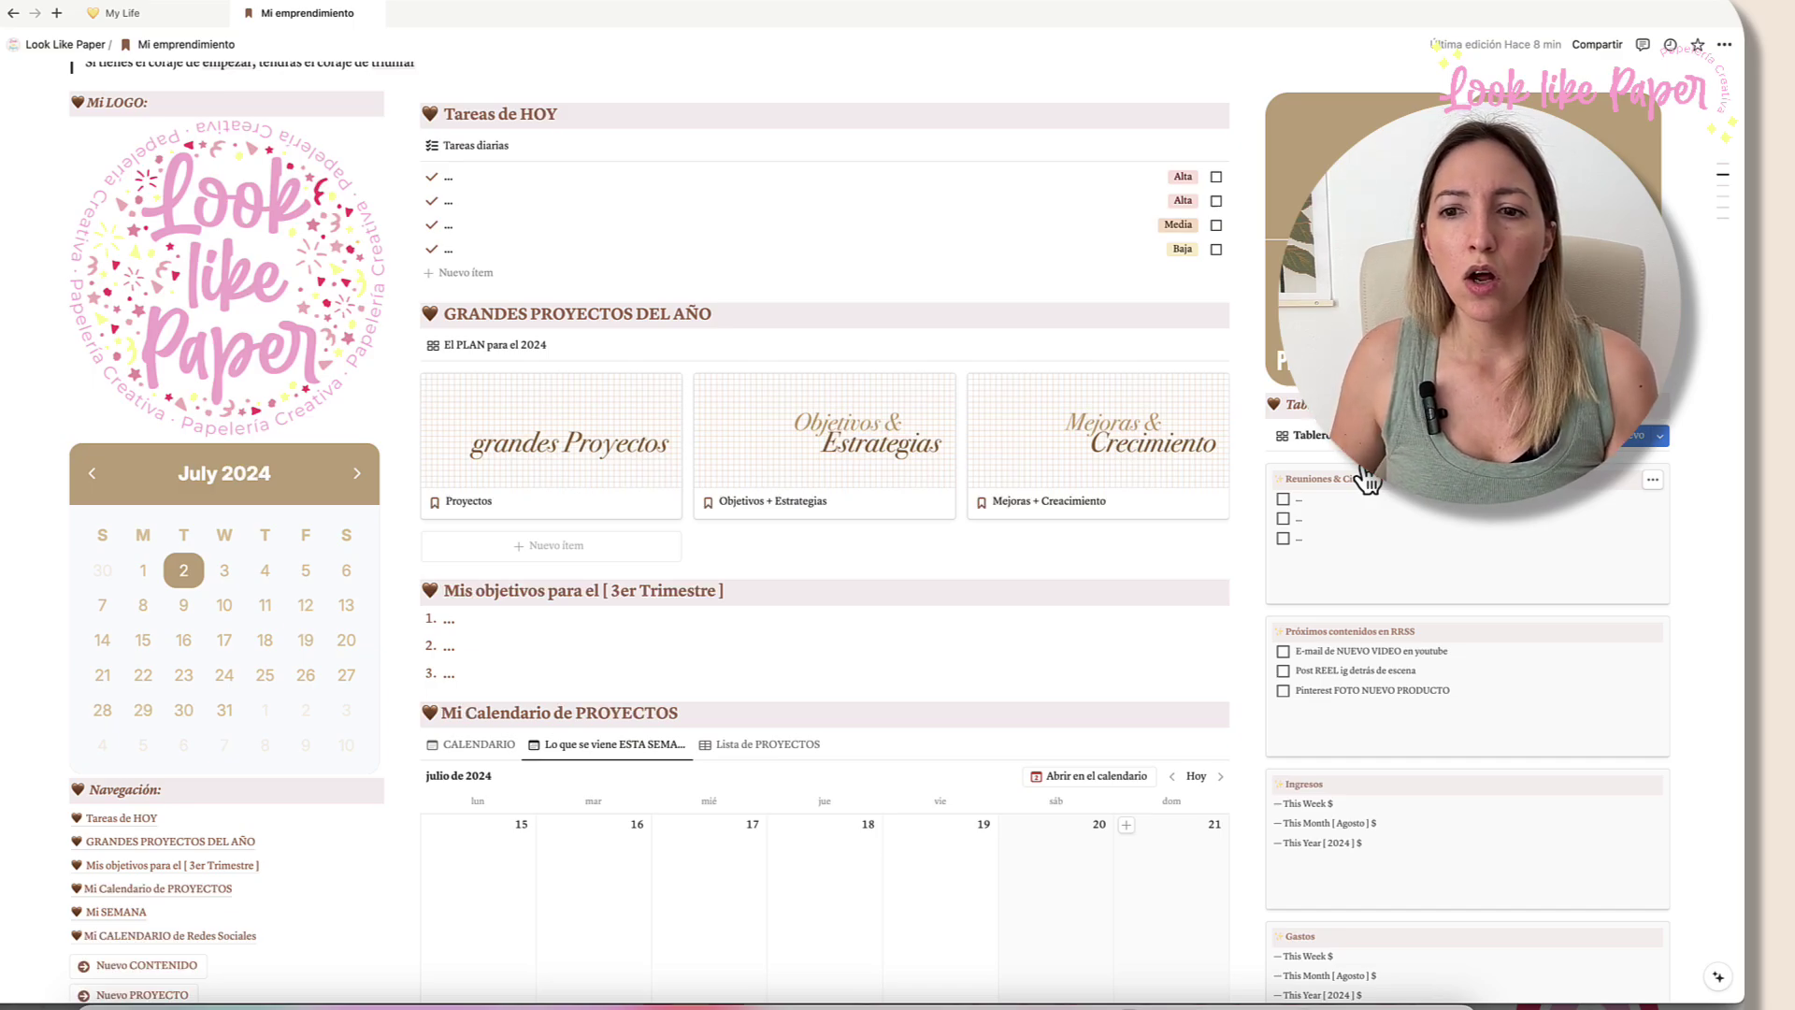
scroll(1367, 479, "down", 7)
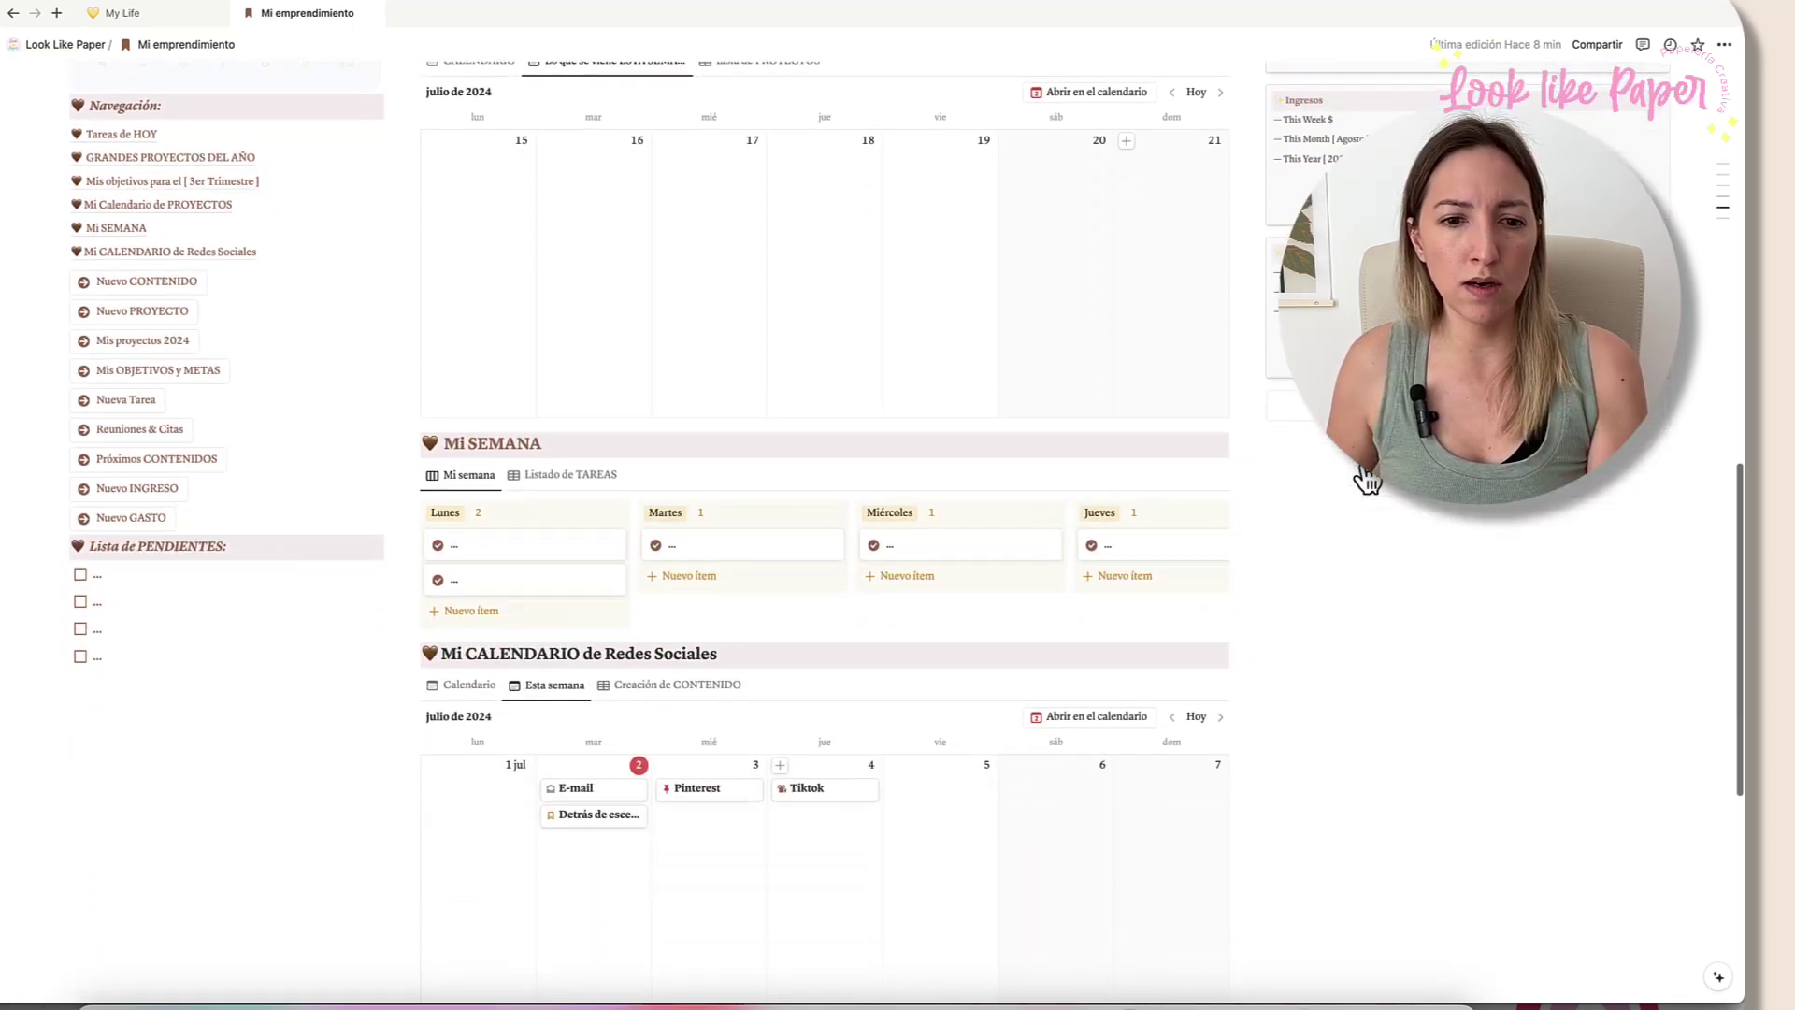
scroll(1057, 629, "up", 1)
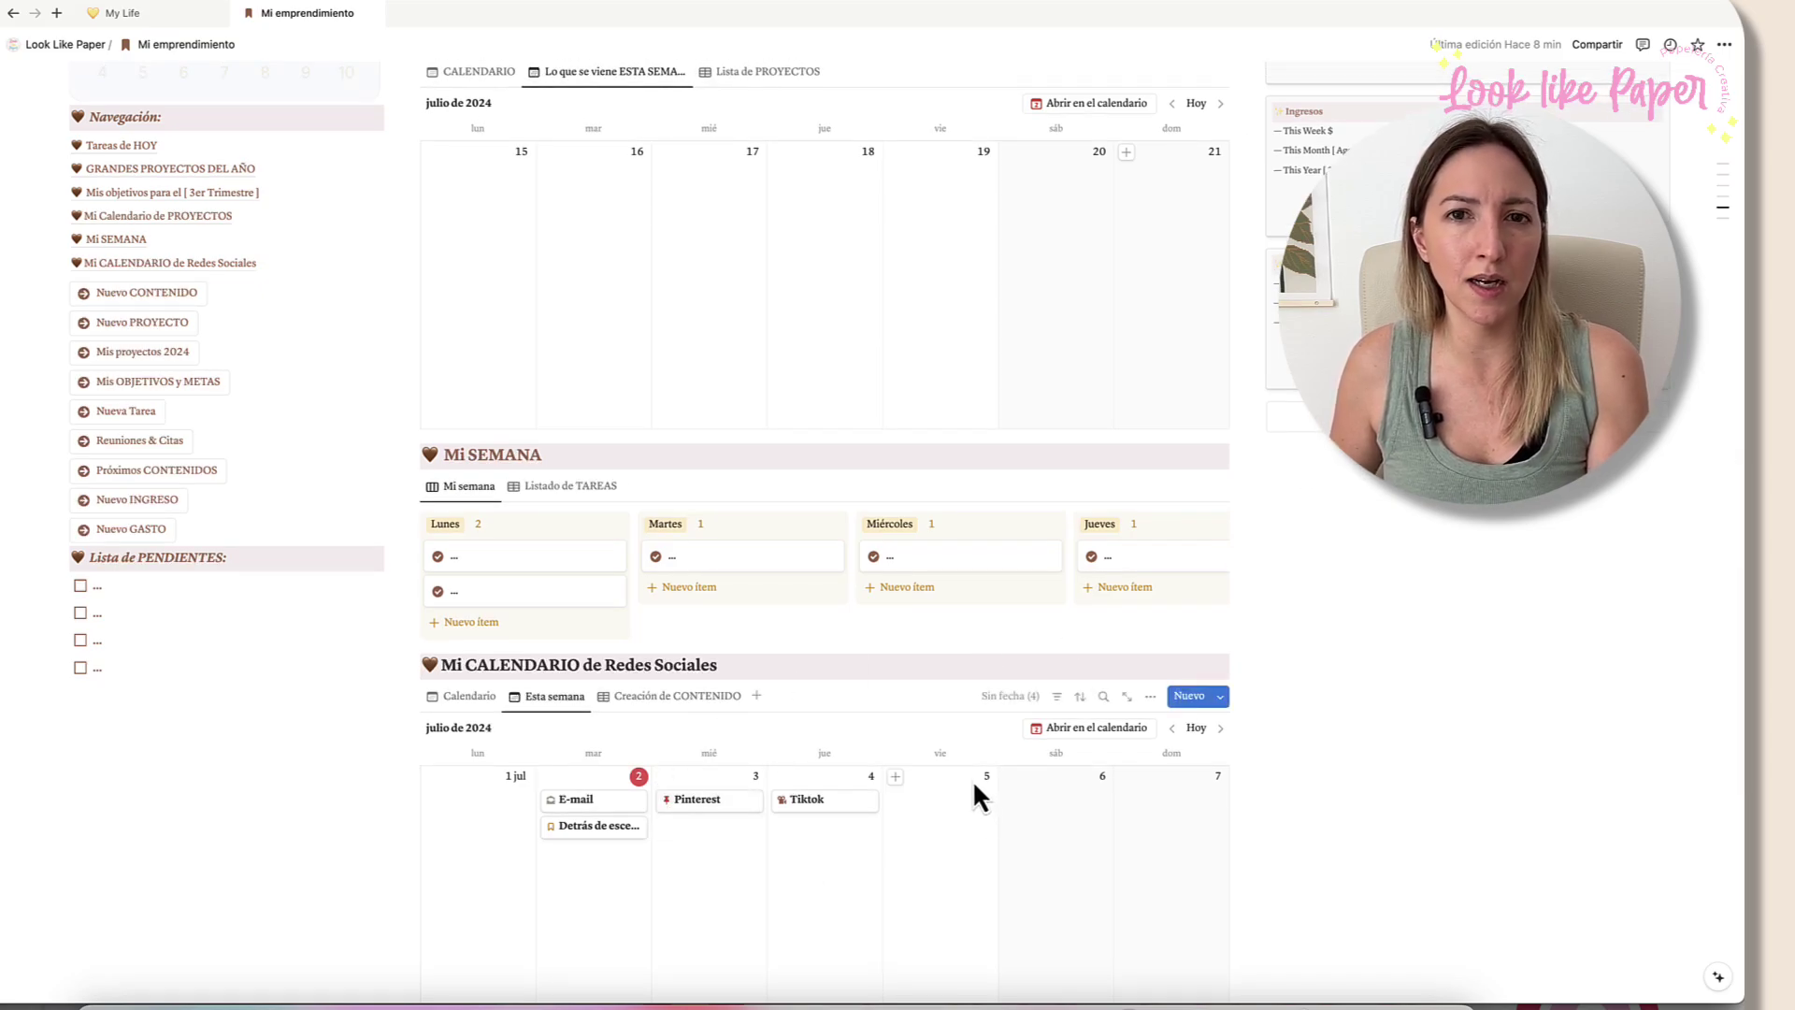
scroll(973, 778, "up", 9)
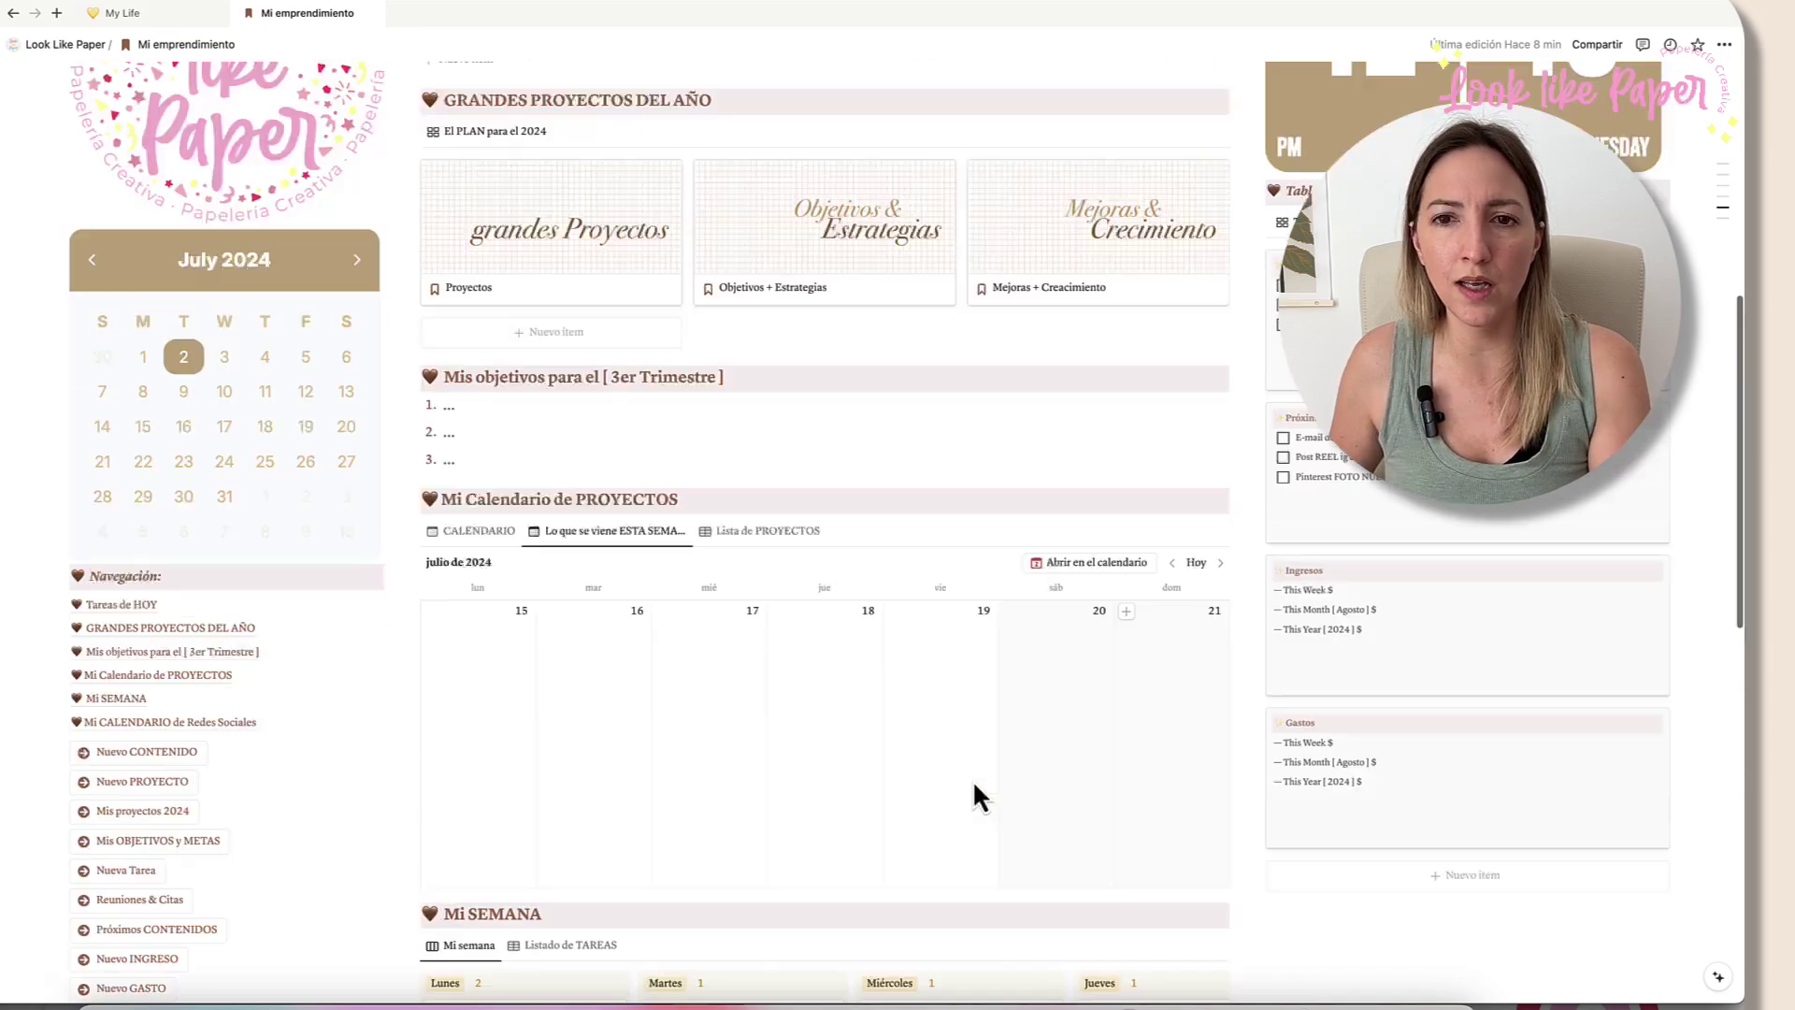
Step: Look over the whole planner page, from Tareas de HOY and the yearly projects down to the weekly board and social media calendar
scroll(973, 778, "down", 1)
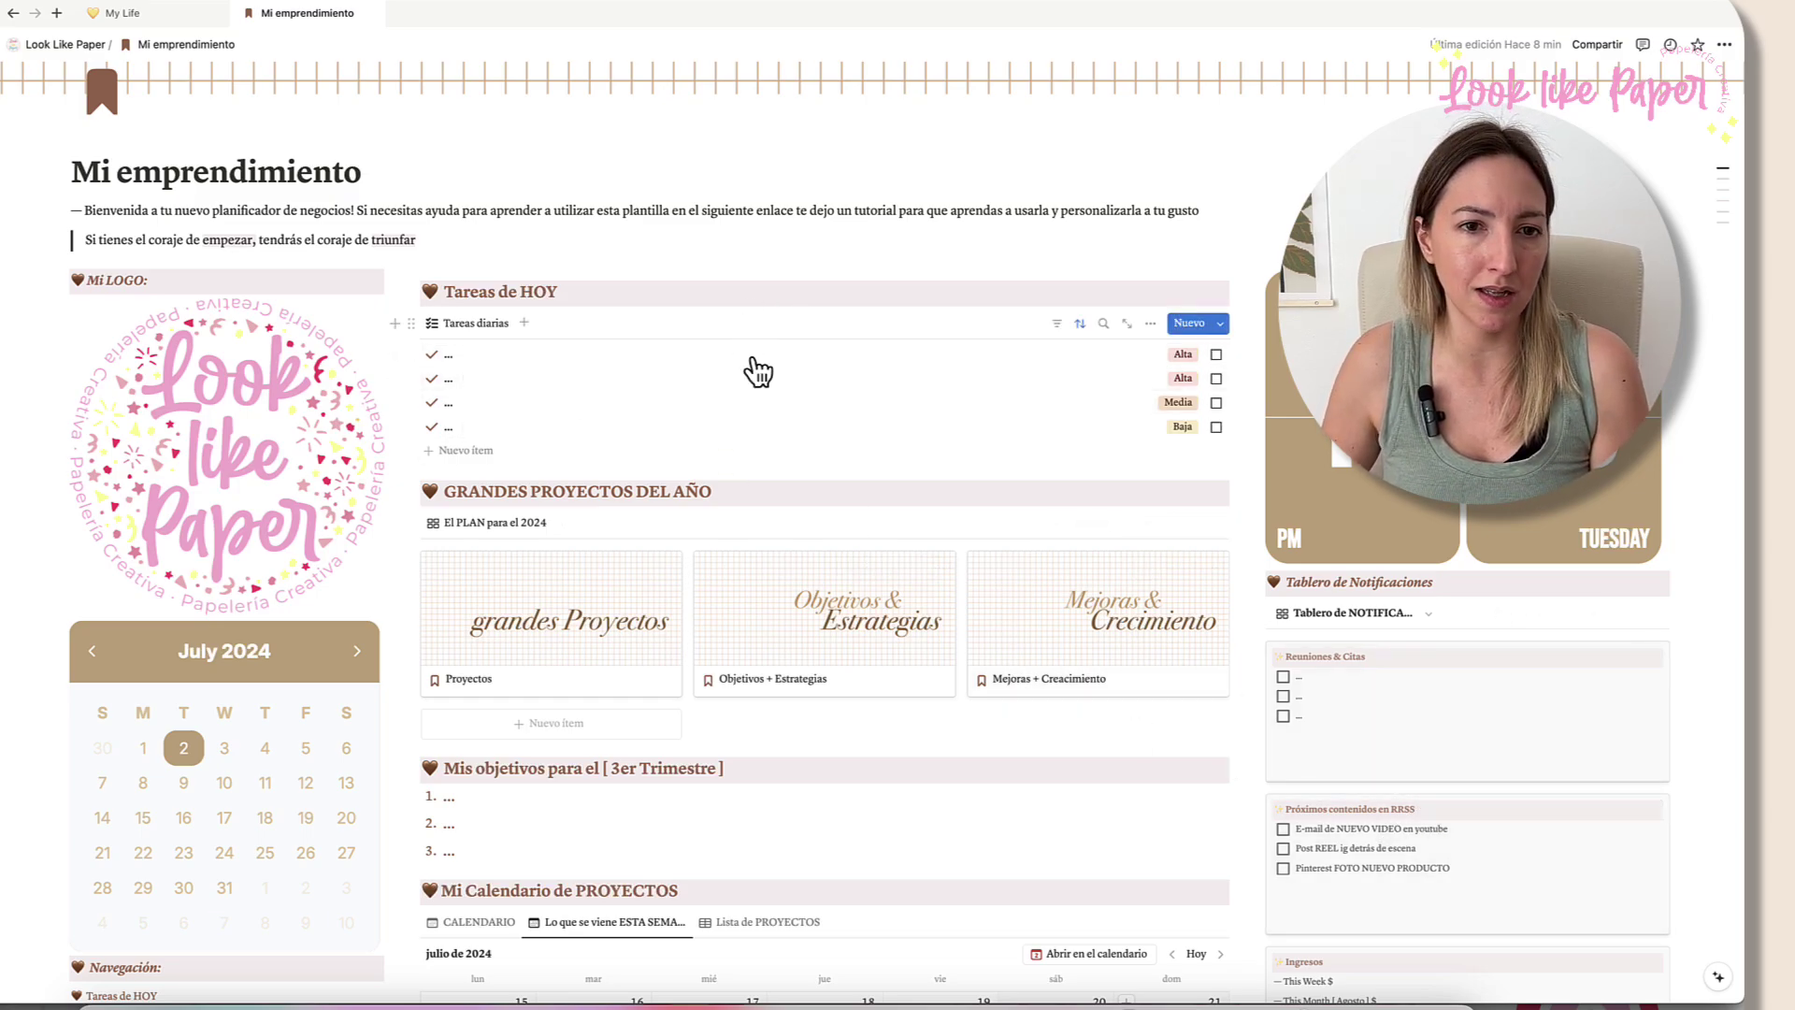
scroll(509, 384, "down", 2)
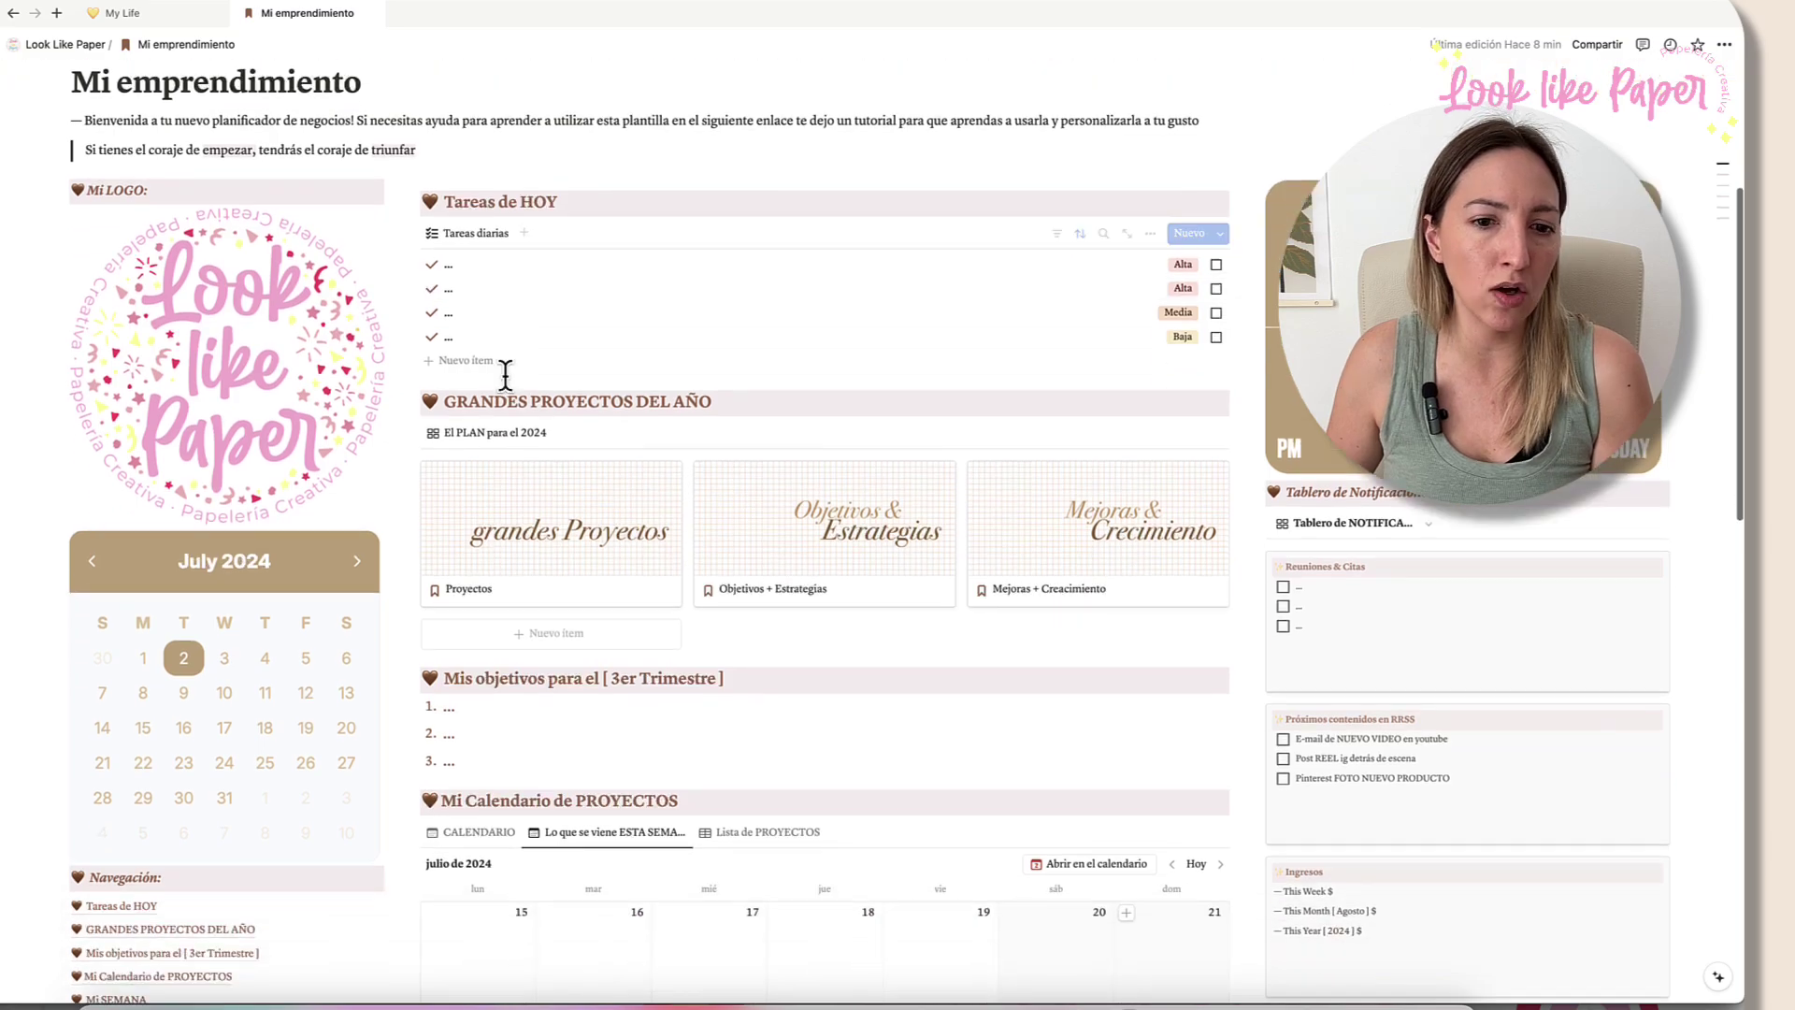
scroll(617, 734, "down", 6)
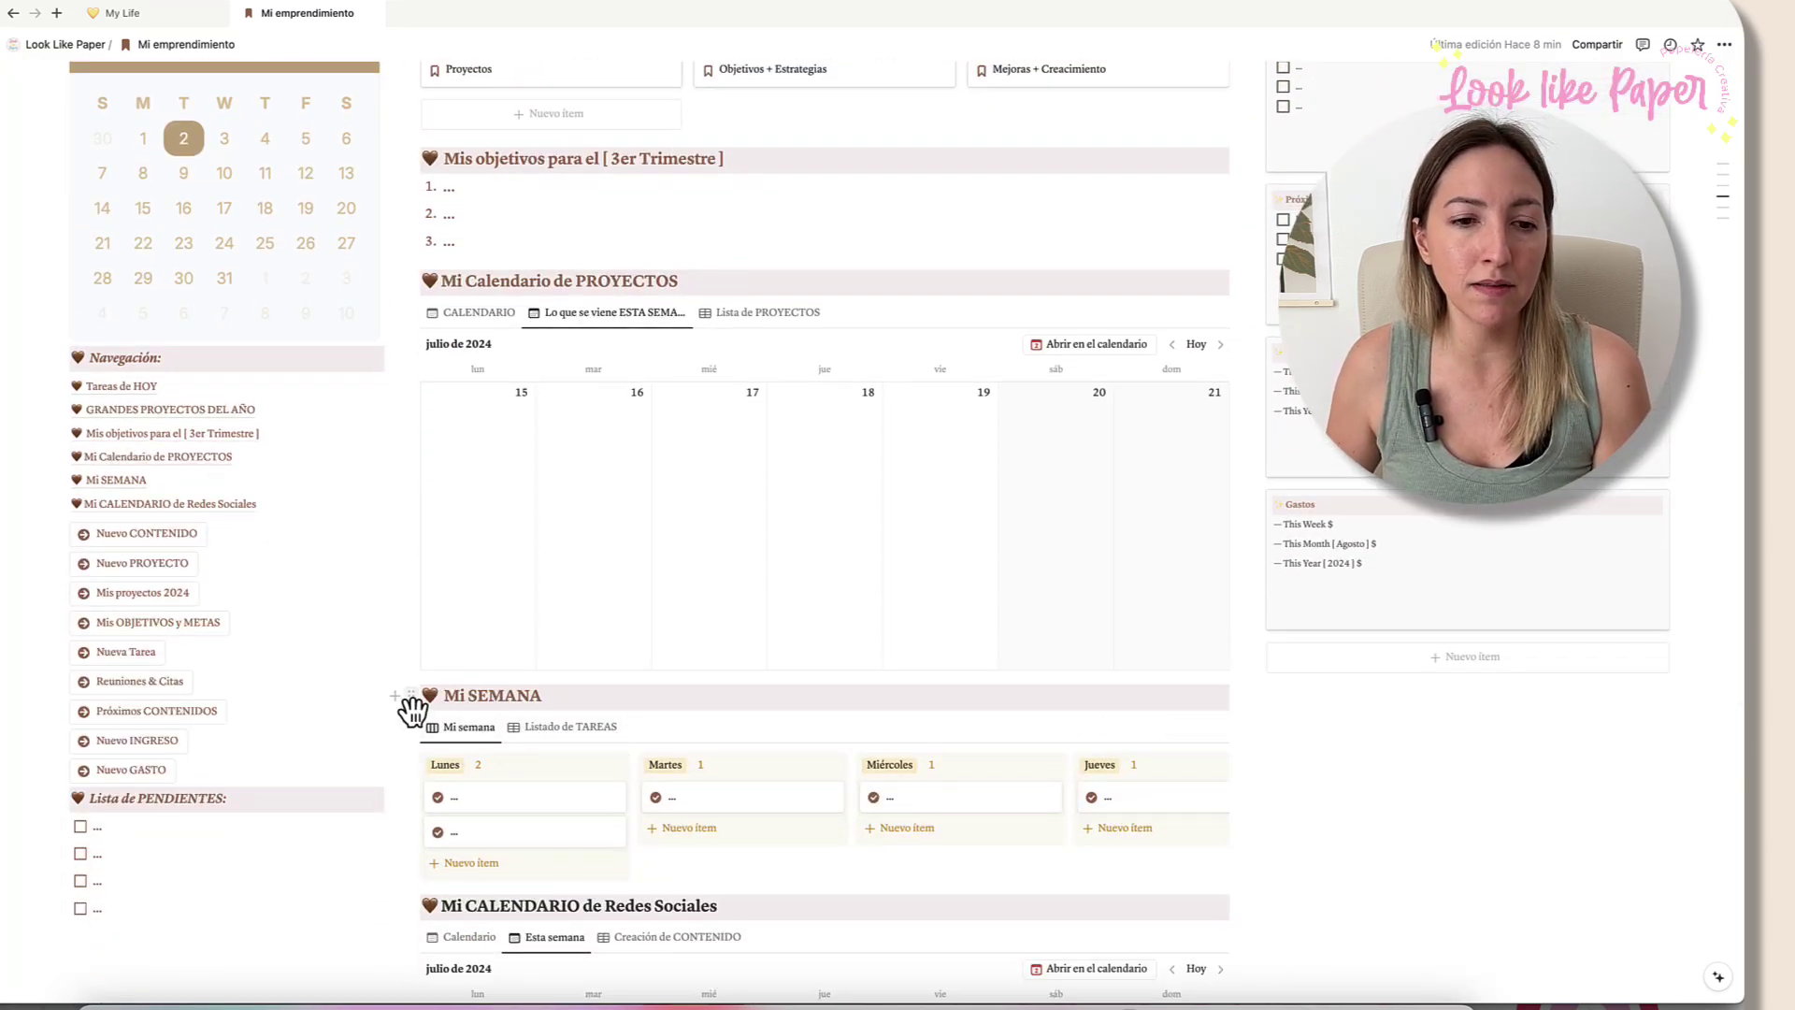
scroll(672, 351, "up", 3)
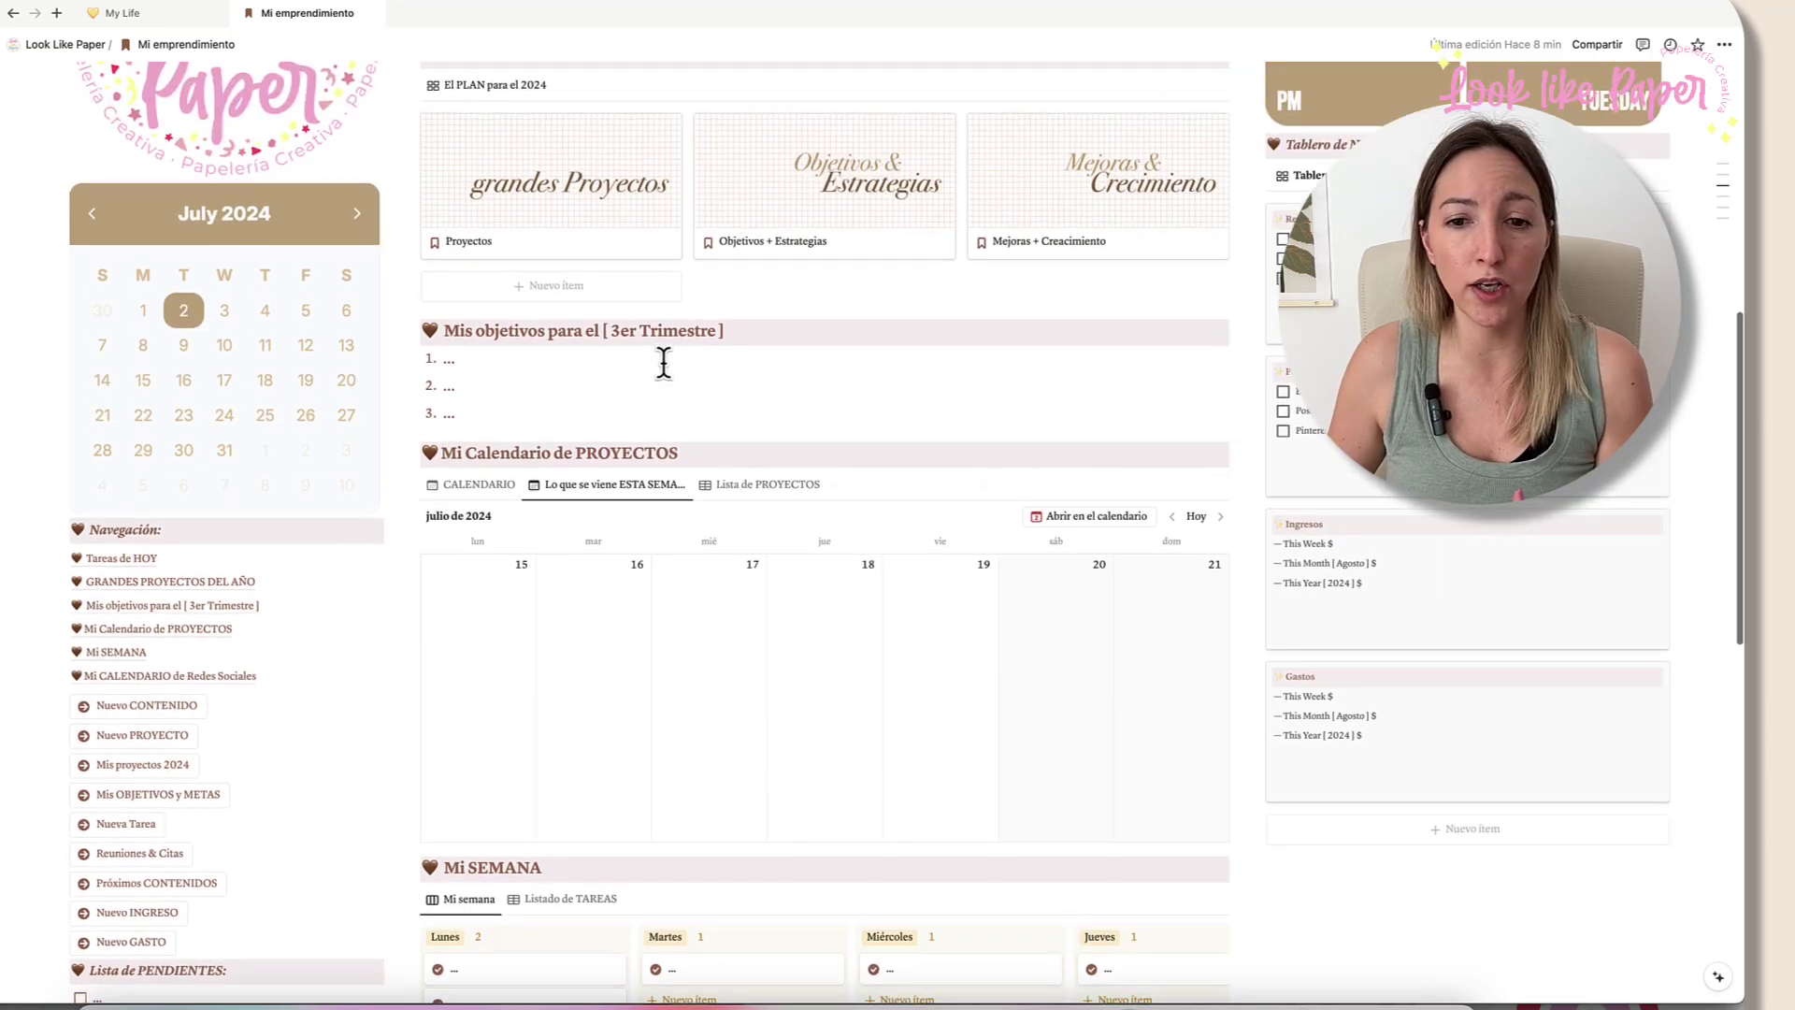
scroll(666, 364, "up", 4)
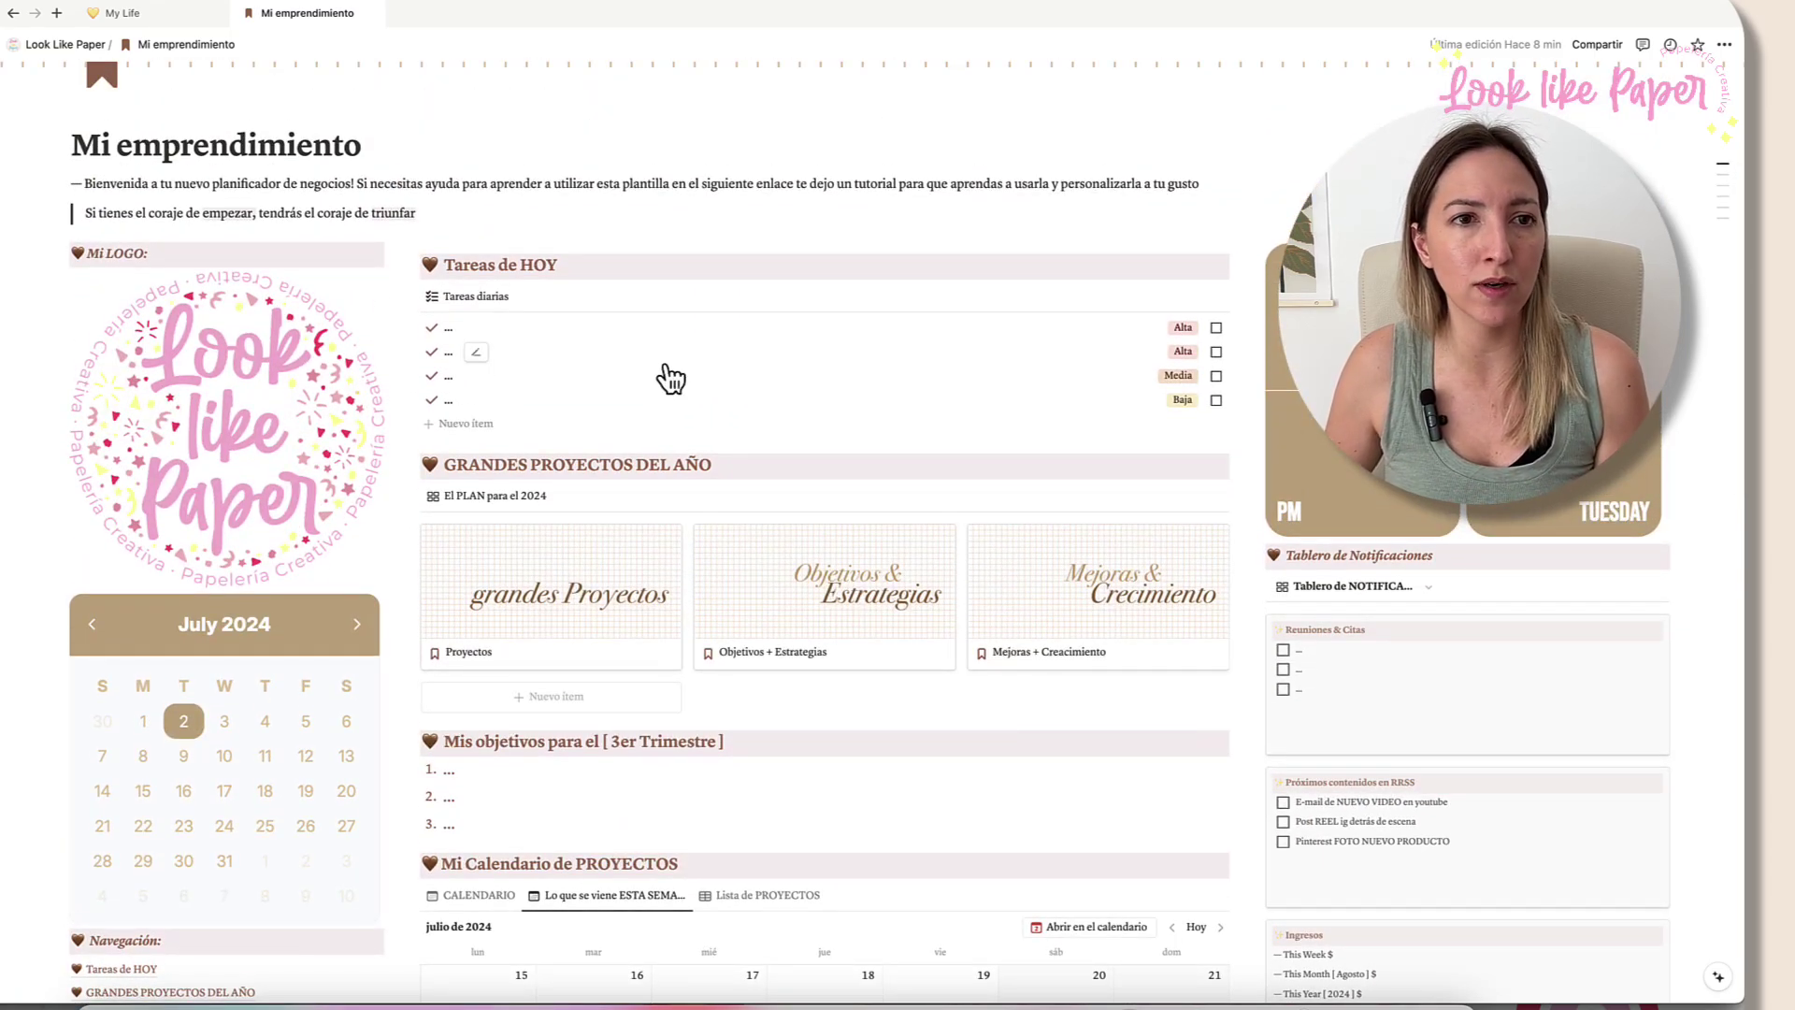
scroll(671, 379, "down", 1)
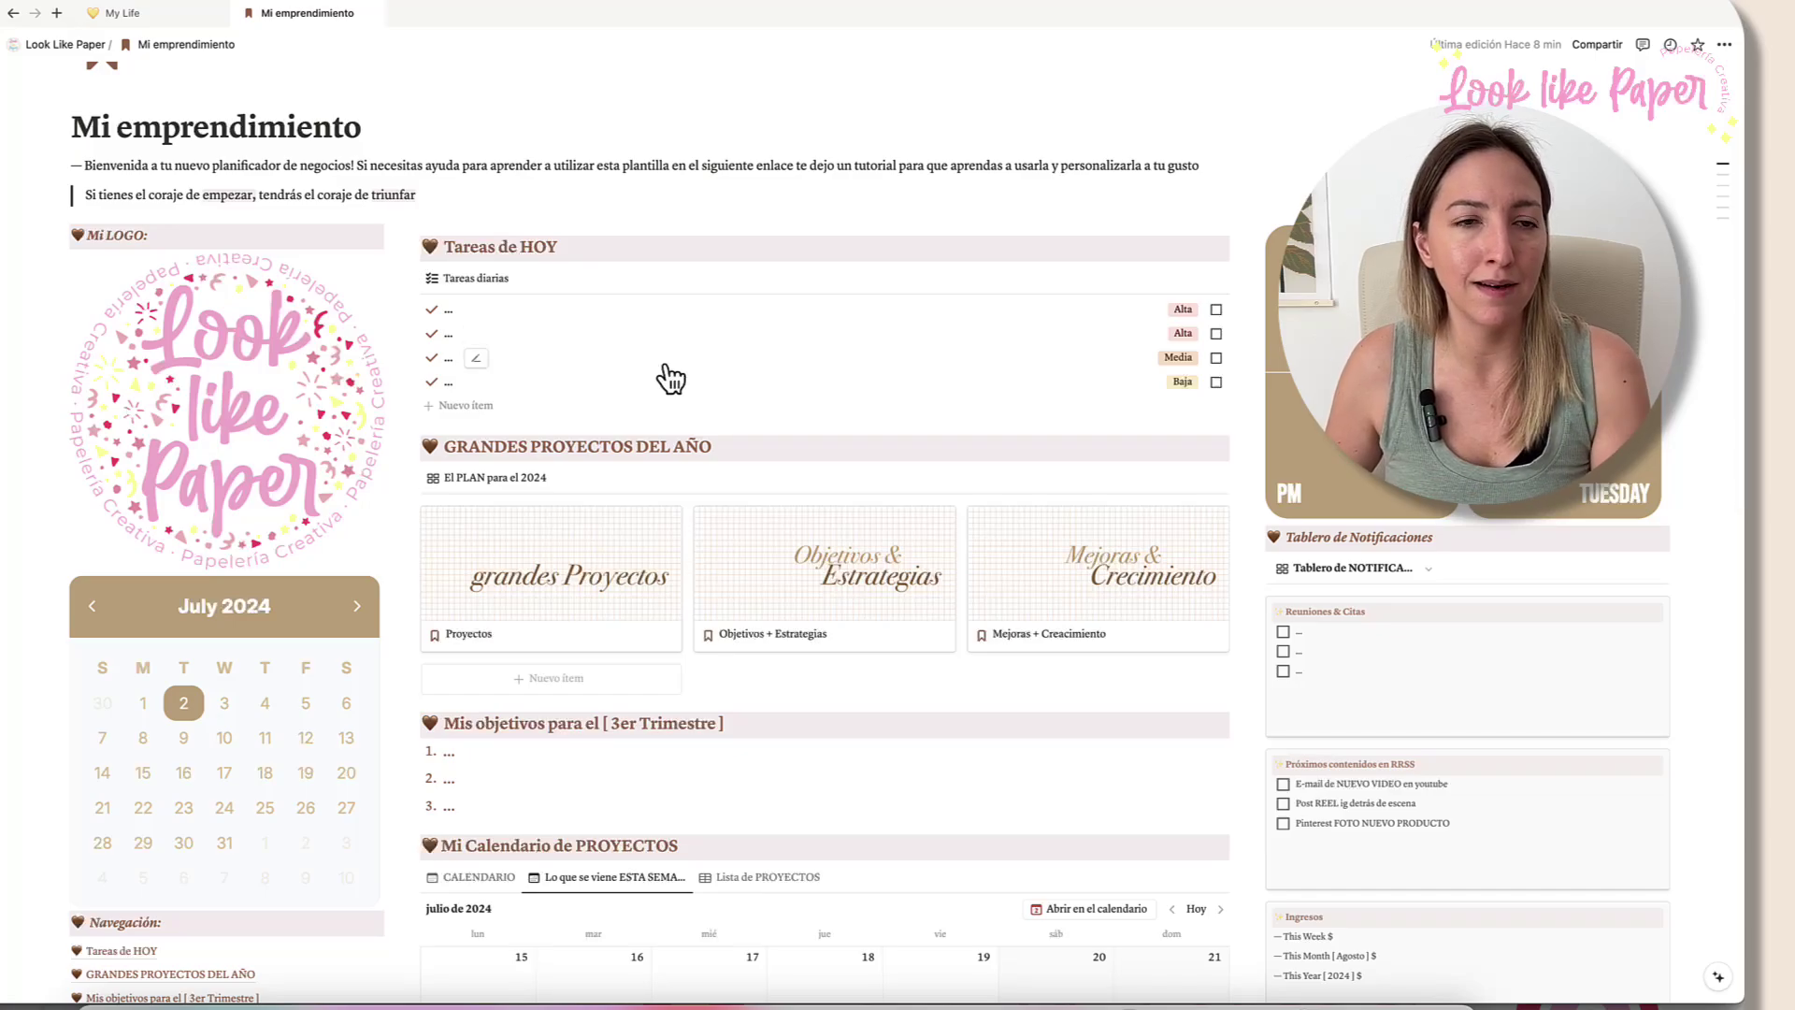
scroll(669, 374, "down", 9)
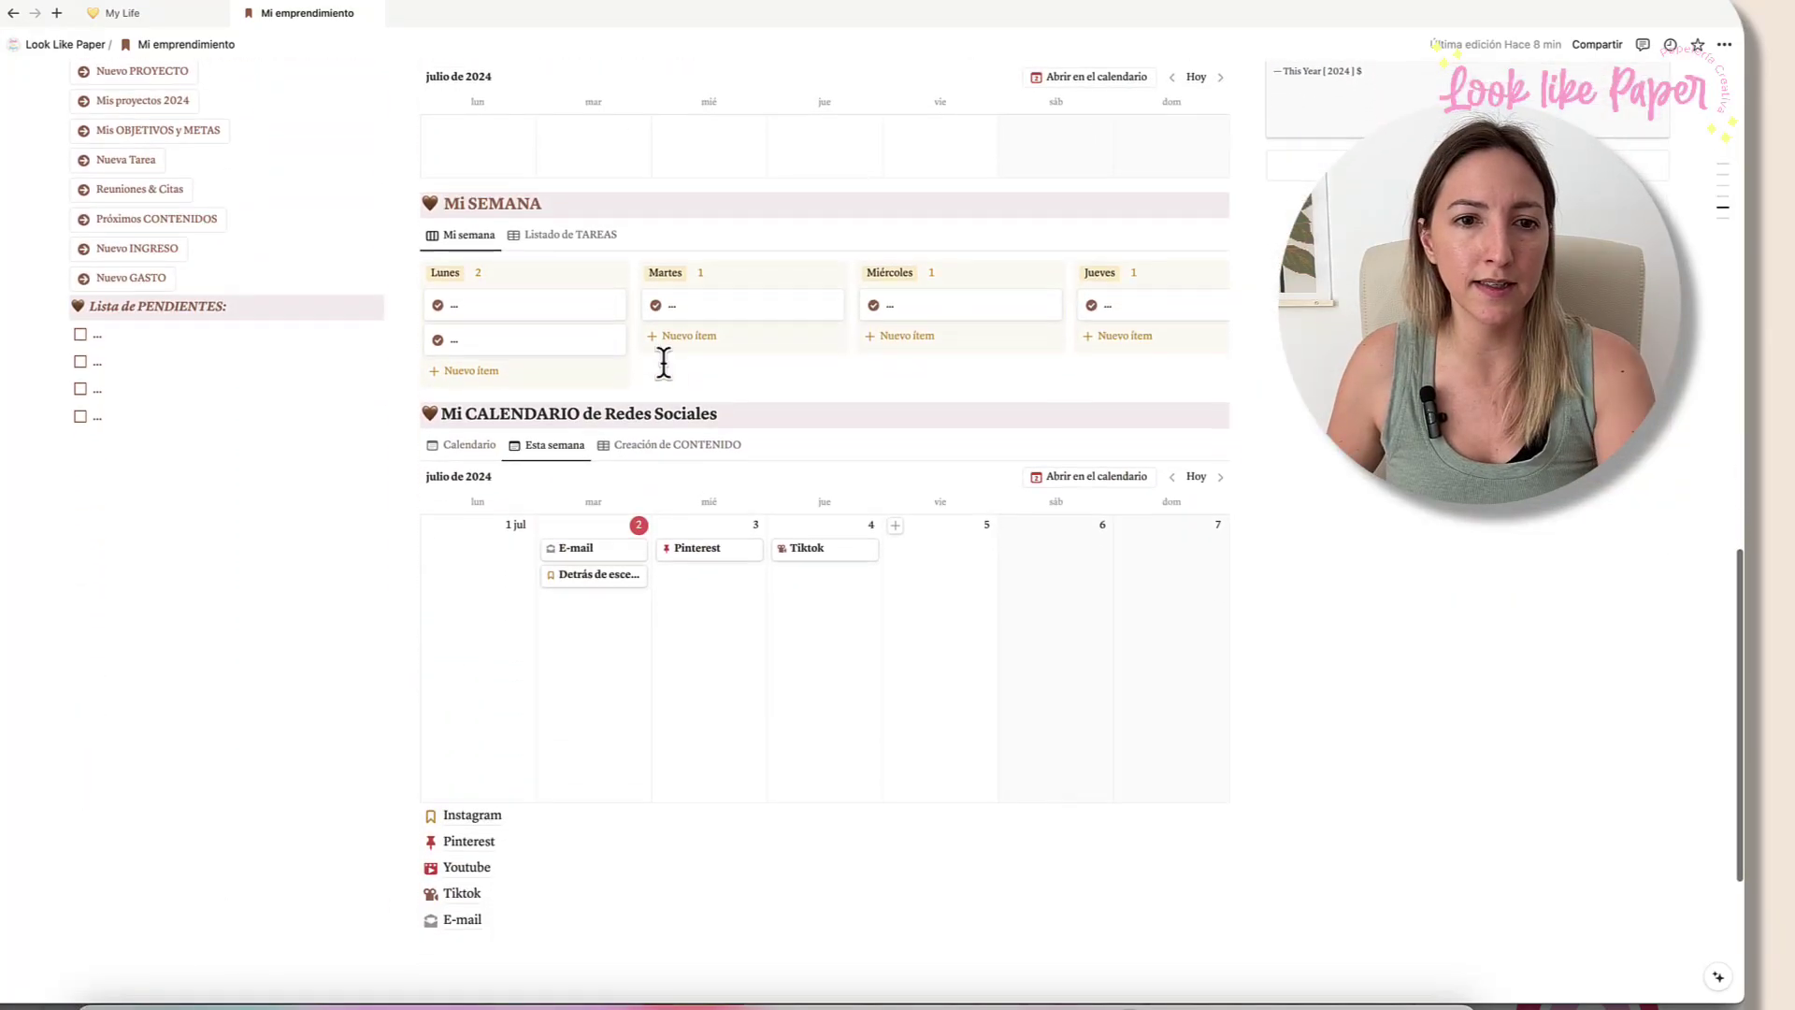
scroll(821, 446, "up", 10)
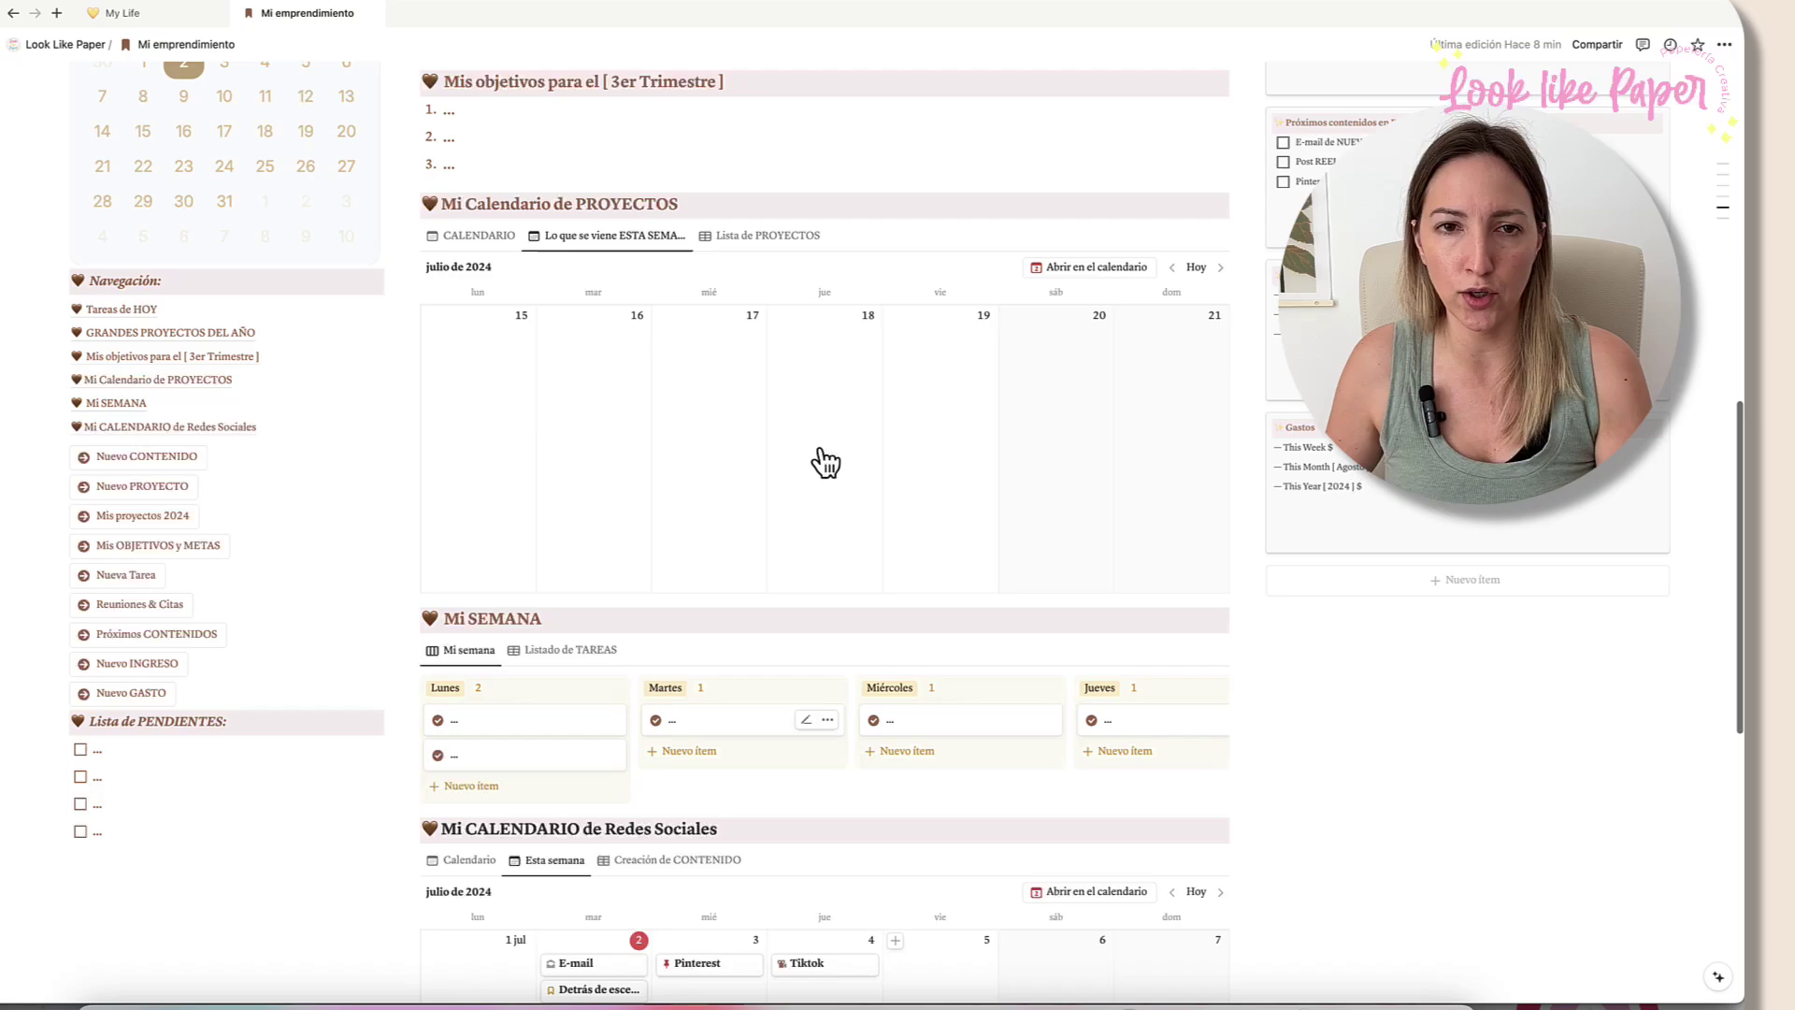
Step: Rename the page from Mi emprendimiento to "Look Like Paper"
scroll(826, 461, "up", 2)
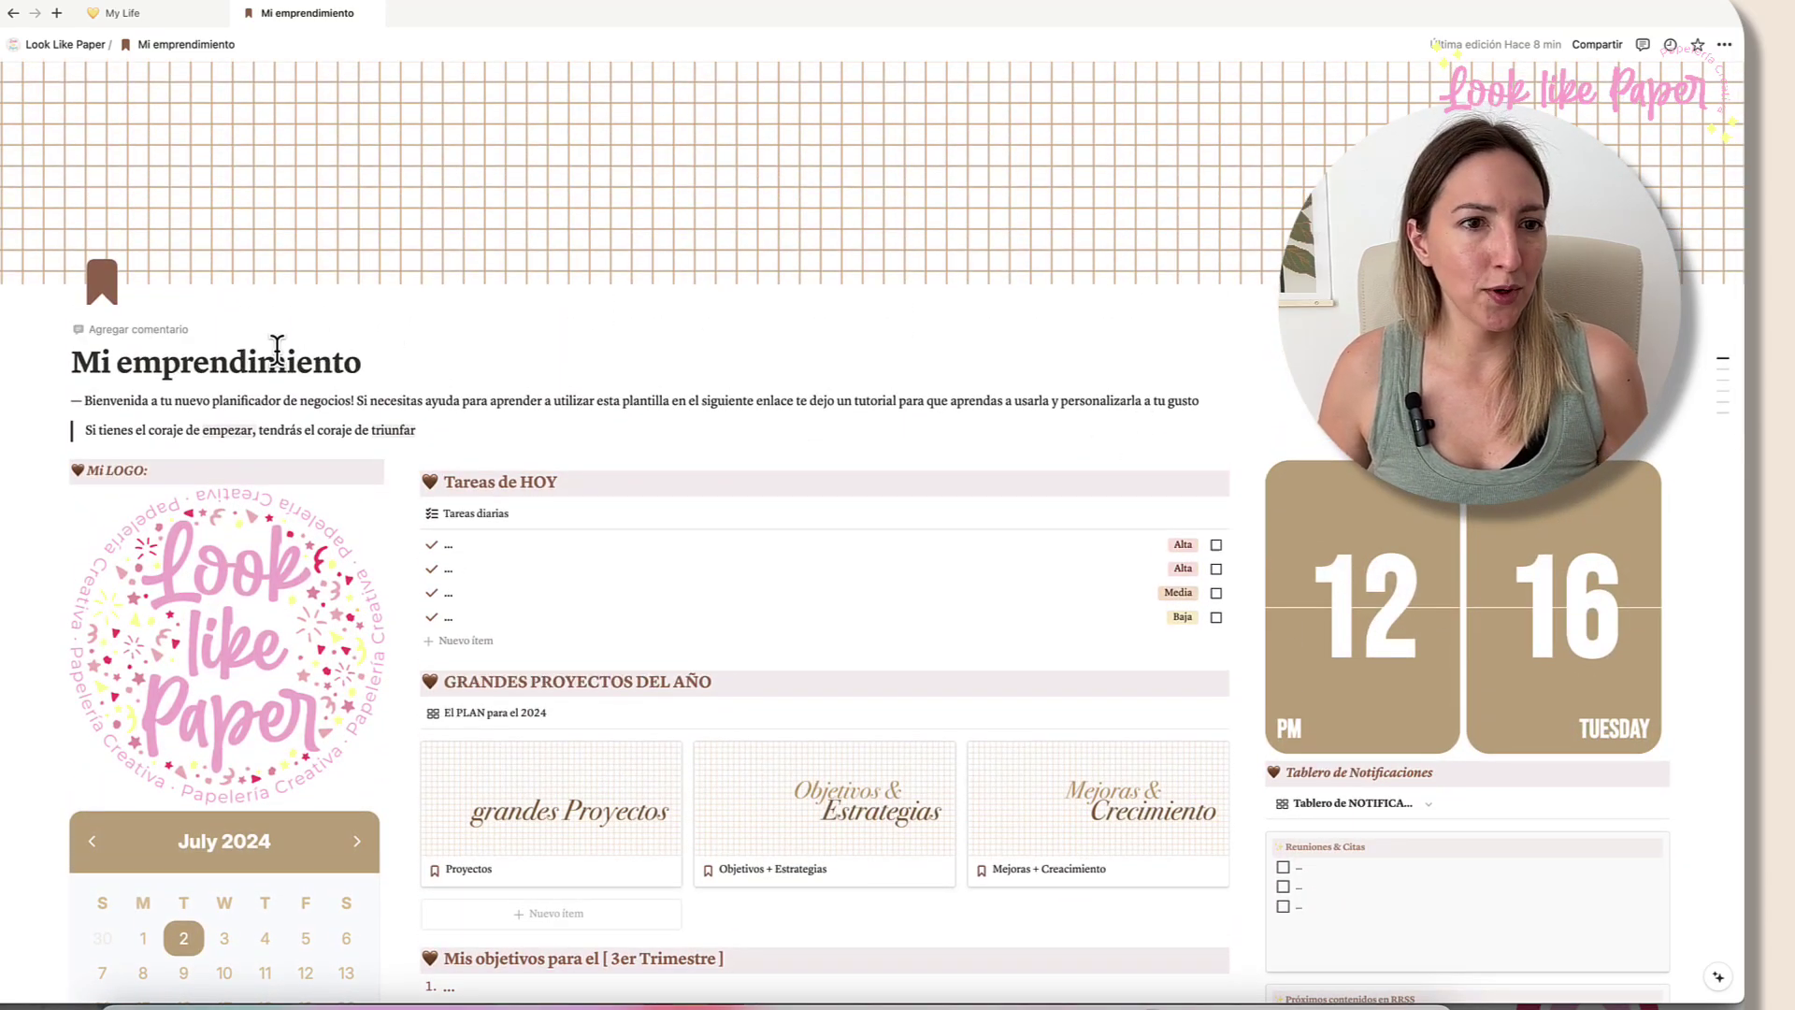
left_click_drag(77, 362, 364, 363)
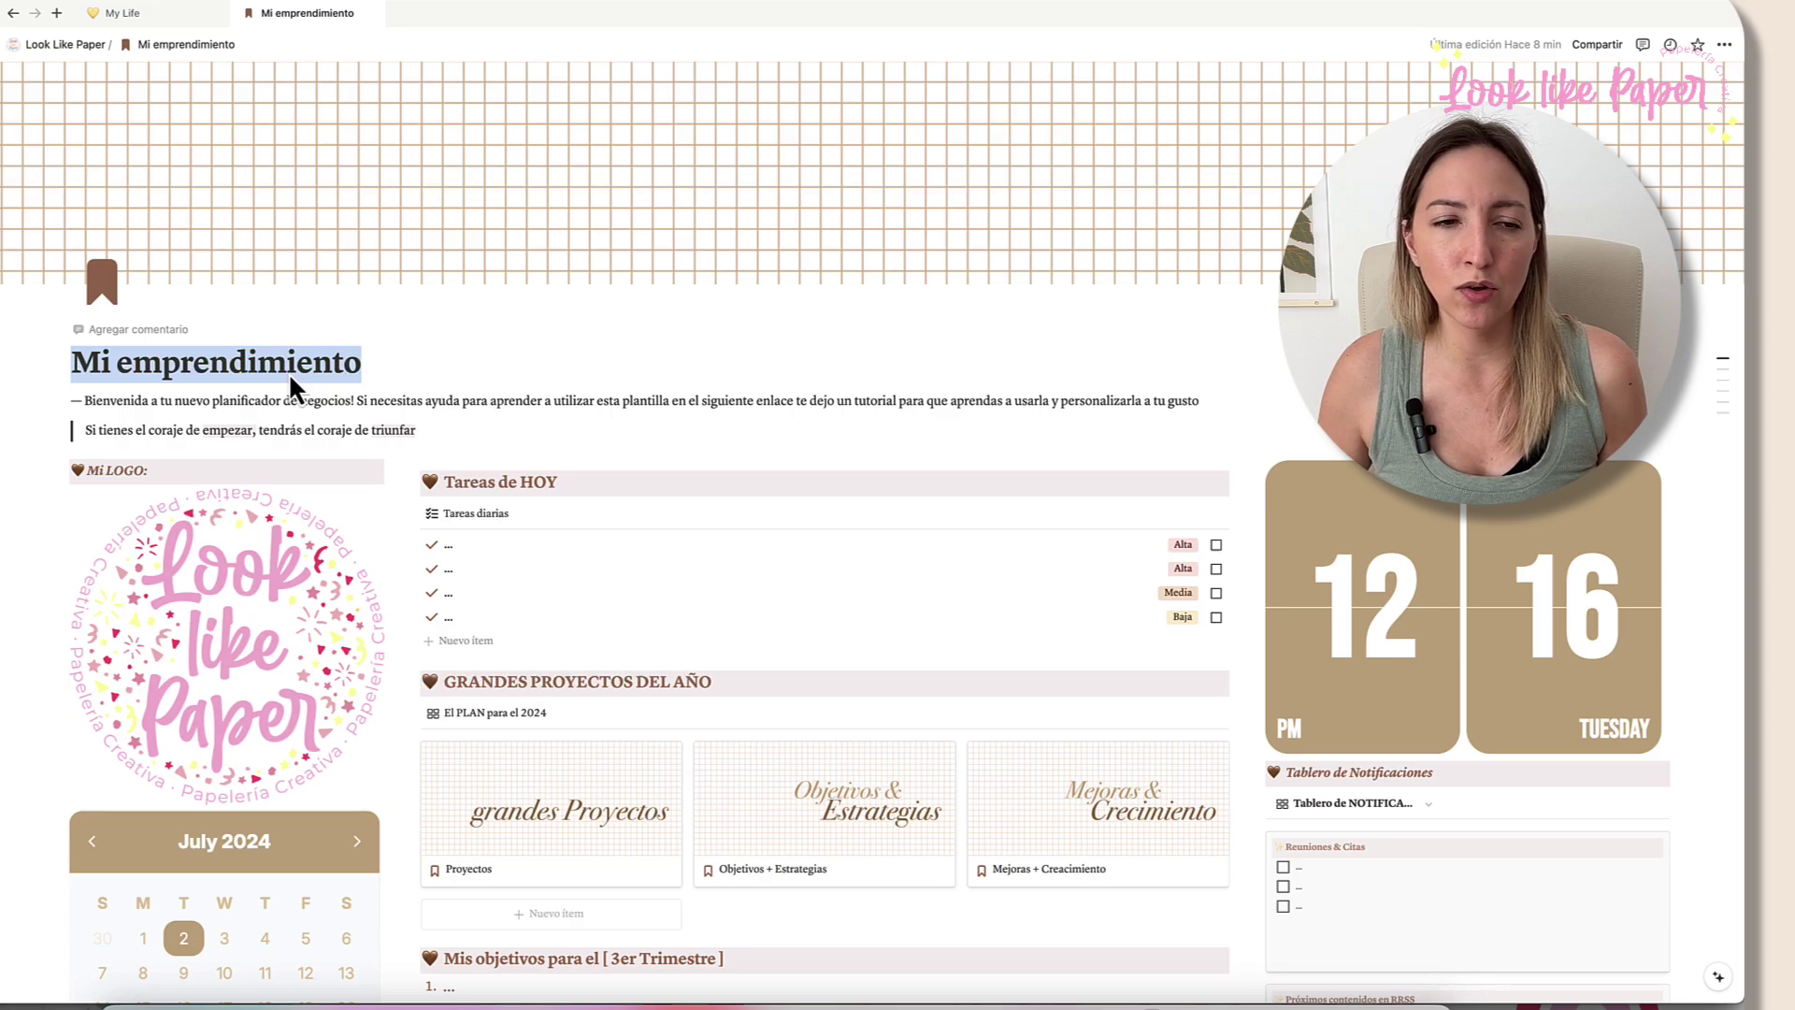
type("L")
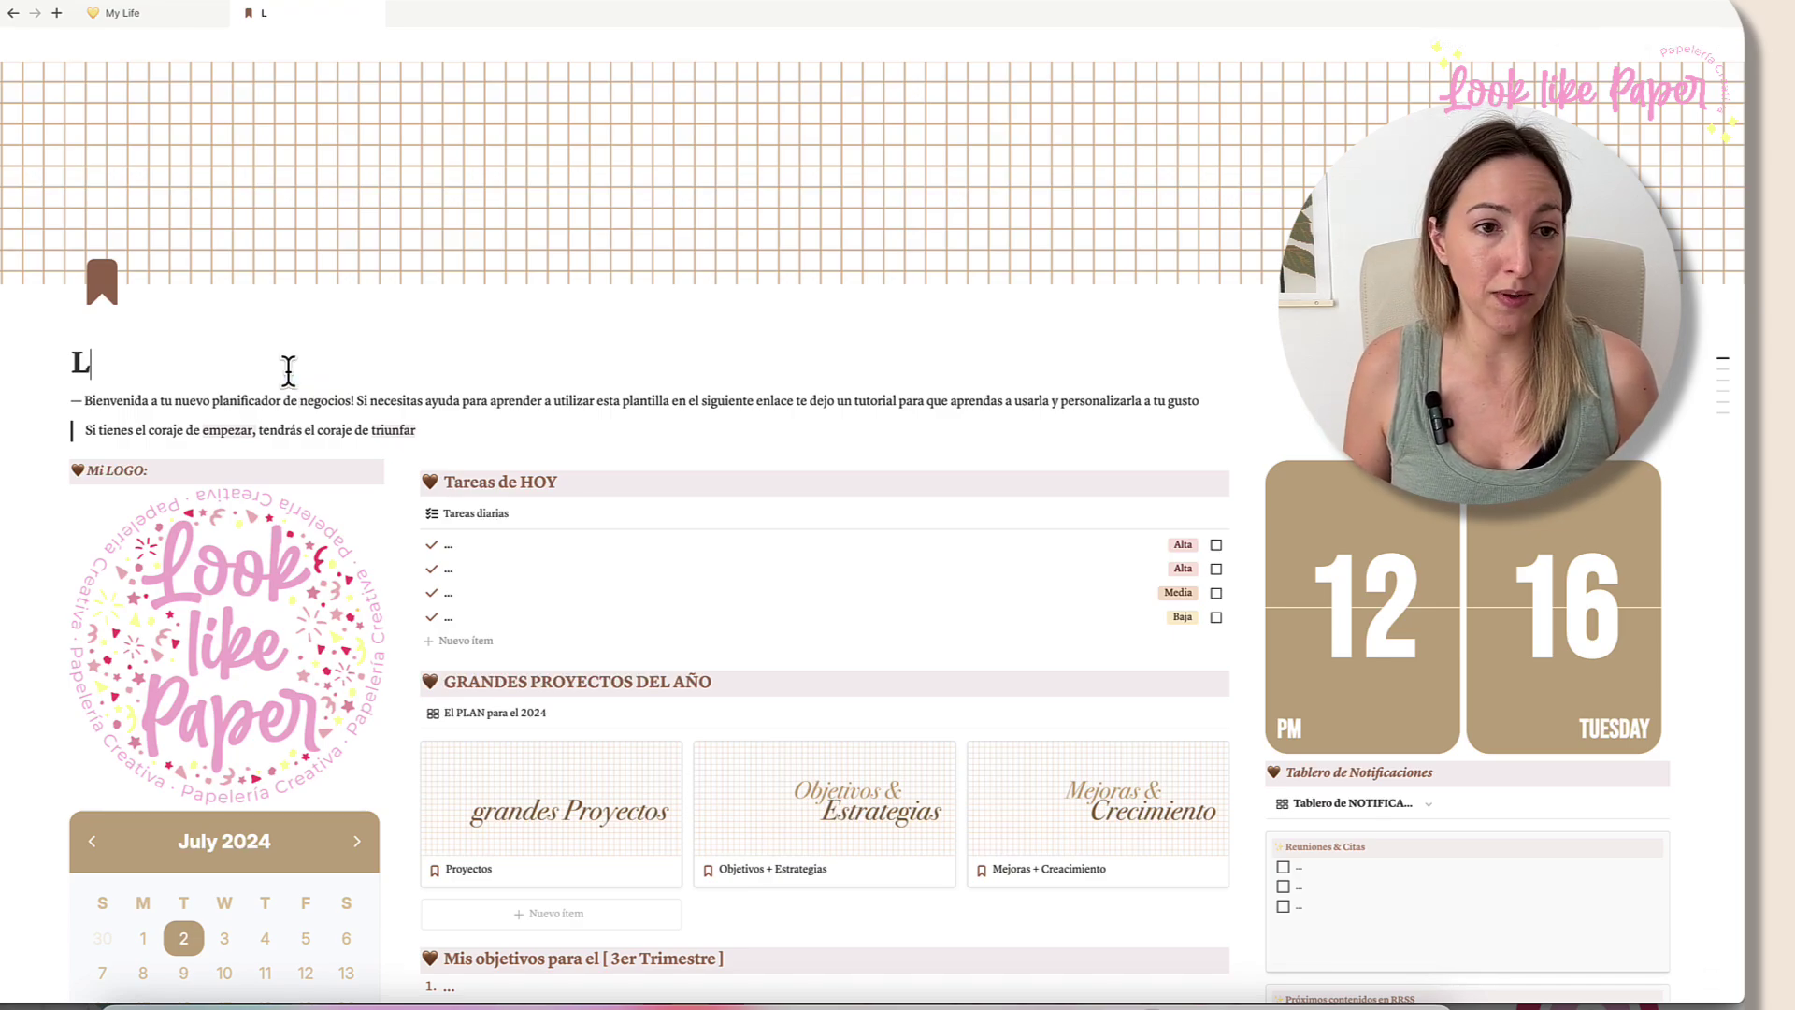
type("ook L")
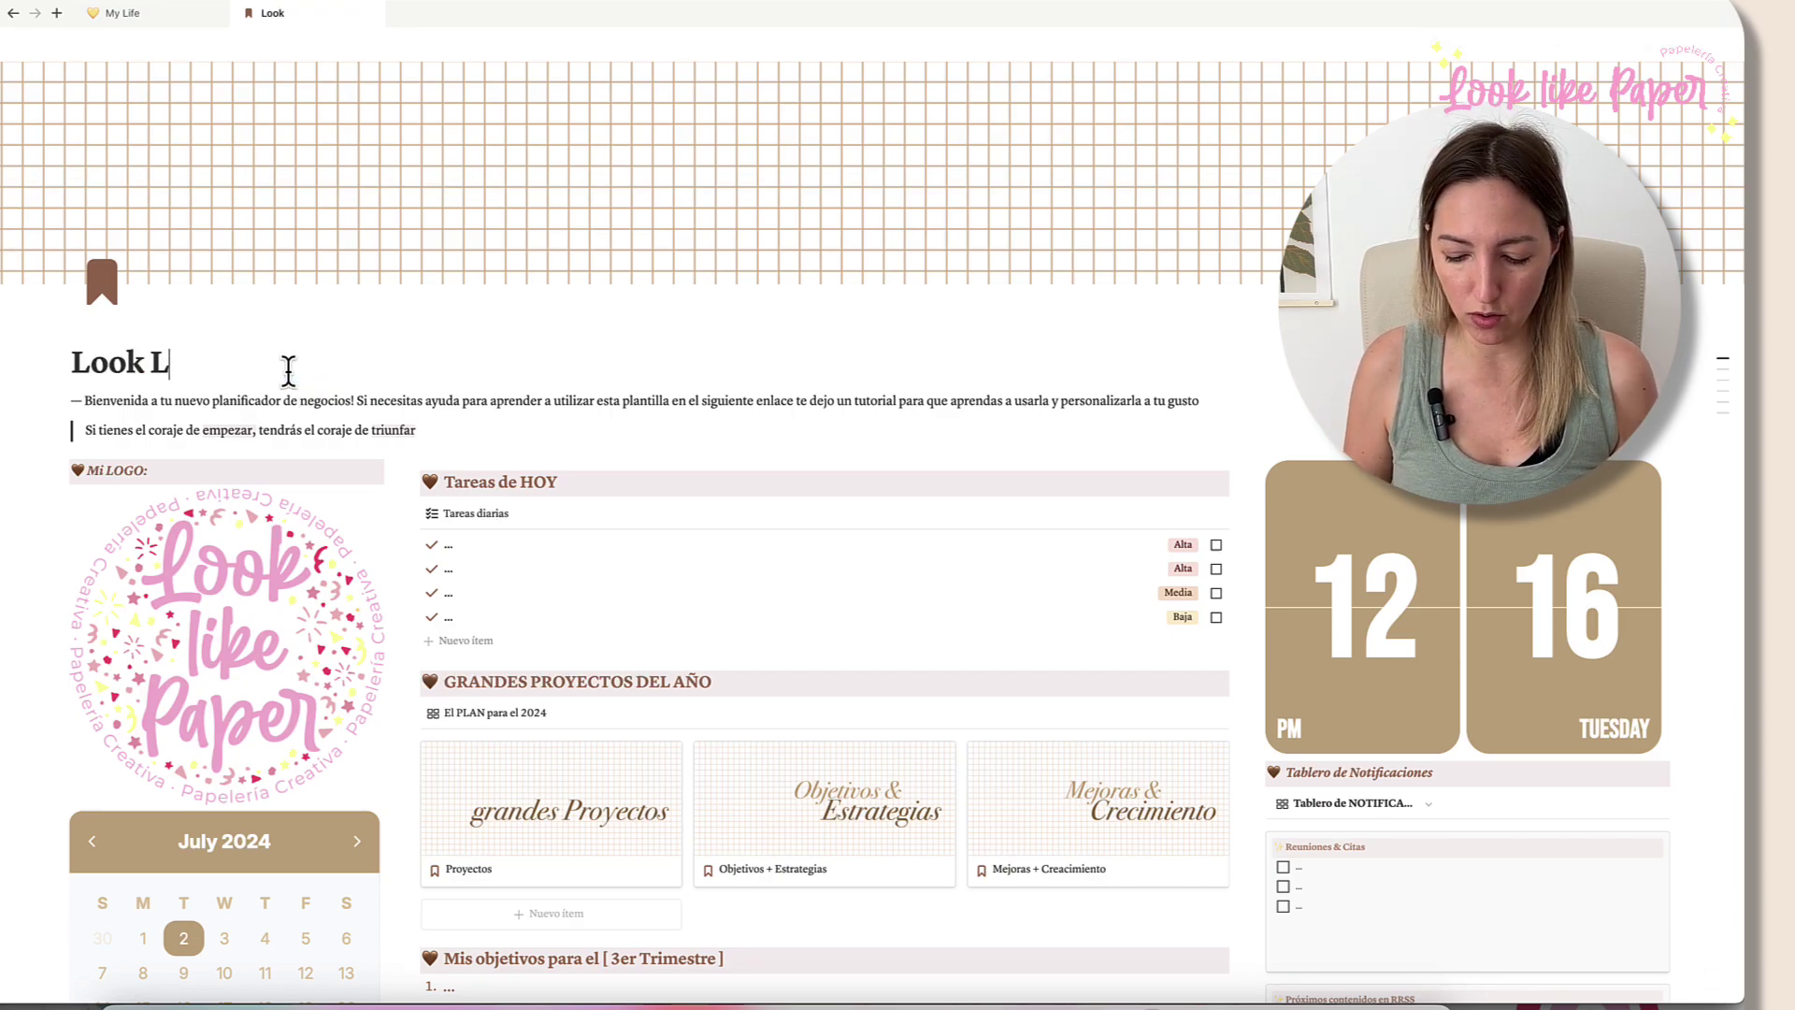
type("ike p")
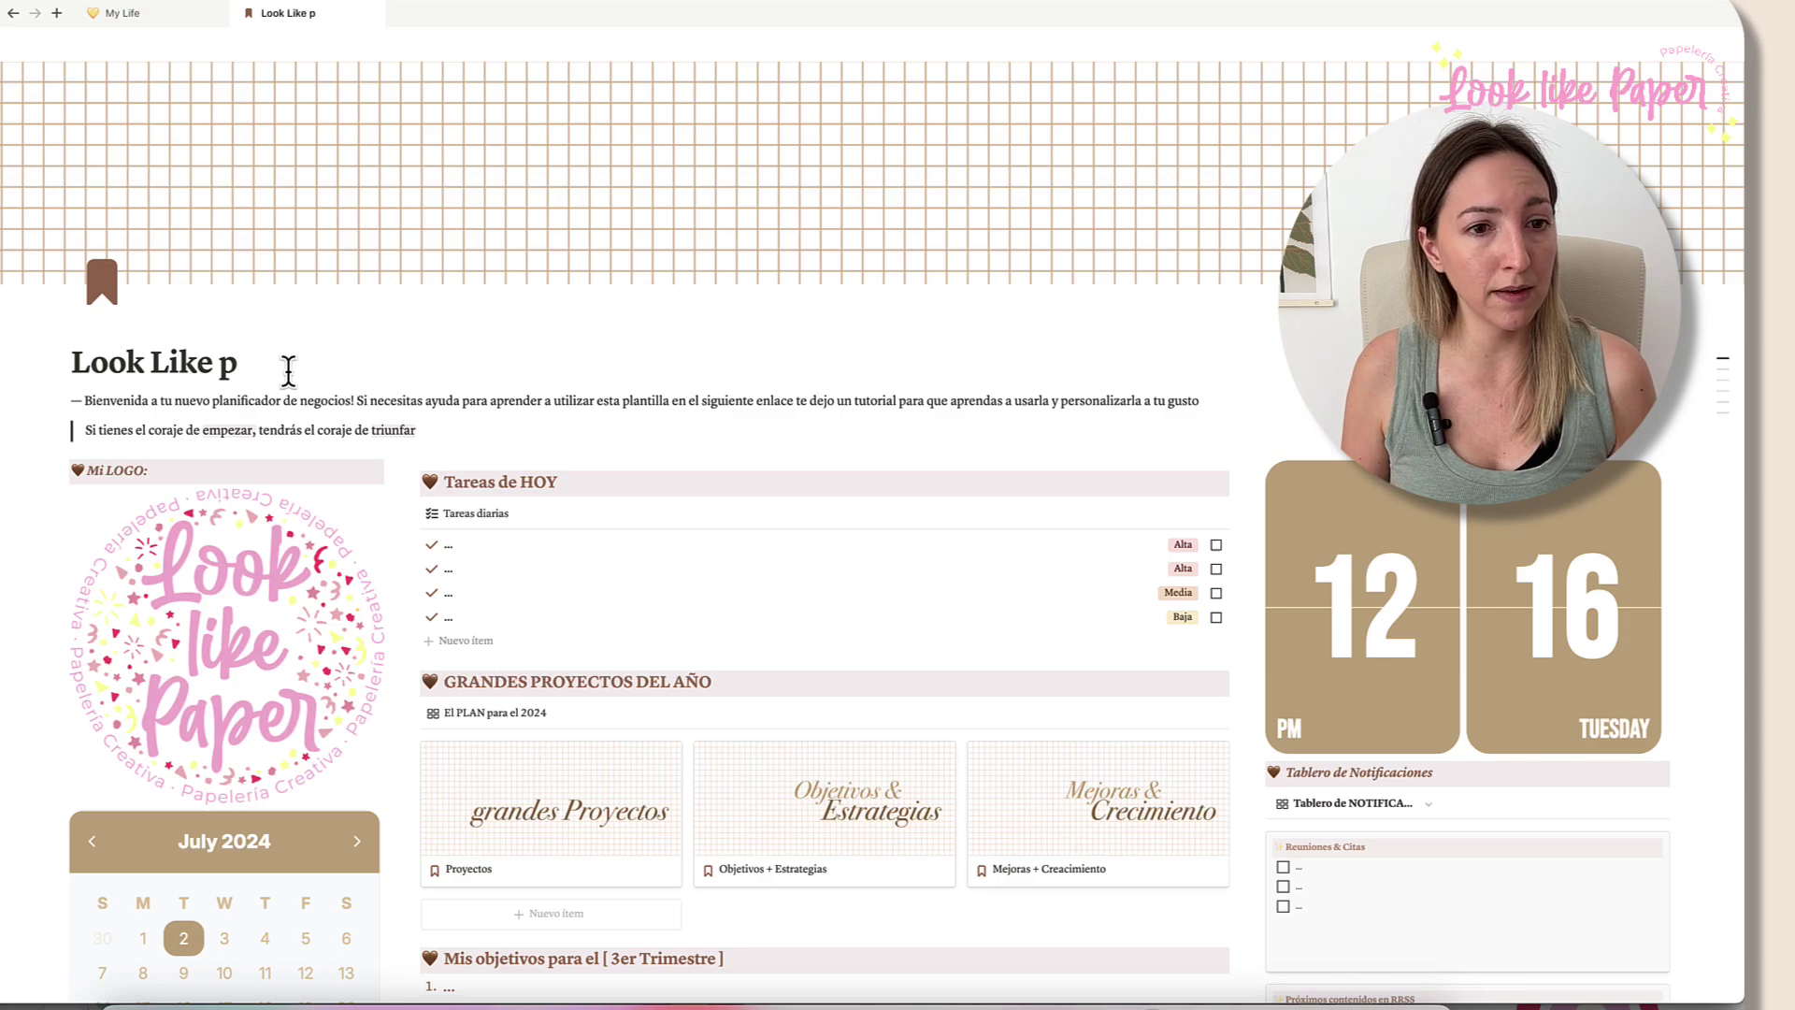
key("BackSpace")
type("Paper")
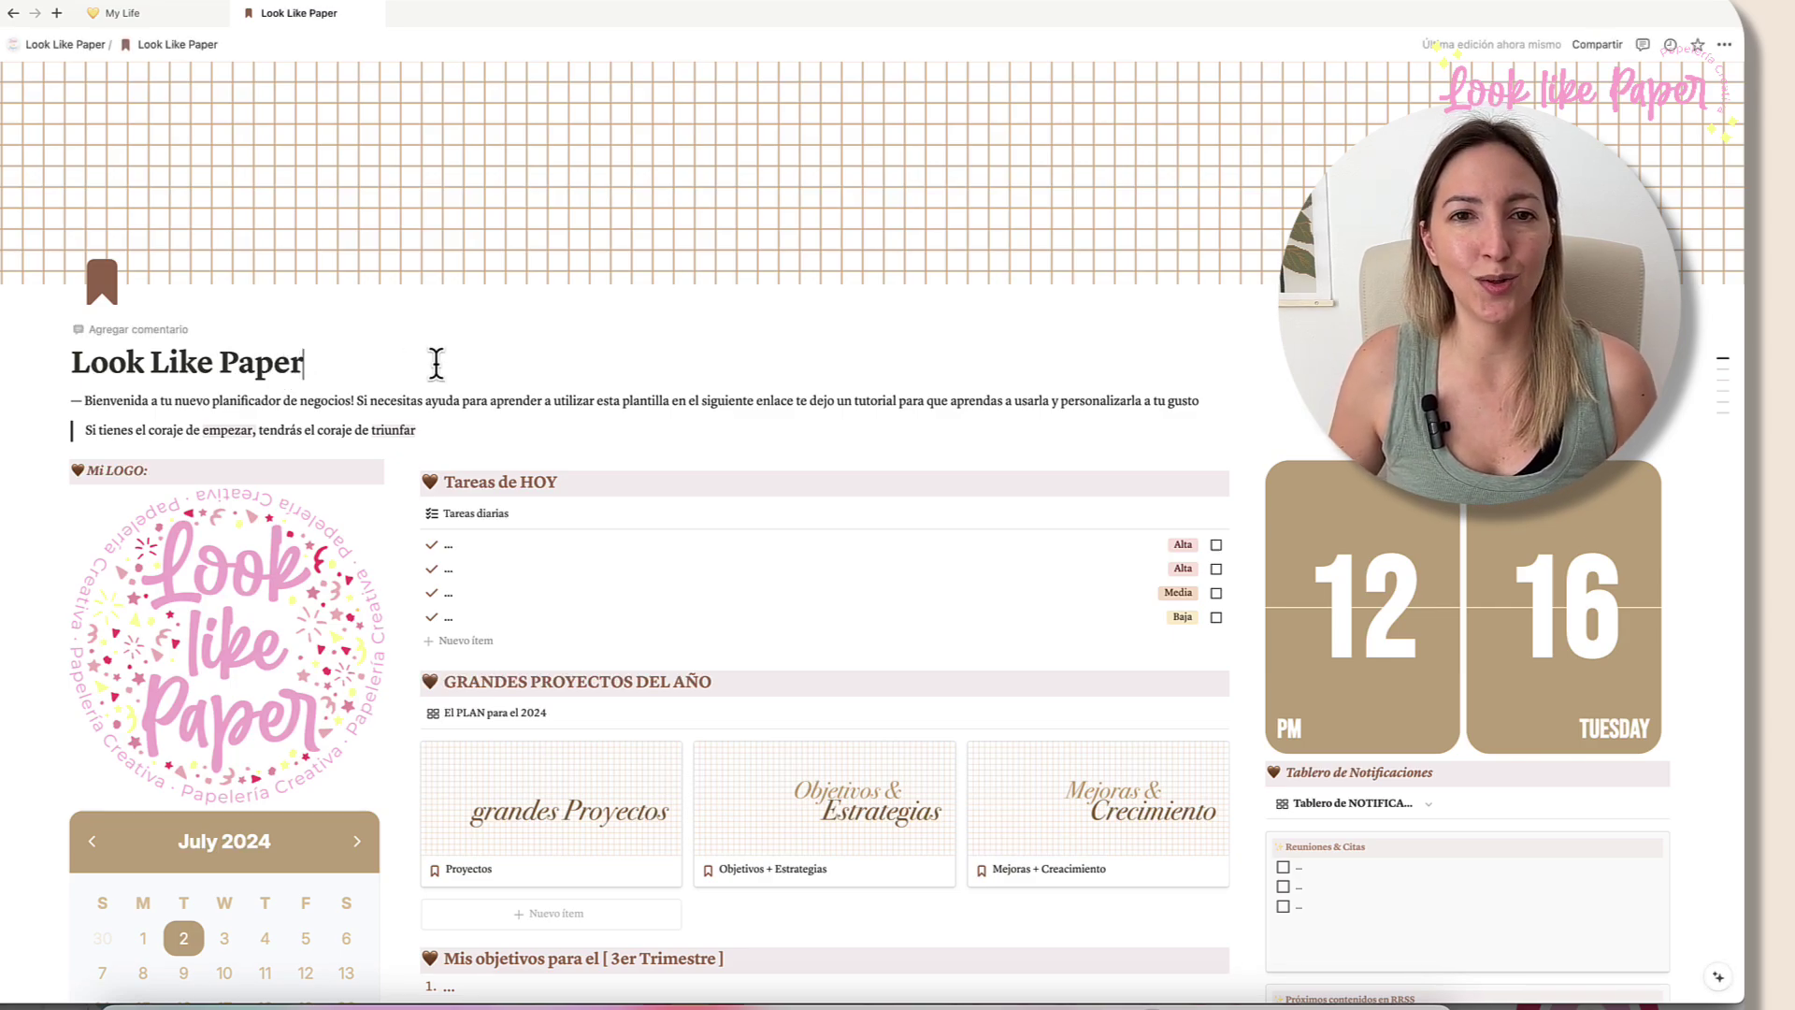
left_click_drag(318, 365, 86, 363)
left_click(578, 363)
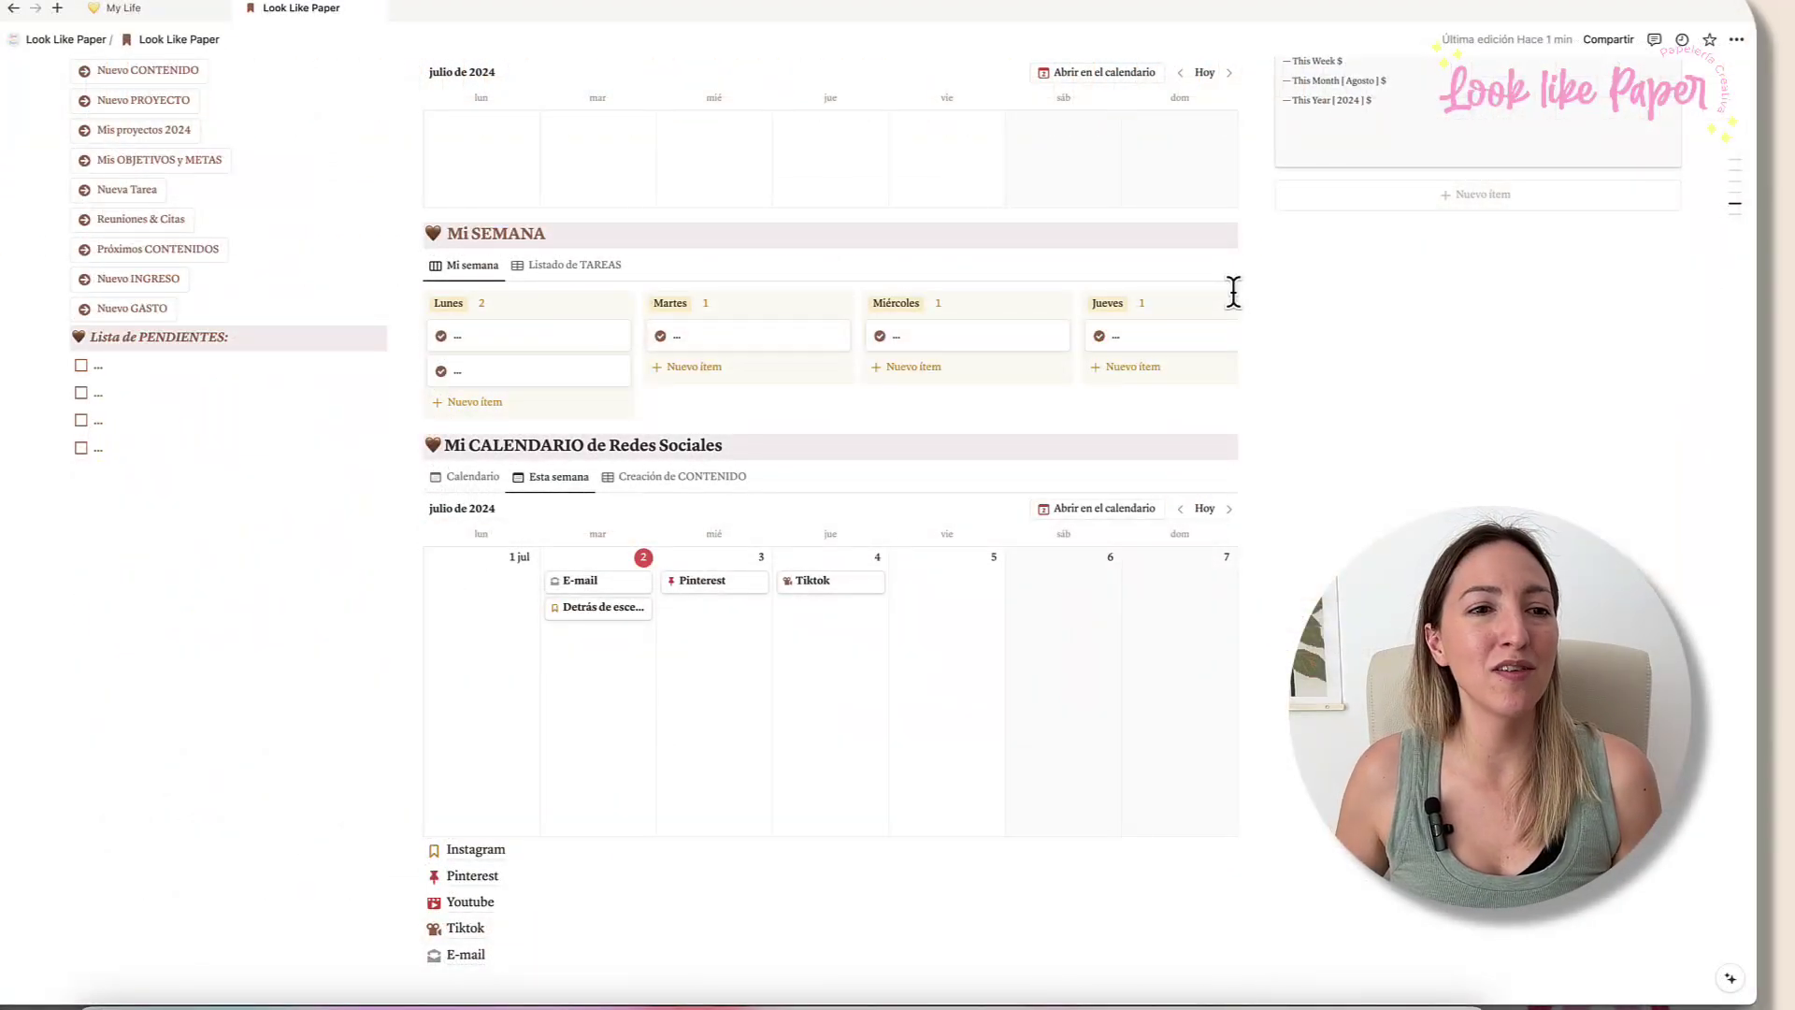
Step: Fill the first two Lista de PENDIENTES items with "Responder a X CLIENTE..." and "Publicar una historia contando..."
scroll(111, 367, "down", 1)
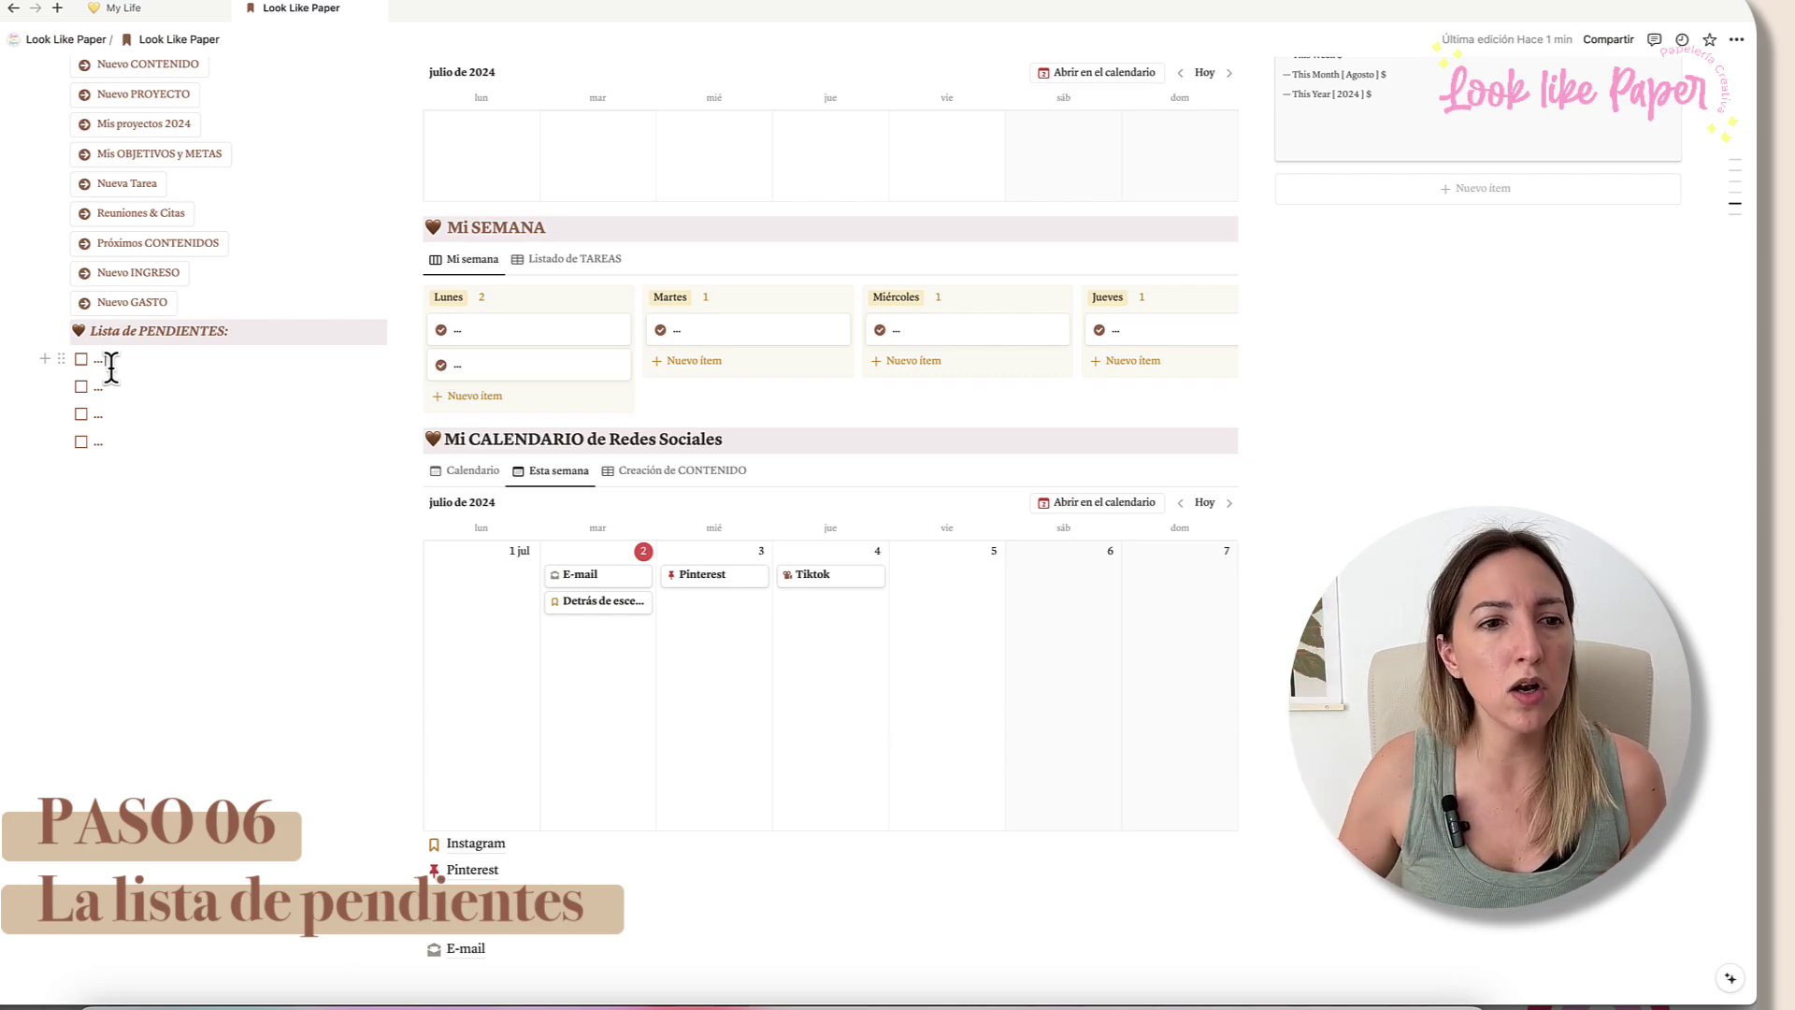
left_click(98, 363)
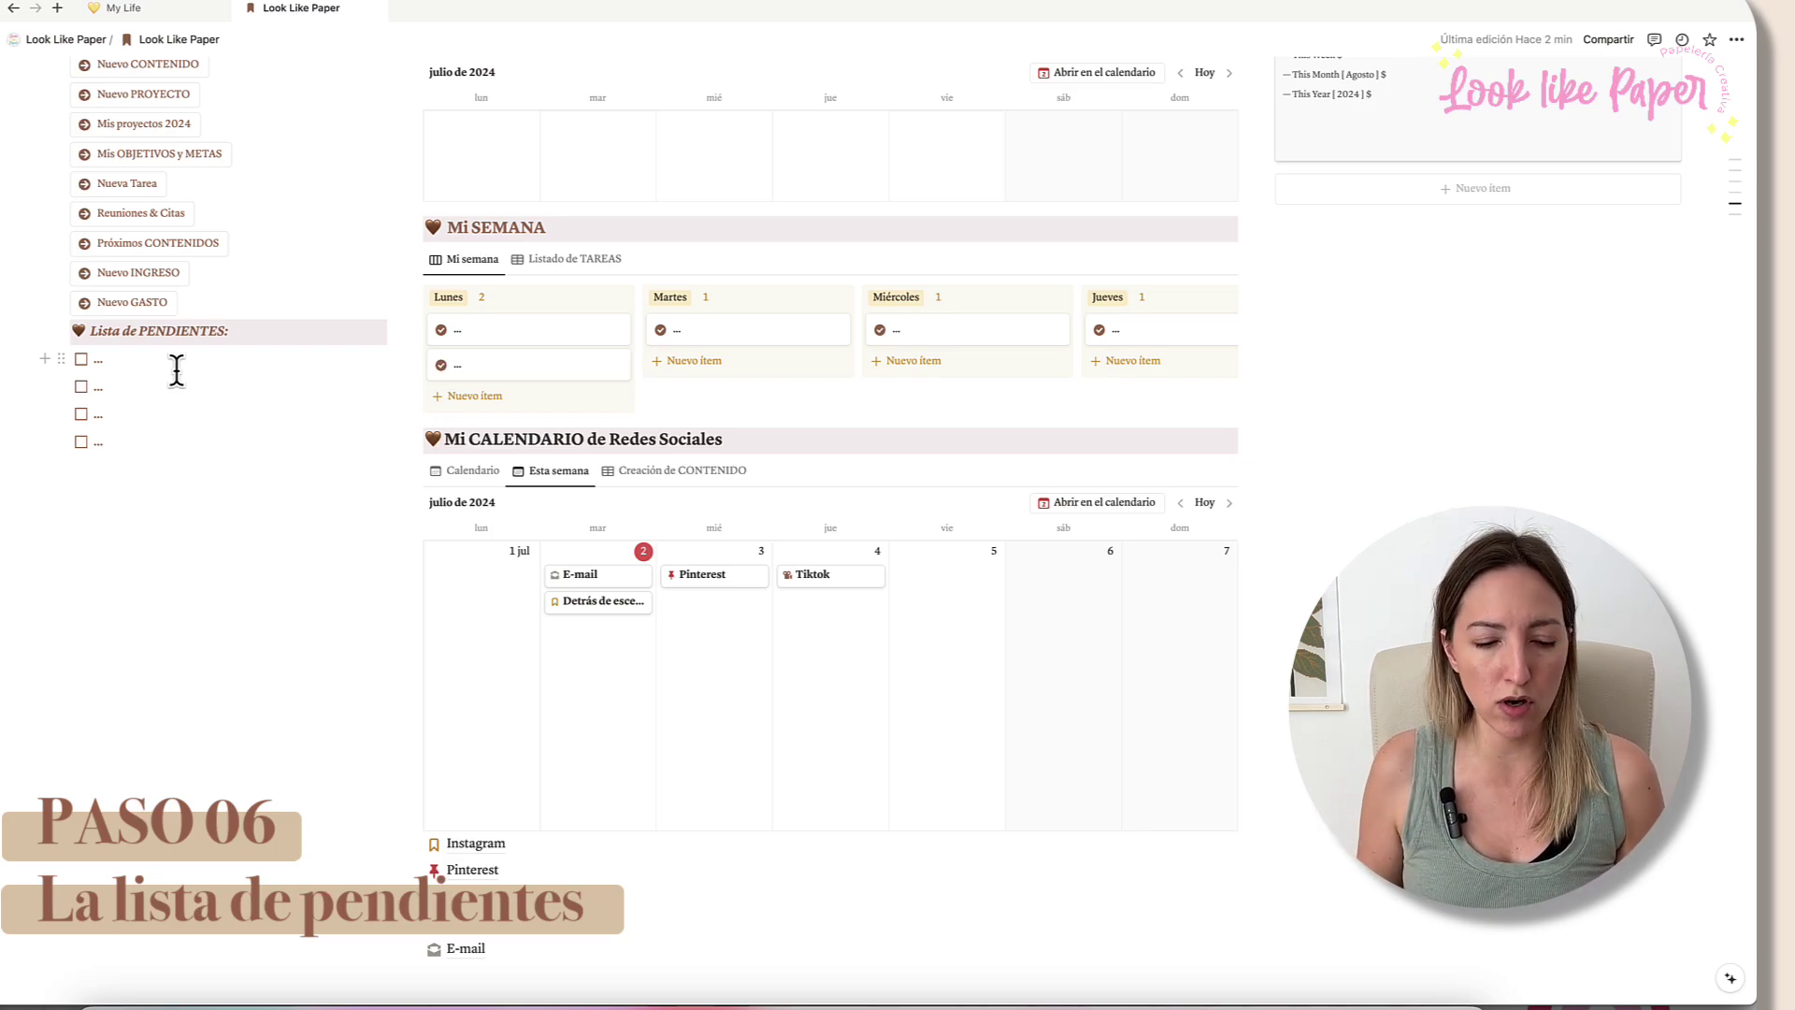
type("Responder")
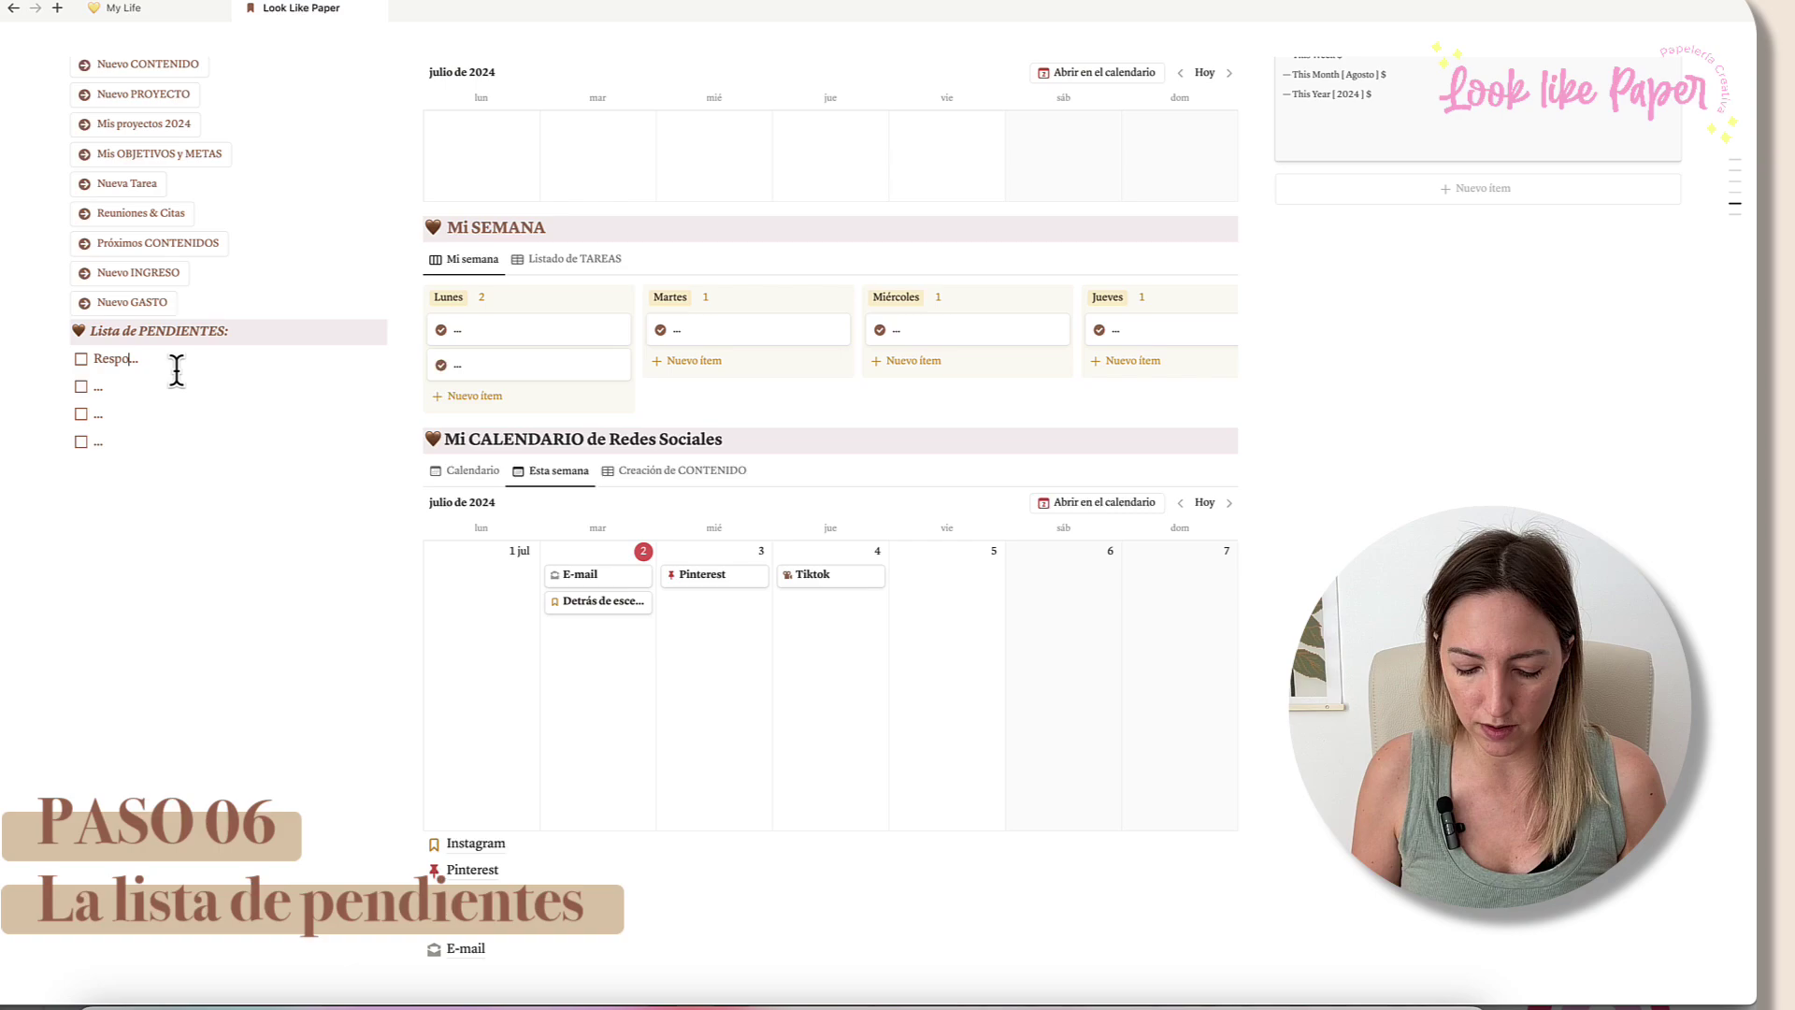
type(" a")
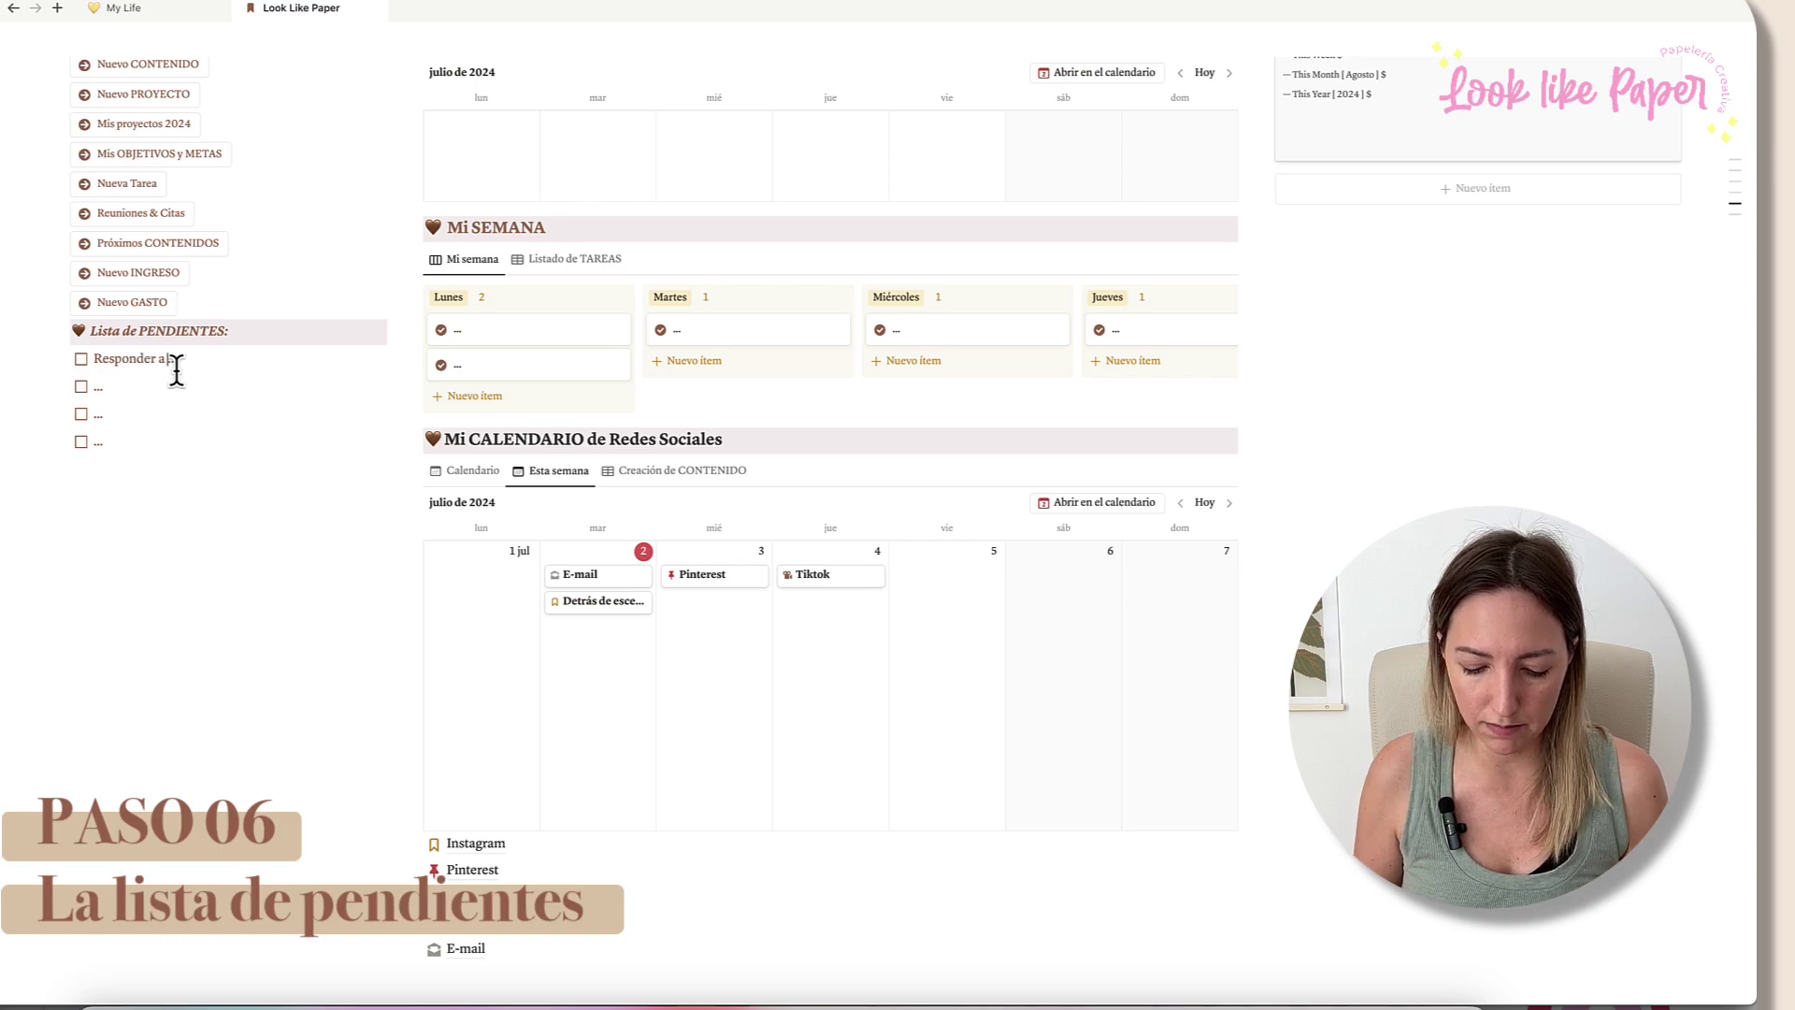
type(" CLIENTE...")
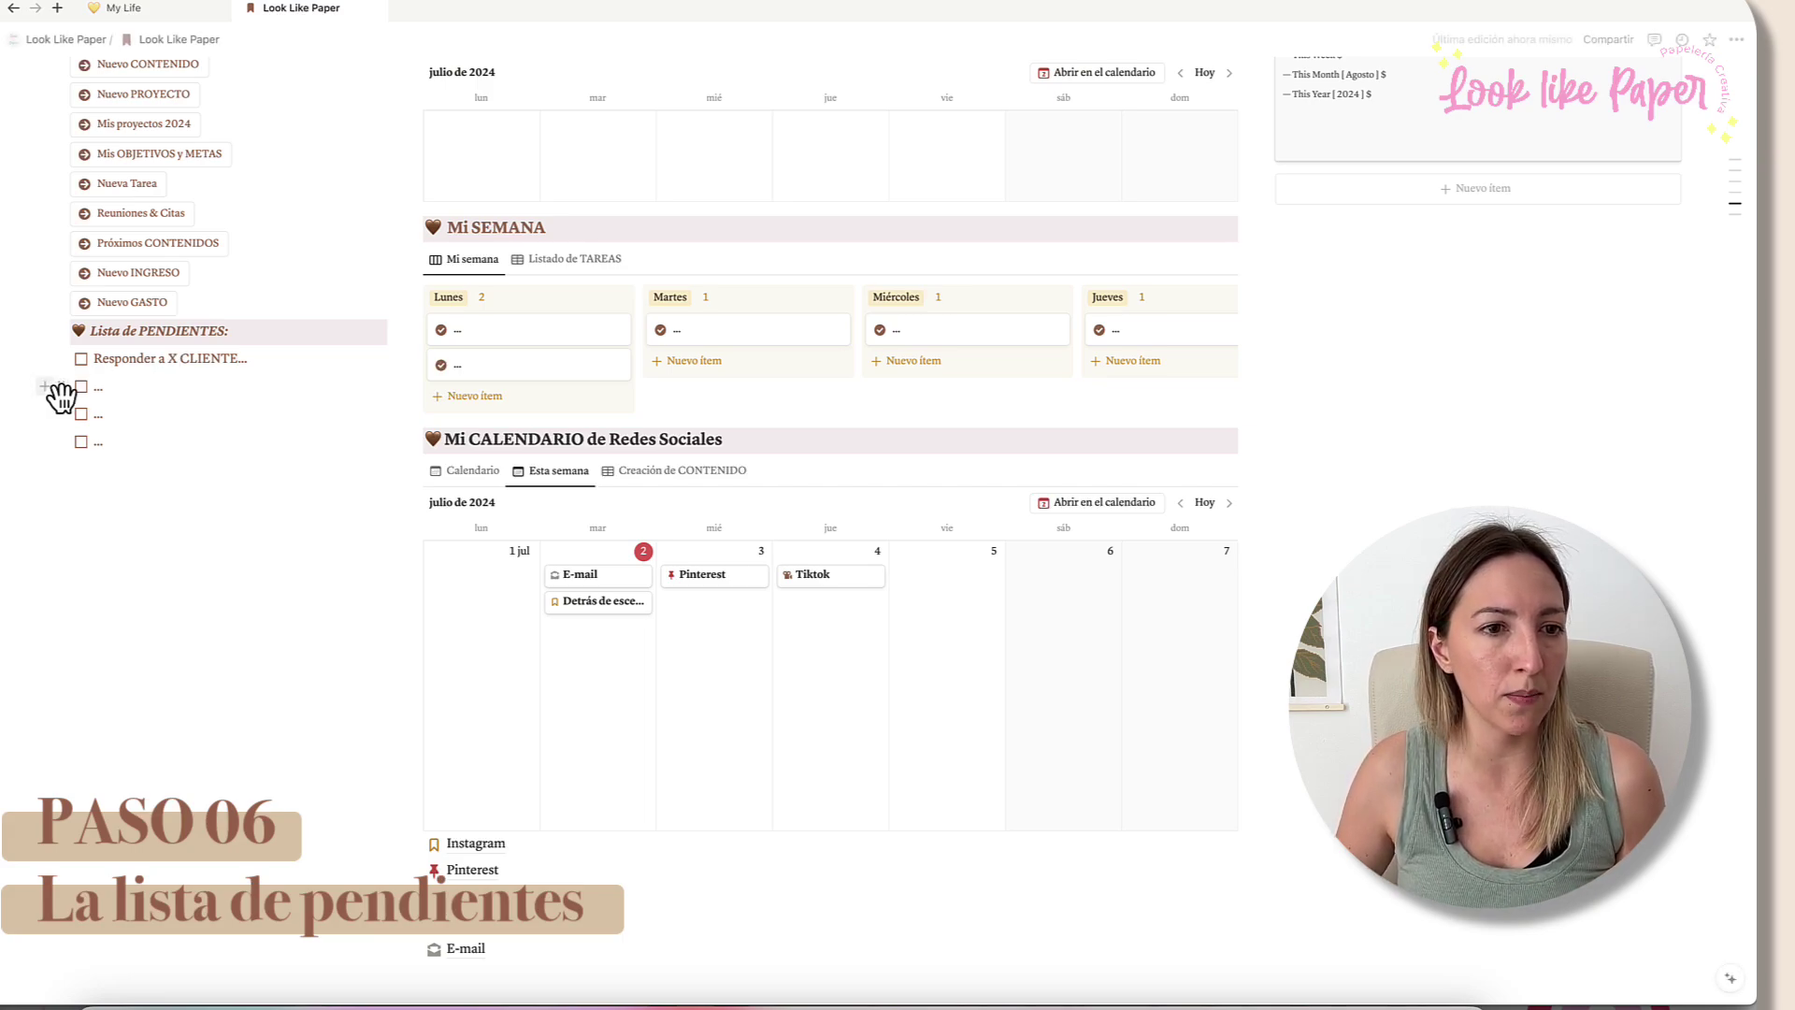
left_click(110, 396)
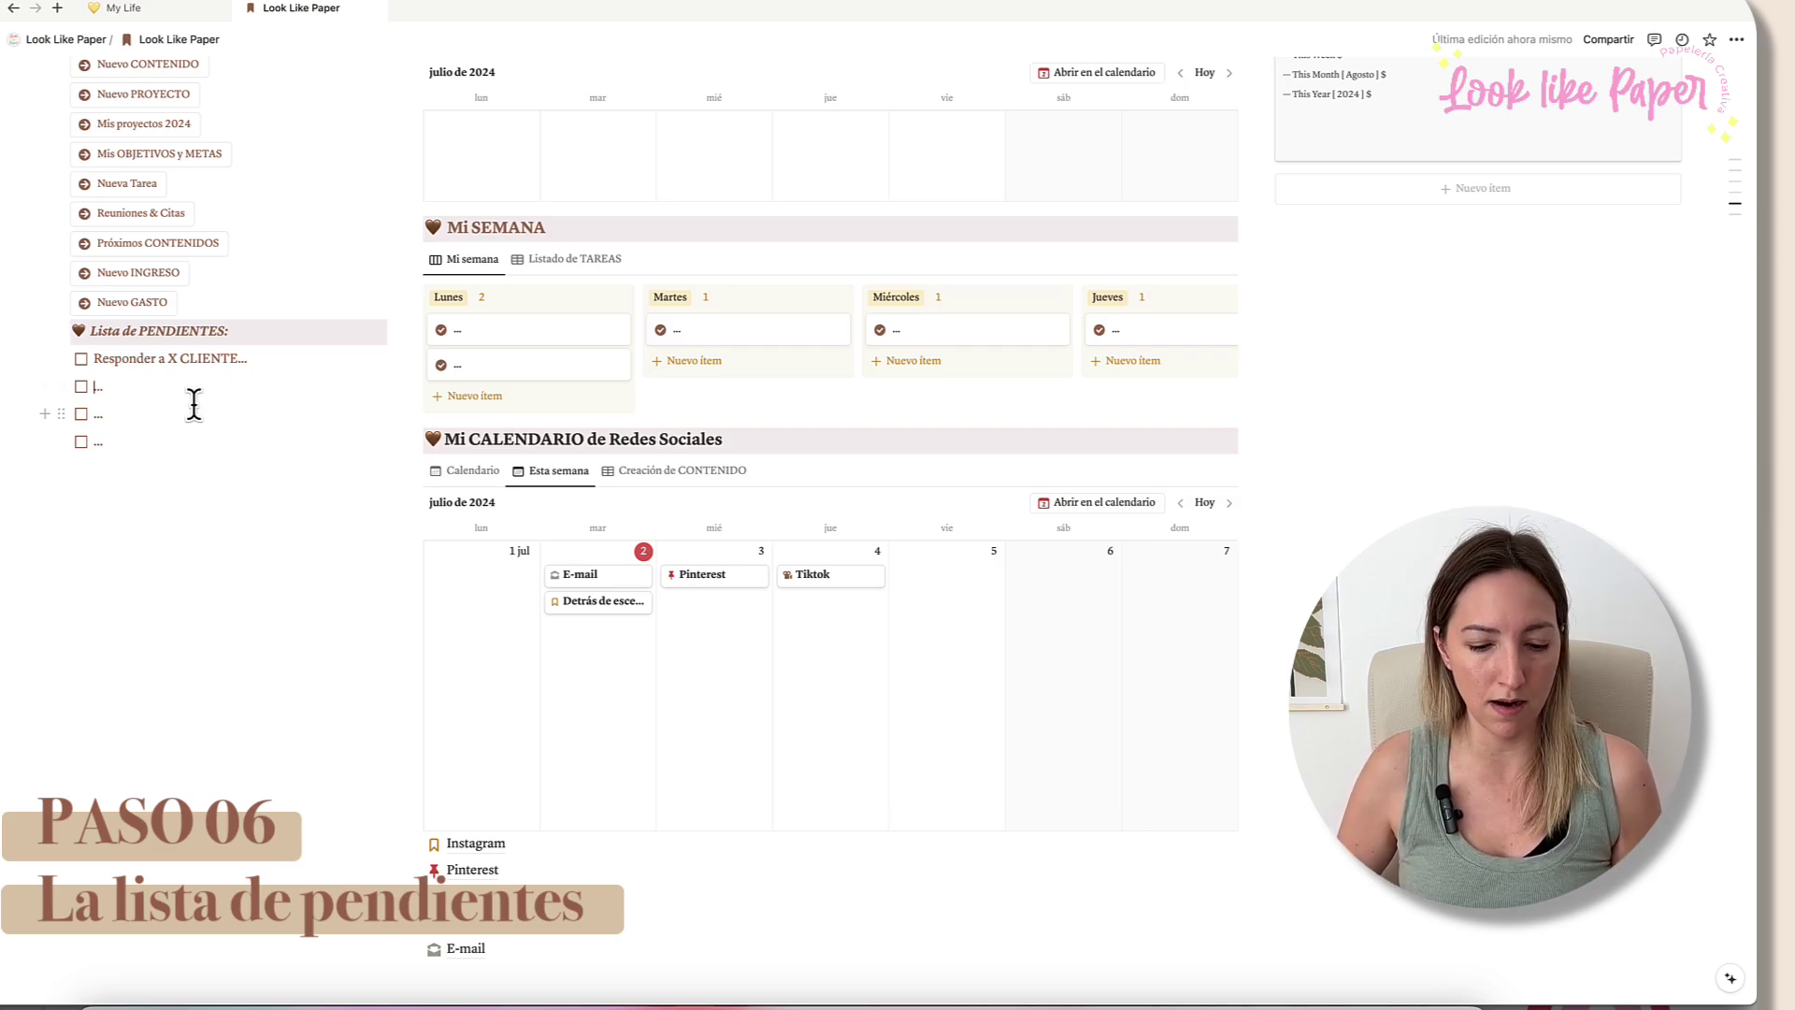
type("Publ")
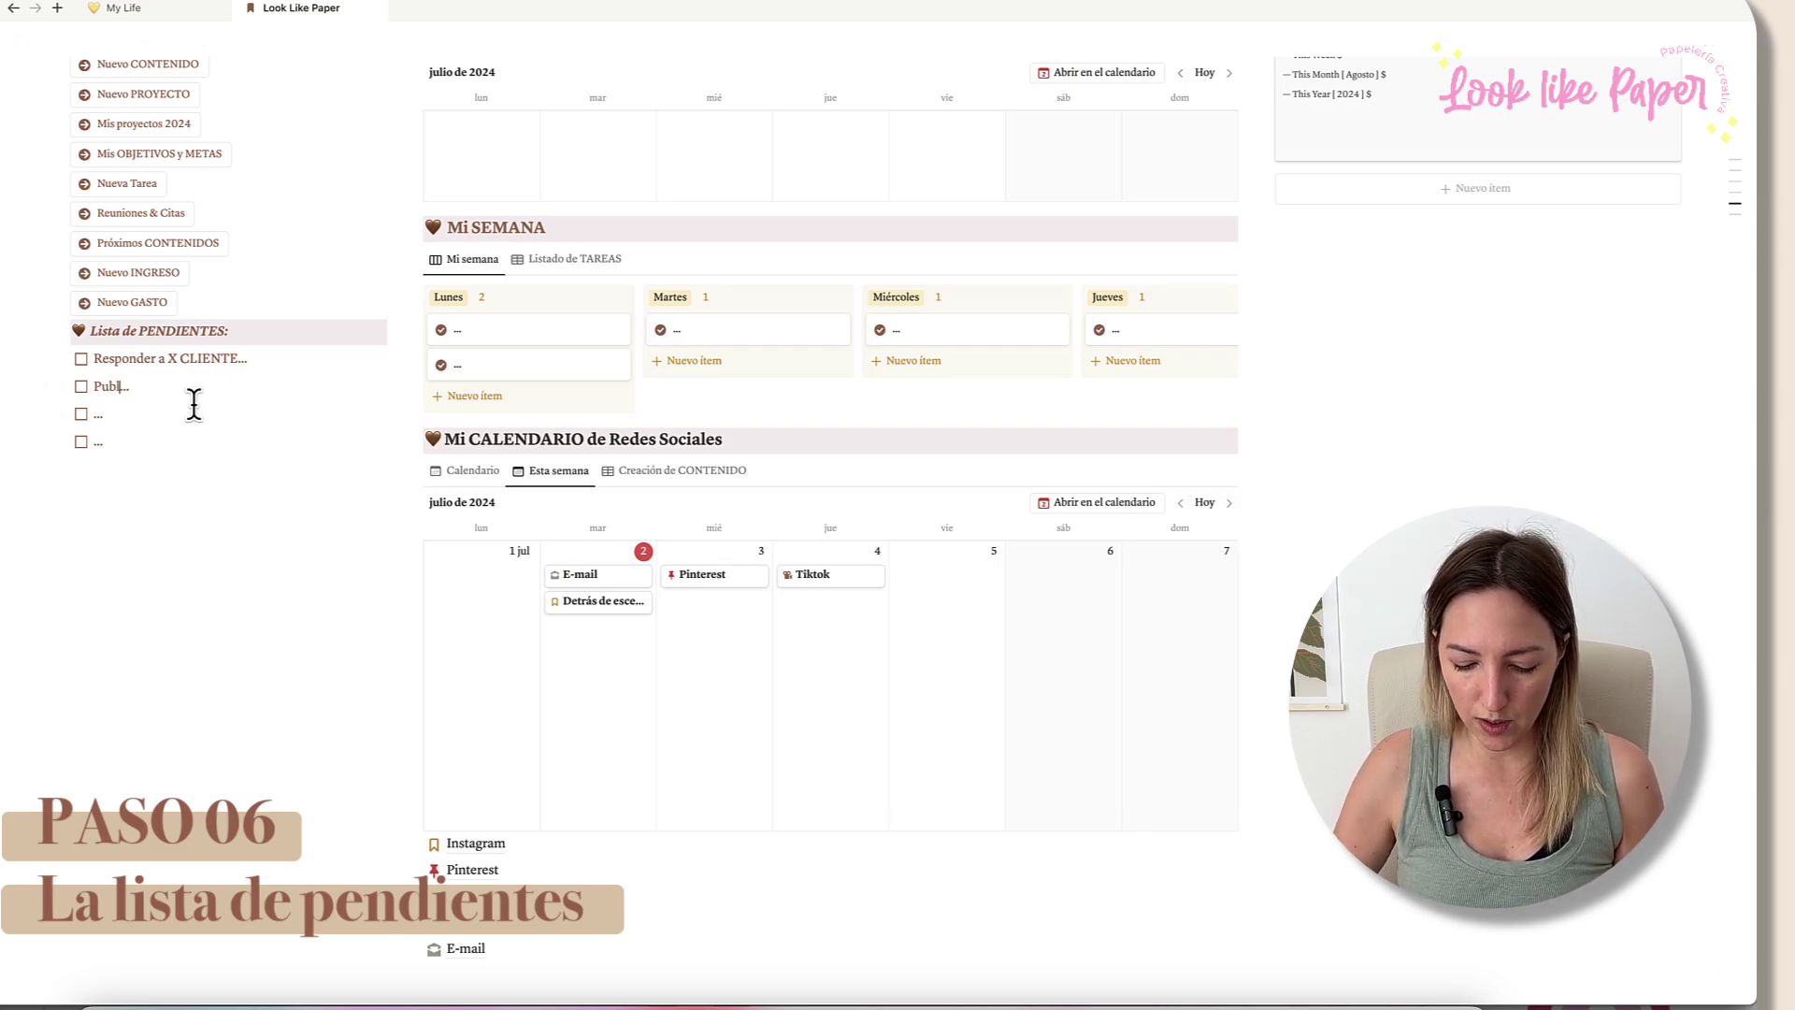
type("icar una hist")
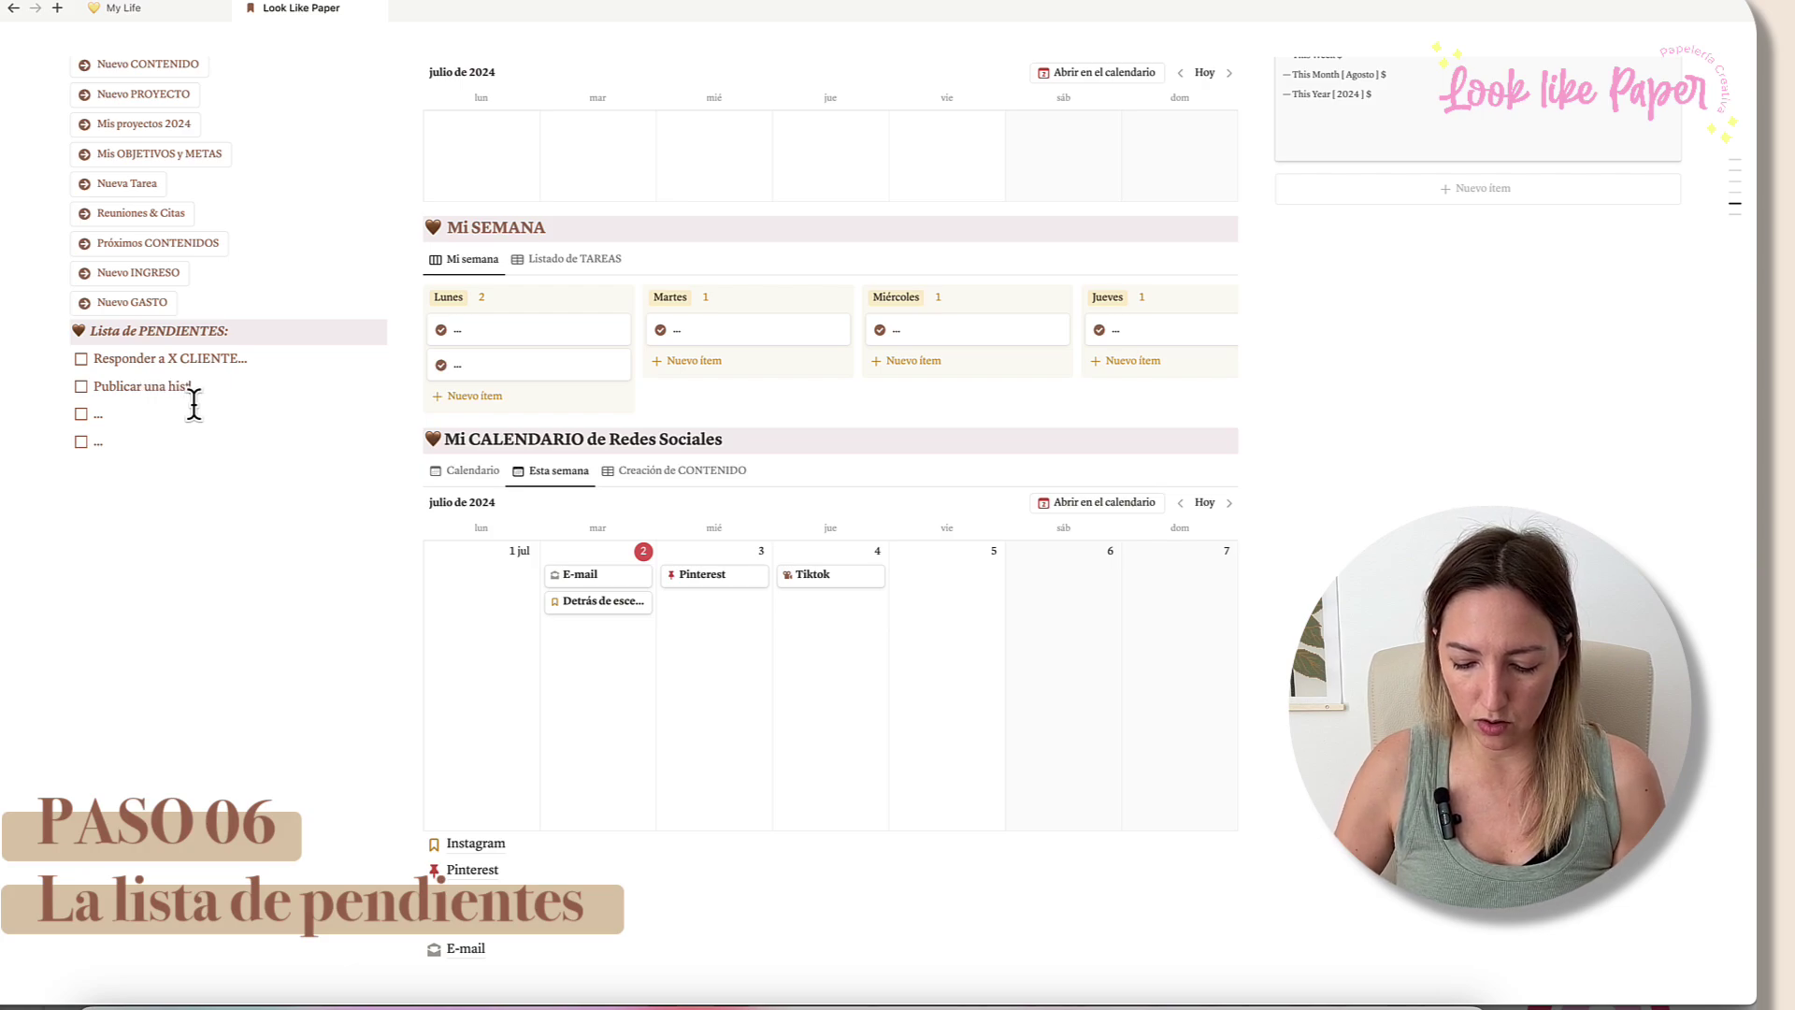
type("oria contando...")
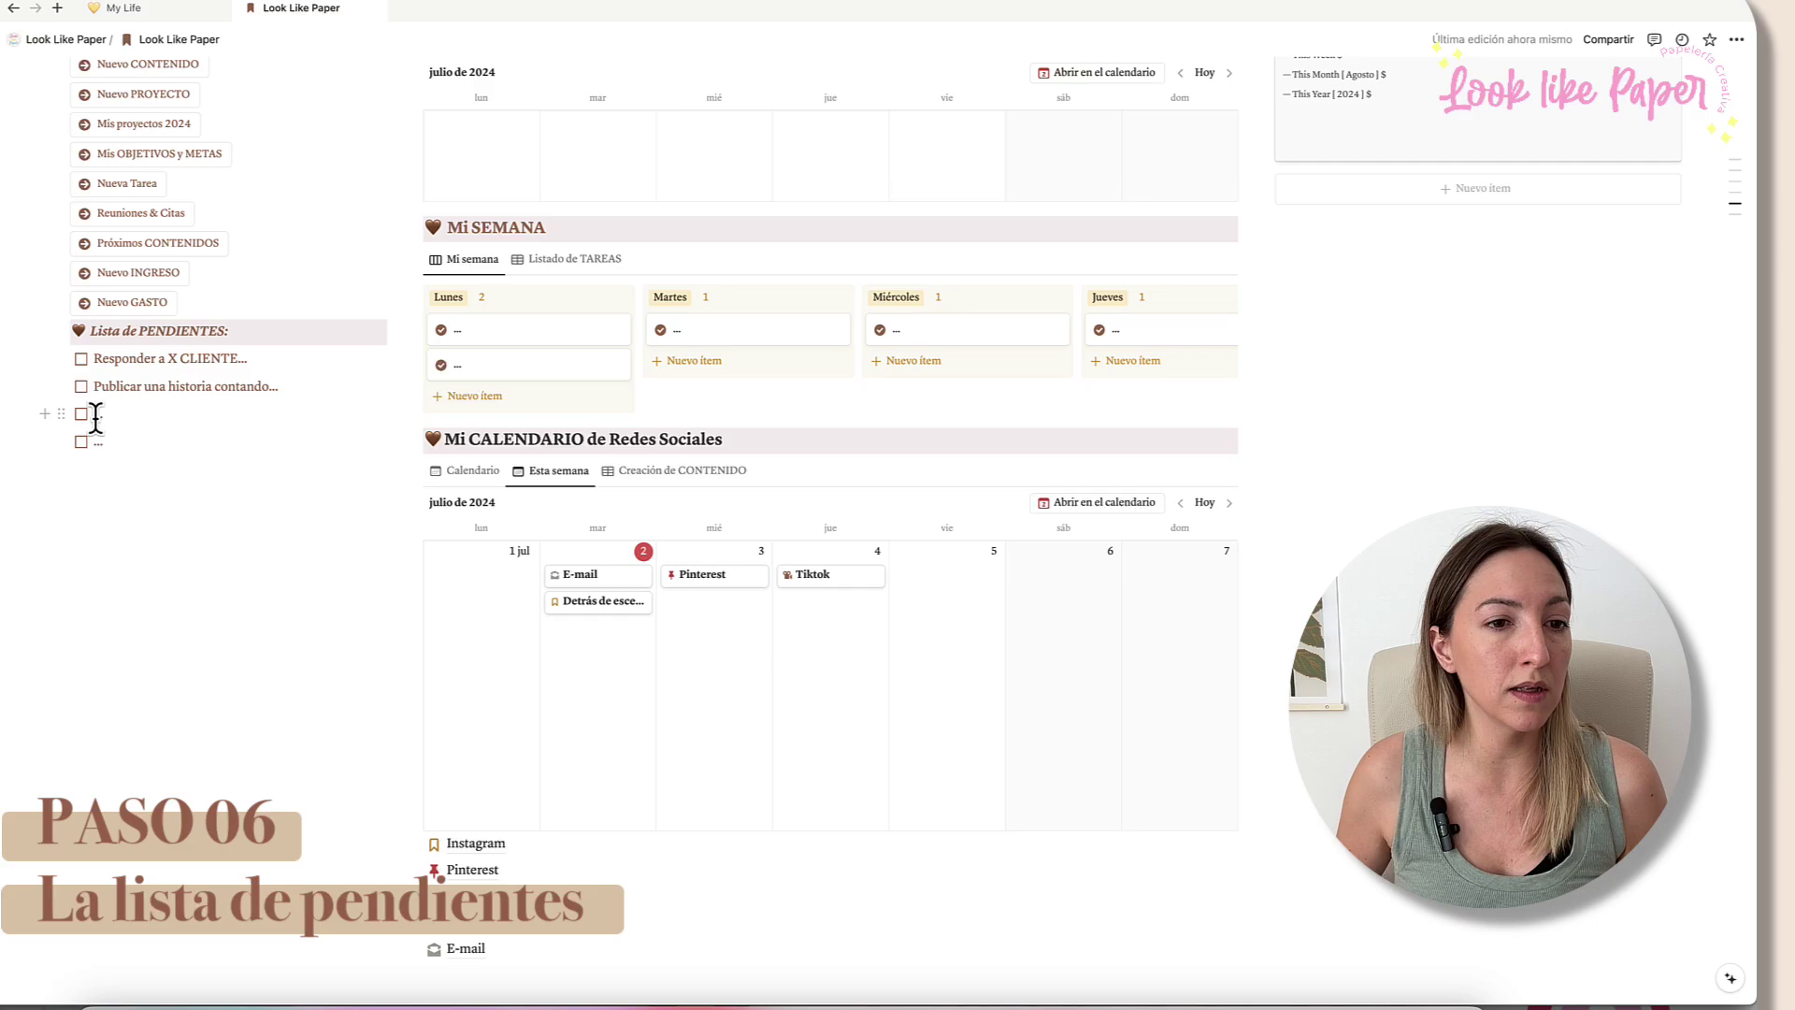
Step: Fill the last two Lista de PENDIENTES items with "Pagar la factura de HOSTING..." and "Comprar materiales..."
left_click(162, 418)
type("Pagar la fac")
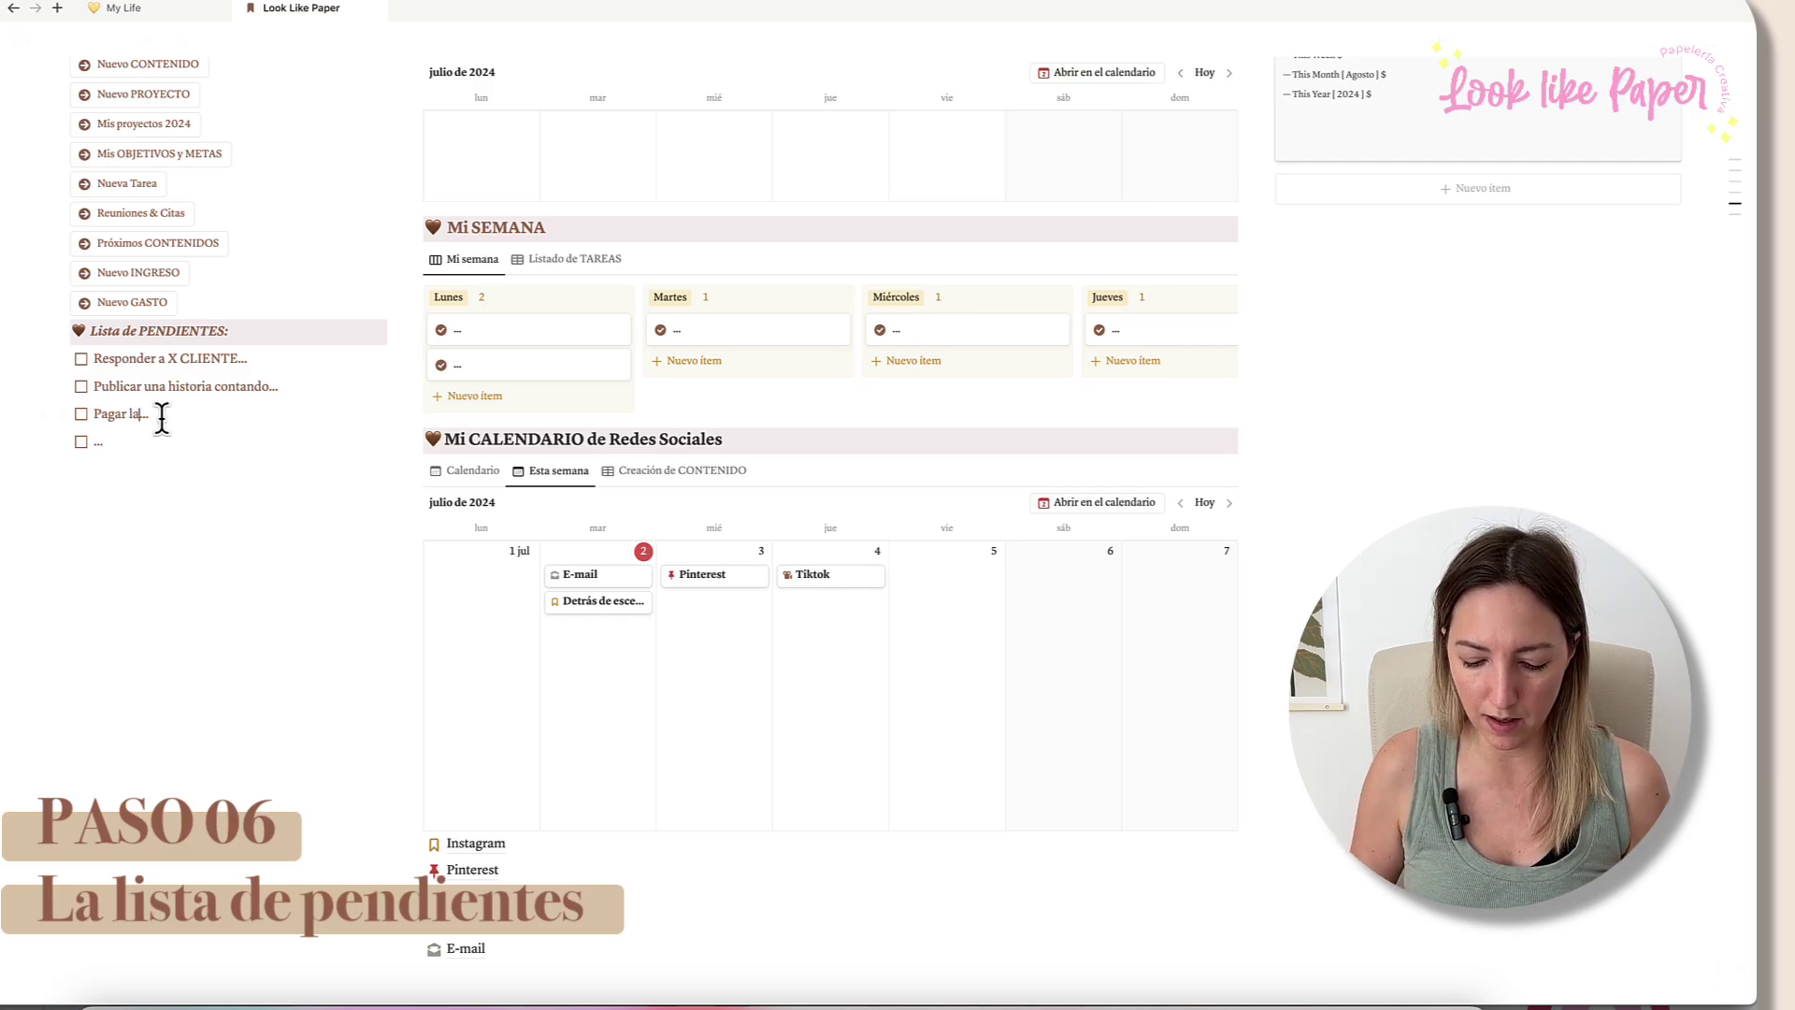
type("tura de...")
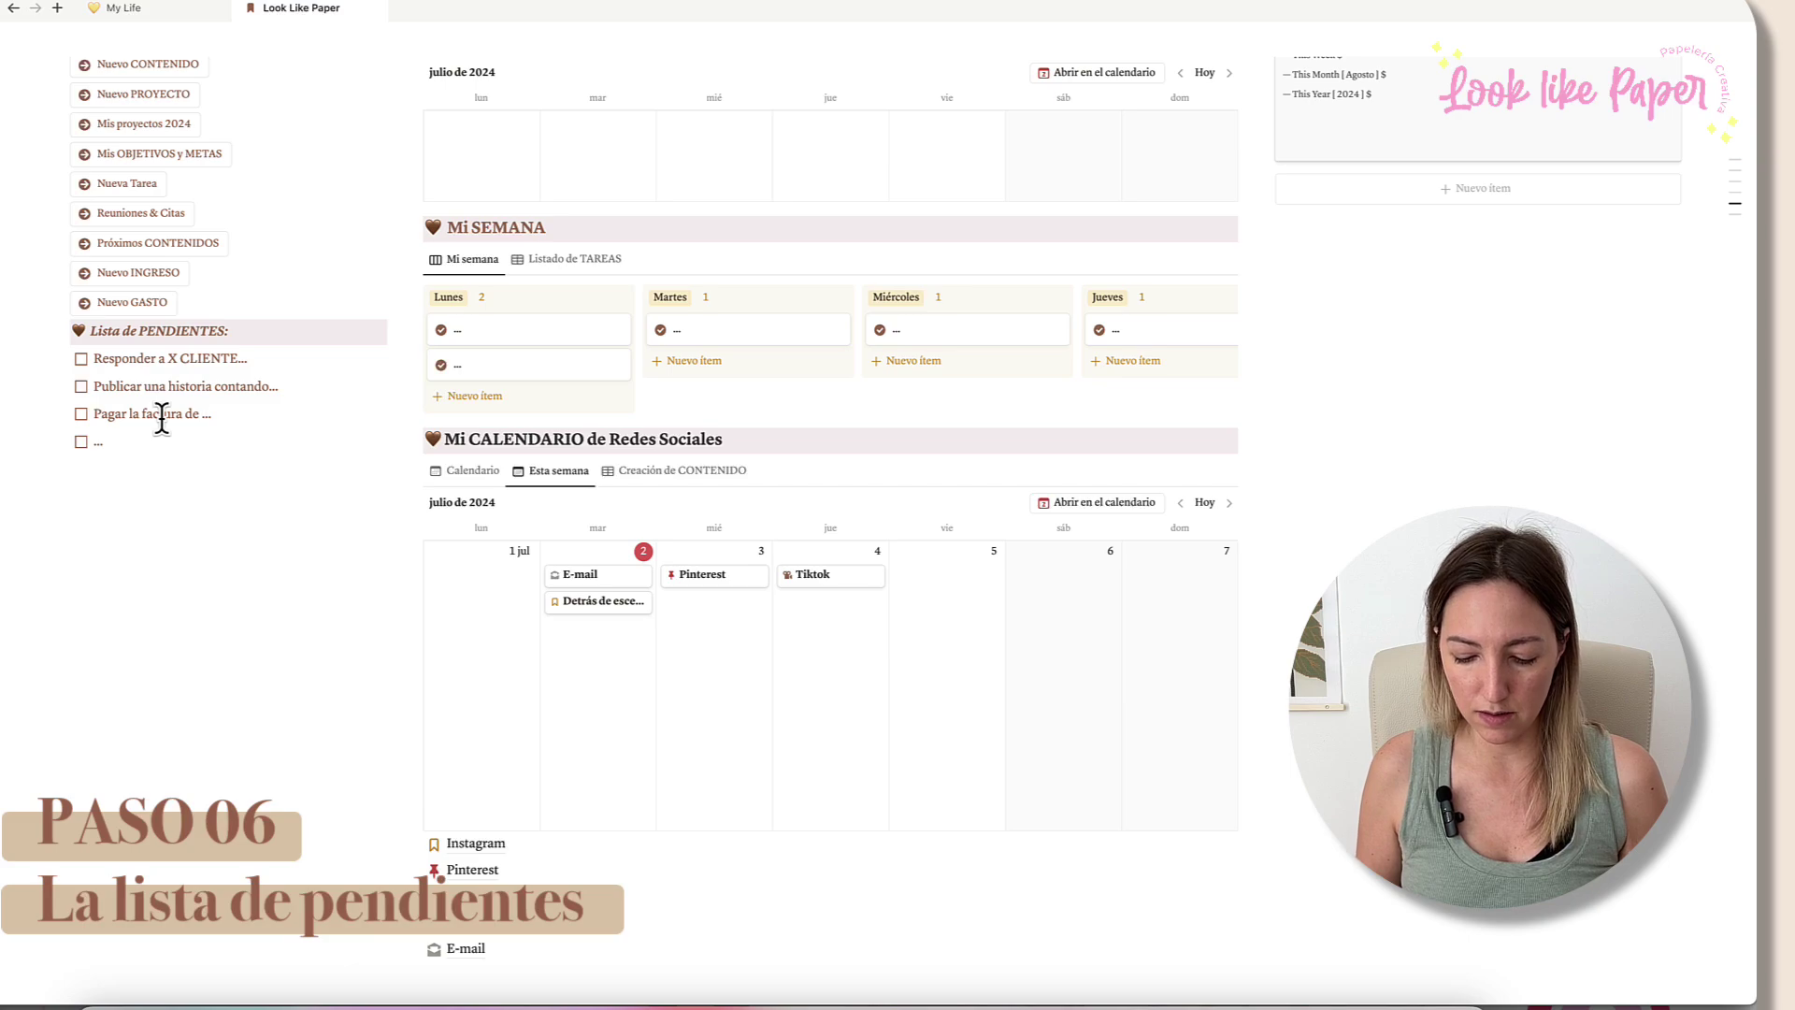
type(" HOSTING")
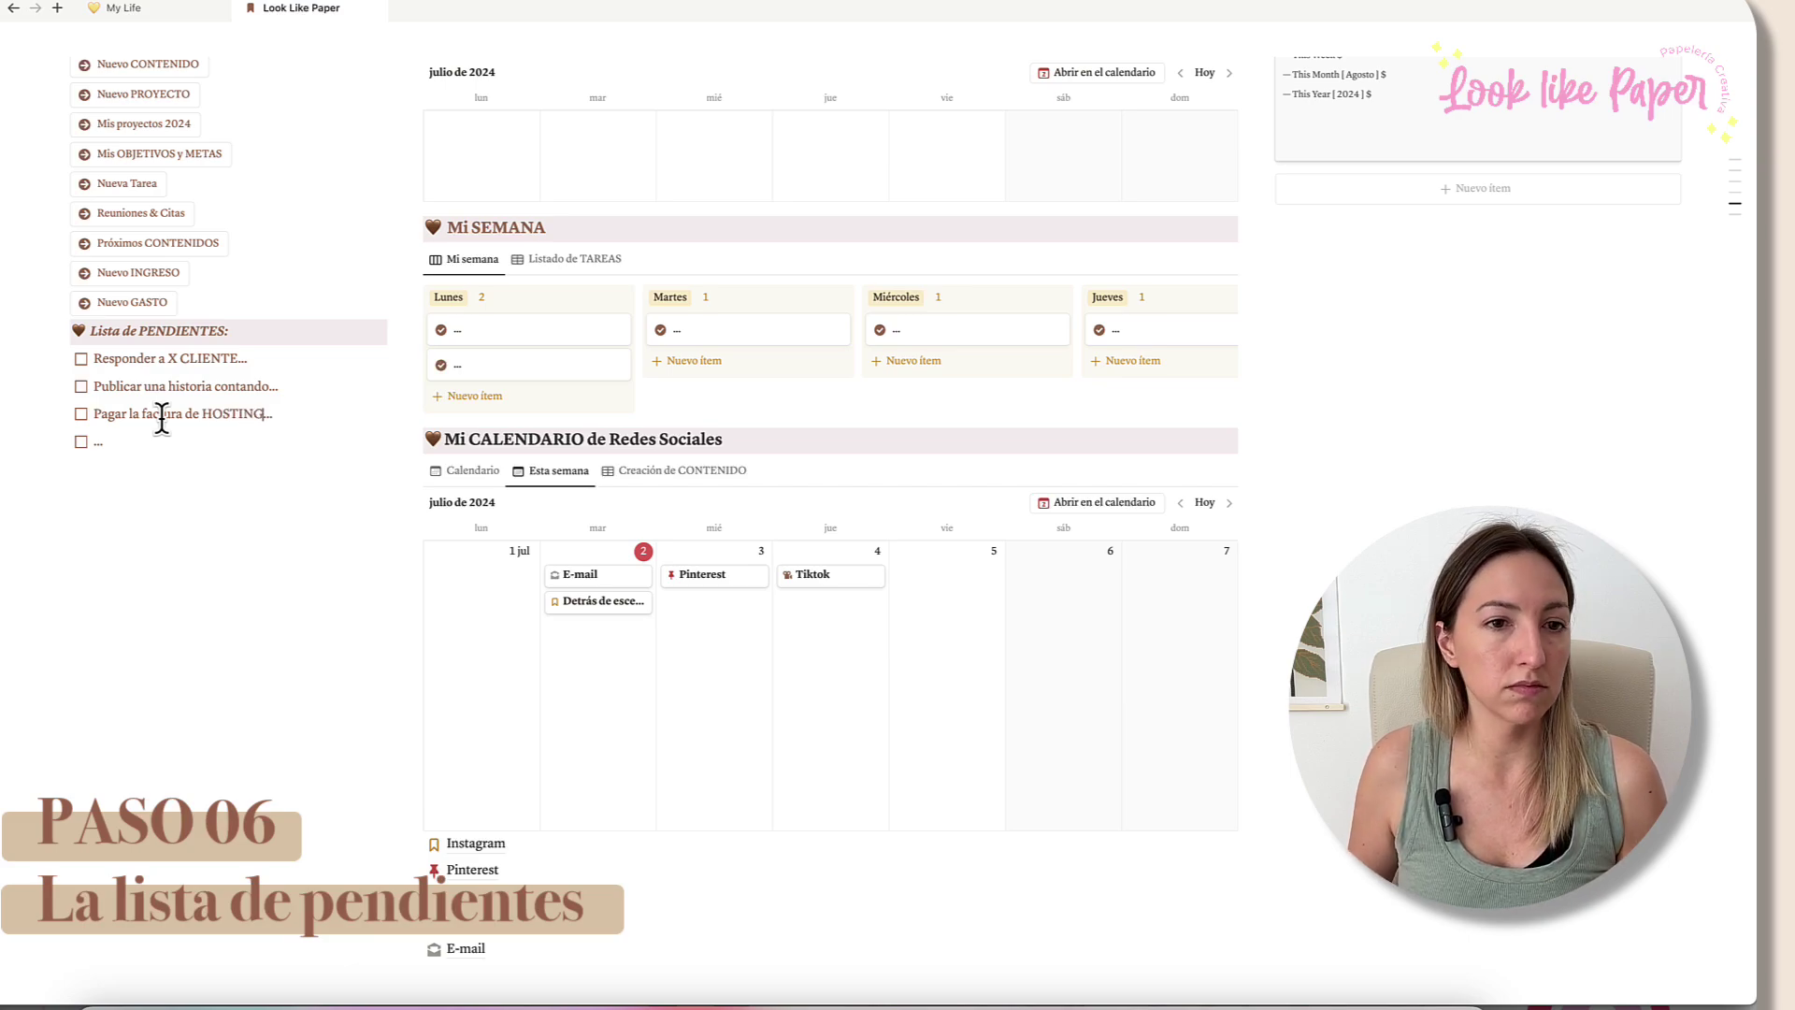
left_click(95, 442)
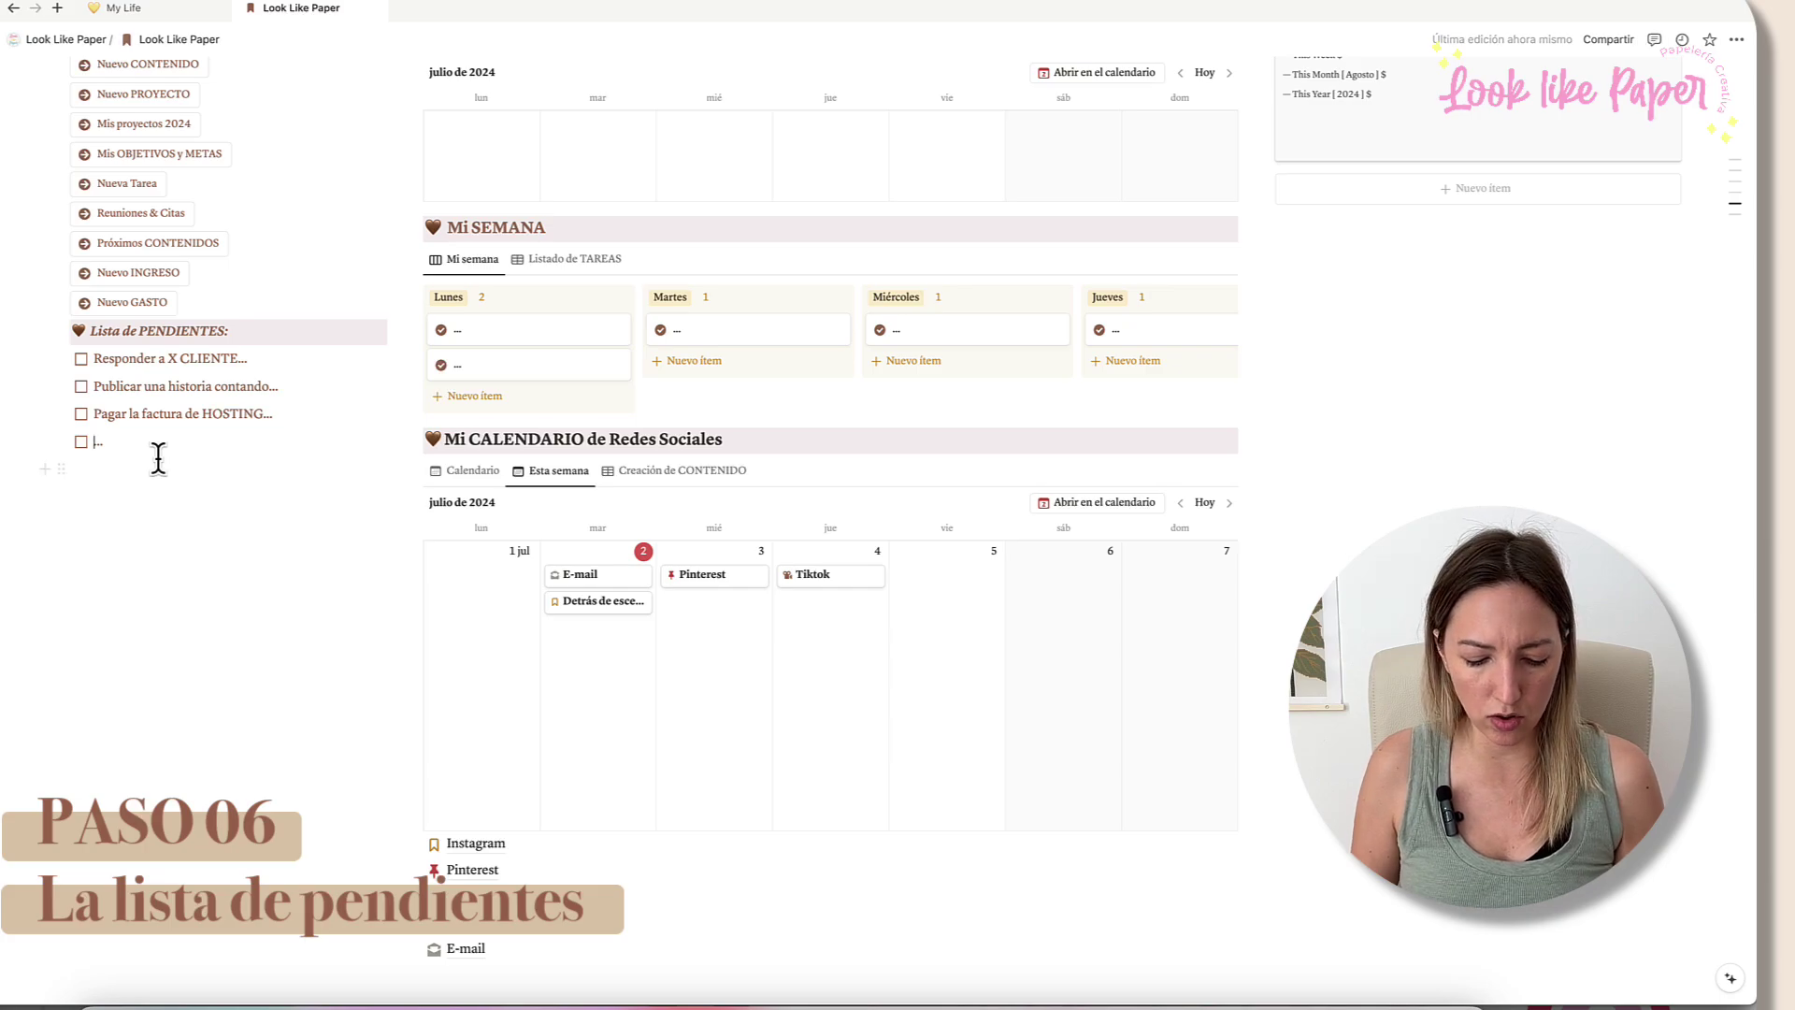
type("Comprar materiales")
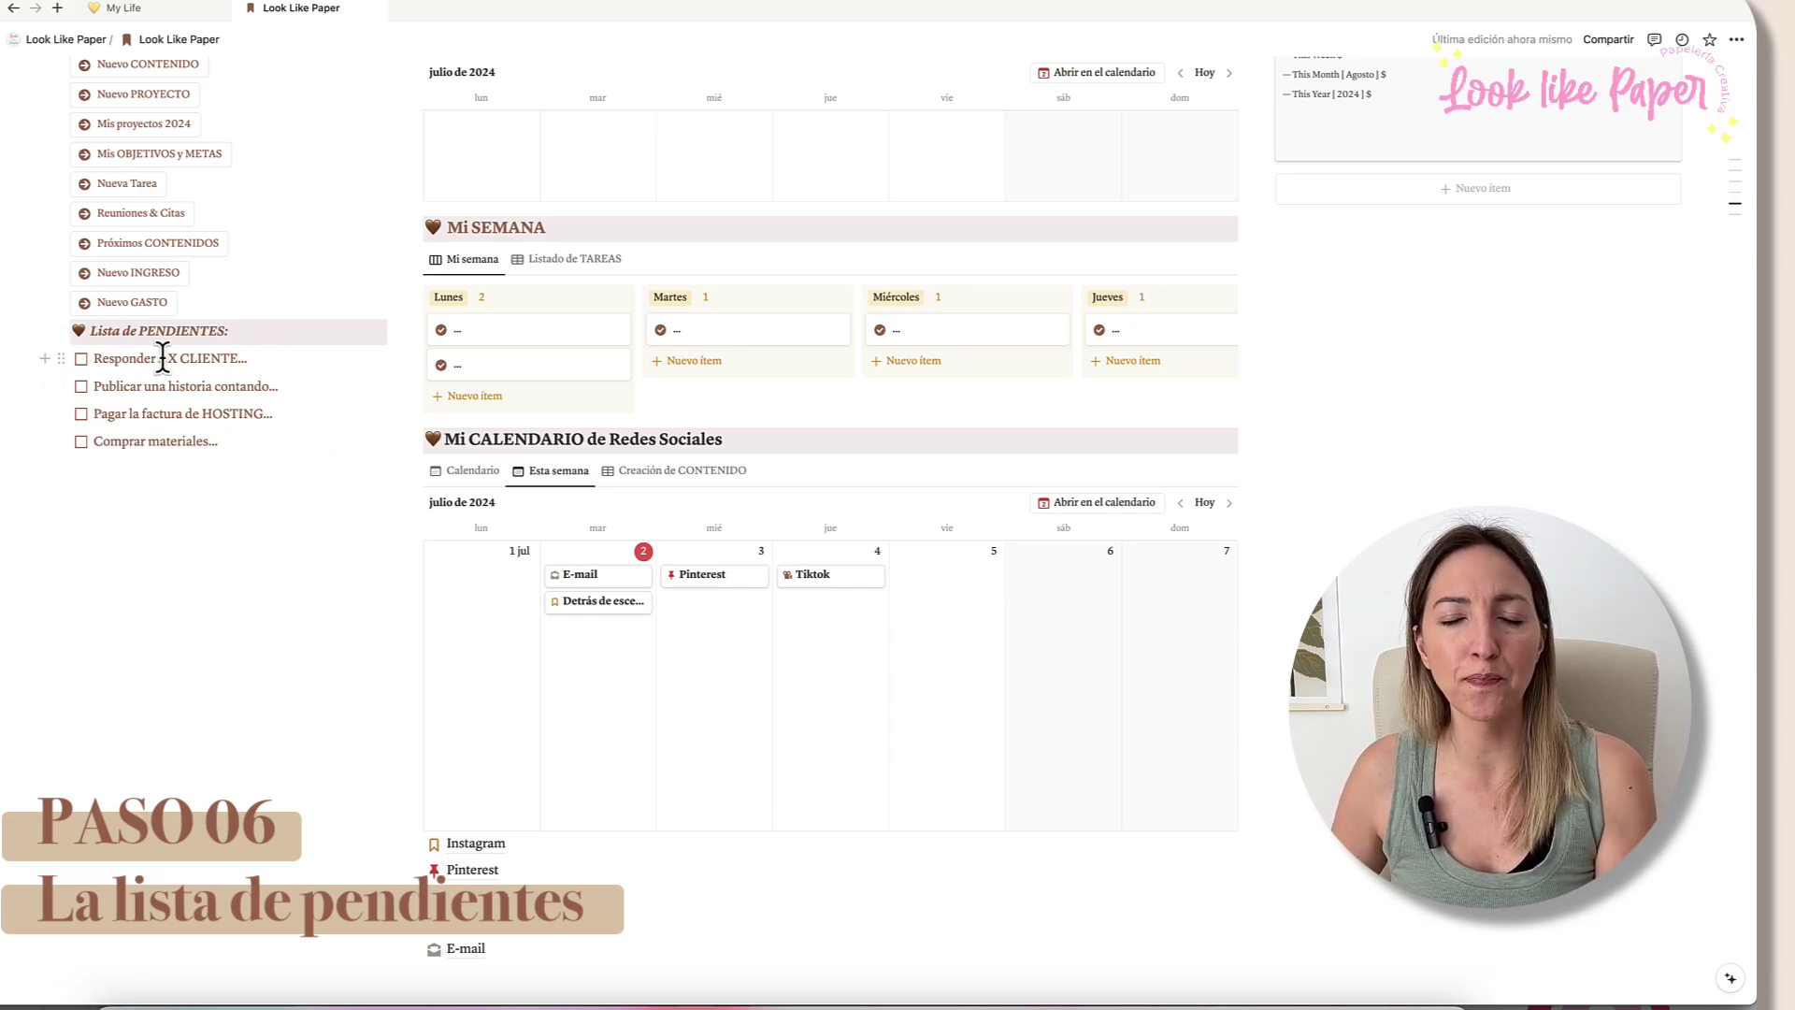
Step: Open the Reuniones & Citas card in Tablero de Notificaciones and fill its first checklist item with "Reunión con CLIENTE [ lunes 14:30 hs ]"
scroll(163, 356, "up", 5)
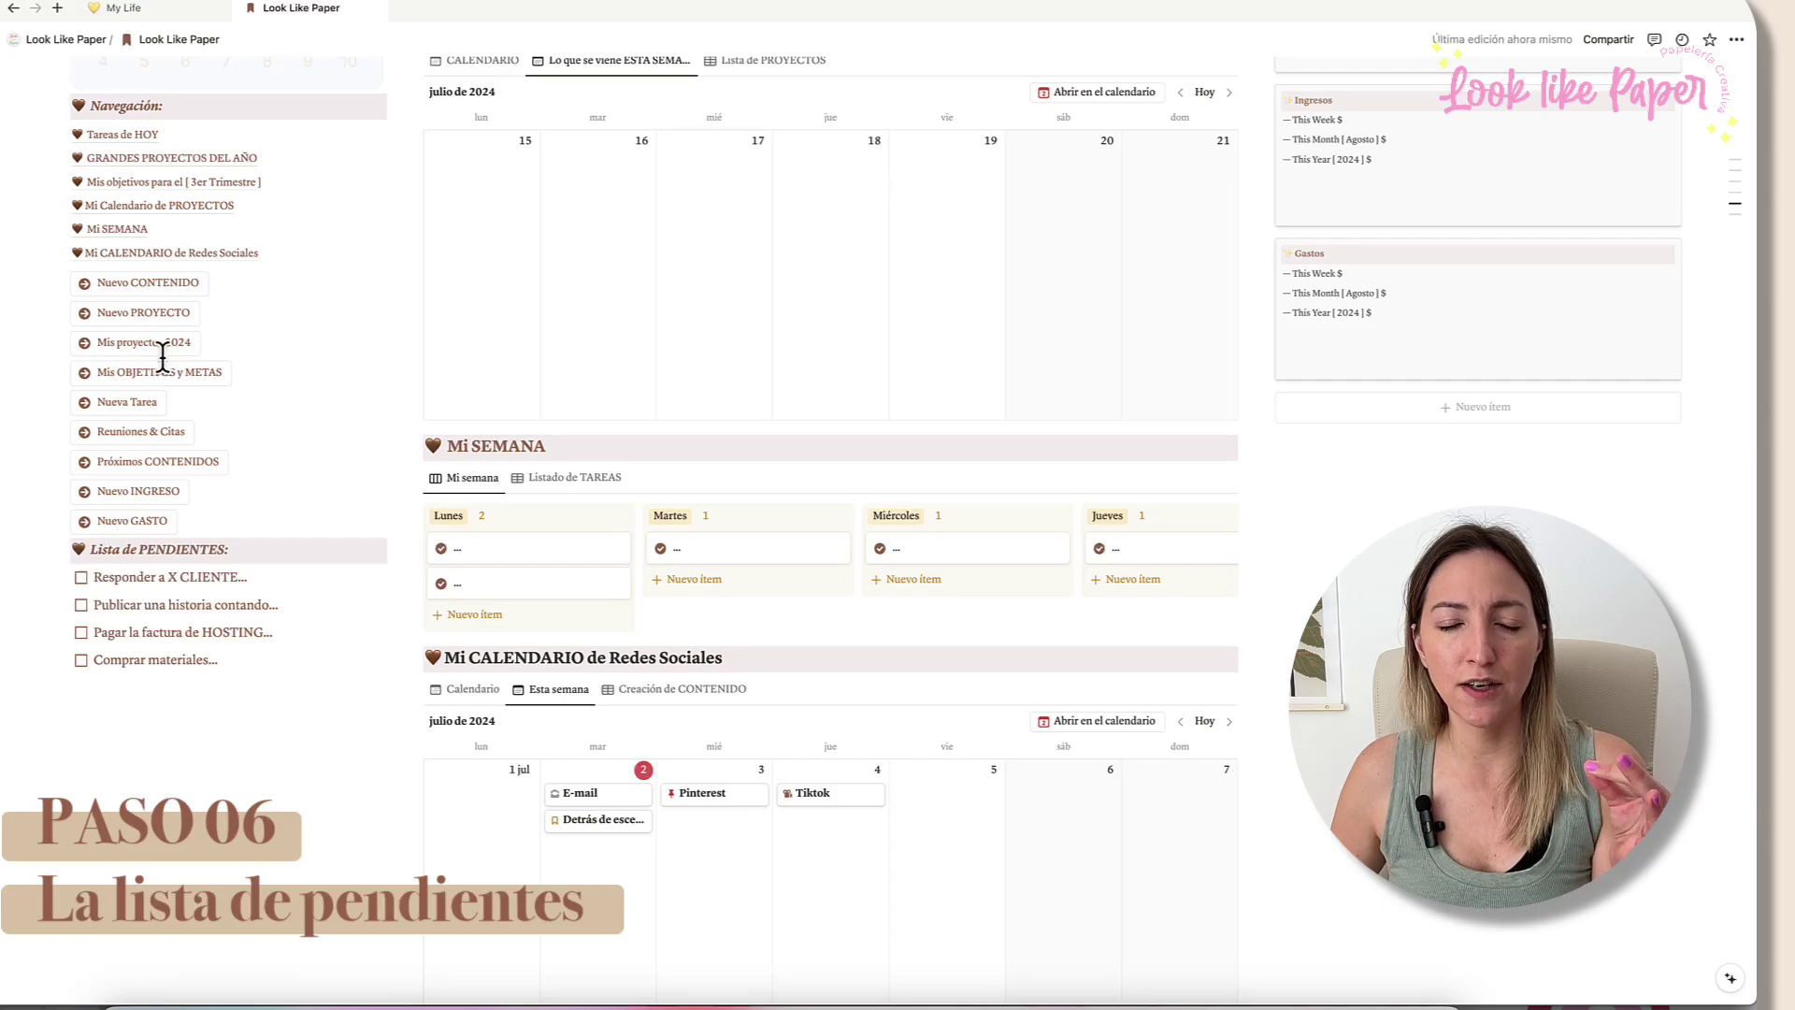
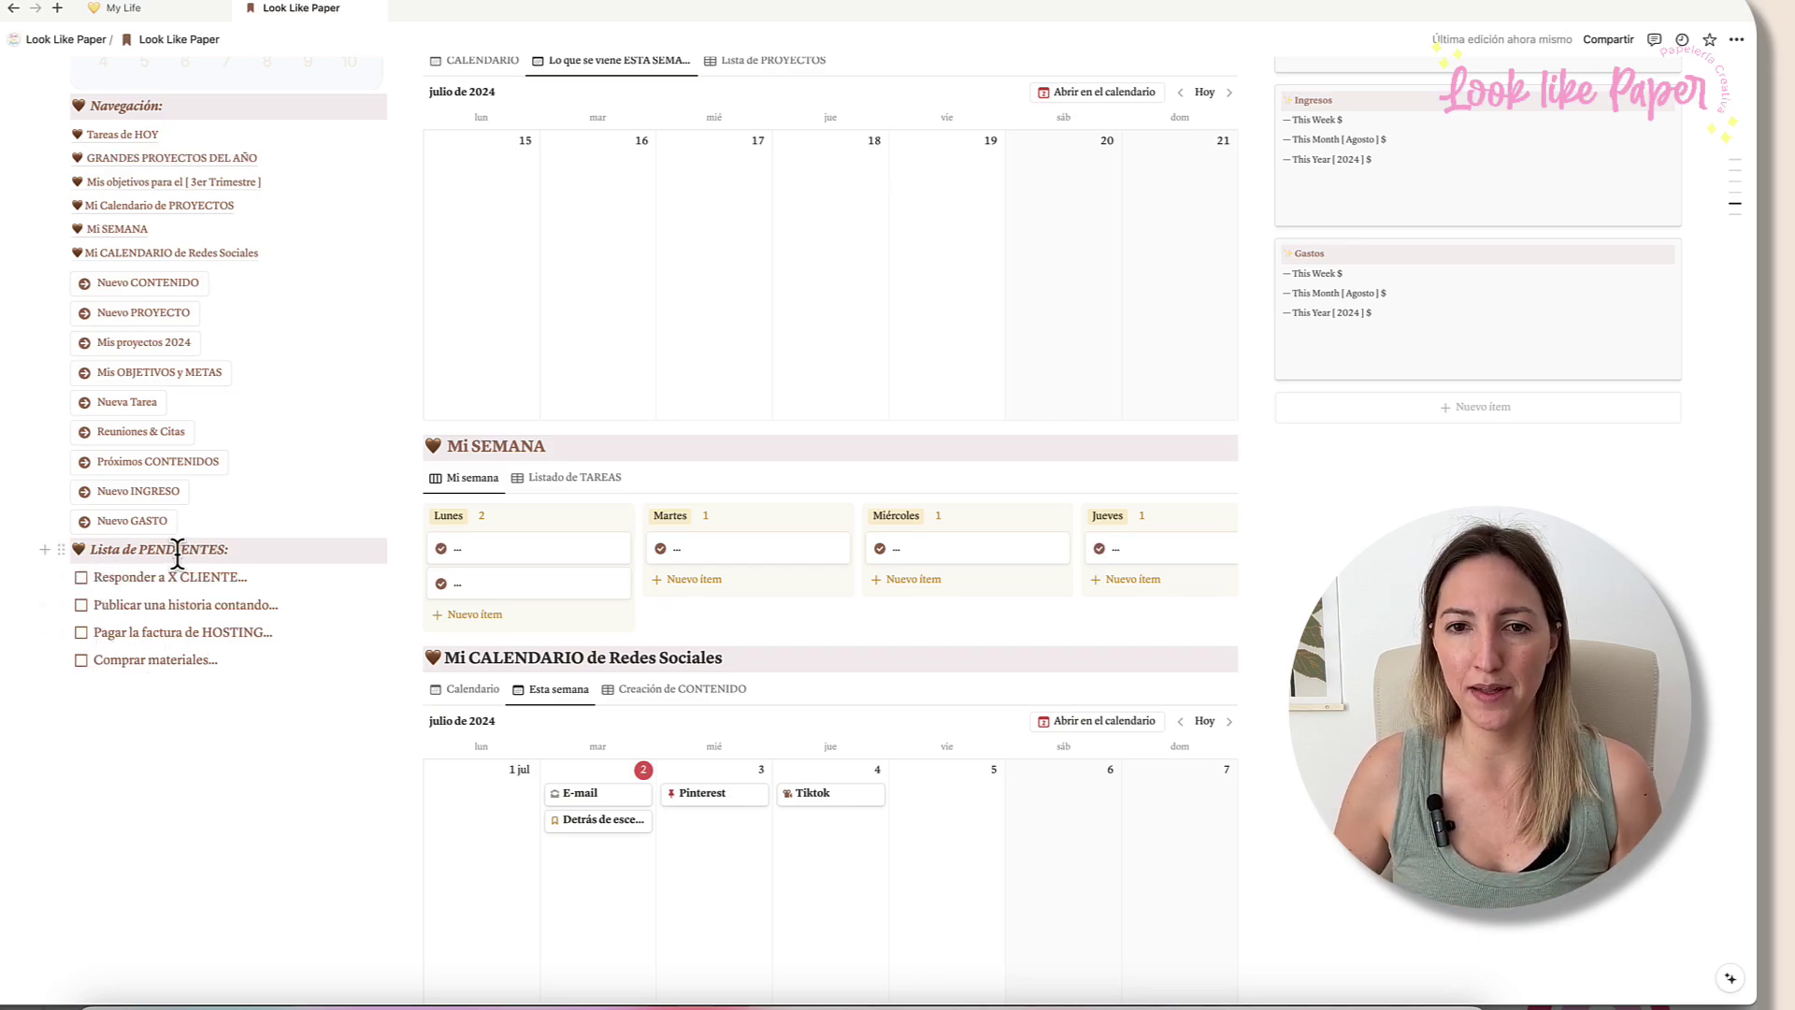
scroll(180, 565, "up", 6)
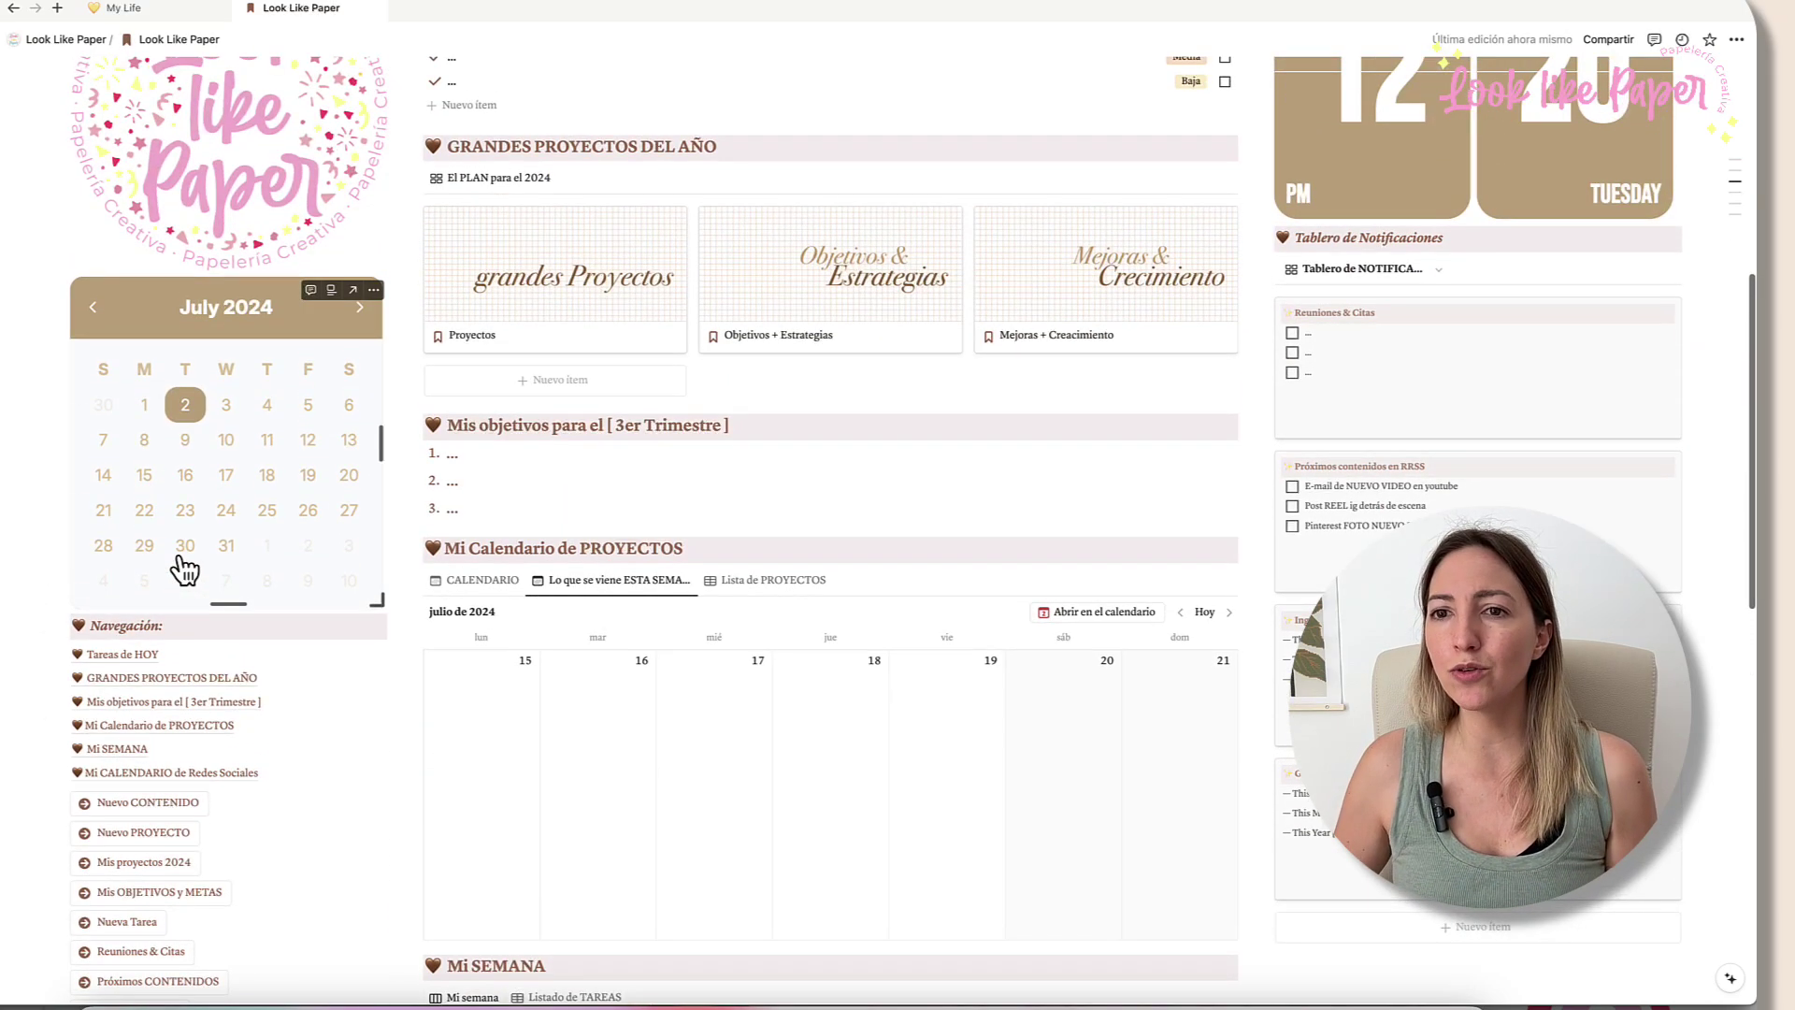
left_click(1457, 330)
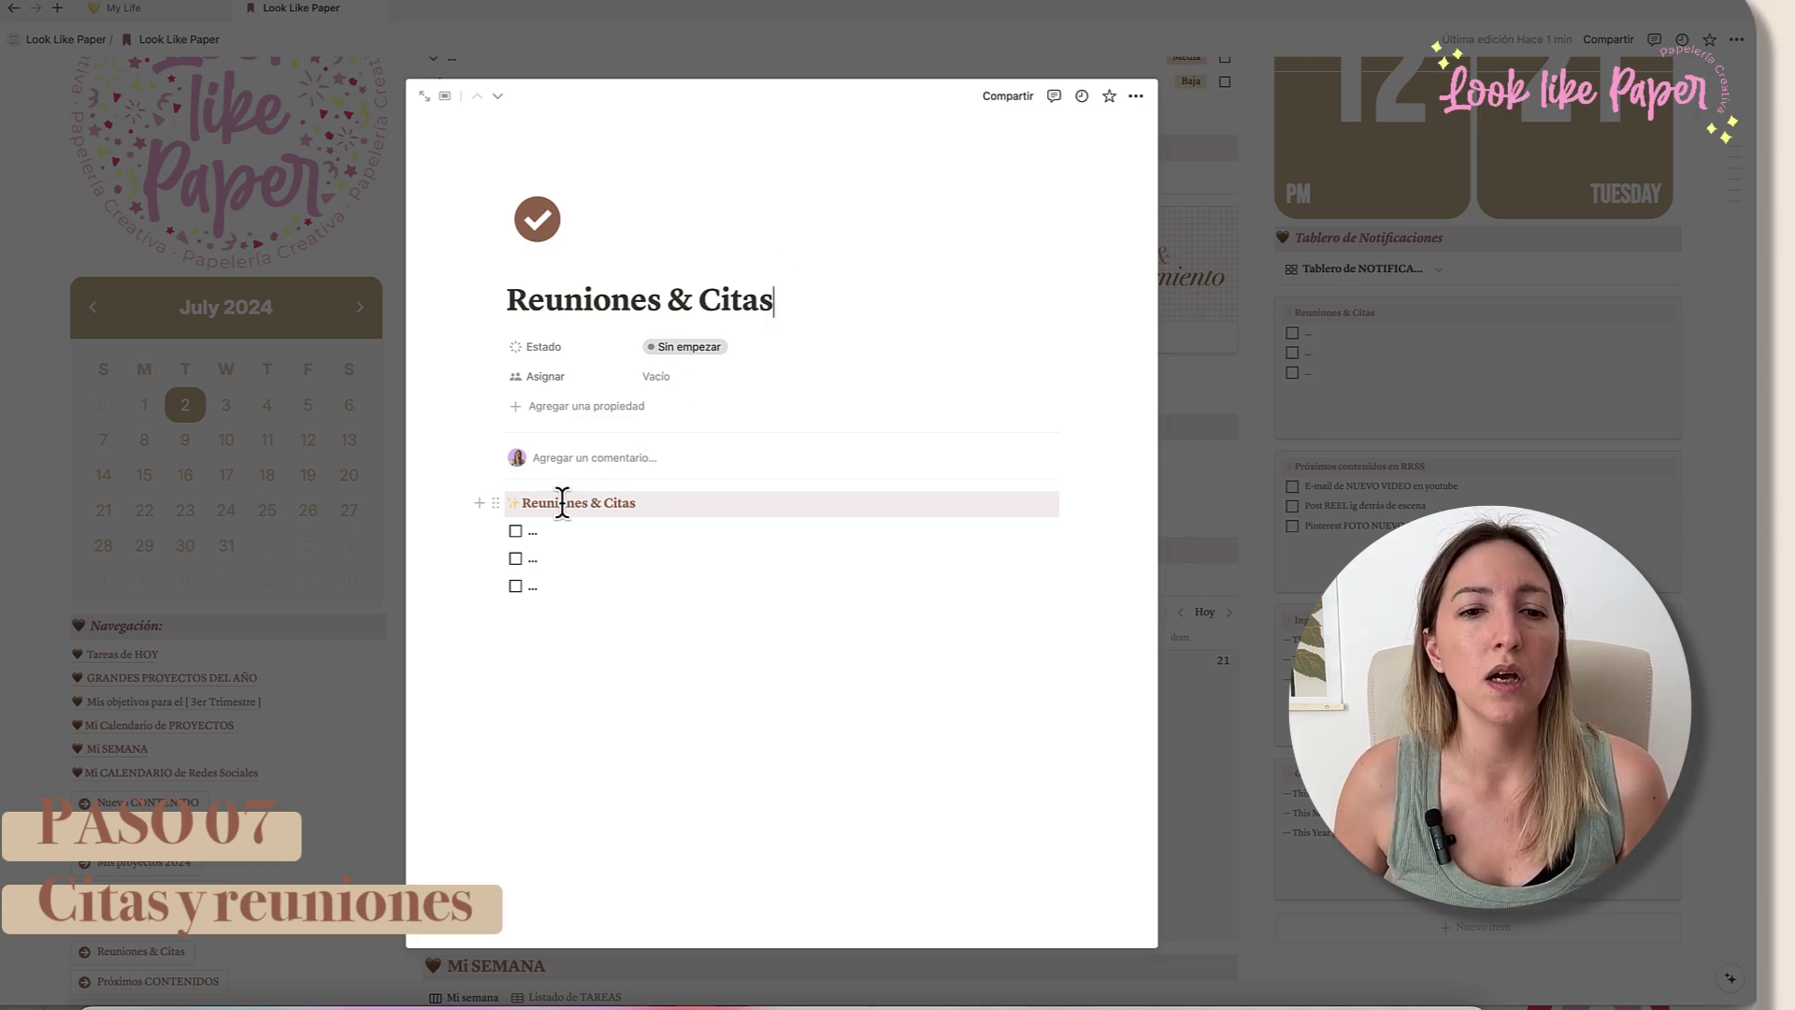
left_click(526, 531)
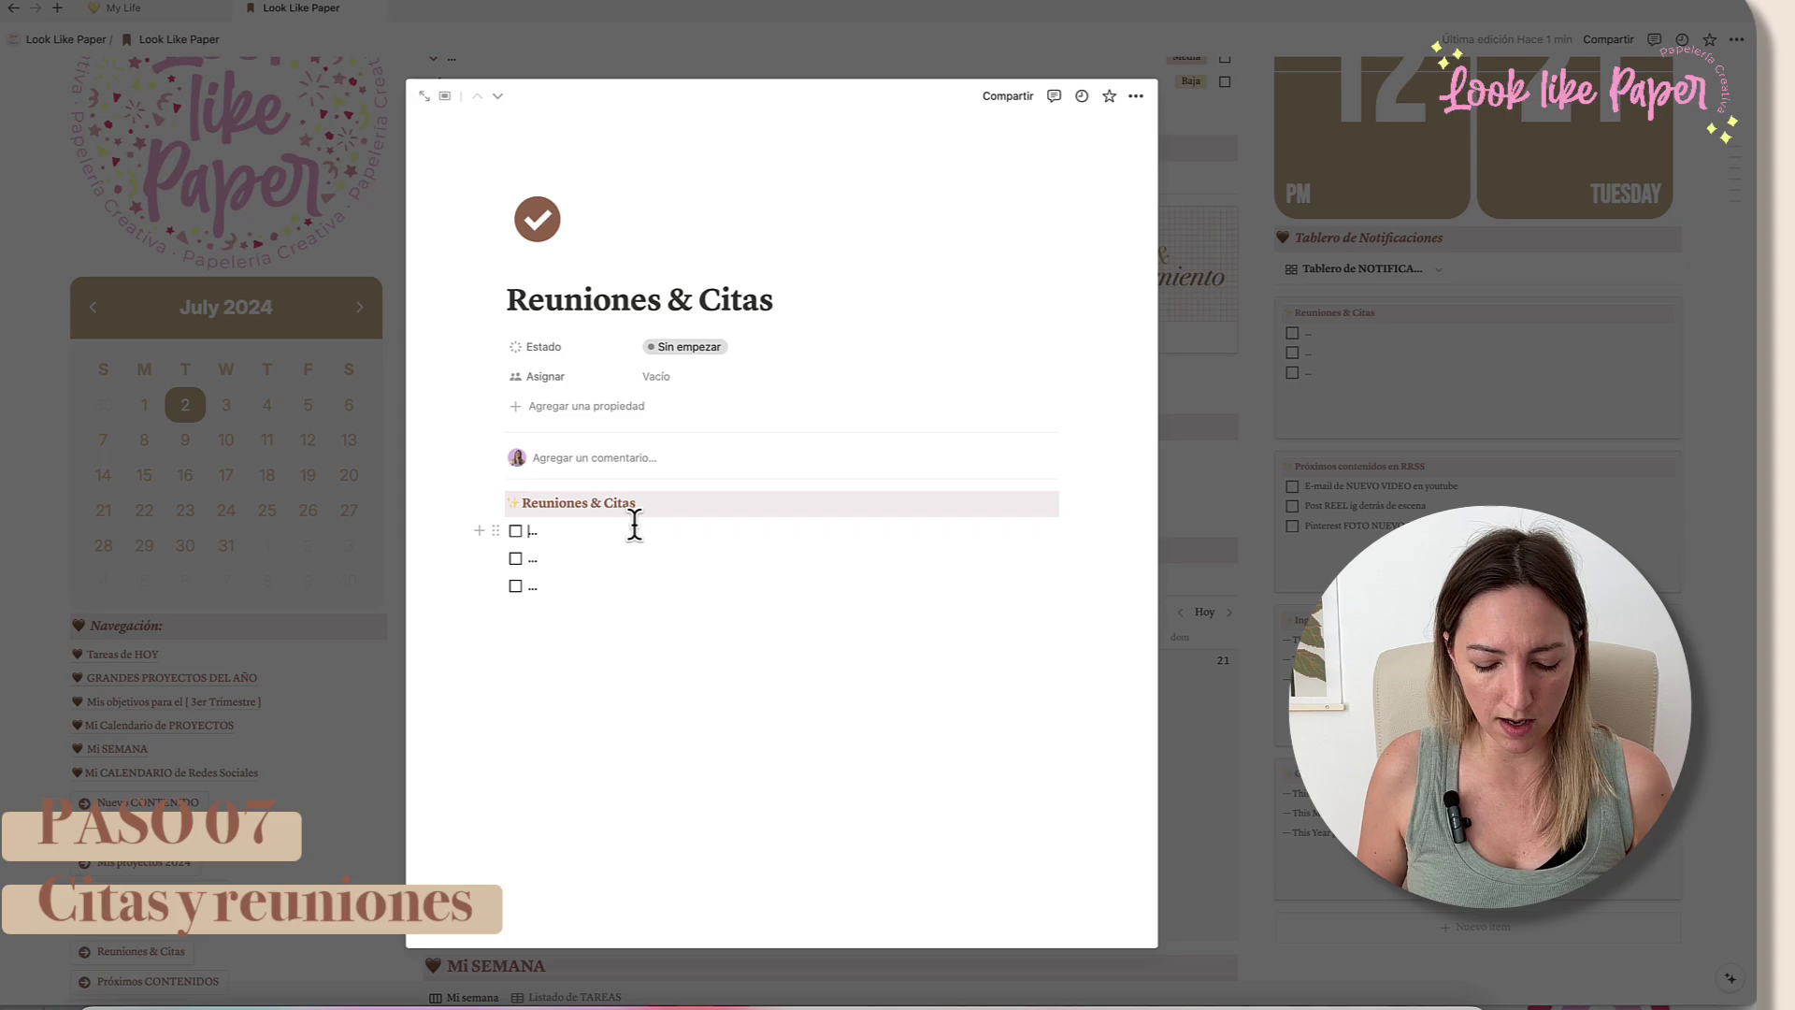
type("Reuni")
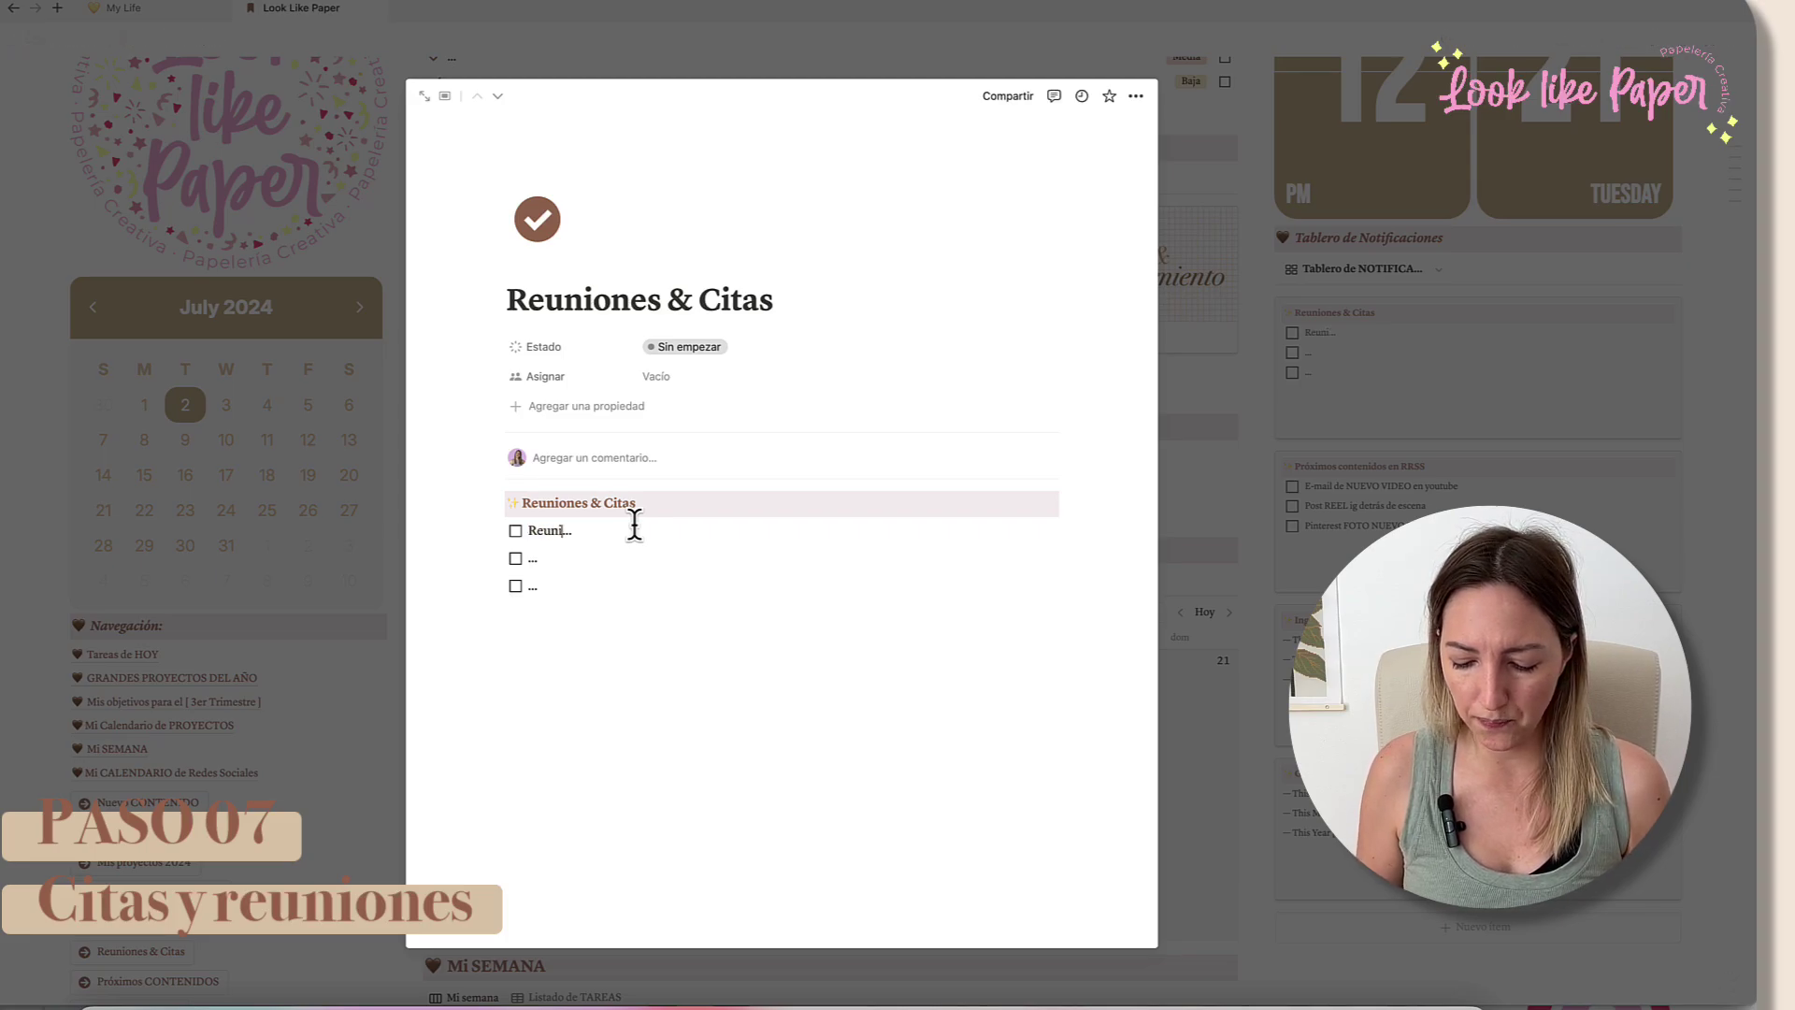
type("ón con")
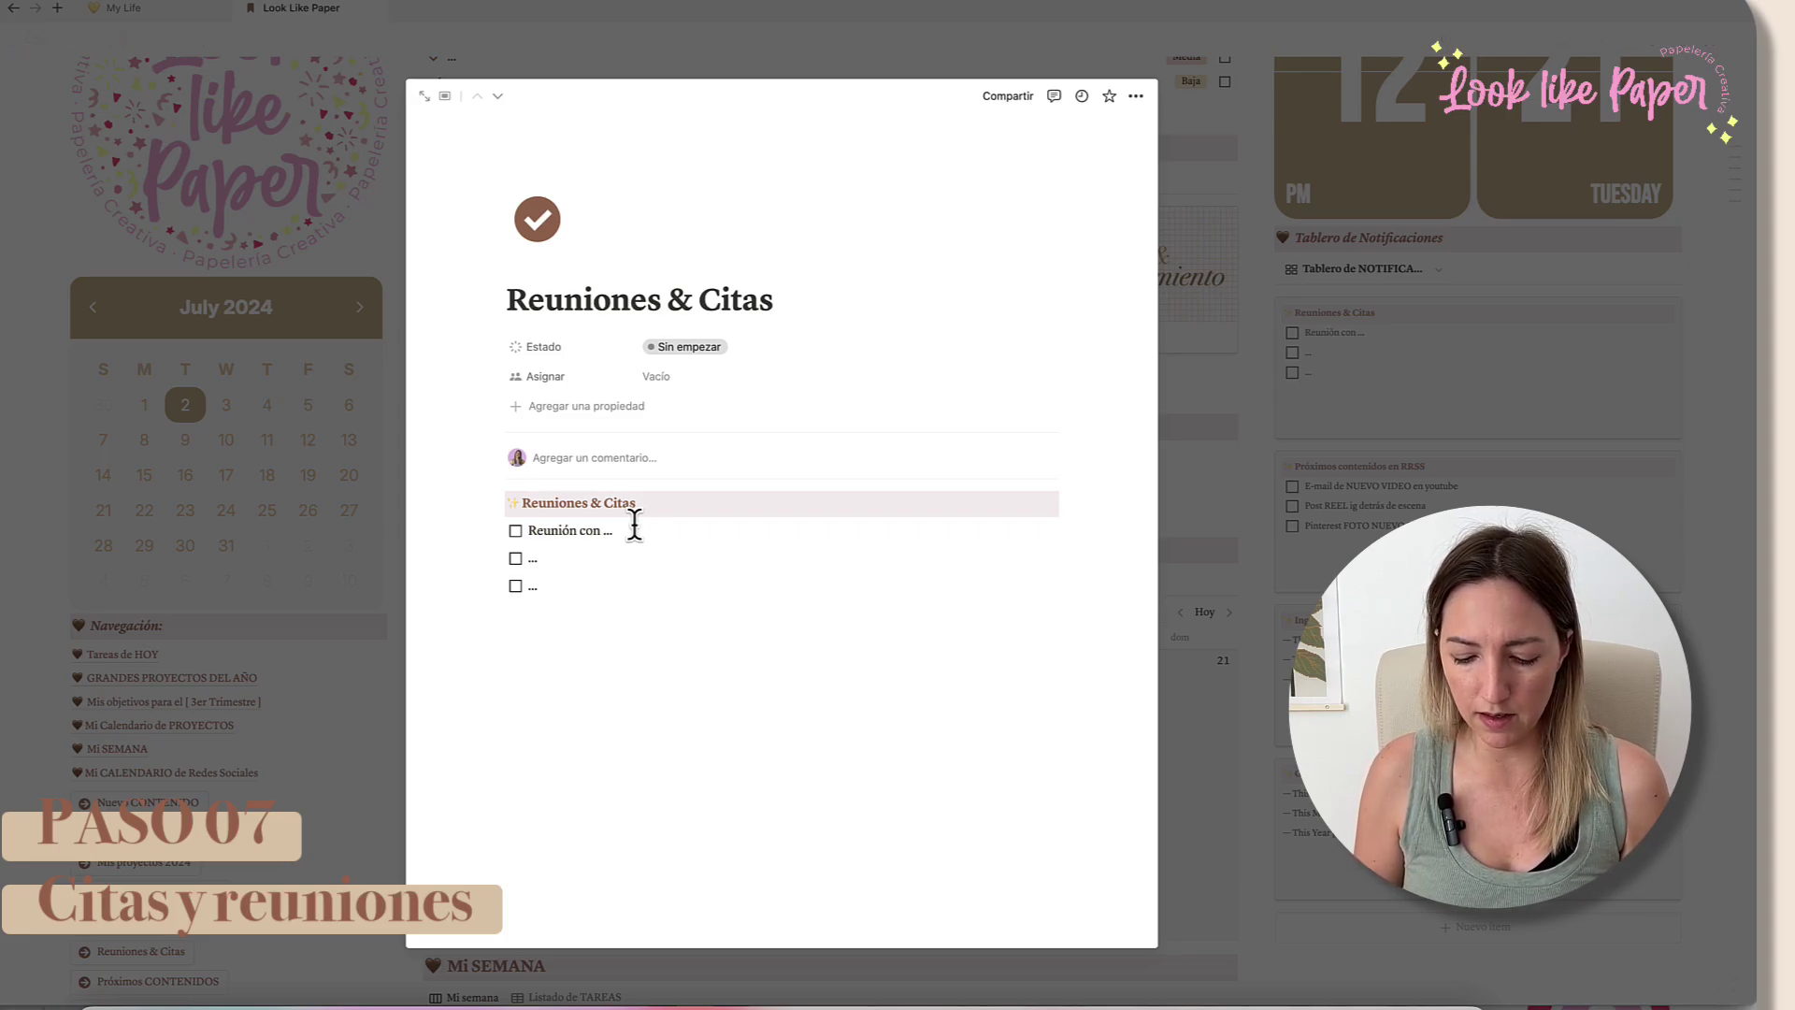
type(" CLIENTE")
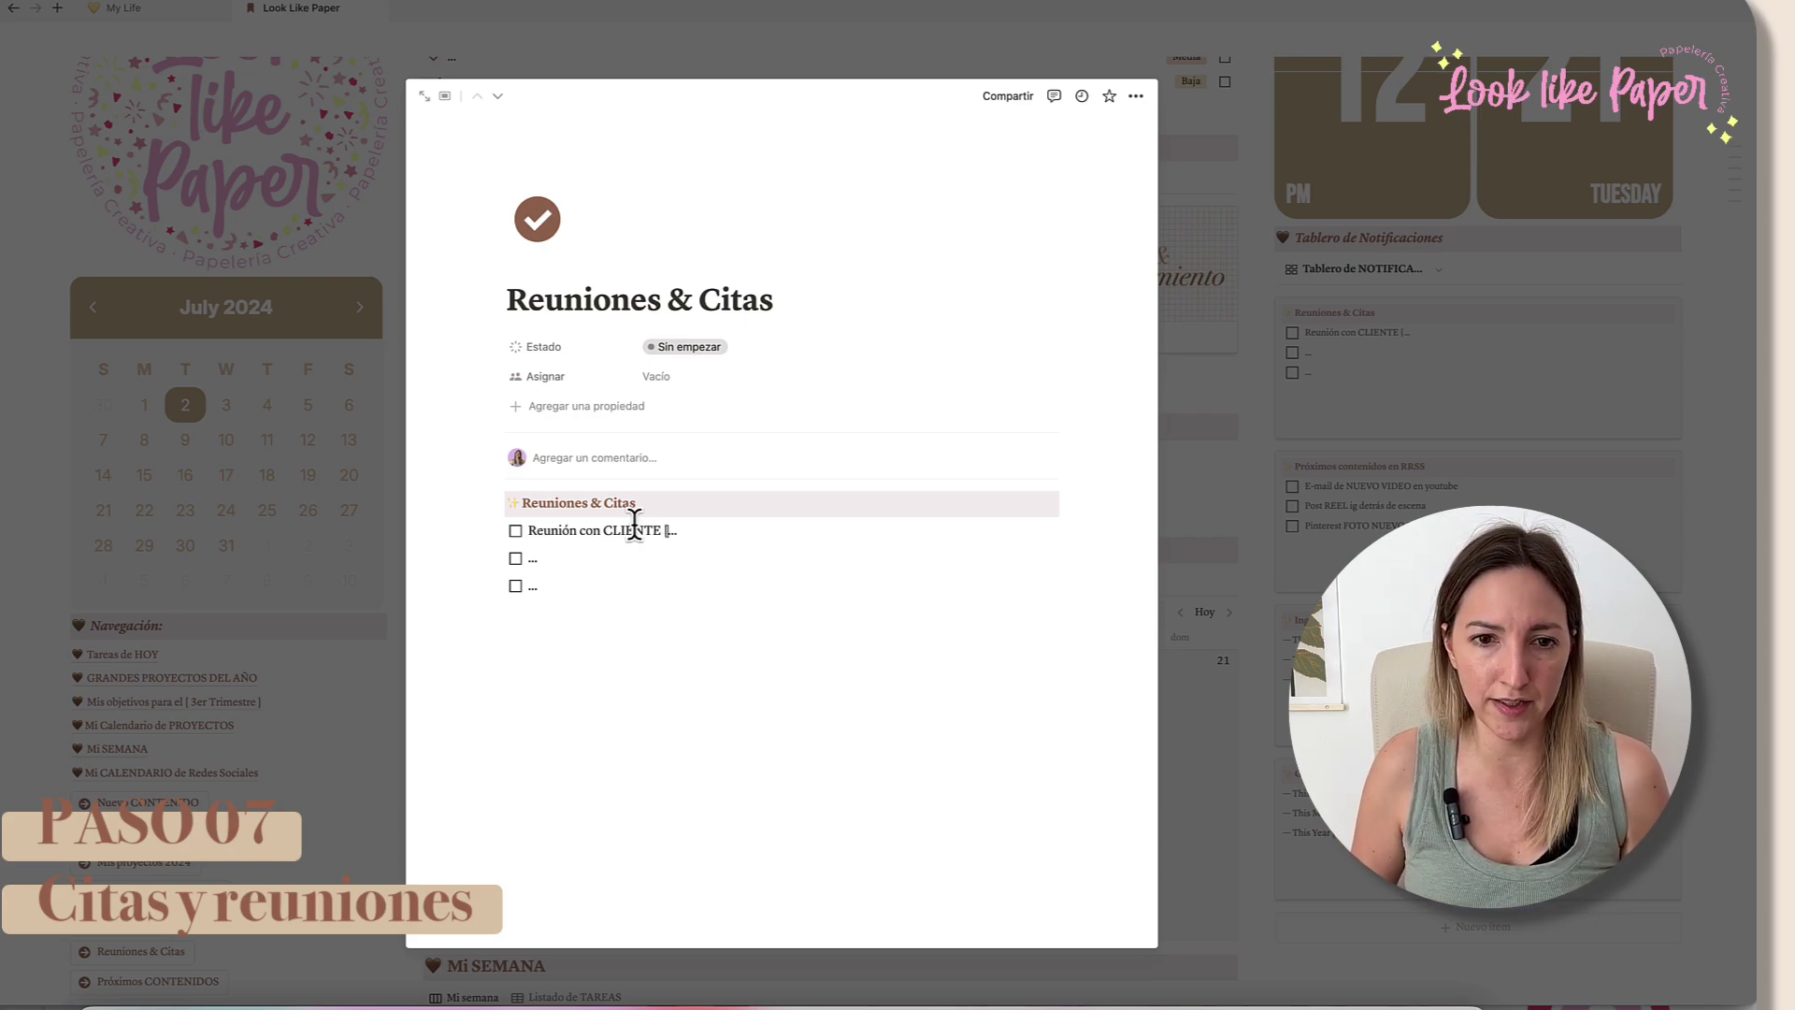
type("[ lunes 14")
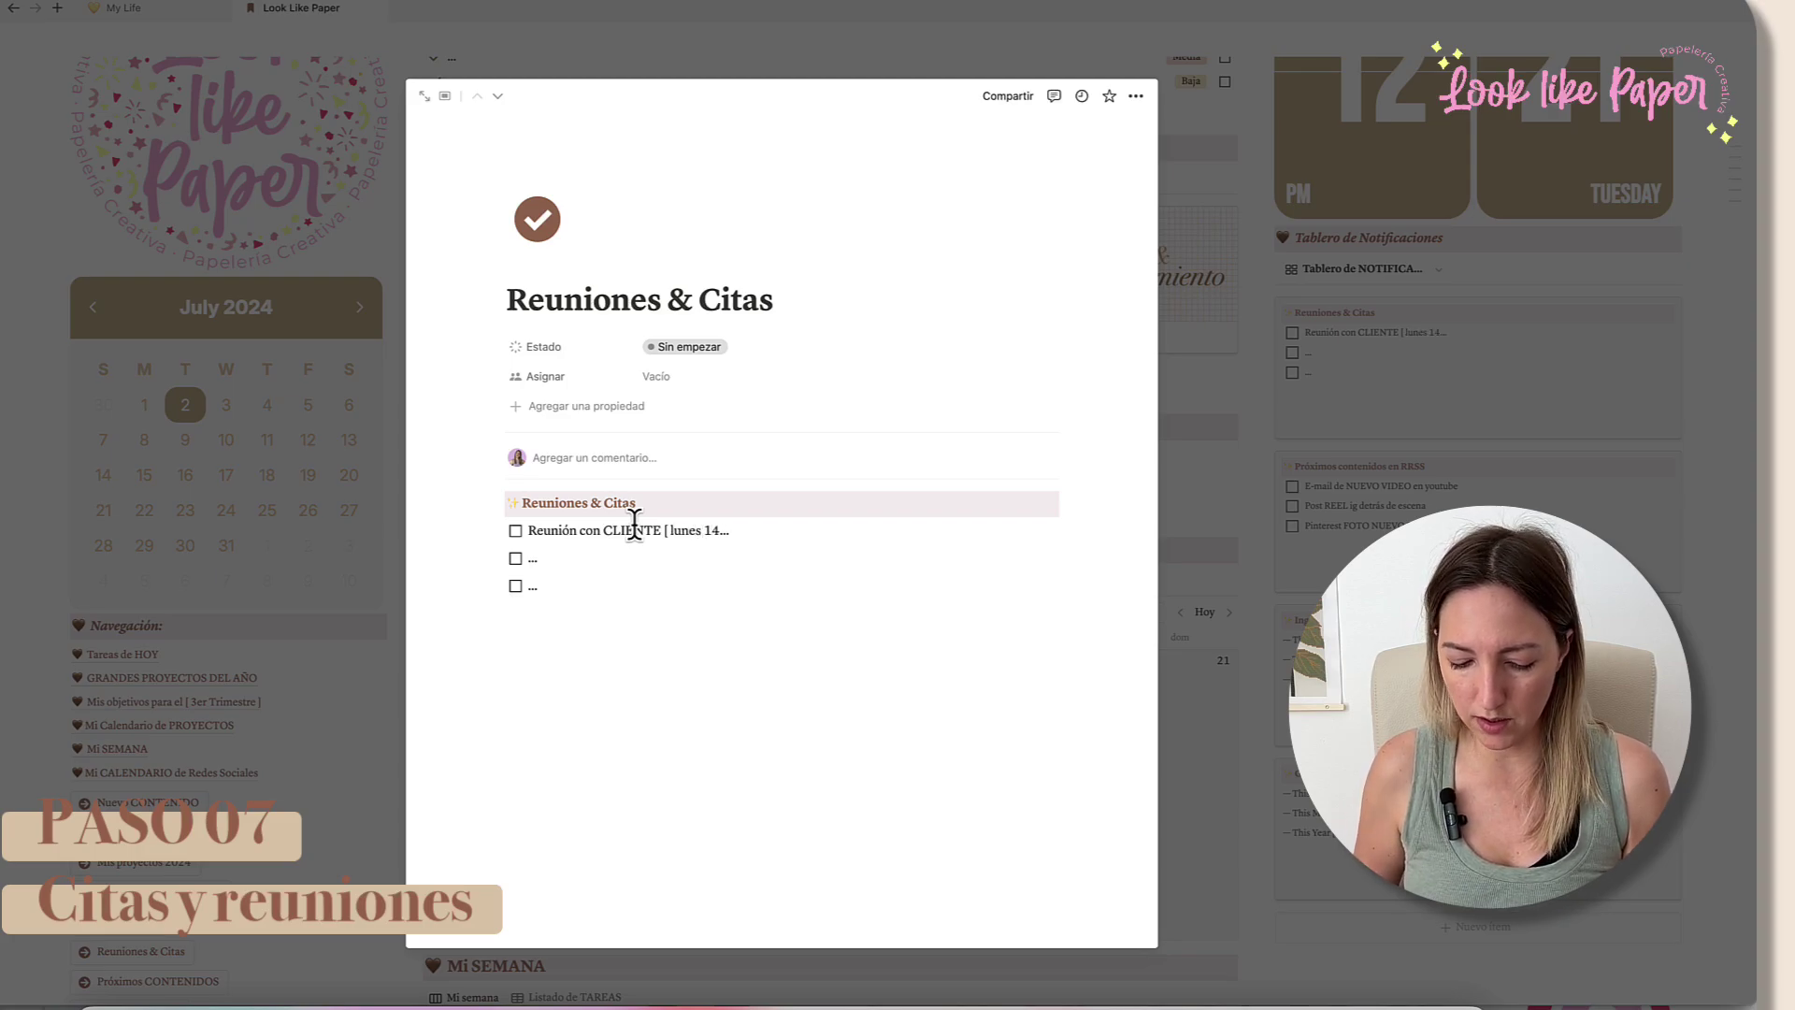
type(":39")
type(" hs")
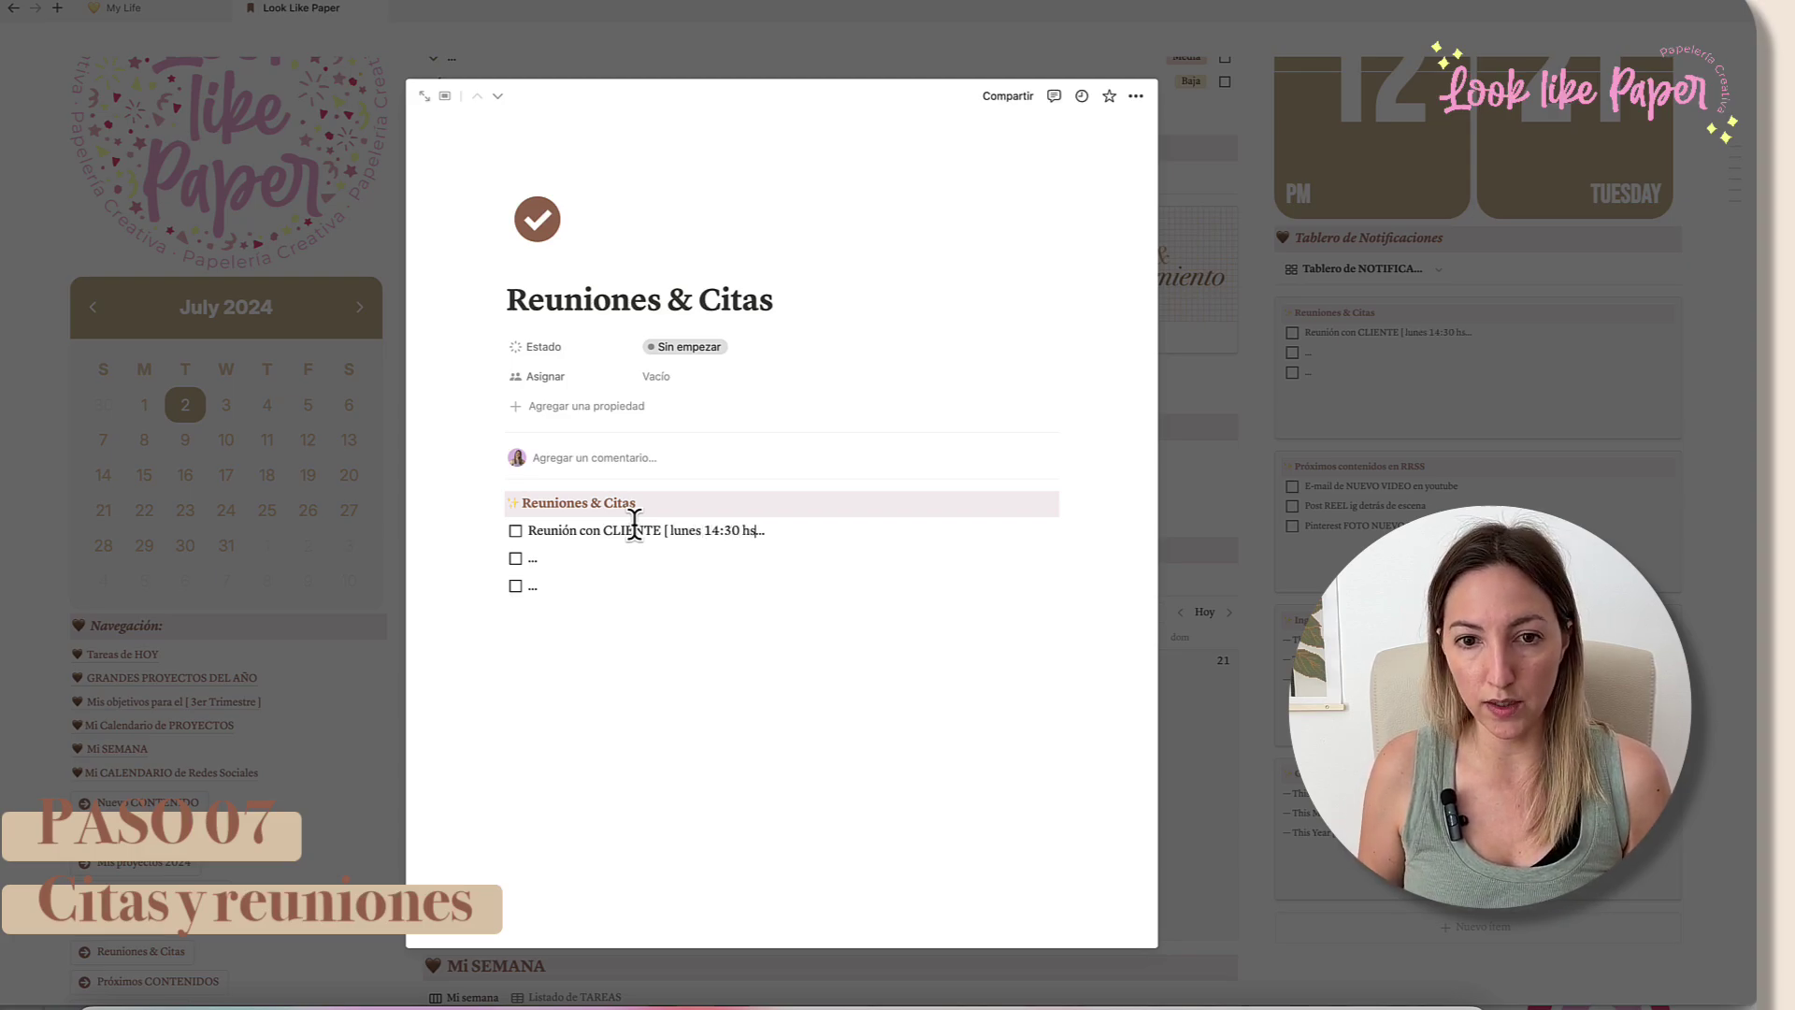
Step: Fill the second Reuniones & Citas item with "Reunión con GESTOR [ martes 11:30 hs ]" and close the card
left_click(529, 558)
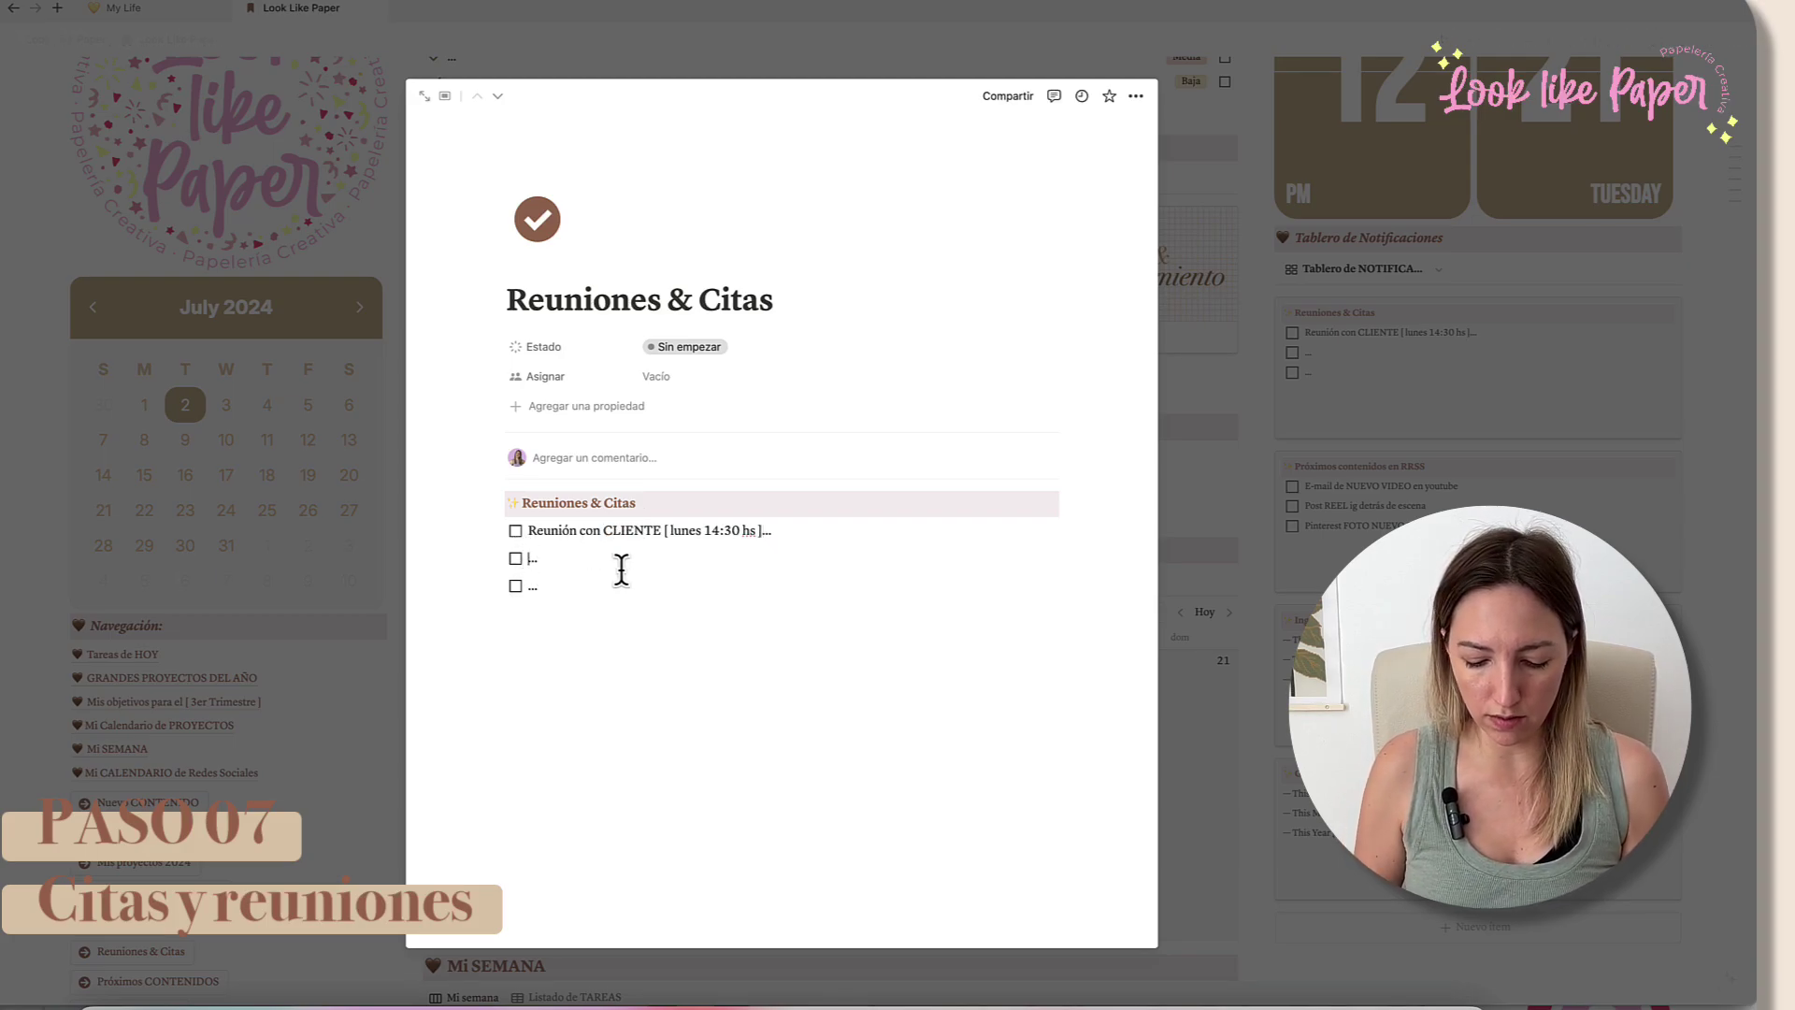
type("Reunión")
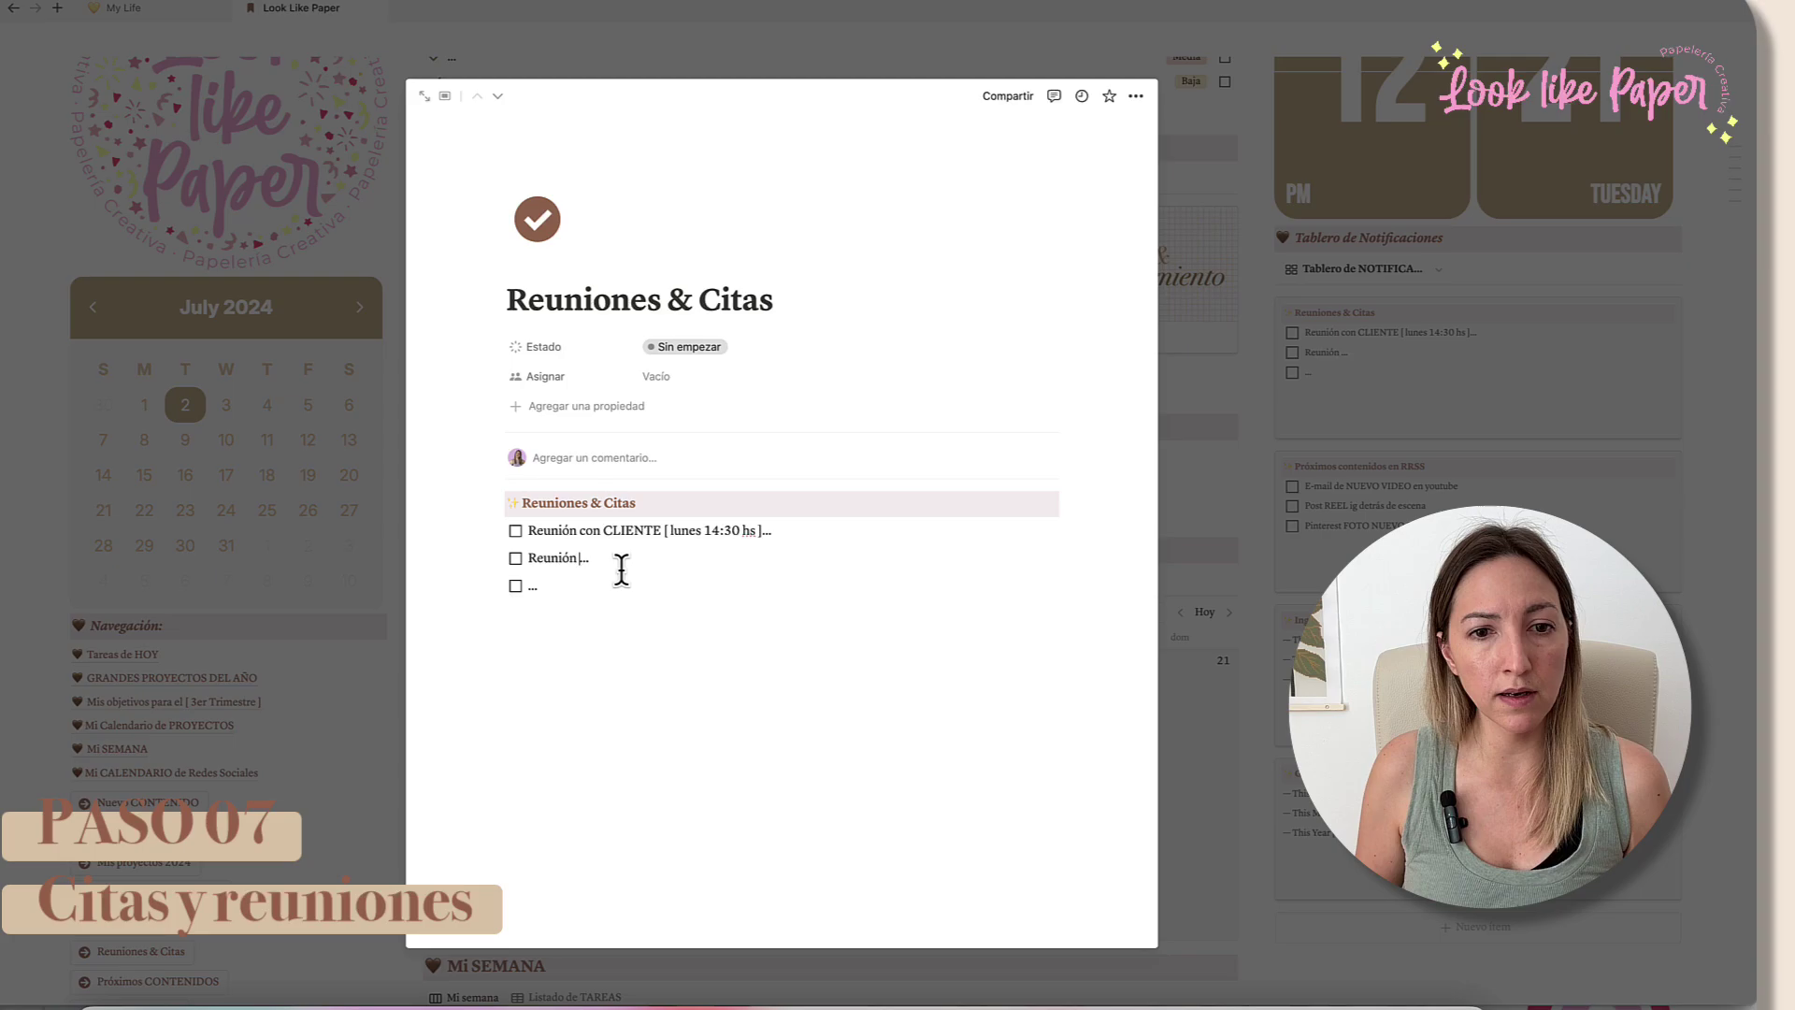
type("con")
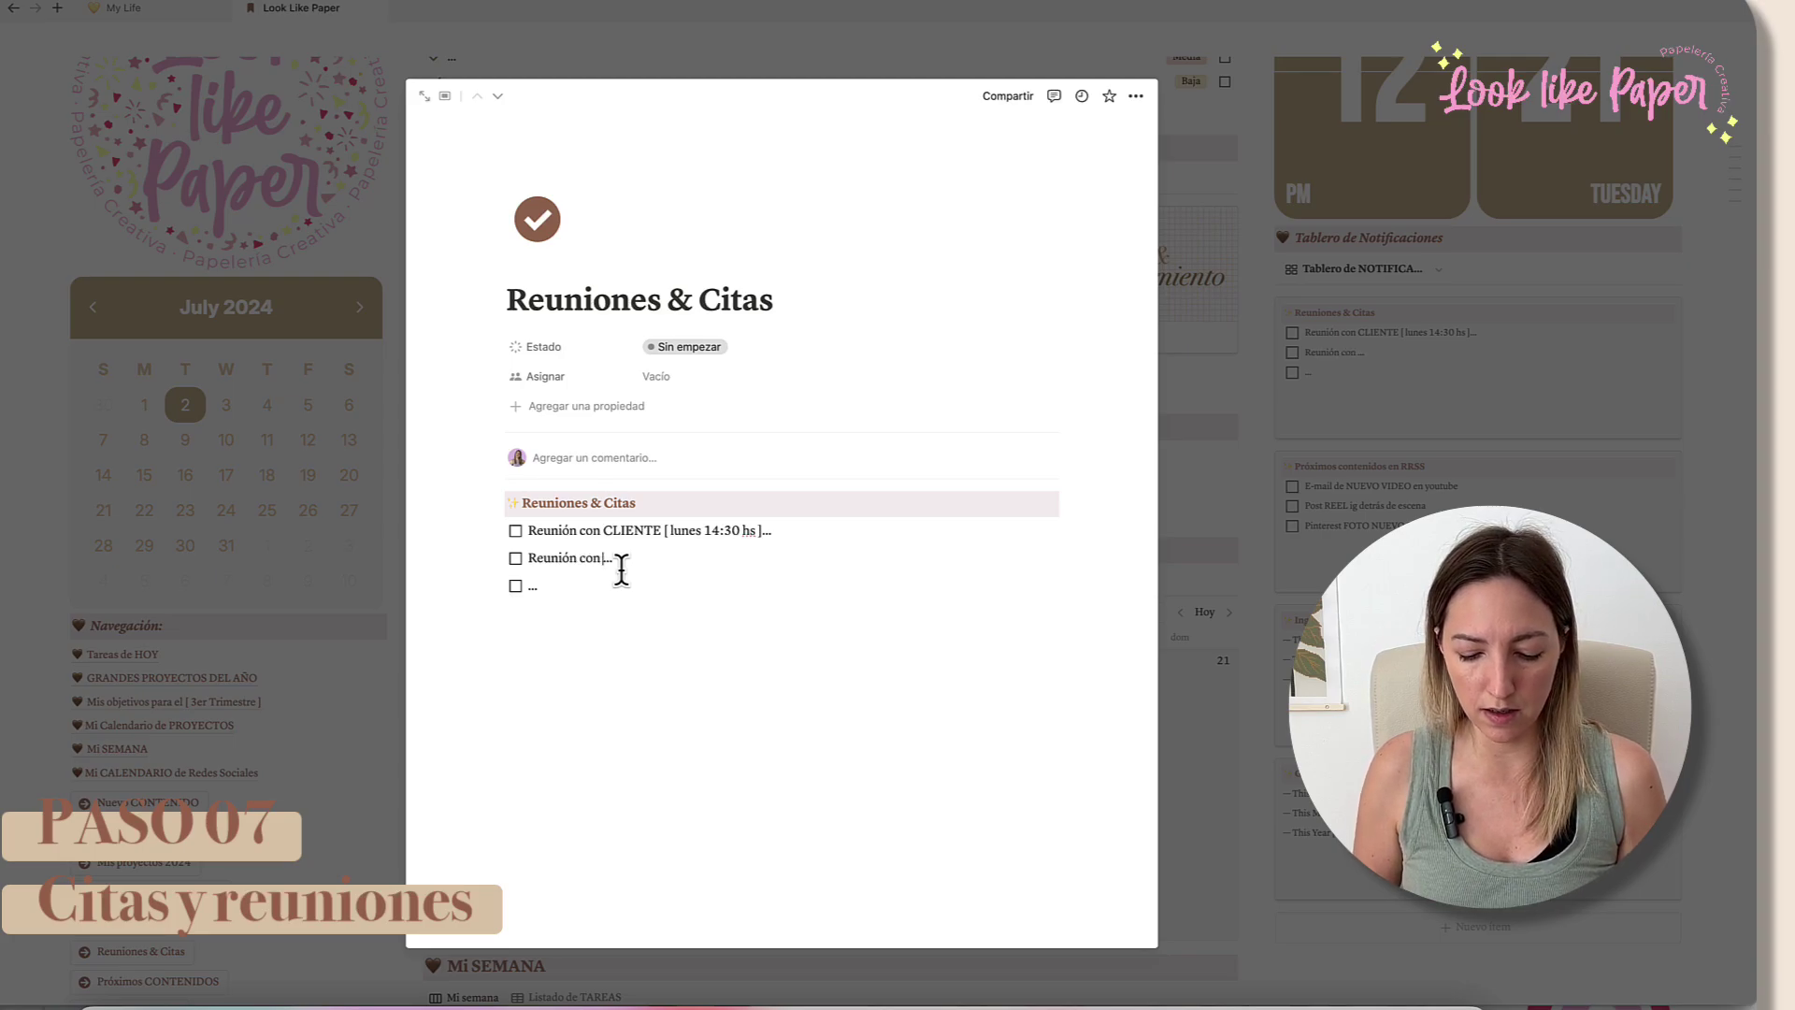
type(" GESTOR")
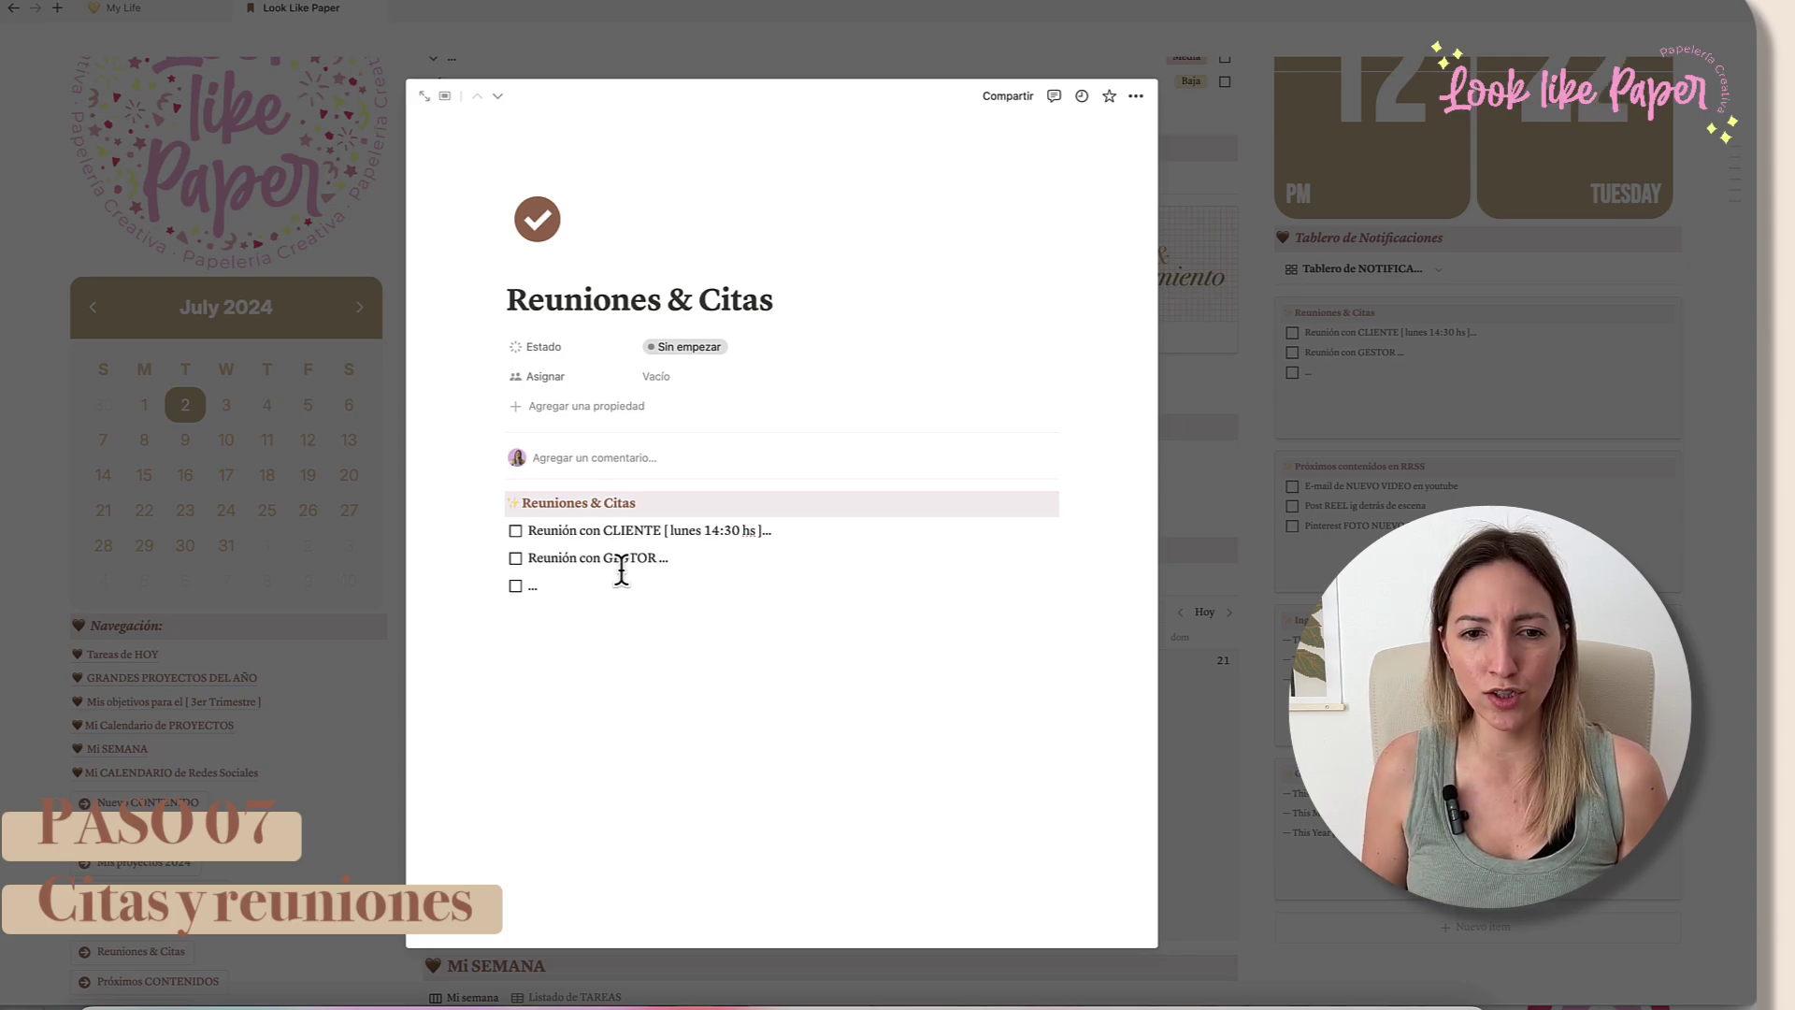
type("[ ")
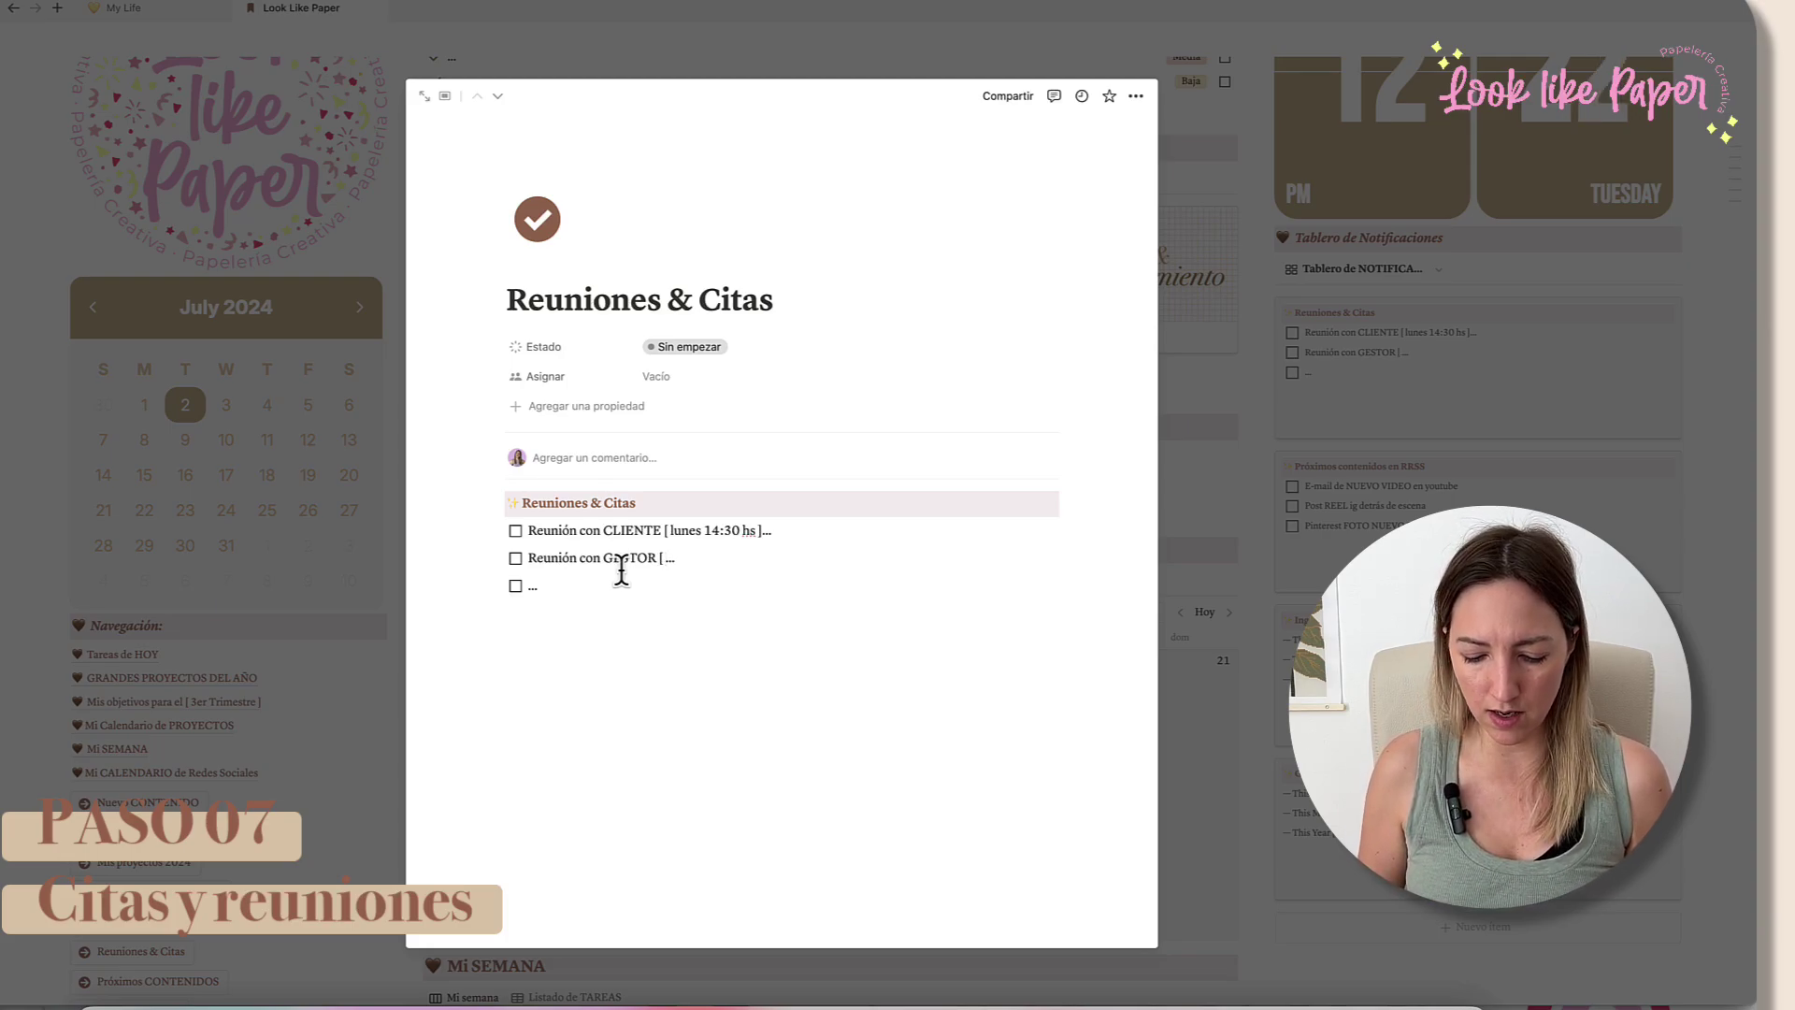
type("martes ")
type("11:30 hs ]")
left_click(1268, 473)
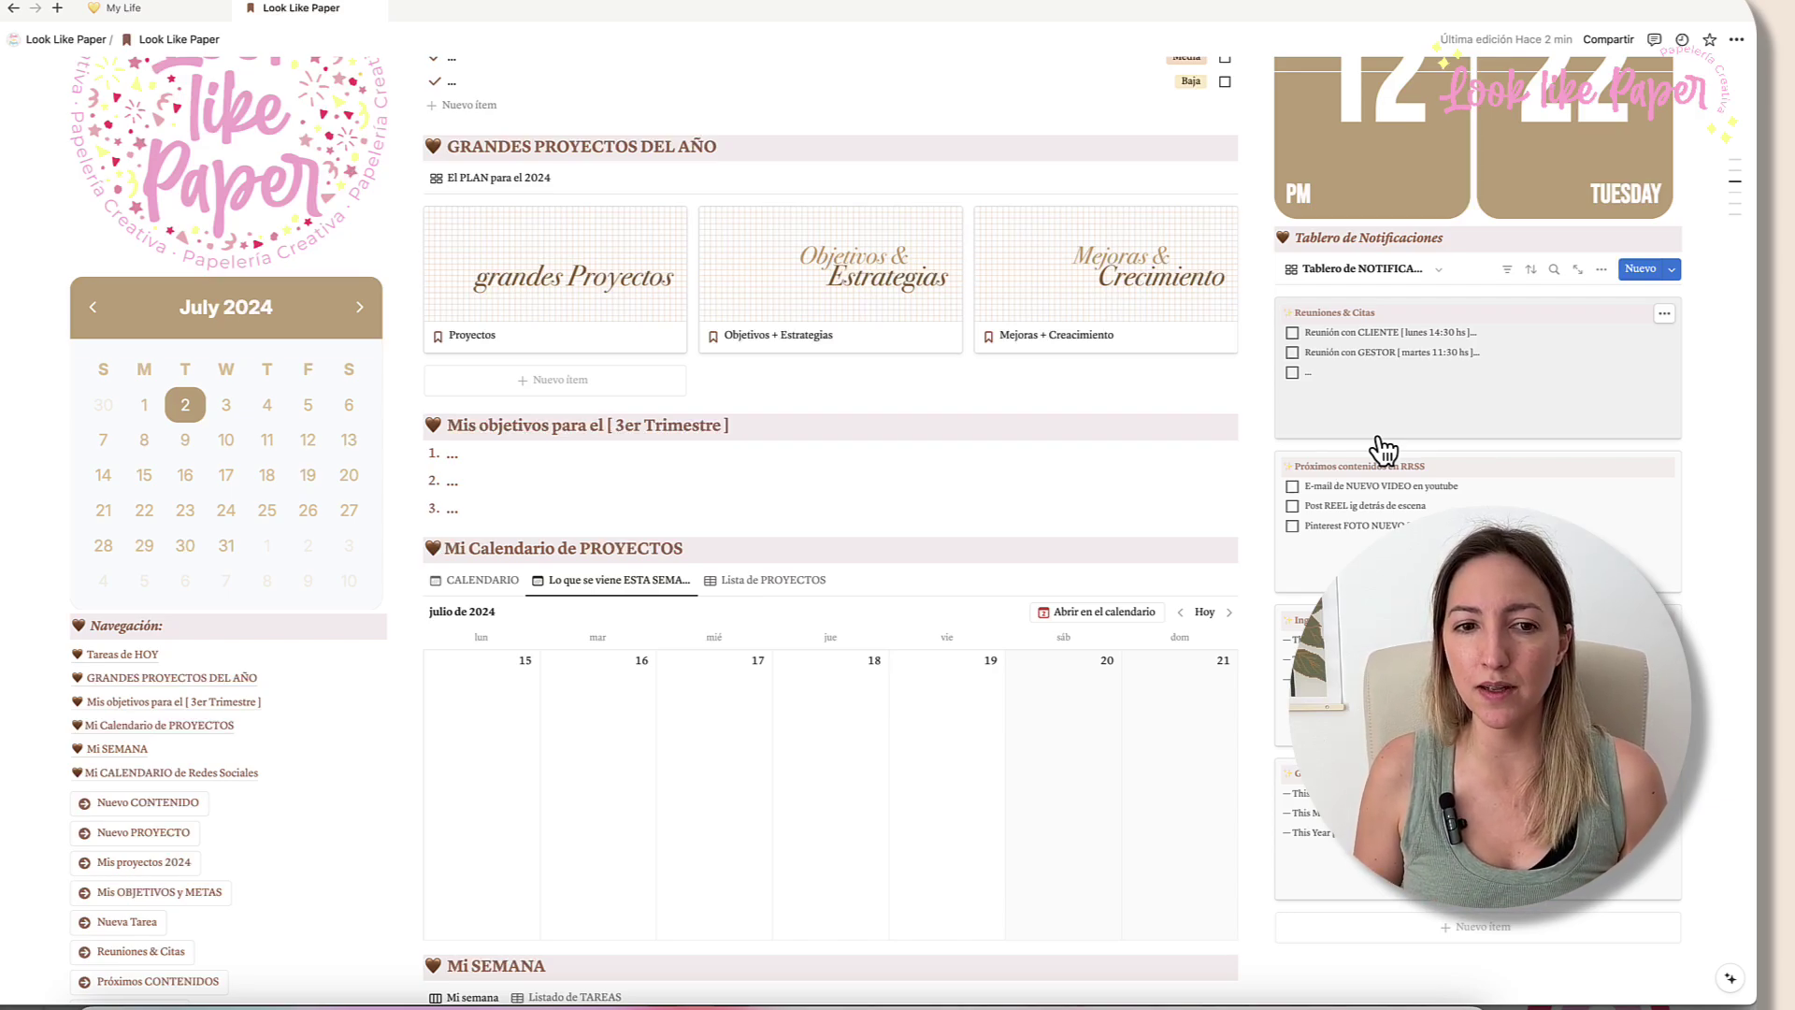
Step: Review the Mi SEMANA board alongside the project calendar and the Reuniones & Citas card to prepare the weekly planning
scroll(690, 424, "down", 5)
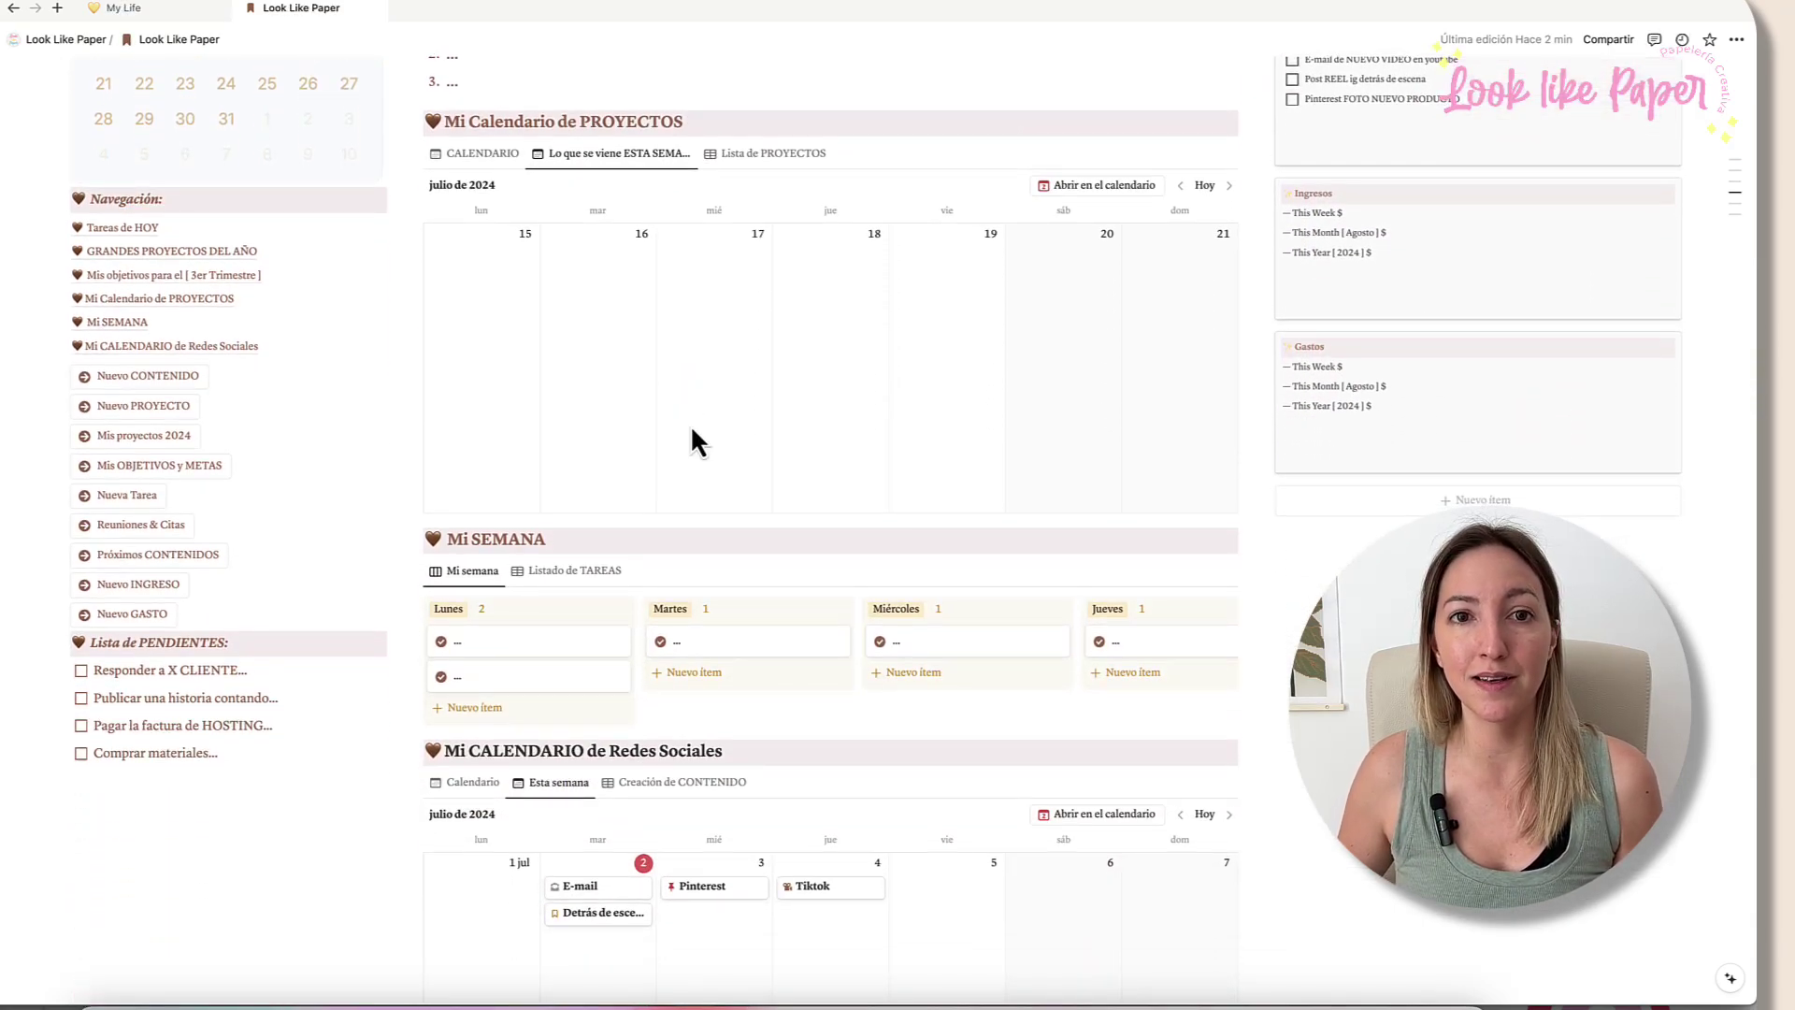
scroll(690, 424, "down", 1)
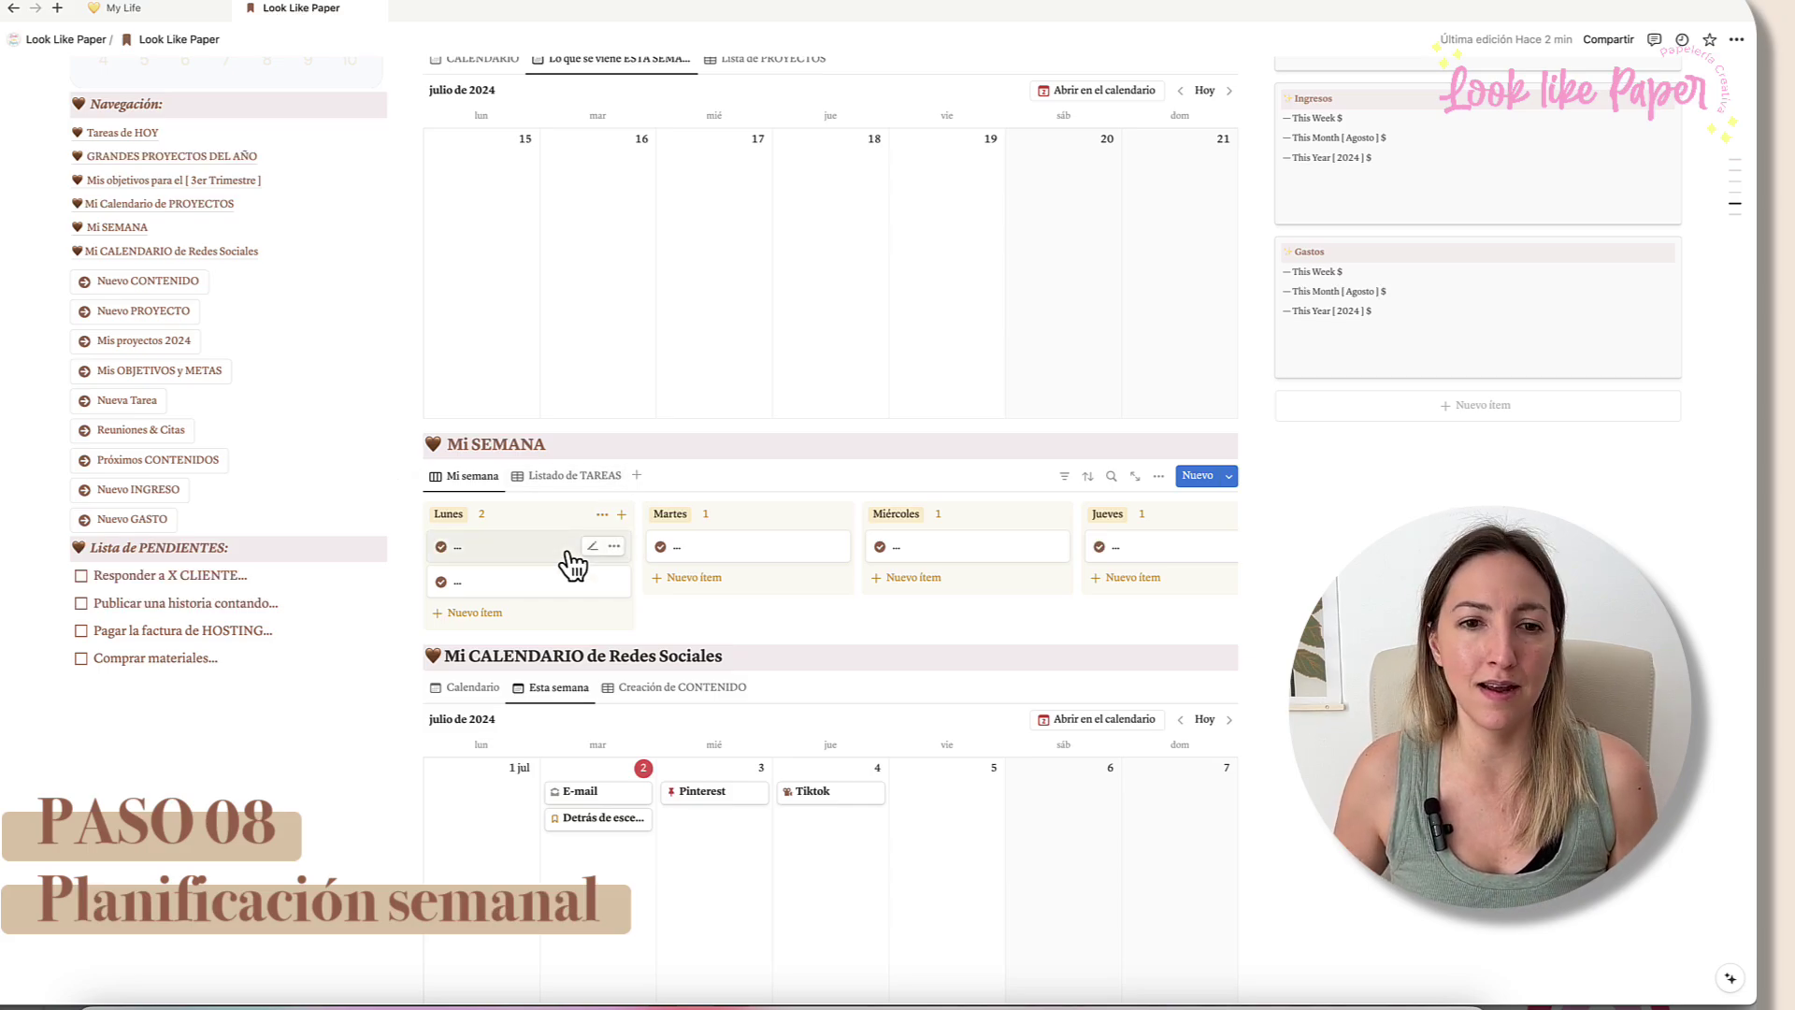
scroll(846, 421, "up", 5)
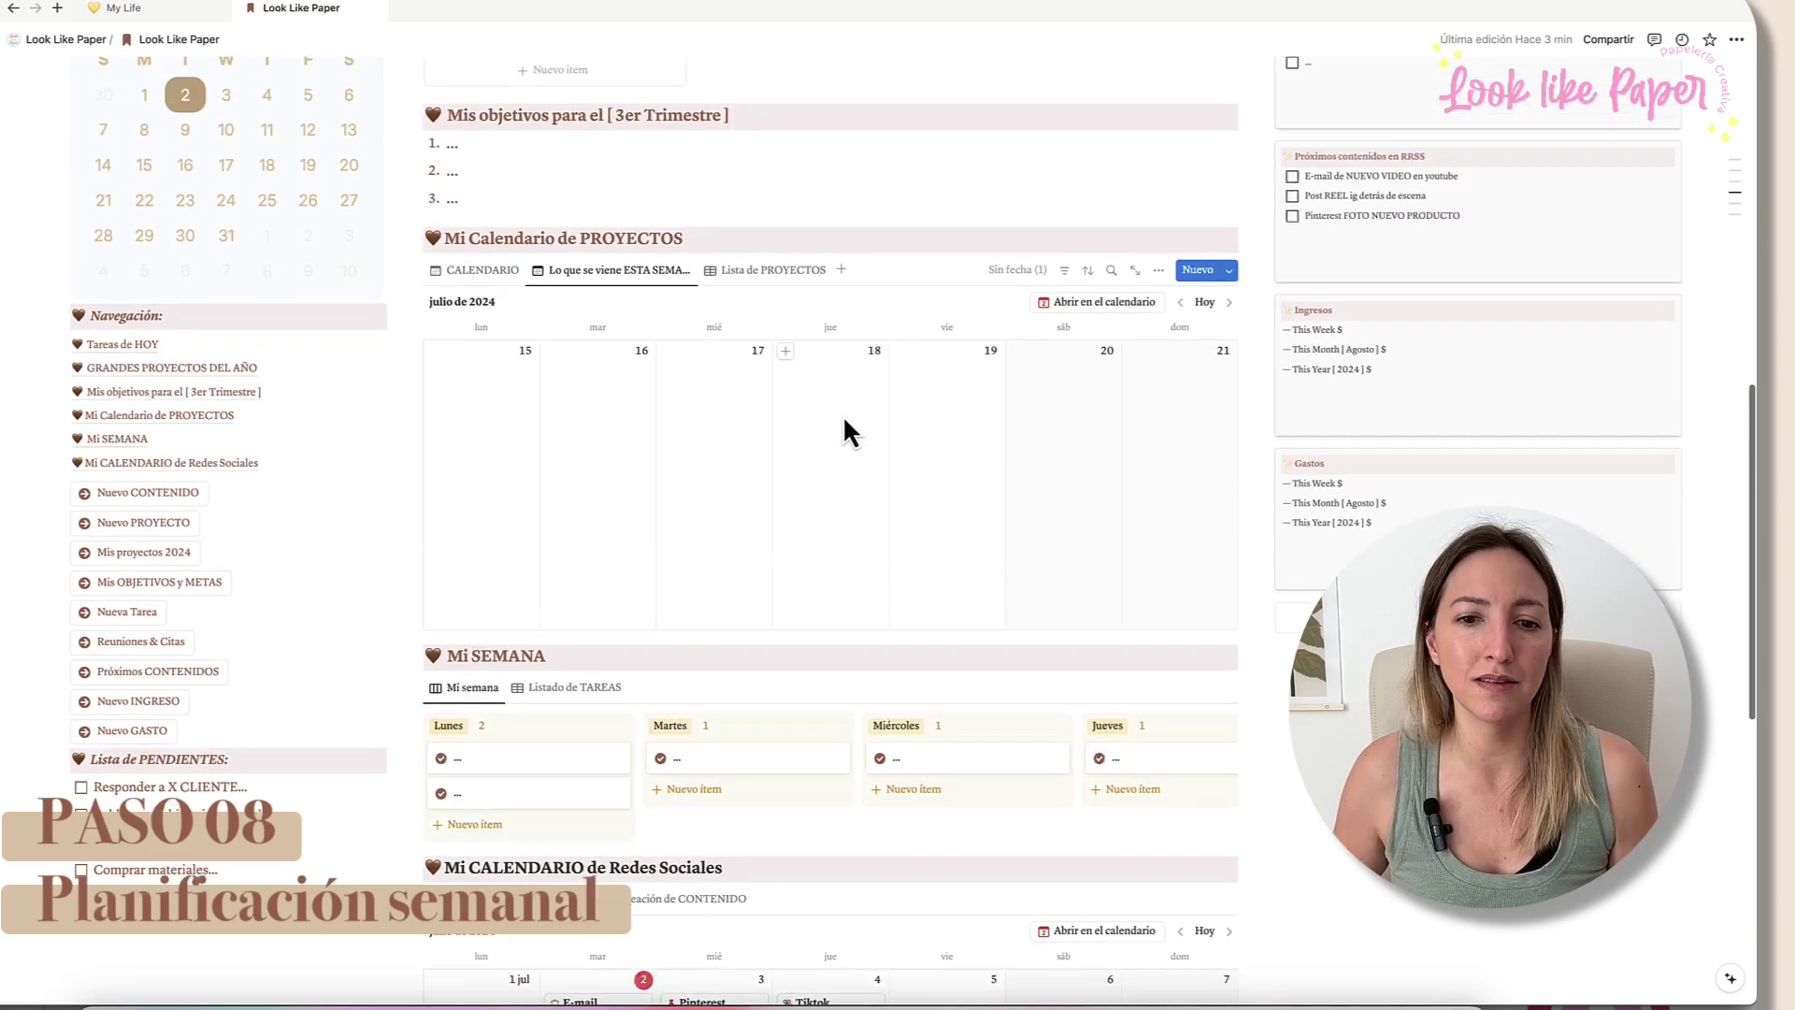
scroll(843, 413, "up", 1)
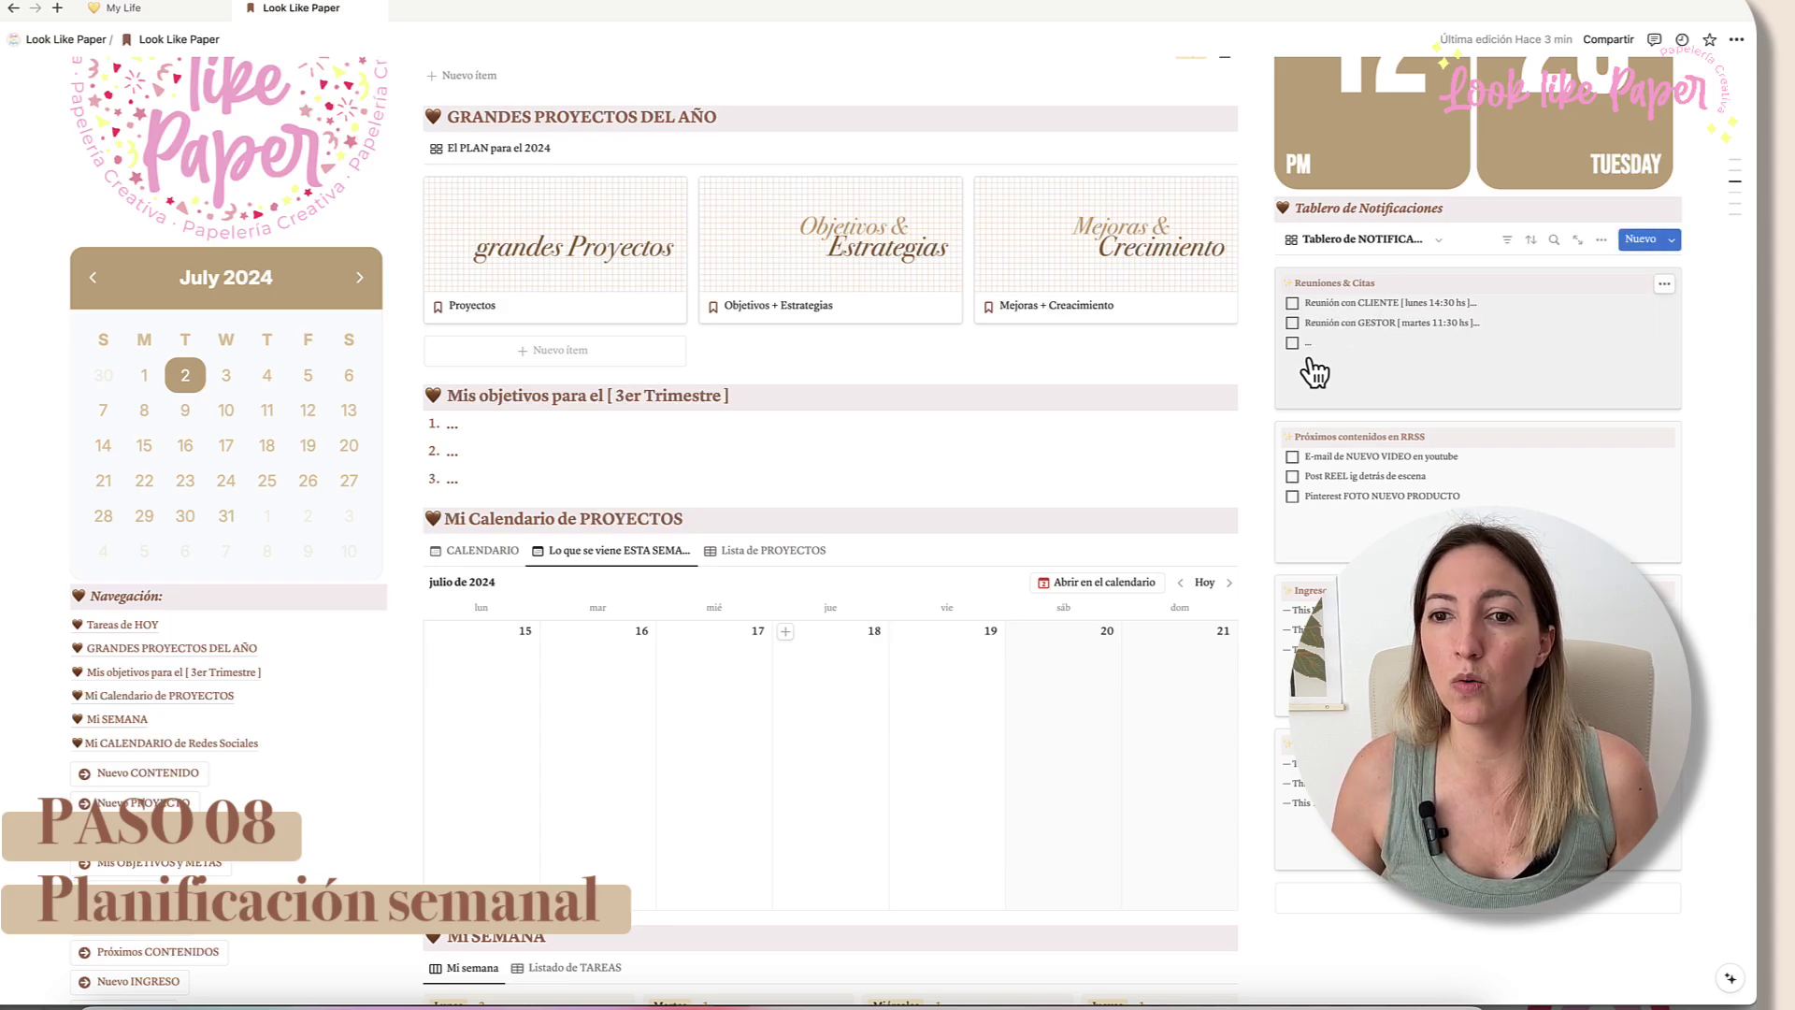
scroll(1315, 372, "down", 2)
scroll(1315, 372, "down", 4)
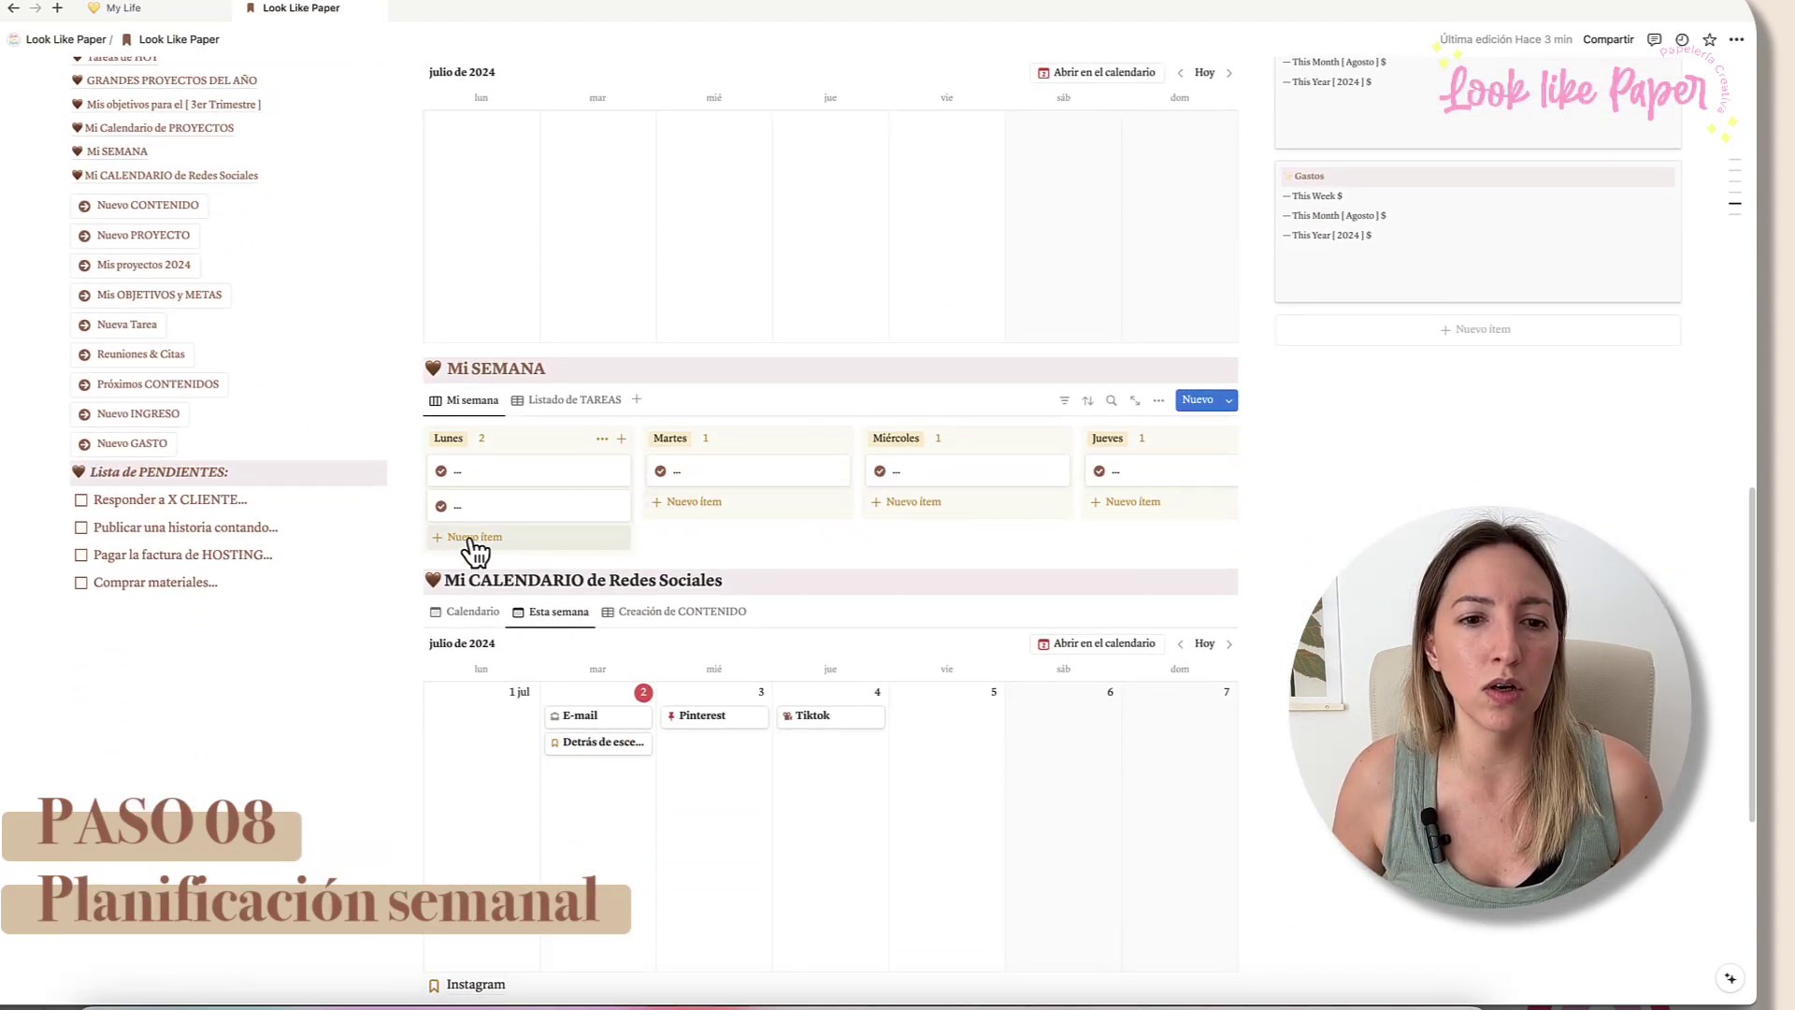
Step: Add an item titled "Reunión con XXX" to the Lunes column of the Mi SEMANA board
left_click(491, 539)
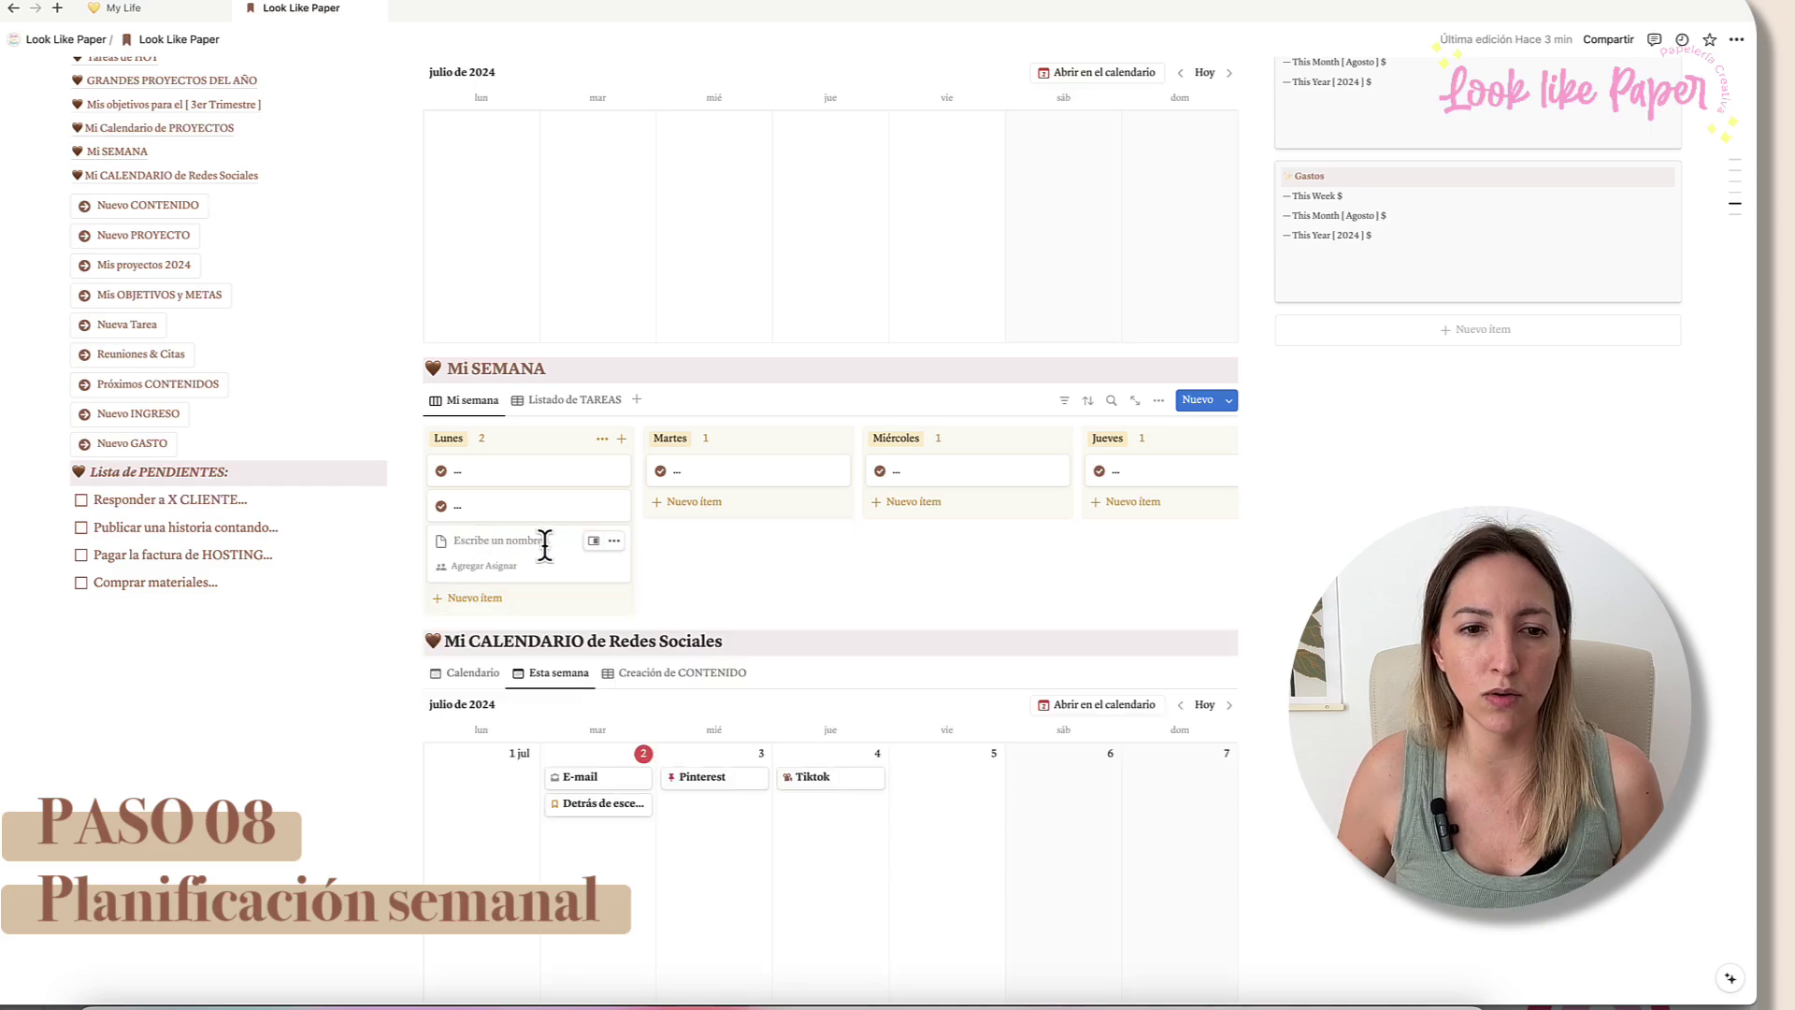
type("Reuni")
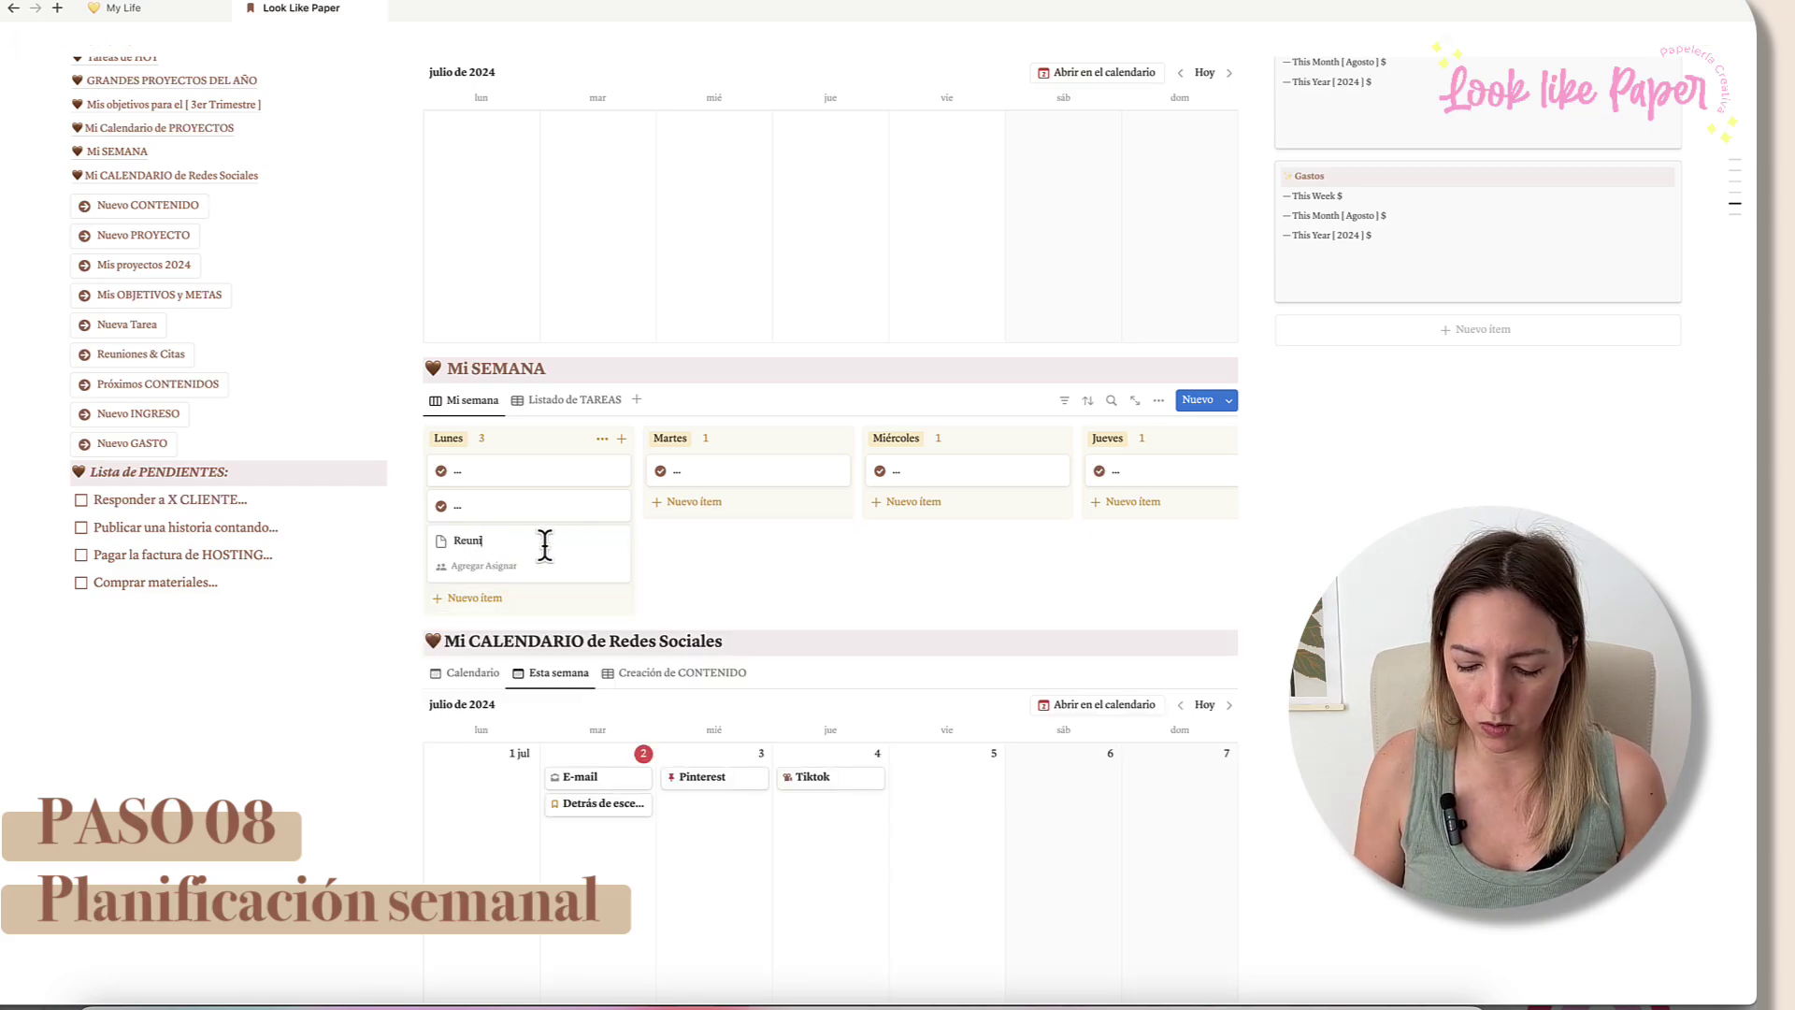
type("ón con")
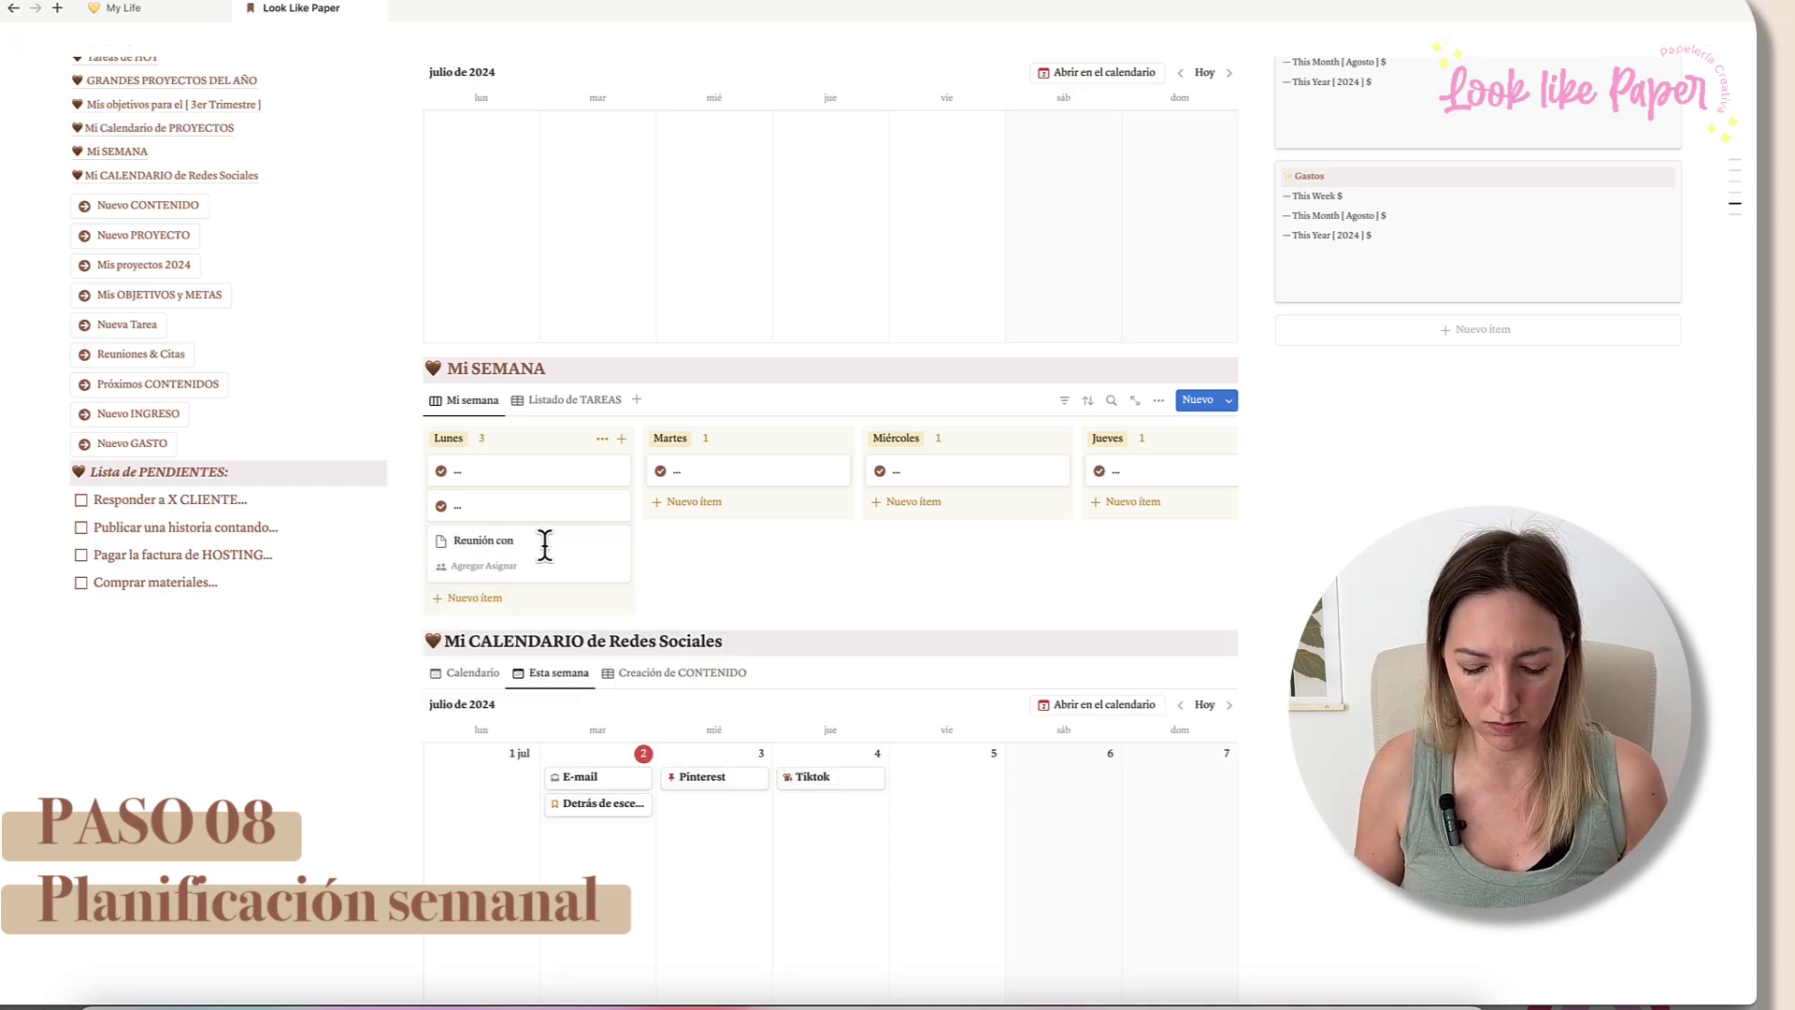
type(" XXX")
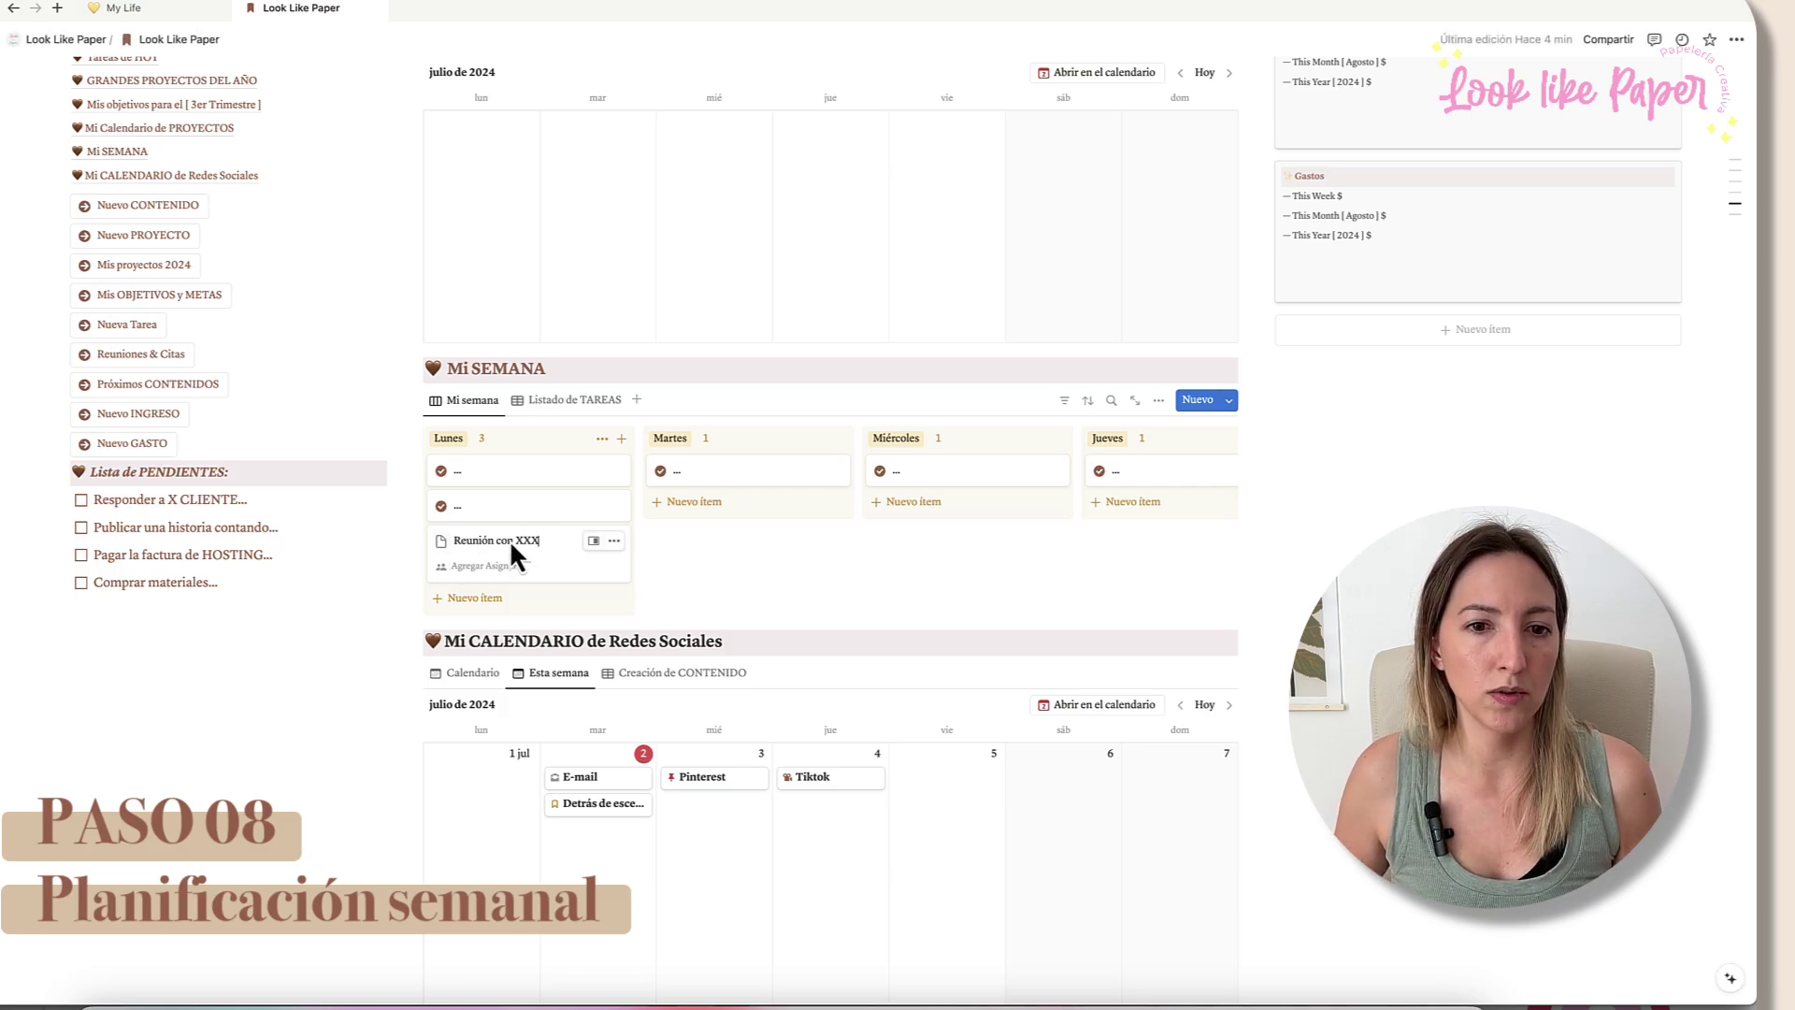
Step: Open the "Reunión con XXX" item, check its Estado options and enter "..." as its page content
left_click(591, 543)
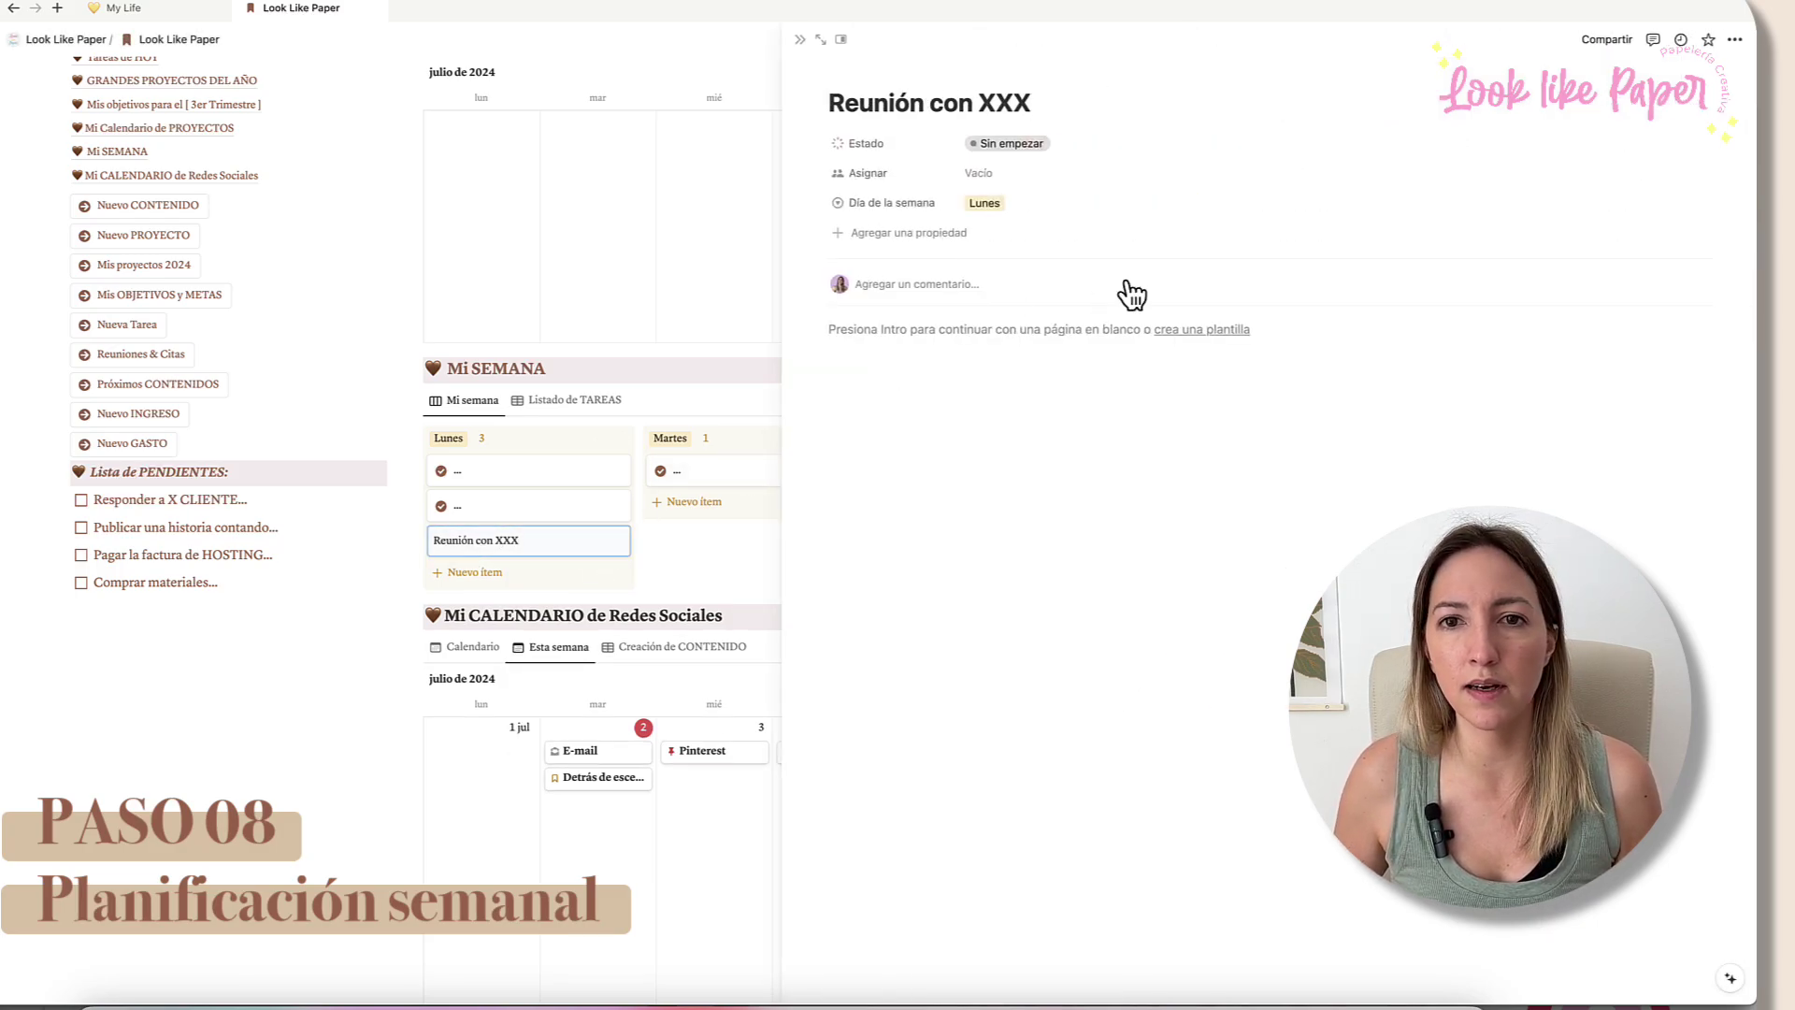
left_click(1006, 143)
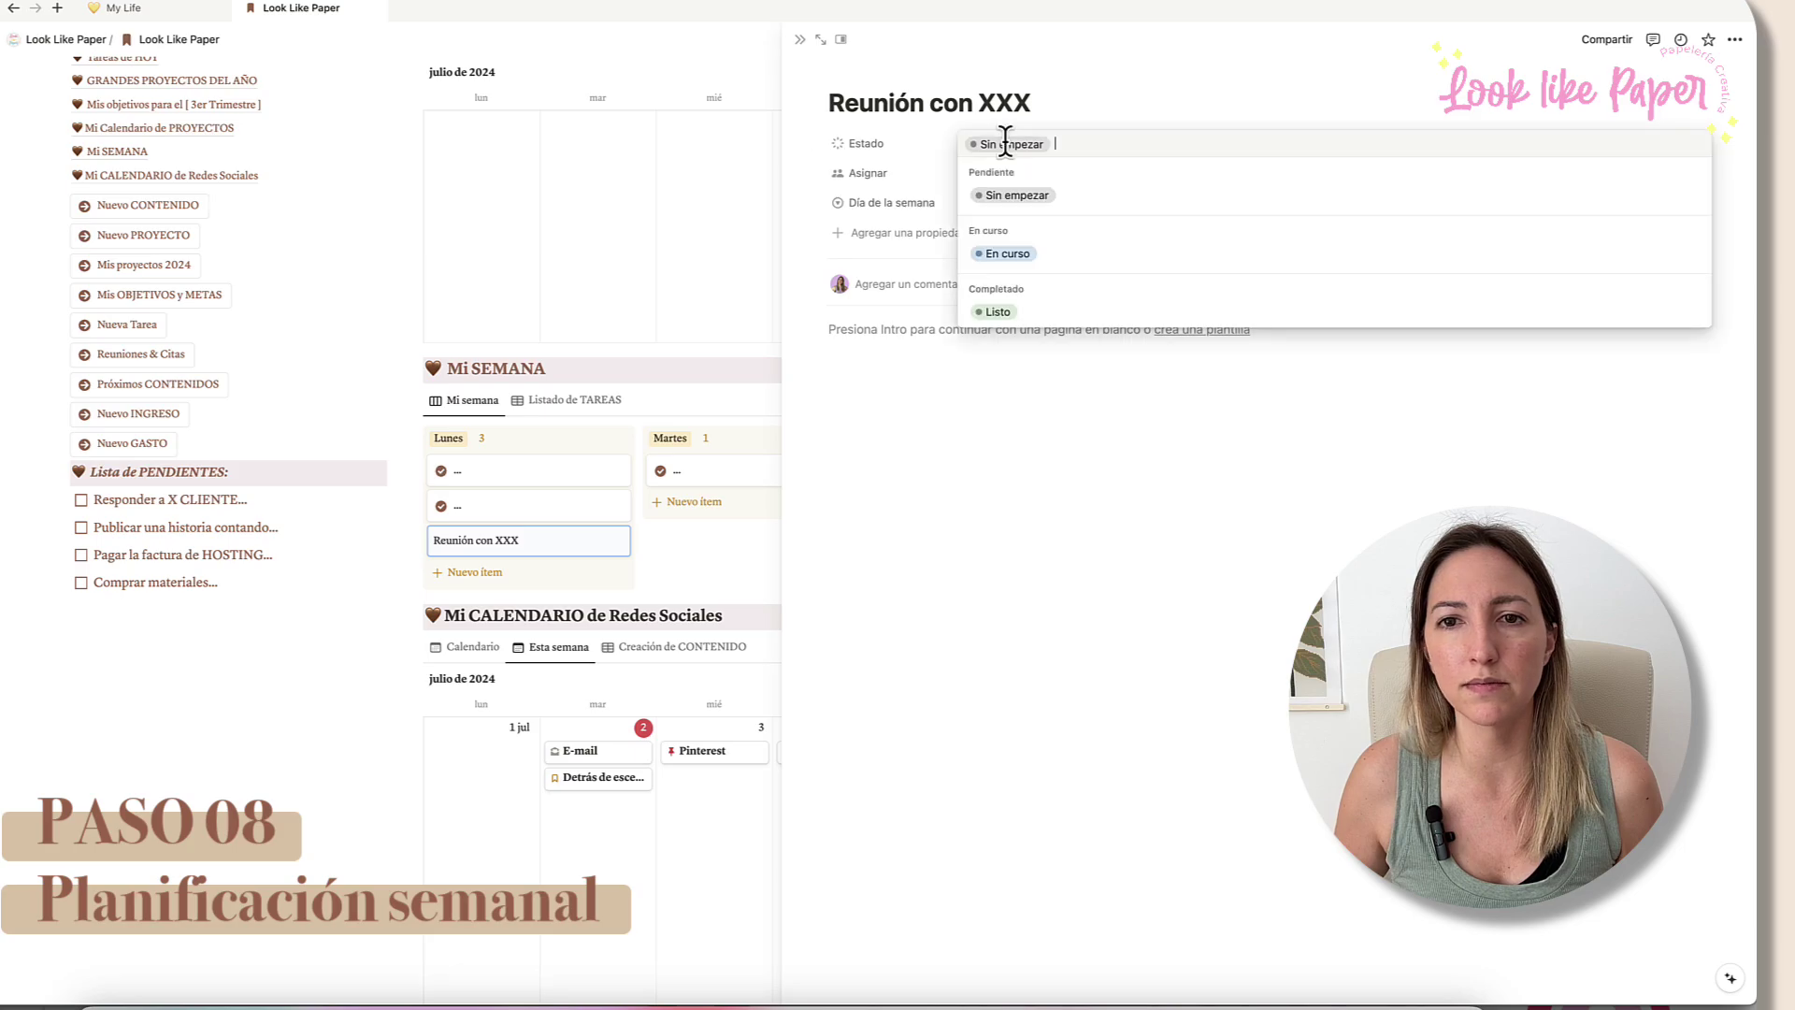
left_click(1105, 109)
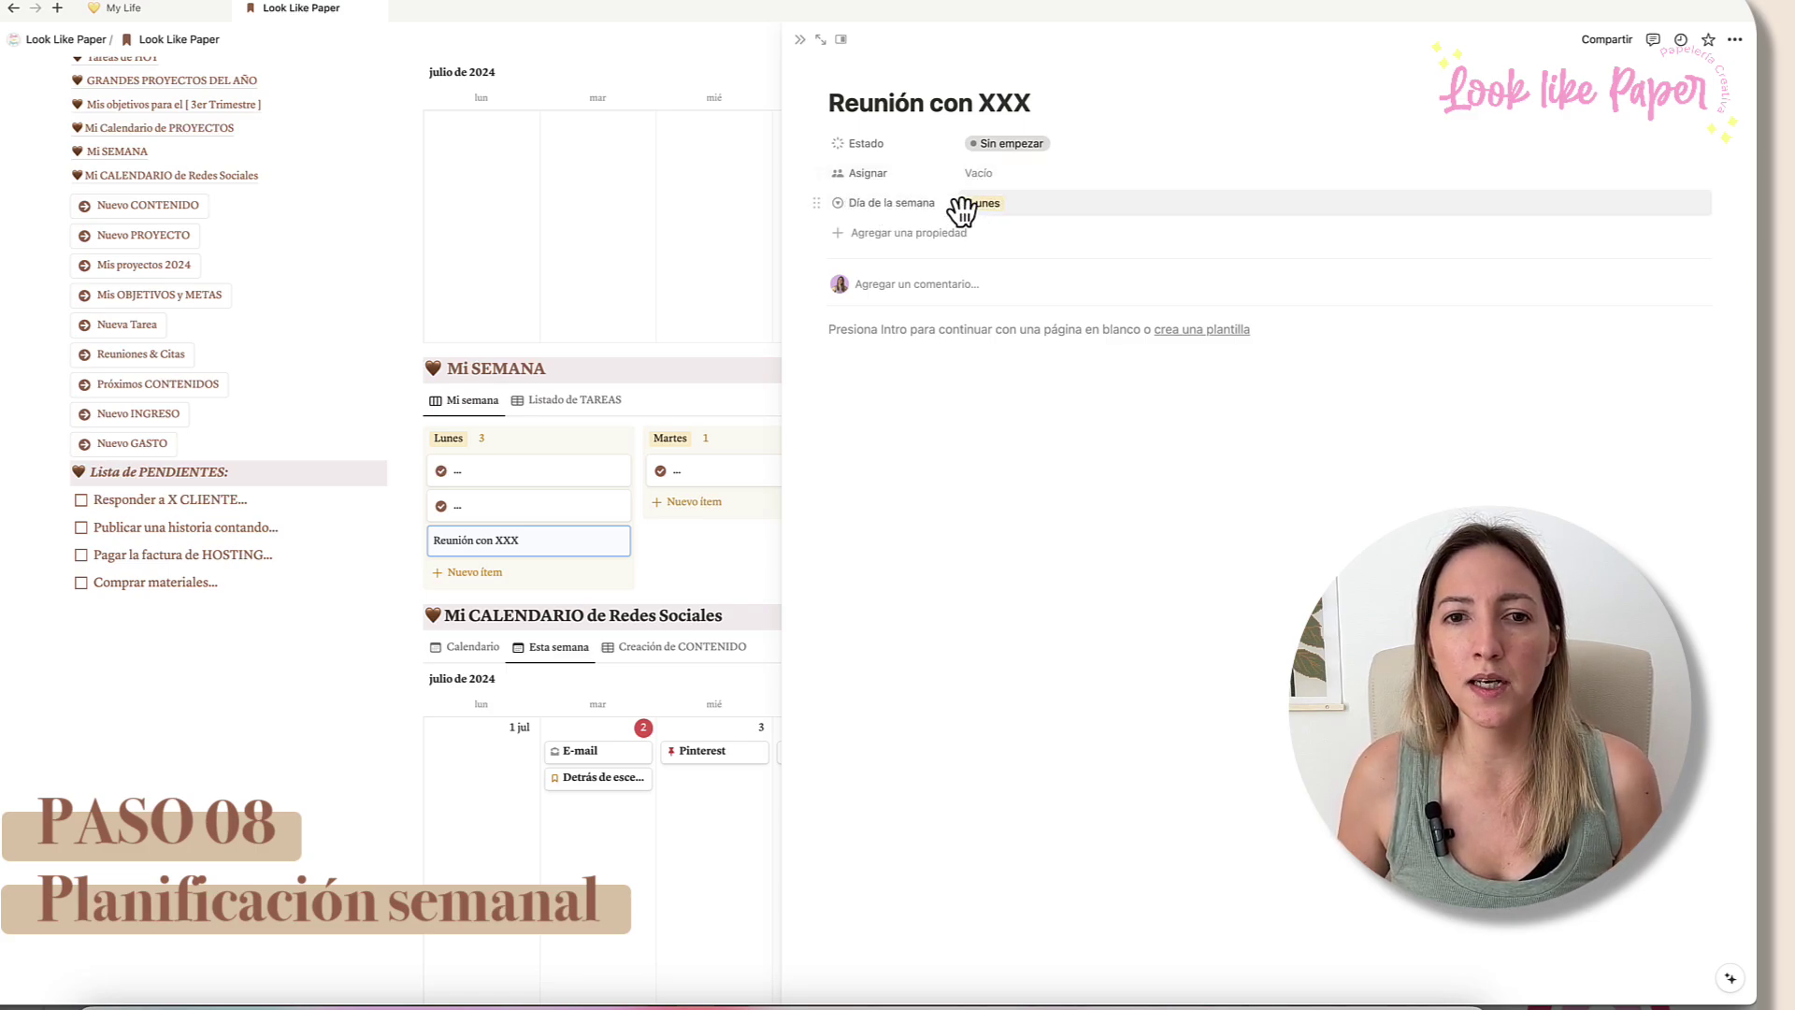
left_click(898, 329)
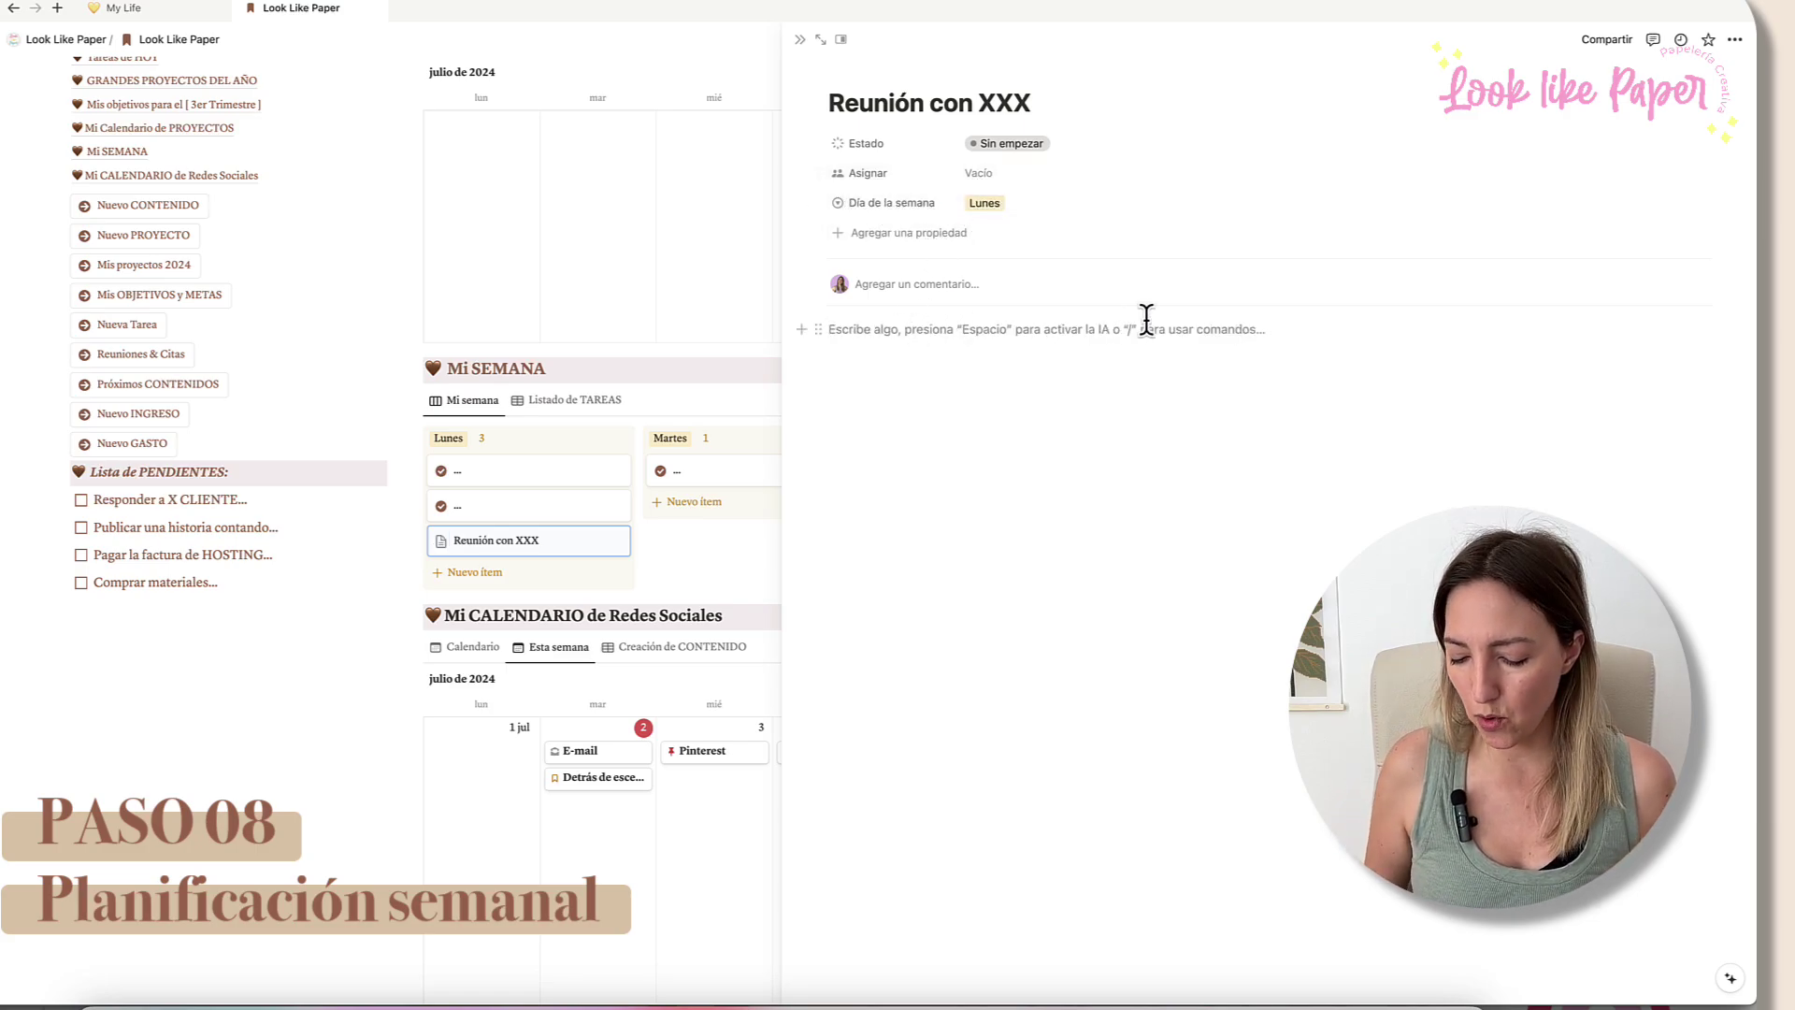
type("...")
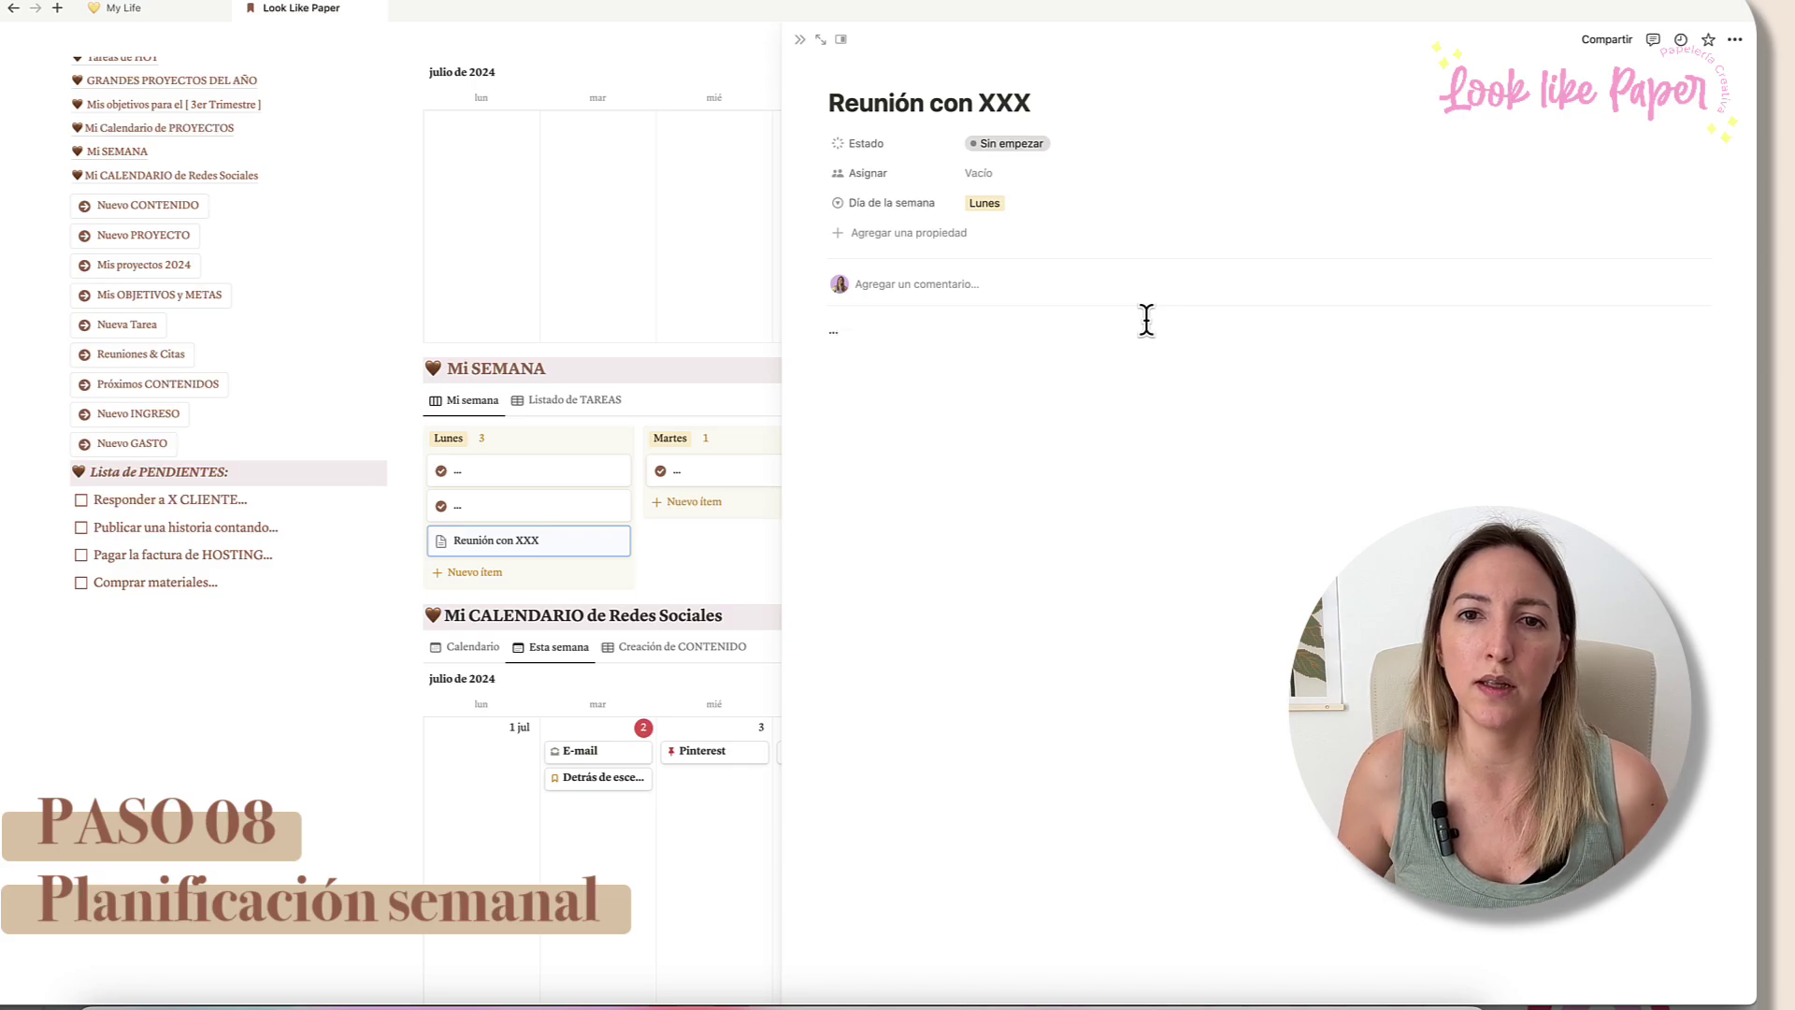
Step: Give the "Reunión con XXX" page a brown group-of-people icon found by searching for "meet", and close the page
left_click(856, 72)
left_click(856, 98)
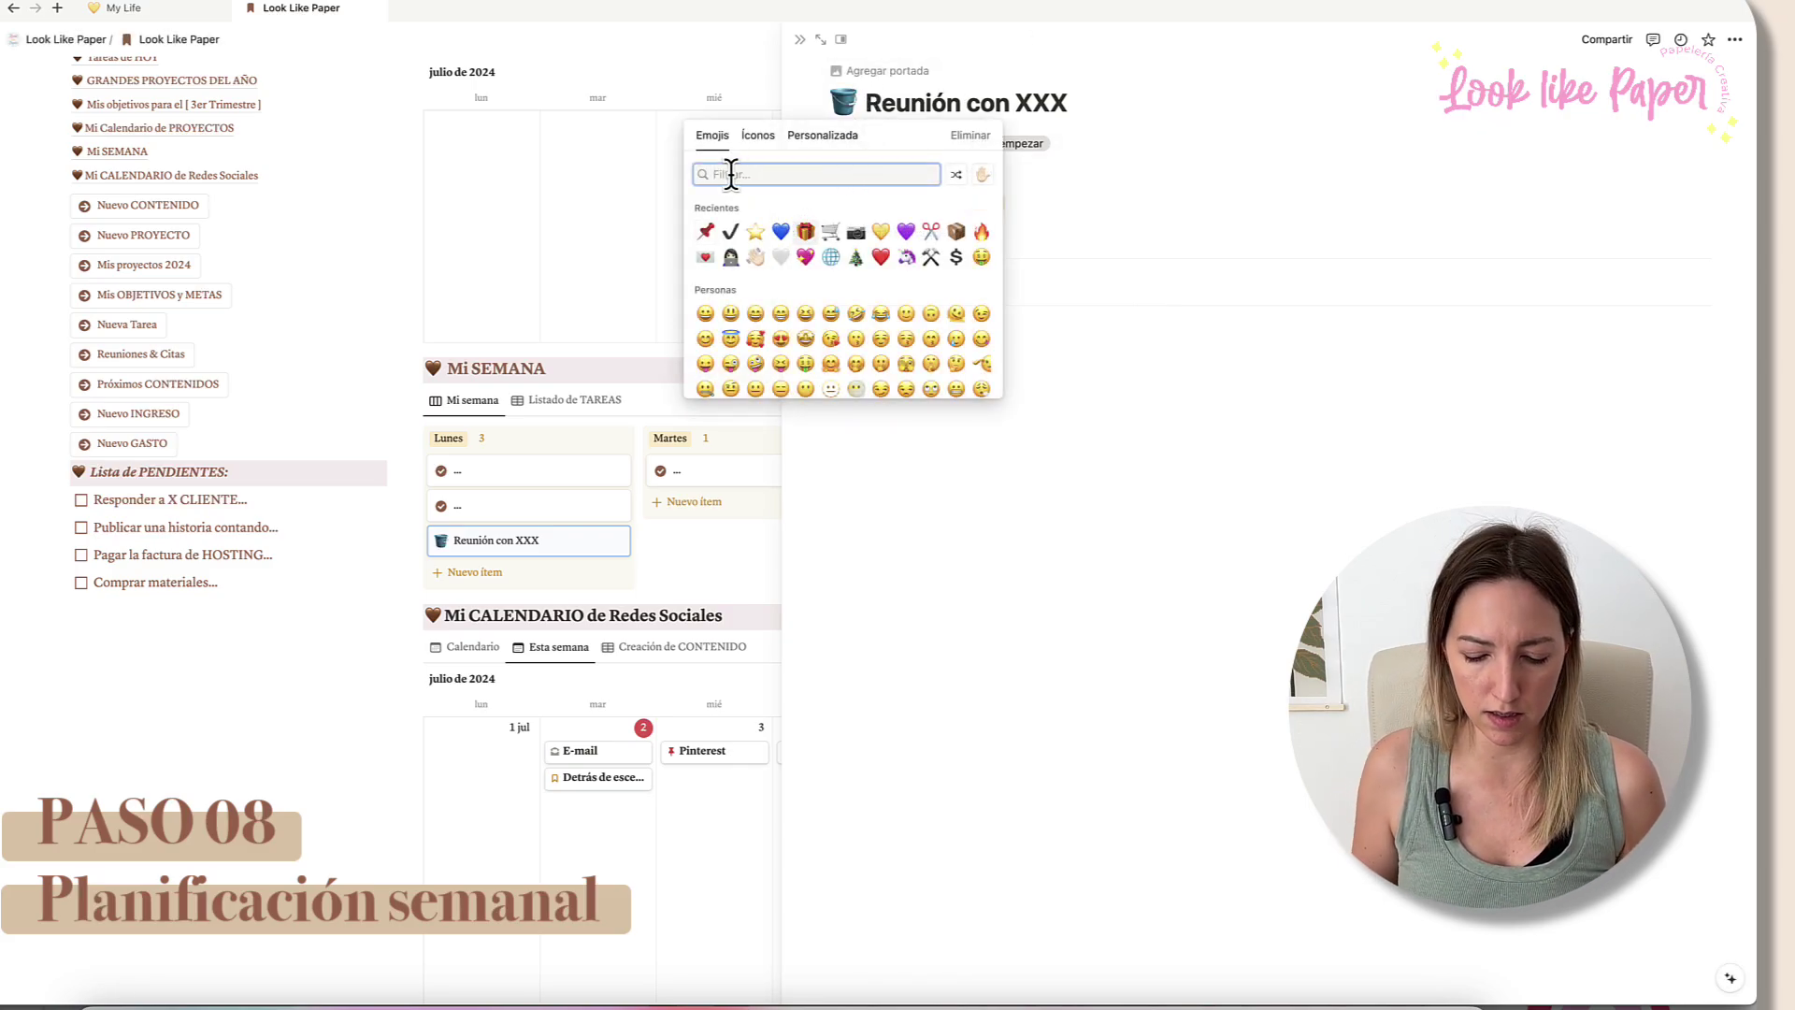
left_click(758, 135)
left_click(743, 177)
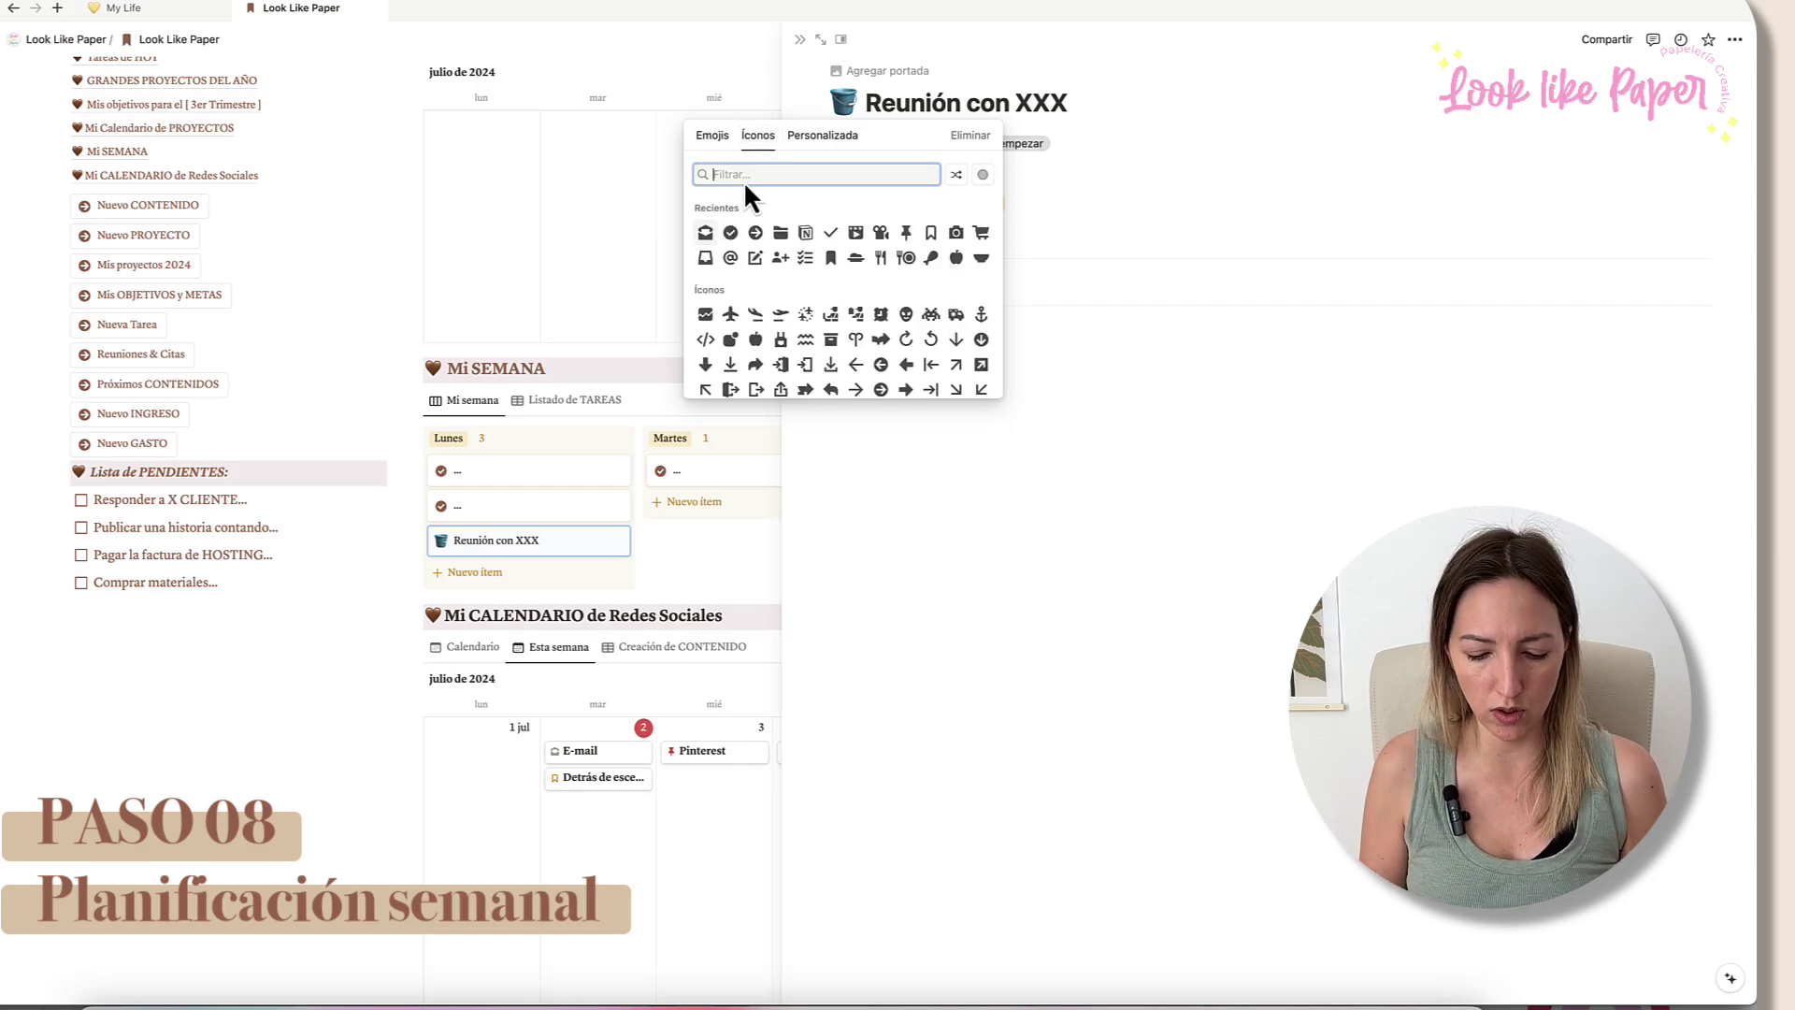
type("REUNI")
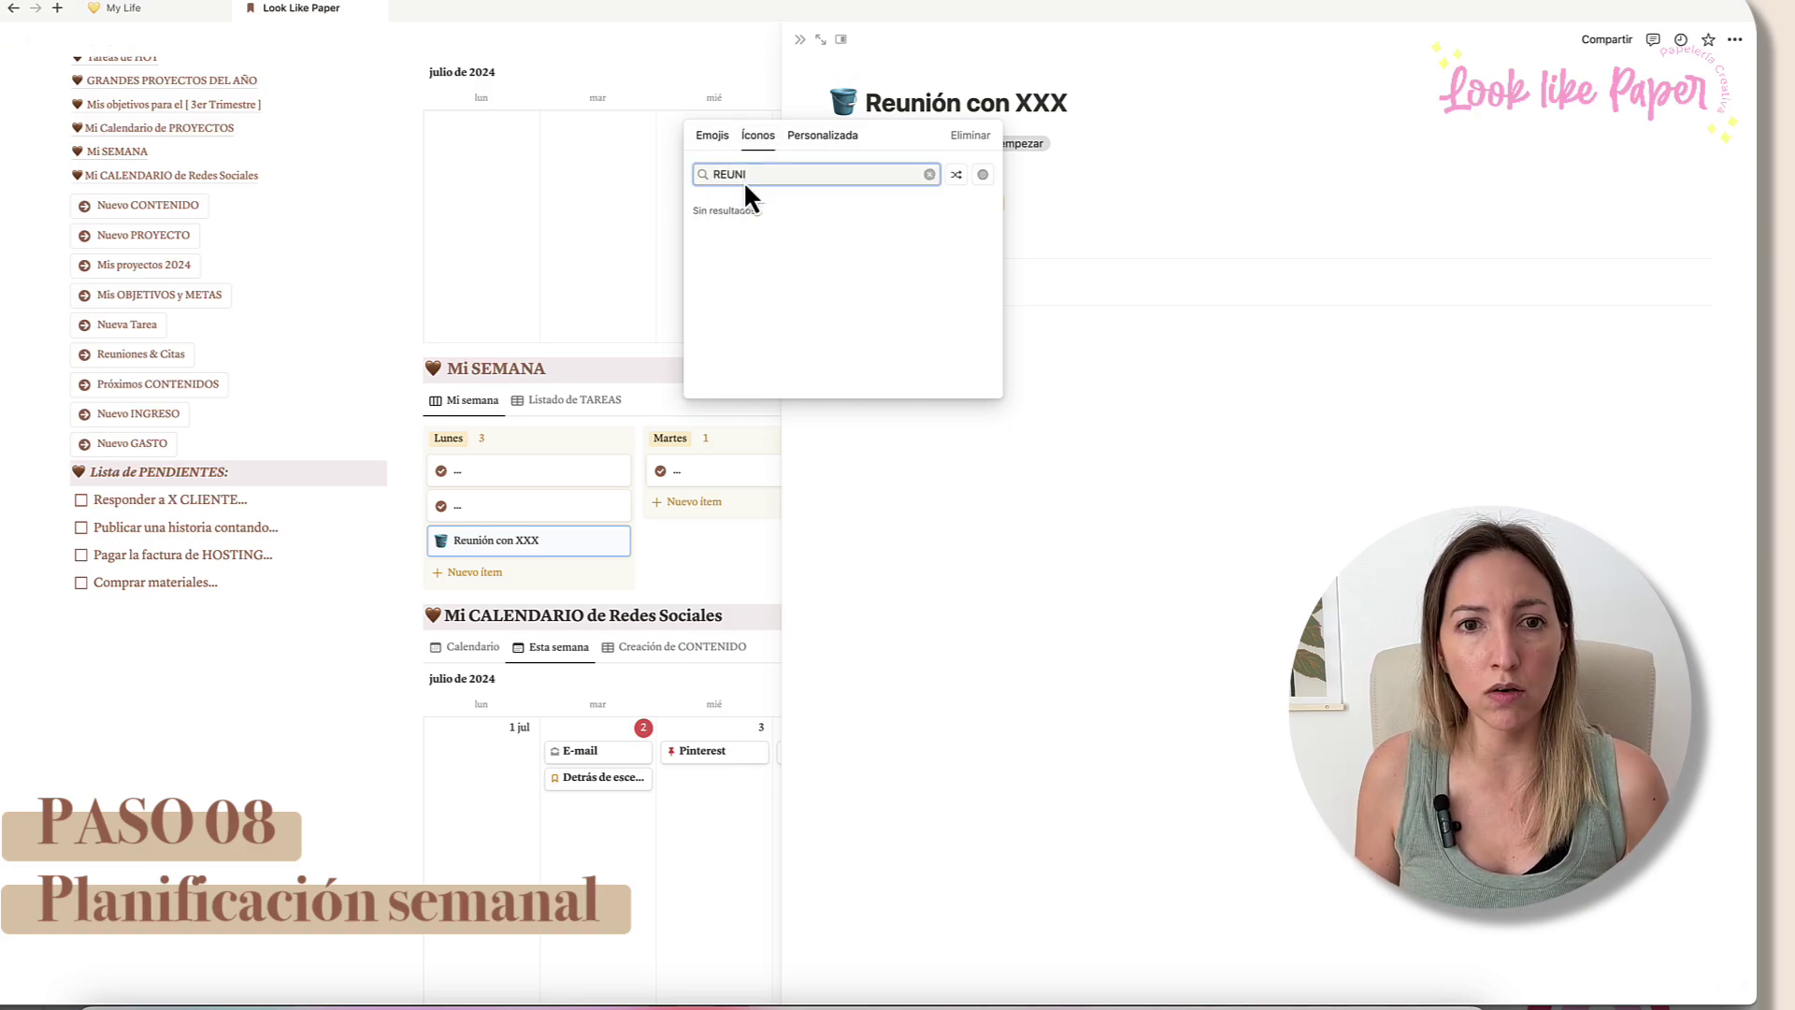
key("BackSpace")
key("BackSpace")
key("BackSpace")
key("BackSpace")
key("BackSpace")
type("meet")
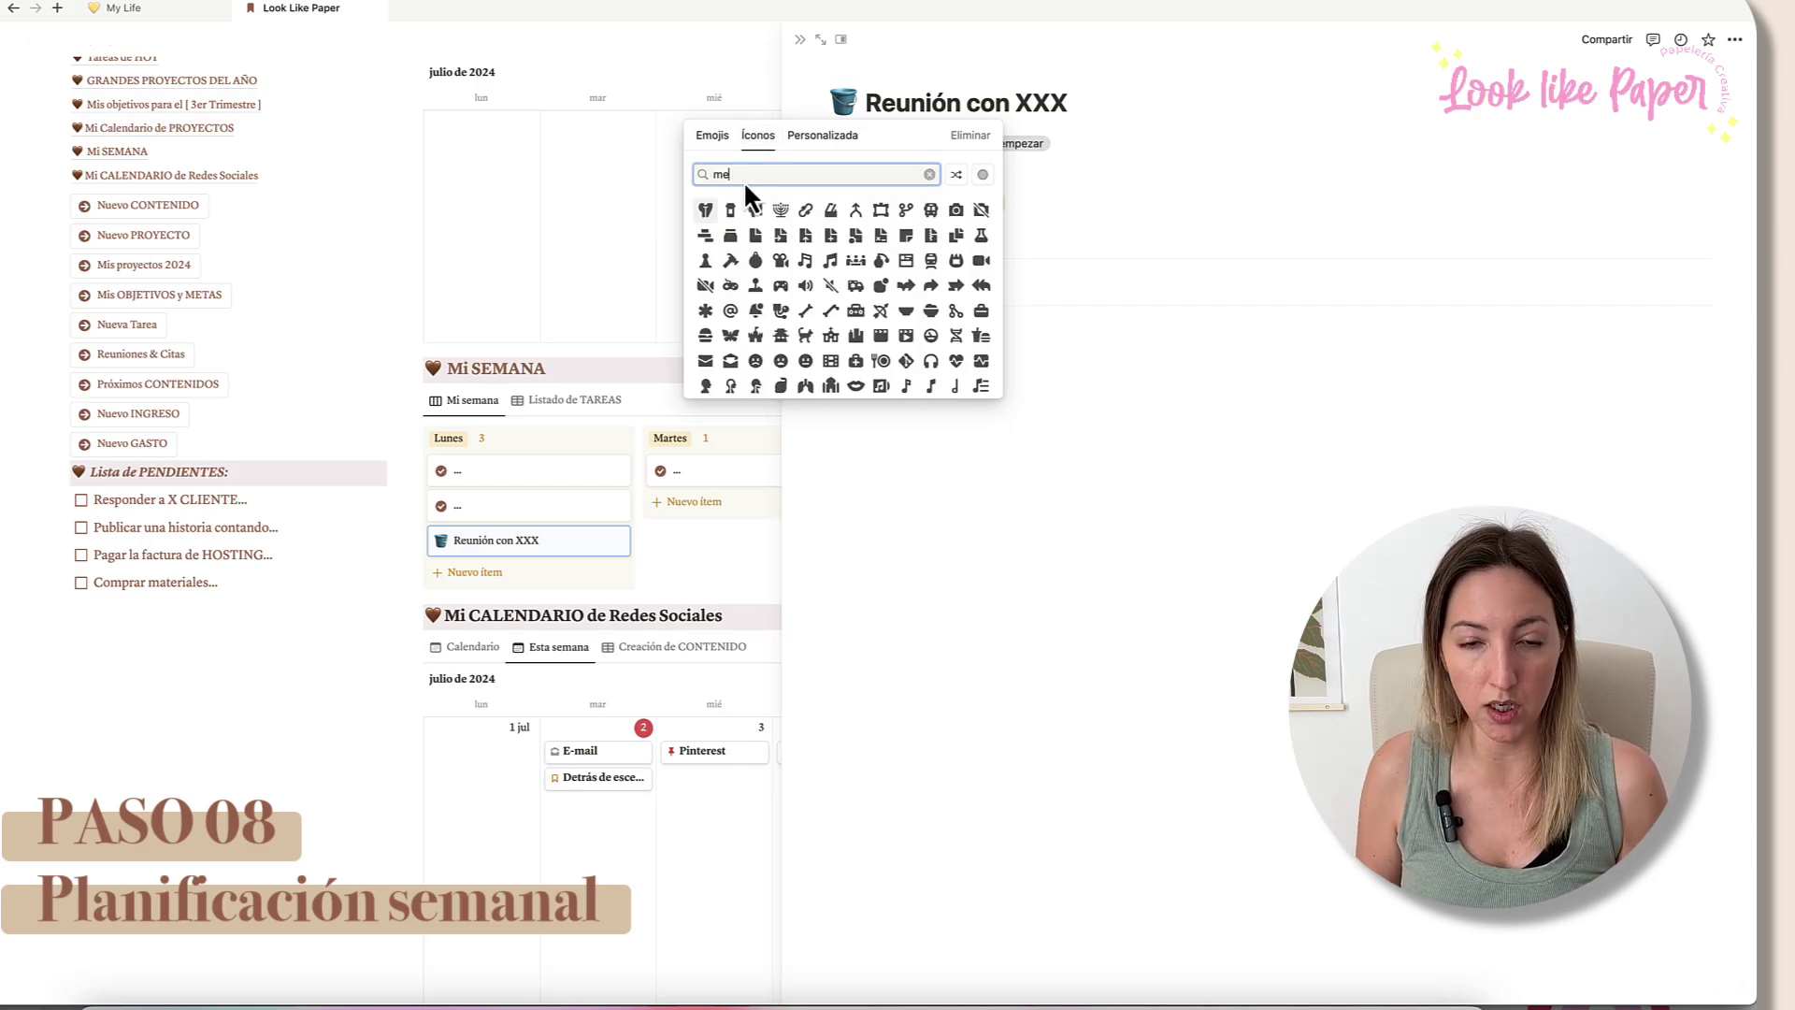
mouse_move(733, 209)
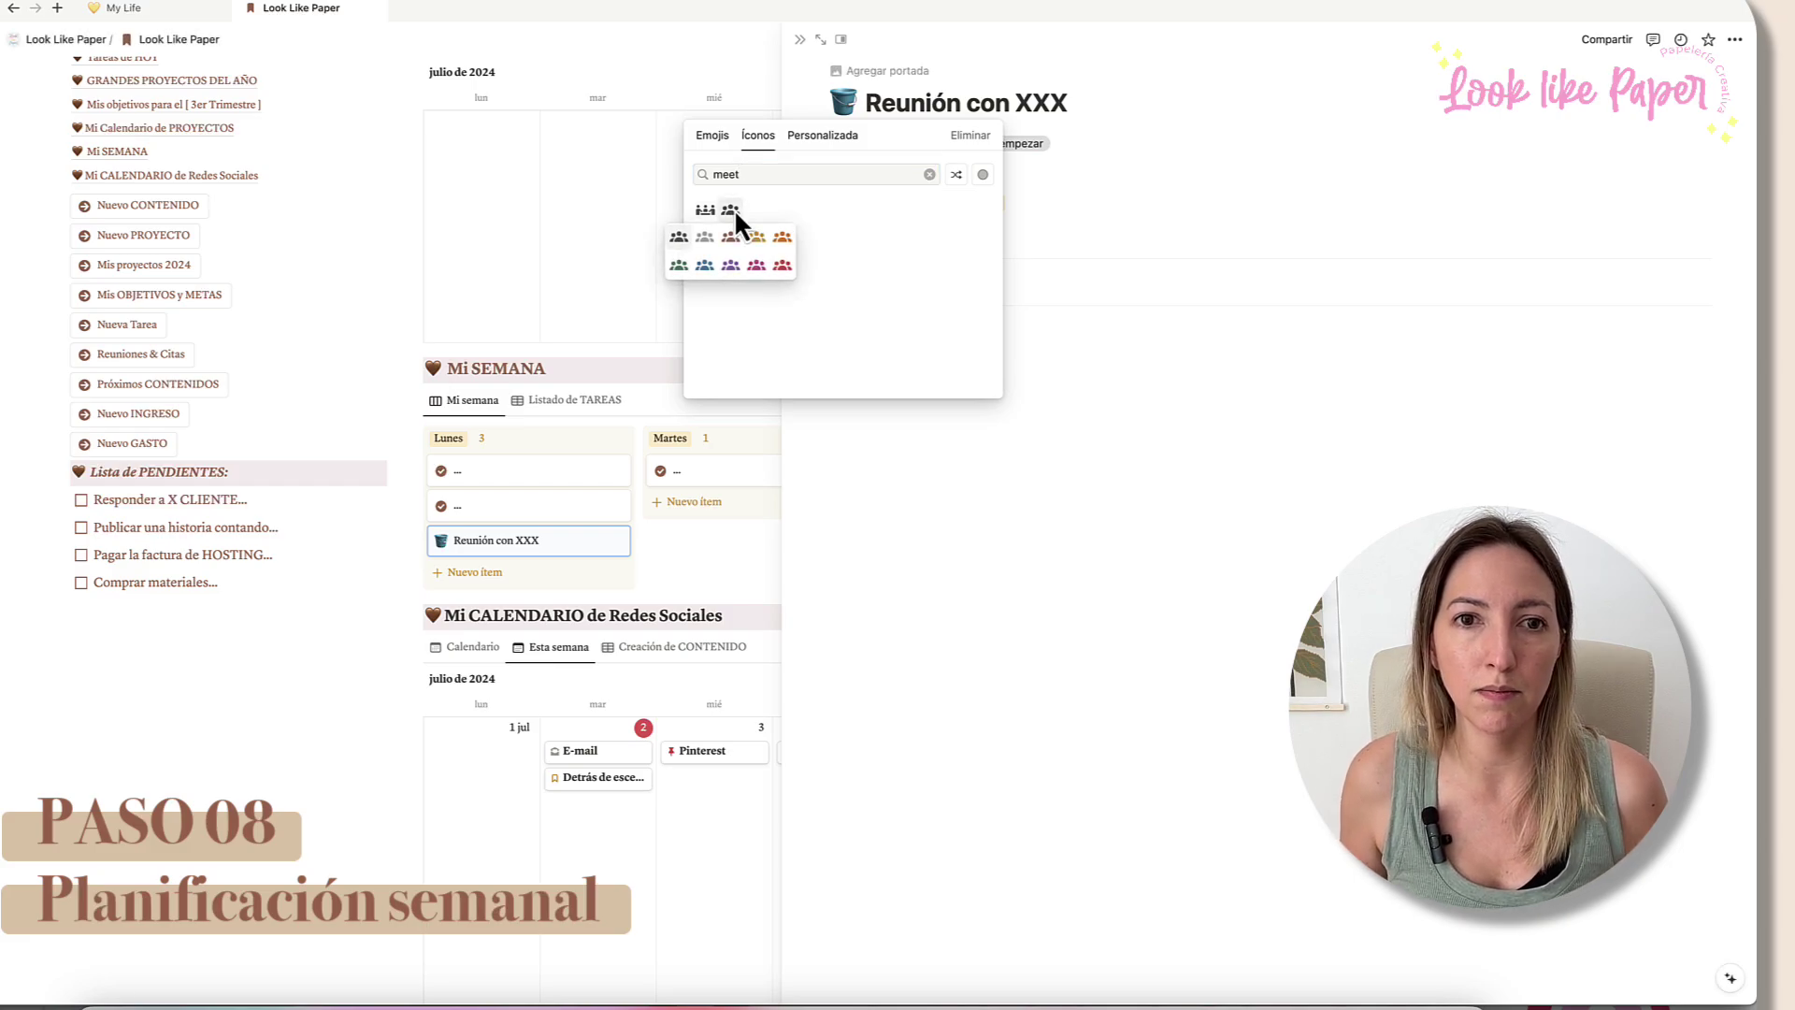
left_click(733, 239)
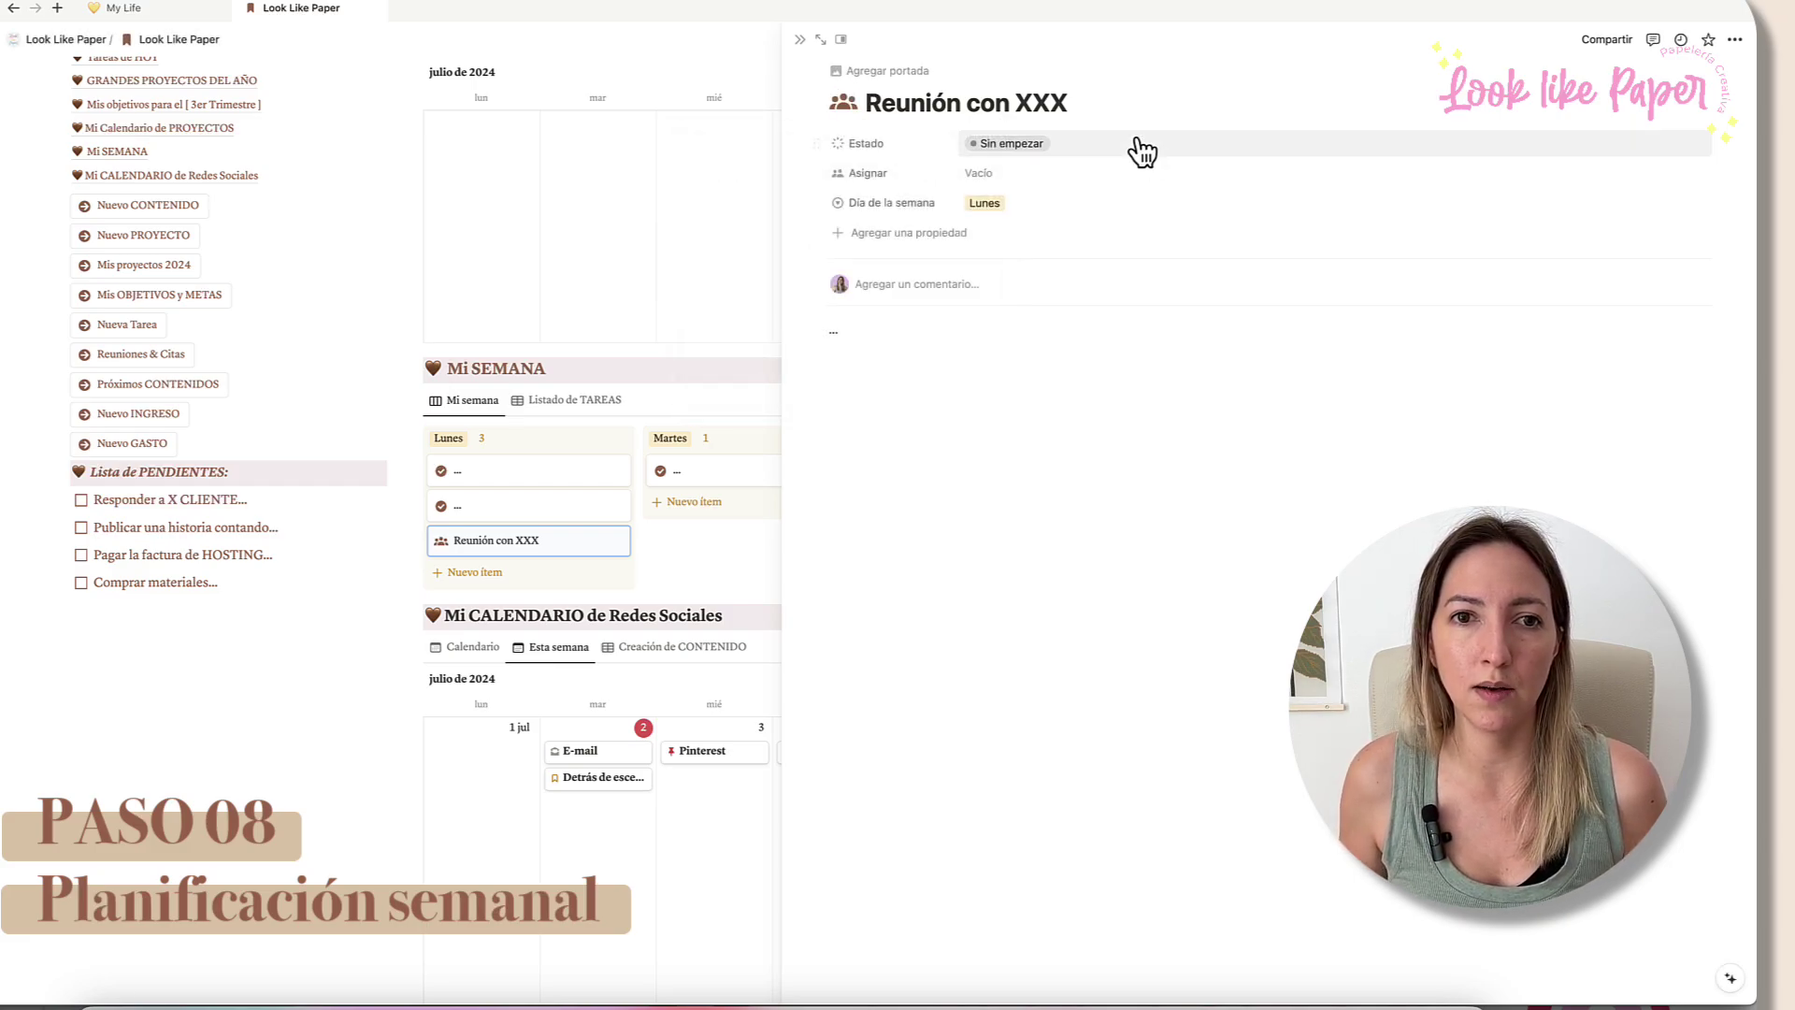
left_click(799, 41)
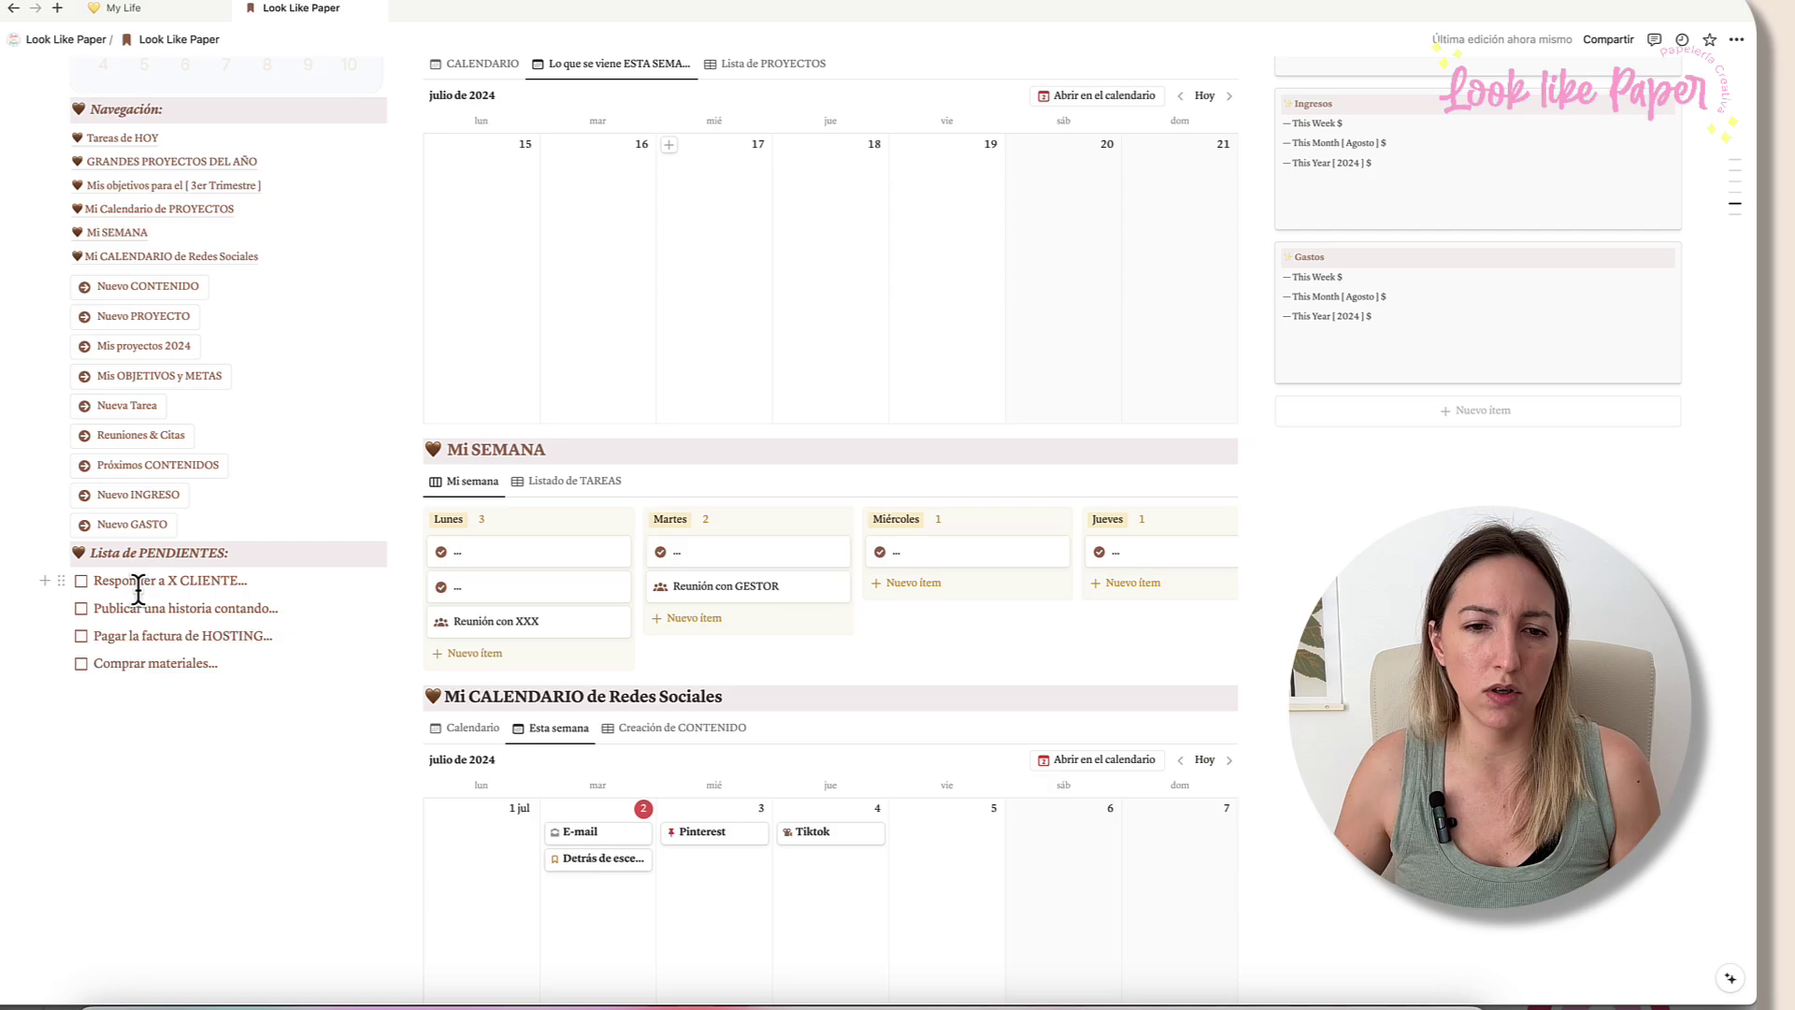
Step: Add a "Responder E-MAIL cliente" item with a brown open-envelope icon to the Lunes column
left_click(488, 653)
type("Responder E-MAIL cliente")
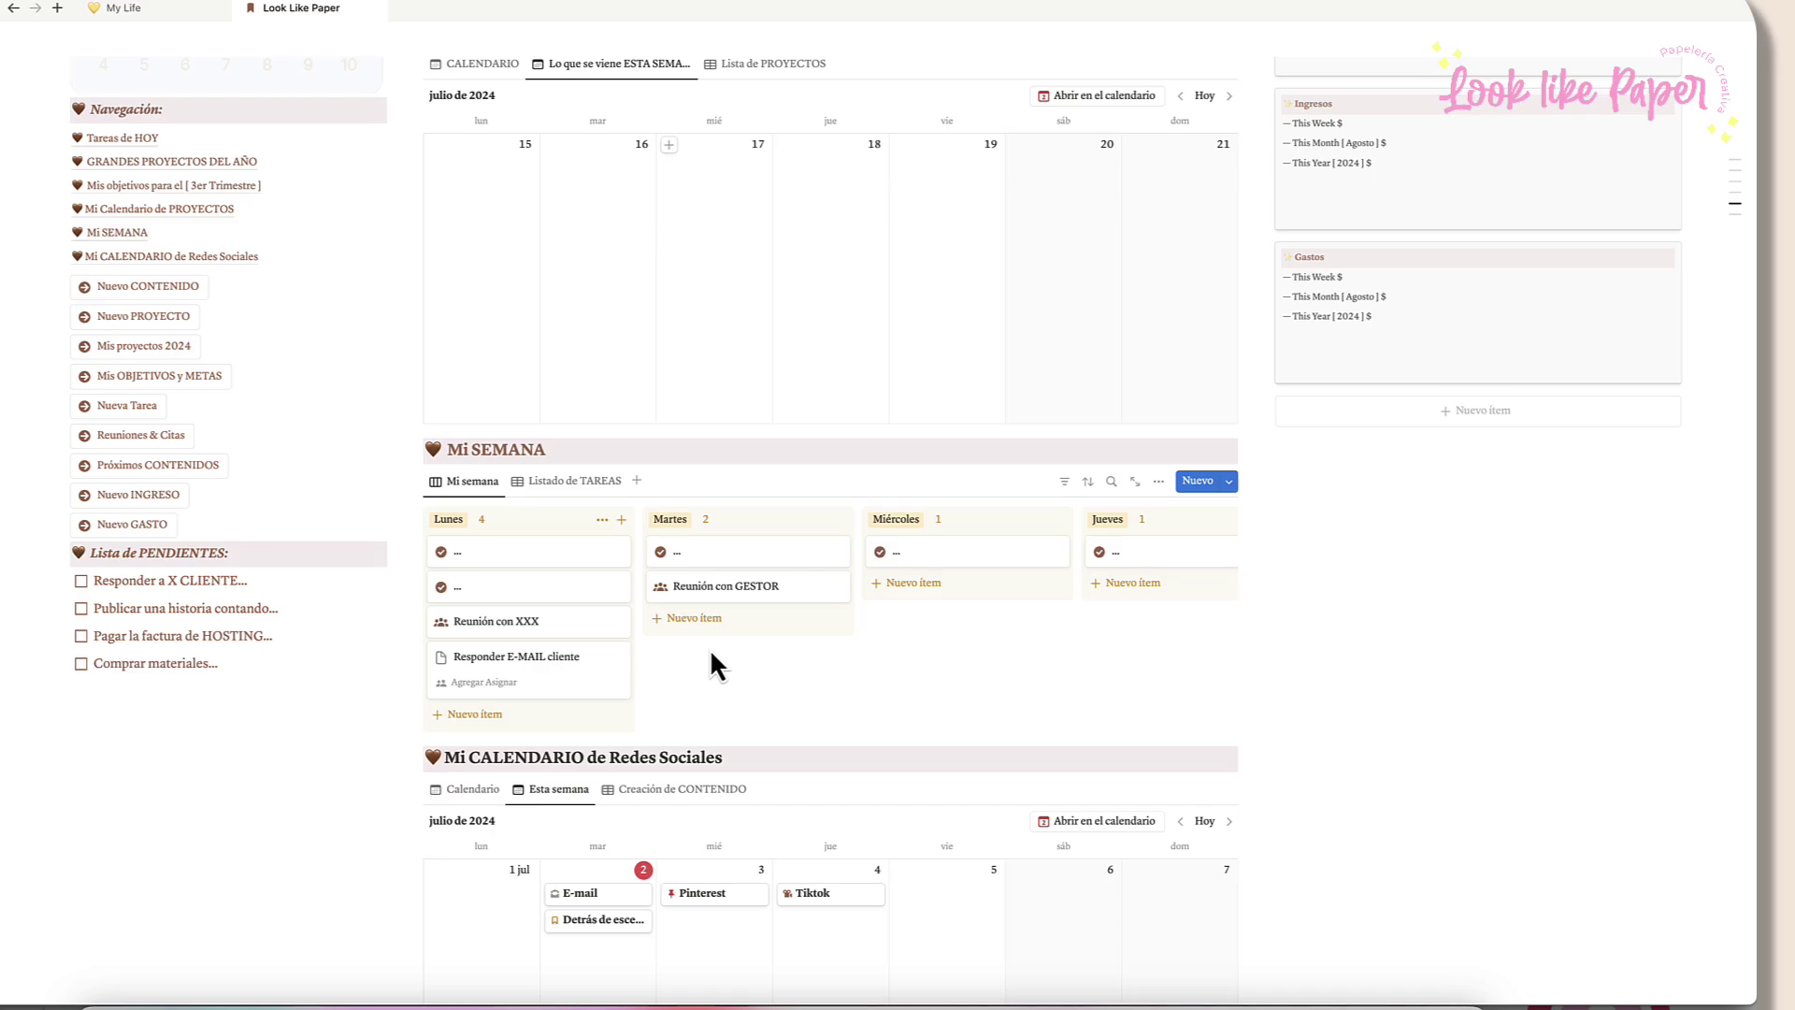
left_click(442, 656)
left_click(315, 795)
left_click(505, 656)
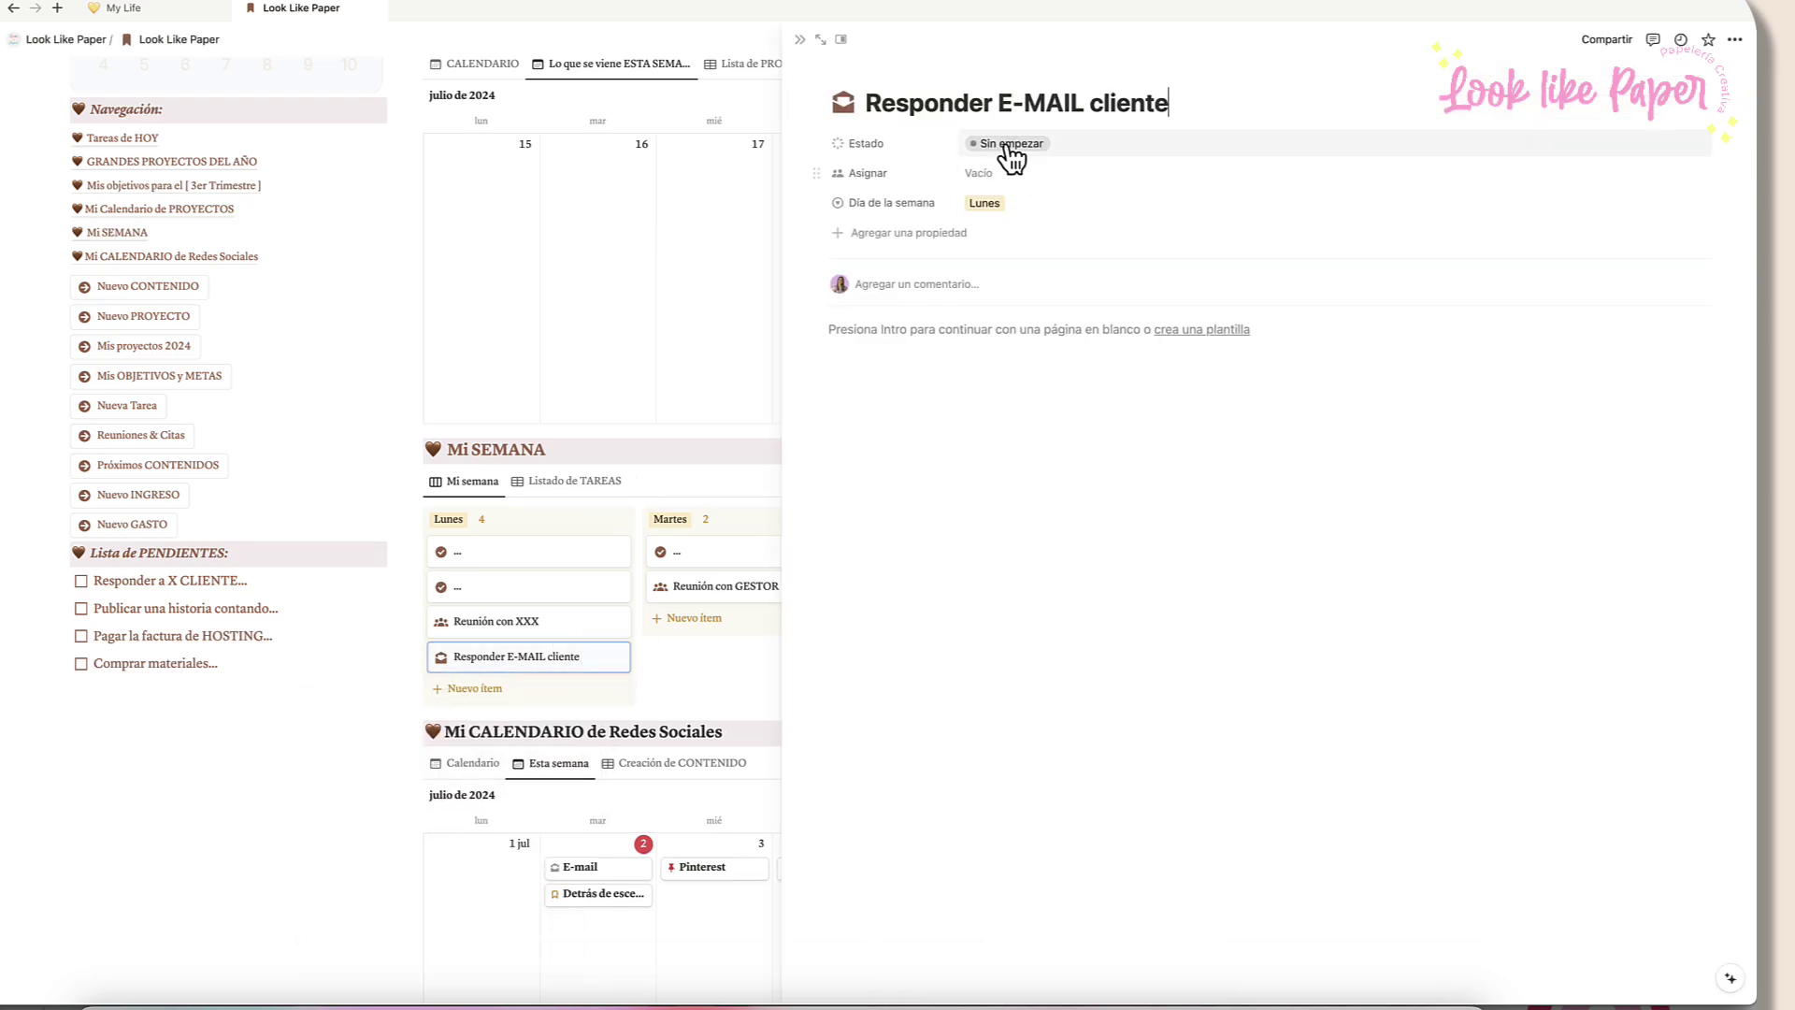
key("Escape")
Step: Add a "Publicar historia" item with a check mark icon to the Lunes column, removing the surplus text from its title
left_click(494, 689)
type("Publicar historia...")
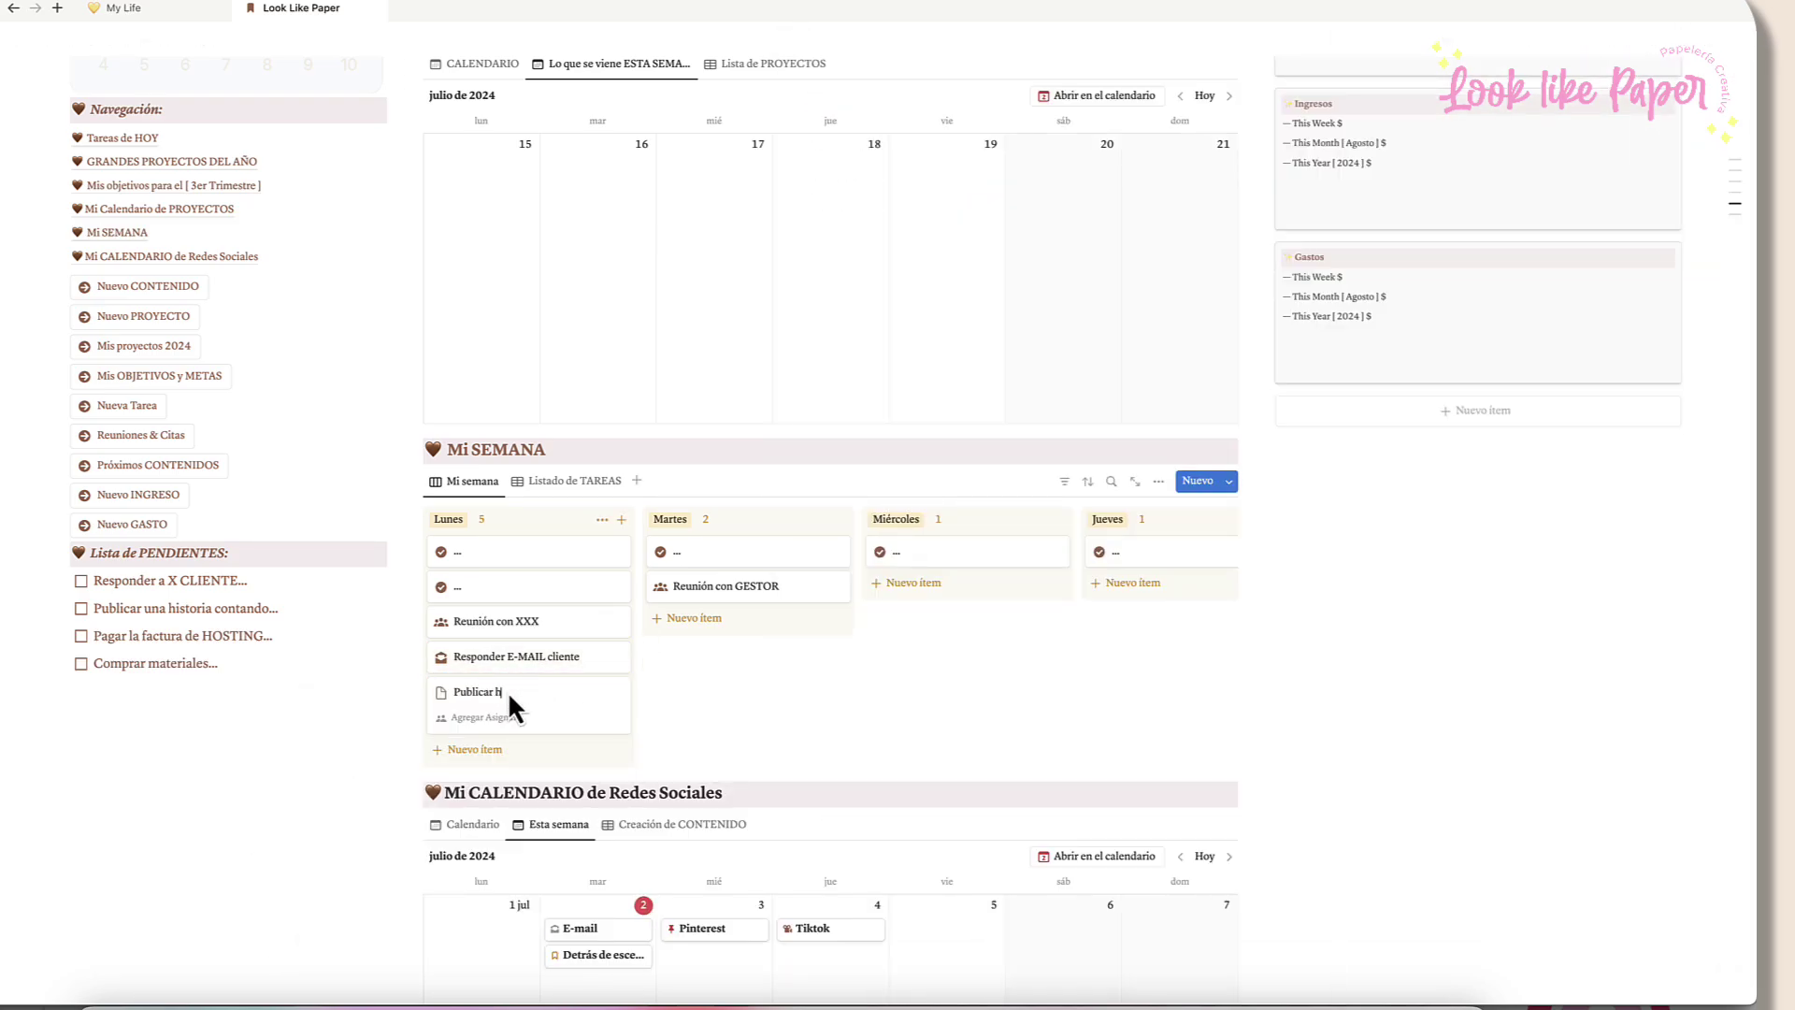
left_click(441, 692)
left_click(333, 829)
left_click(486, 717)
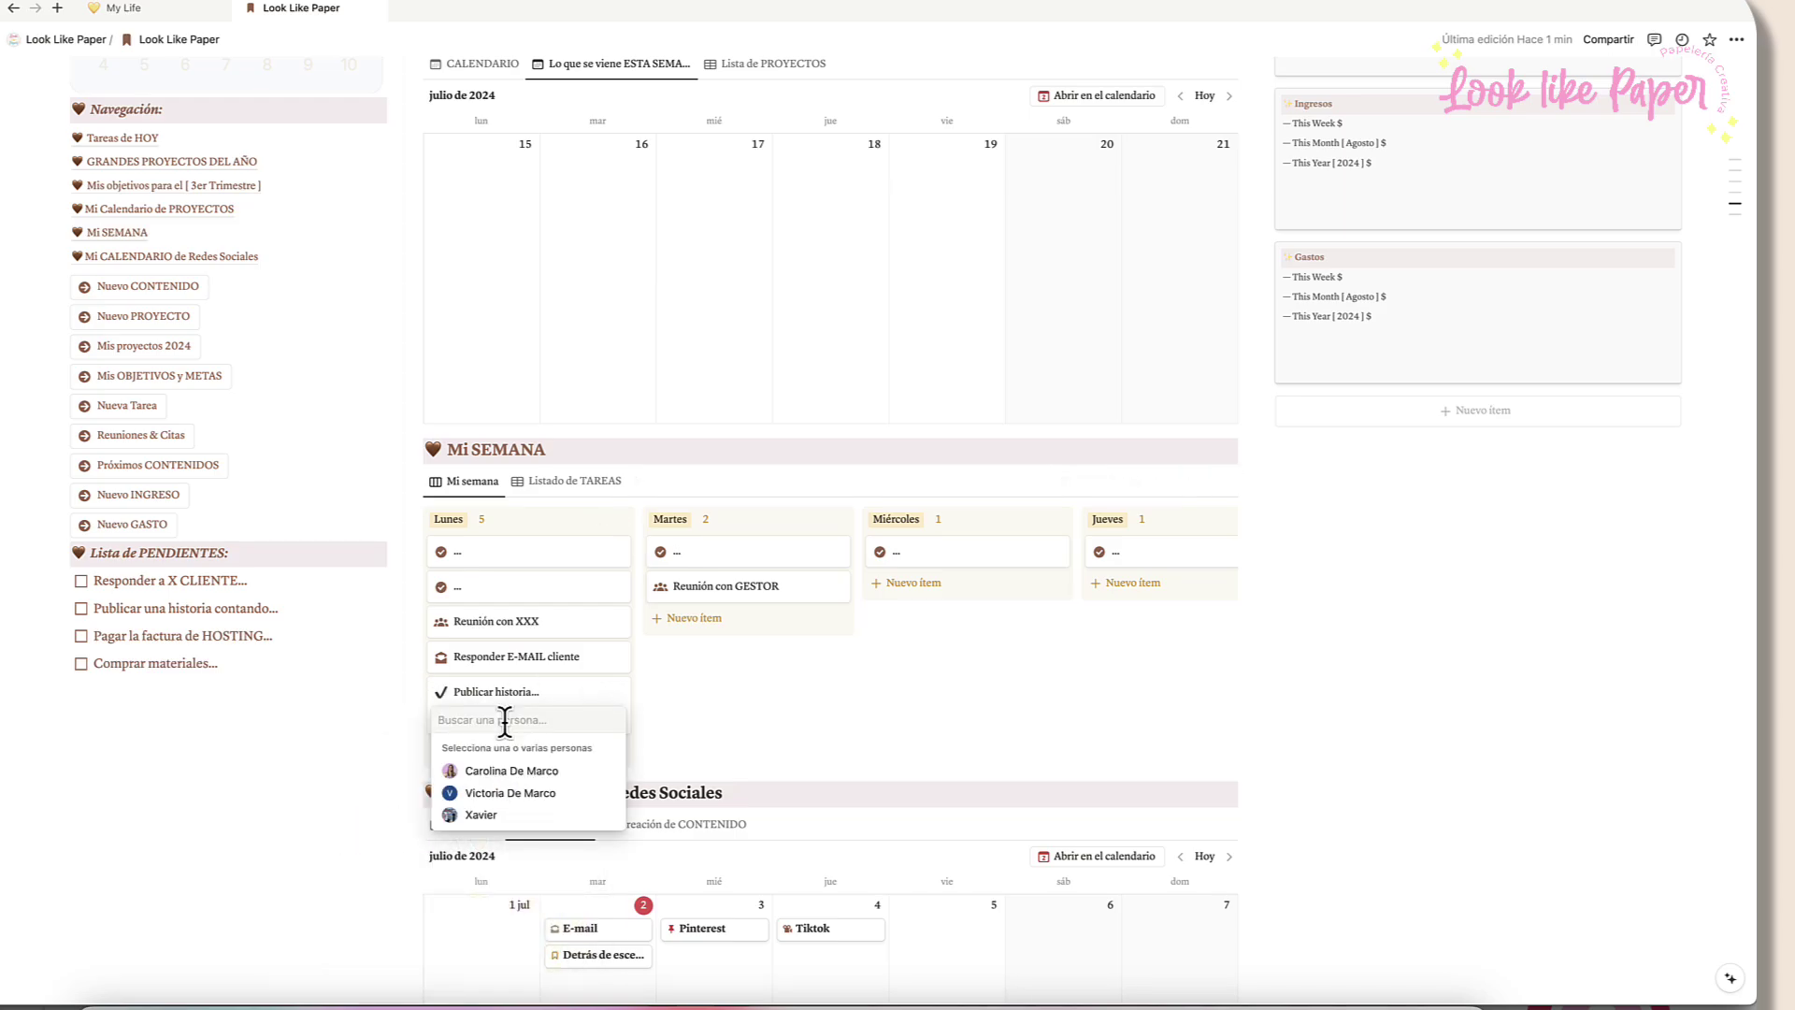
type("factura de HOSTING")
key("Escape")
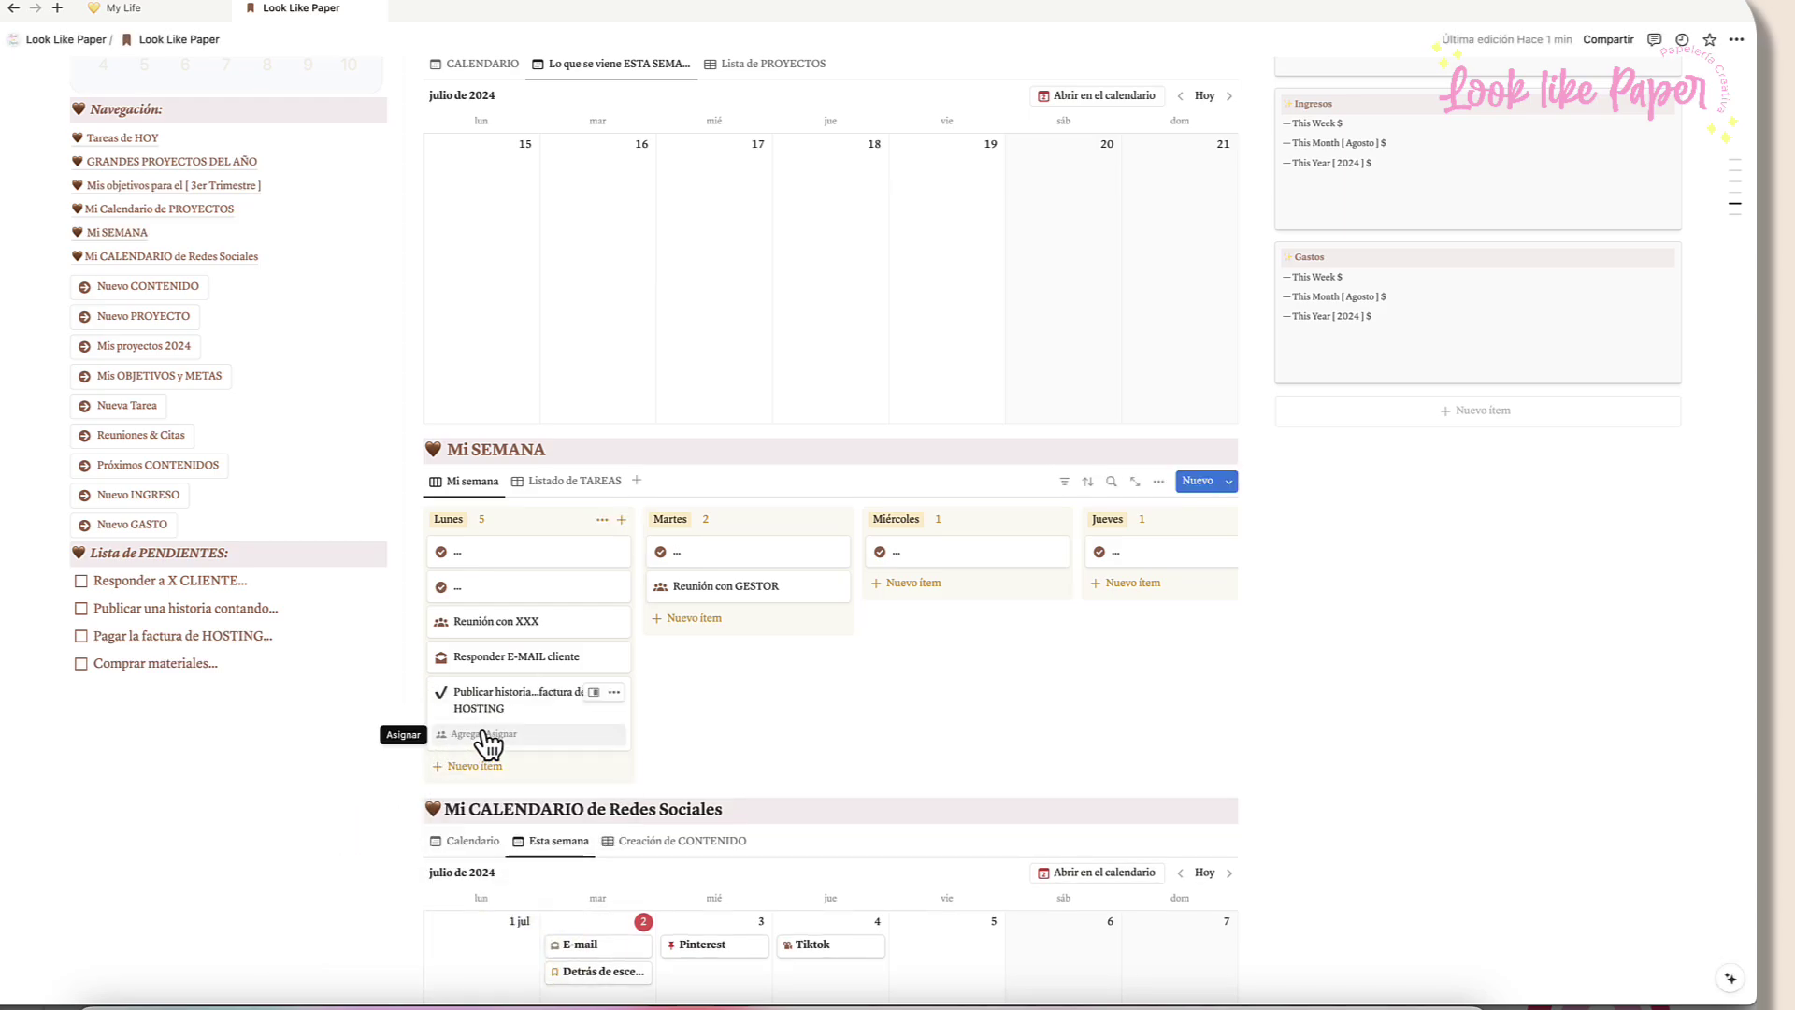
left_click(536, 692)
key("shift+End")
key("BackSpace")
Step: Add a "Pagar factura de HOSTING" item with a check mark icon to the Lunes column
left_click(475, 749)
type("Factura de HOSTING")
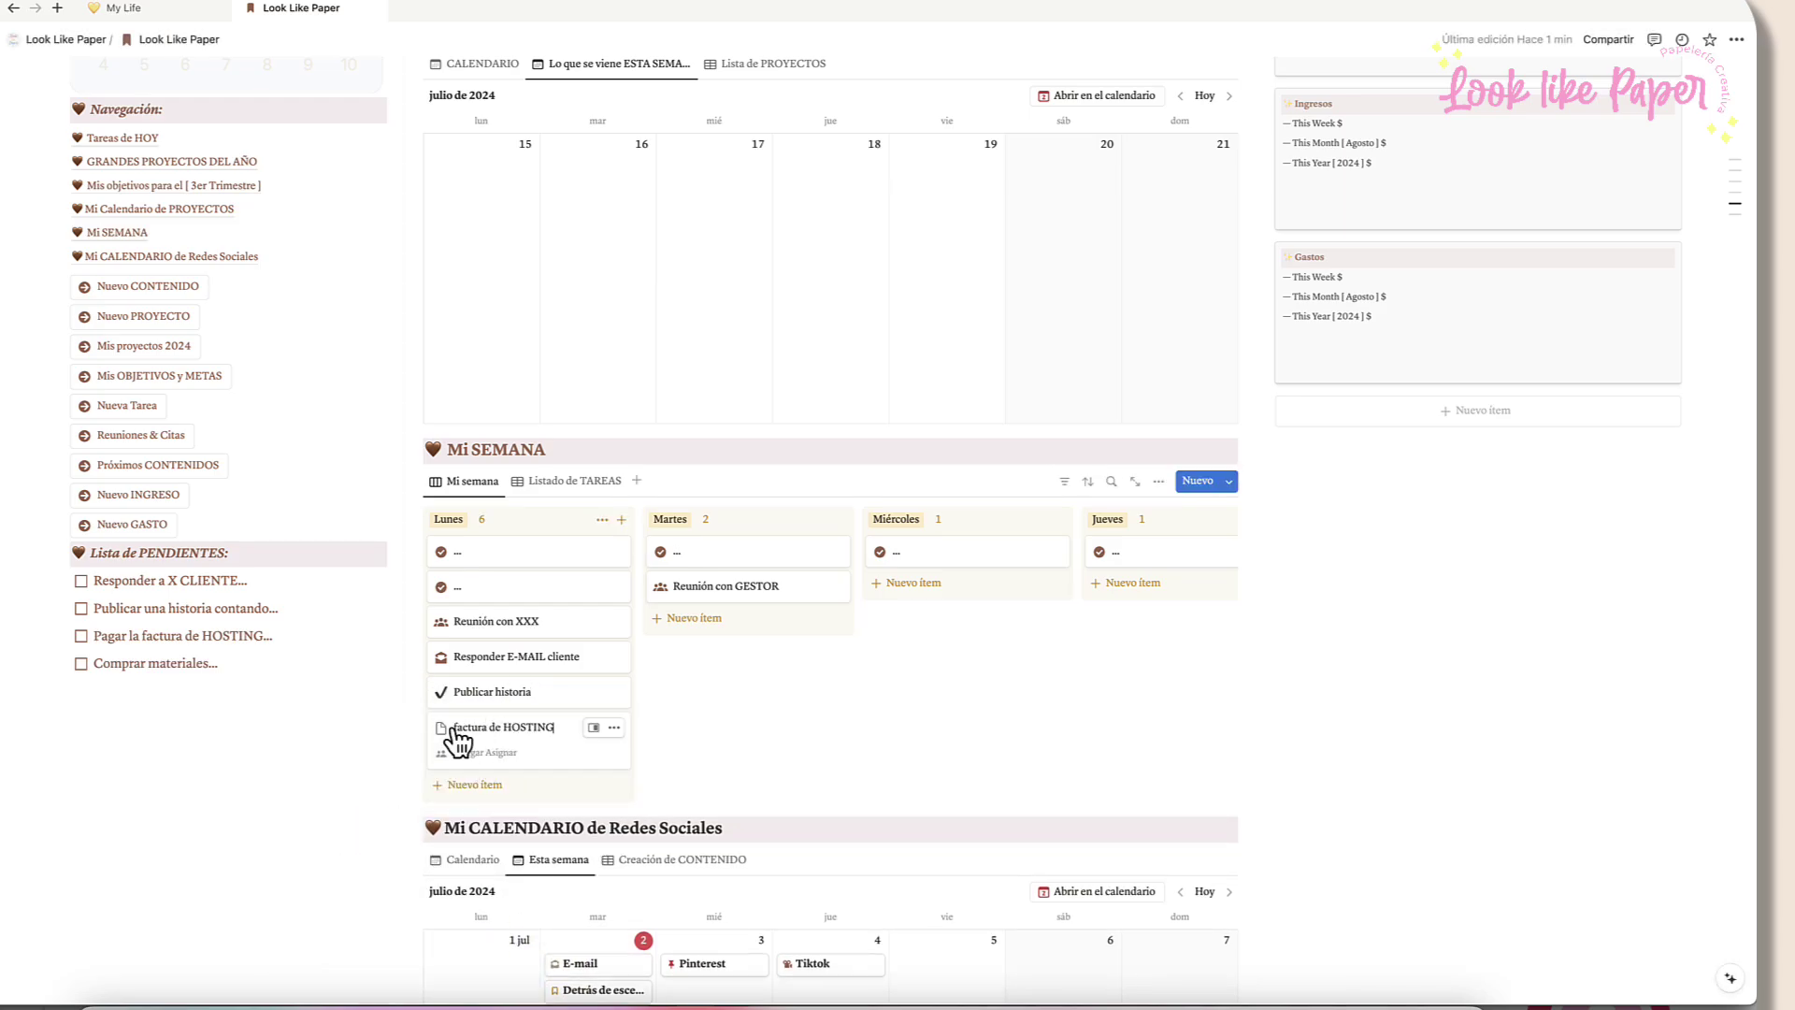
type("Pagar")
left_click(442, 728)
left_click(308, 557)
Step: Add a "Comprar materiales" item with a check mark icon to the Lunes column
left_click(552, 784)
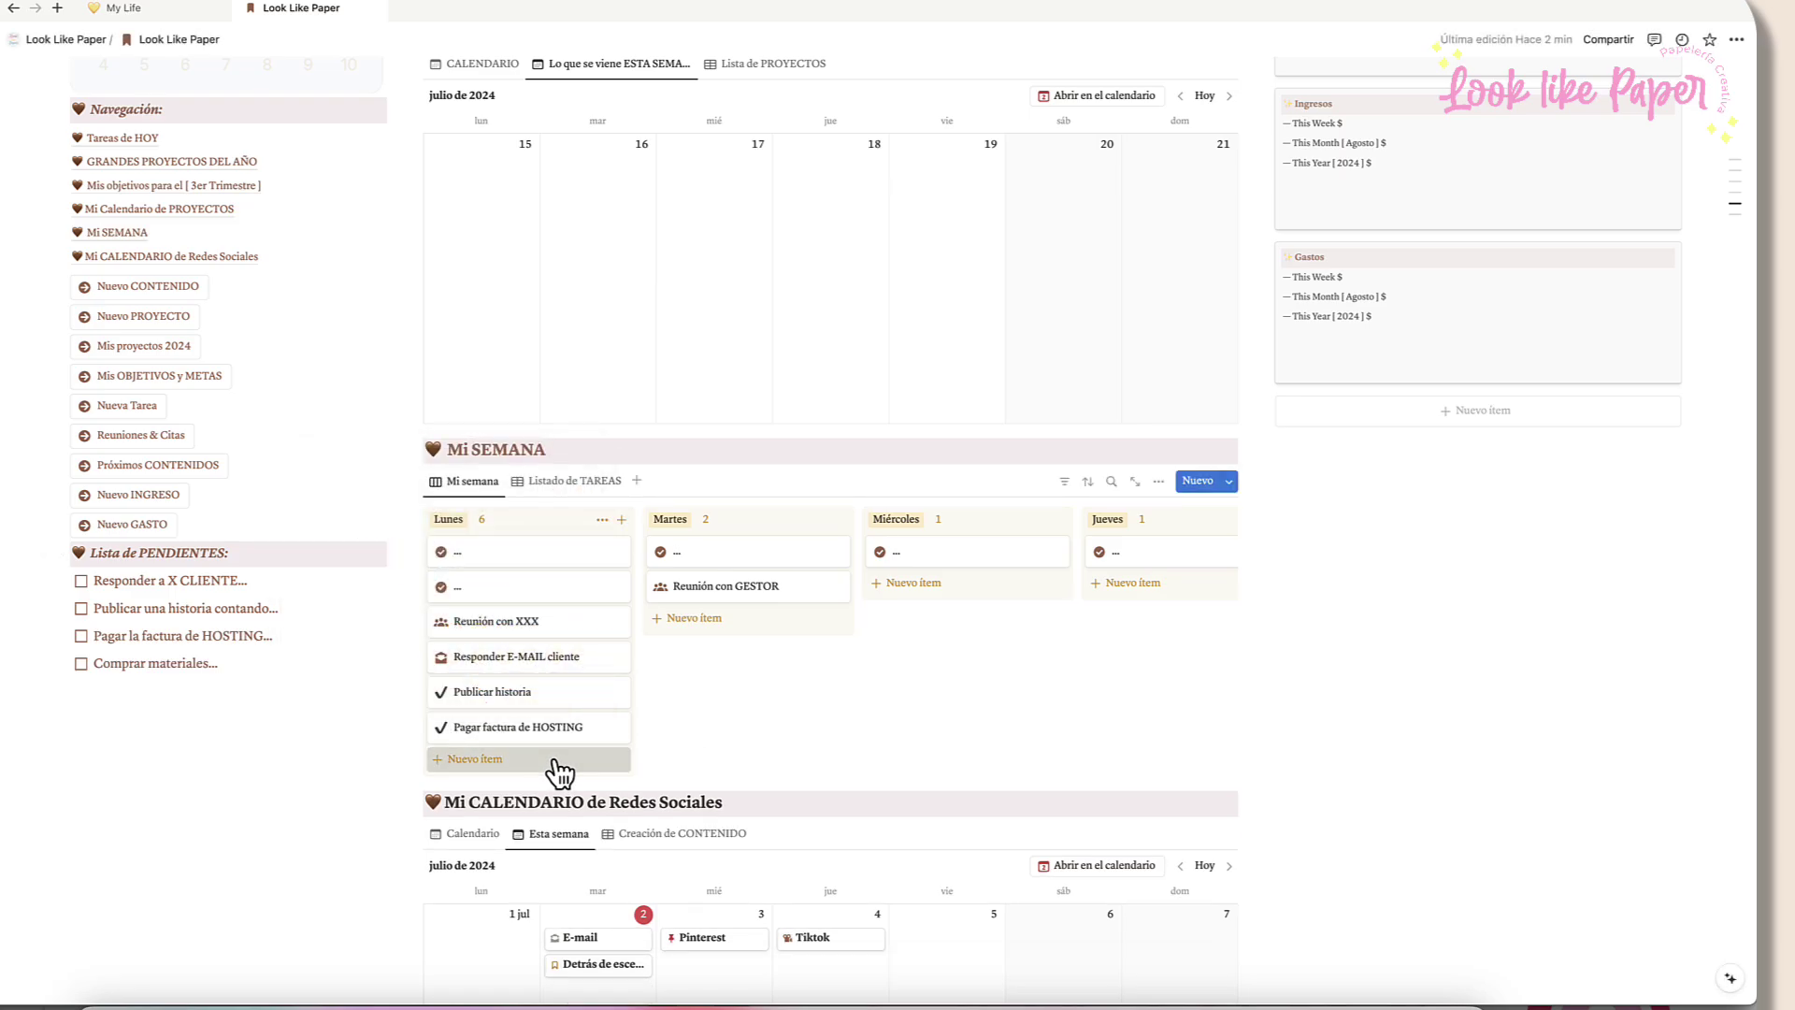
type("Comprar materiales")
left_click(441, 763)
left_click(309, 593)
left_click(729, 729)
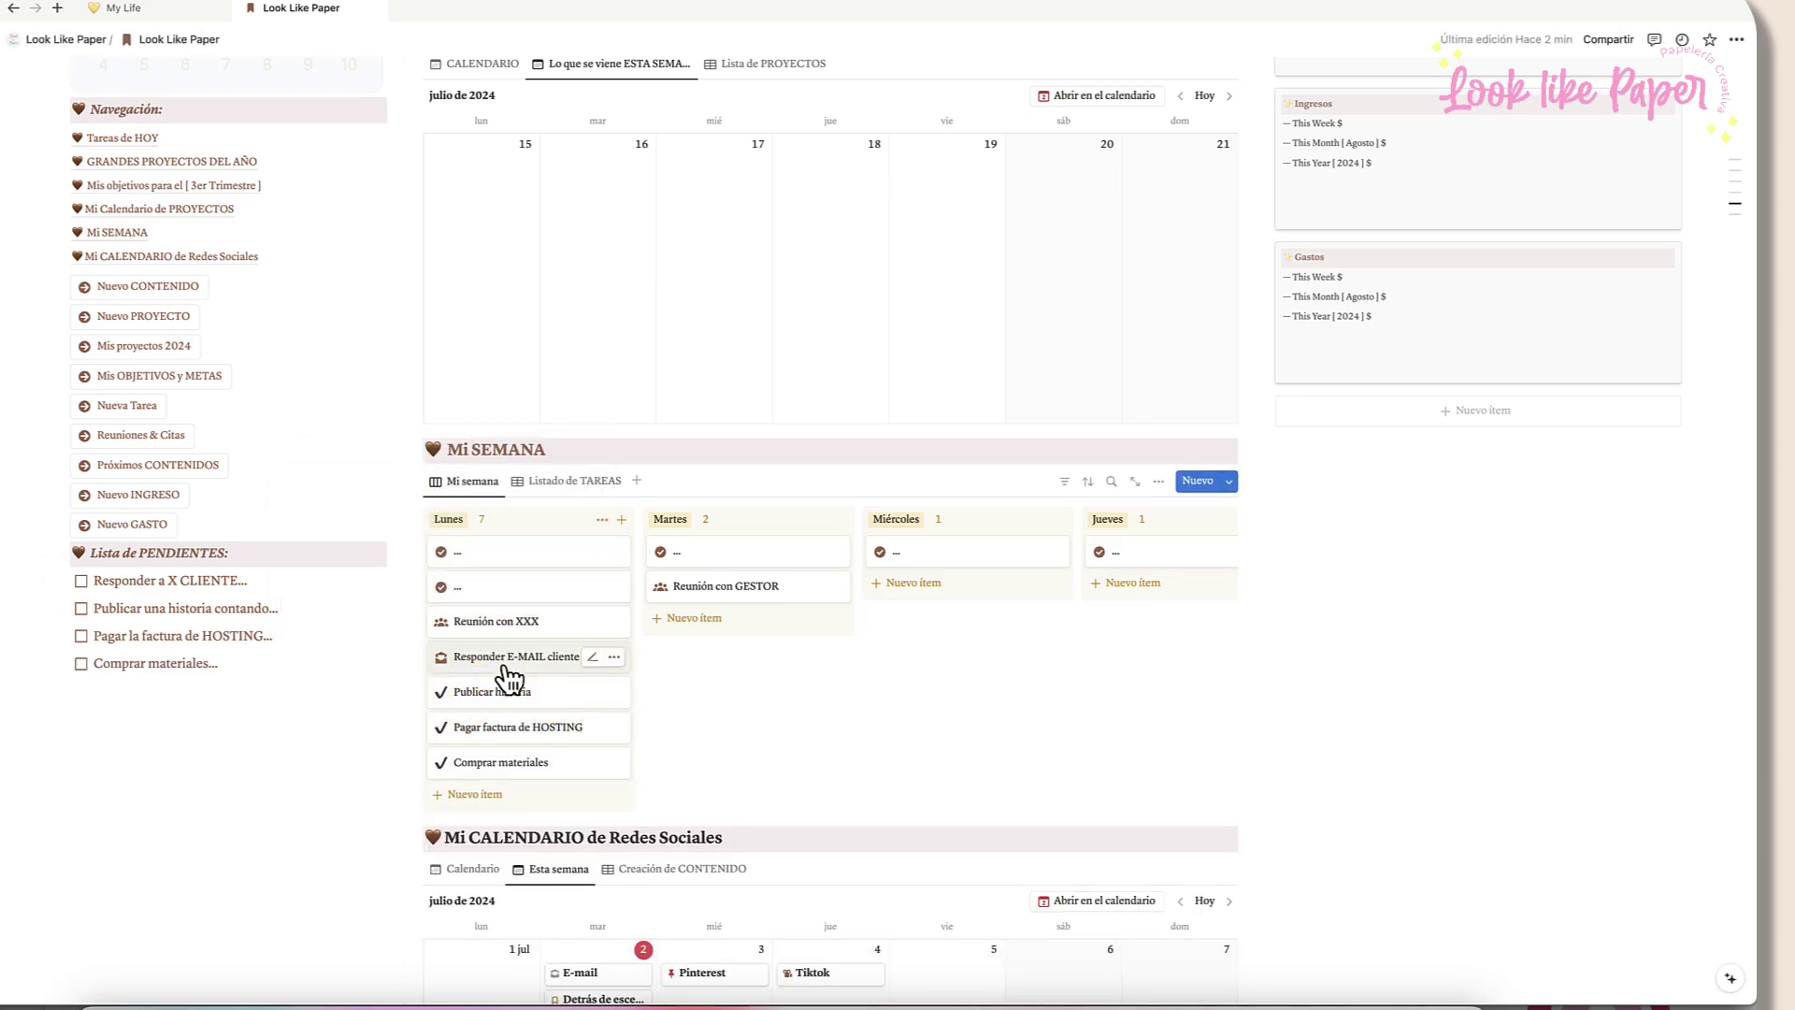
Step: Clear the task text from all four Lista de PENDIENTES items, leaving only the "..." placeholder in each
scroll(713, 609, "down", 1)
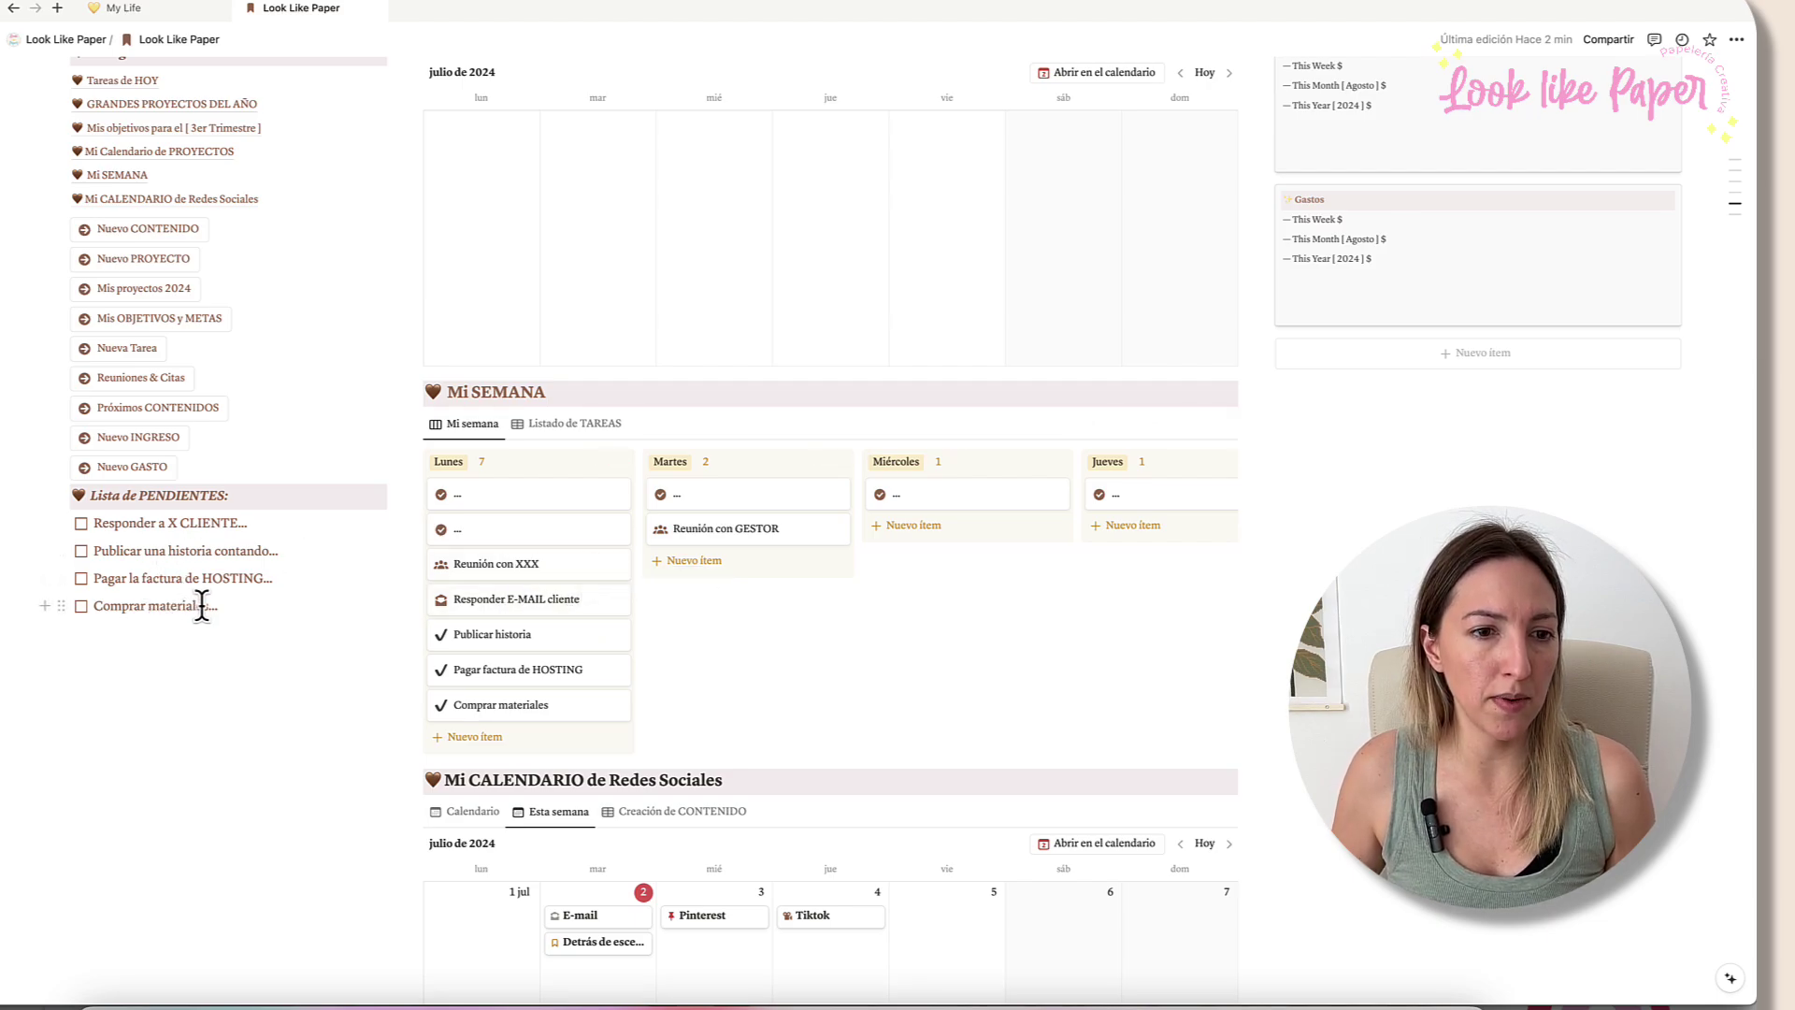
left_click_drag(208, 605, 98, 606)
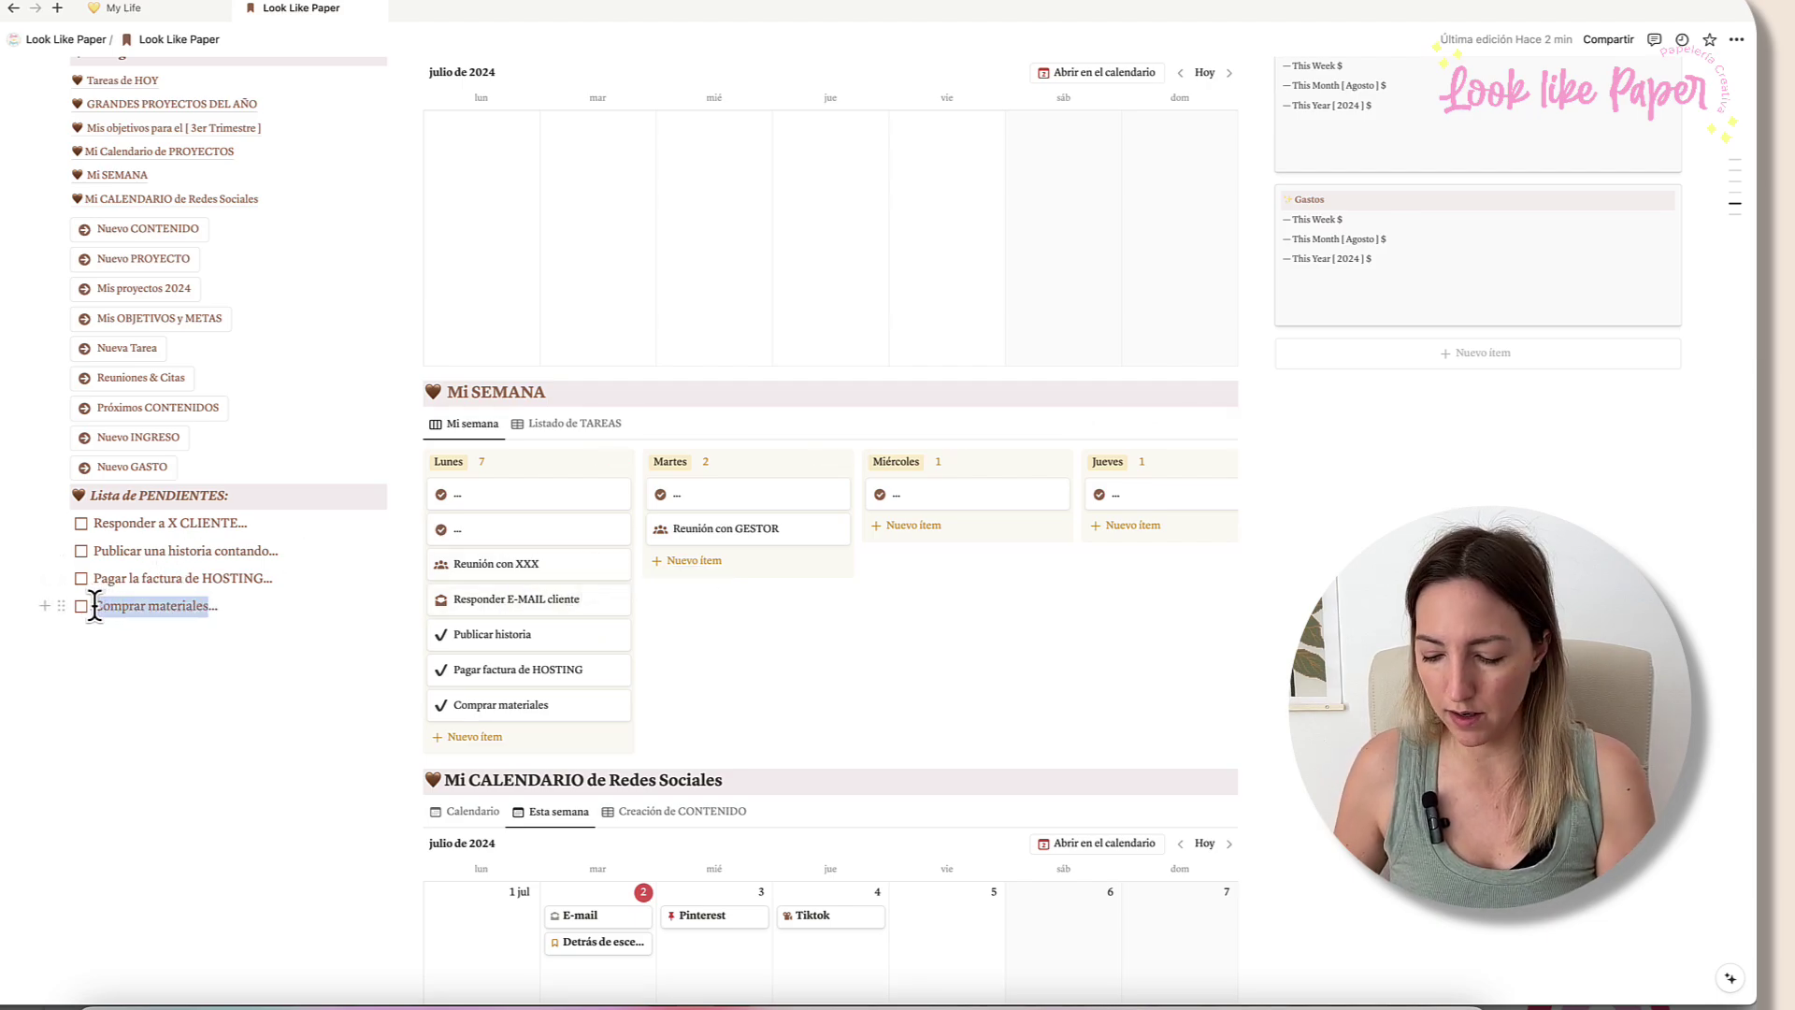
key("BackSpace")
left_click_drag(263, 580, 93, 581)
key("BackSpace")
left_click_drag(273, 552, 89, 568)
key("BackSpace")
left_click_drag(245, 522, 81, 522)
key("BackSpace")
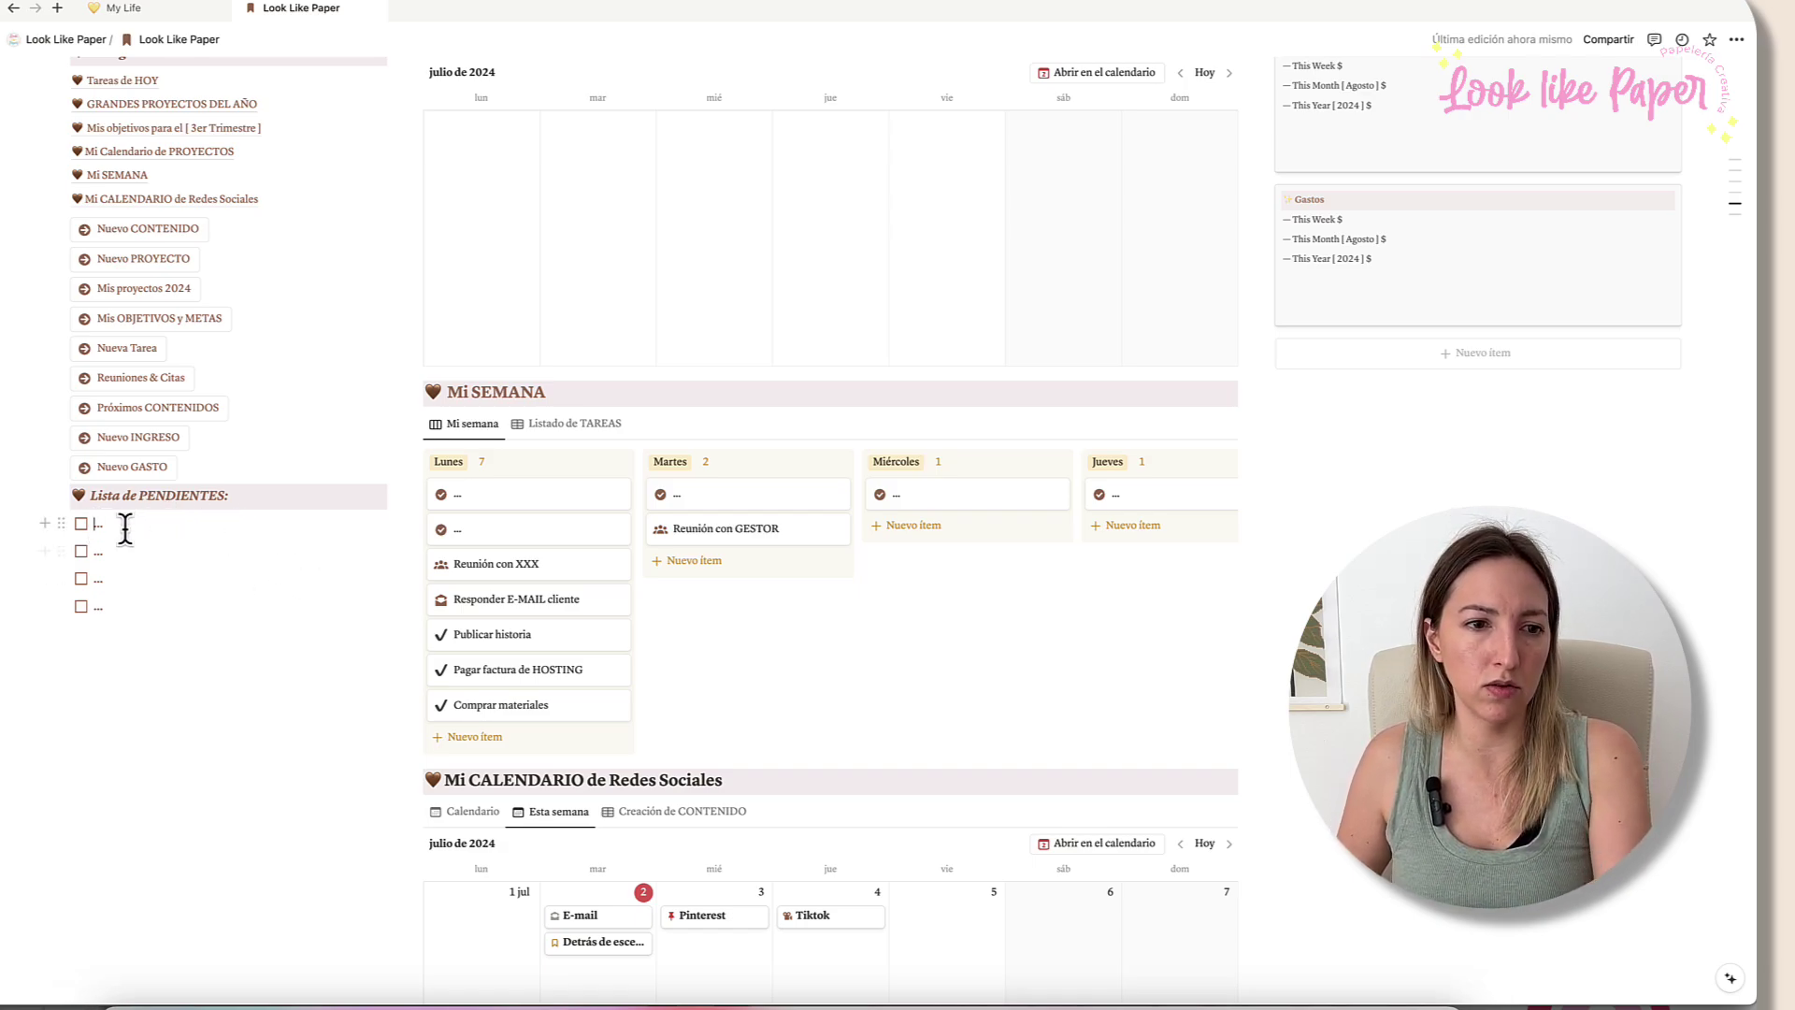
Step: Review the project calendar, the Mi SEMANA board and the social media calendar for the weekly plan
scroll(121, 569, "up", 5)
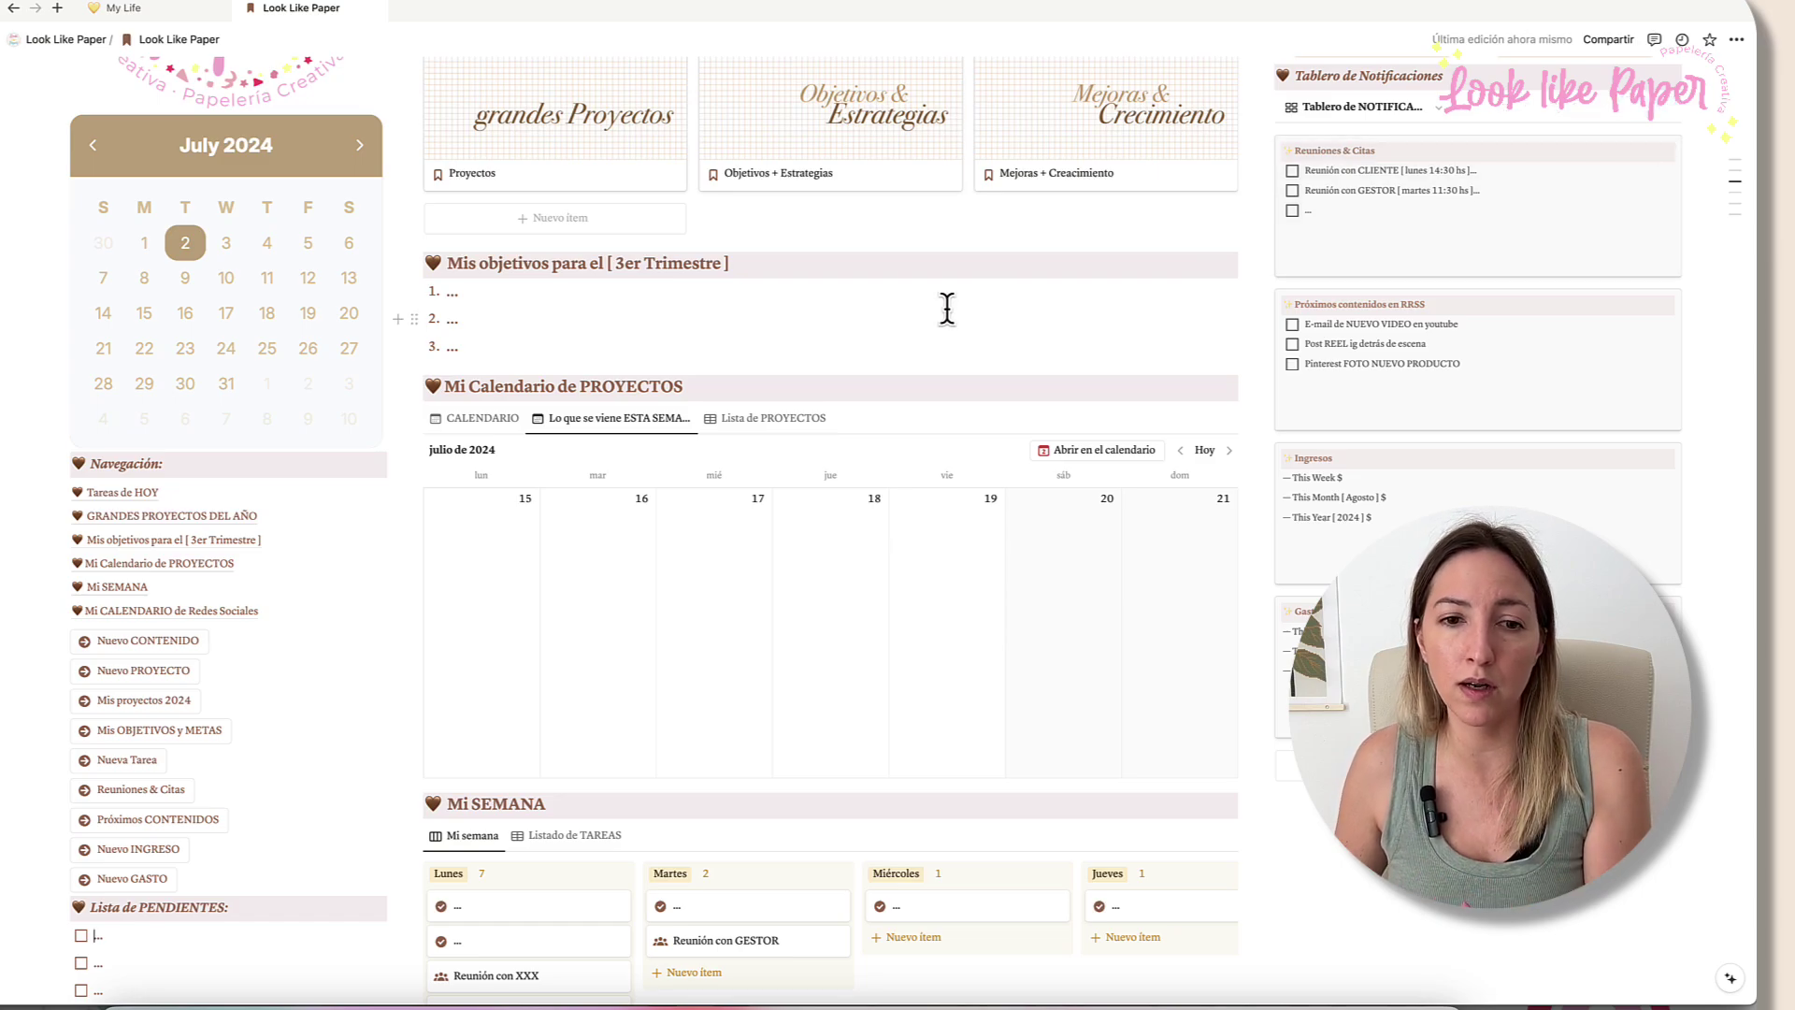
scroll(946, 308, "down", 6)
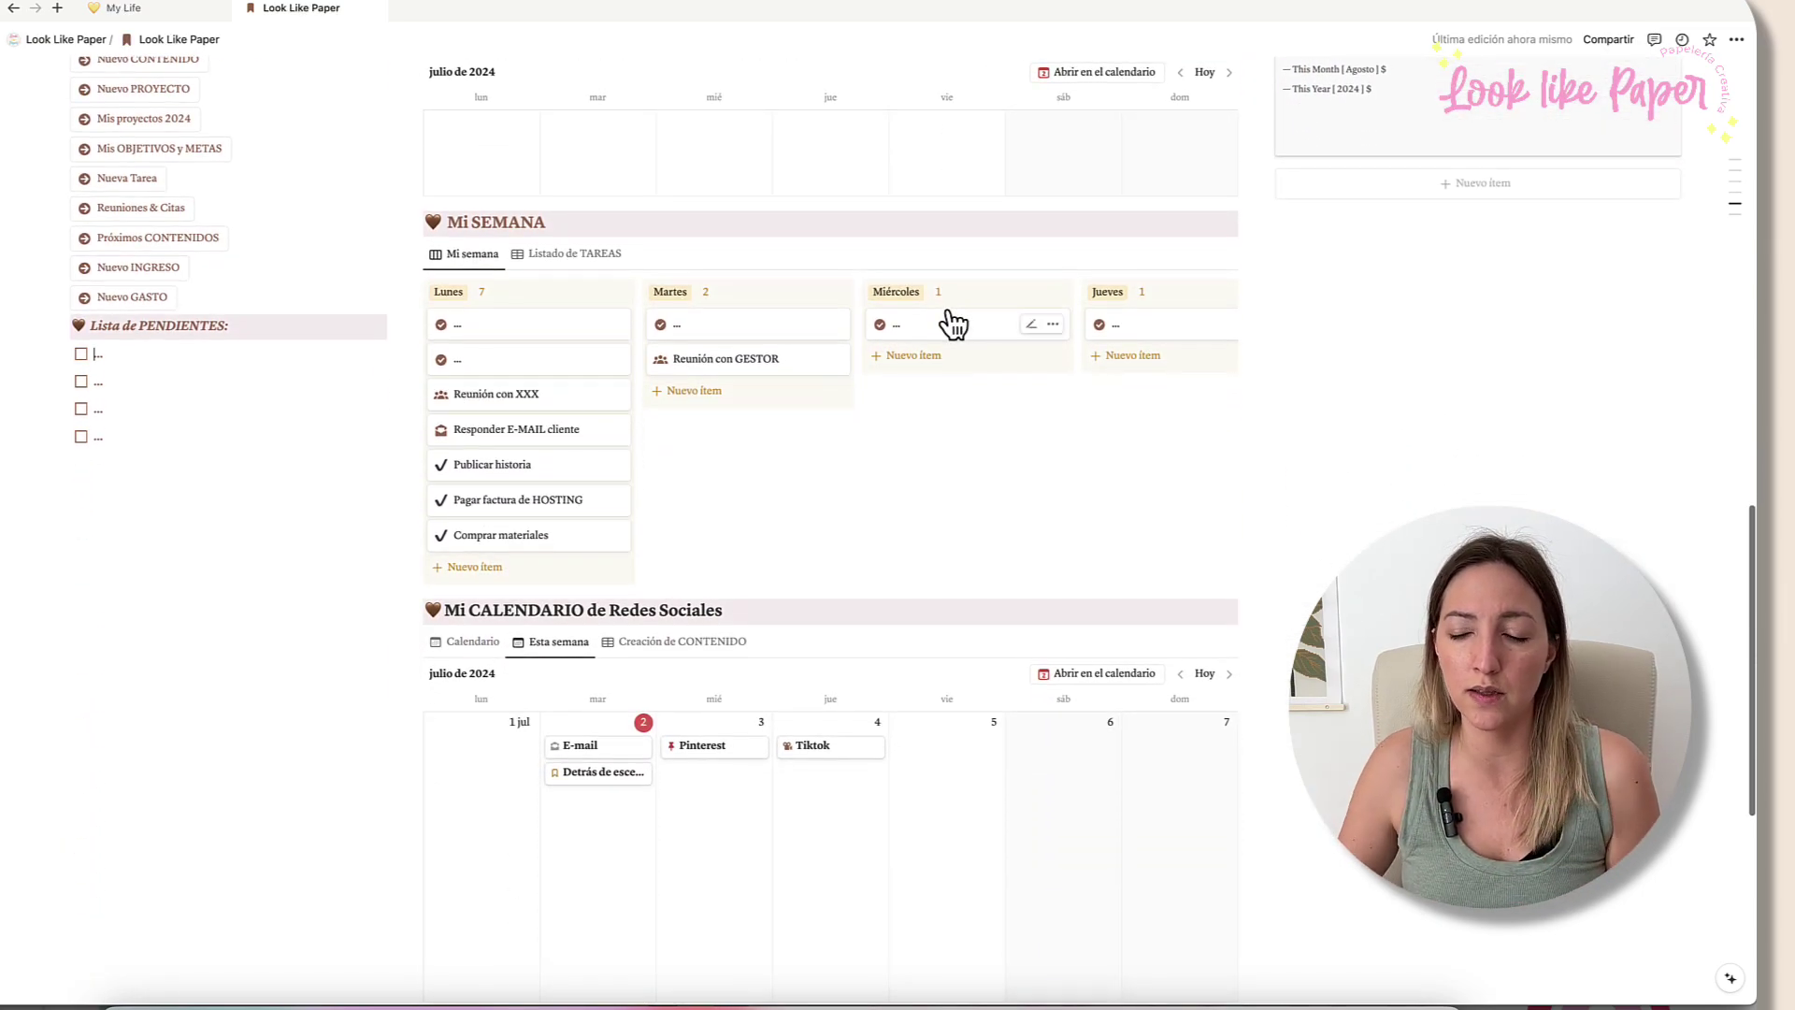
scroll(950, 320, "down", 1)
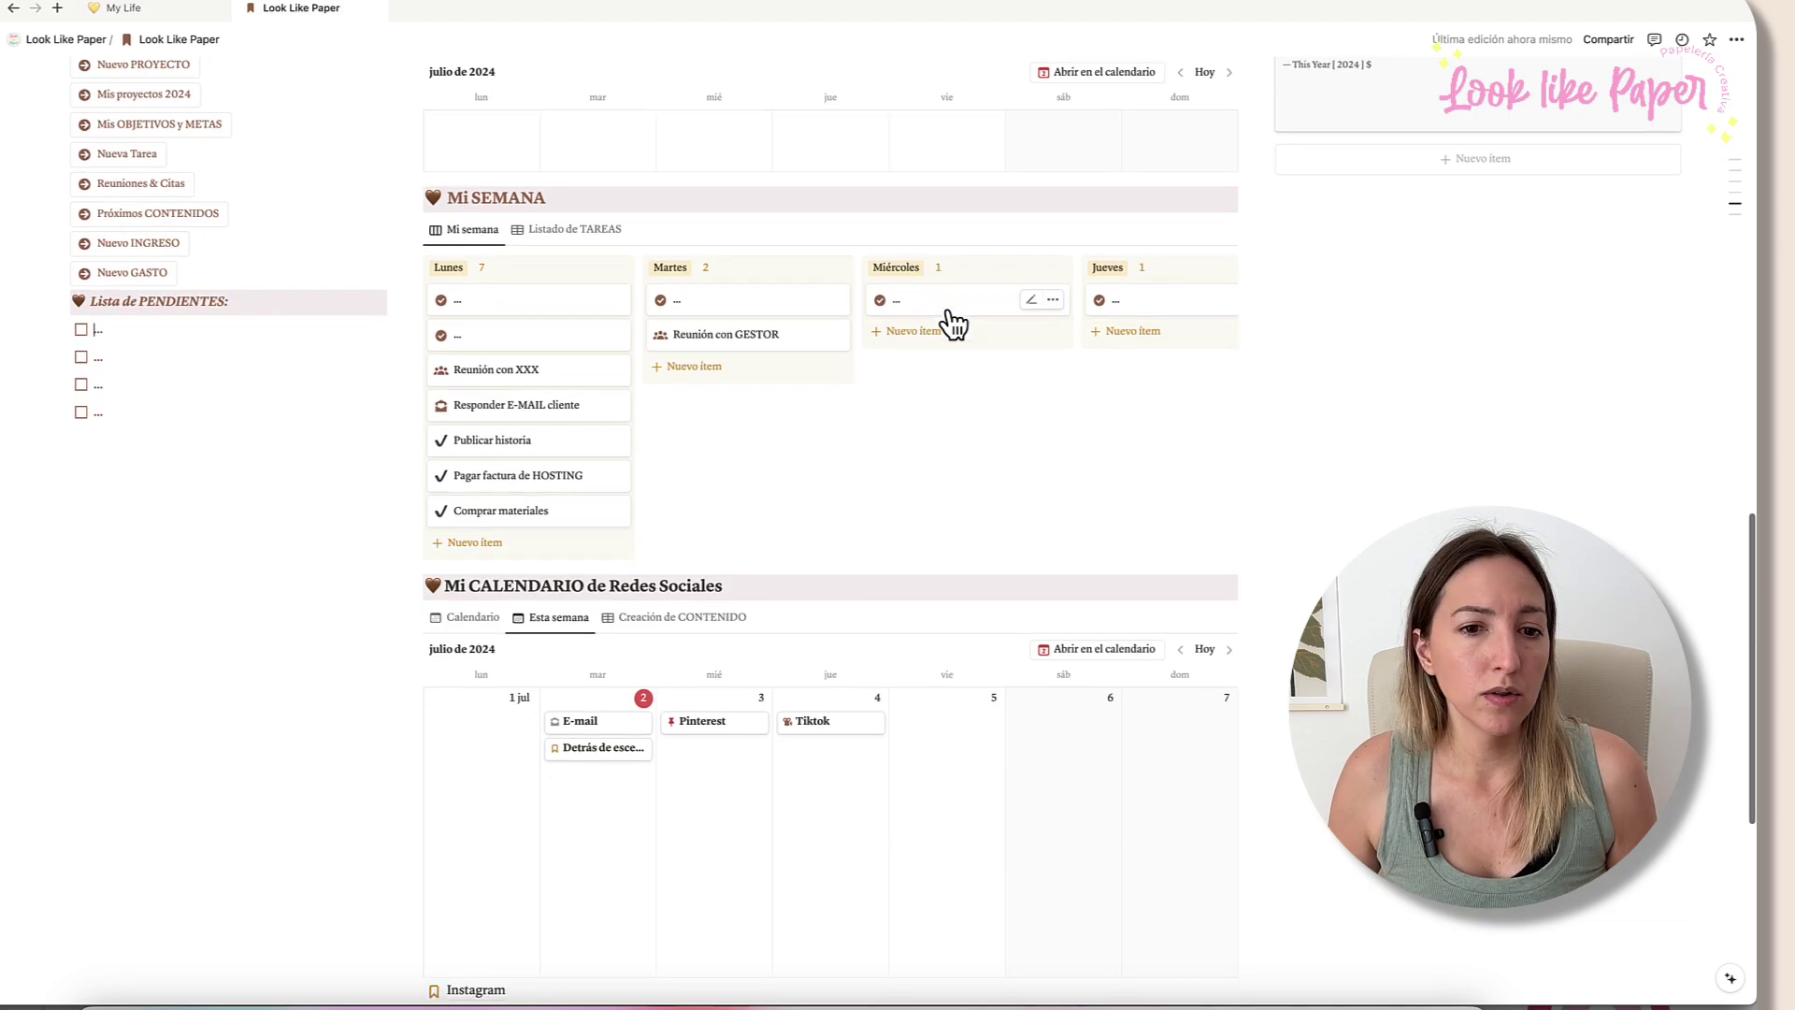
scroll(919, 406, "down", 1)
scroll(922, 408, "down", 1)
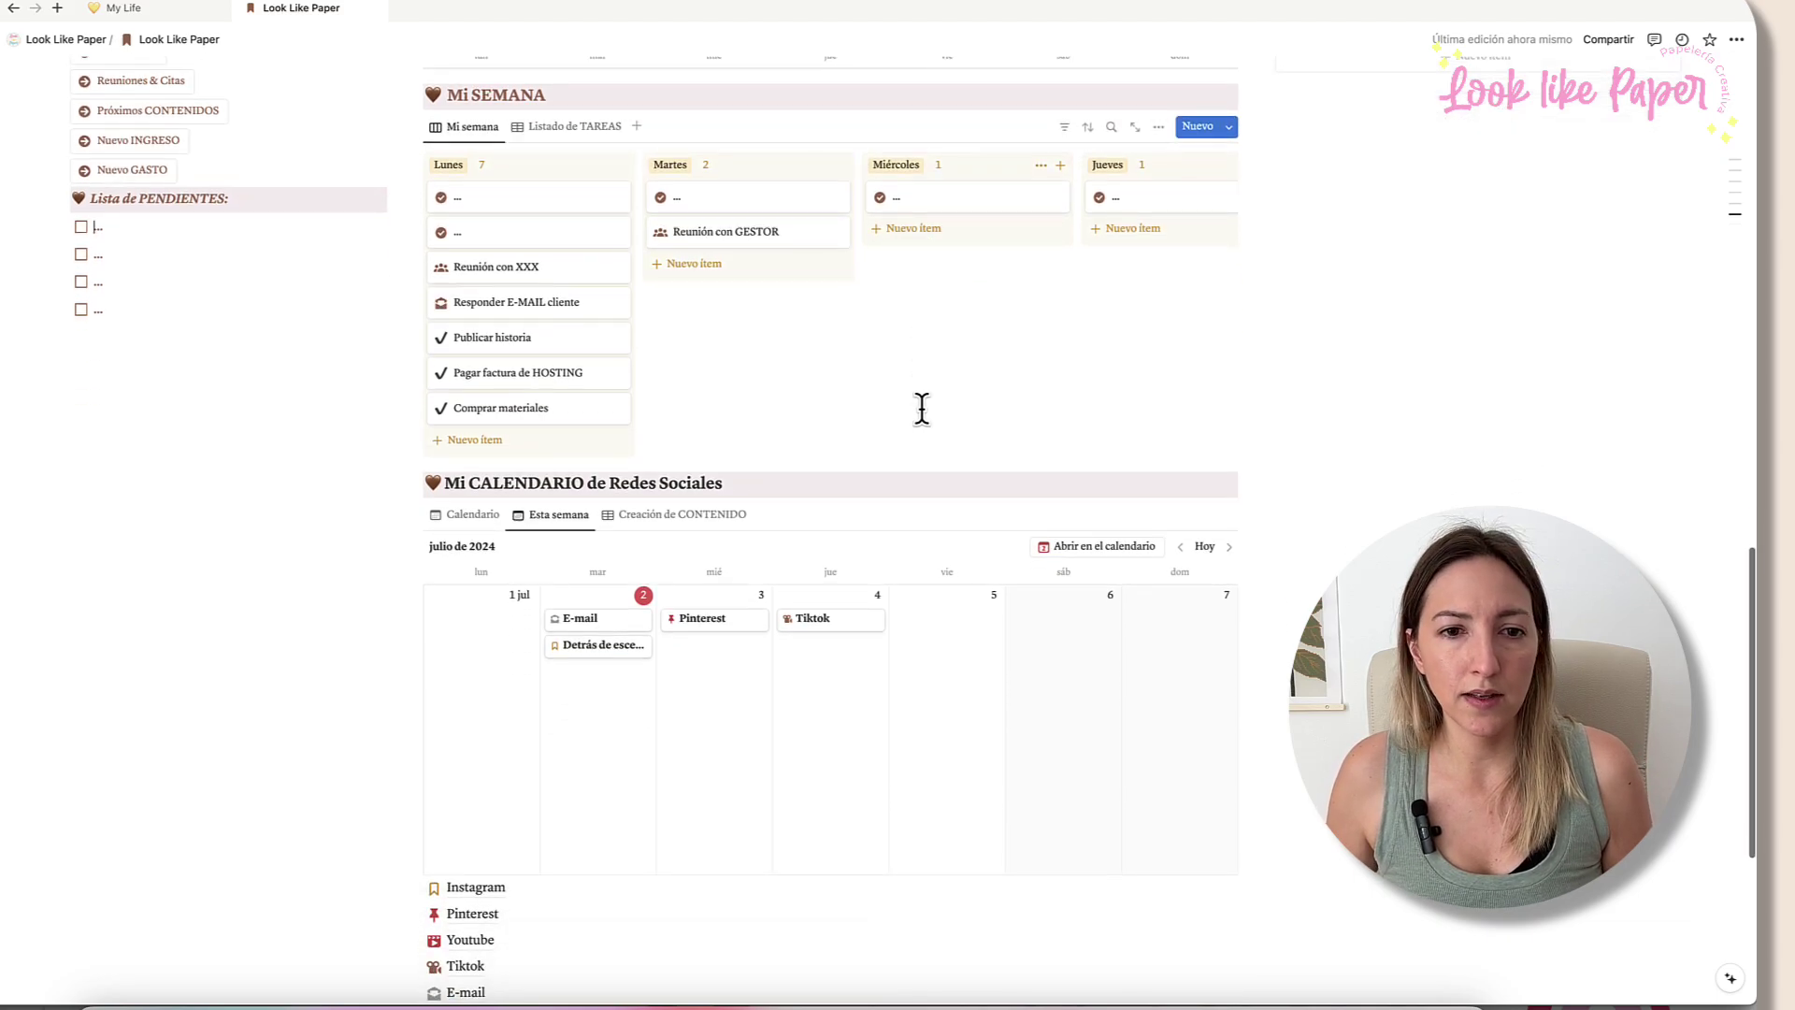
scroll(922, 409, "down", 3)
scroll(922, 409, "up", 8)
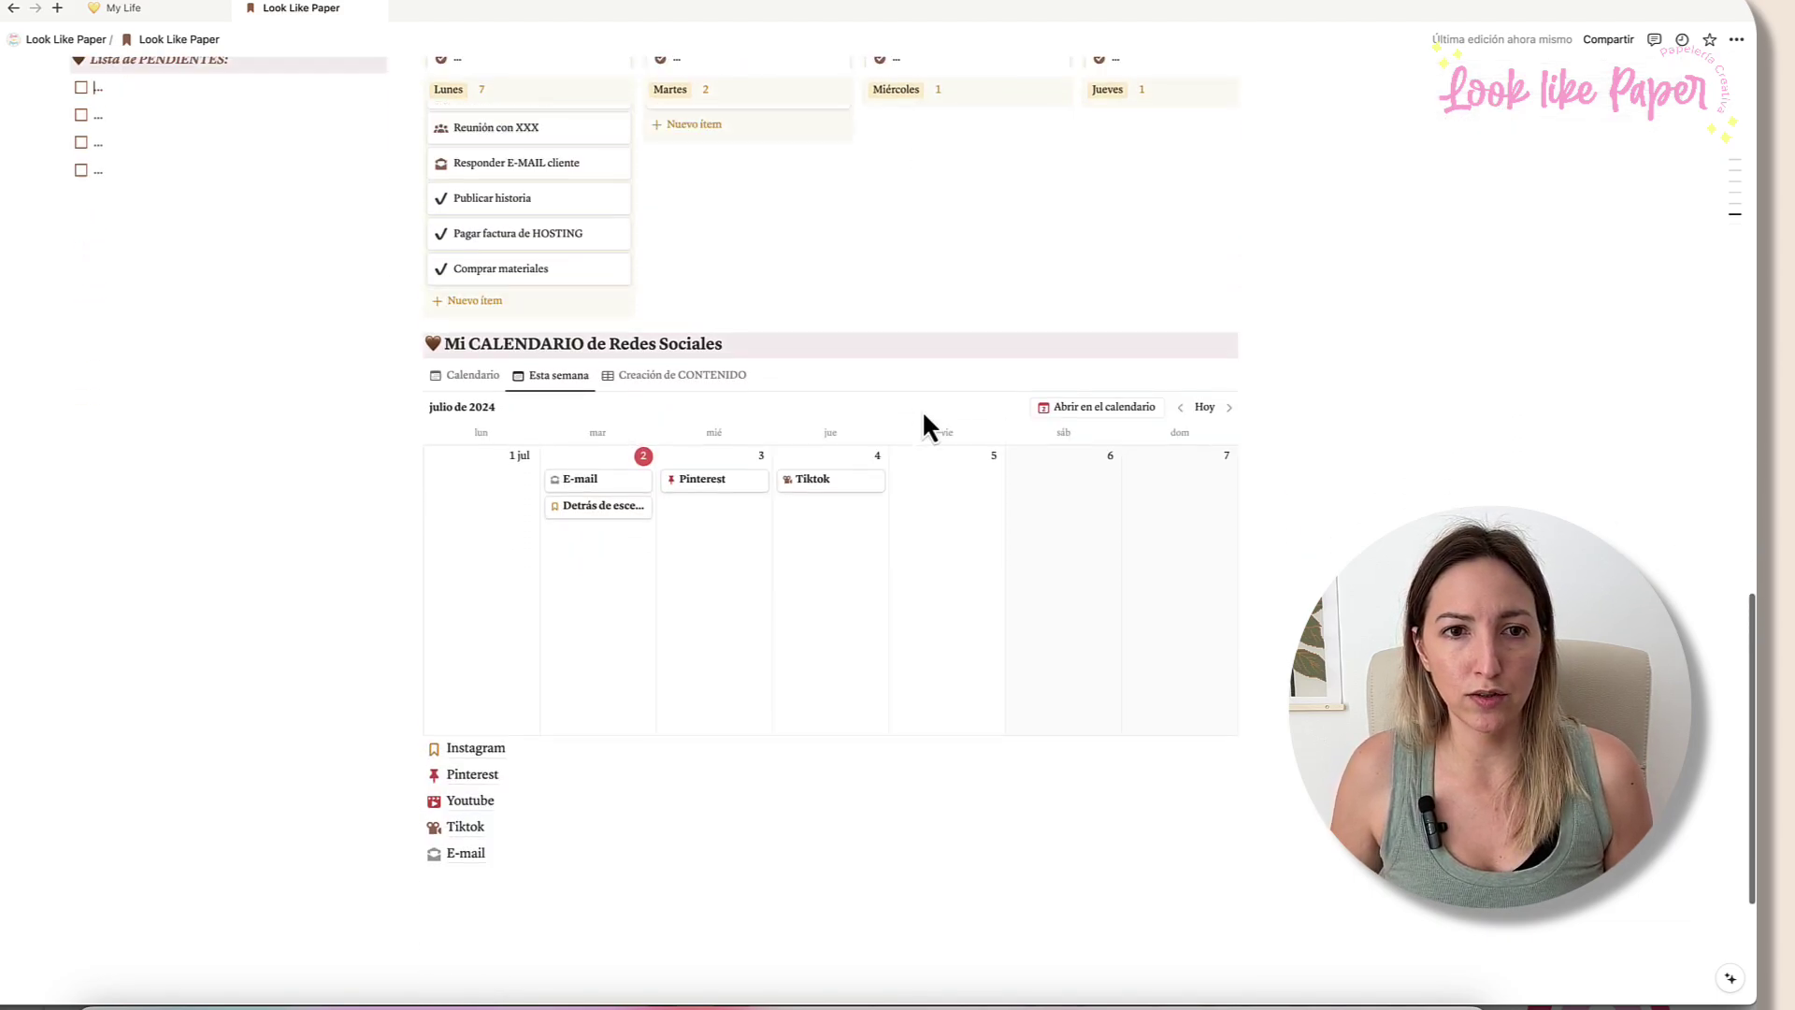
Step: Advance the weekly view of Mi Calendario de PROYECTOS by two weeks to the week starting 29 July
scroll(863, 408, "up", 1)
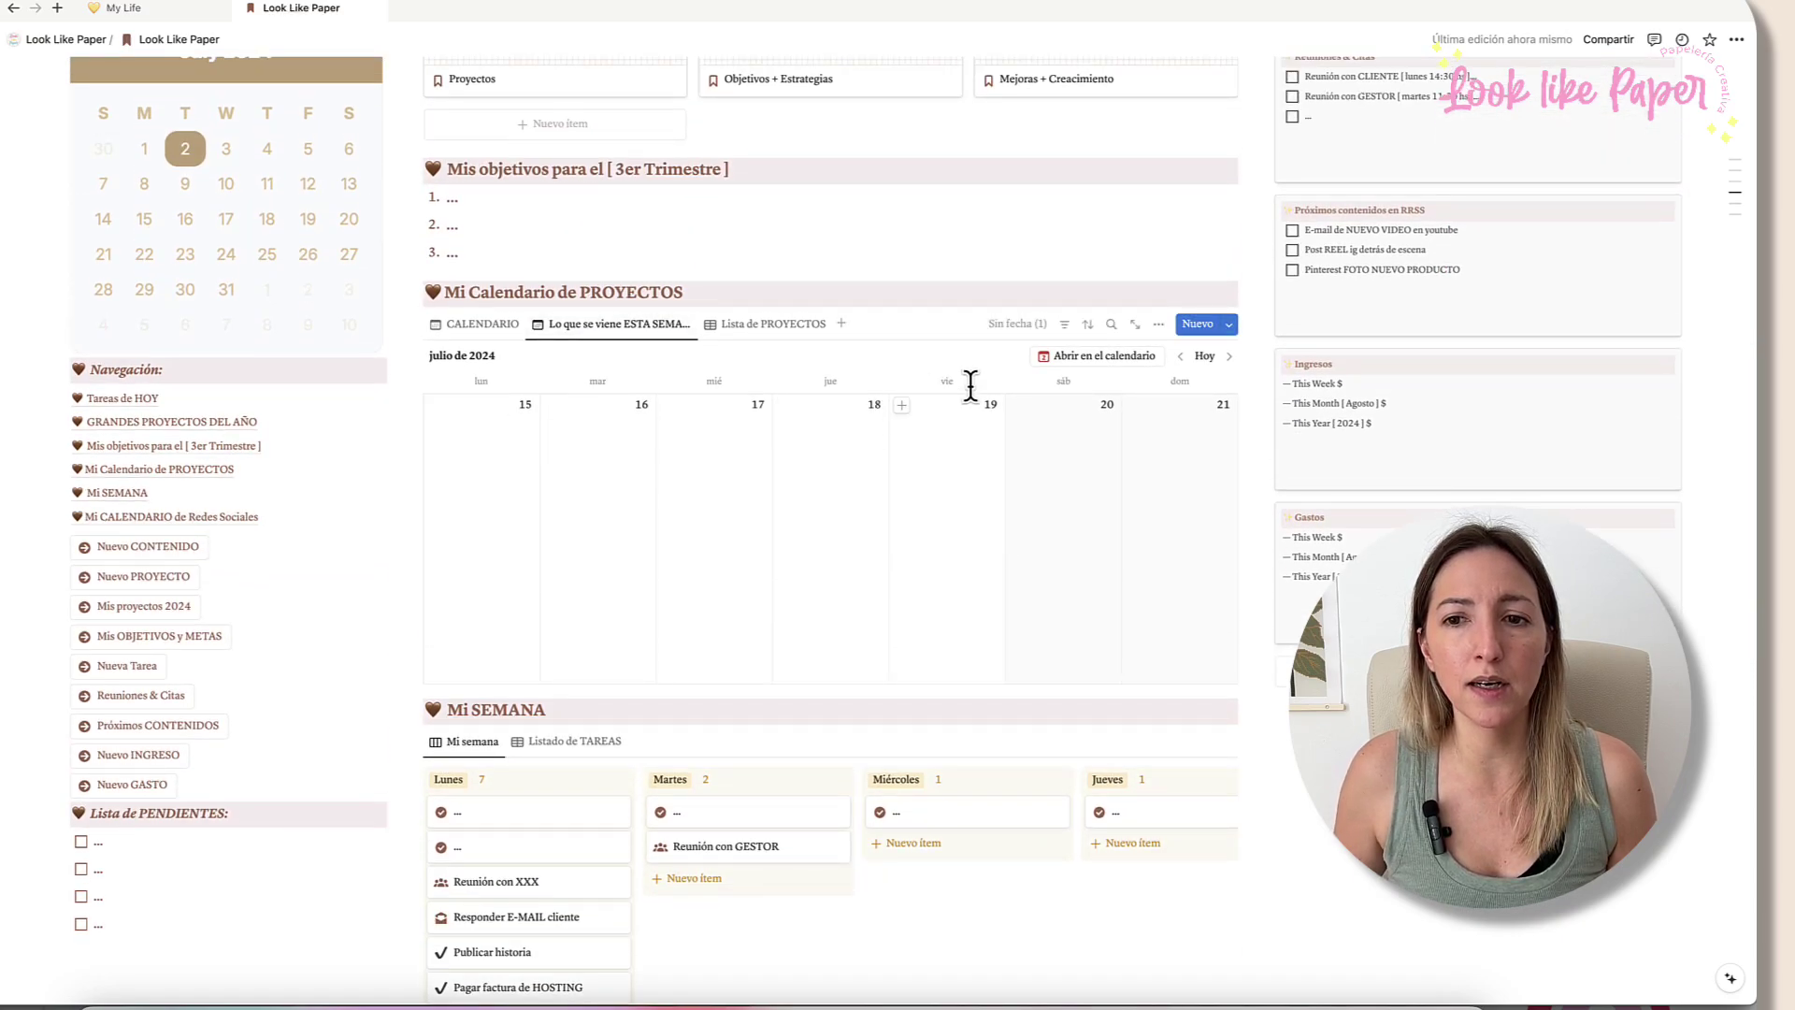
left_click(1228, 356)
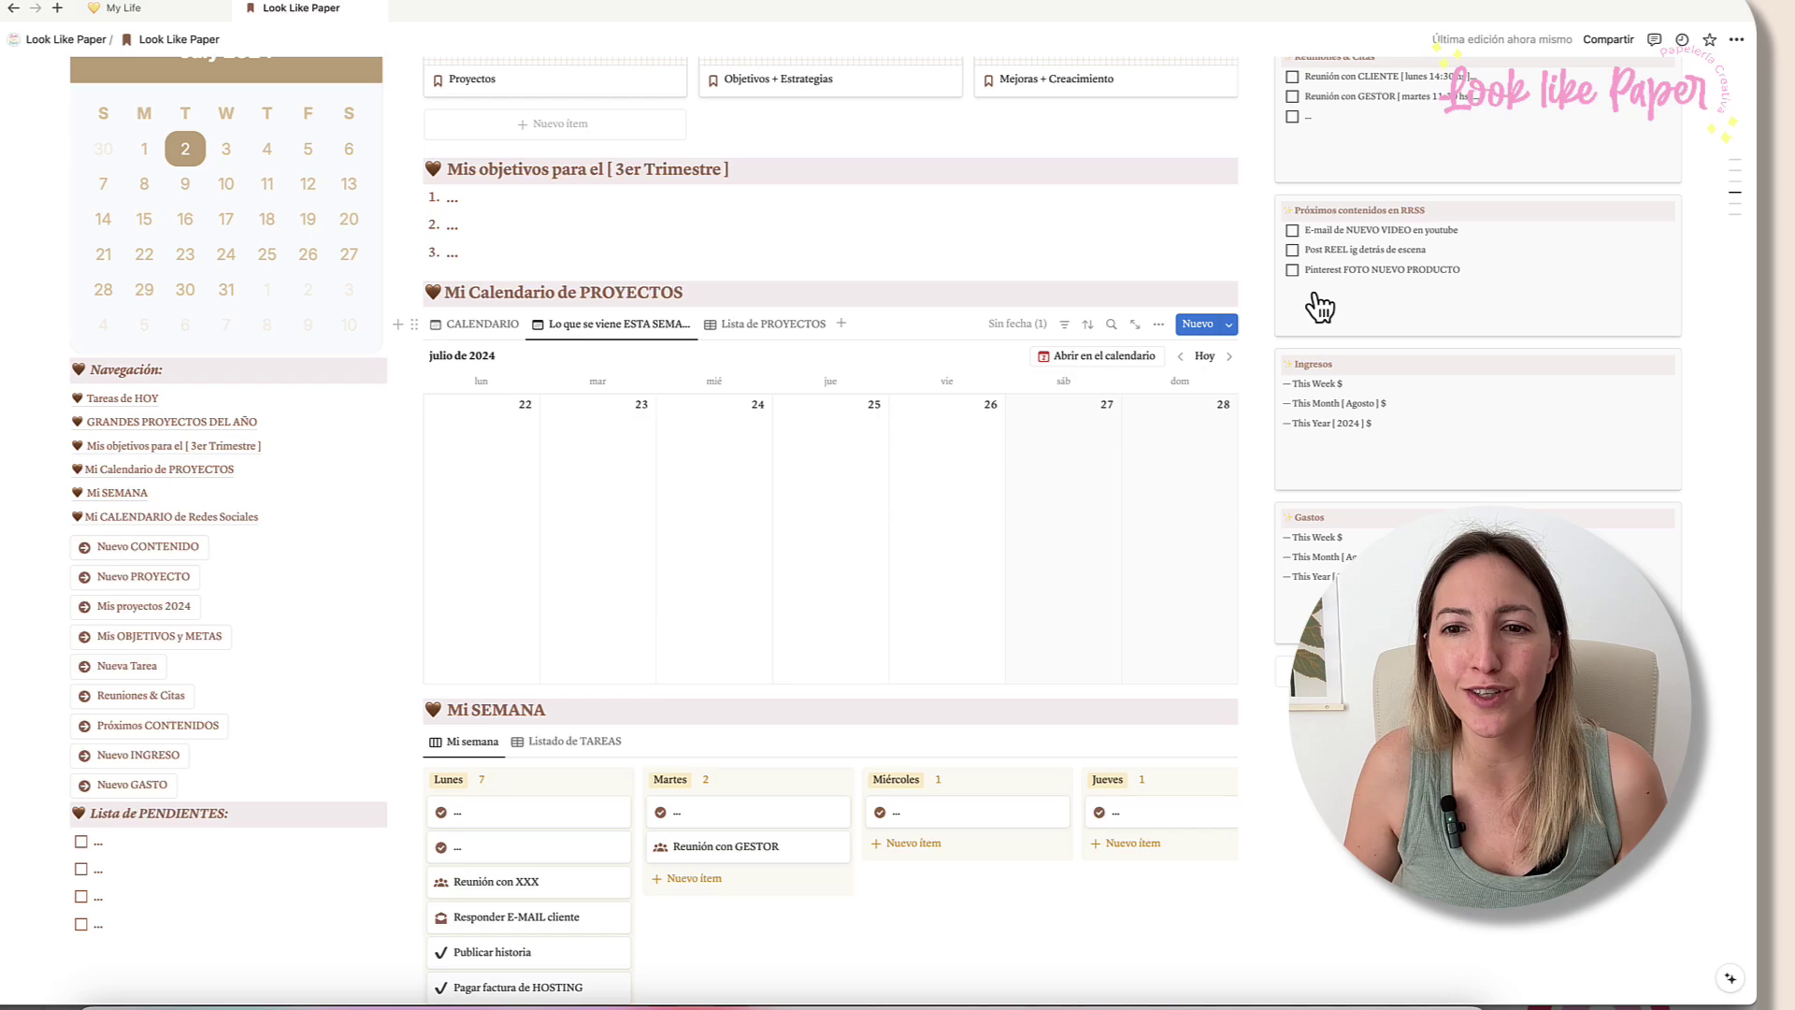
left_click(1229, 356)
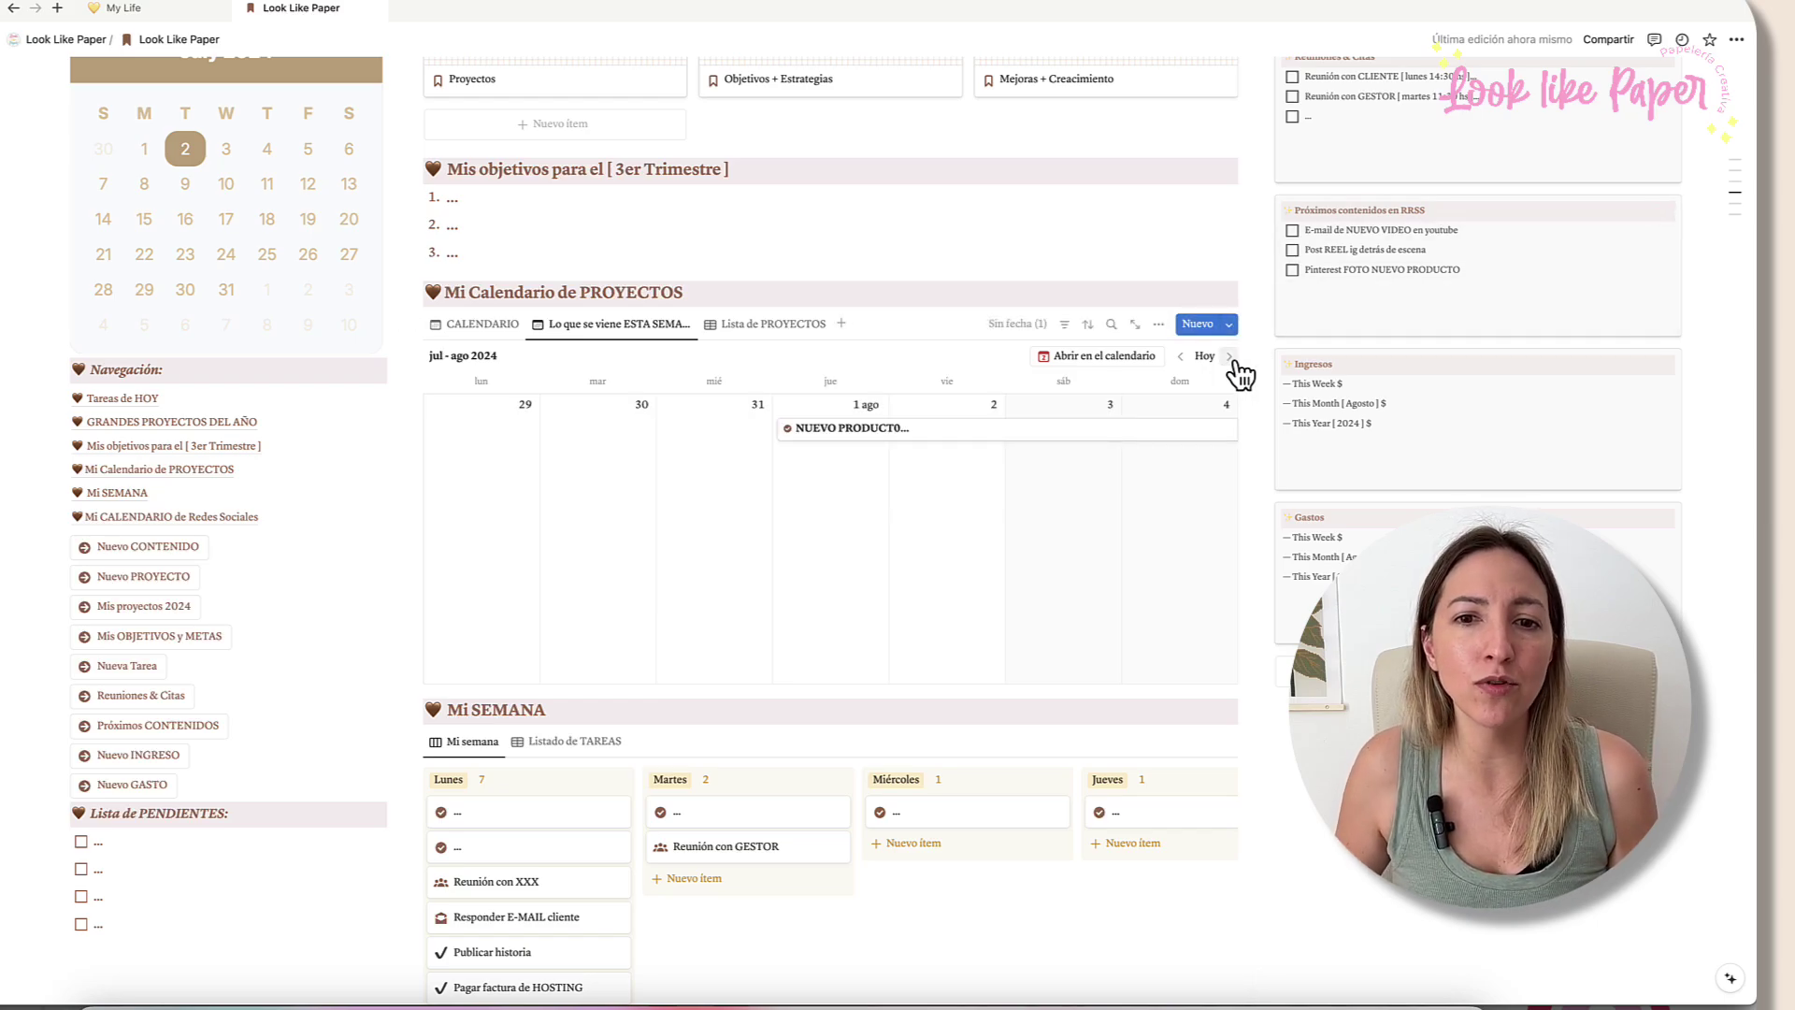
Step: Check the task list of the NUEVO PRODUCTO project and rename the placeholder item in the Martes column "Buscar ideas para NUEVO PRODUCTO..."
left_click(820, 431)
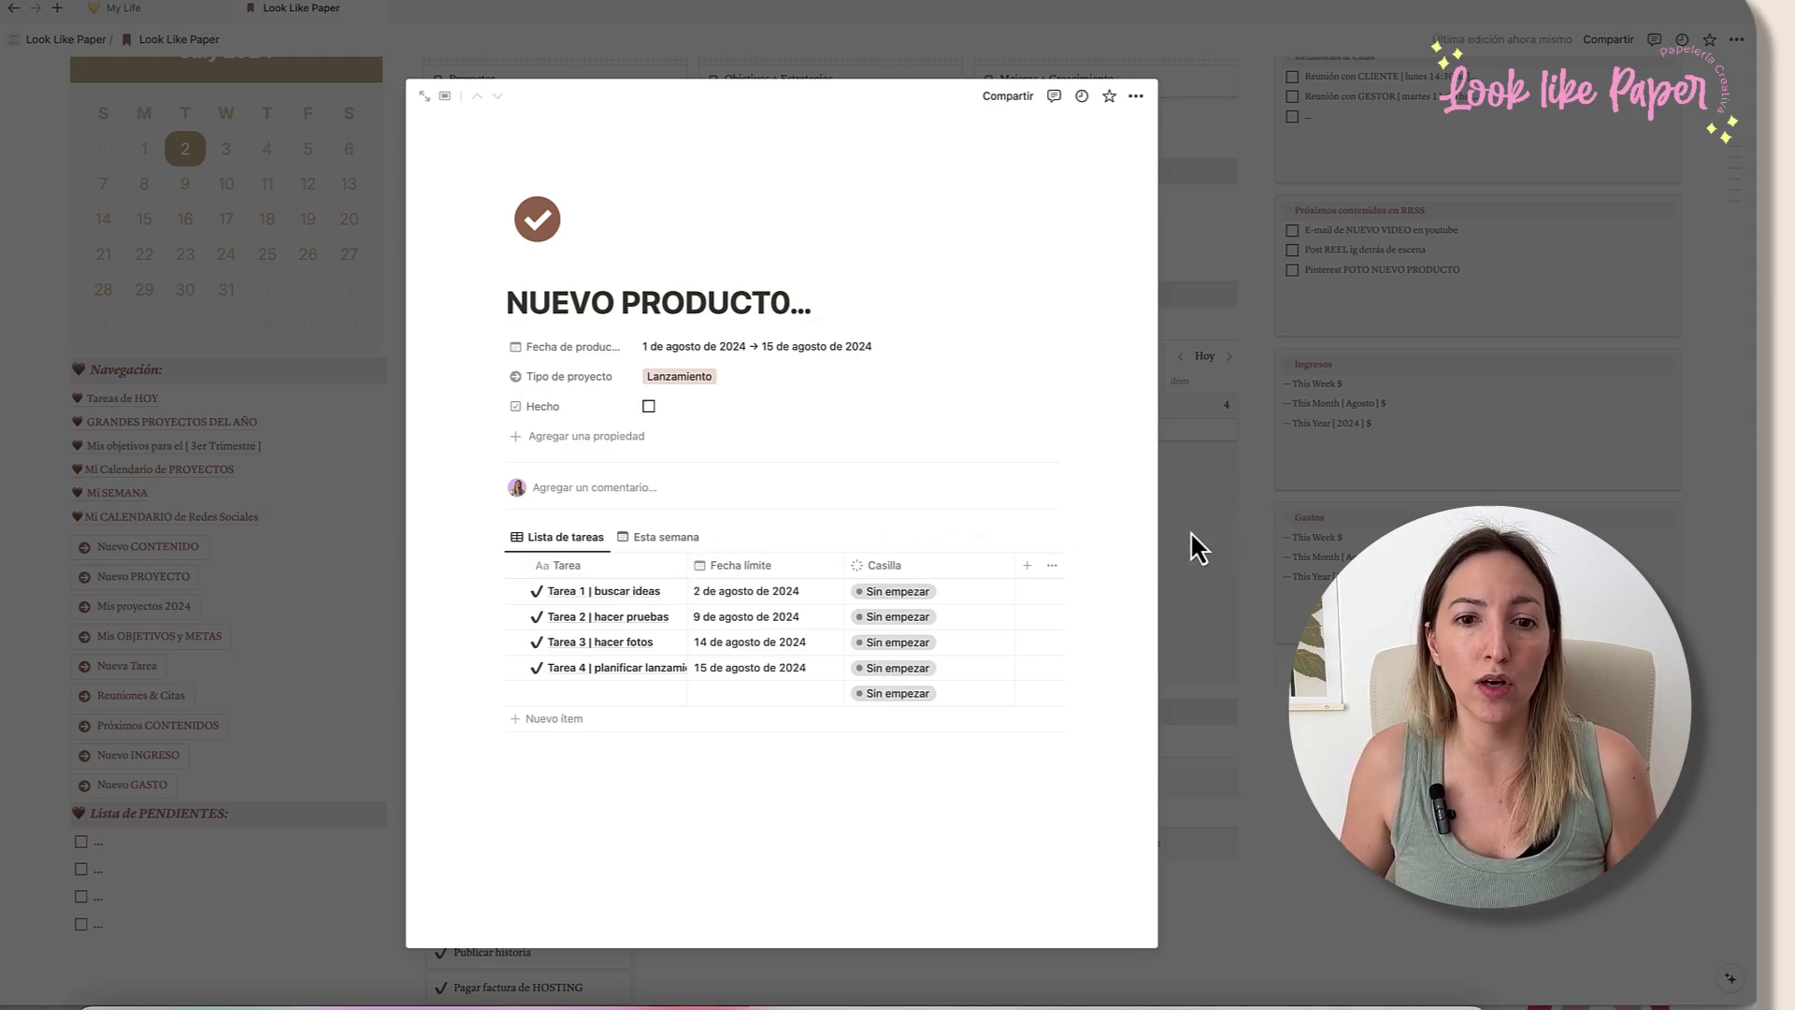
left_click(1193, 480)
scroll(1059, 575, "down", 3)
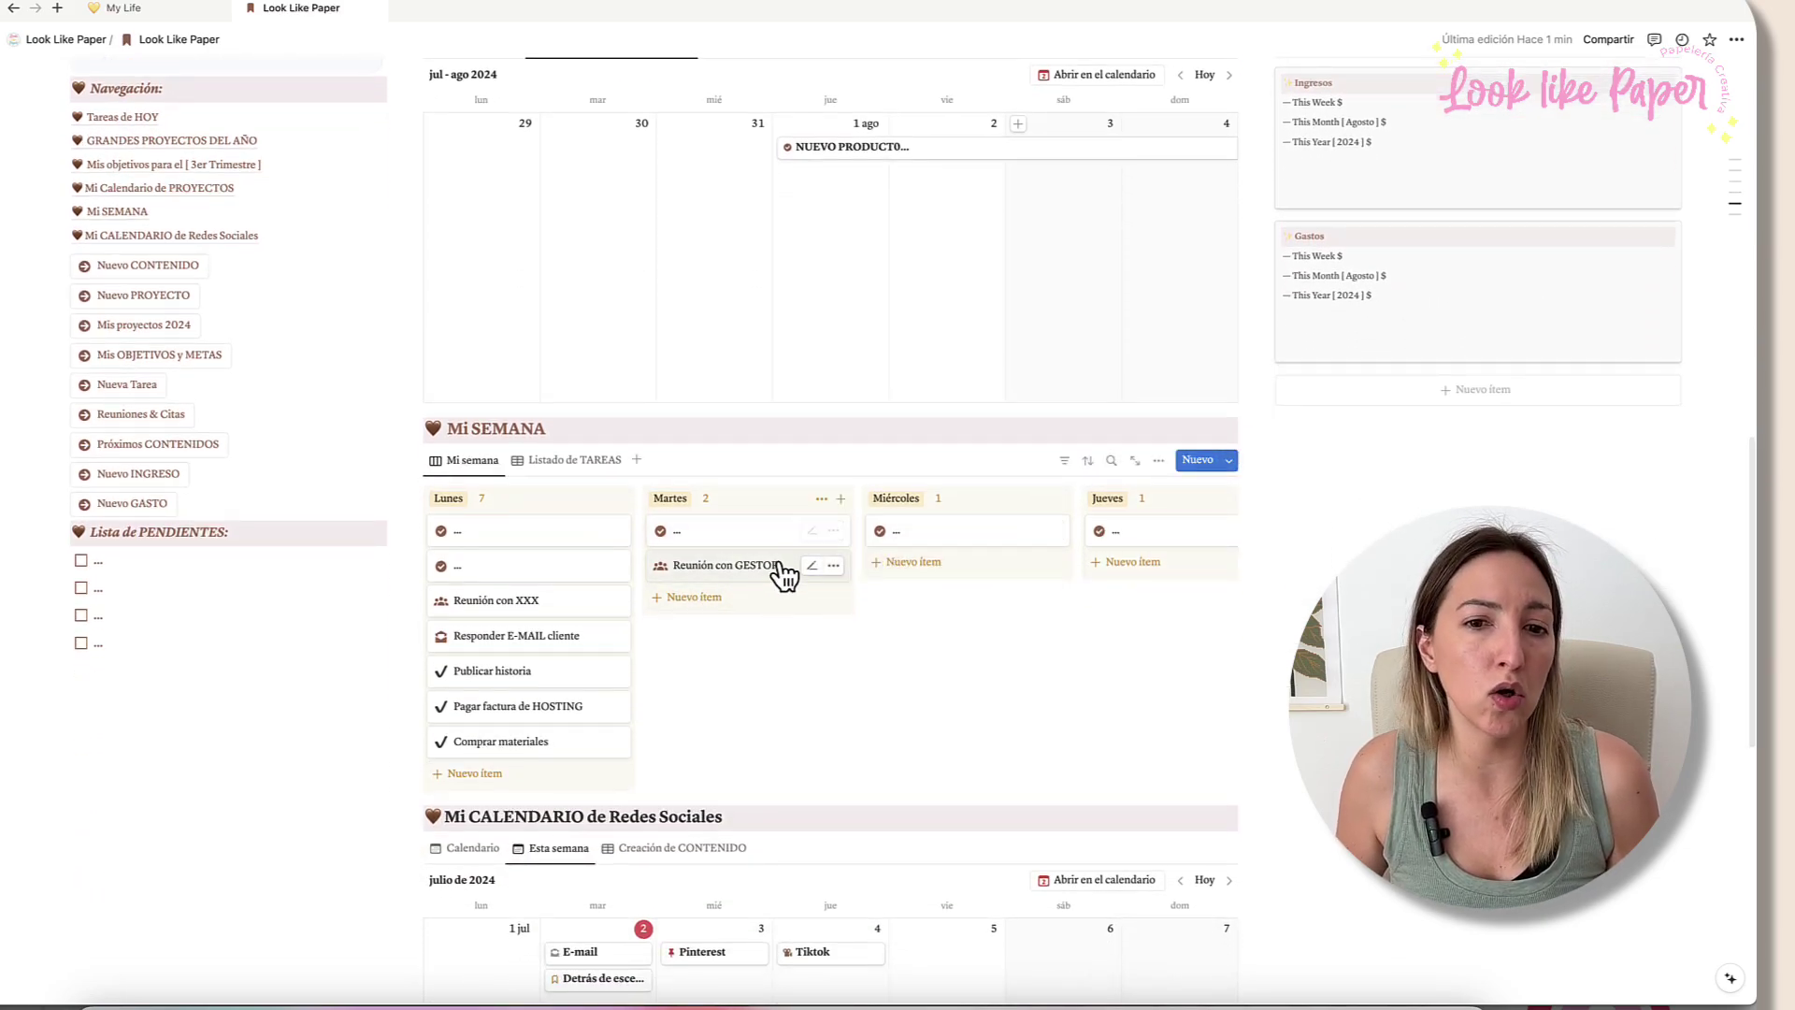
left_click(713, 541)
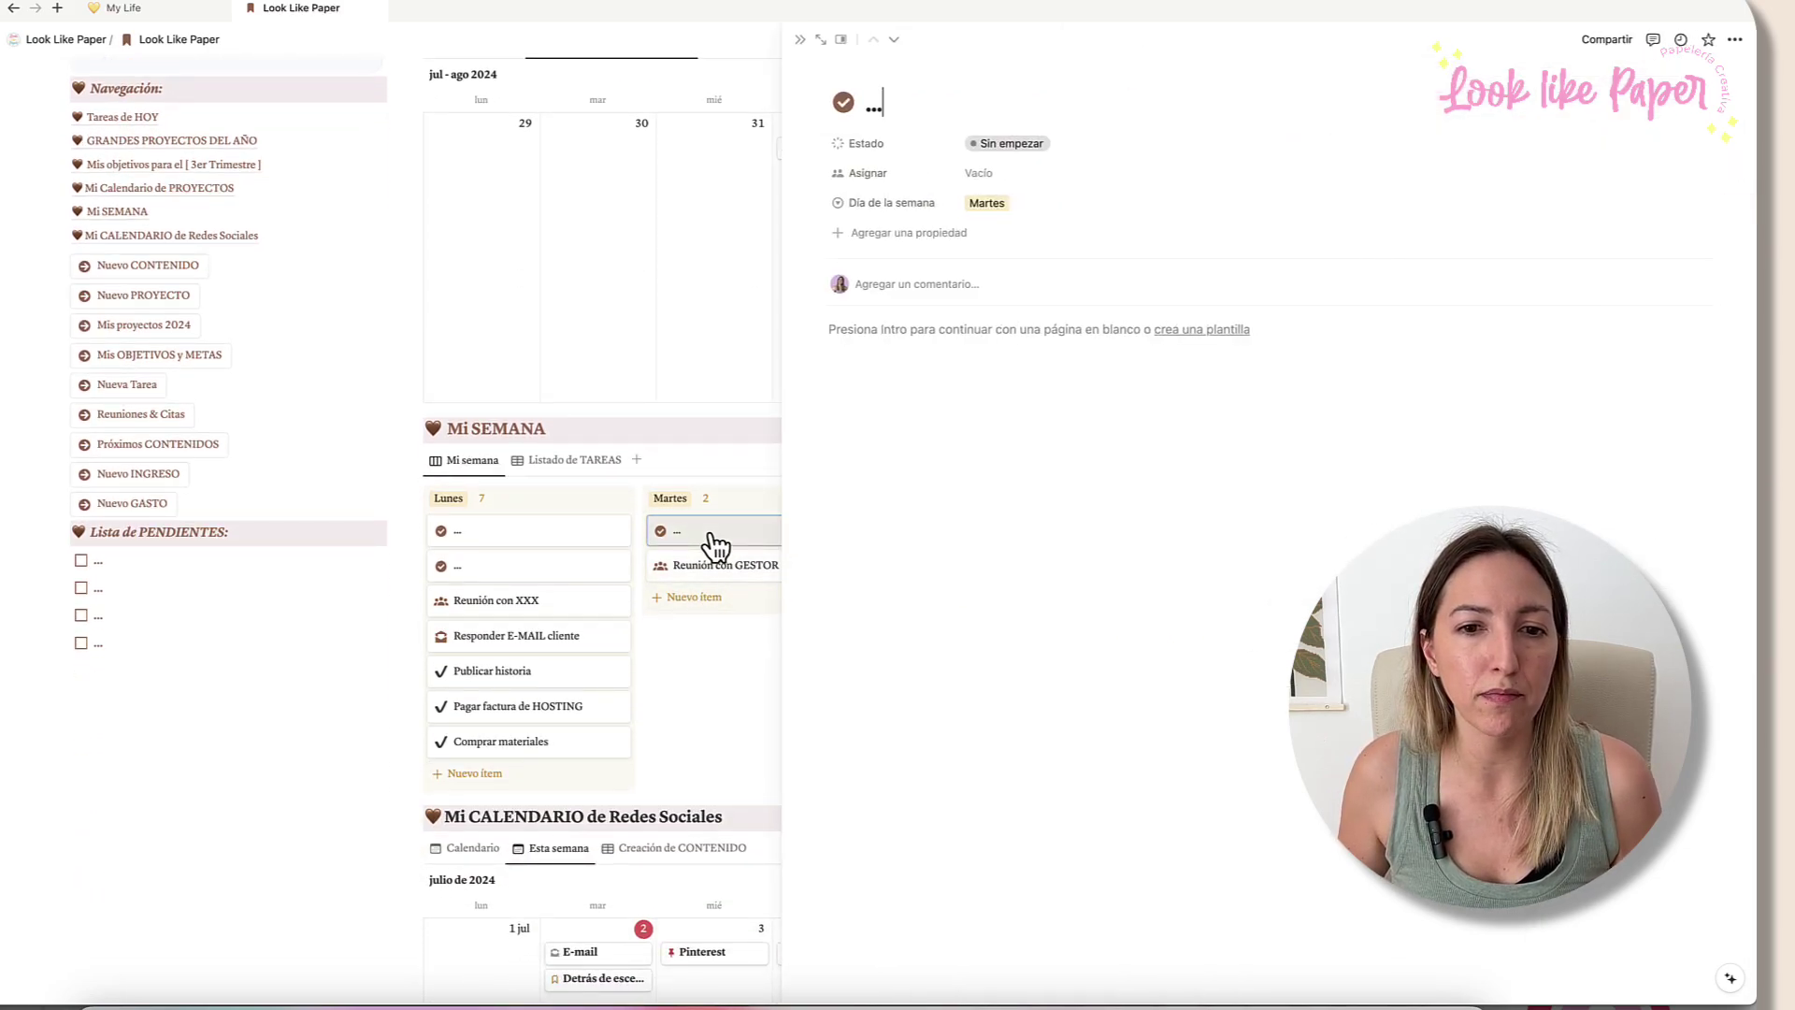
left_click(866, 105)
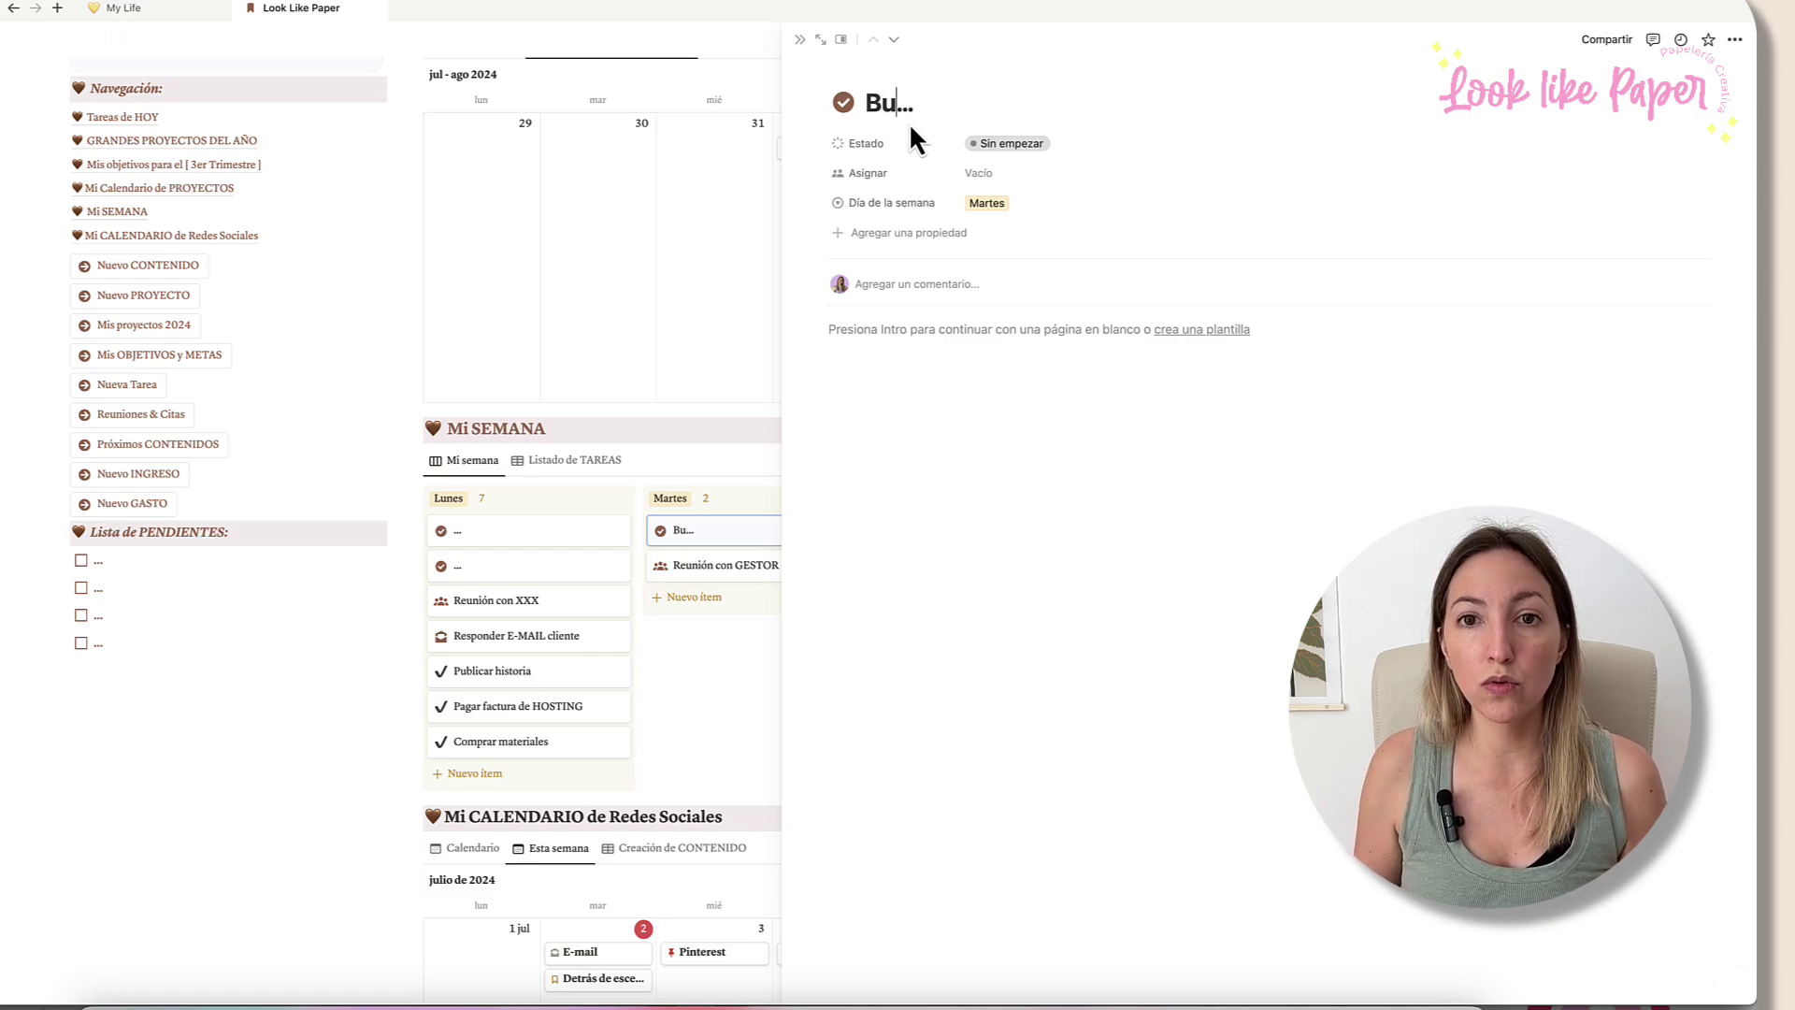
type("Buscar ideas ")
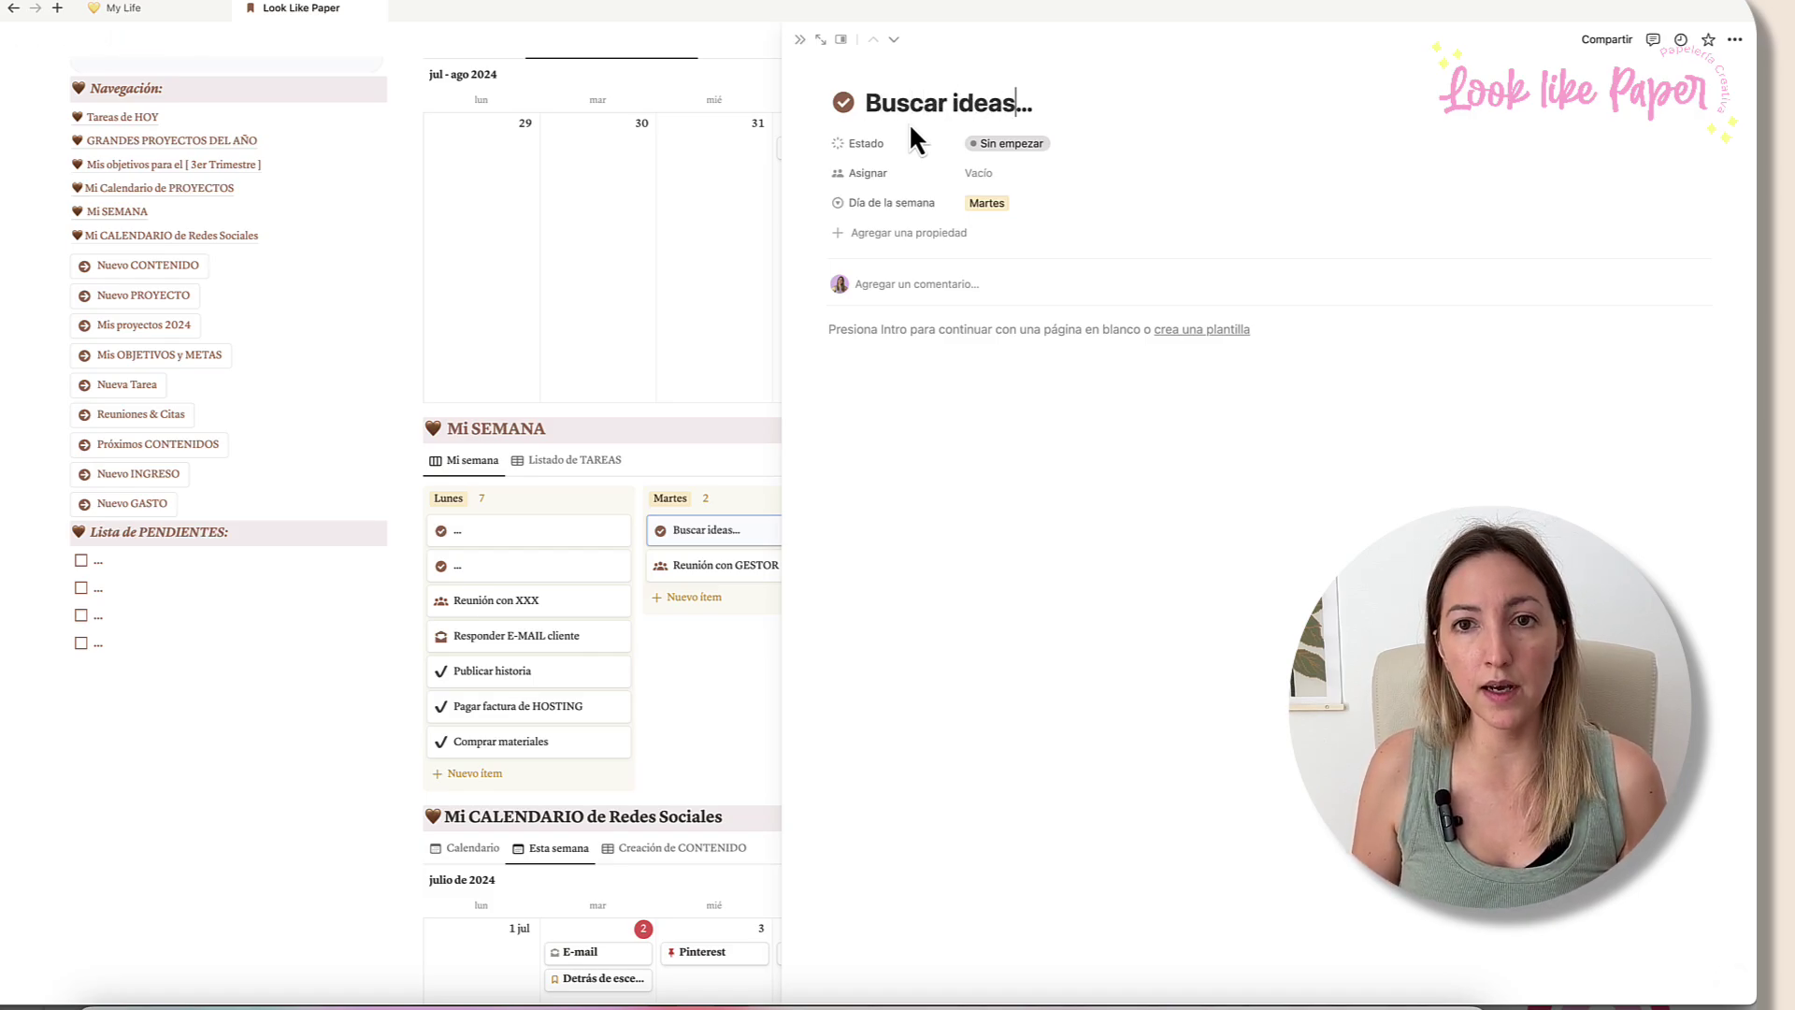
type("para NUEVO ")
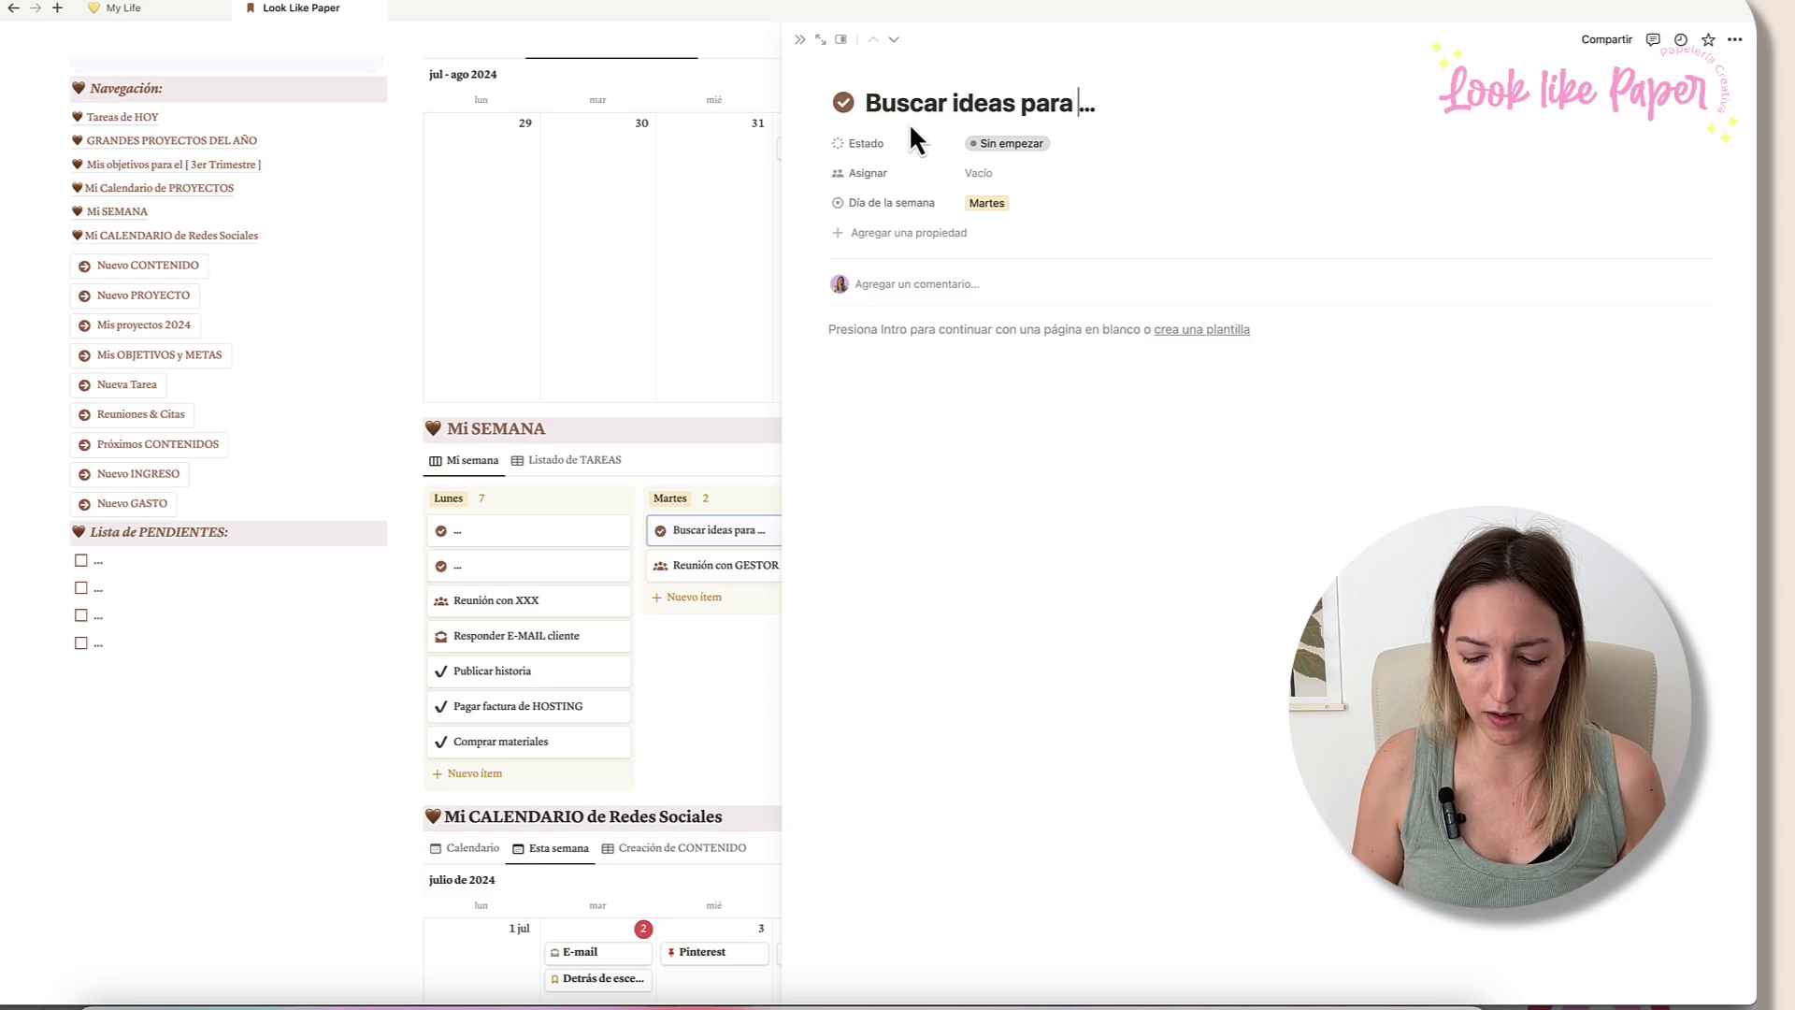
type("PRODUCTO")
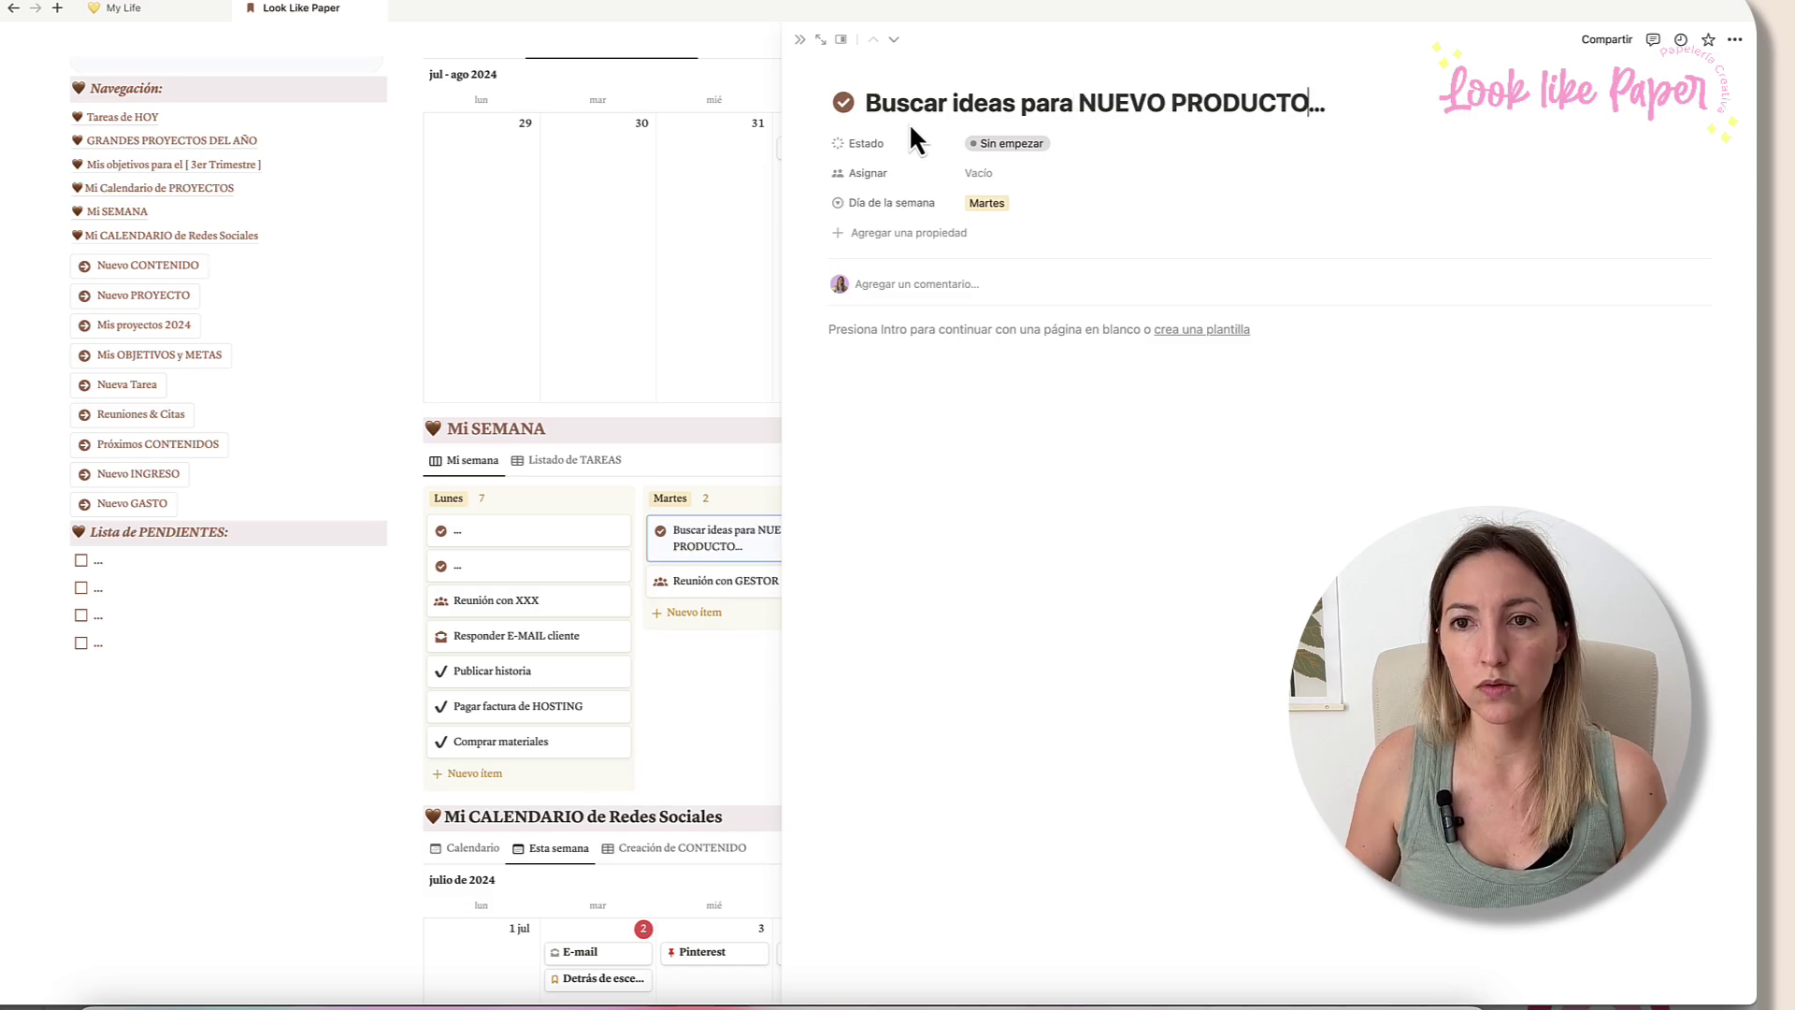
left_click_drag(740, 239, 837, 425)
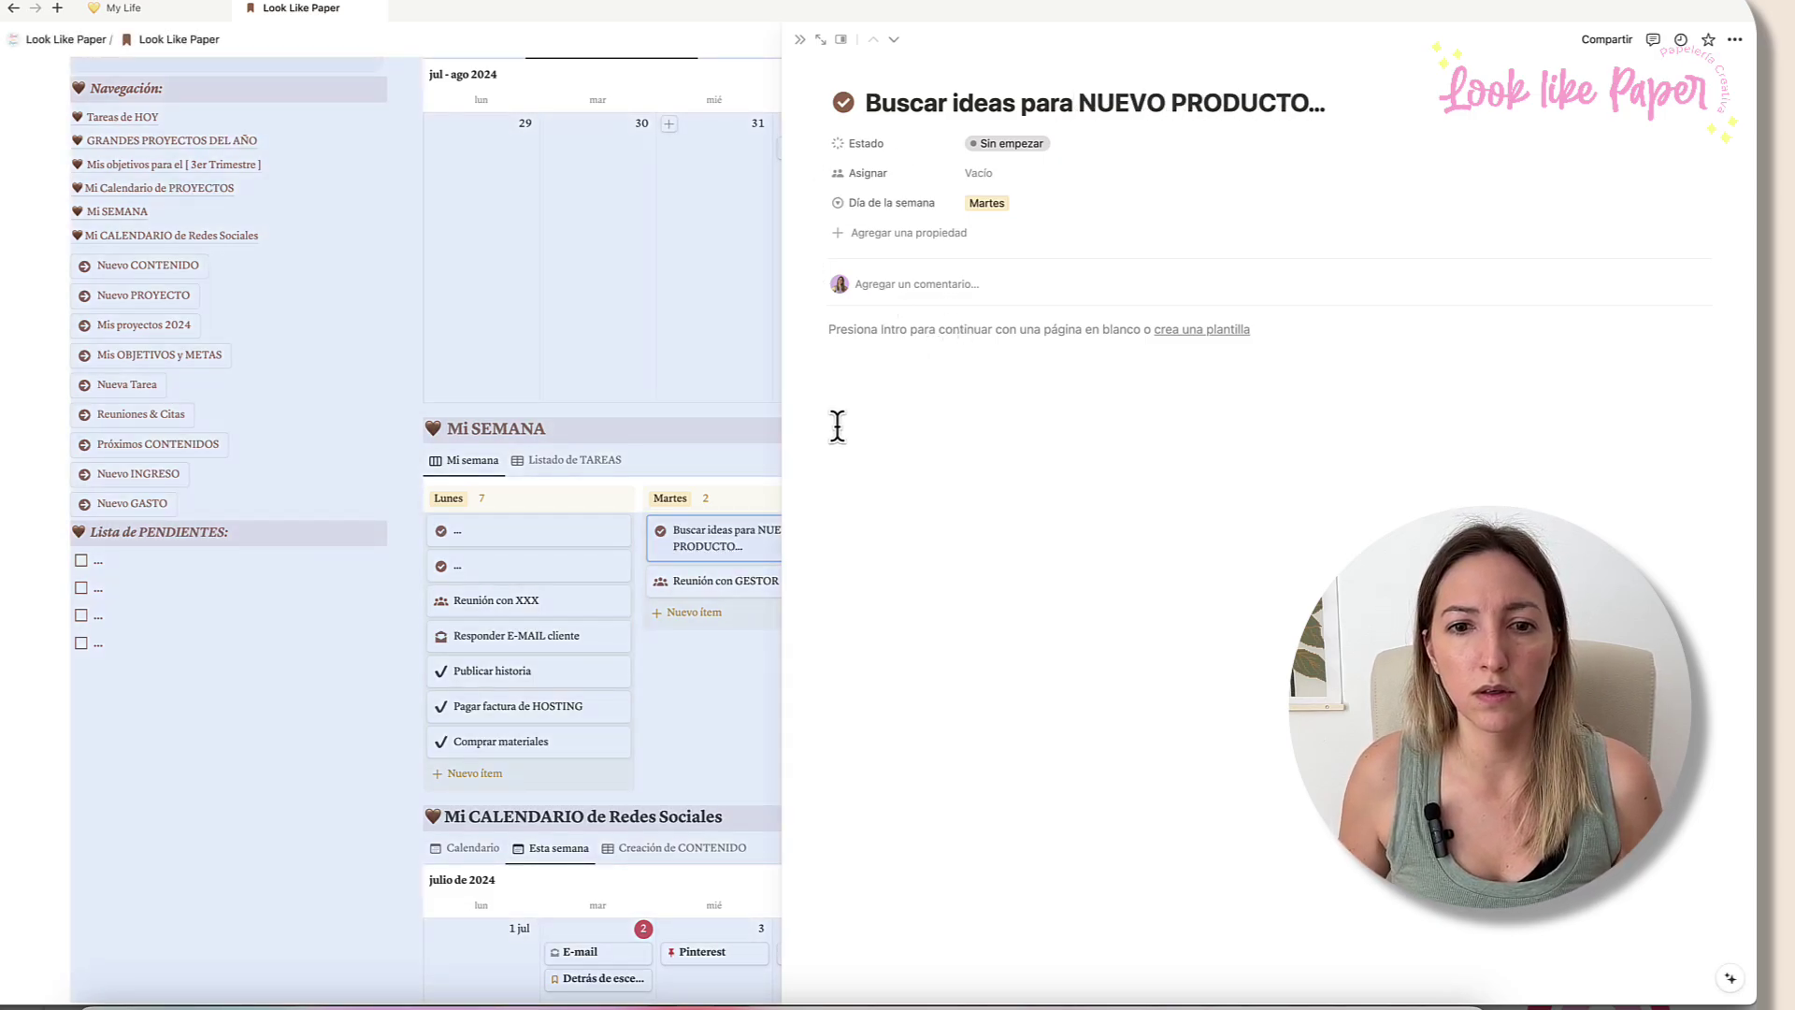
left_click(799, 39)
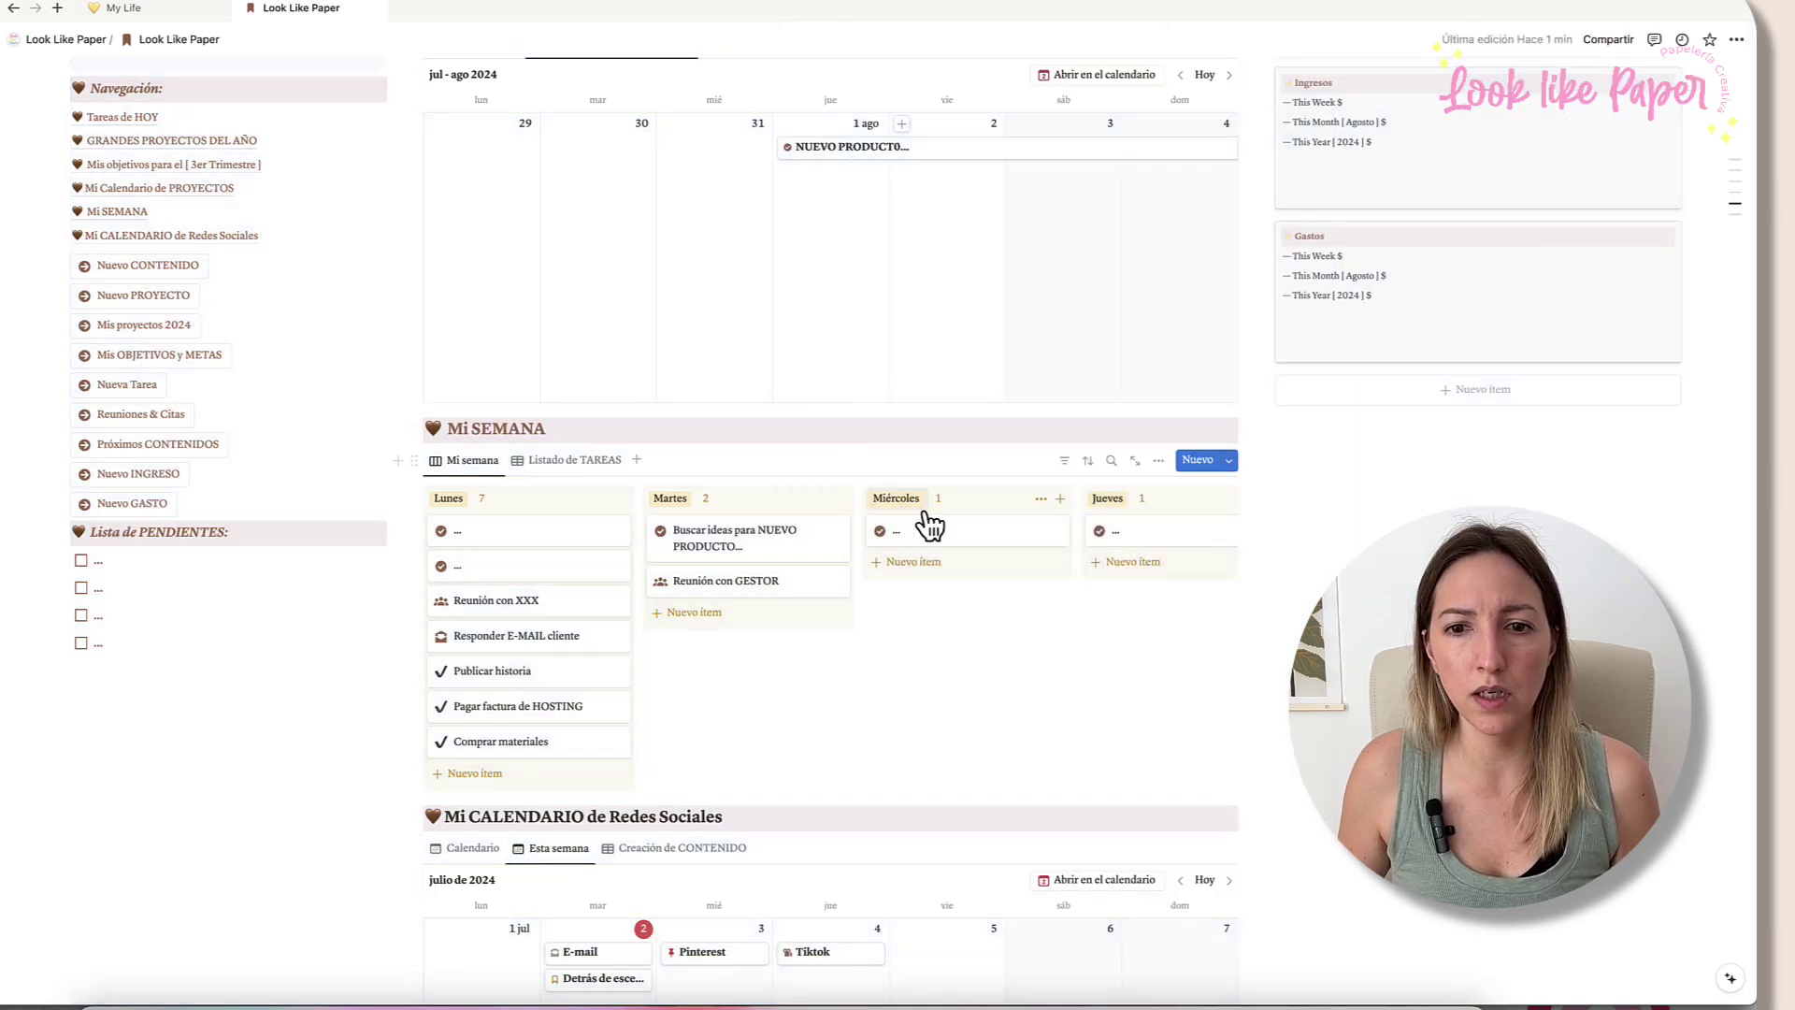
Step: Rename the placeholder item in the Miércoles column "Hacer pruebas del NUEVO PRODUCTO..."
left_click(884, 532)
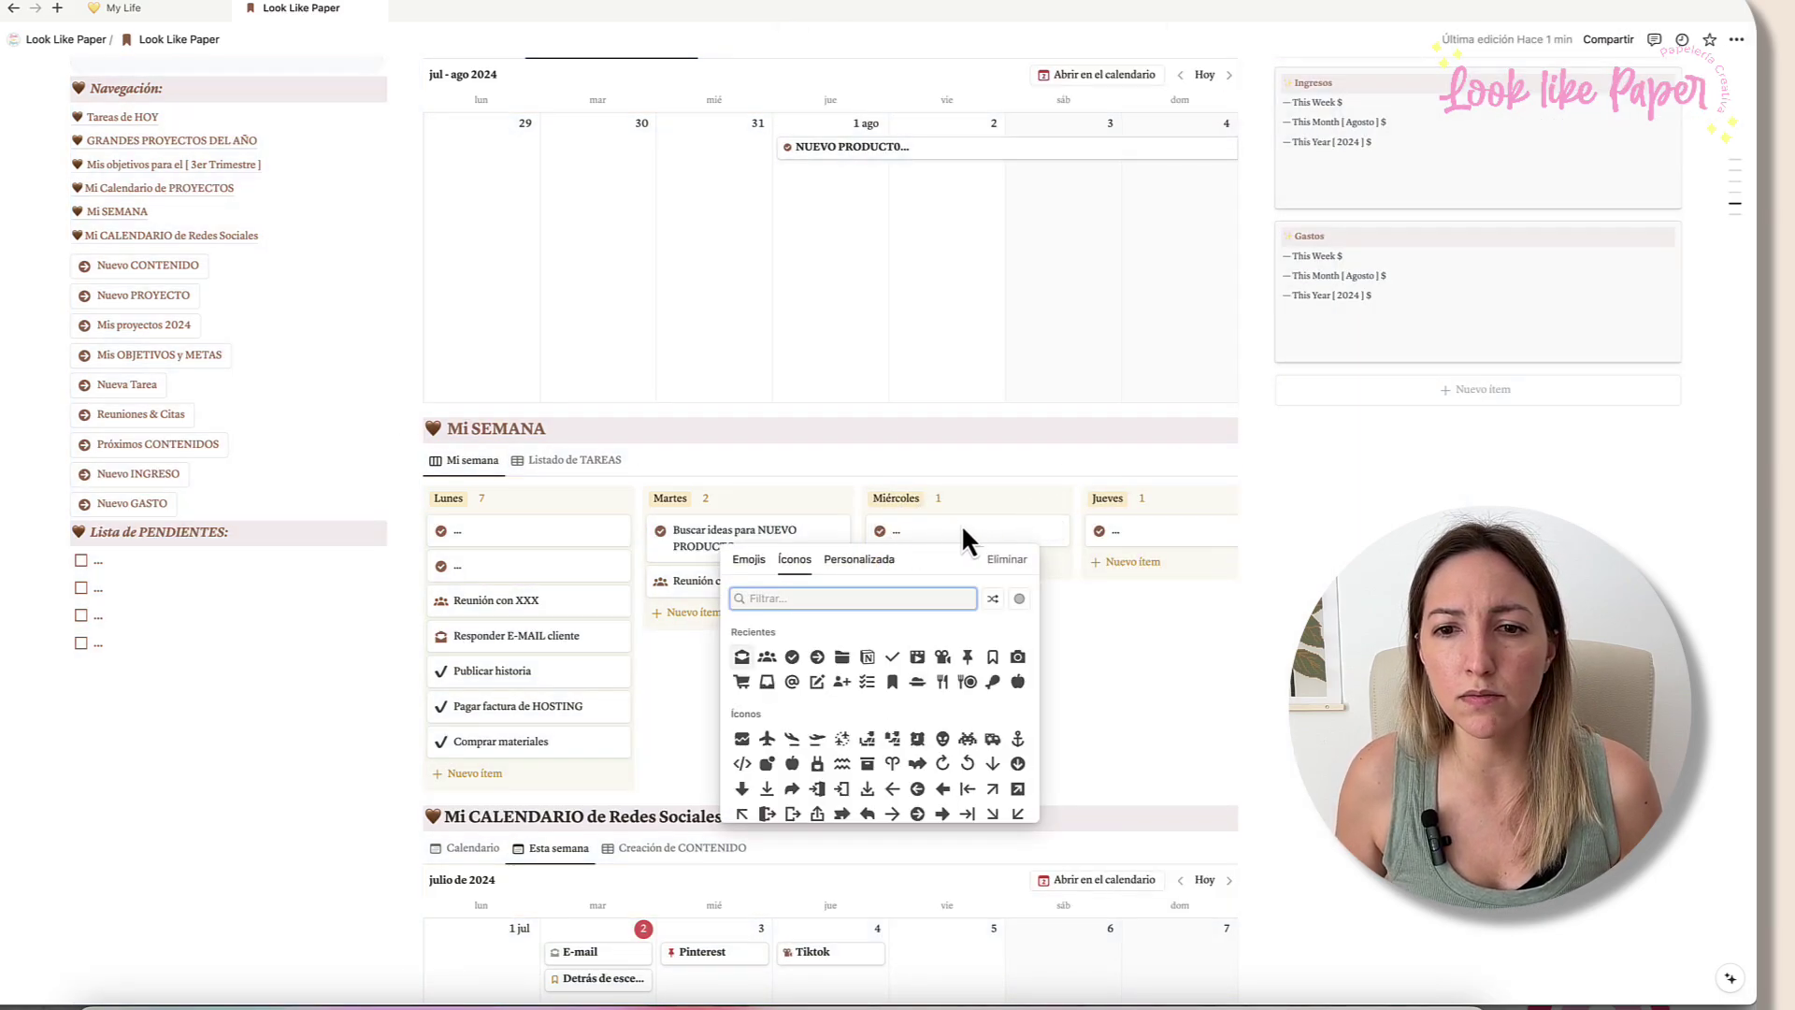
left_click(888, 531)
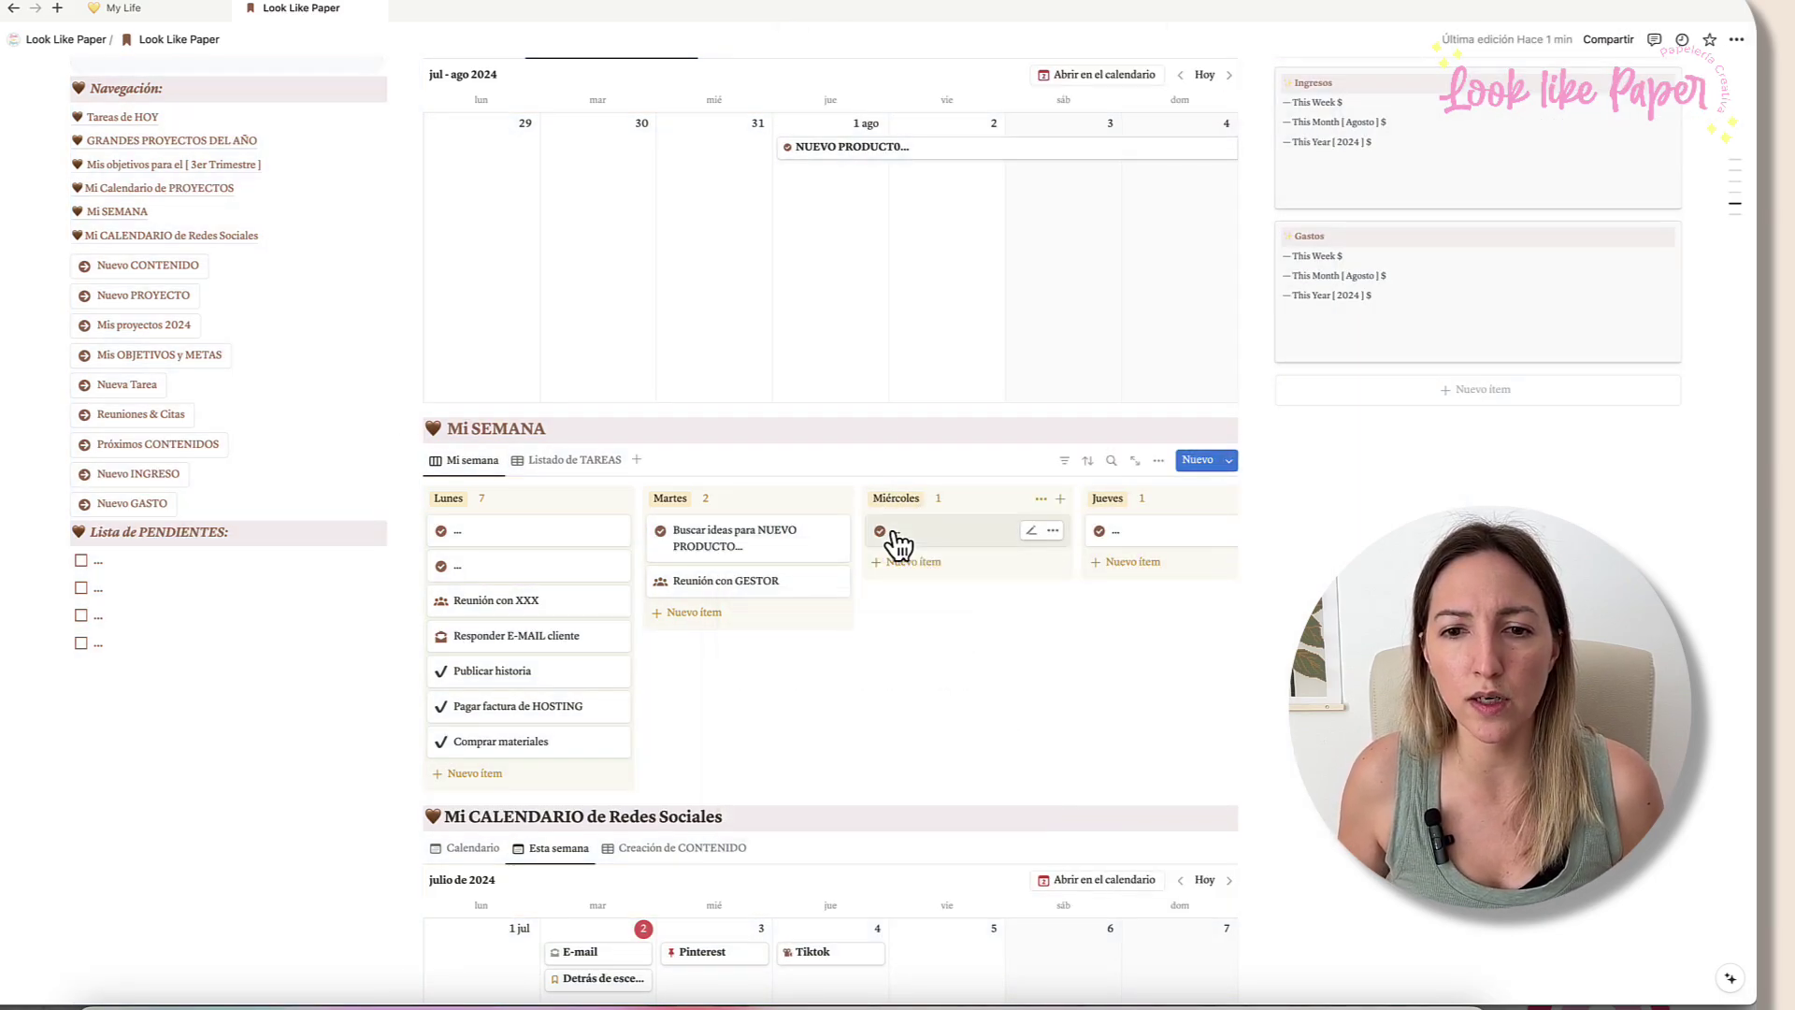
left_click(891, 529)
left_click(873, 108)
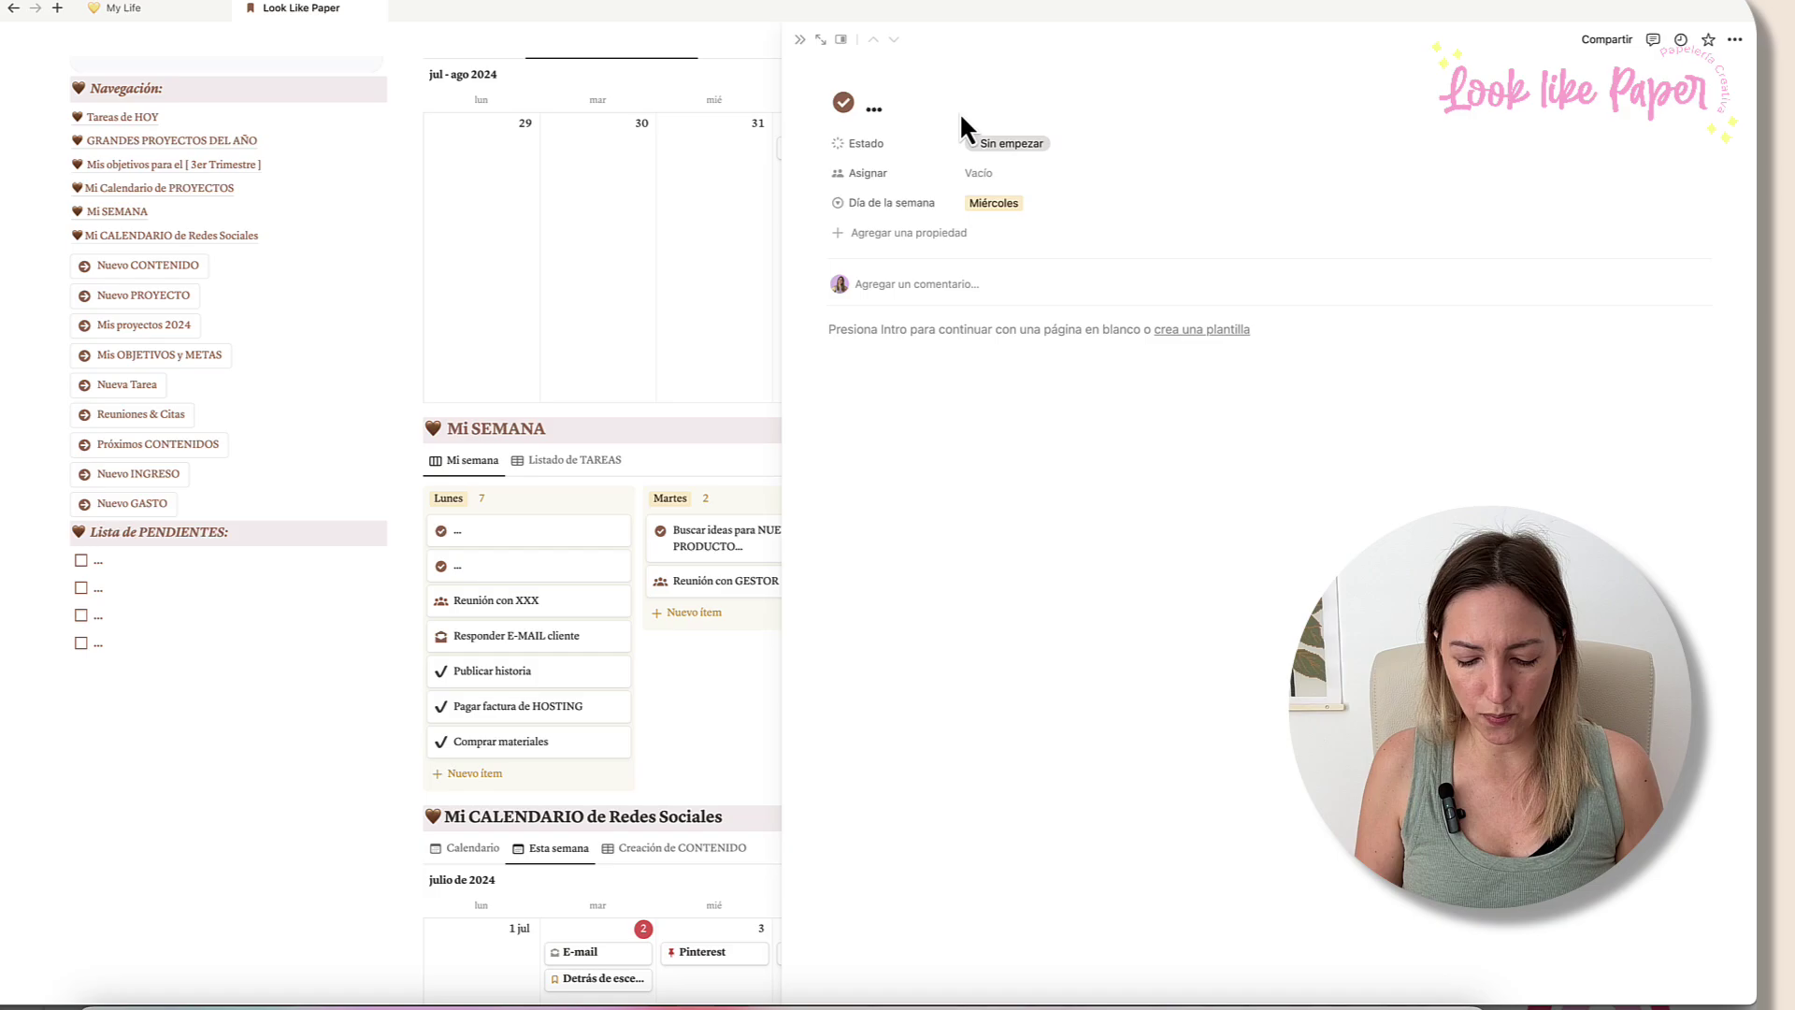
type("Hacer pruebas del NUEVO PRODUCTO")
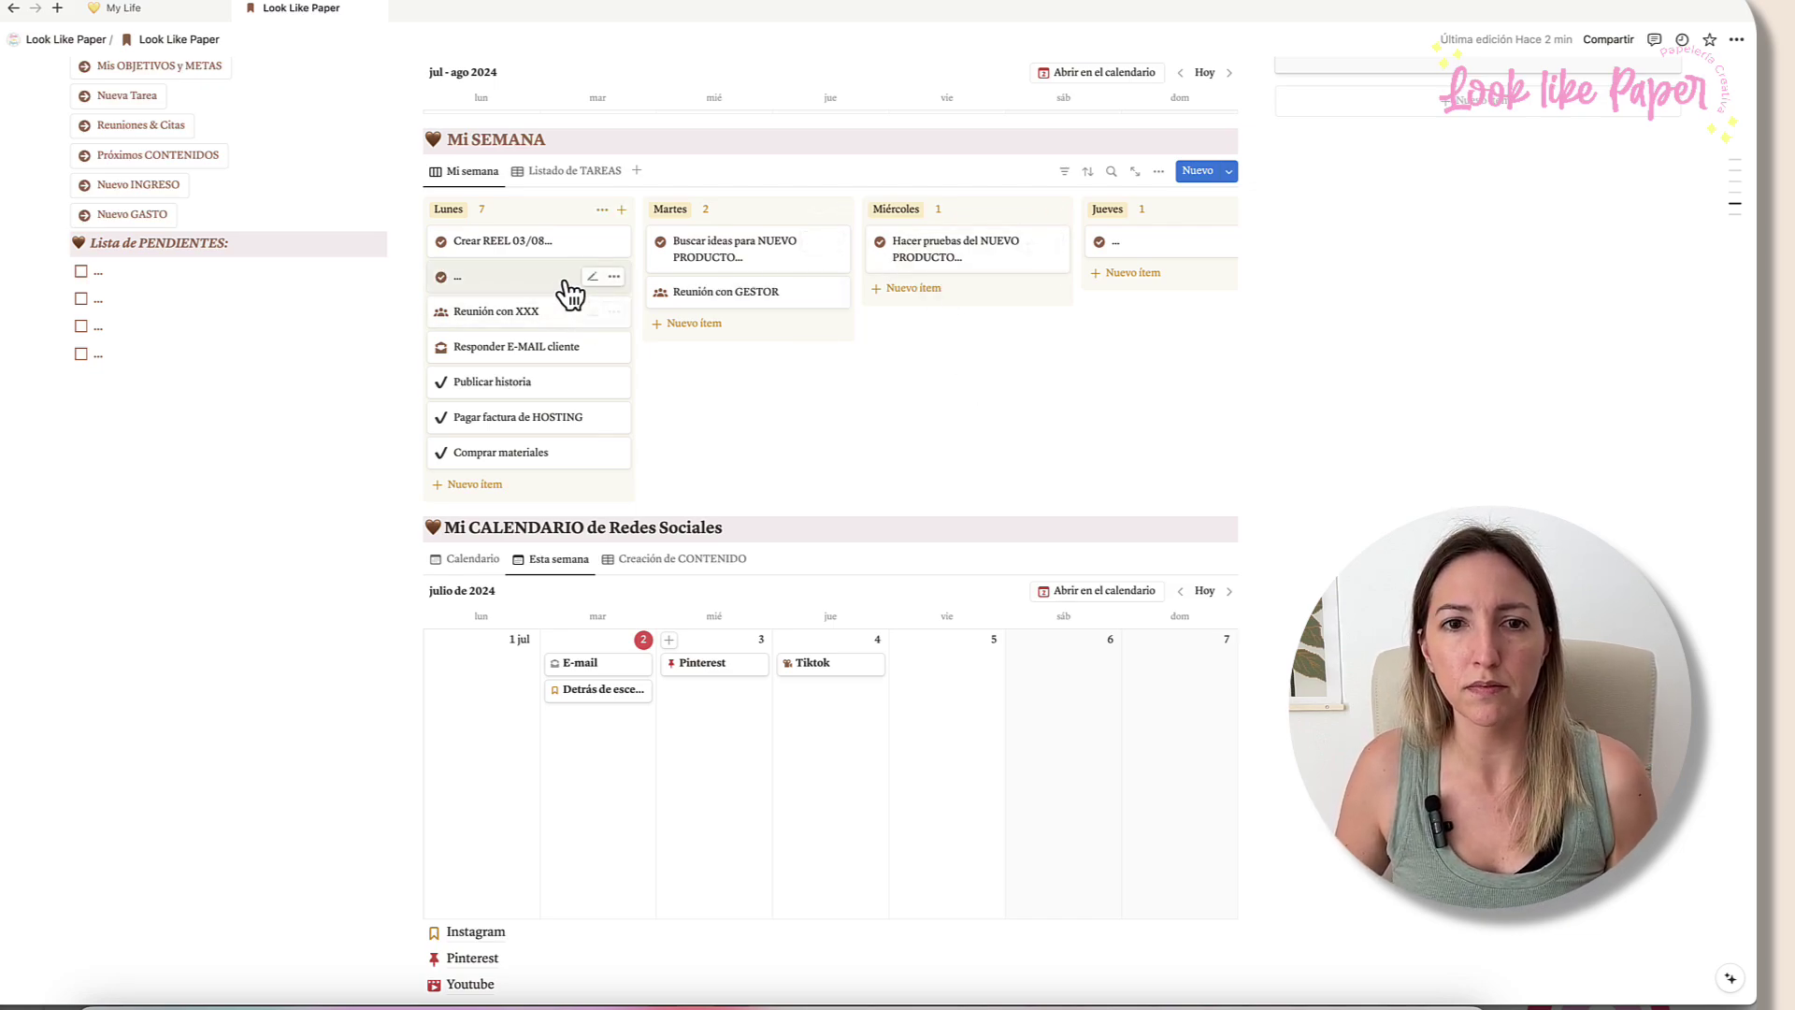
Step: Add a "Crear PIN para pinterest" item with a pushpin icon to the Martes column of Mi SEMANA
left_click(694, 323)
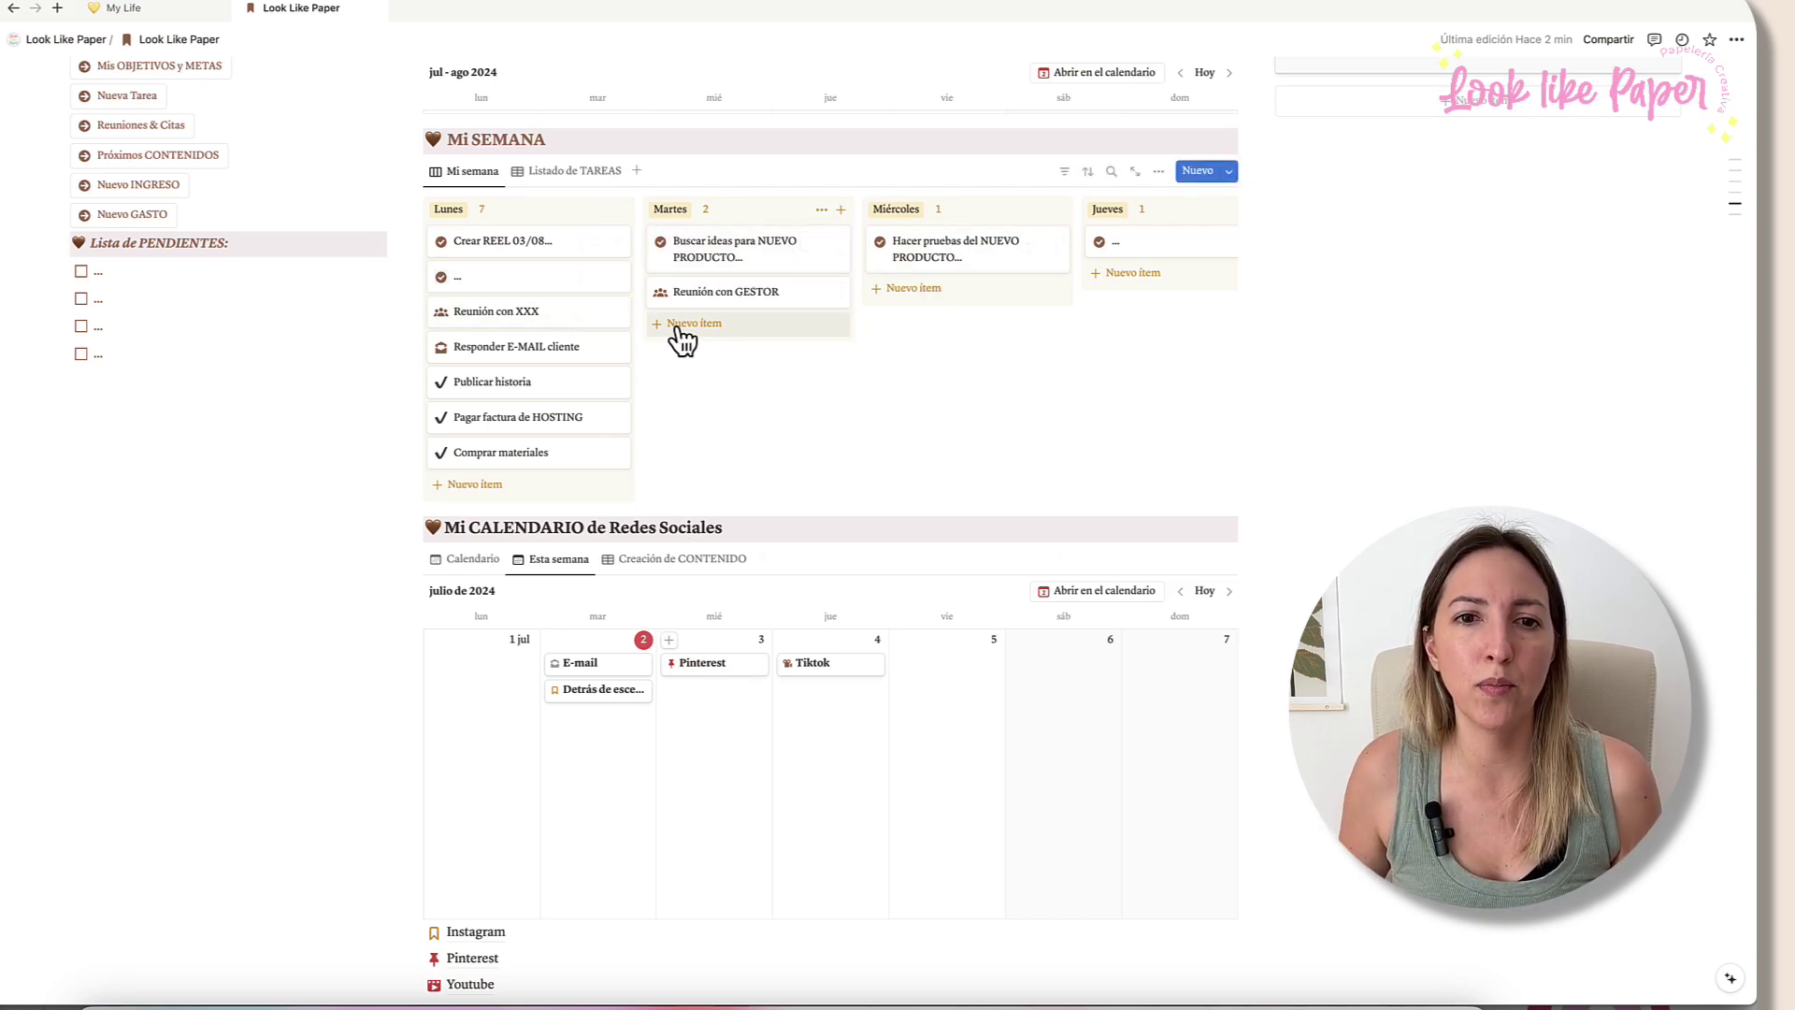
type("PIN para pinteres")
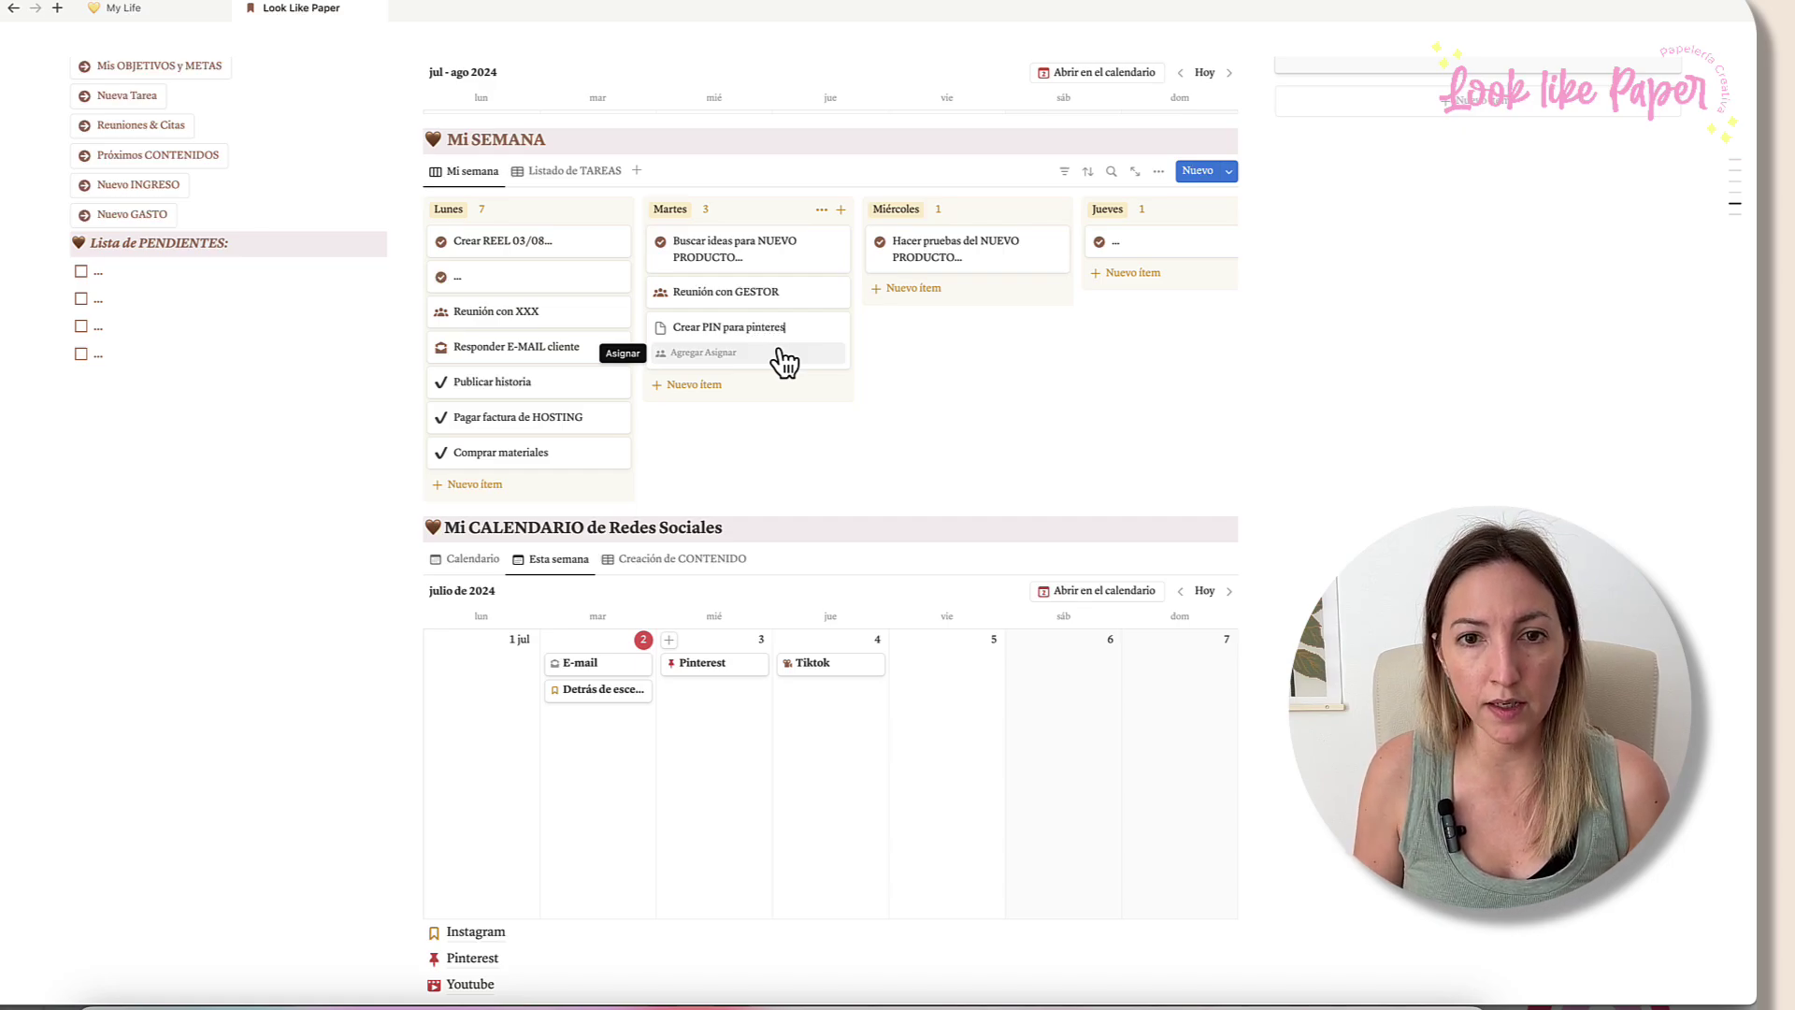
type("t")
scroll(784, 363, "up", 1)
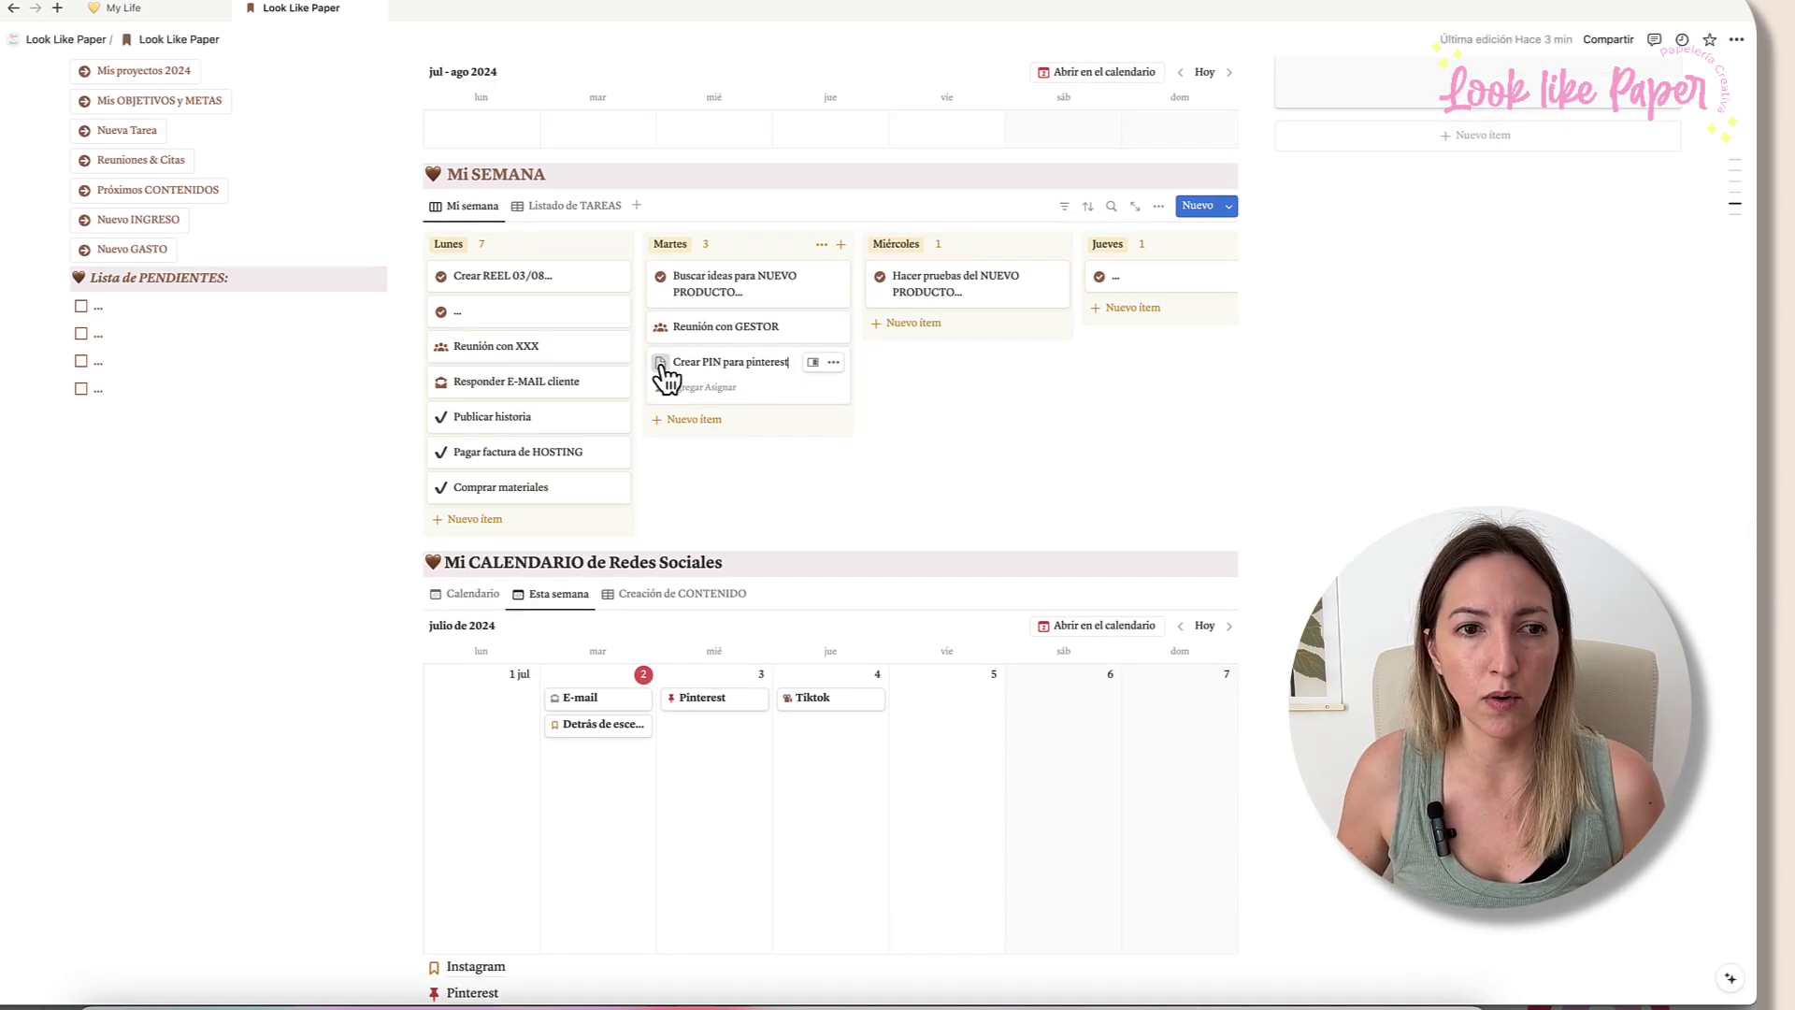
left_click(660, 363)
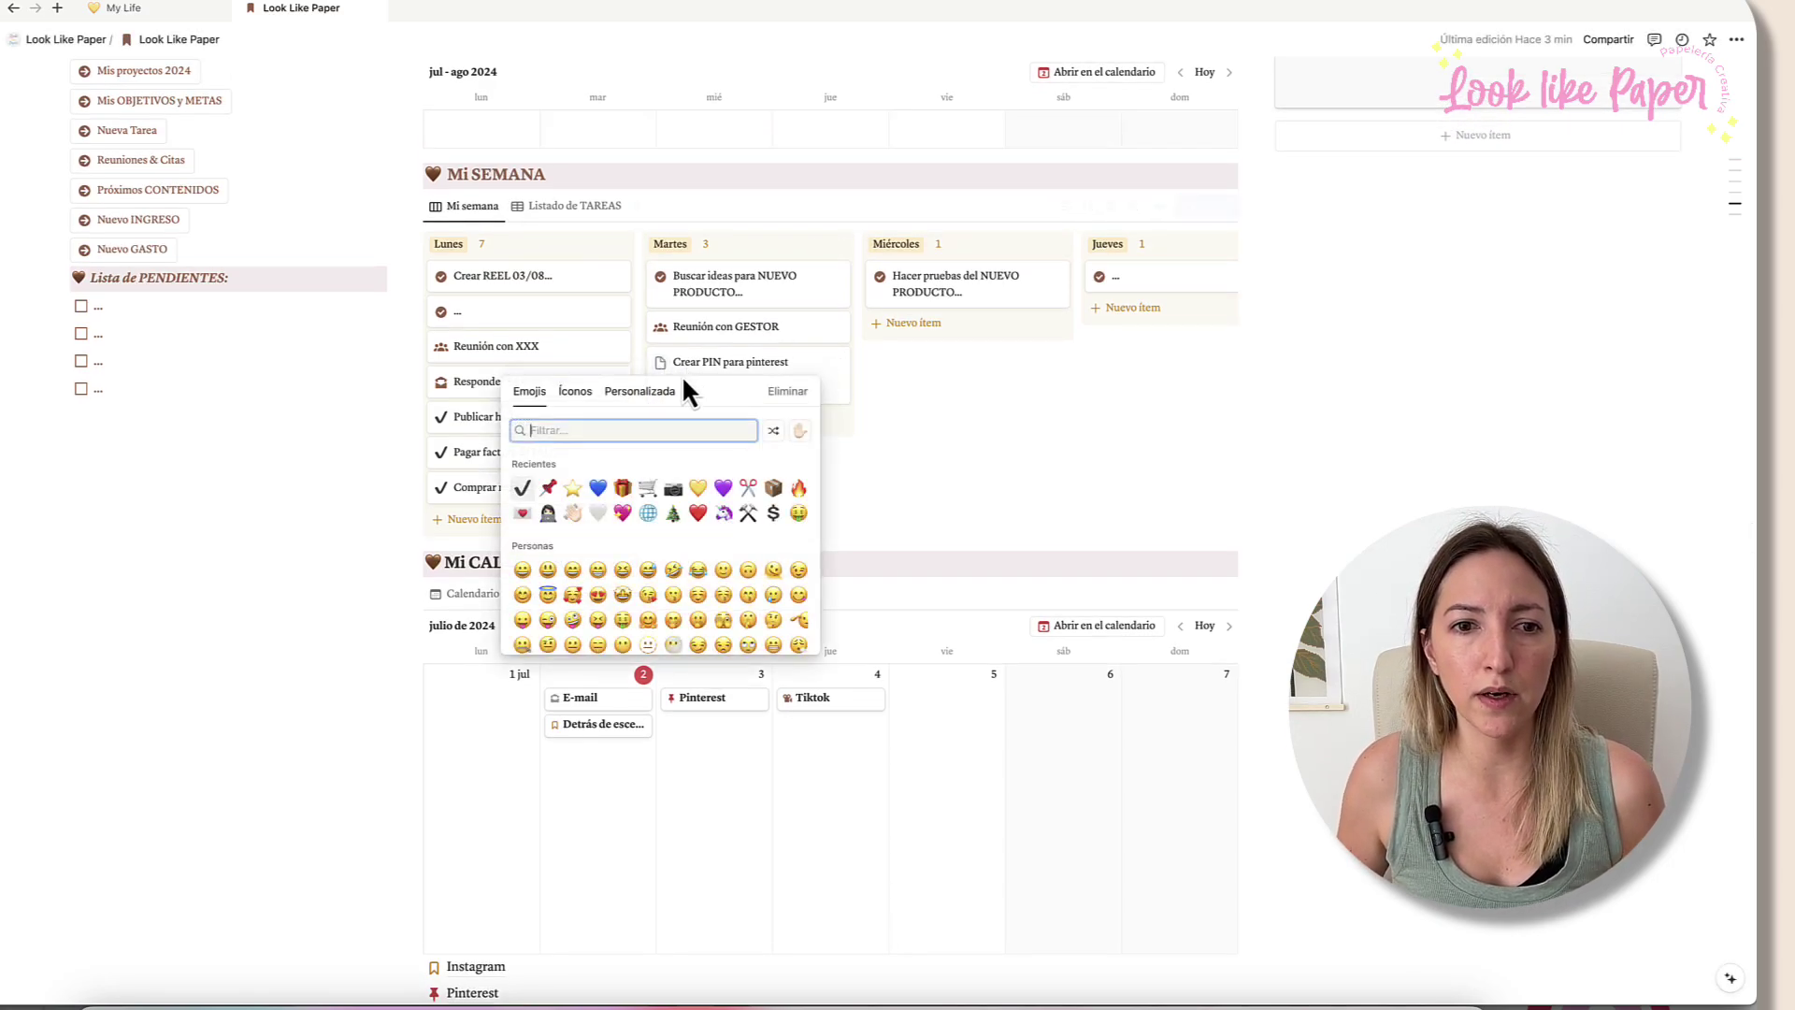
left_click(574, 392)
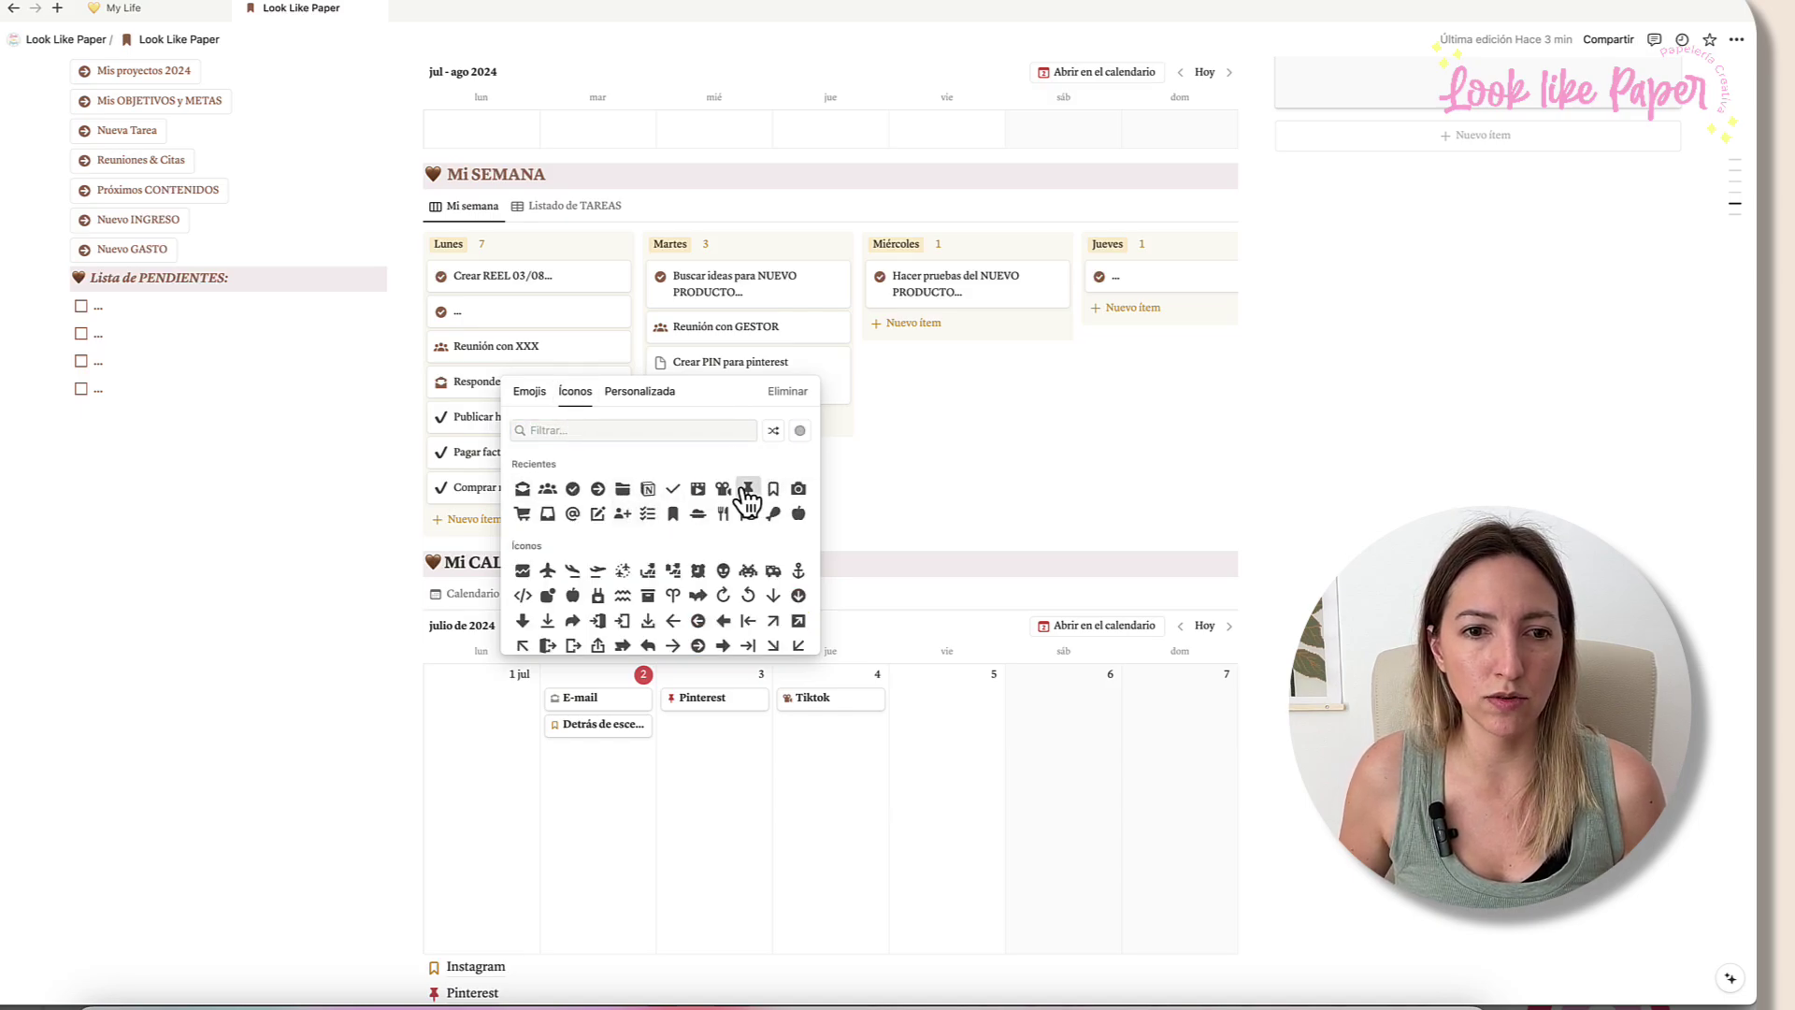
left_click(748, 488)
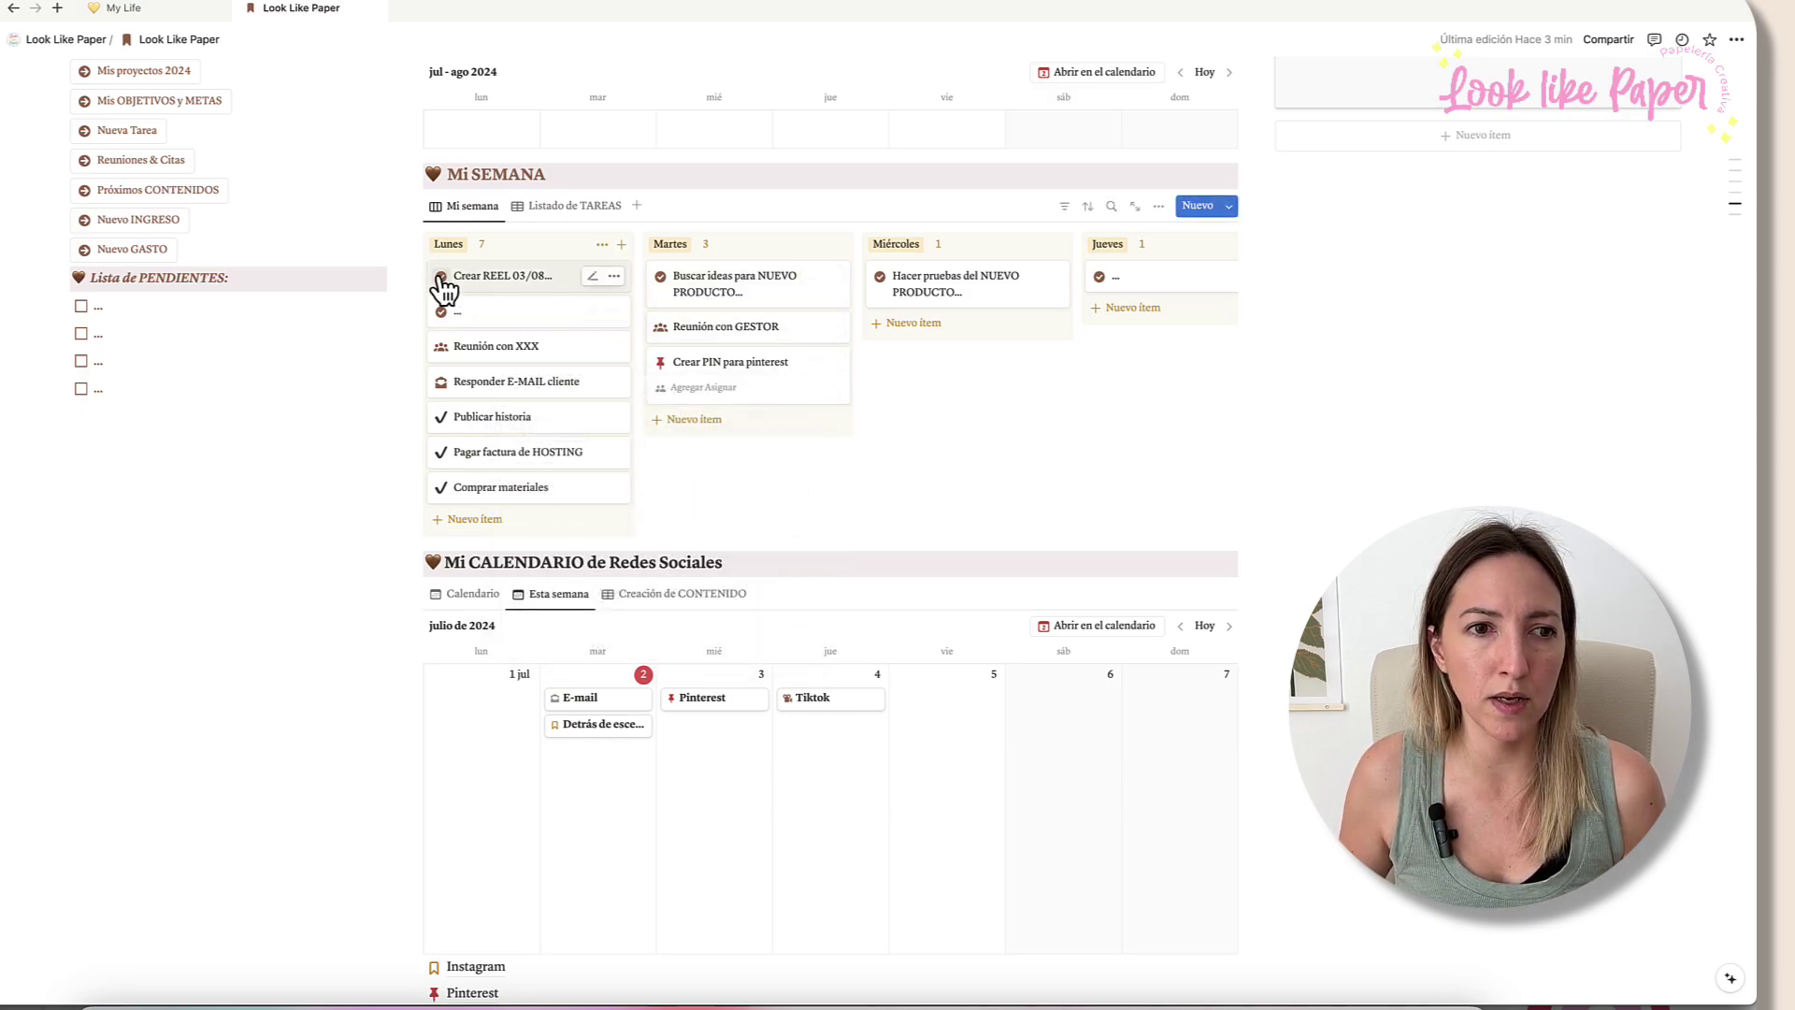
Step: Review the Tareas de HOY list with its priorities against the tasks planned in the Mi SEMANA board
scroll(825, 766, "up", 4)
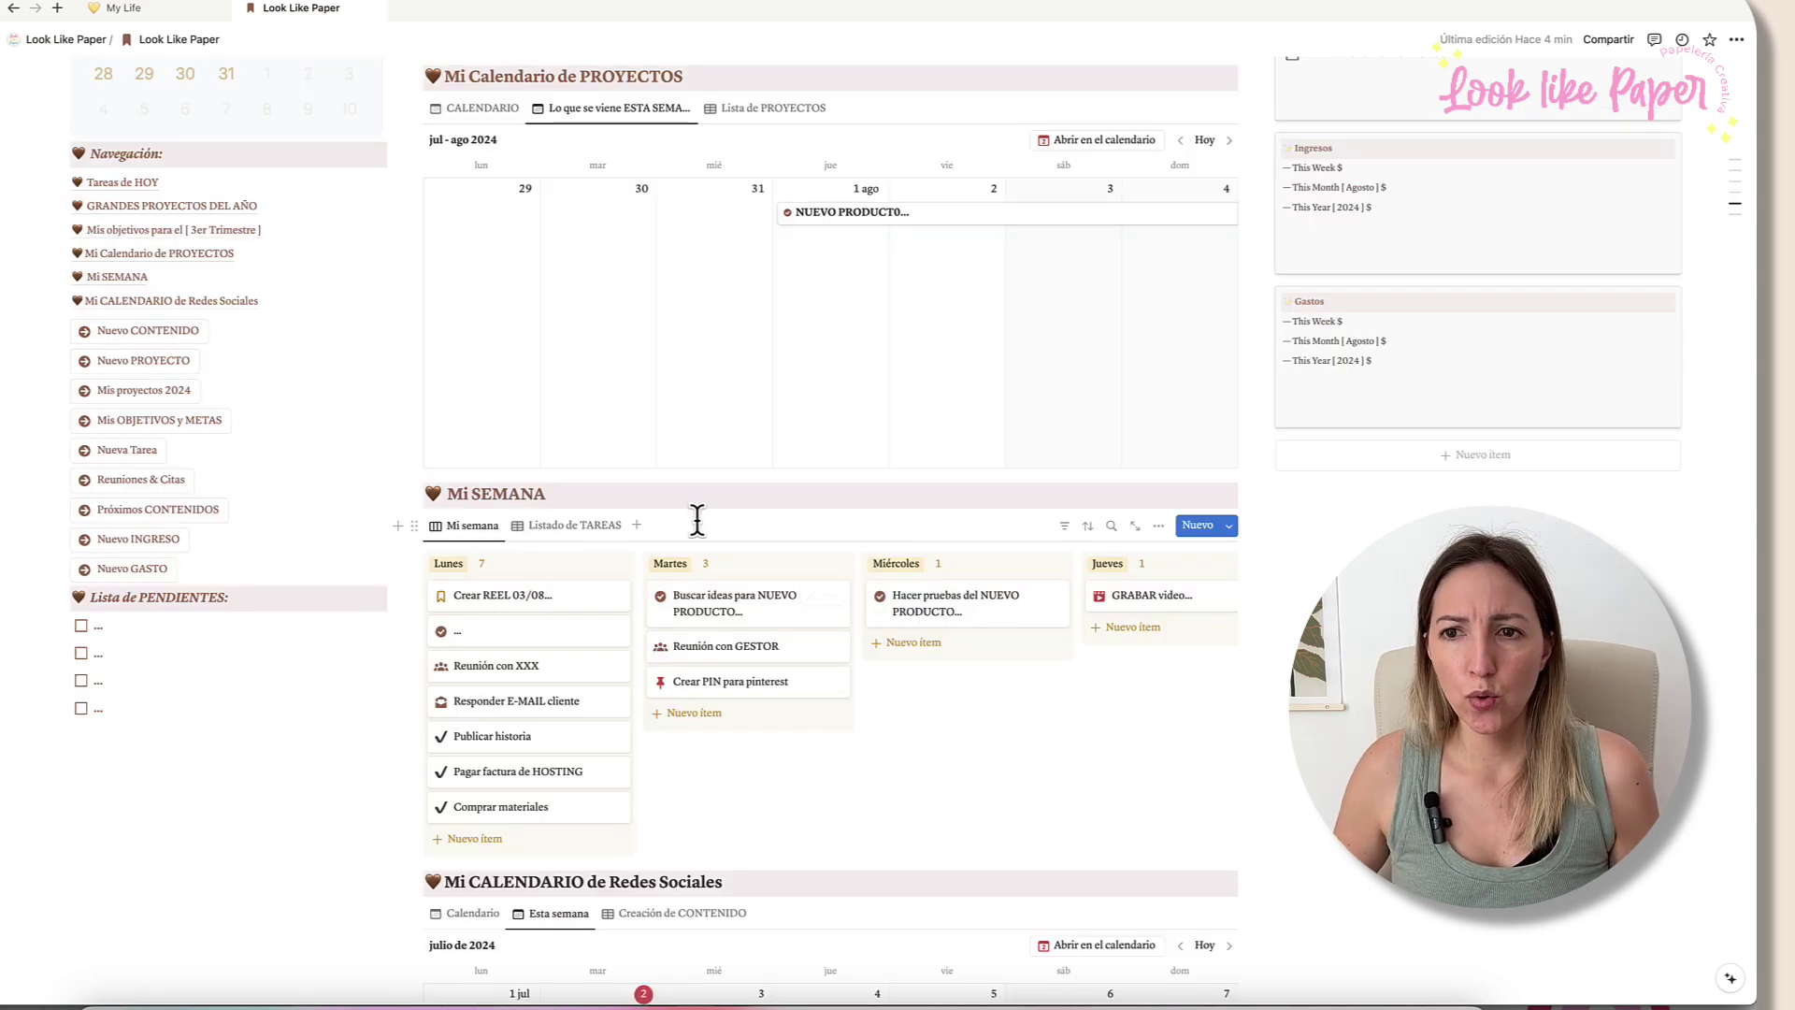
scroll(697, 521, "up", 12)
scroll(701, 528, "up", 2)
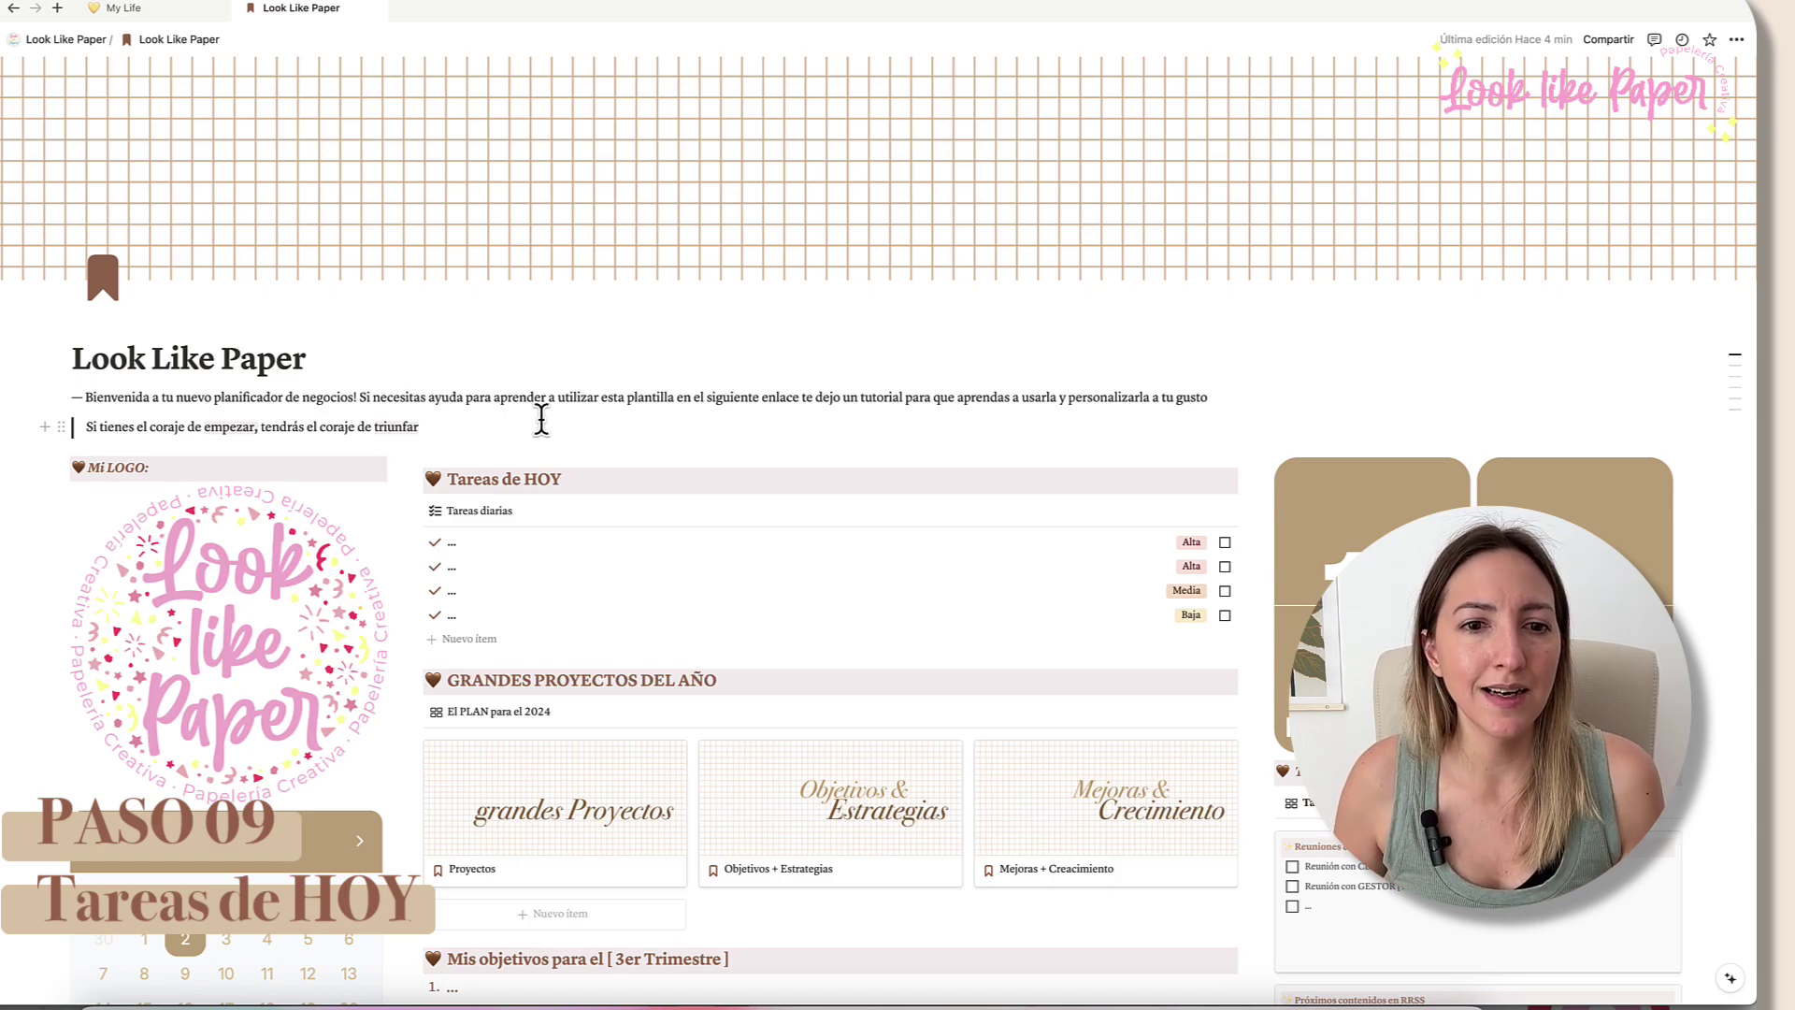
scroll(781, 514, "down", 1)
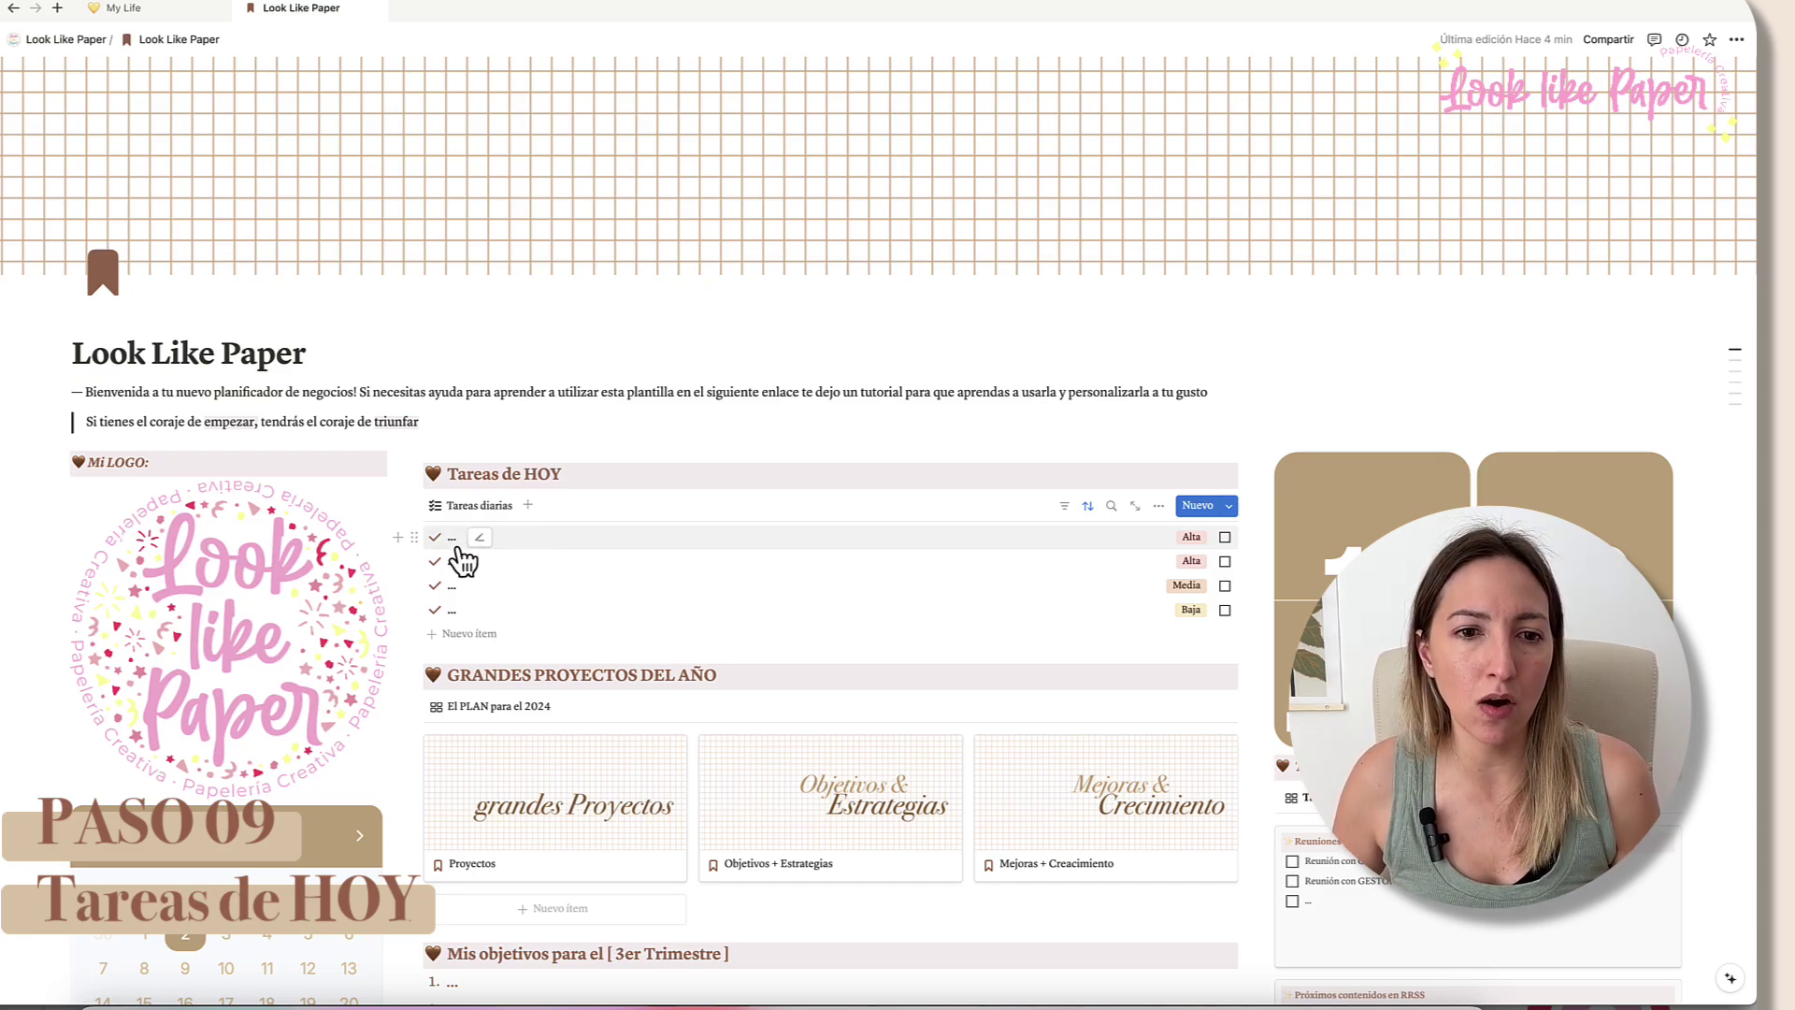
scroll(460, 551, "down", 8)
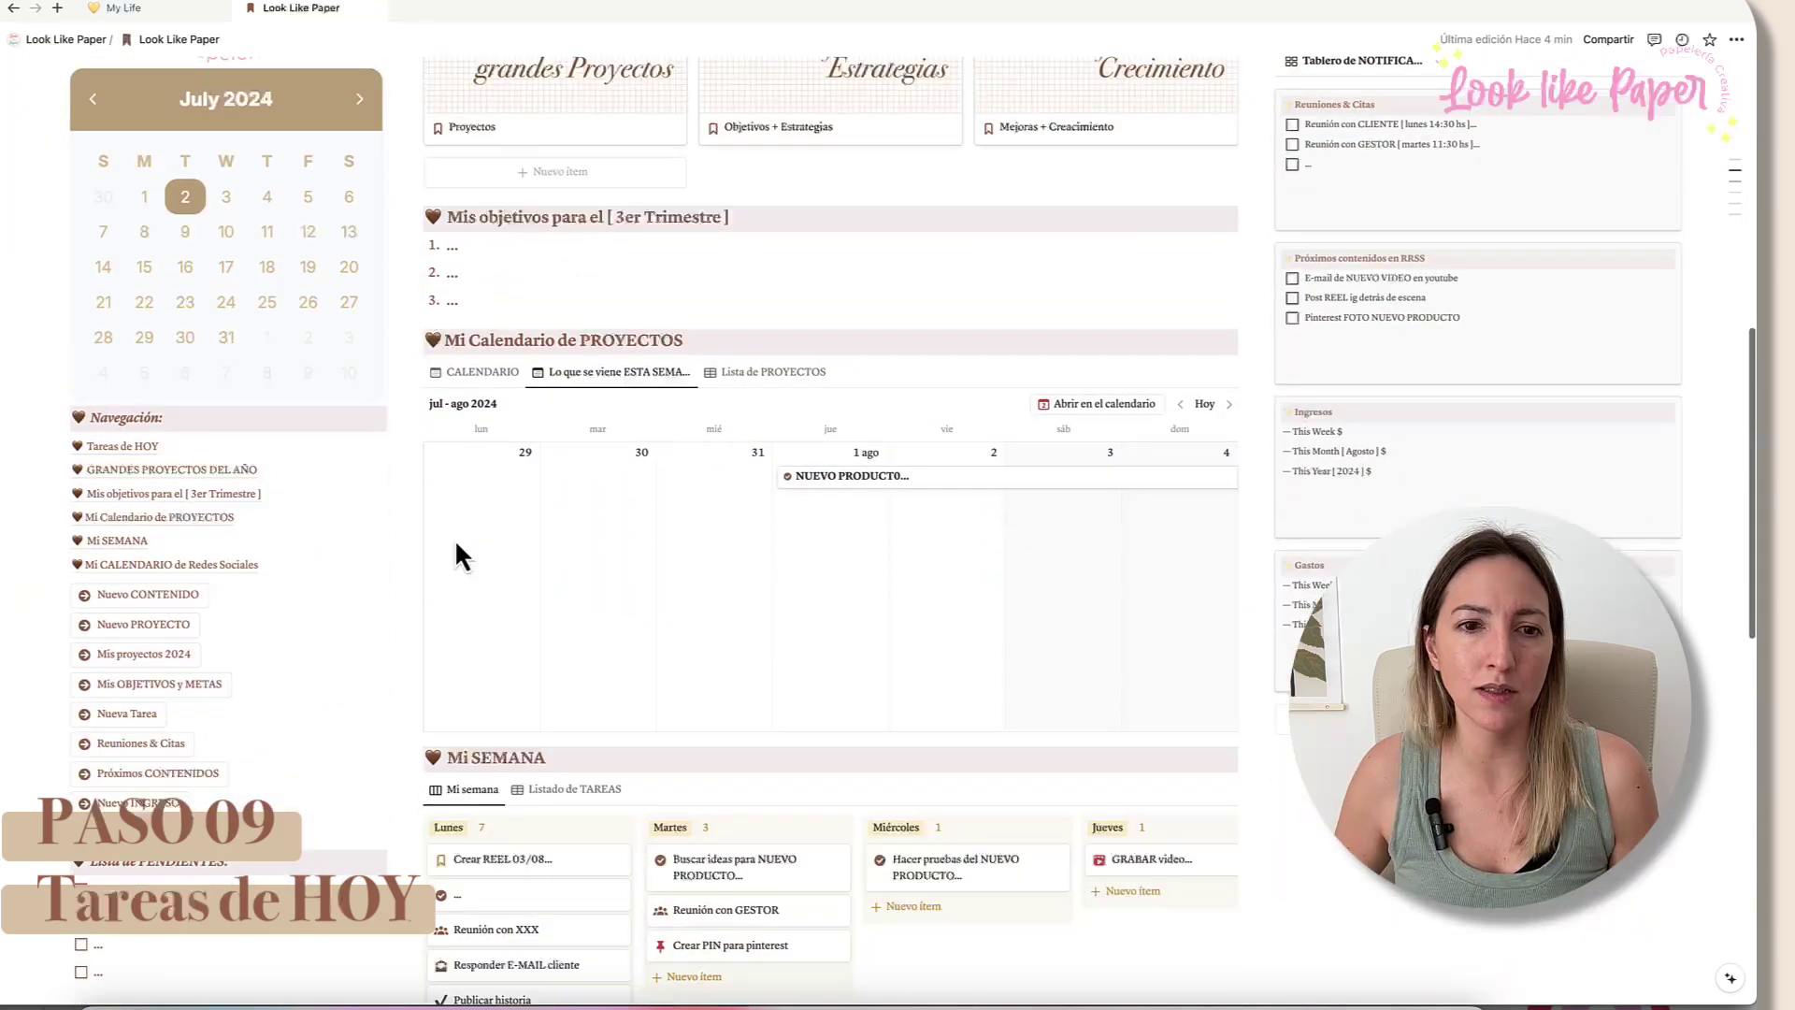
scroll(521, 841, "down", 2)
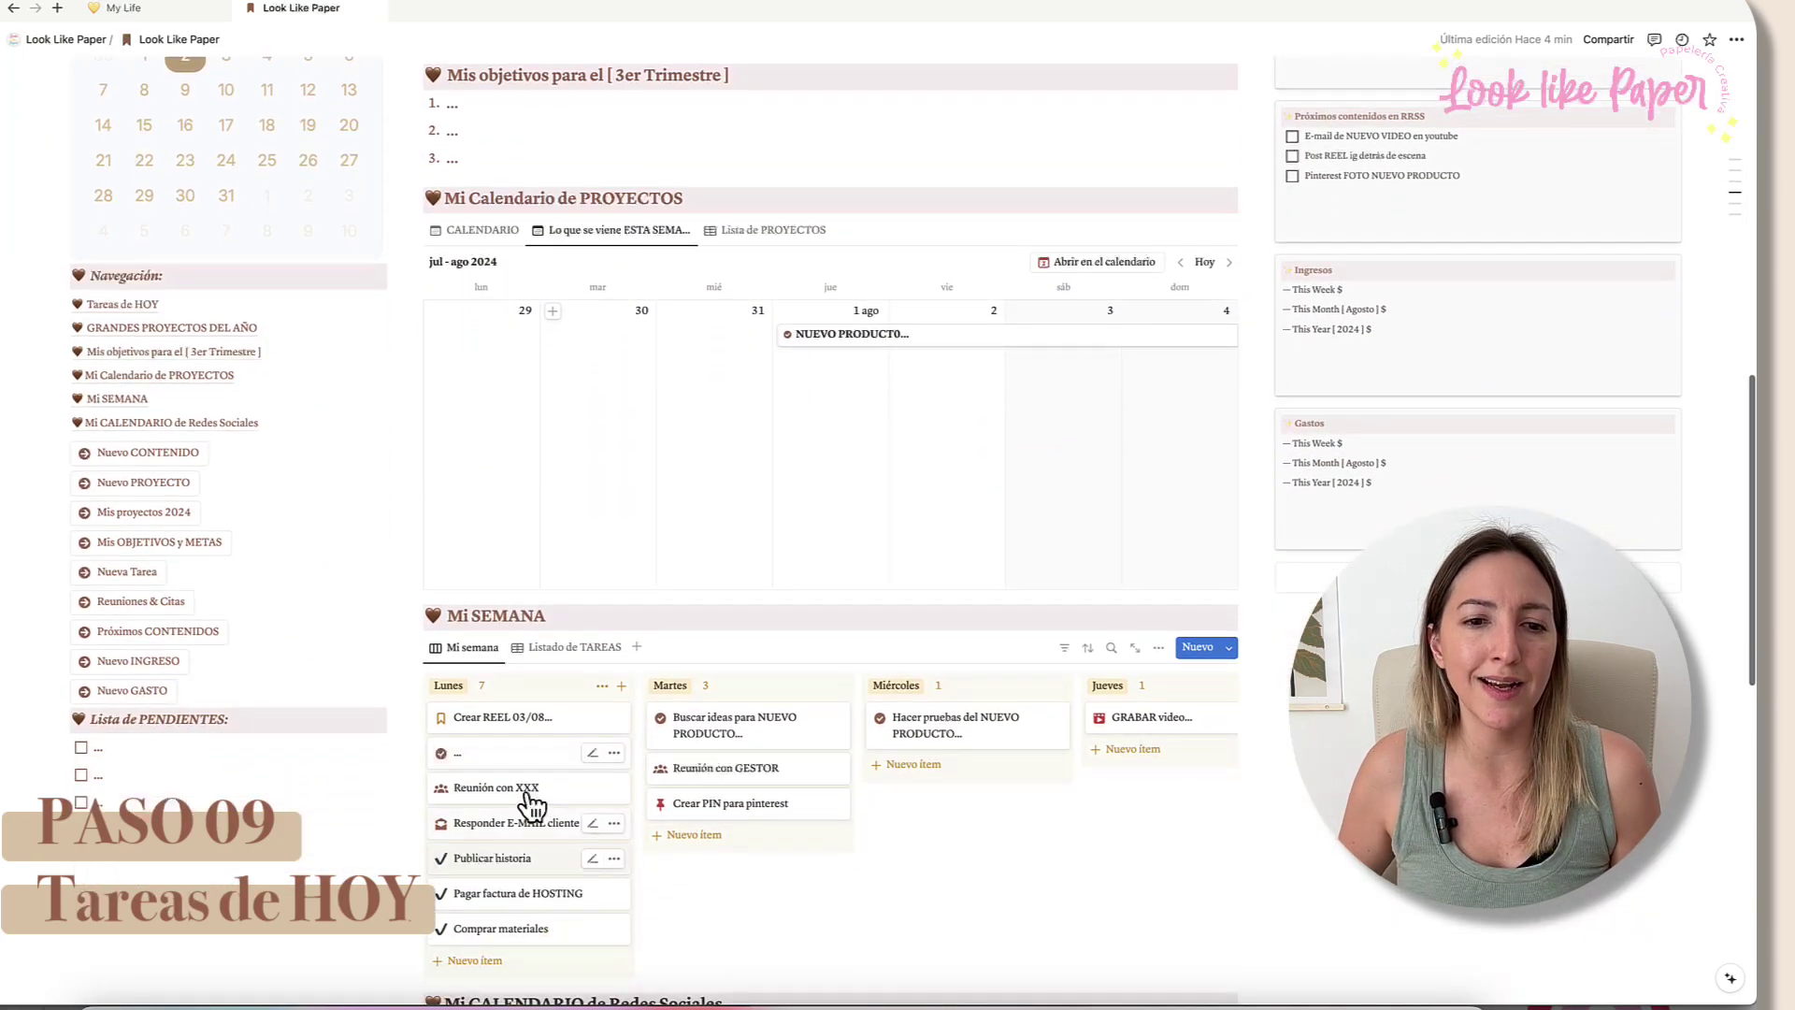
scroll(455, 856, "up", 7)
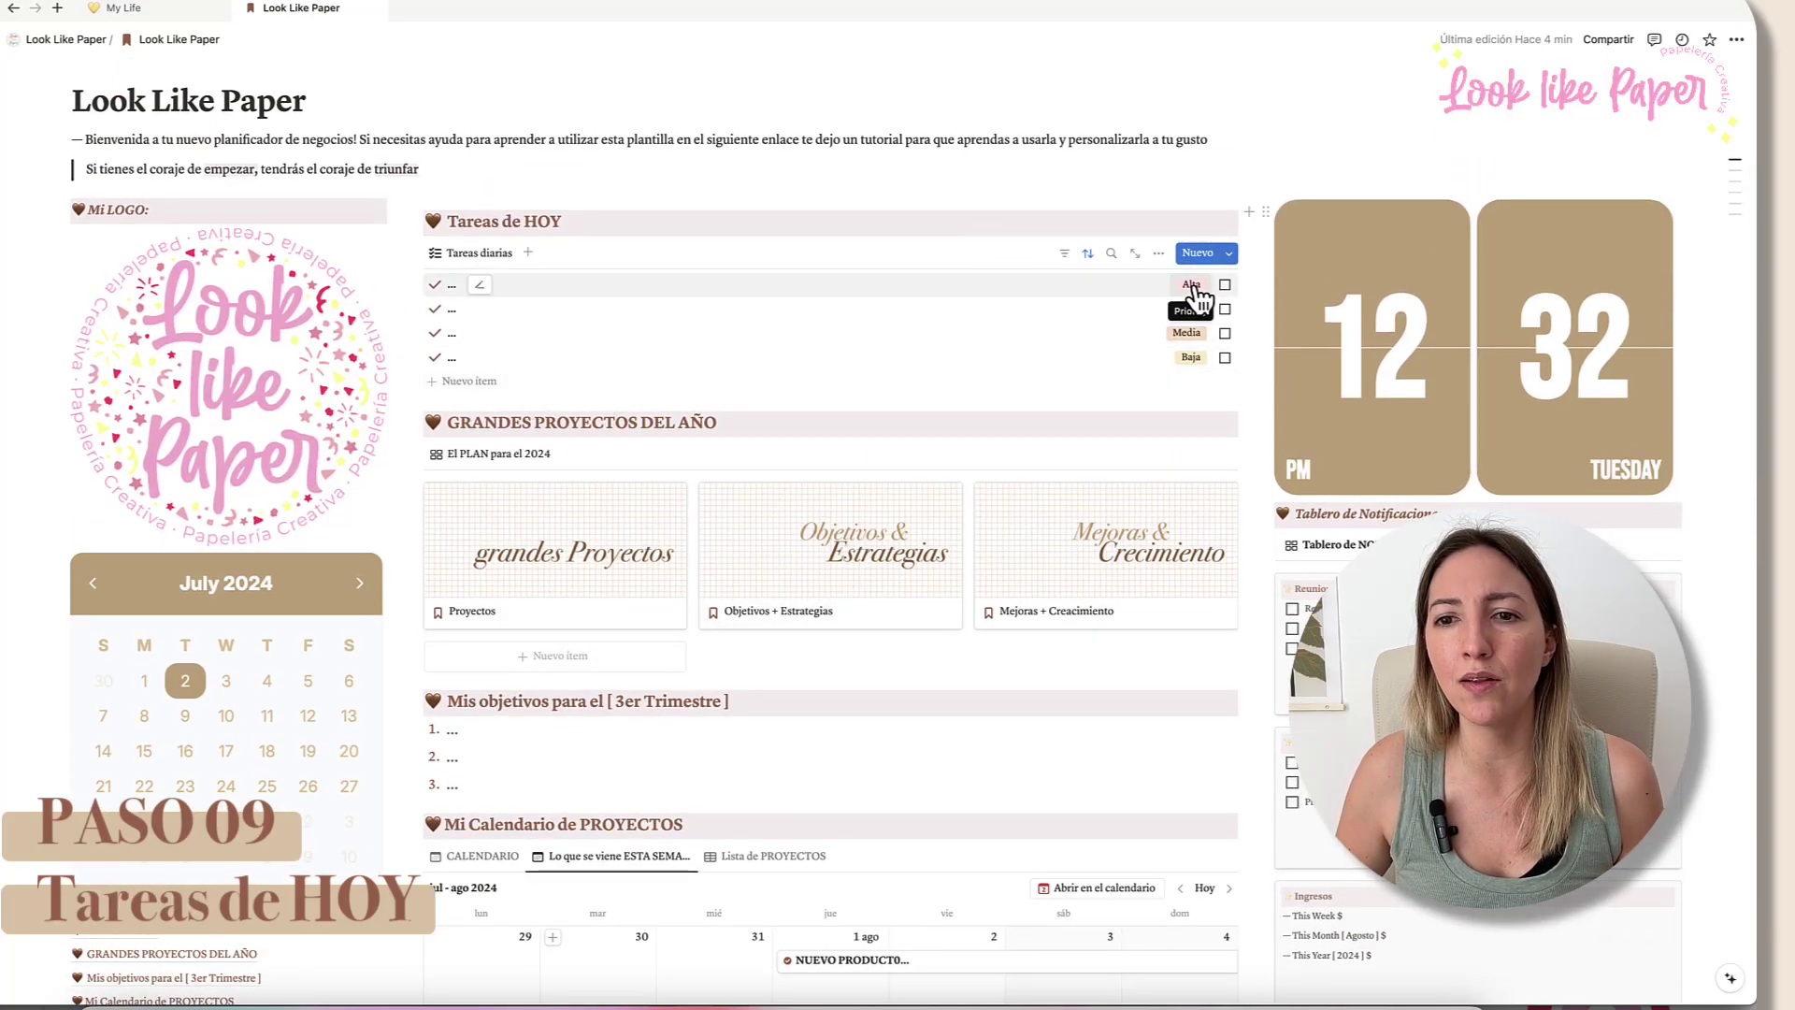
Step: Move the Mi SEMANA heading and its weekly board above Mi Calendario de PROYECTOS, directly below the quarterly objectives
scroll(519, 309, "down", 7)
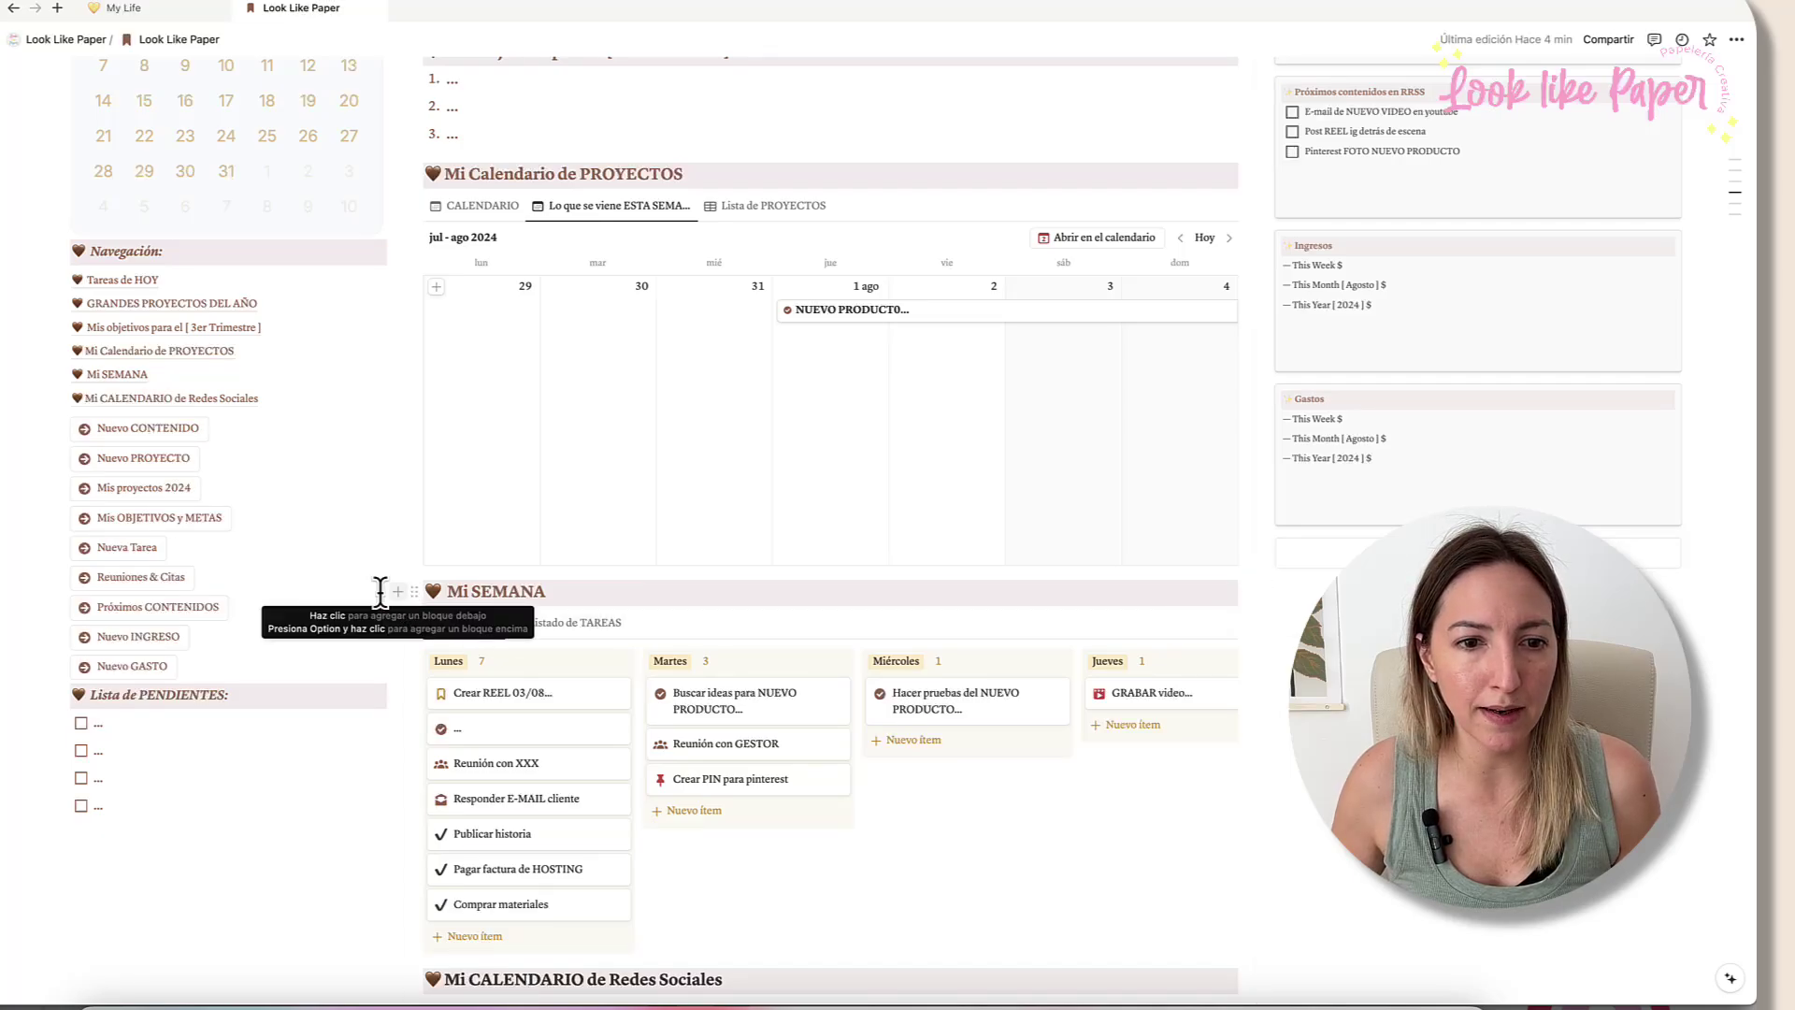
left_click_drag(416, 592, 444, 216)
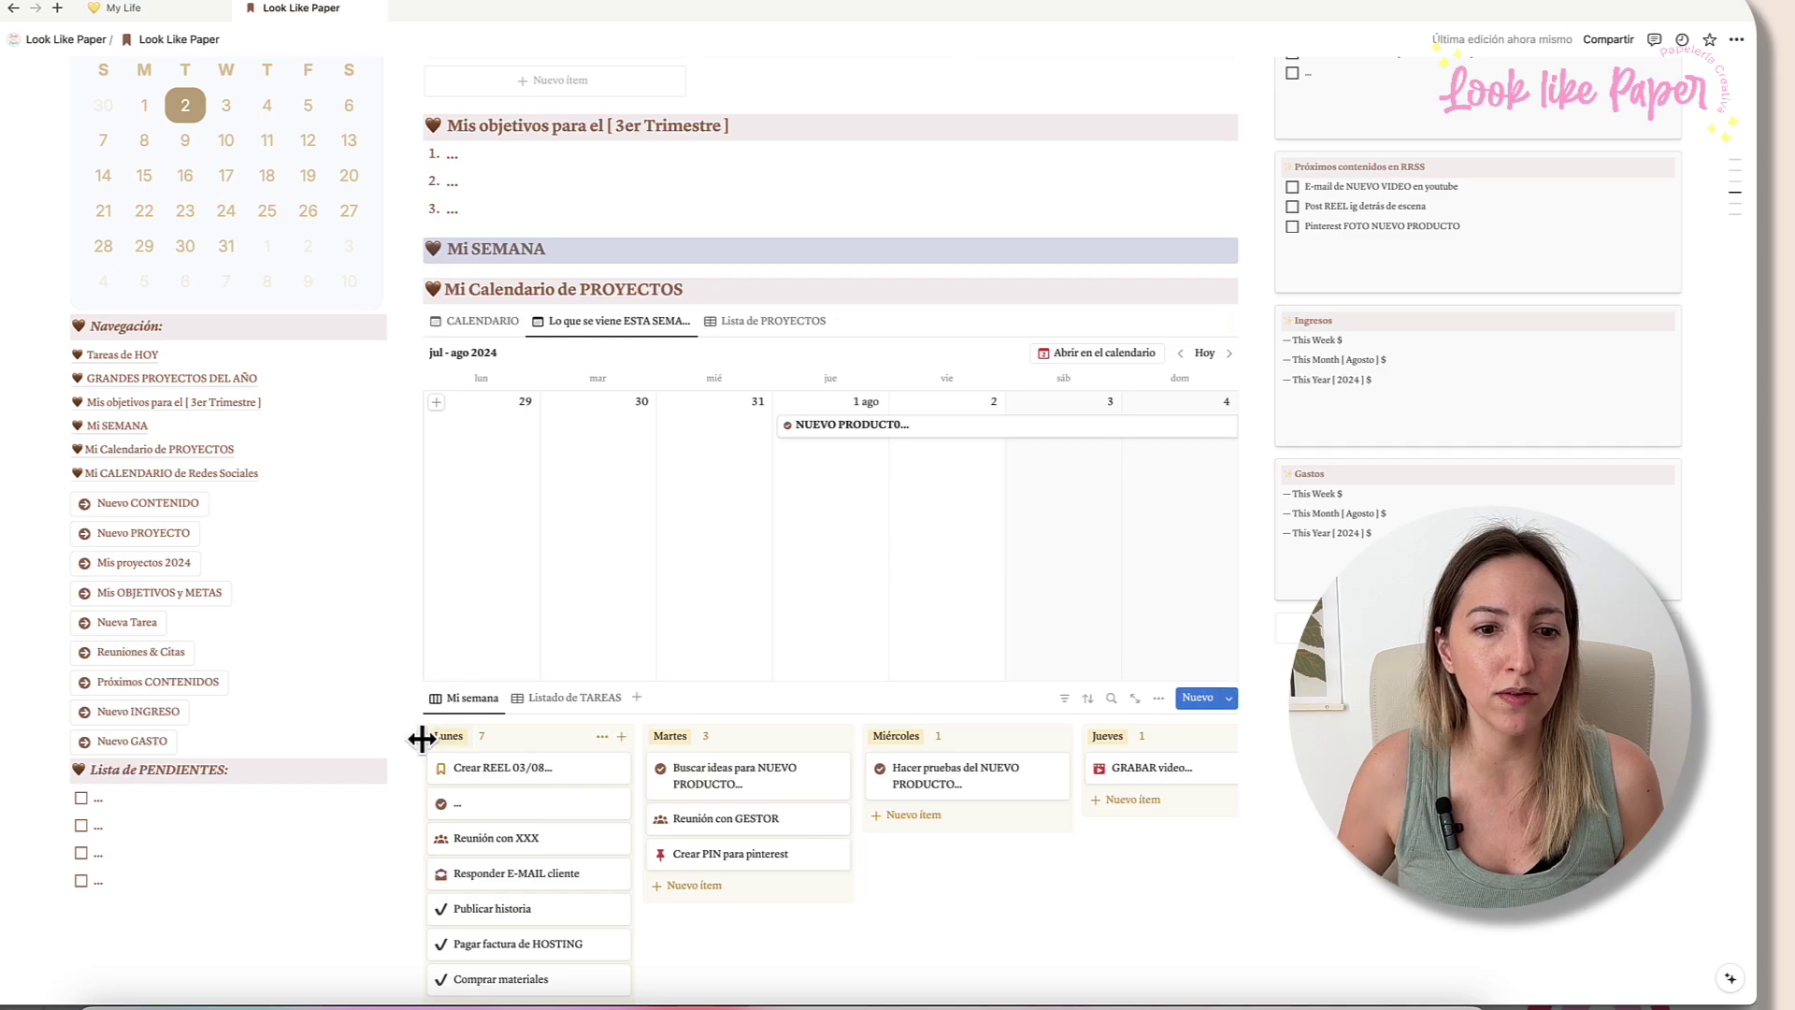
left_click_drag(412, 721, 465, 281)
scroll(586, 428, "up", 3)
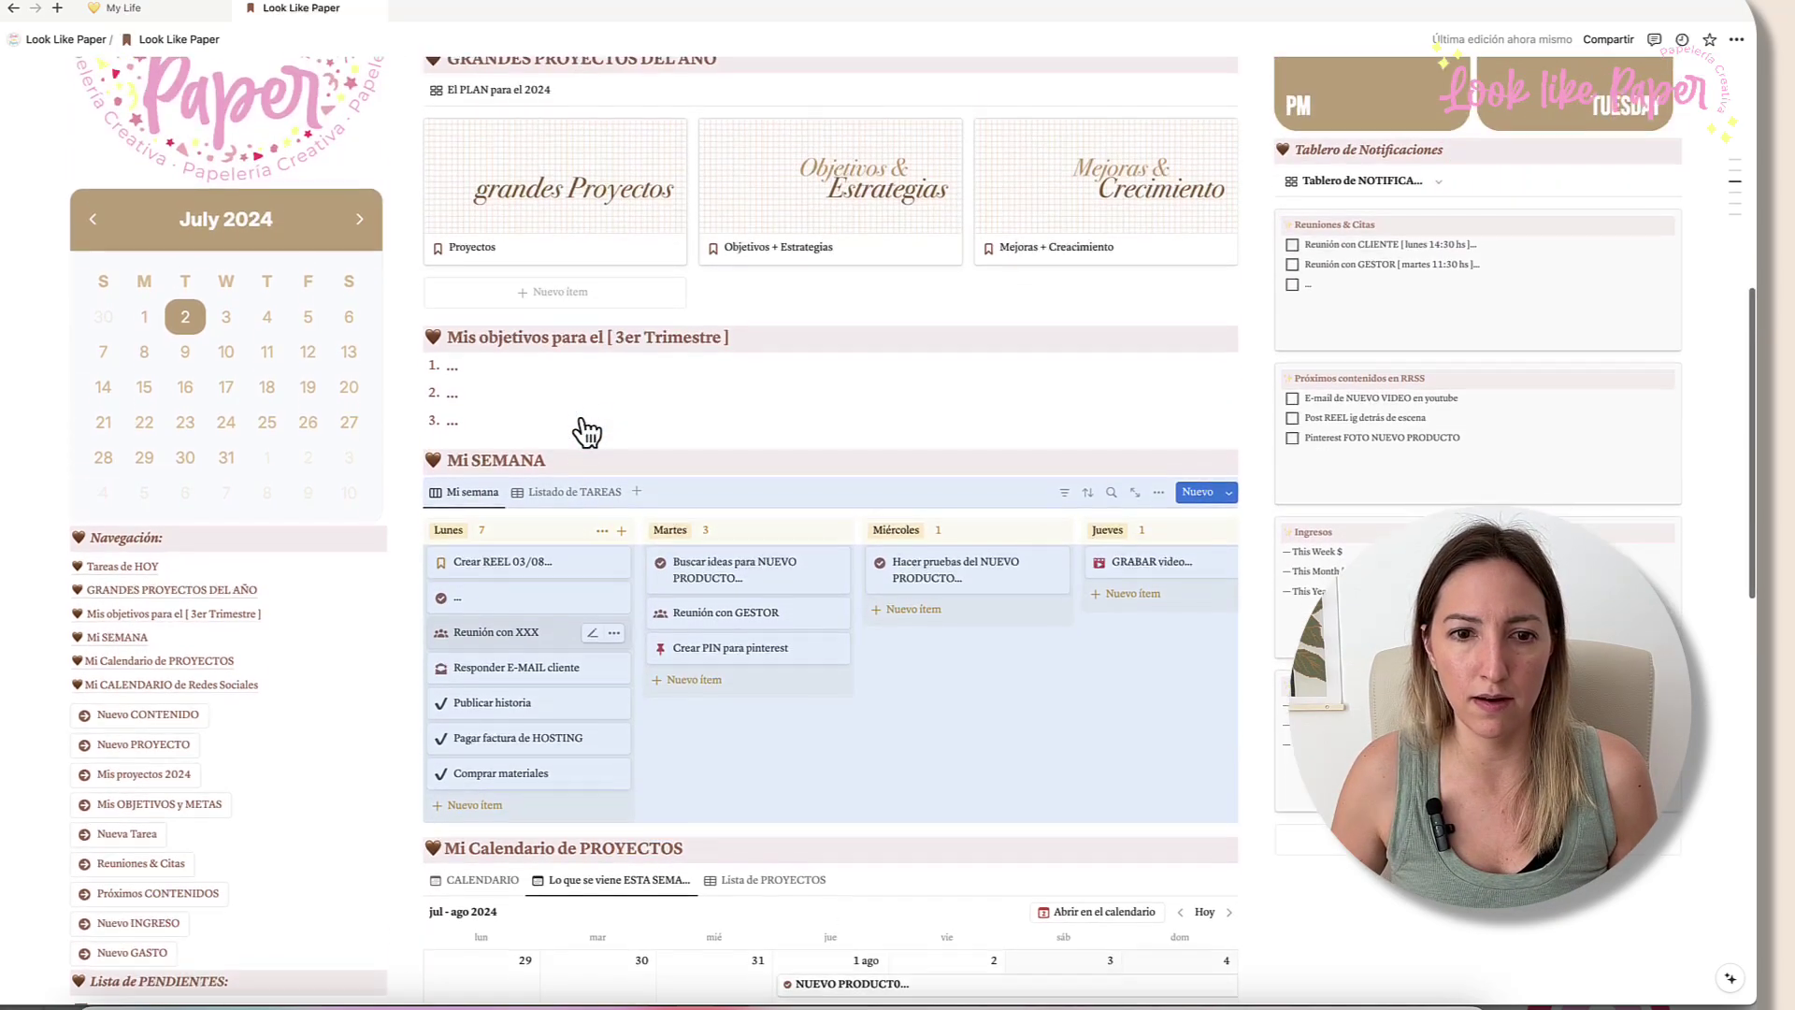
scroll(587, 432, "up", 1)
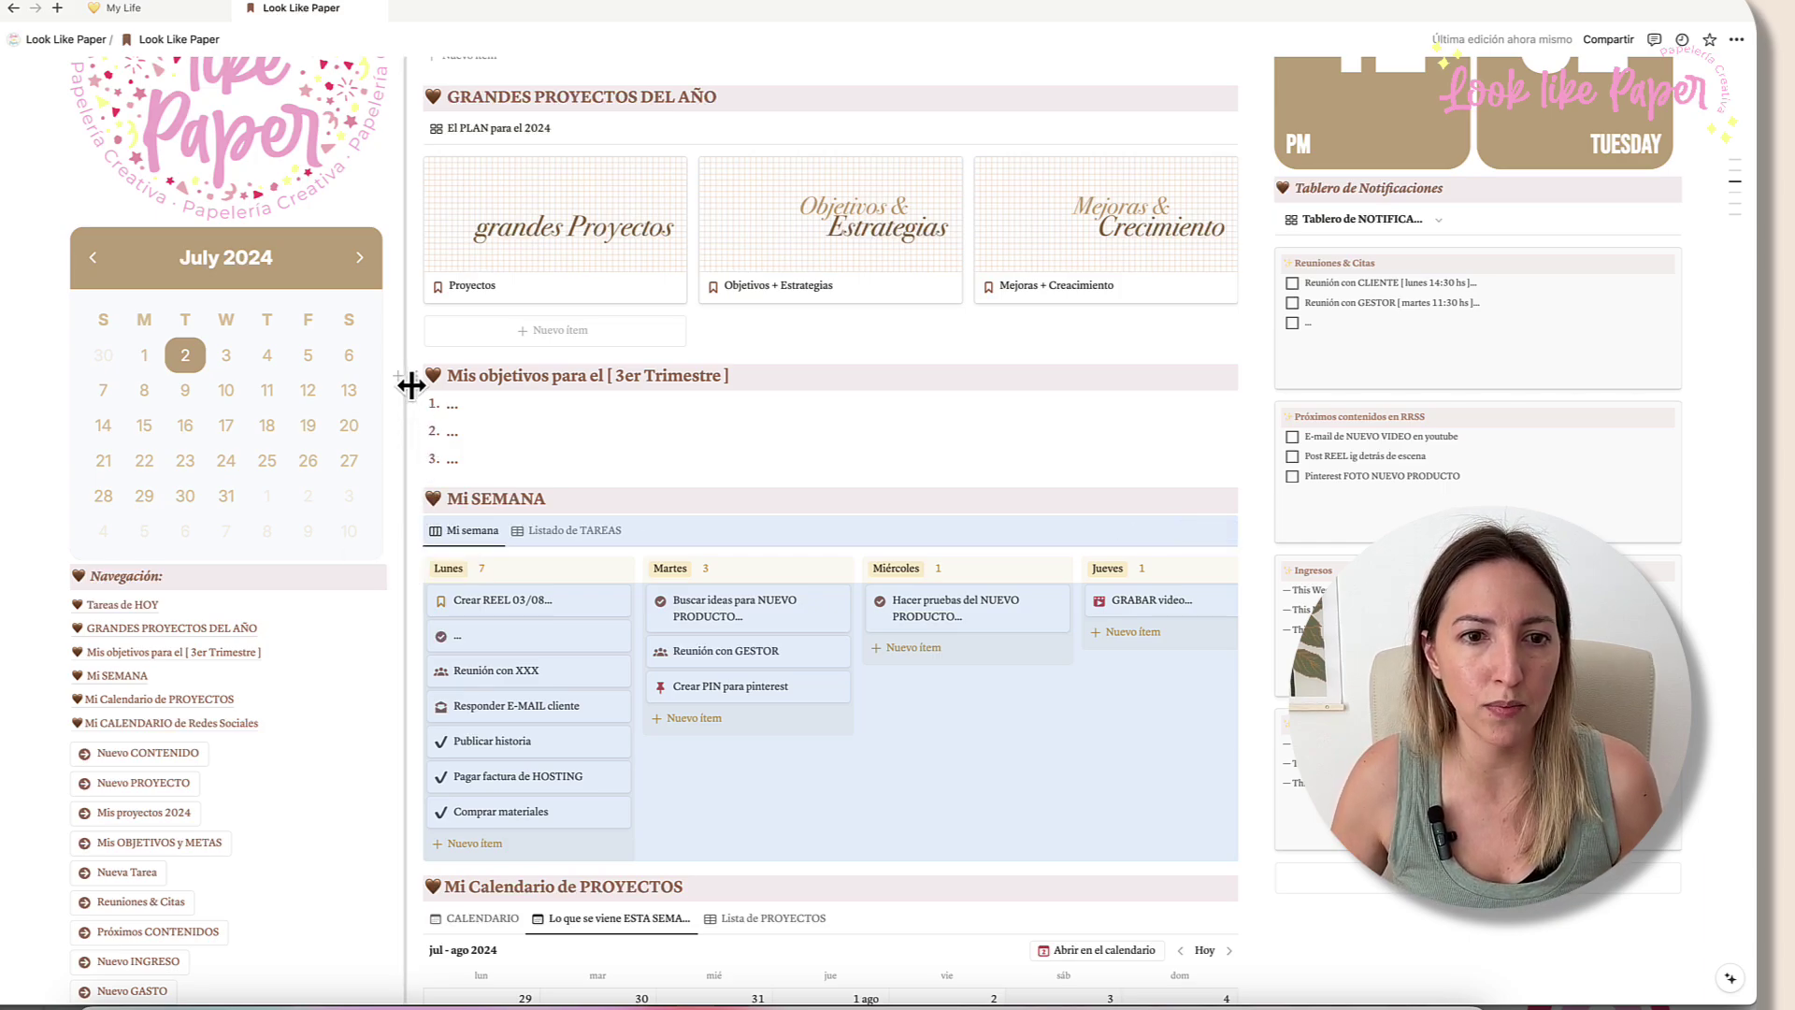
Step: Move the "Crear REEL 03/08..." item from the Lunes column to the first row of Tareas de HOY
scroll(486, 449, "up", 3)
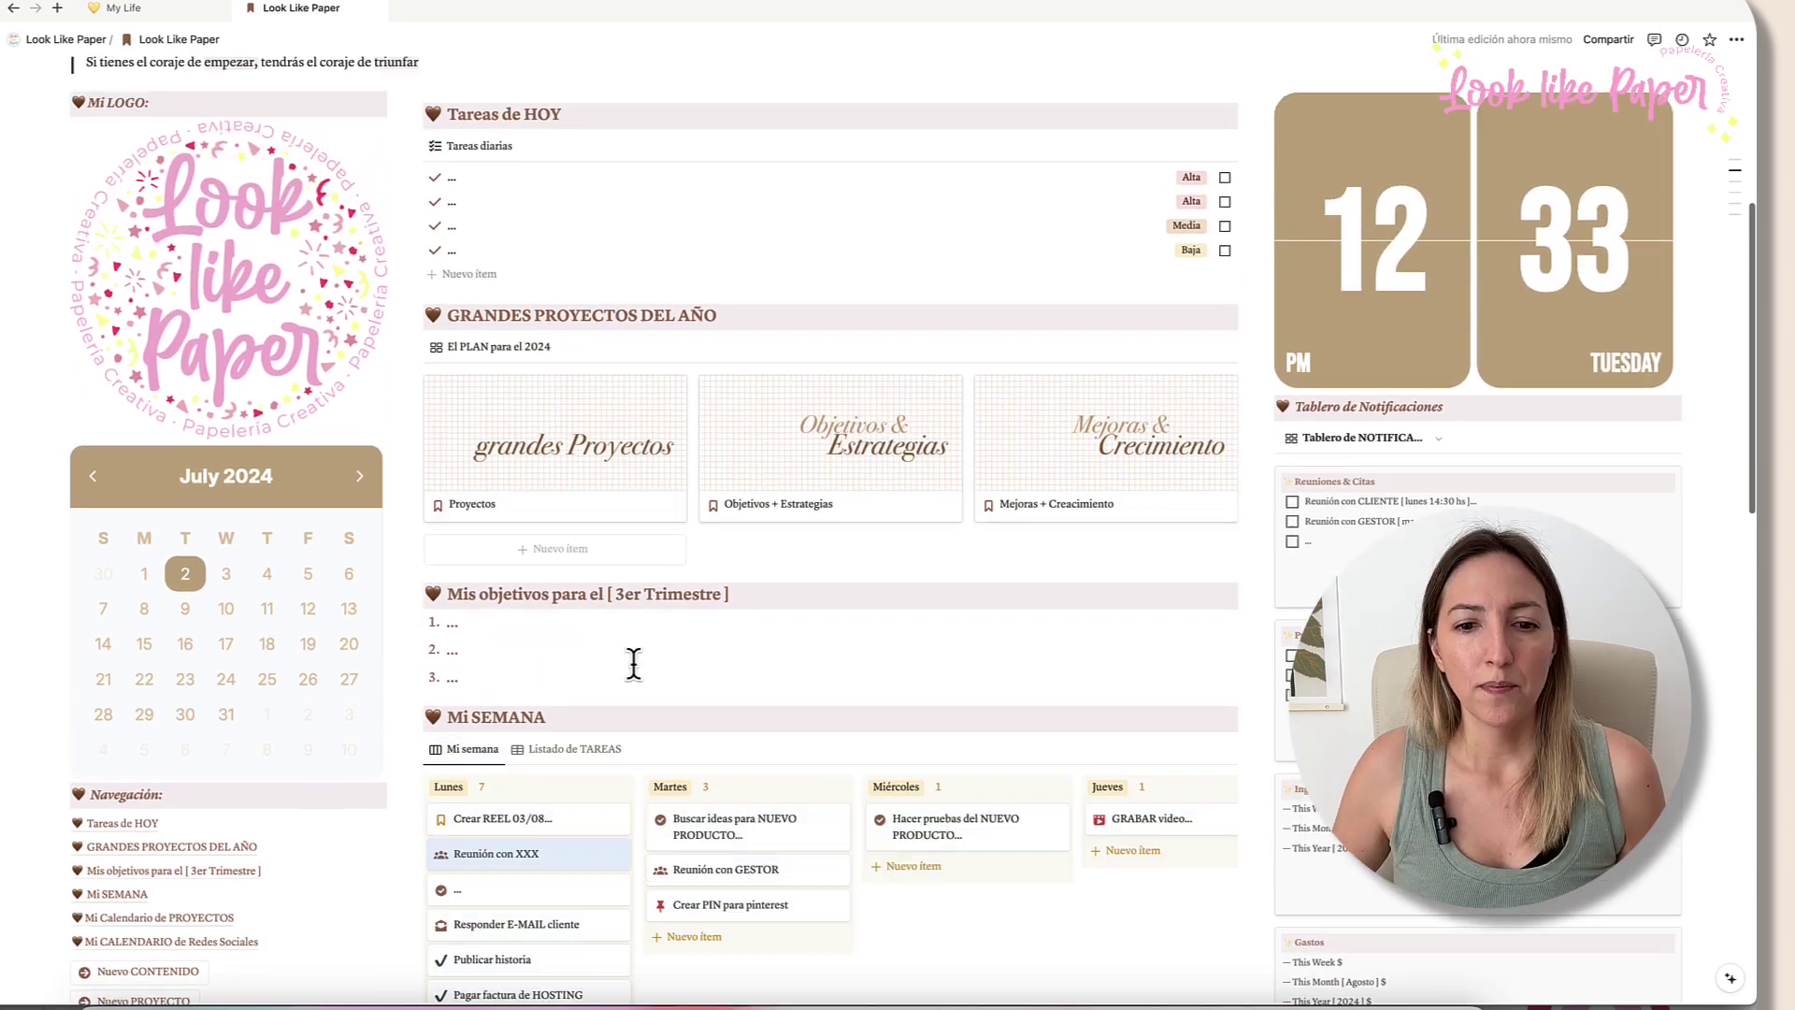
scroll(538, 833, "up", 1)
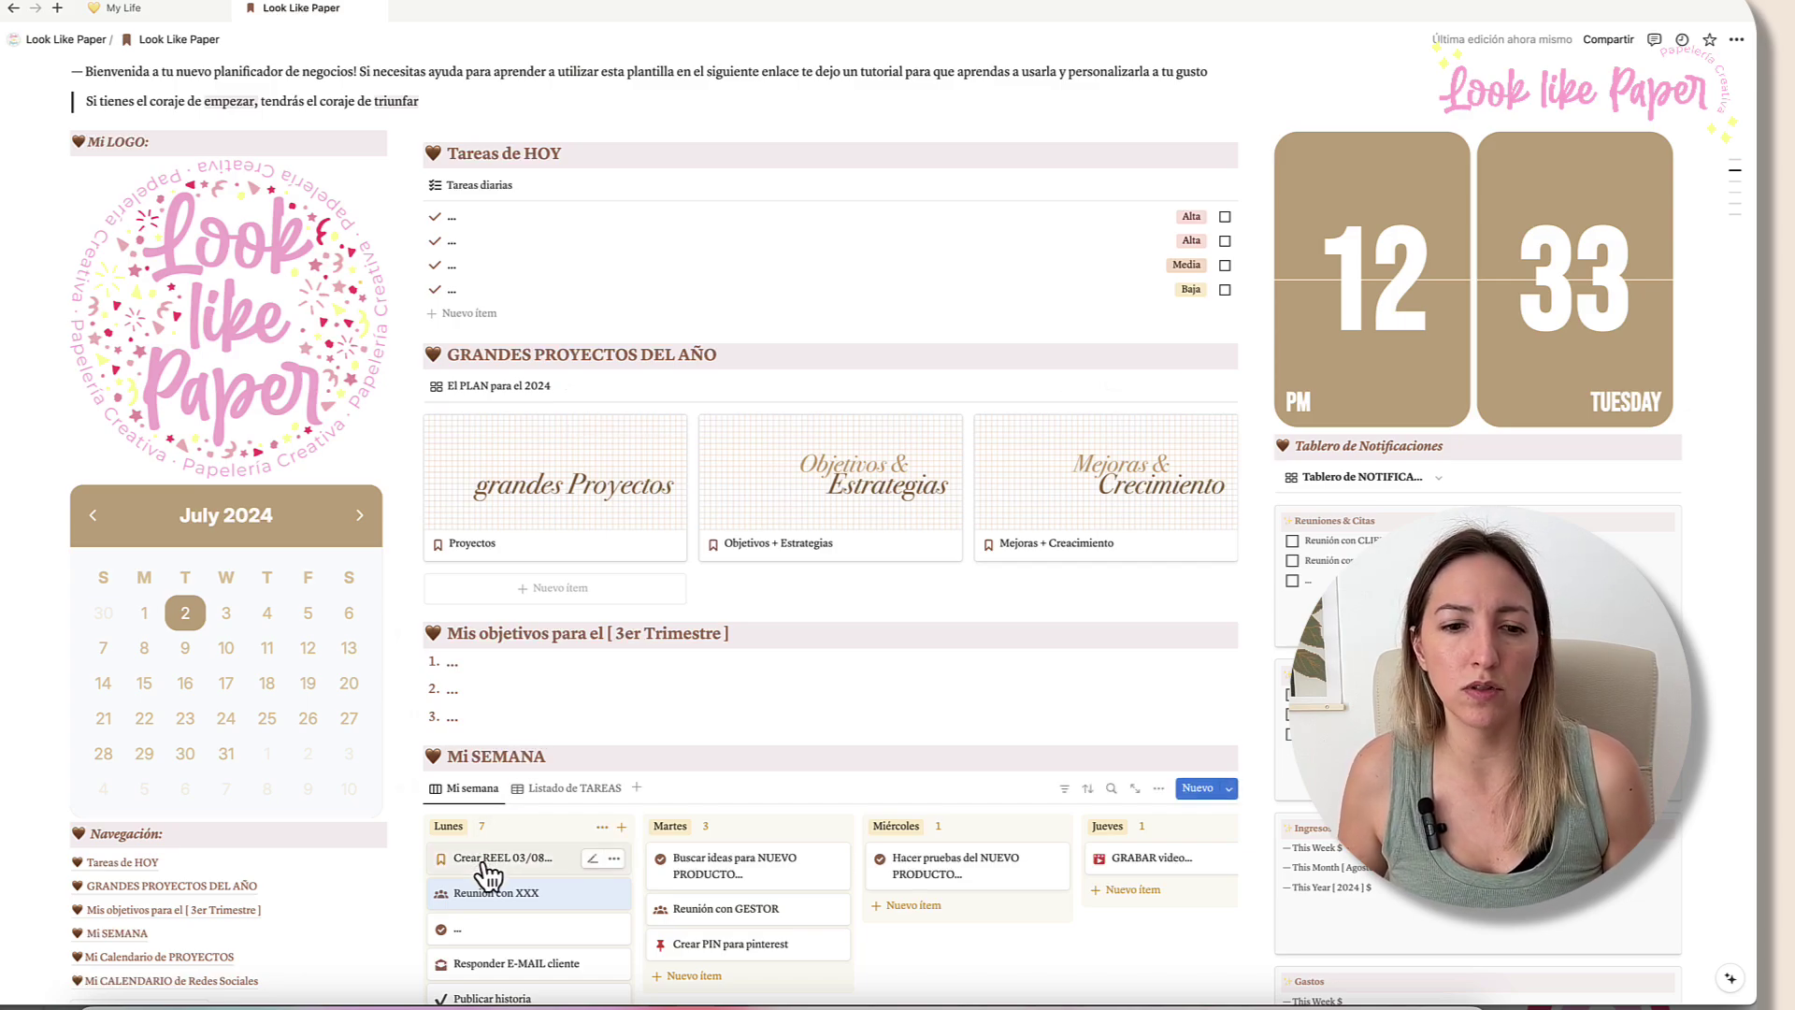
left_click_drag(486, 876, 509, 220)
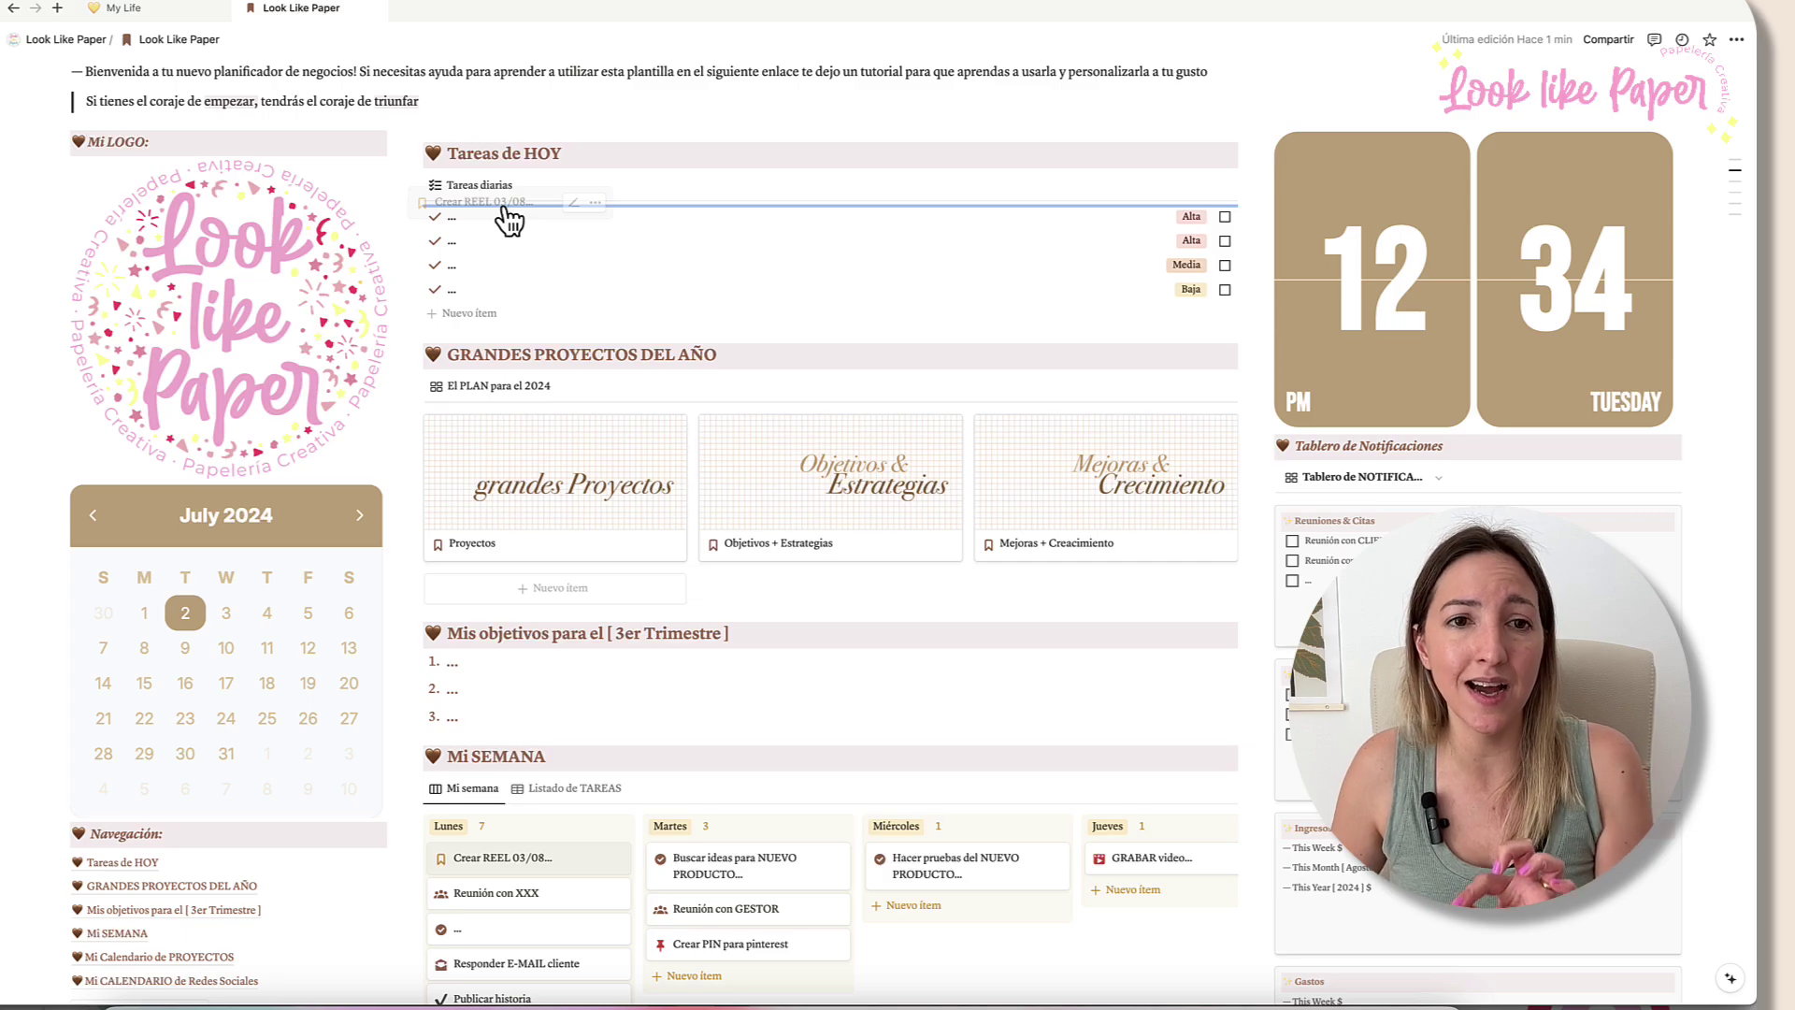
left_click_drag(510, 221, 513, 211)
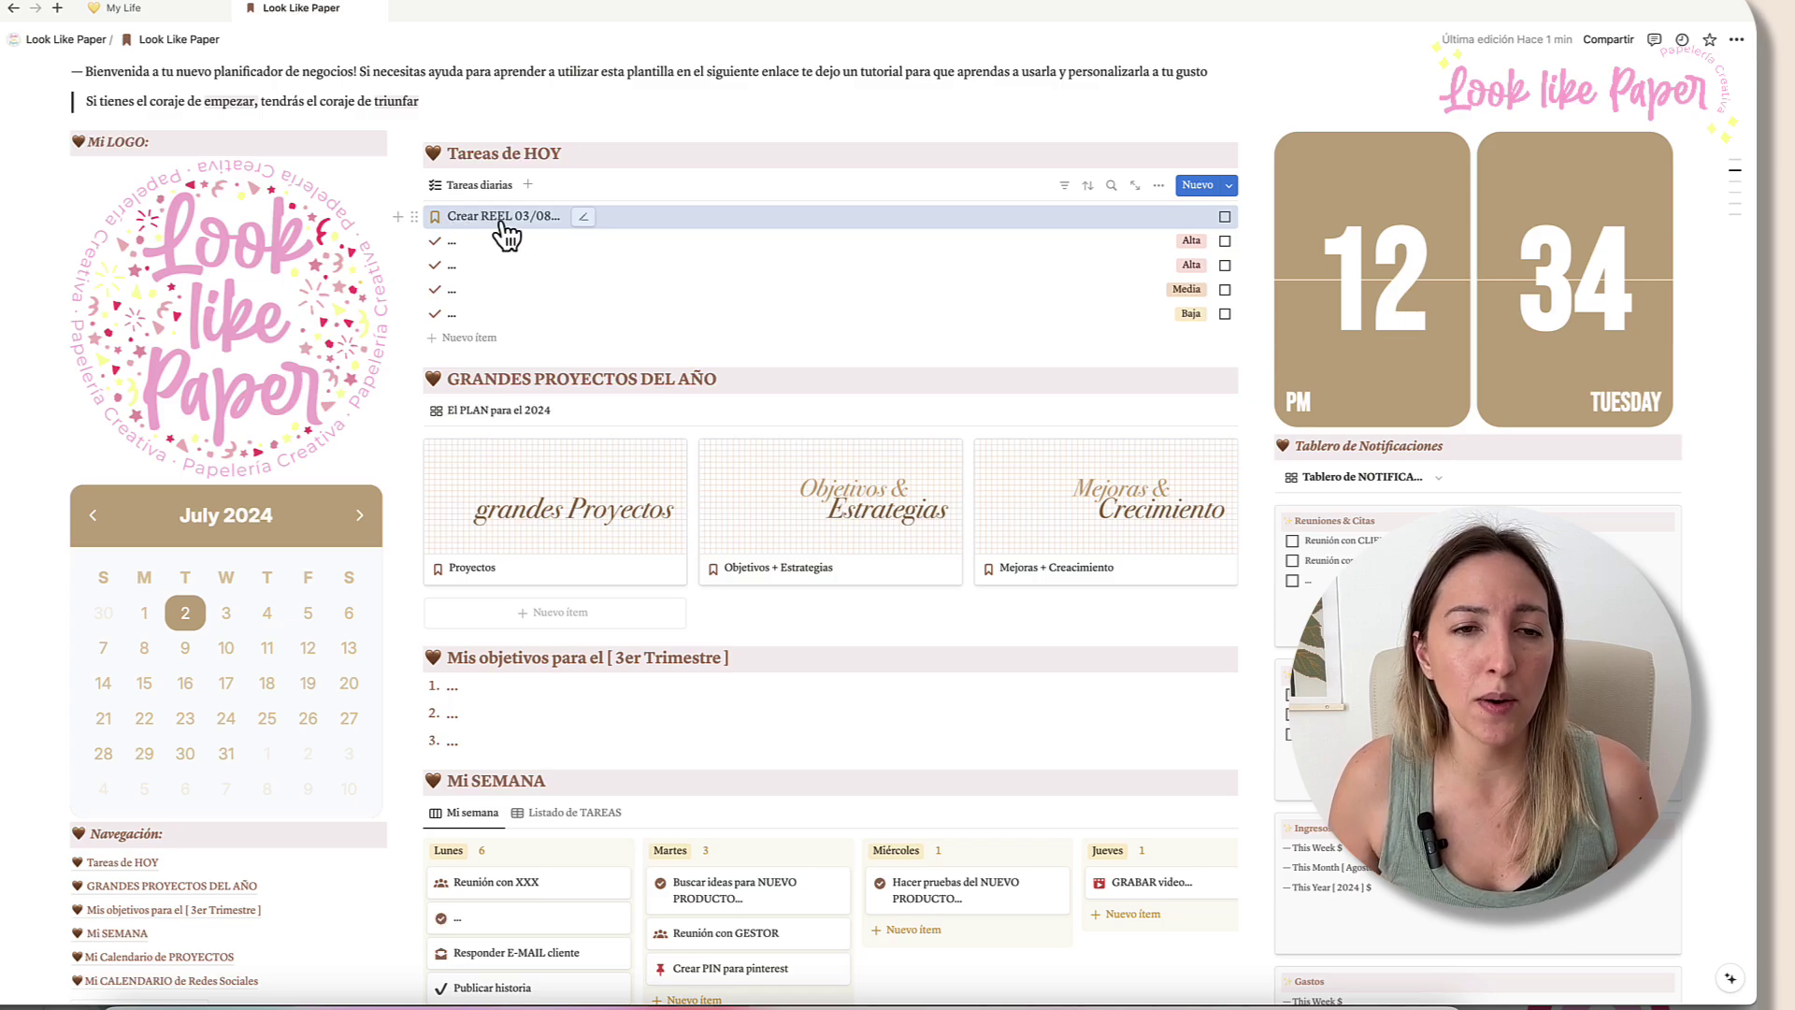
Step: Set the priority of the "Crear REEL 03/08..." task in Tareas de HOY to Media
left_click(1193, 221)
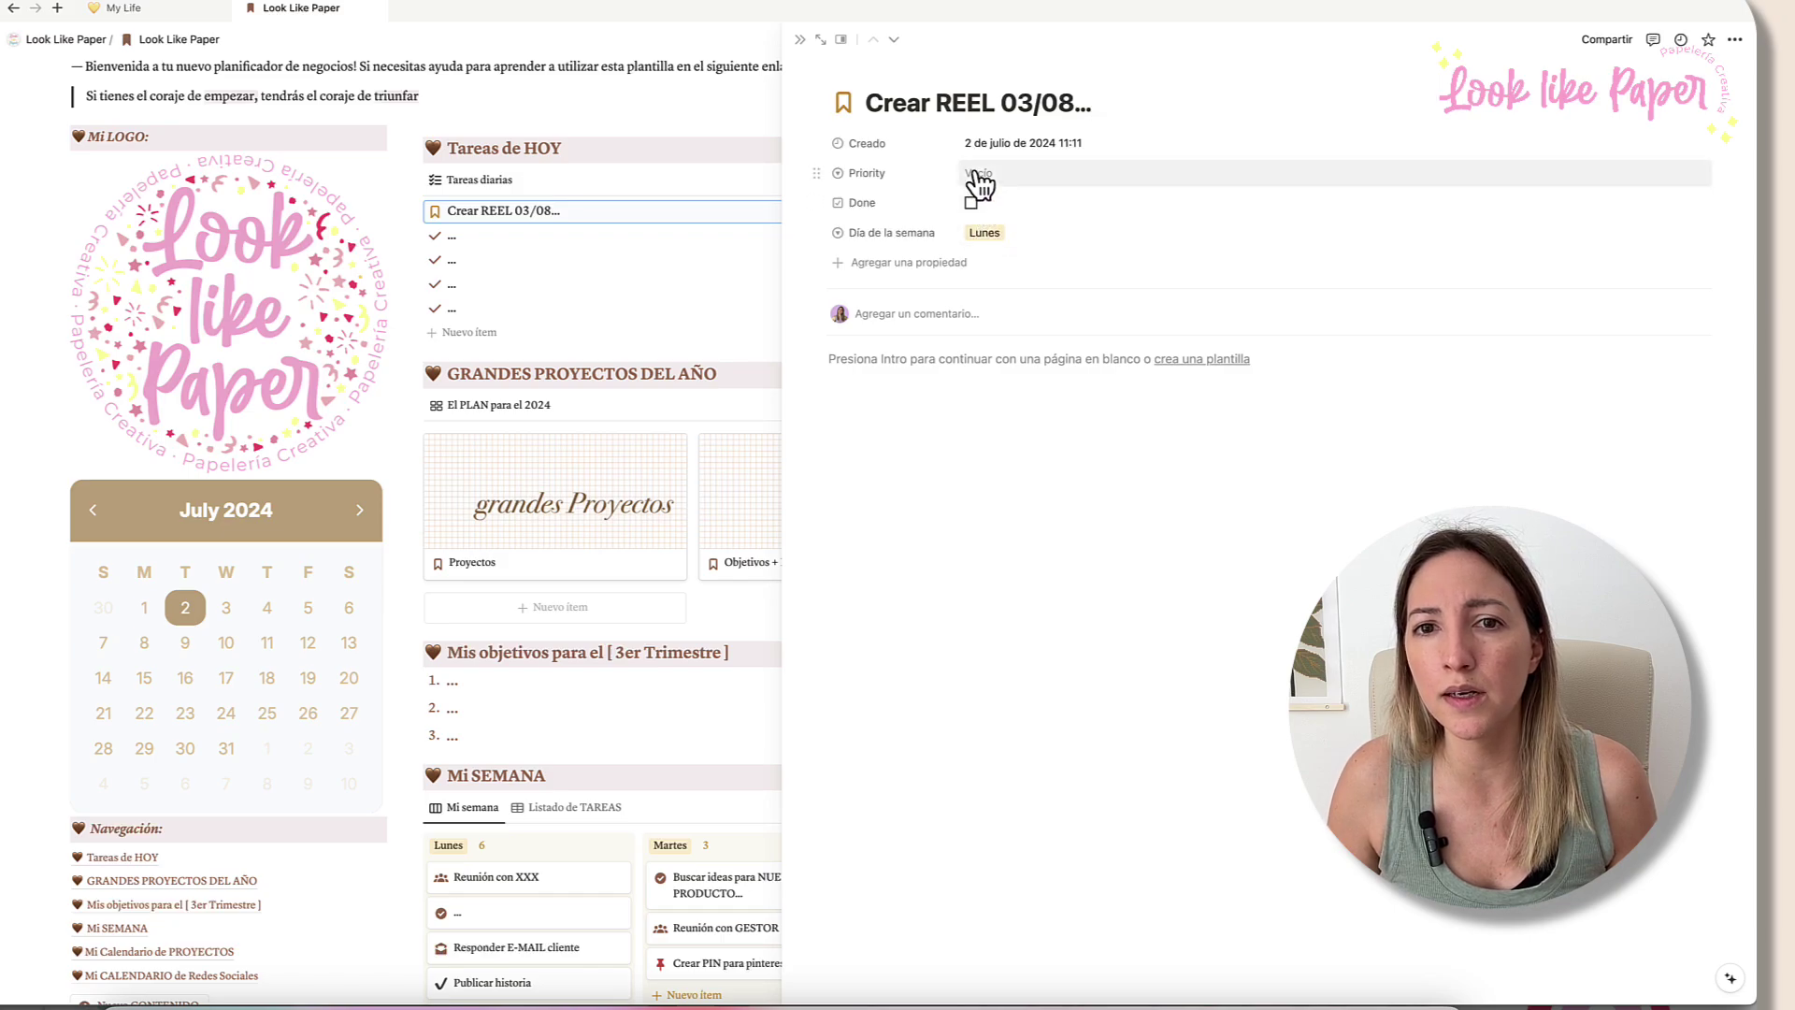
left_click(977, 176)
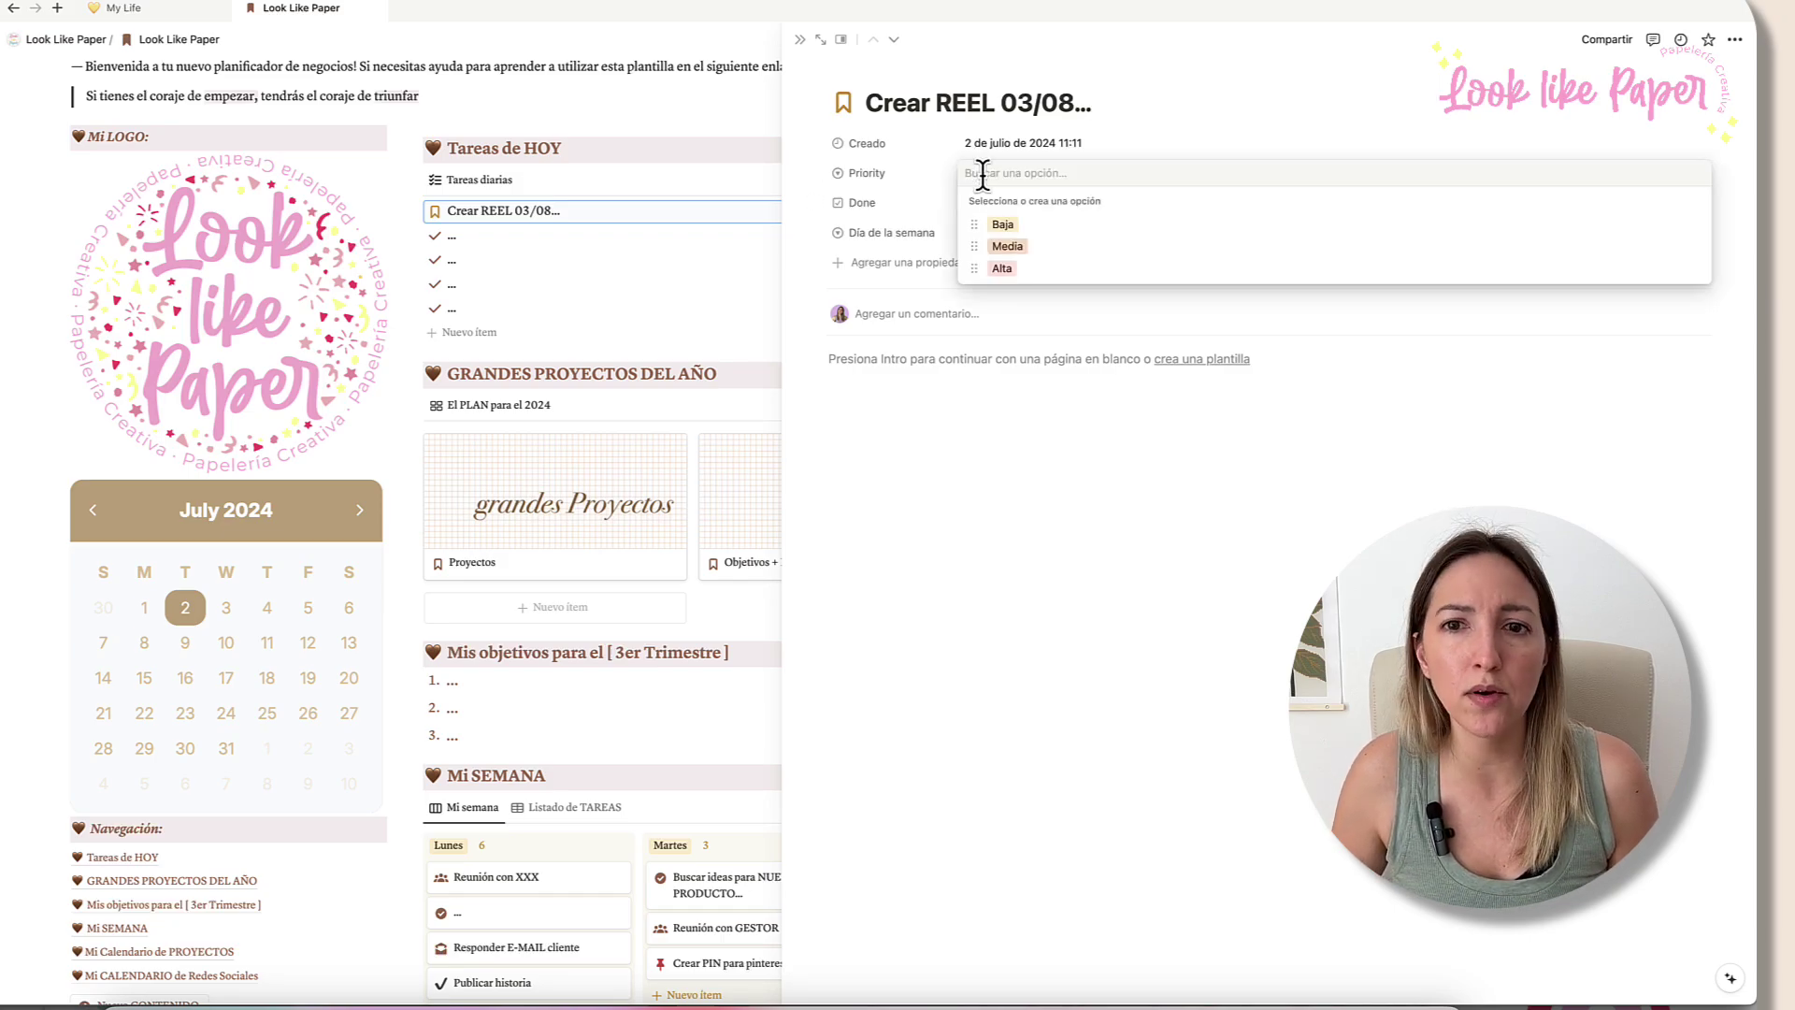
left_click(1004, 248)
left_click(800, 39)
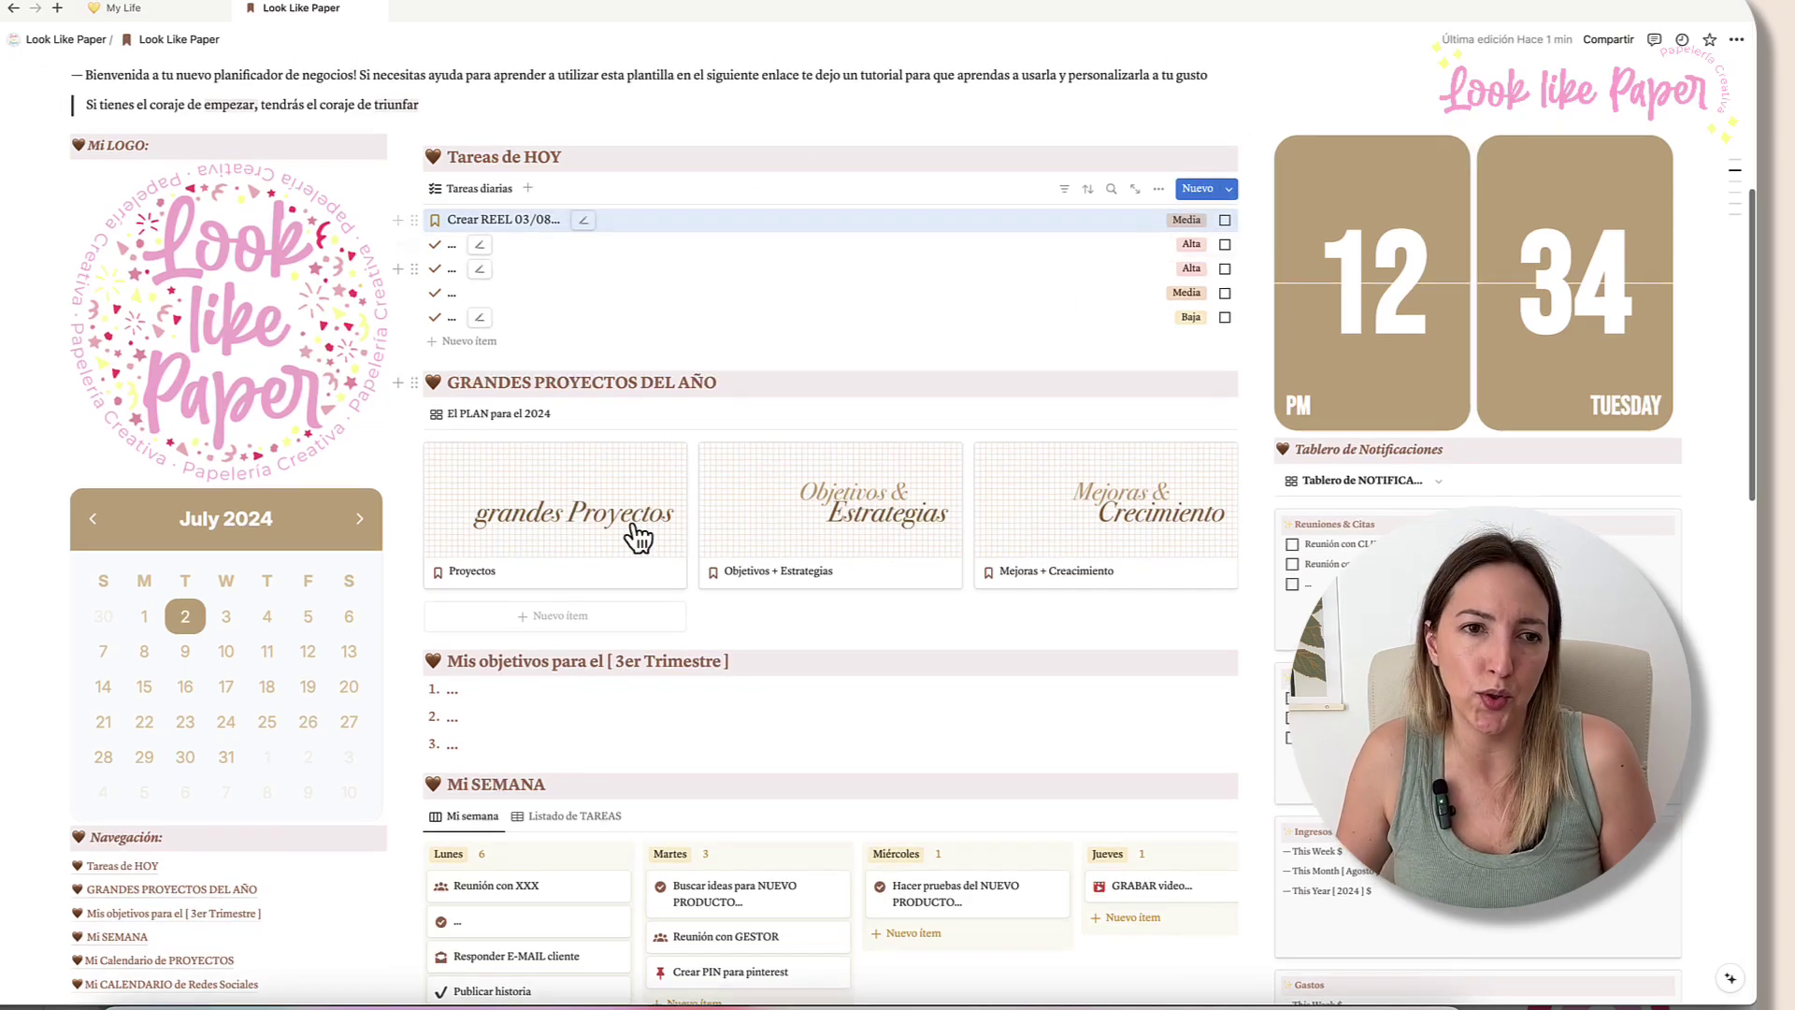
Step: Move "Reunión con XXX" from the Lunes column to the second row of Tareas de HOY and set its priority to Alta
scroll(631, 561, "down", 1)
scroll(617, 636, "down", 1)
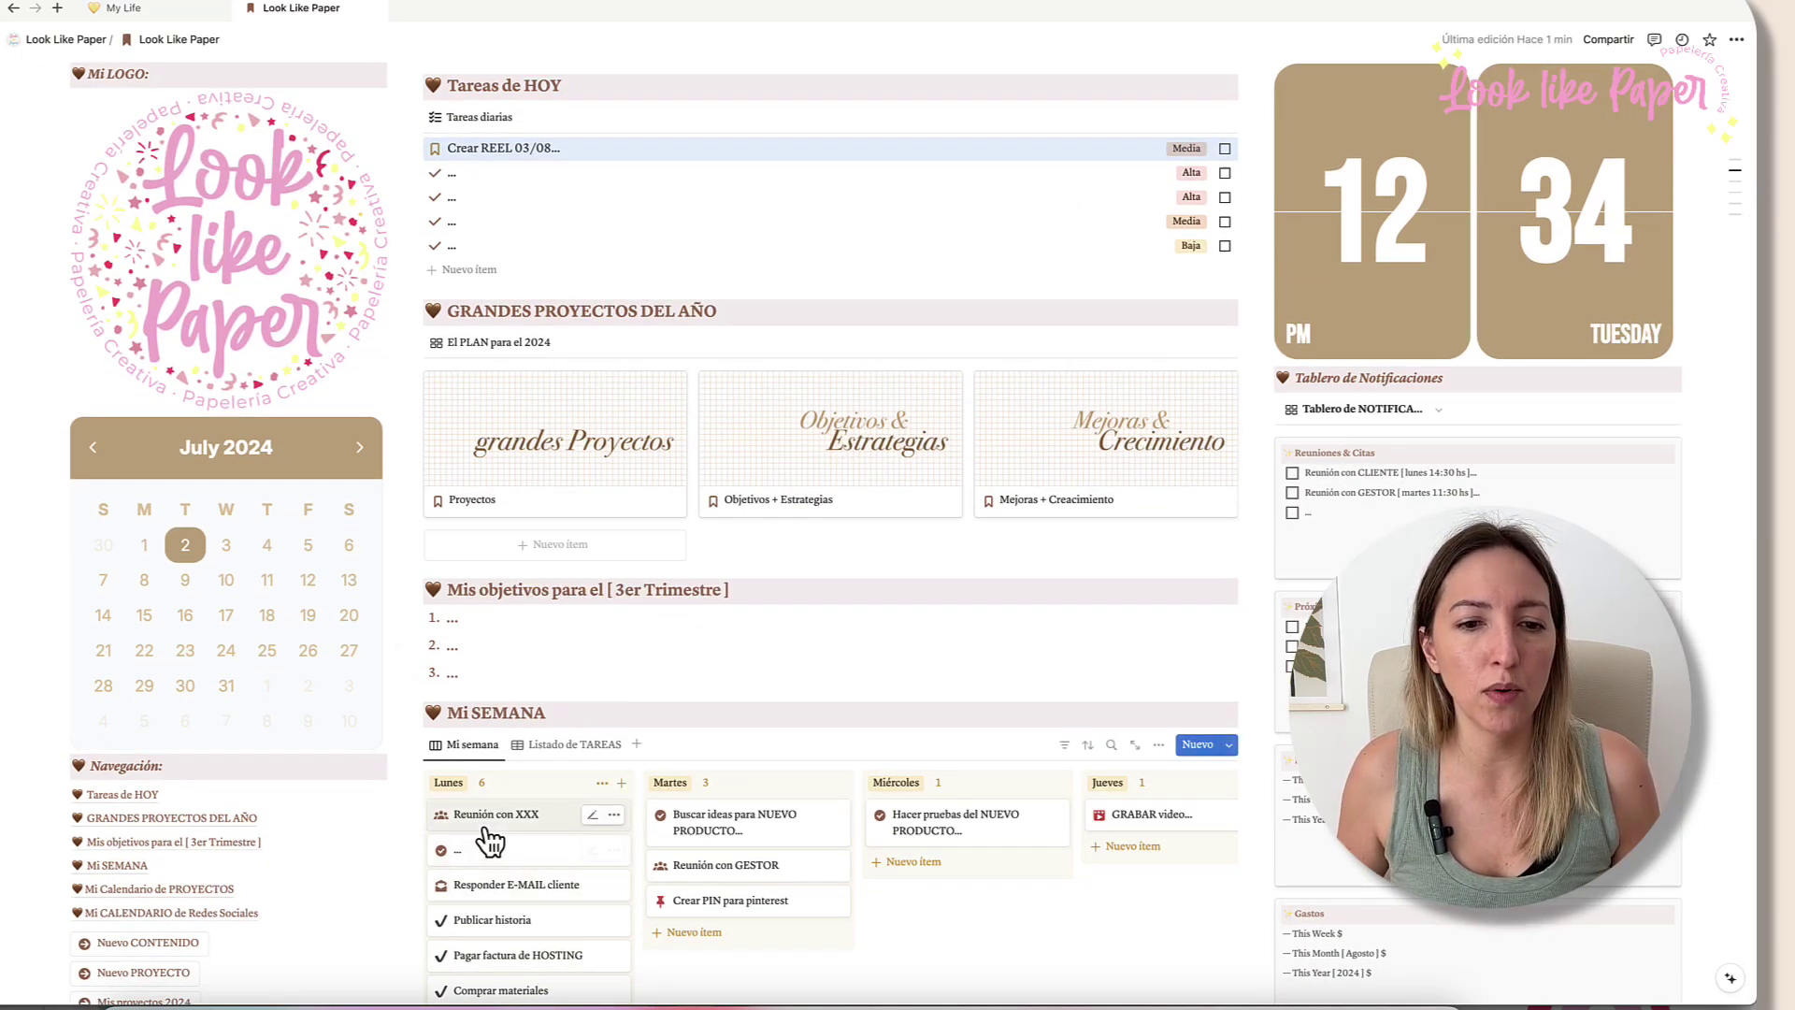
left_click_drag(508, 821, 508, 277)
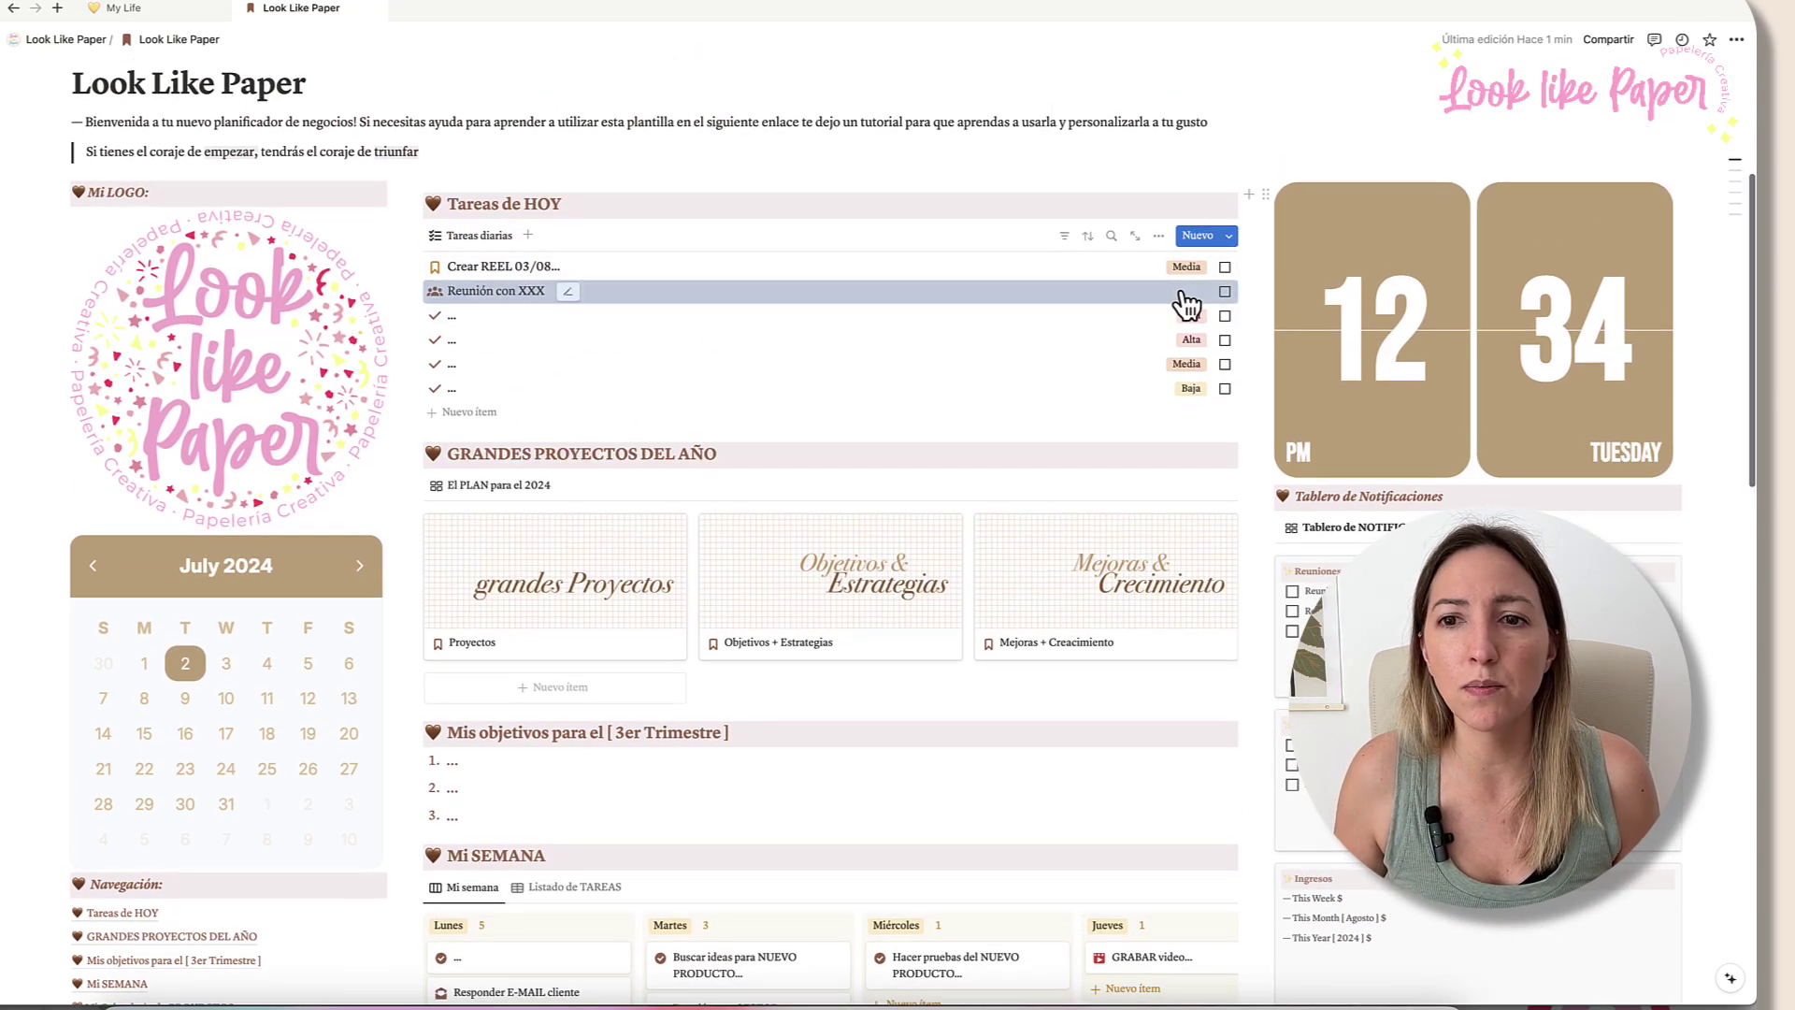
left_click(1184, 297)
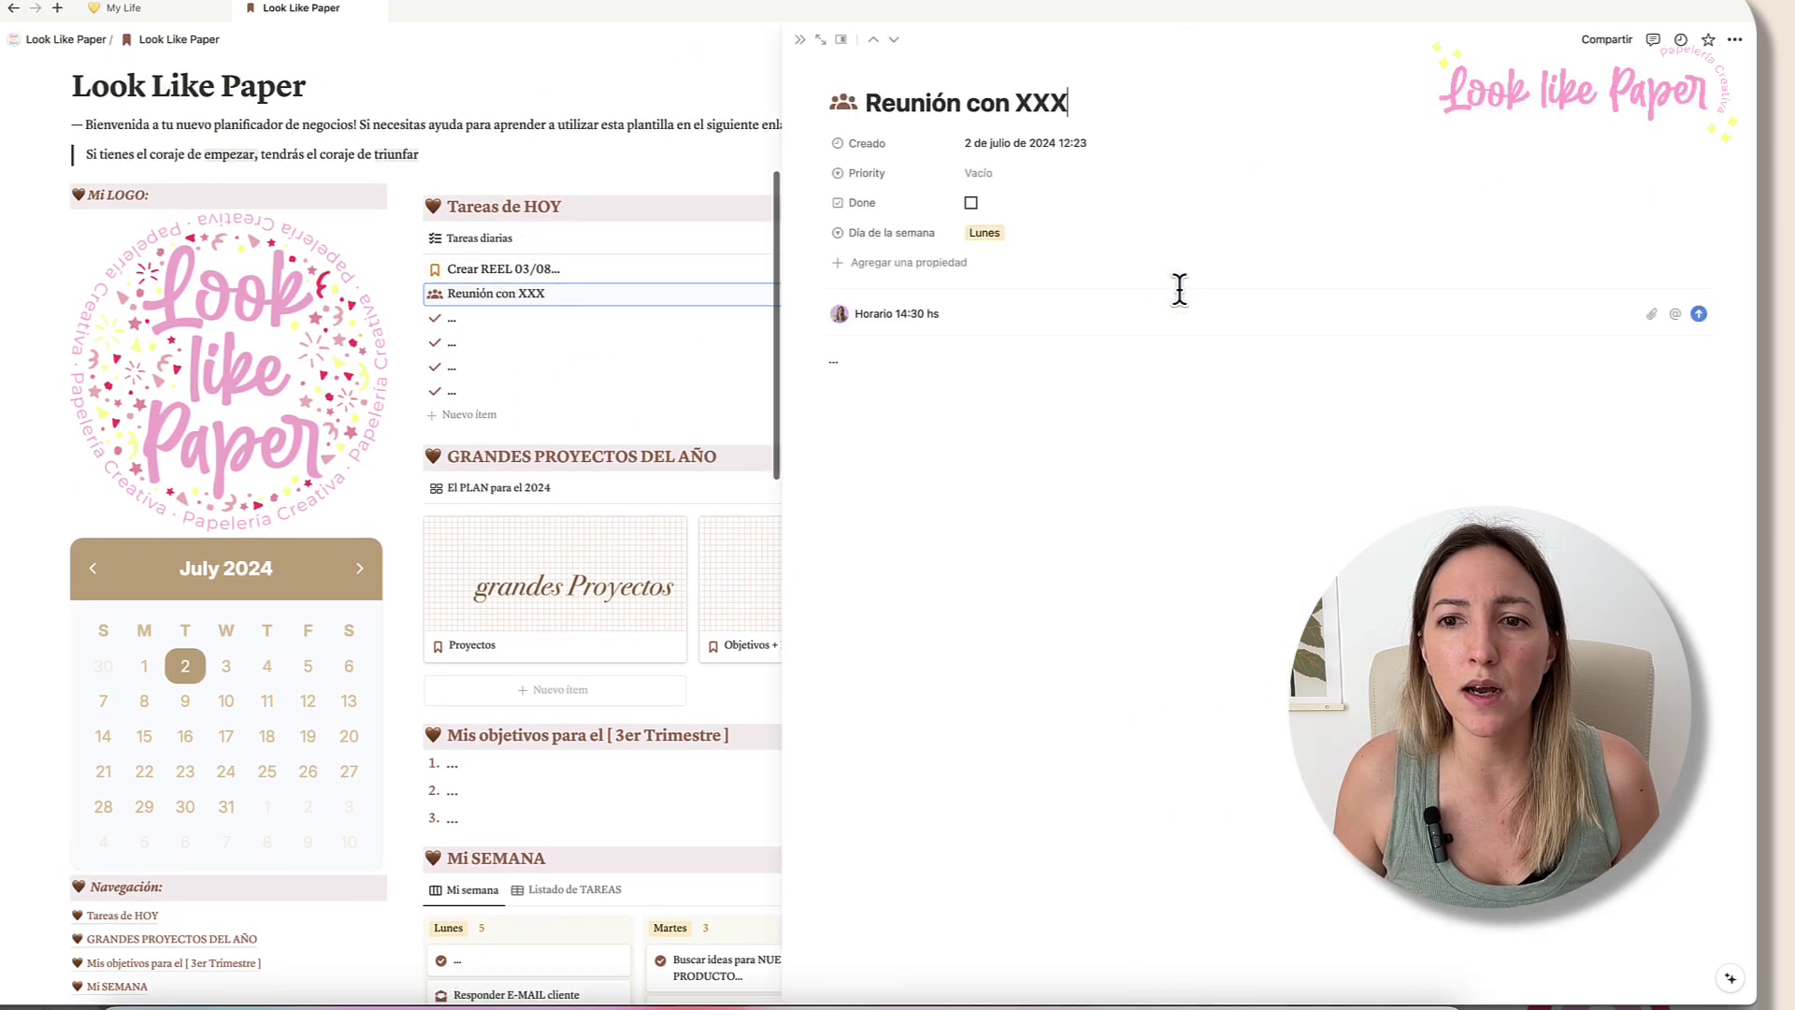
left_click(987, 173)
left_click(1002, 270)
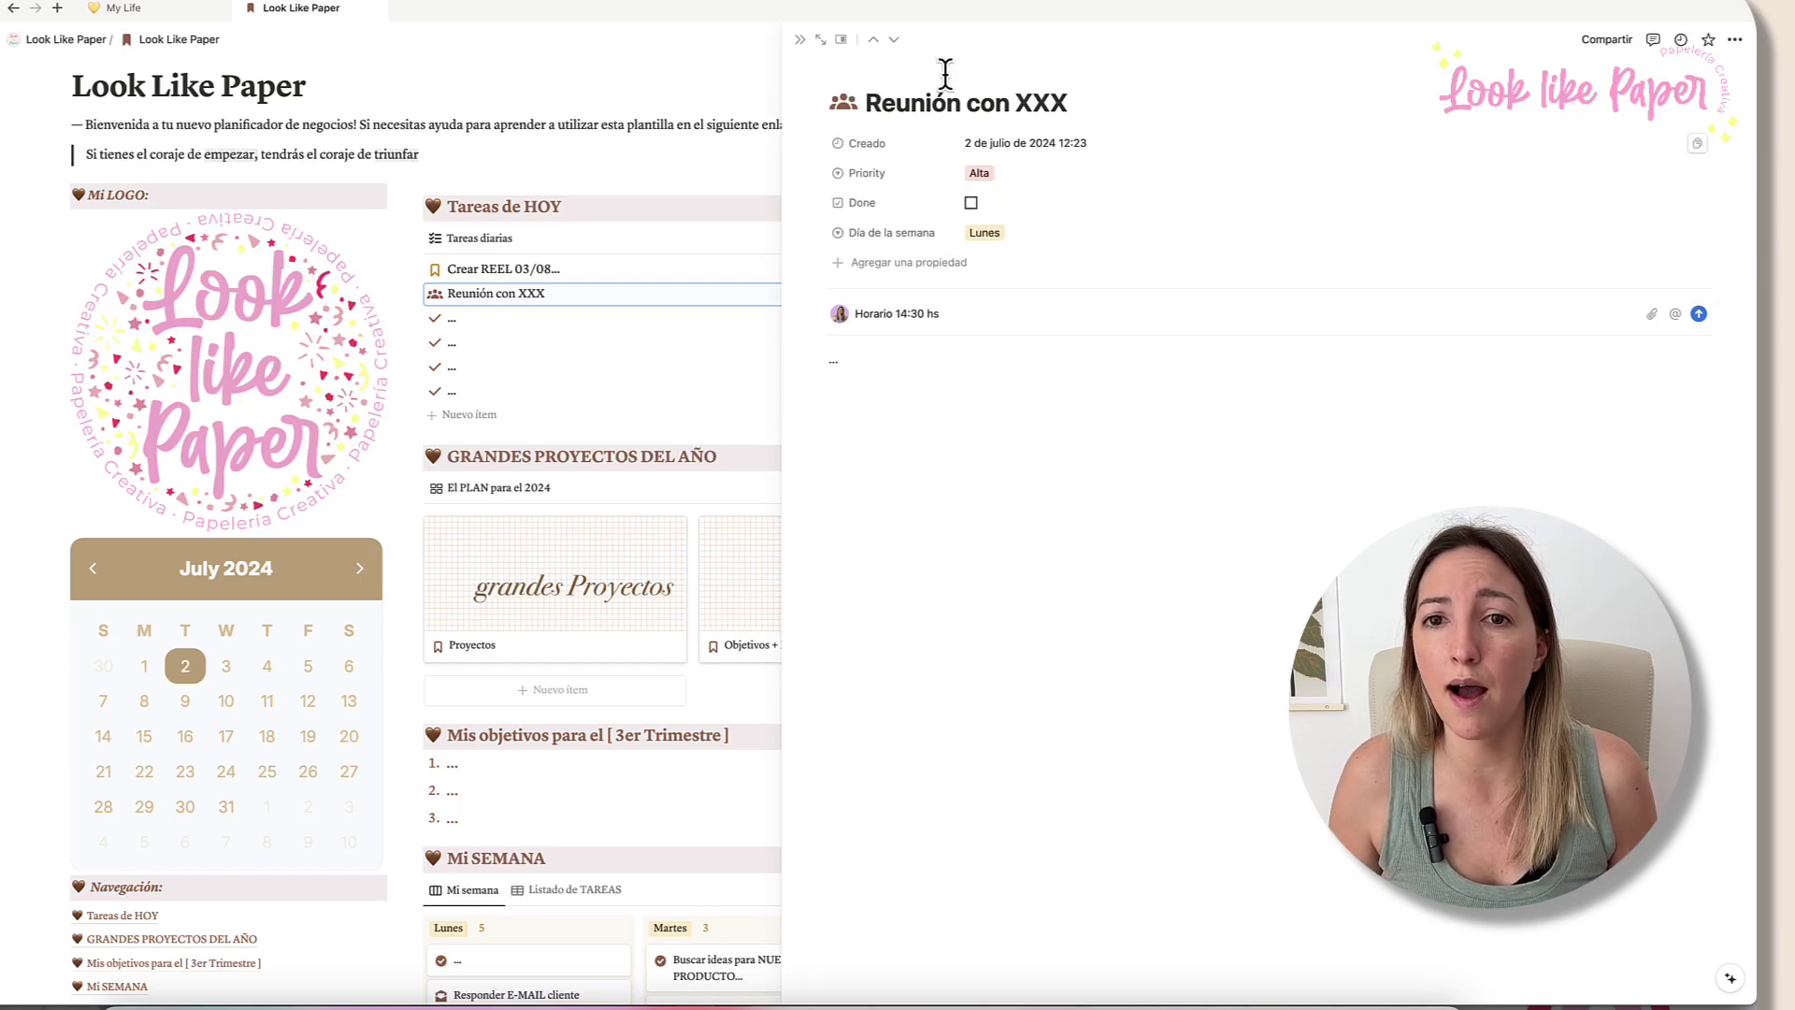
left_click(799, 39)
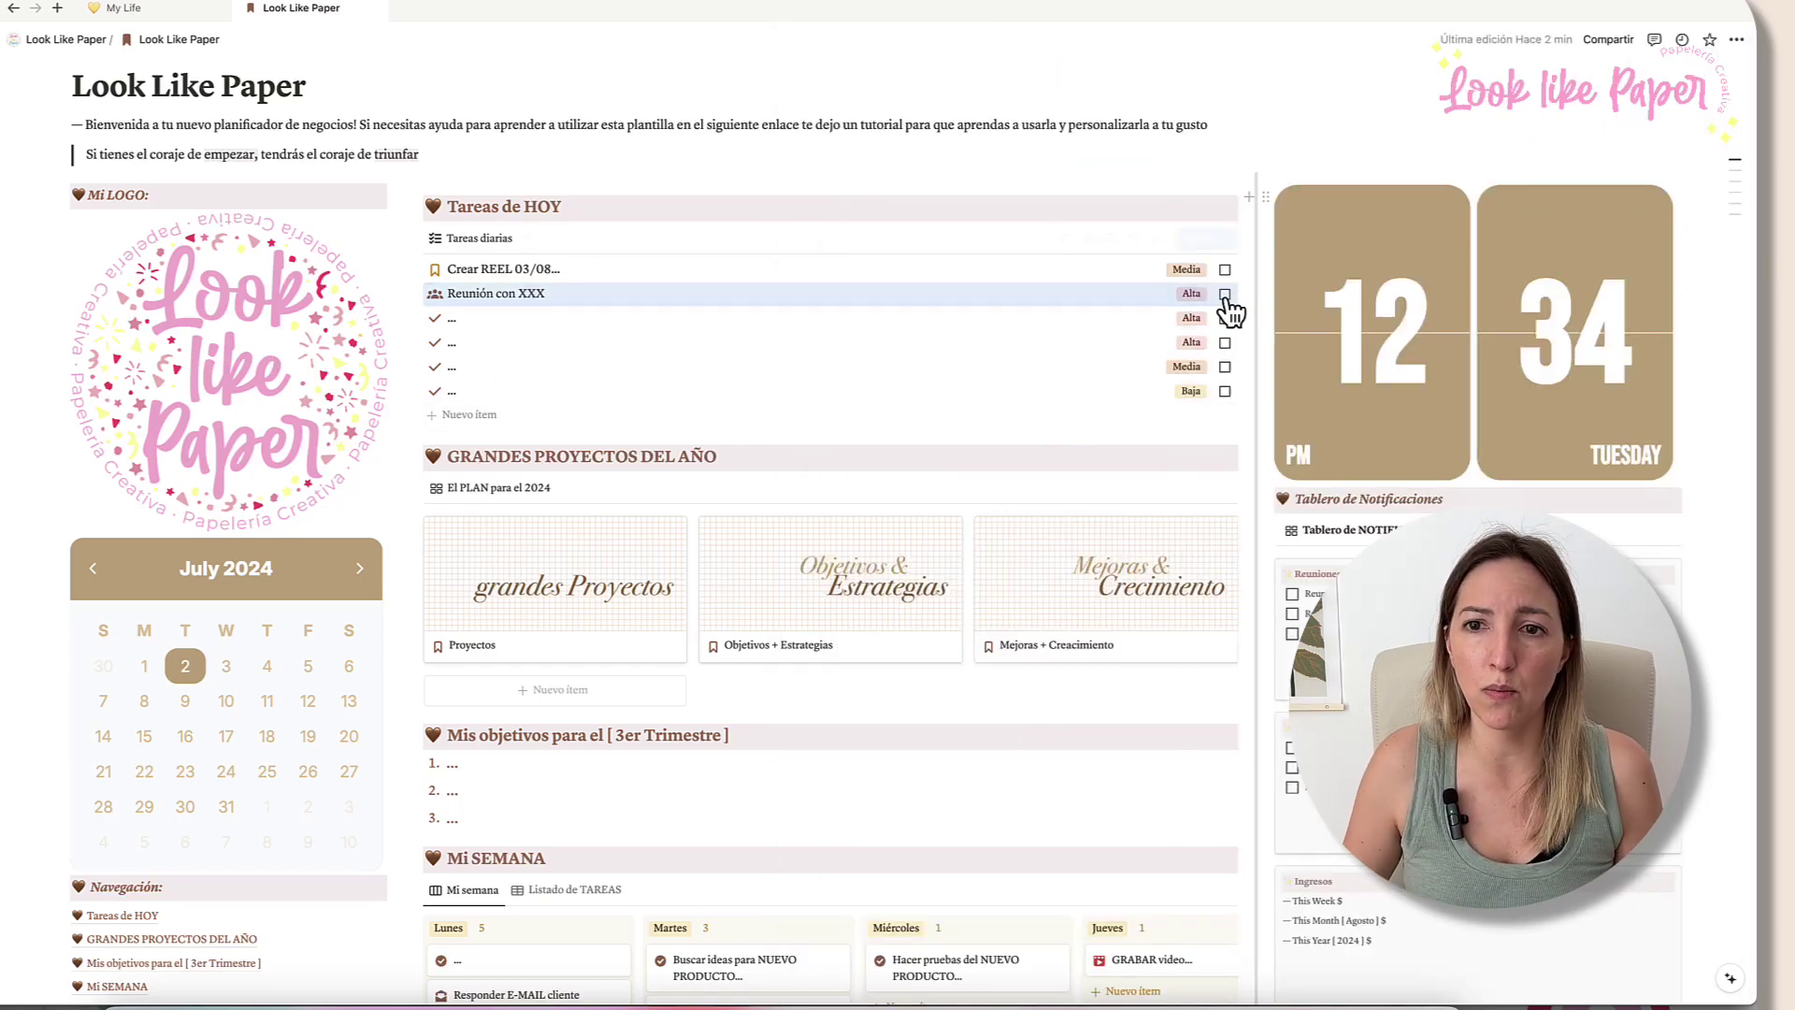
Step: Look over the planner's sections and open the Ingresos card from the Tablero de Notificaciones
scroll(652, 344, "down", 3)
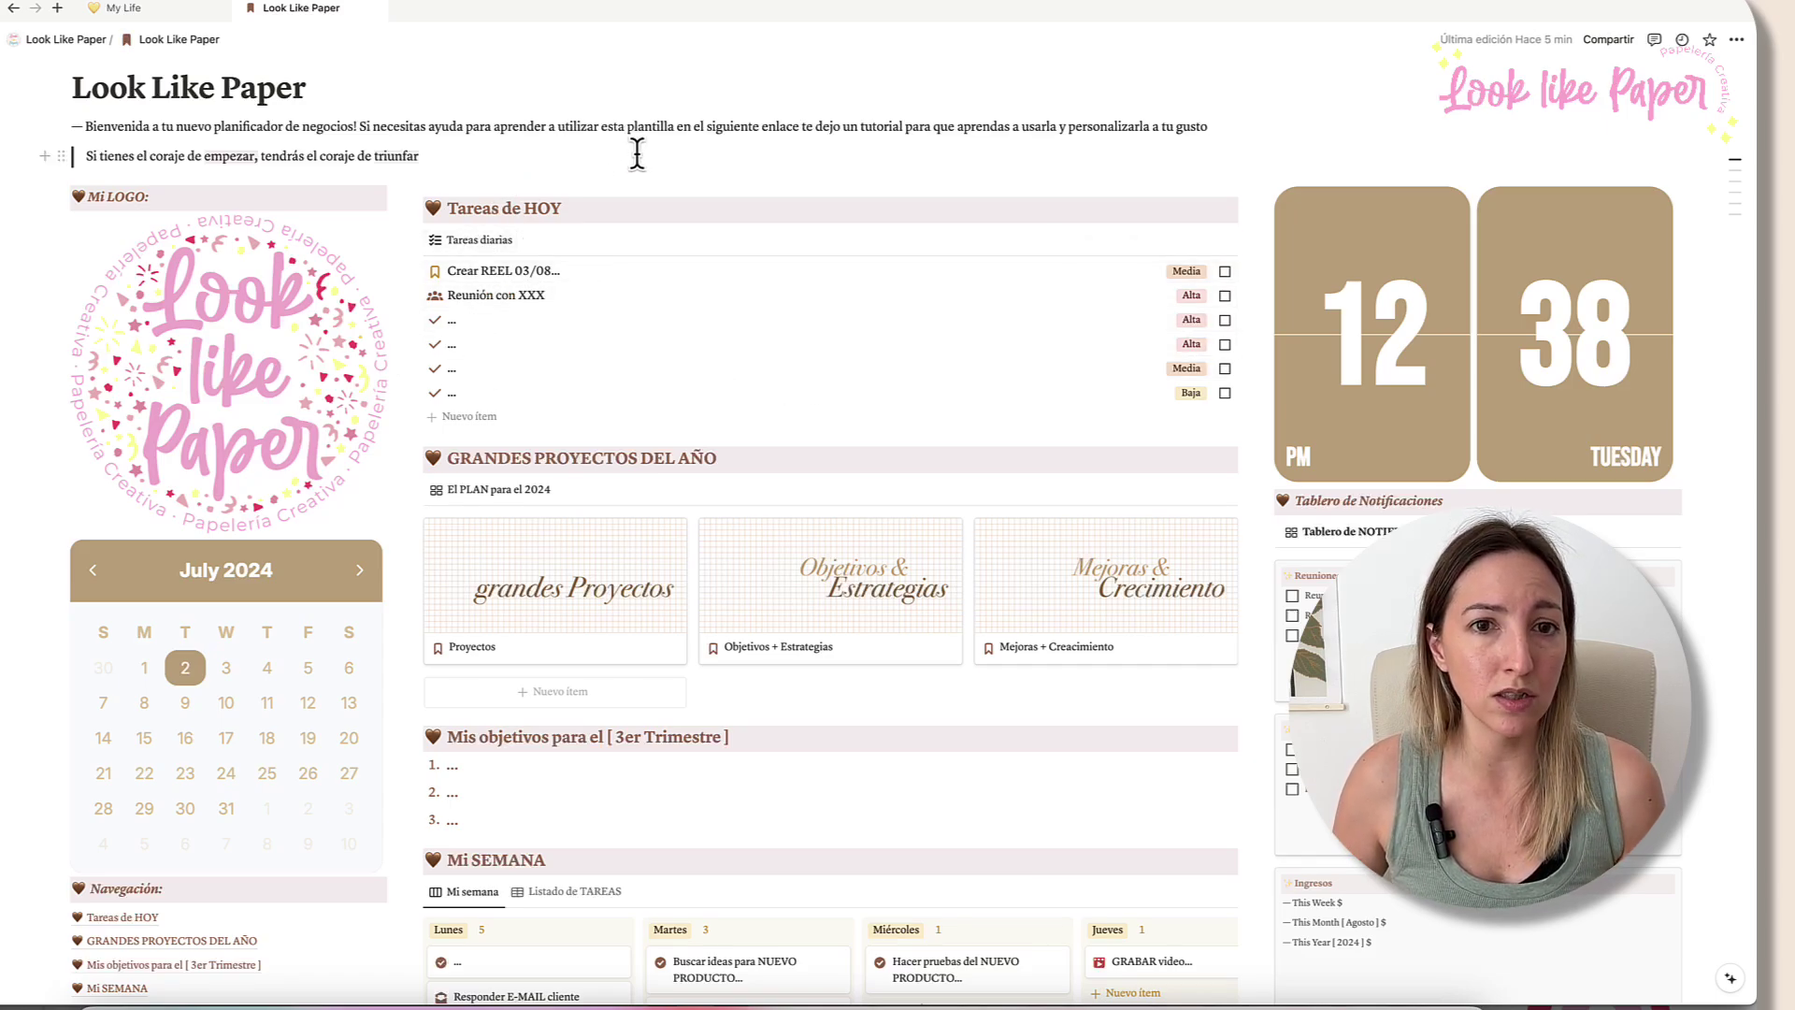
scroll(637, 154, "down", 8)
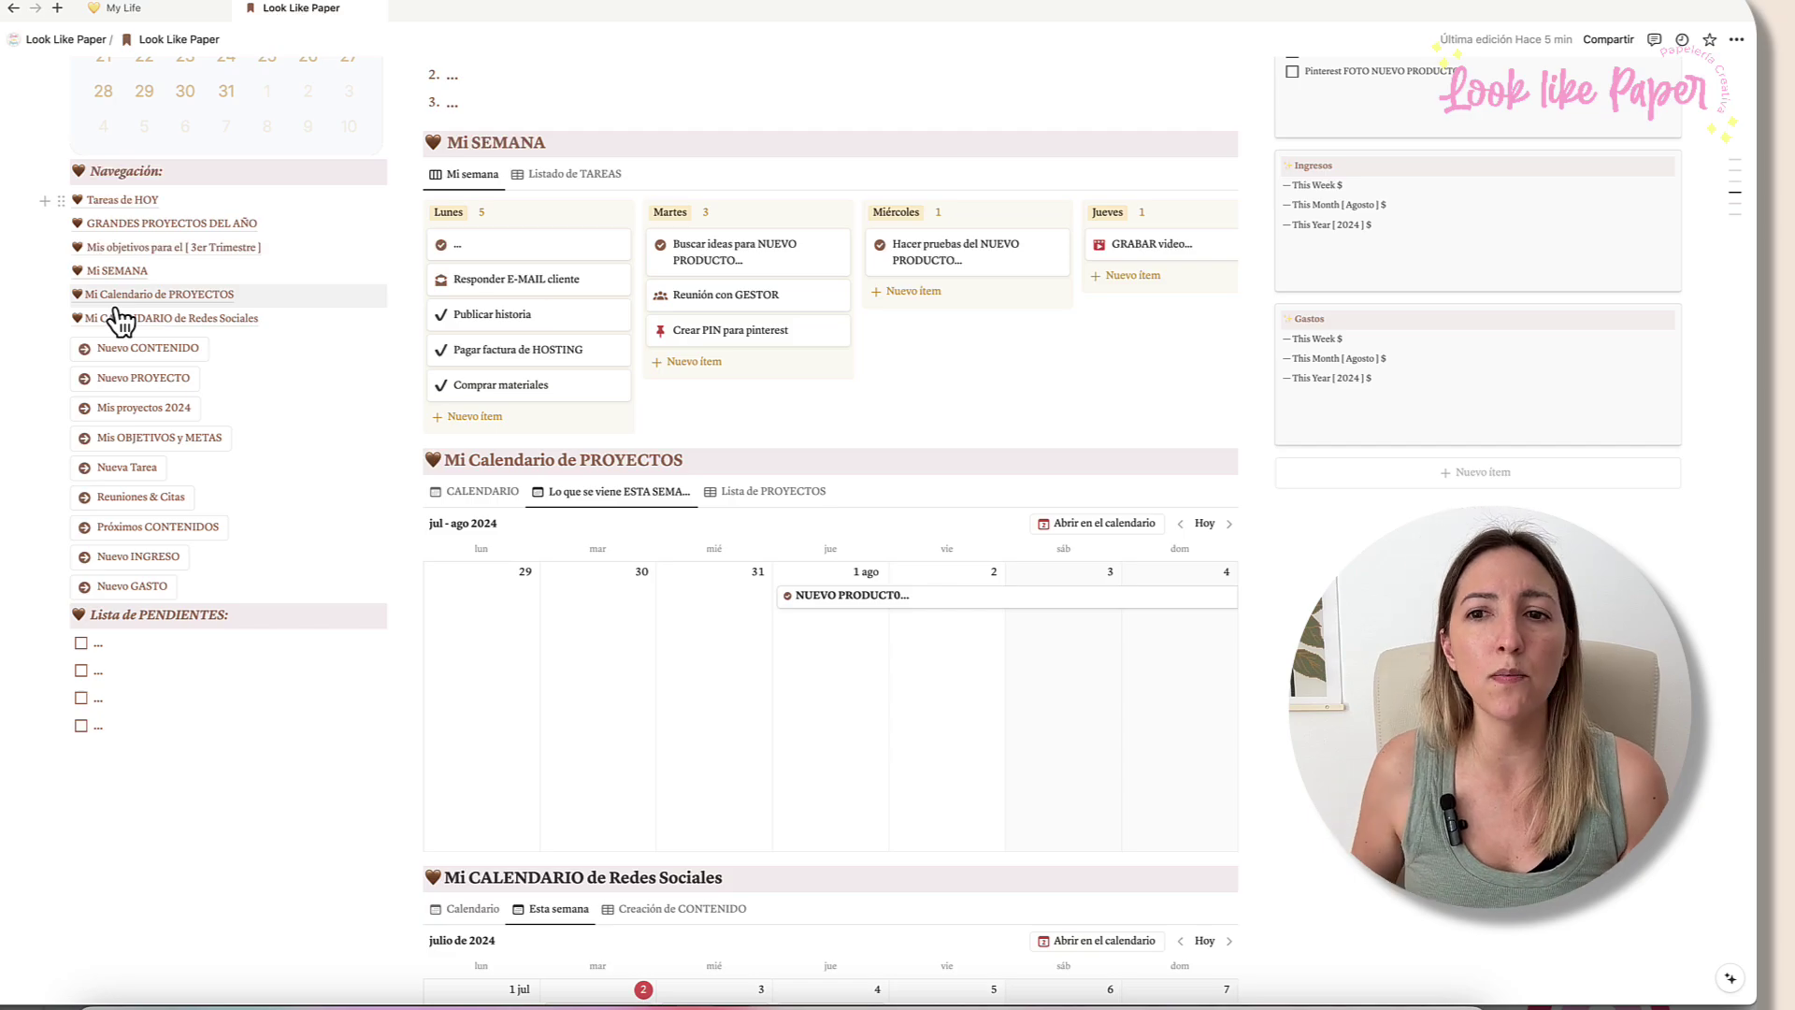
scroll(120, 321, "up", 10)
scroll(120, 320, "down", 7)
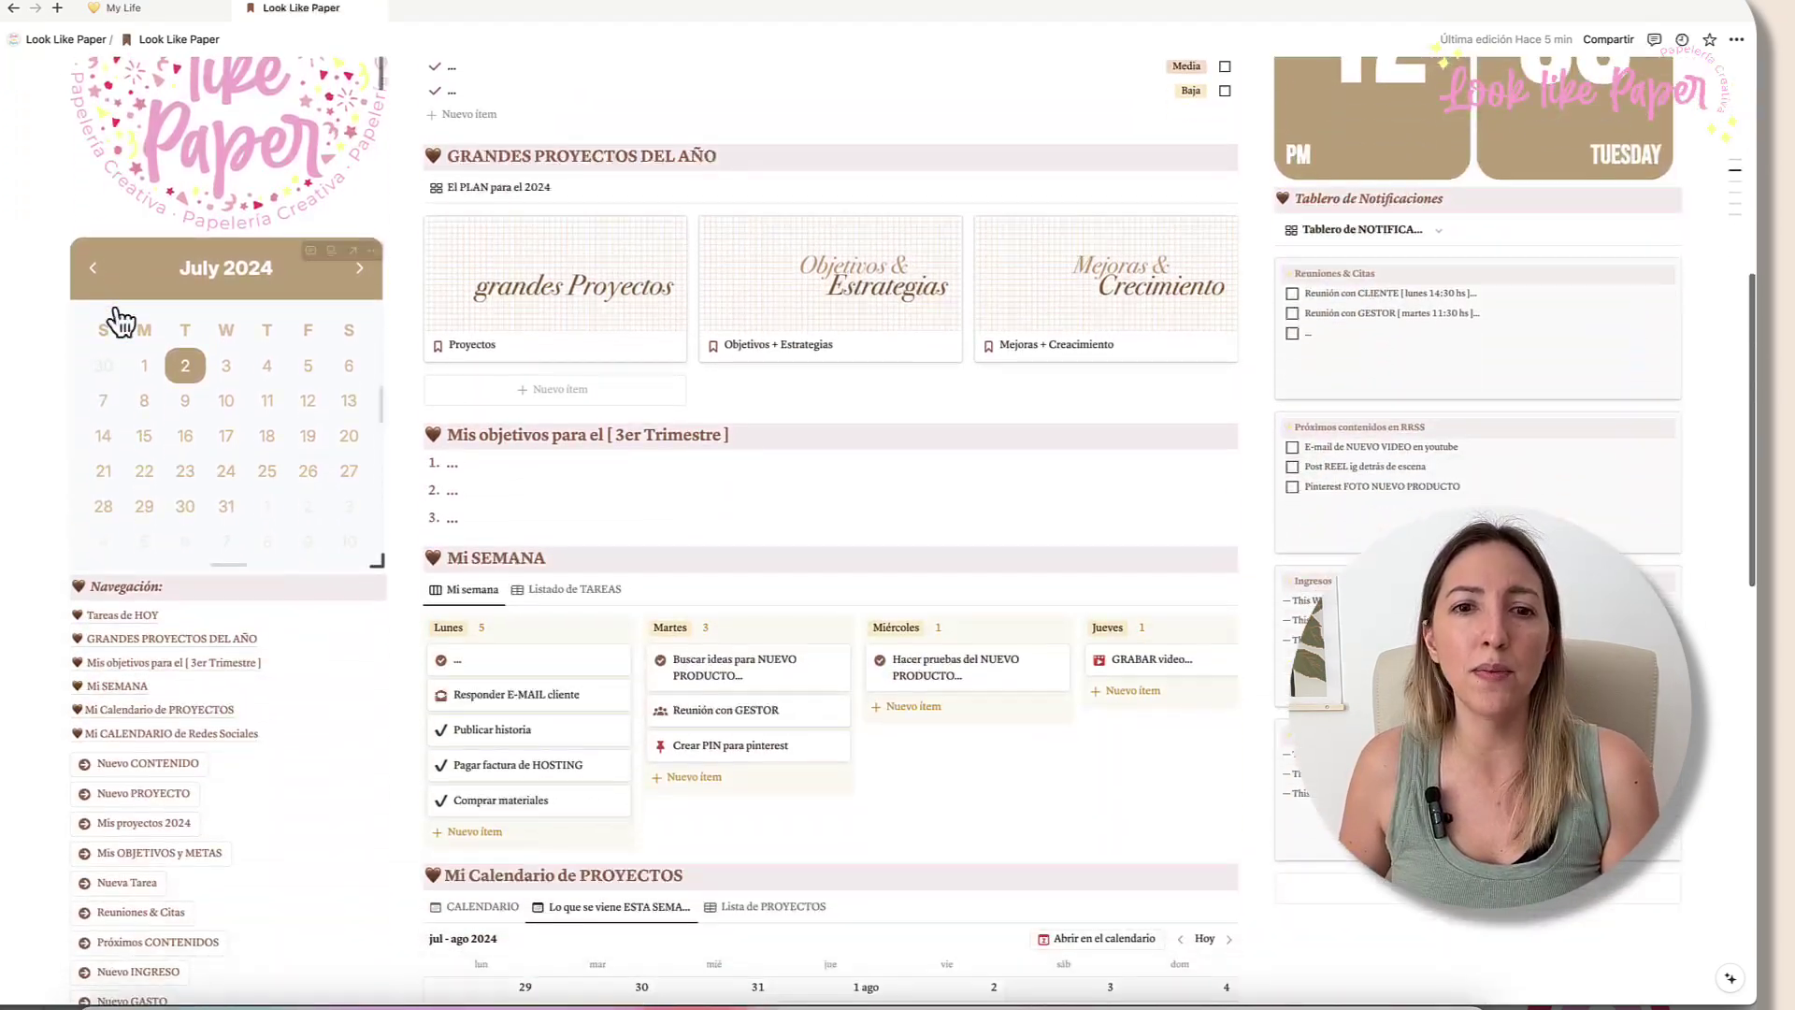
scroll(119, 320, "down", 3)
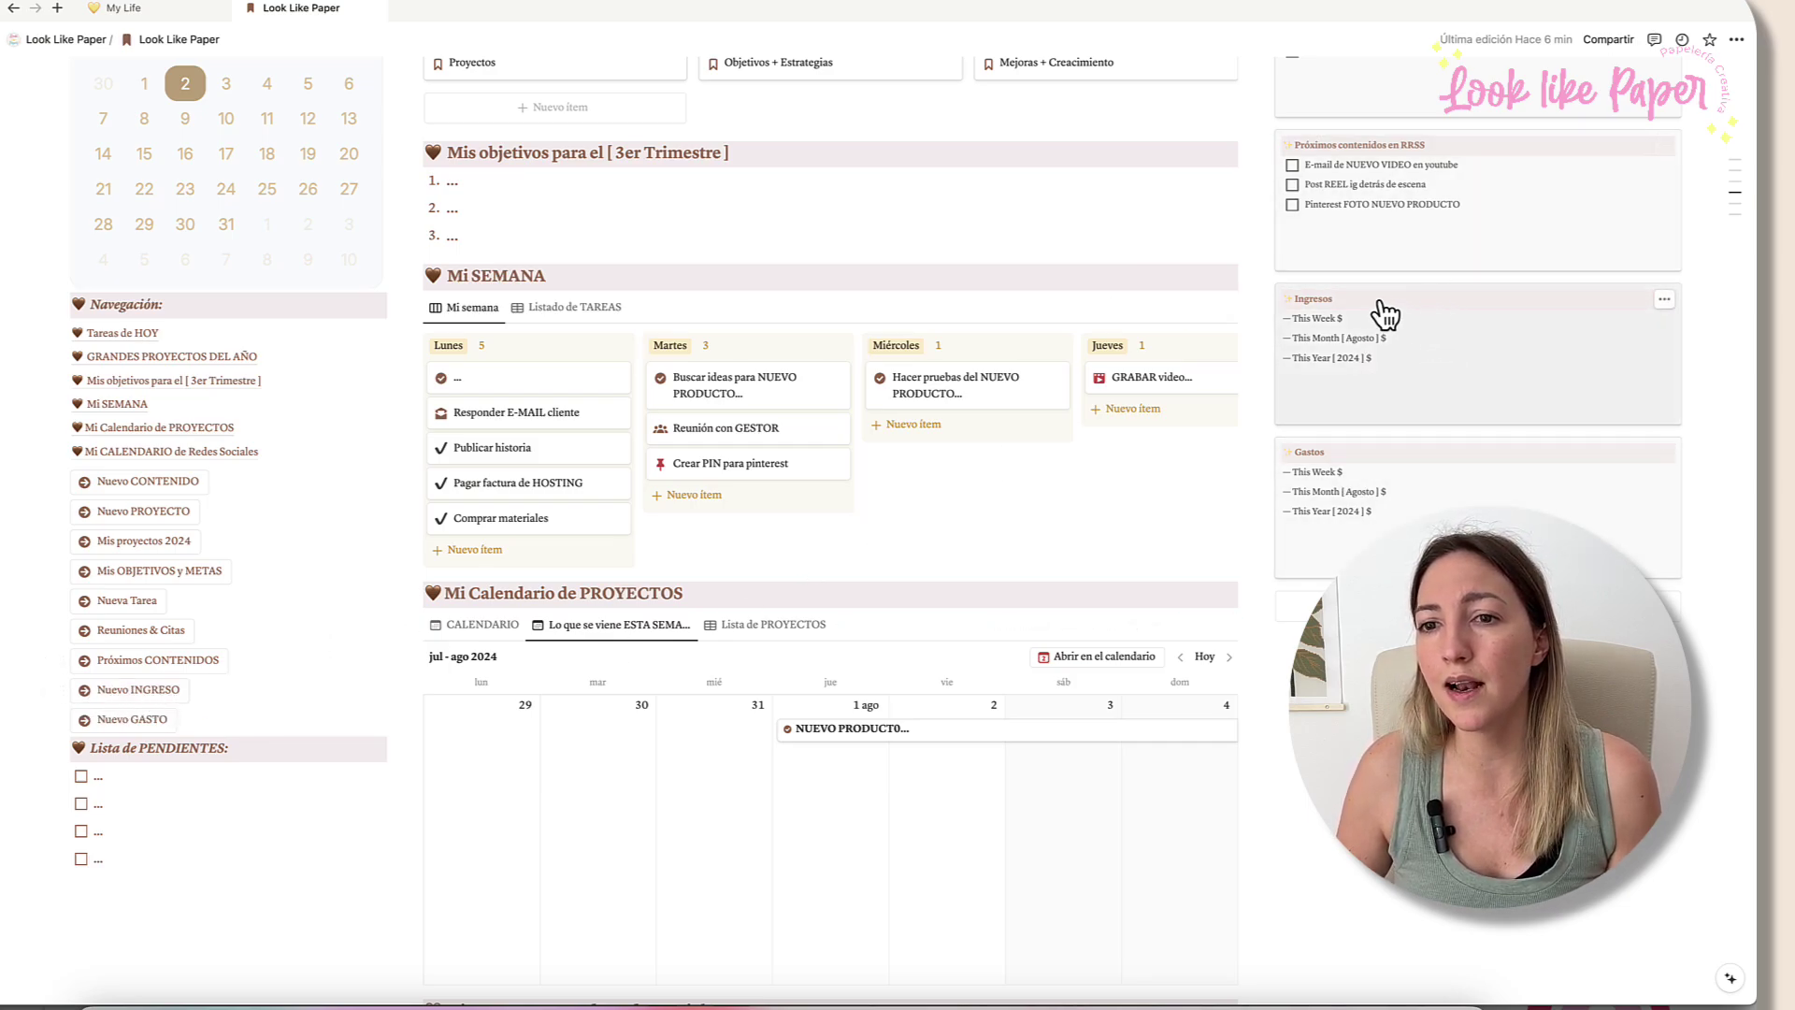
left_click(1415, 308)
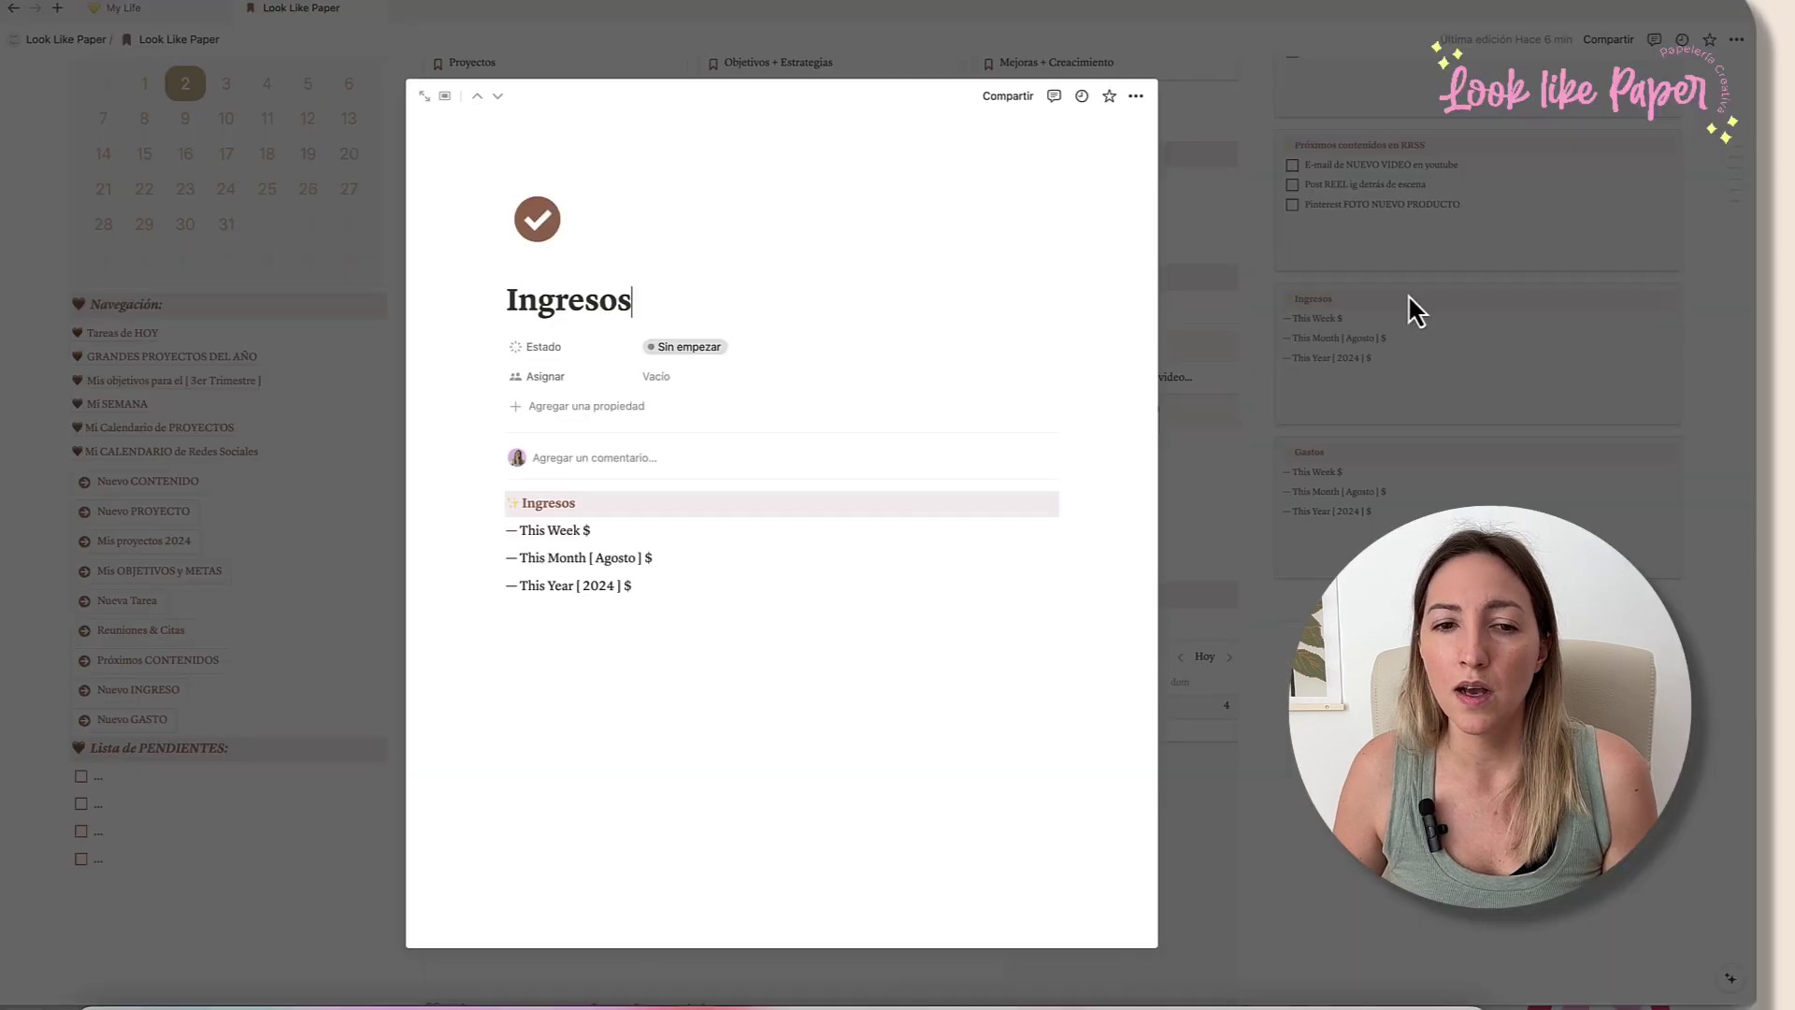